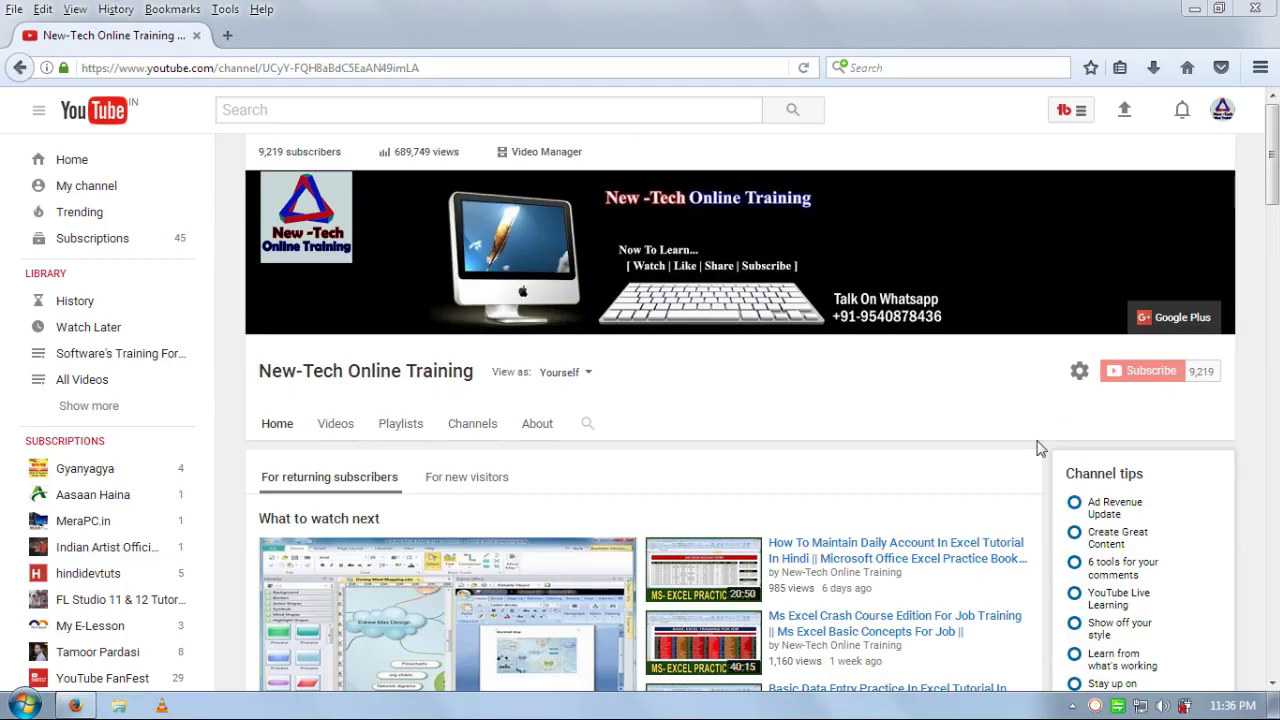
- Open Microsoft Office Excel 2007 with a blank workbook
left_click(5, 705)
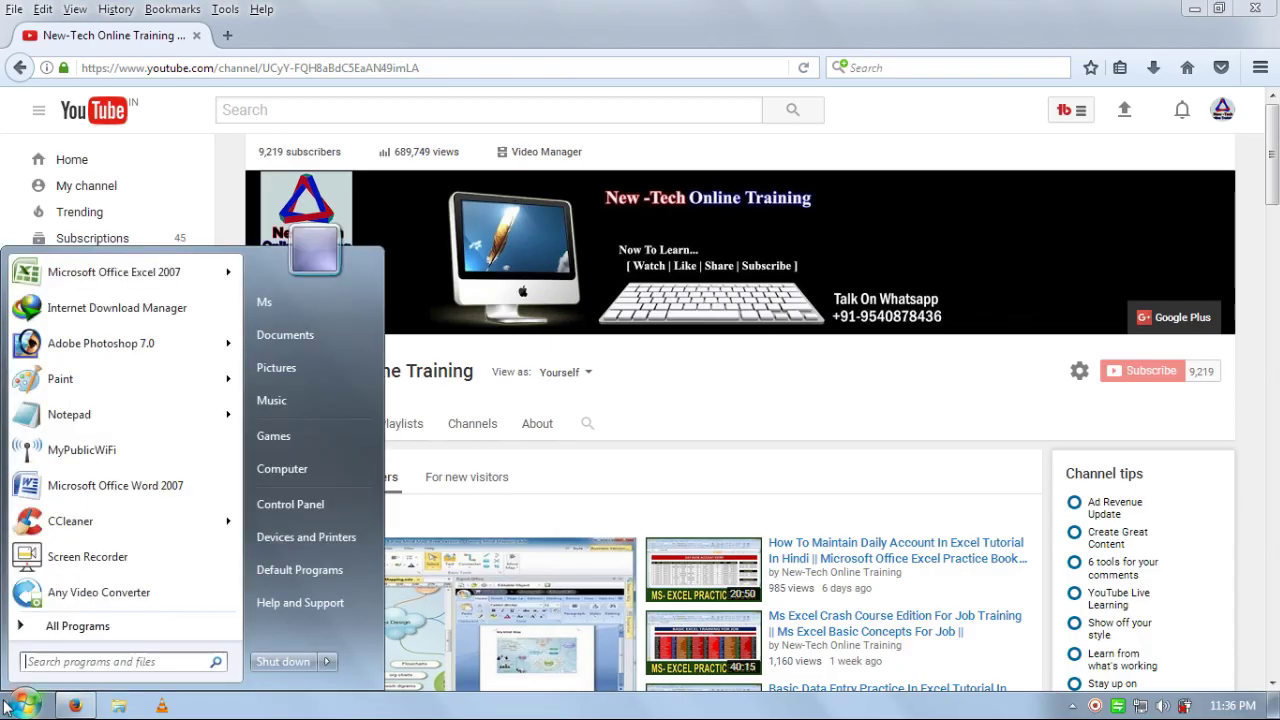
left_click(161, 276)
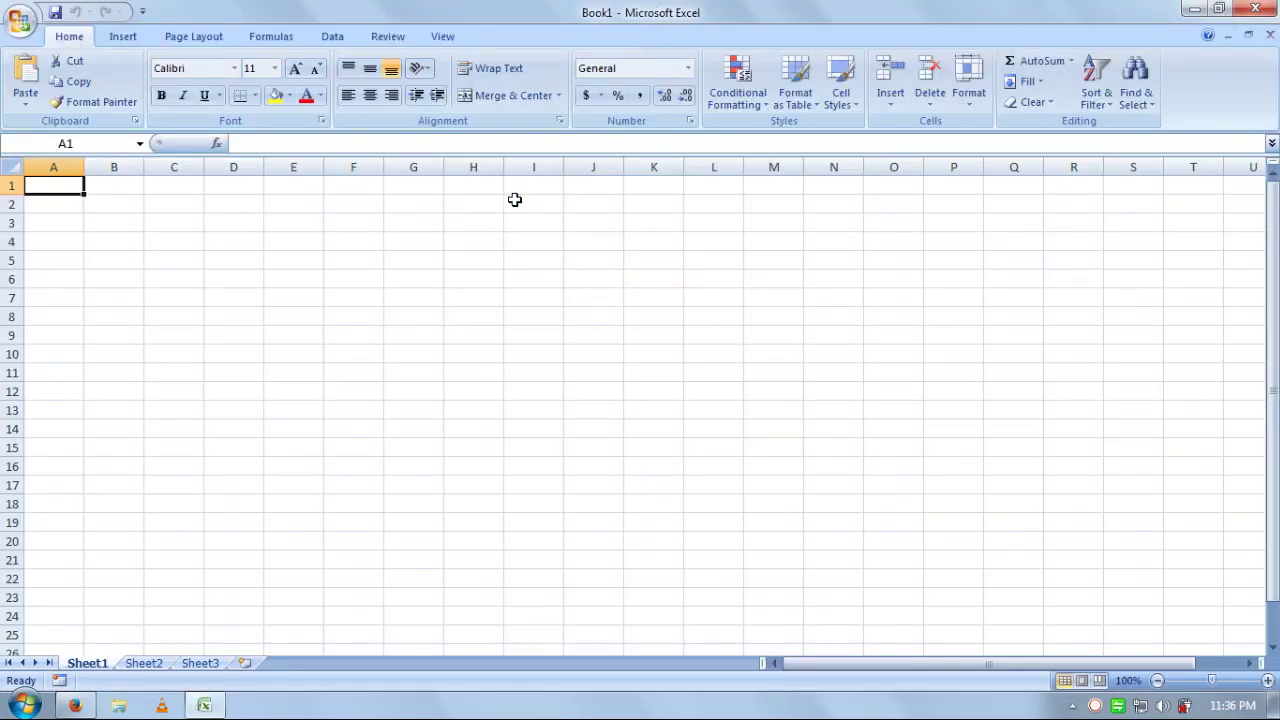
left_click(527, 345)
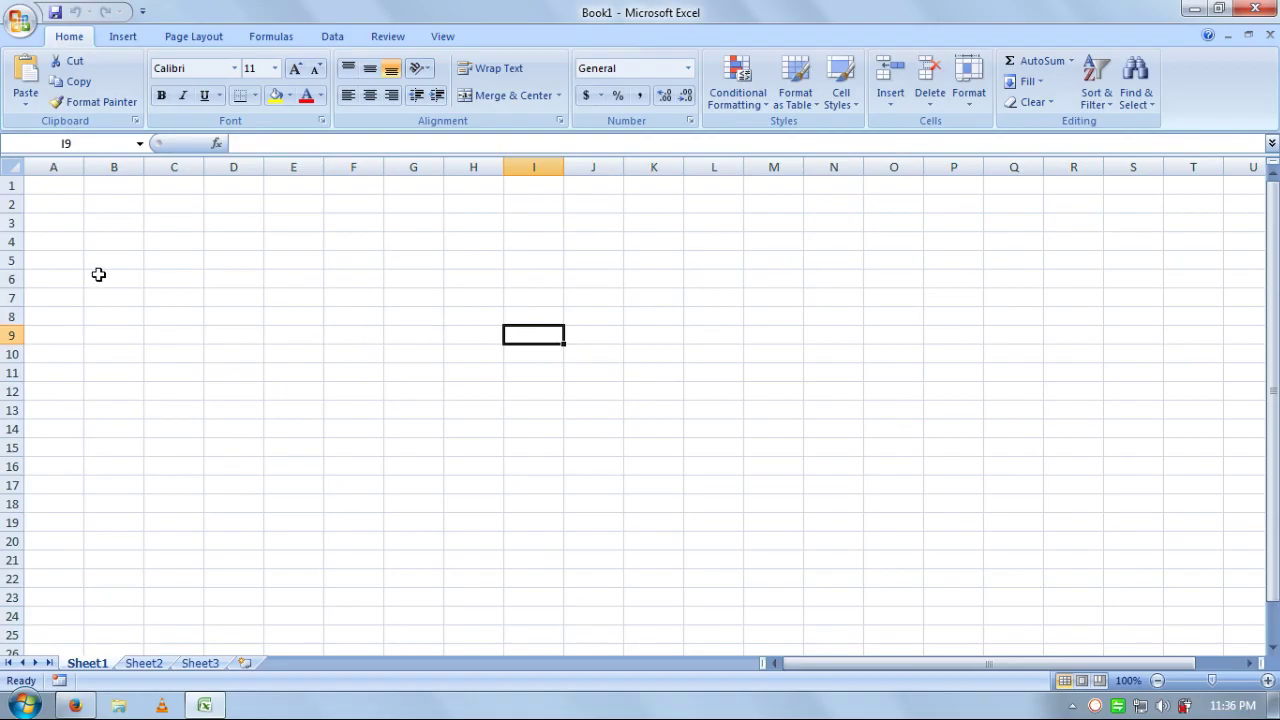
- Enter the column headers S.NO., DATE, PARTY NAME and P.CODE in cells A7 to D7
left_click(58, 297)
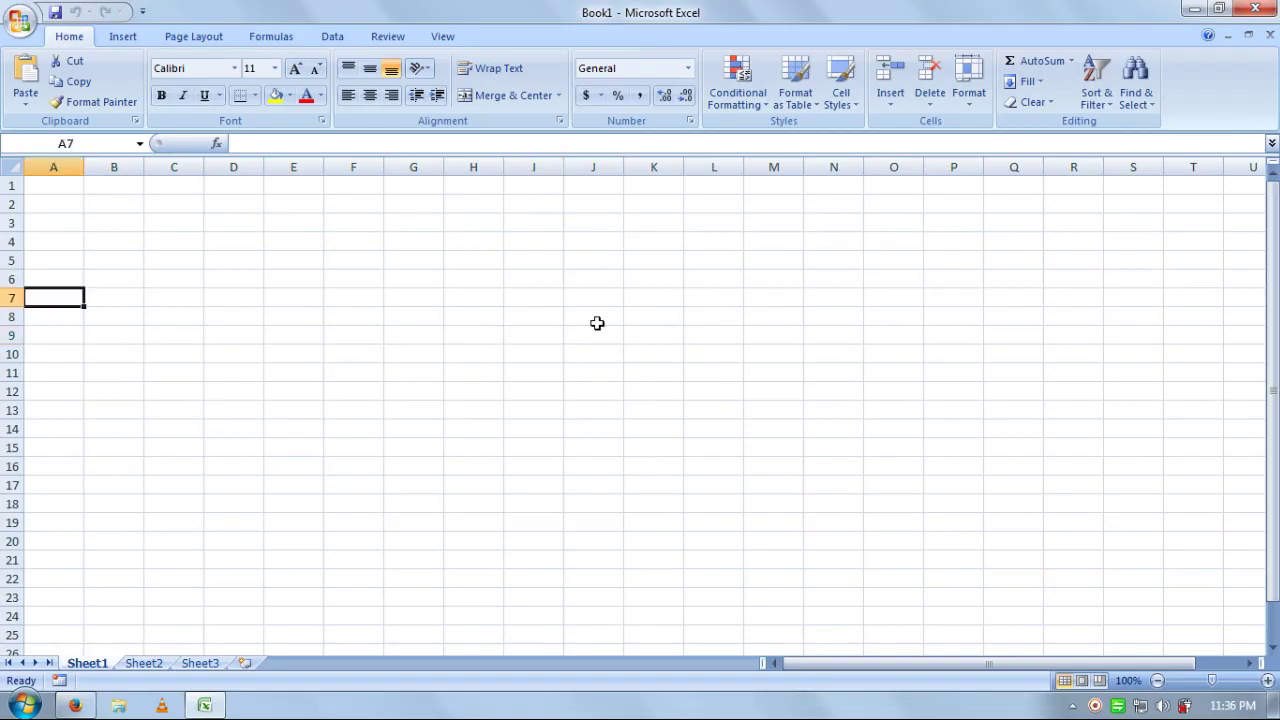
type("S.NO.")
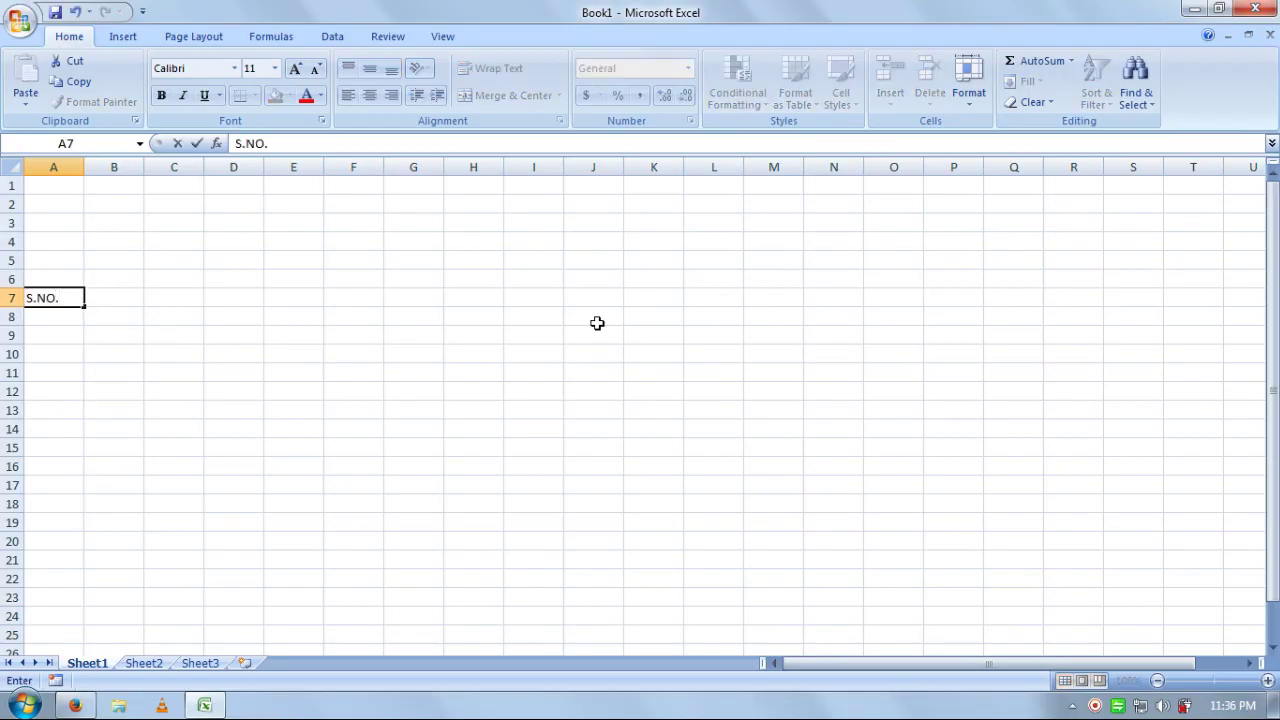
key("Tab")
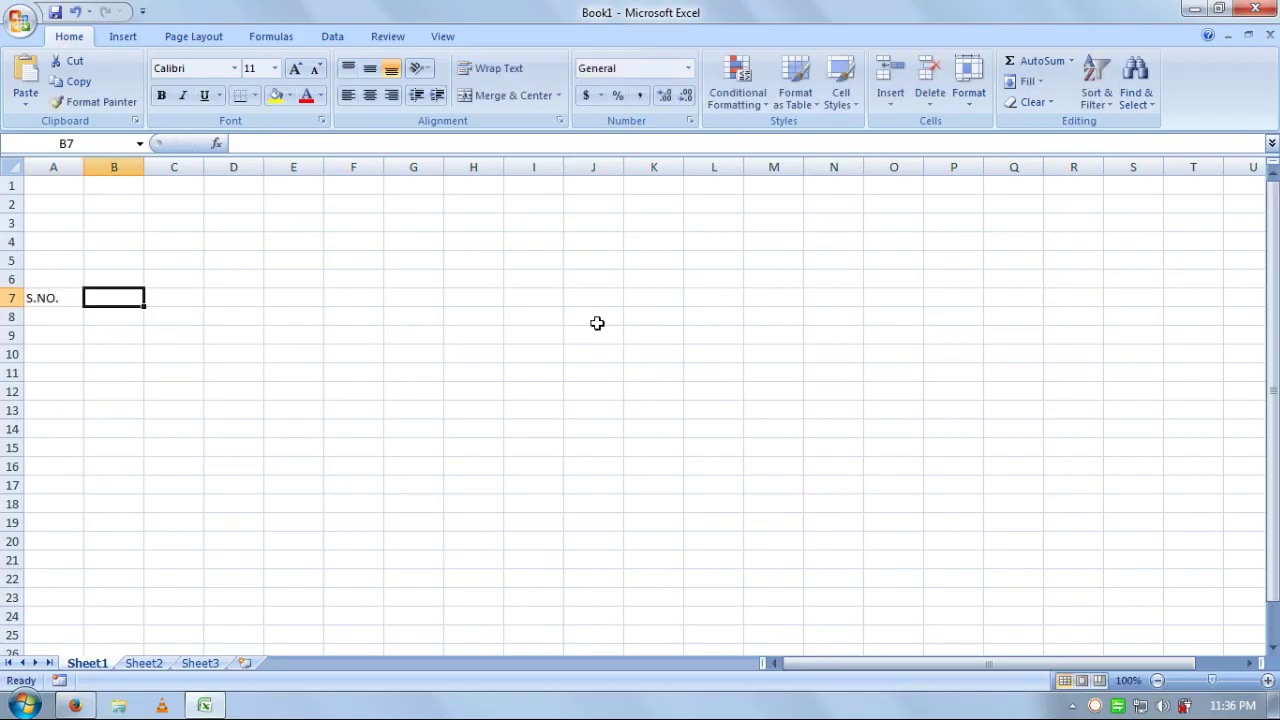
type("DATE")
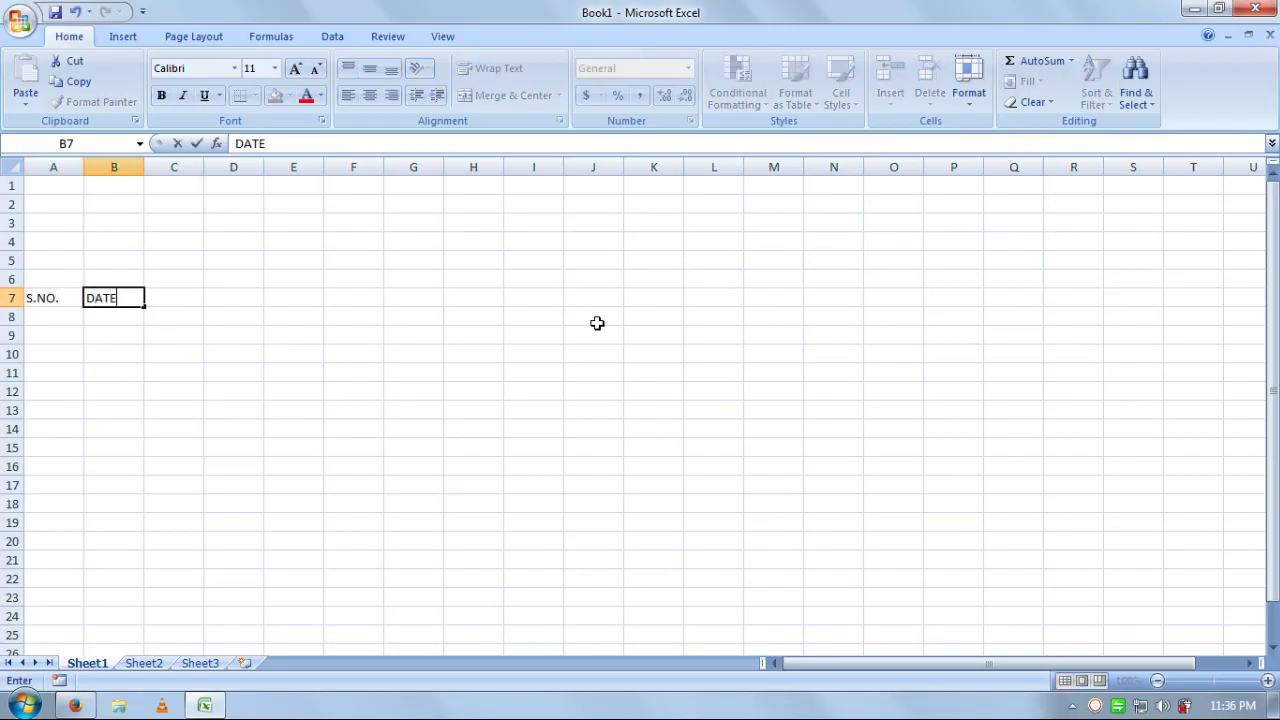
key("Tab")
type("P")
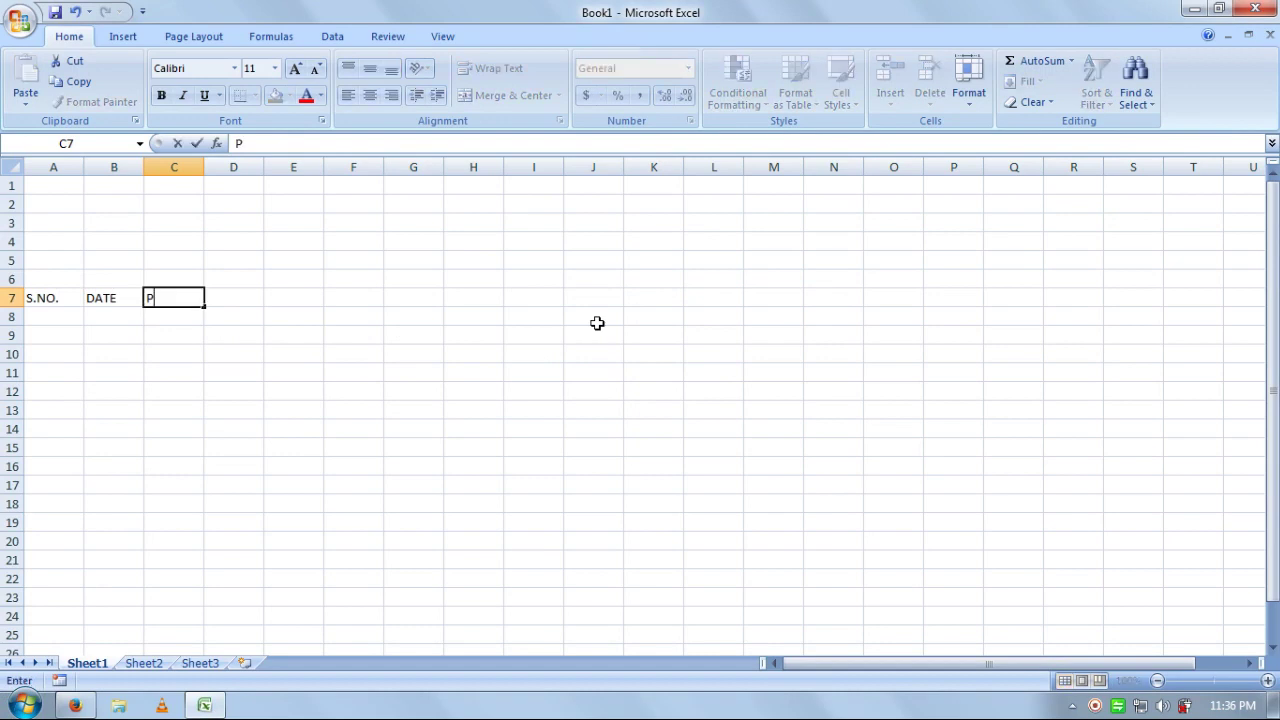
type("ARTY NAME")
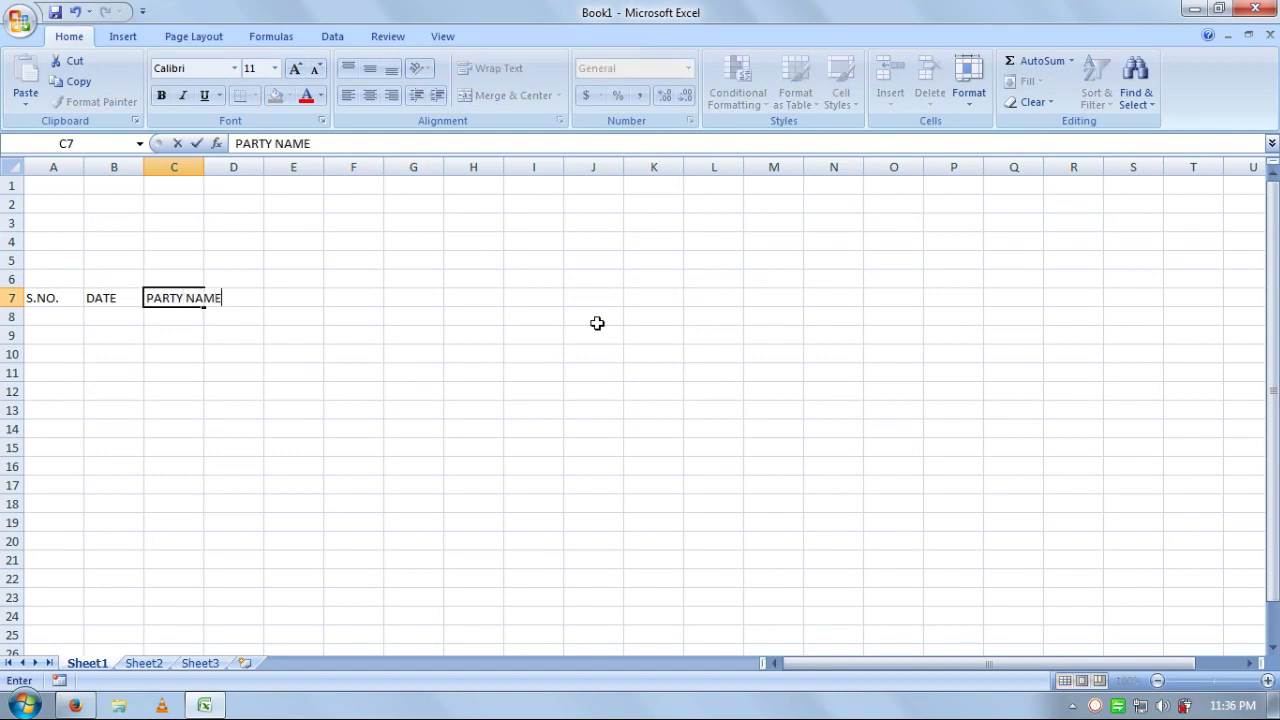
key("Tab")
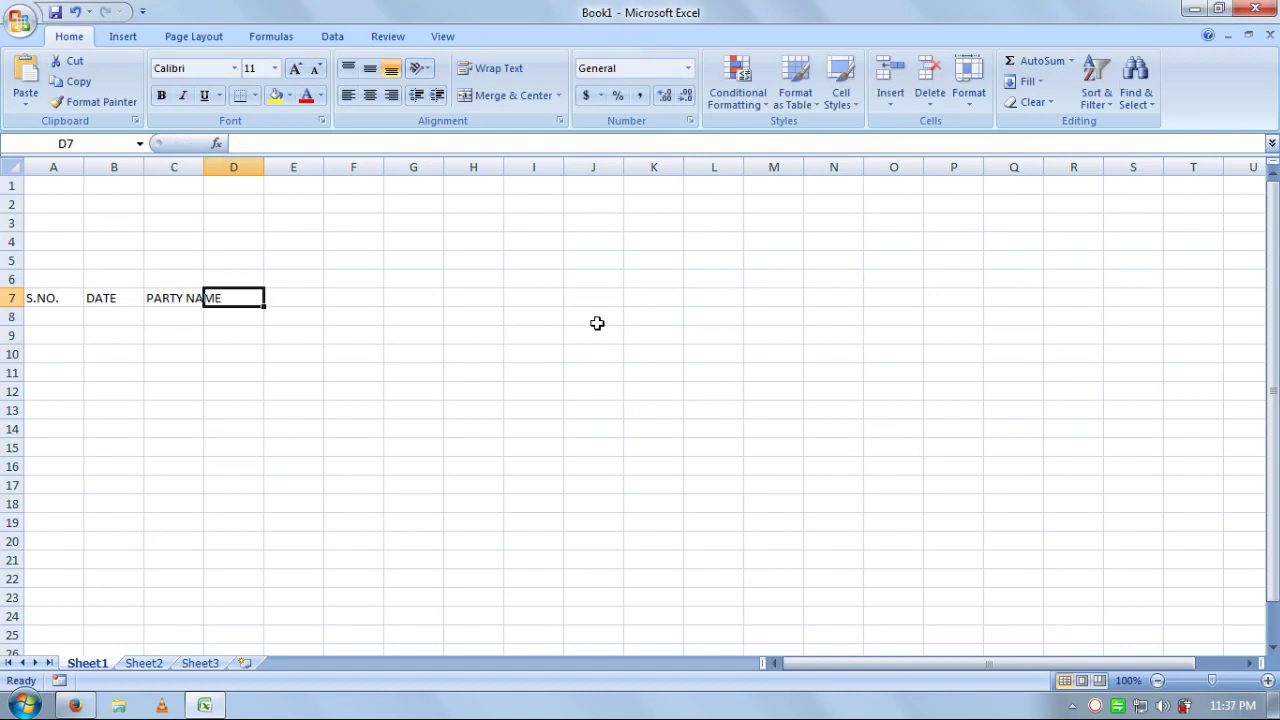
type("P.CODE")
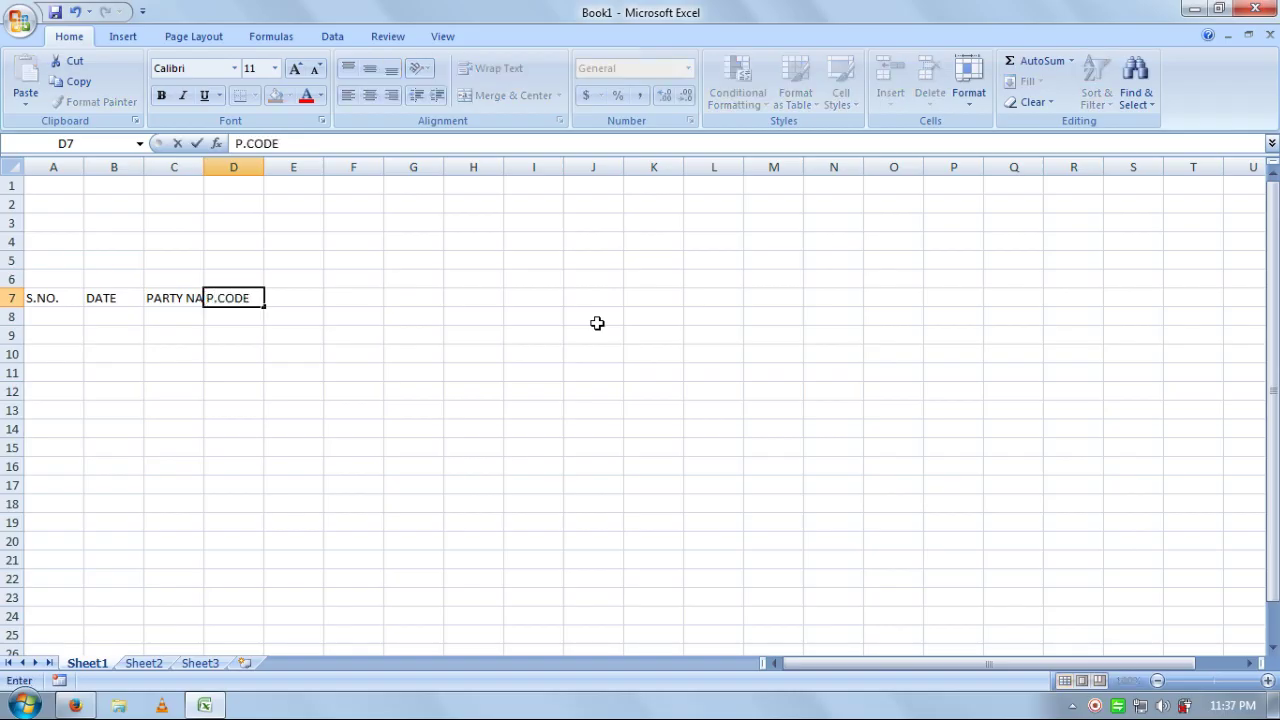
key("Tab")
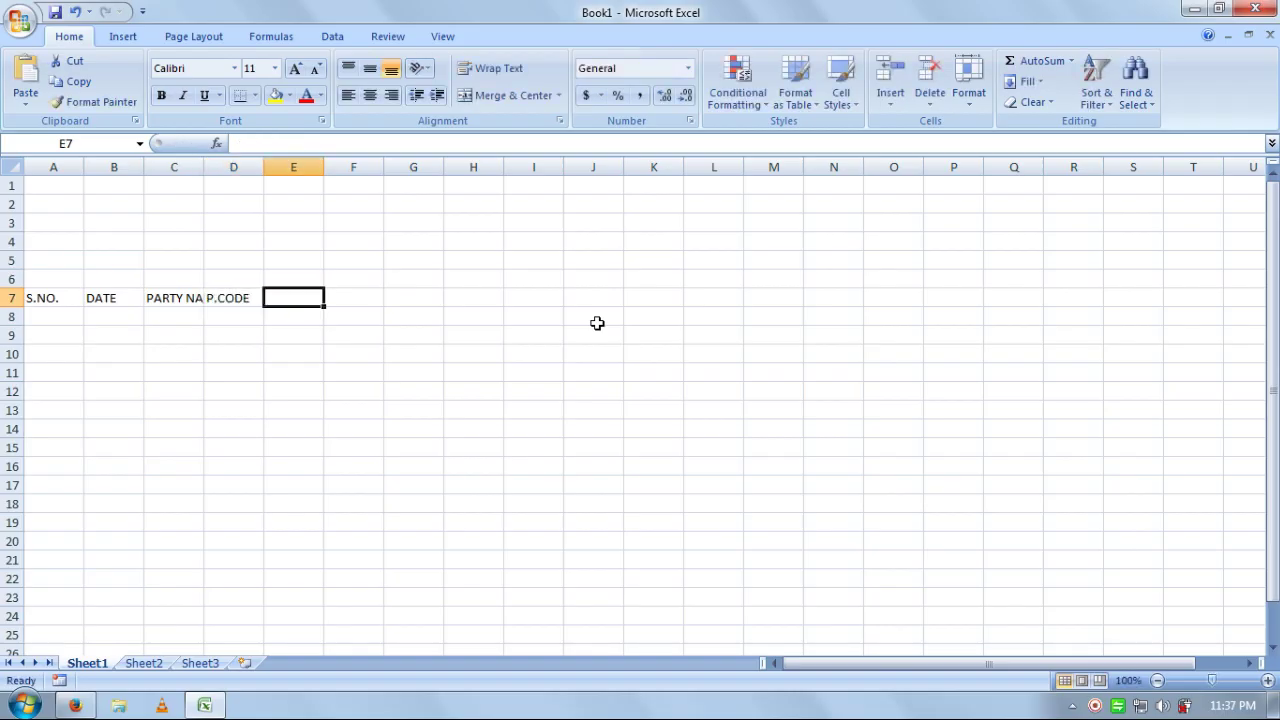
- Continue the header row with COMPANY, ITEMS and UNITS in cells E7 to G7
type("COMPANY")
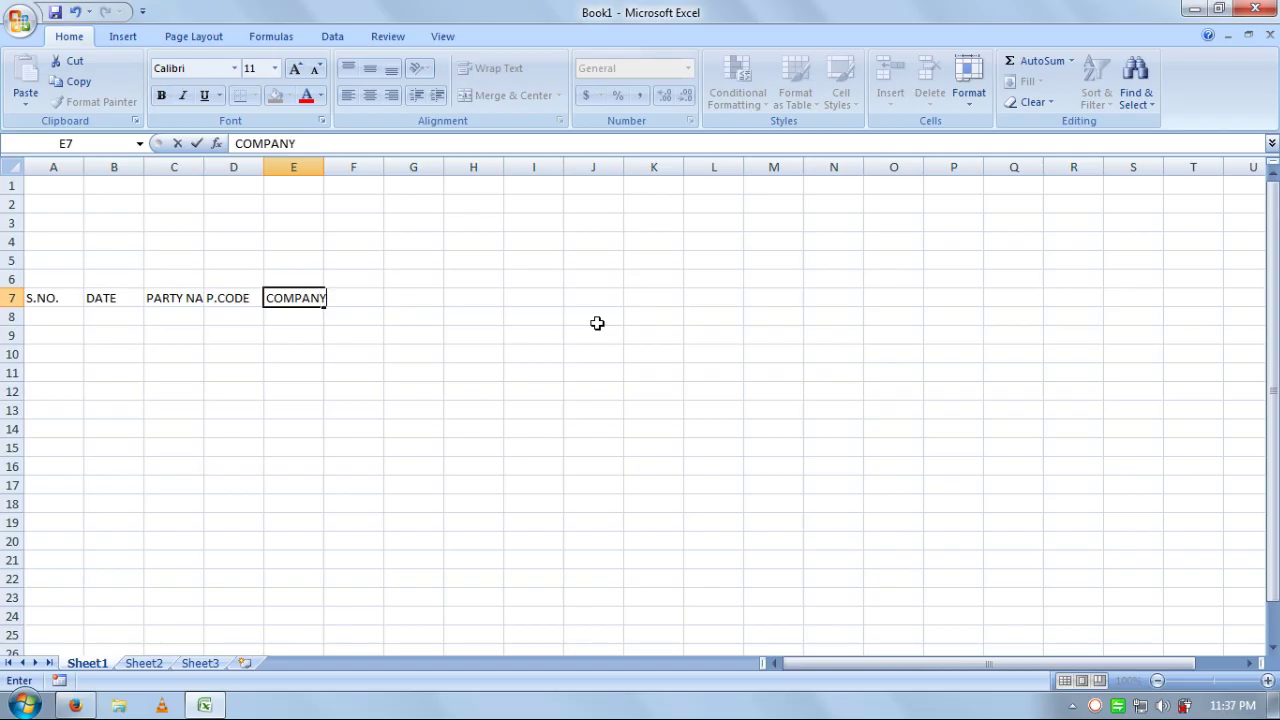
key("Tab")
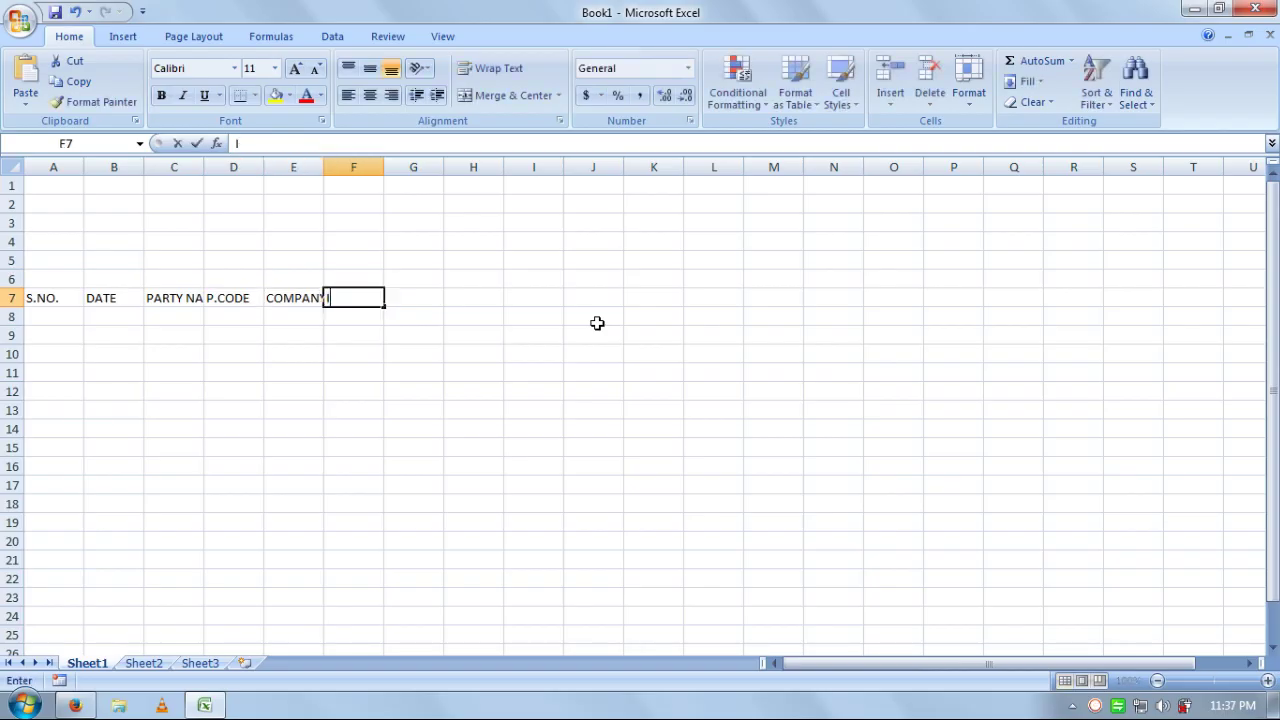
type("ITEMNS")
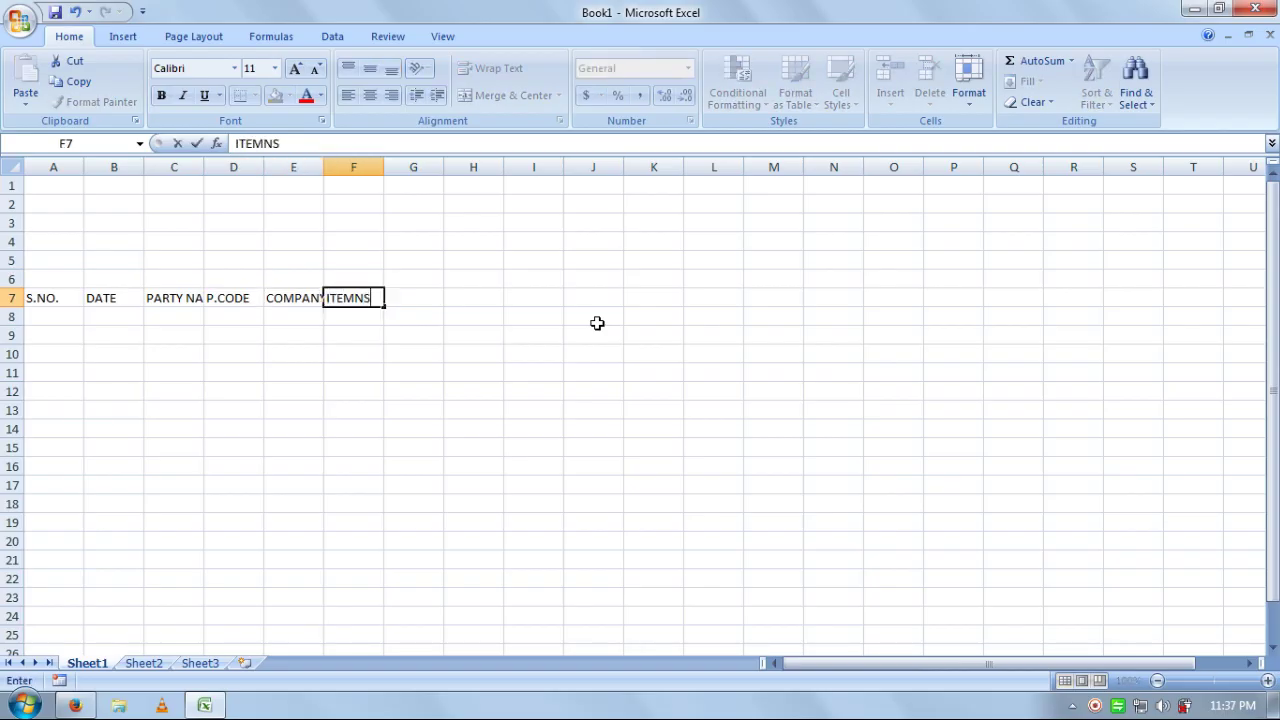
key("BackSpace")
key("BackSpace")
type("S")
key("Tab")
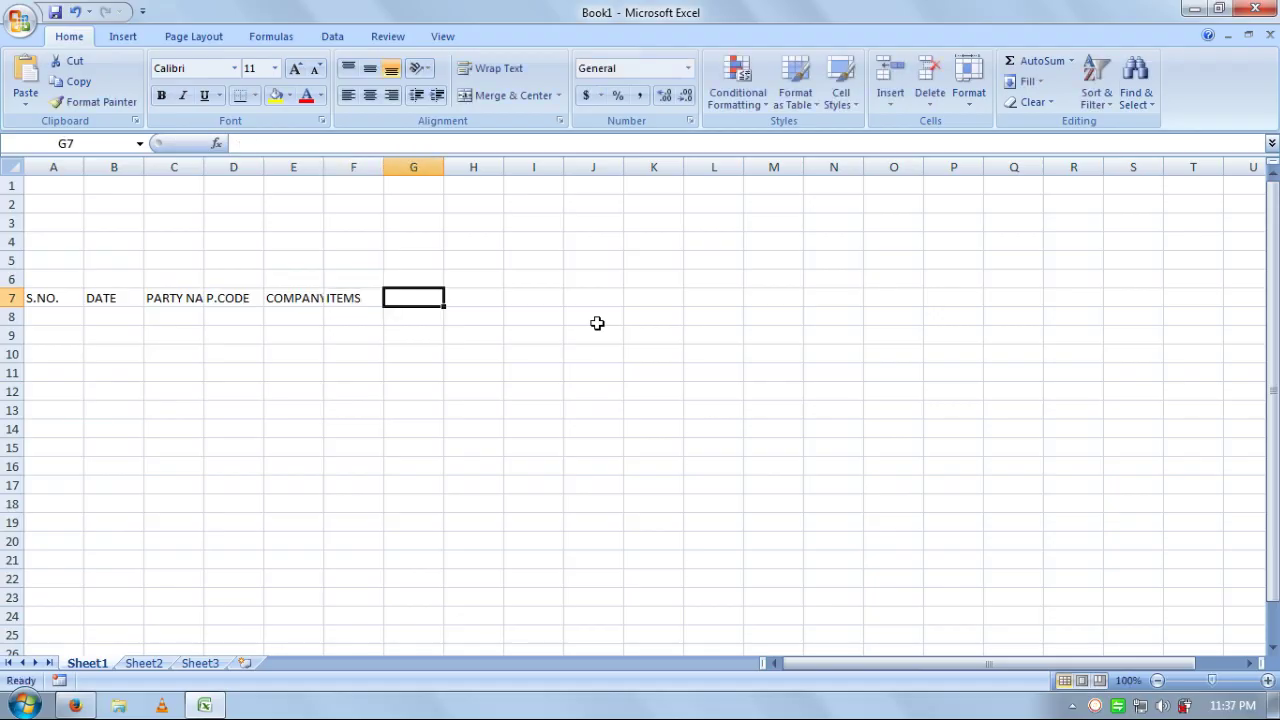
type("UNITS")
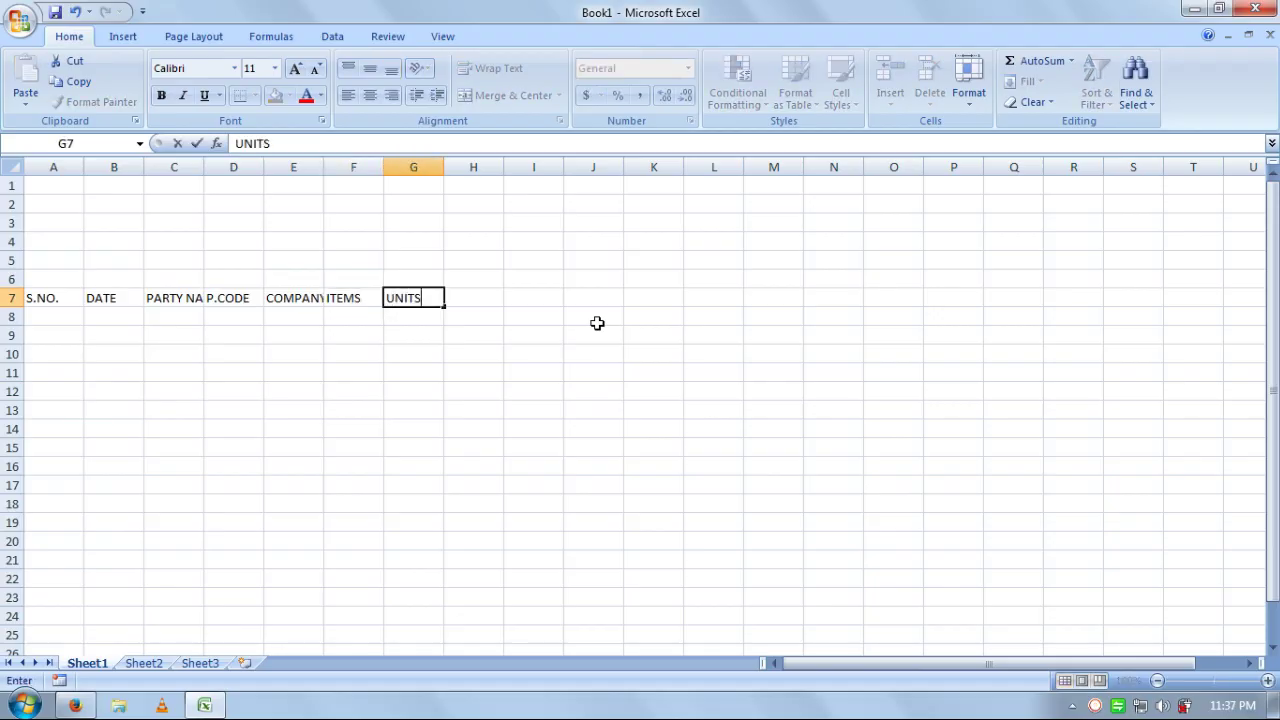
key("Tab")
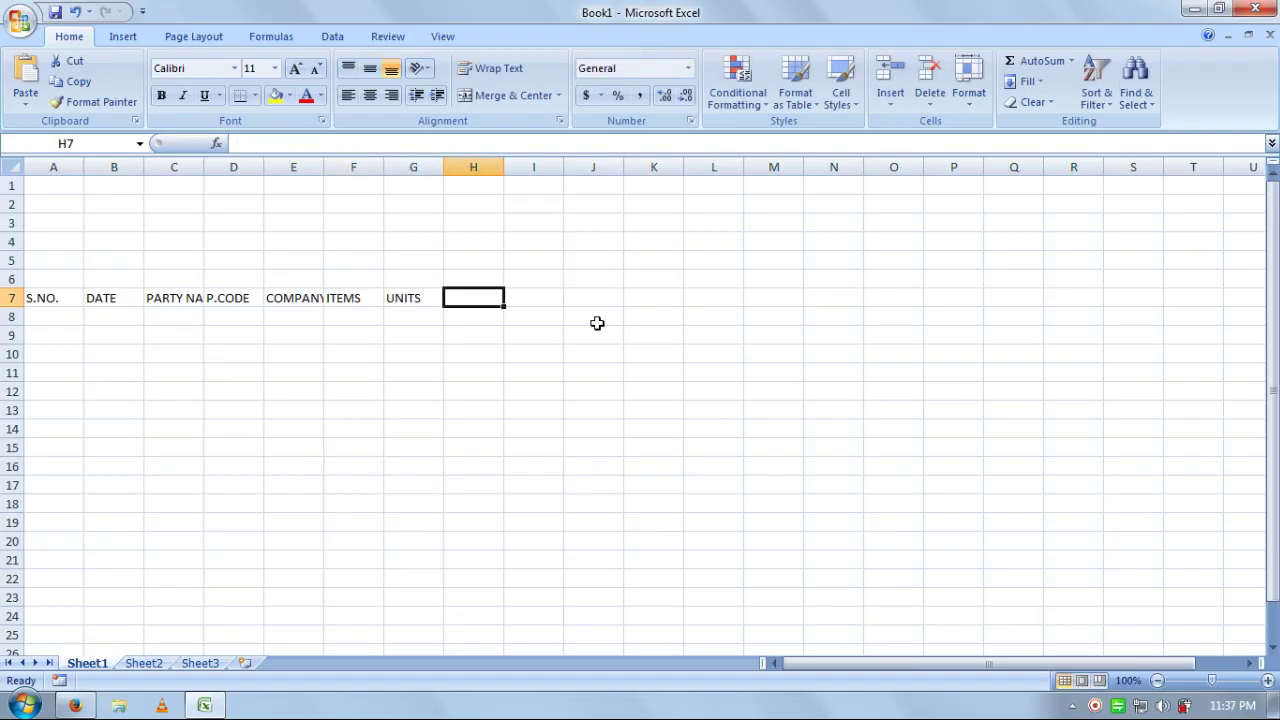
- Complete the header row with QTY., RATE and AMOUNT in cells H7 to J7
type("QTY")
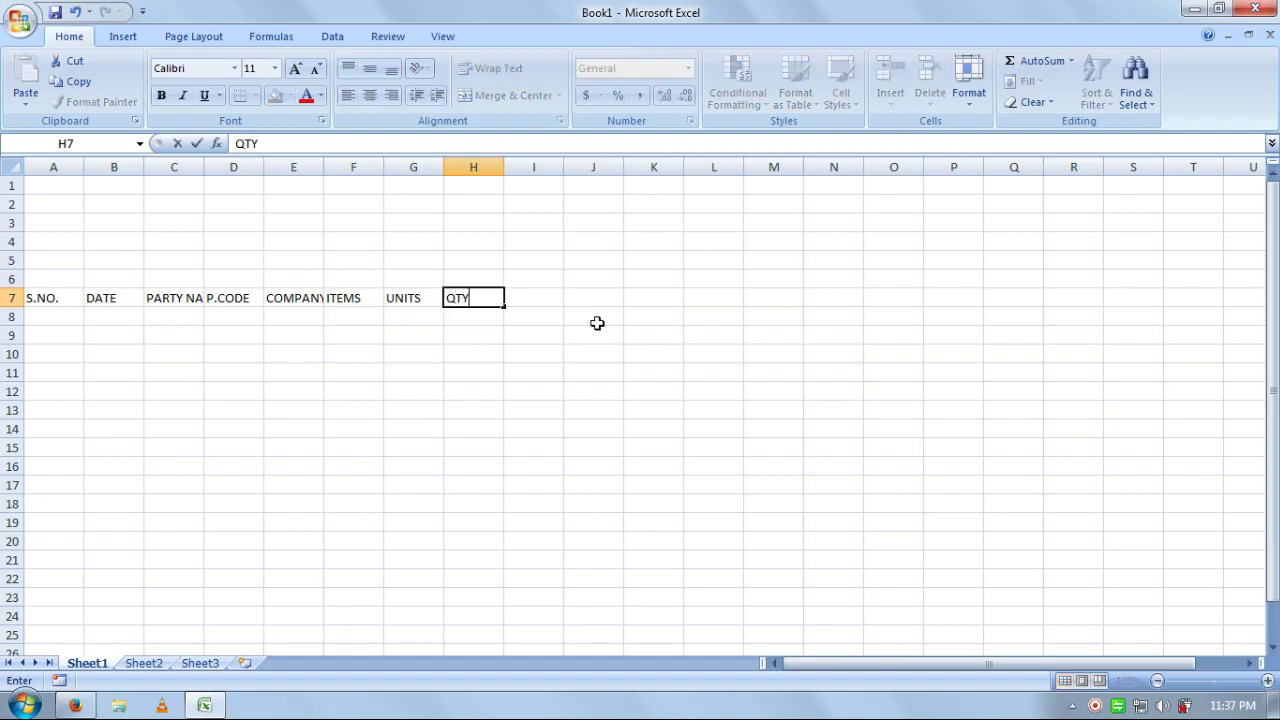
type(".")
key("Tab")
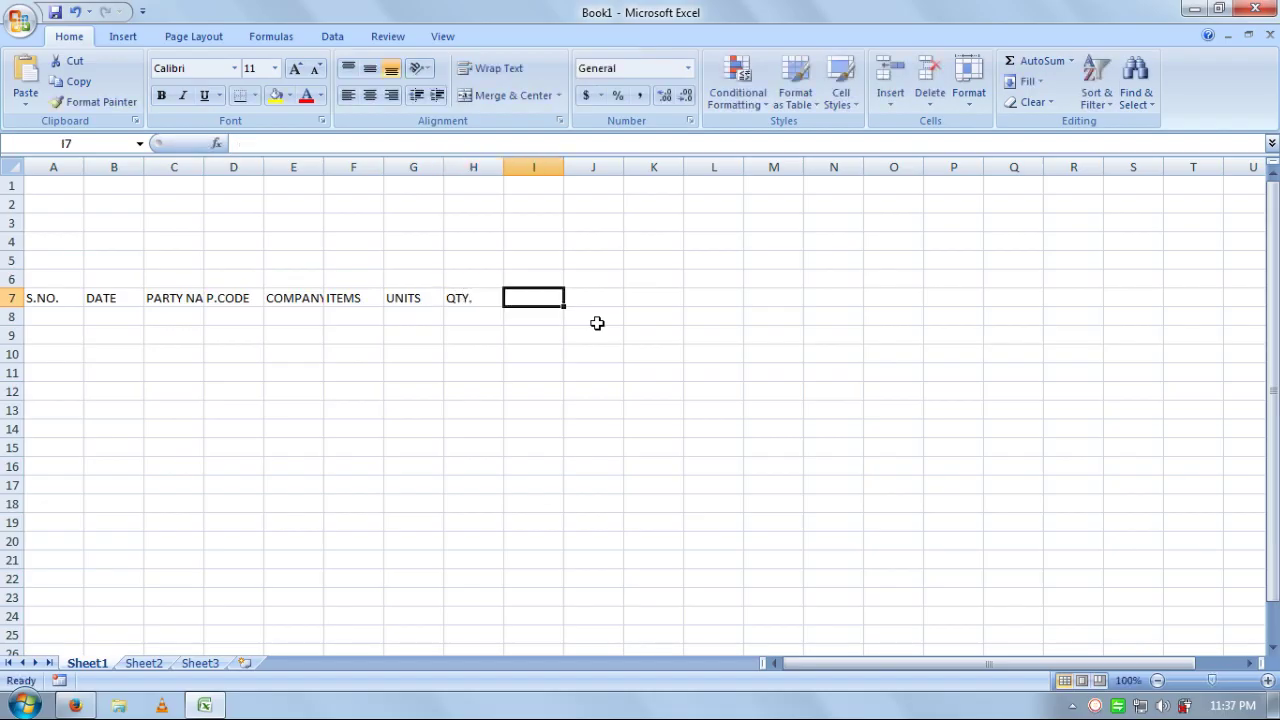
type("RATE")
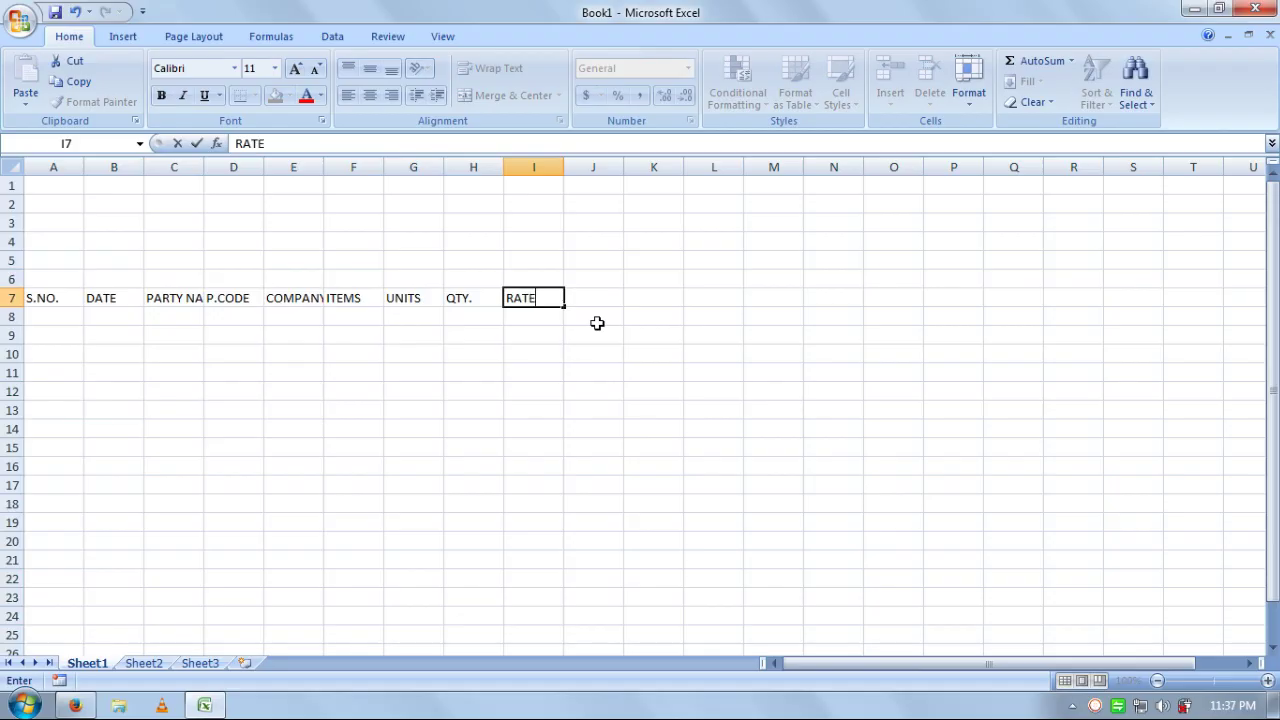
key("Tab")
type("AMOUNT")
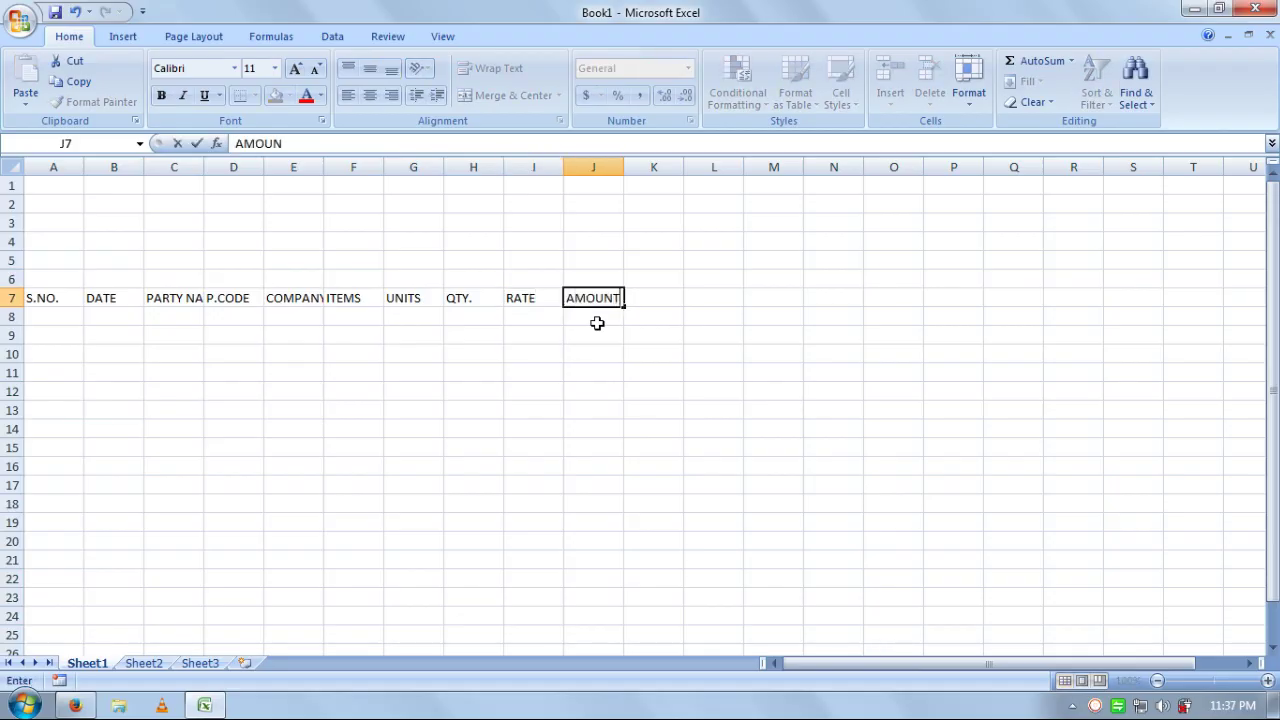
key("Return")
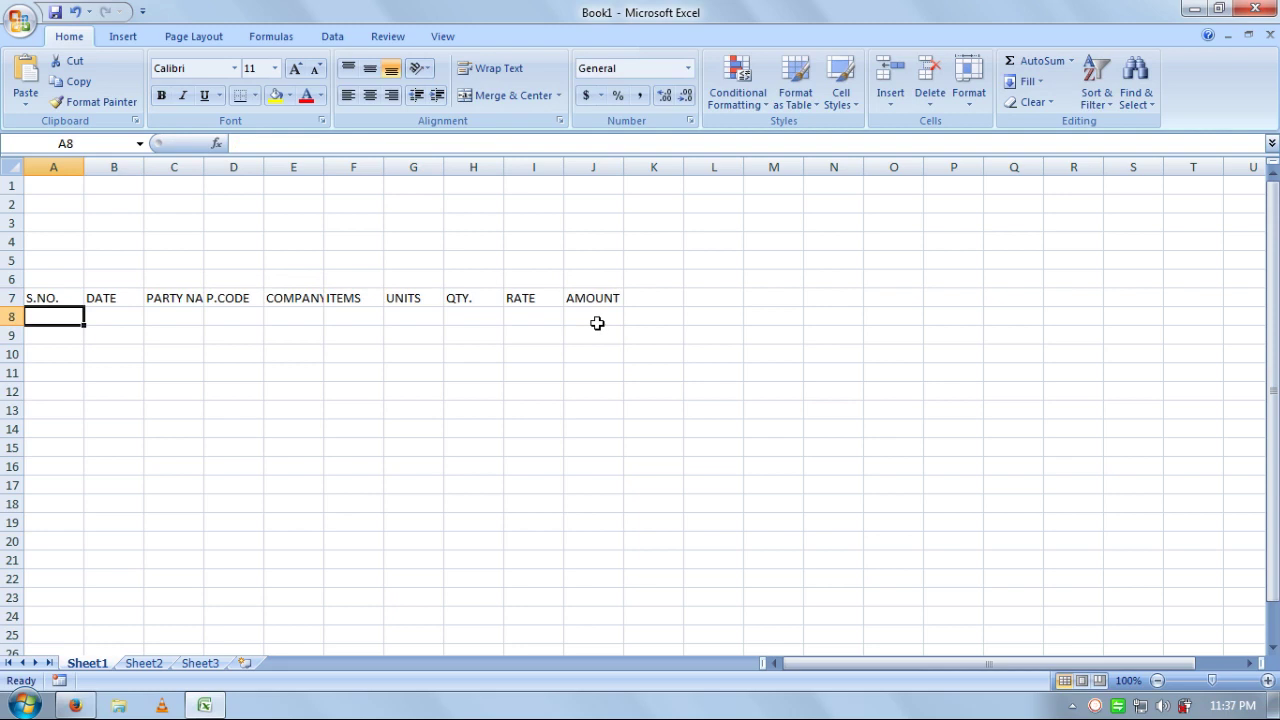
- Fill the S.NO. column with the serial numbers 1 to 5 in cells A8 to A12
type("1")
key("Return")
type("2")
key("Return")
type("3")
key("Return")
type("4 5")
key("Return")
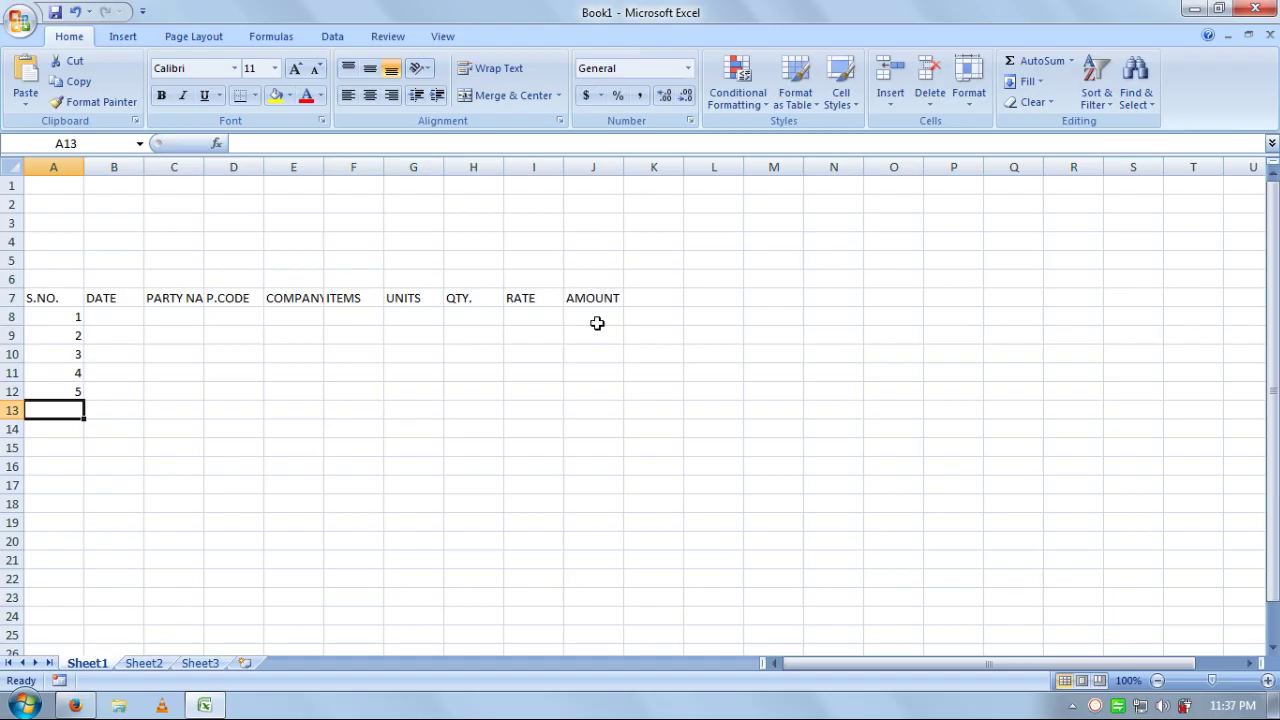
- Enter the date 1-MAY-2017 in B8 and fill it down into B9
key("Right")
key("Up")
key("Up")
key("Up")
key("Up")
key("Up")
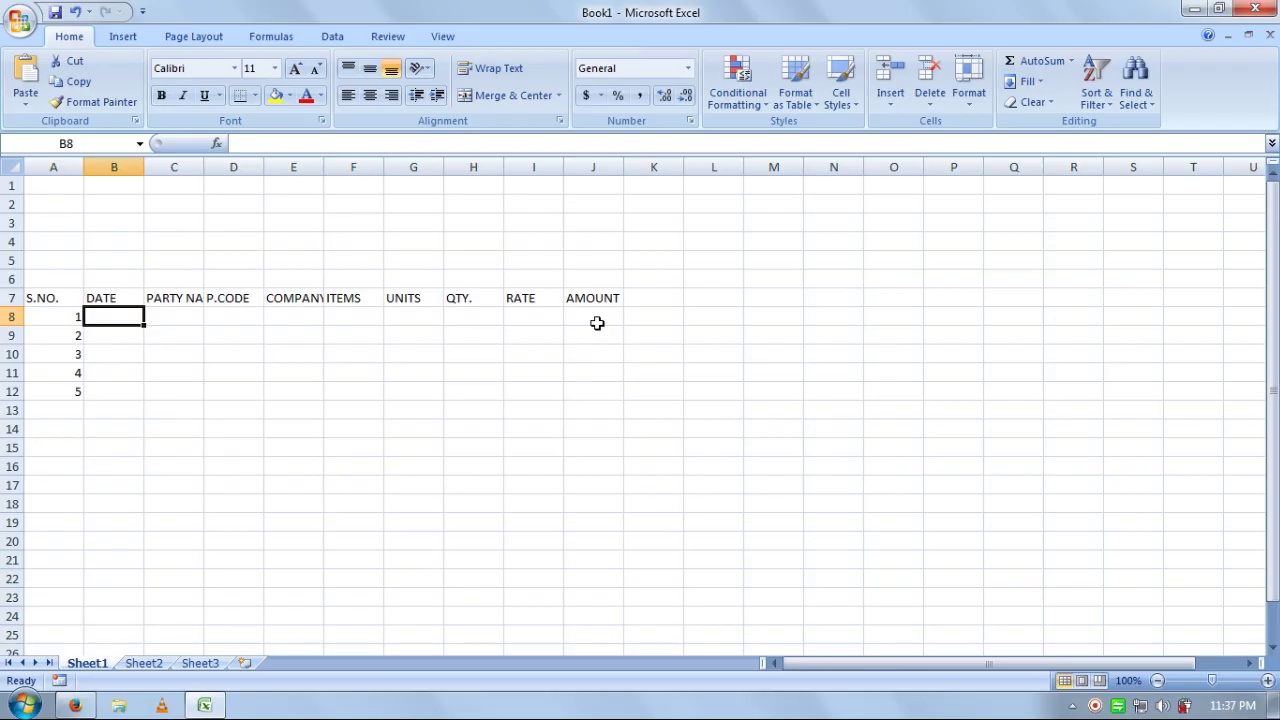
type("1-APR")
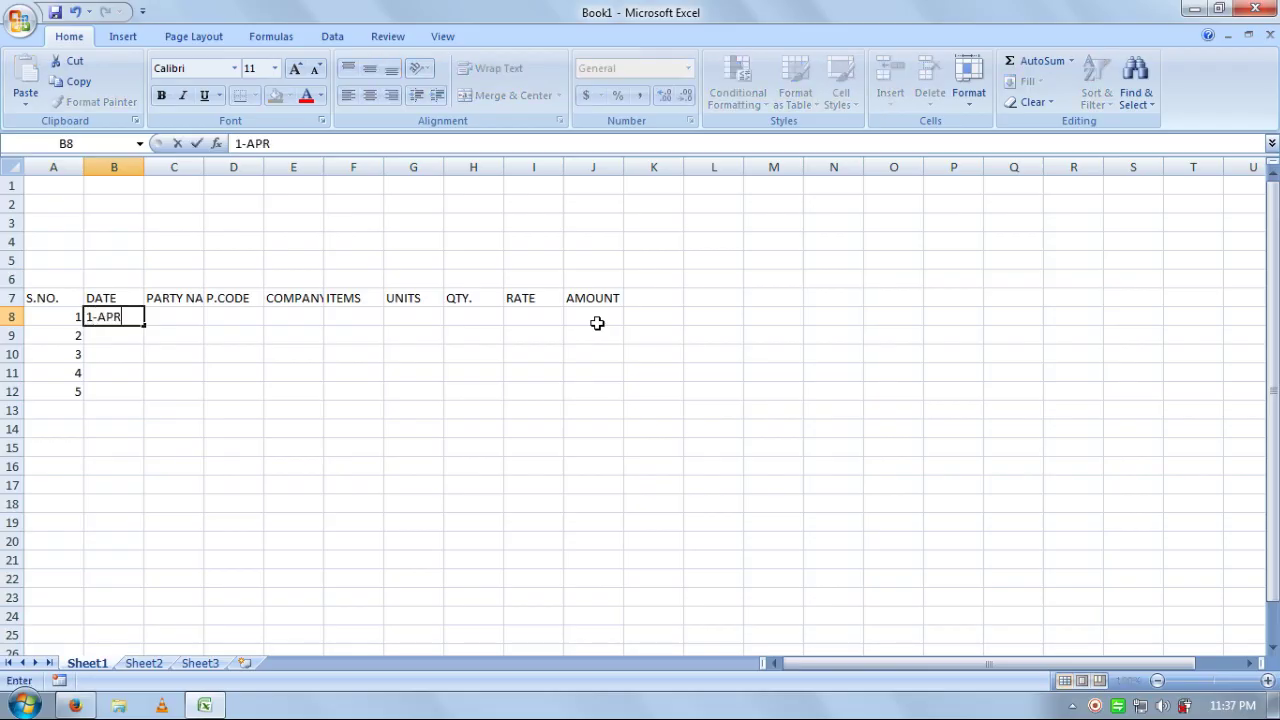
type("-")
key("BackSpace")
key("BackSpace")
key("BackSpace")
key("BackSpace")
type("MAY-2017")
key("Return")
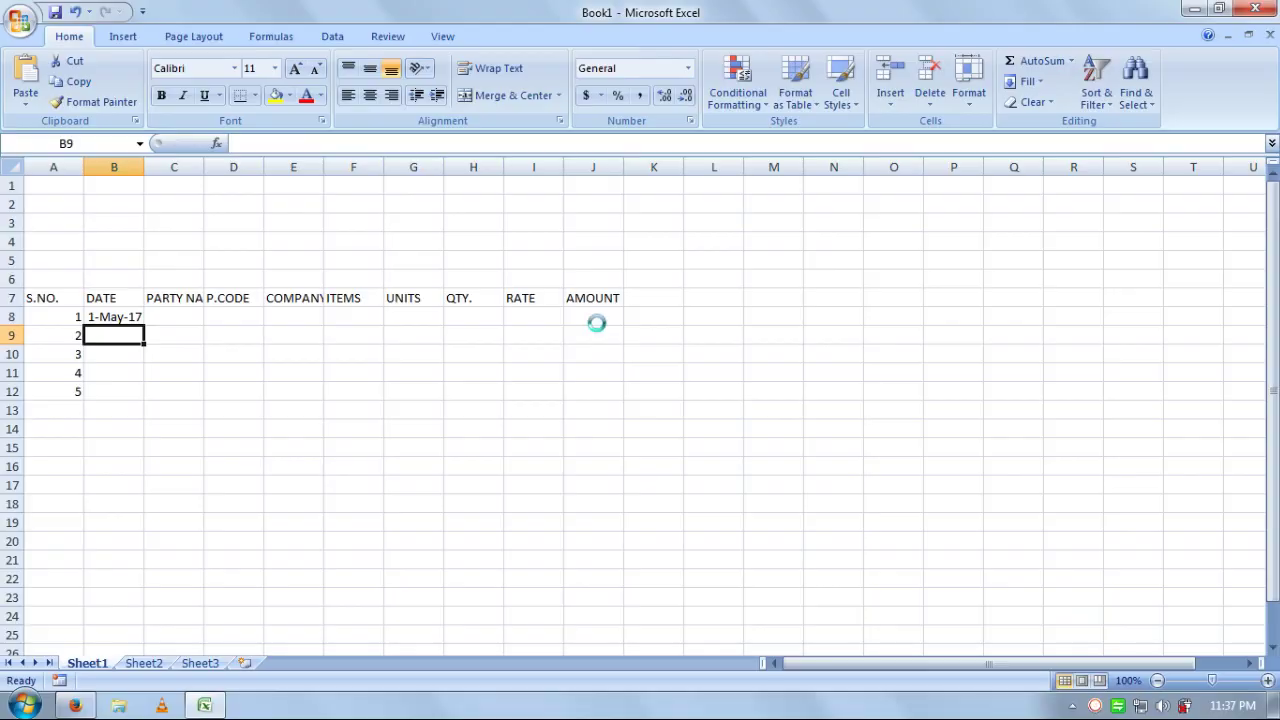
key("ctrl+d")
key("Down")
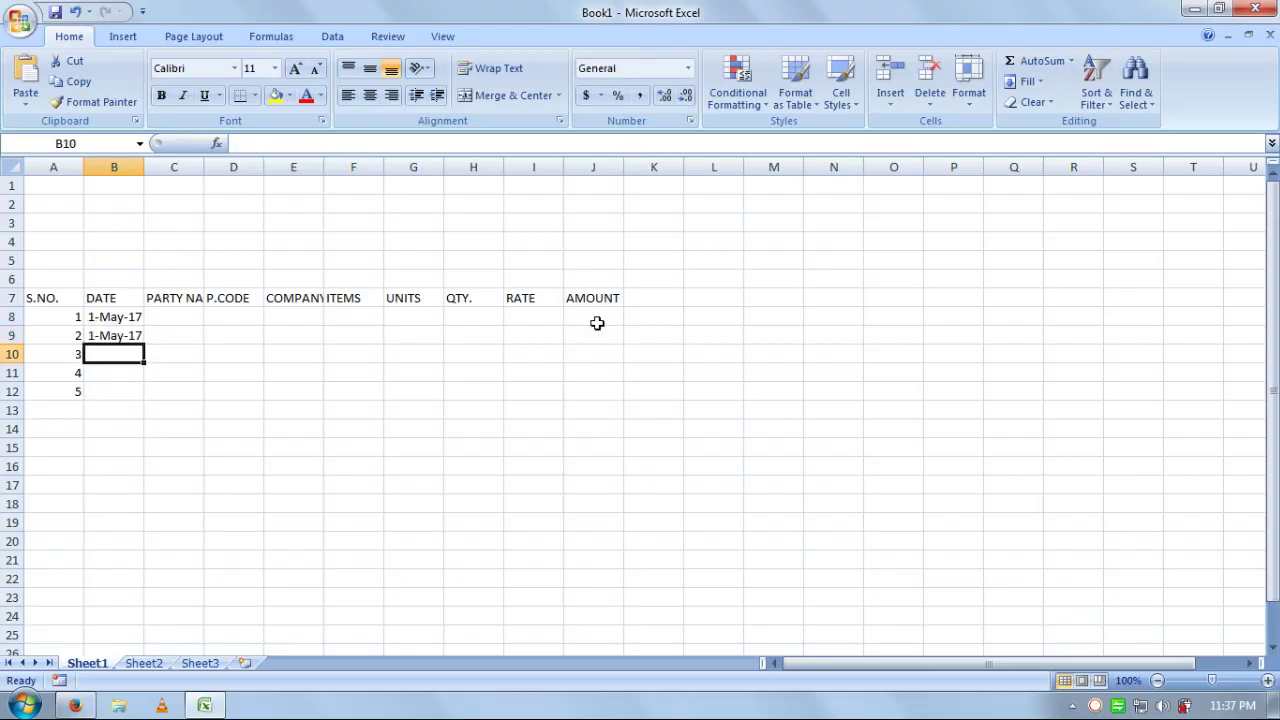
- Enter the date 2-MAY-2017 in B10 for serial number 3
type("2-MAY")
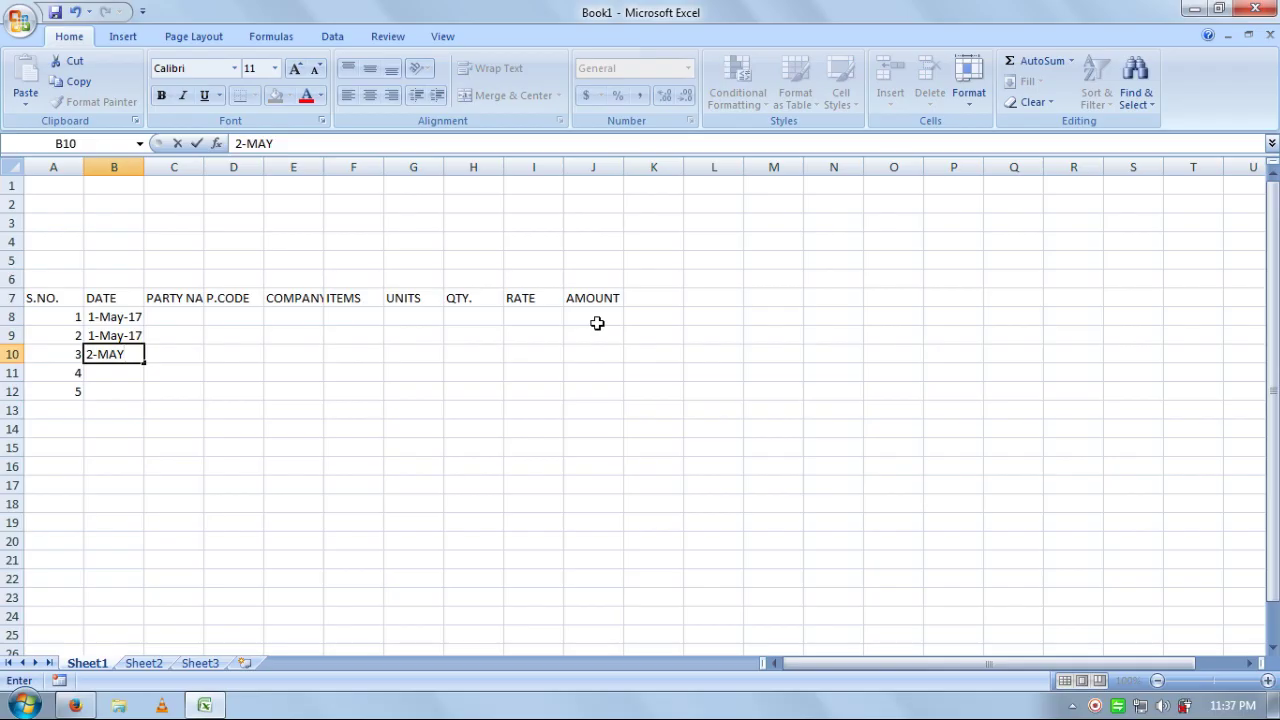
key("Page_Down")
key("ctrl+Up")
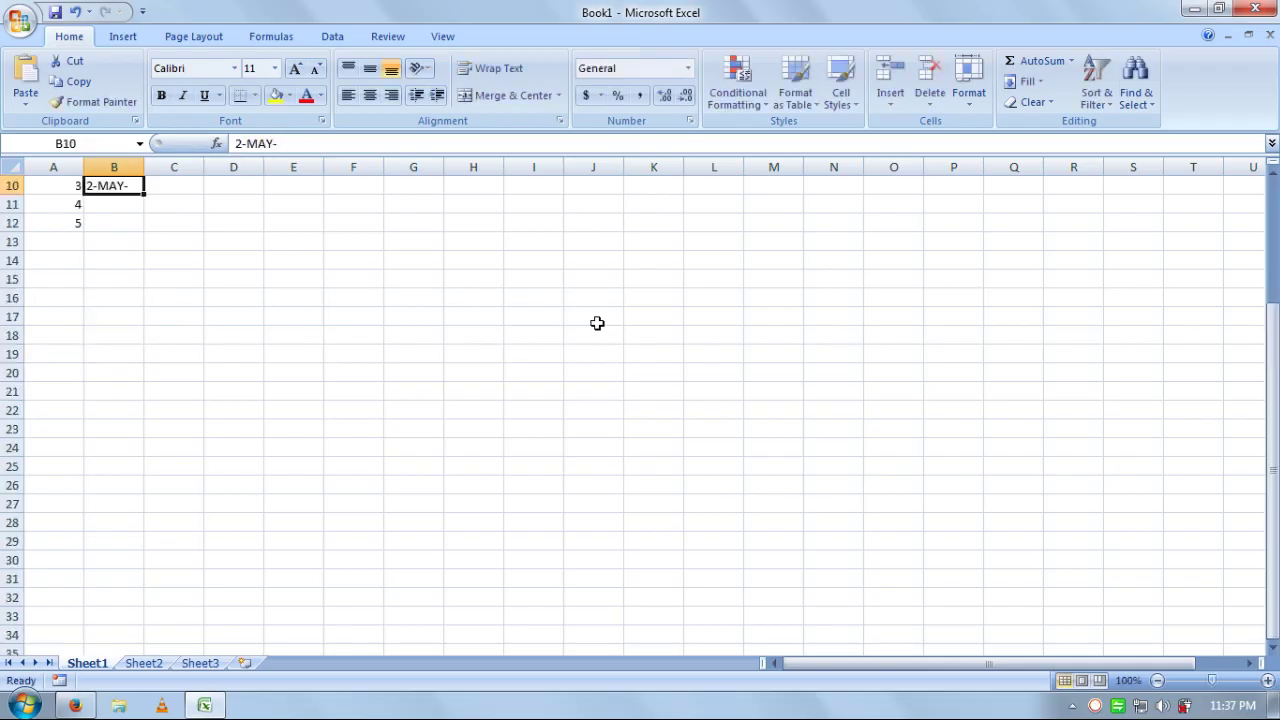
key("F2")
type("2017")
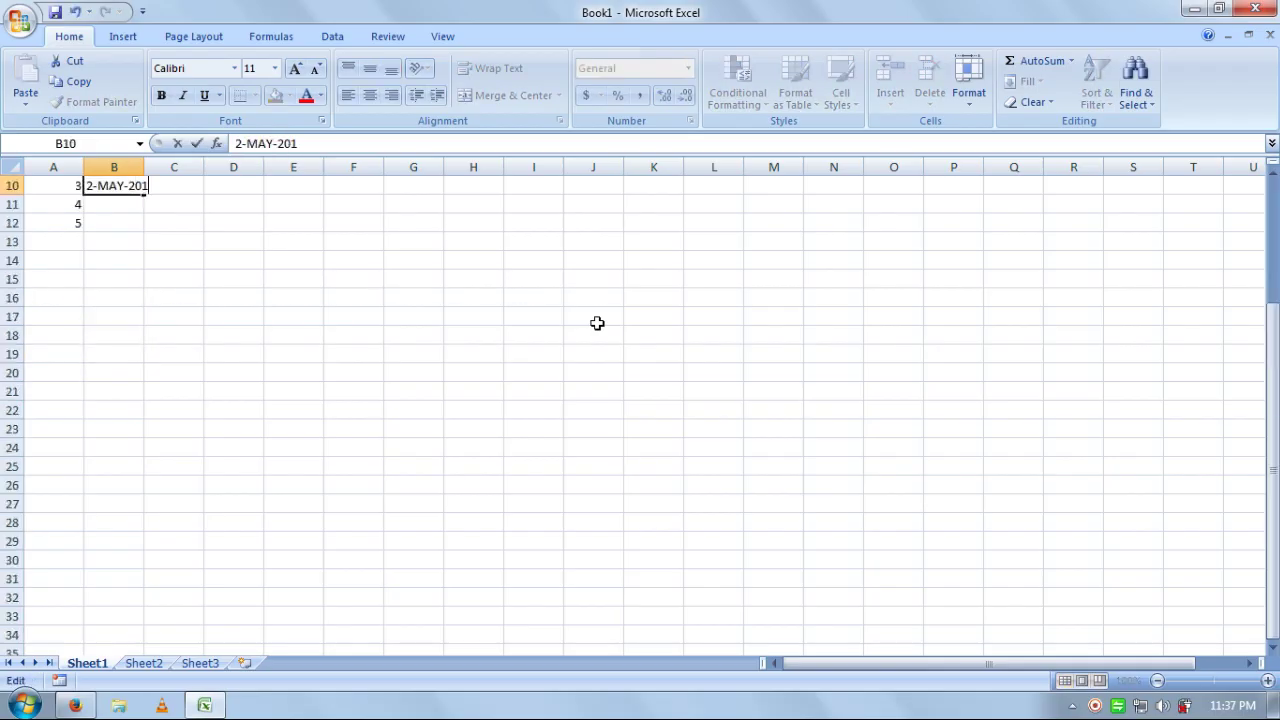
key("Return")
- Enter the dates 3-MAY-2017 in B11 and 4-MAY-2017 in B12 for serial numbers 4 and 5
key("Up")
key("Up")
key("Up")
key("Down")
key("Down")
key("Down")
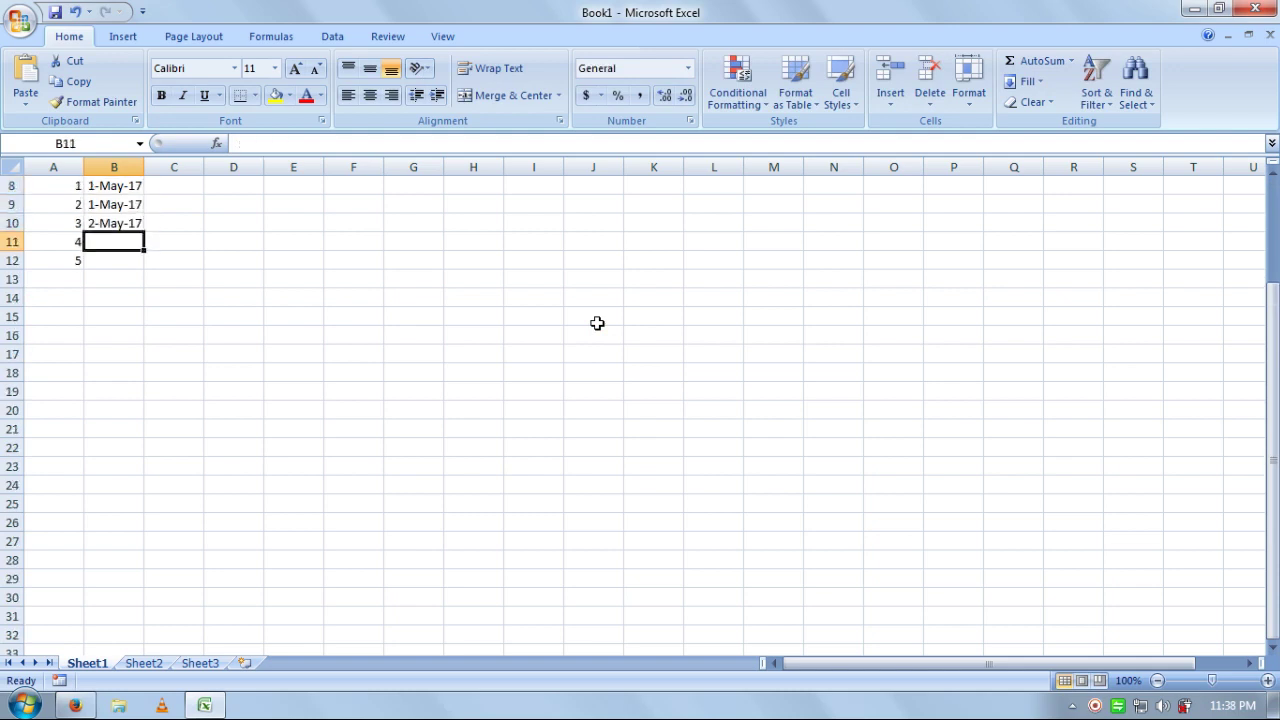
type("3-MAY-2")
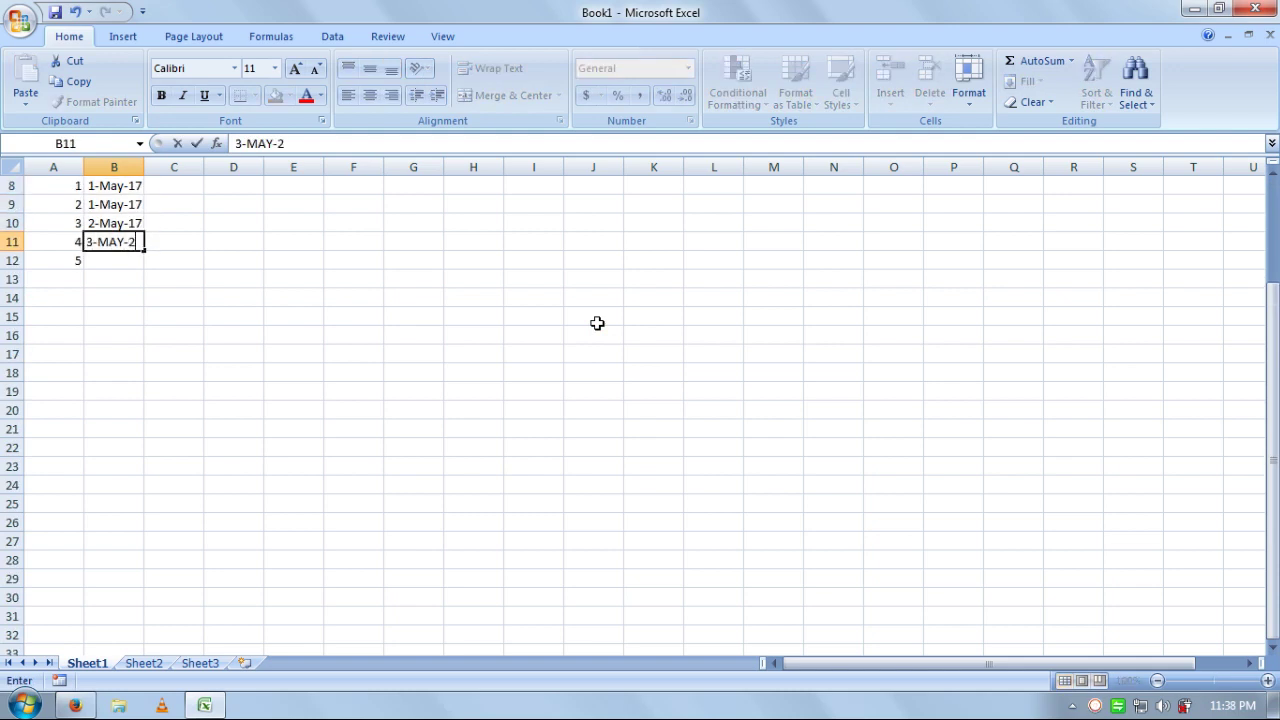
type("017")
key("Return")
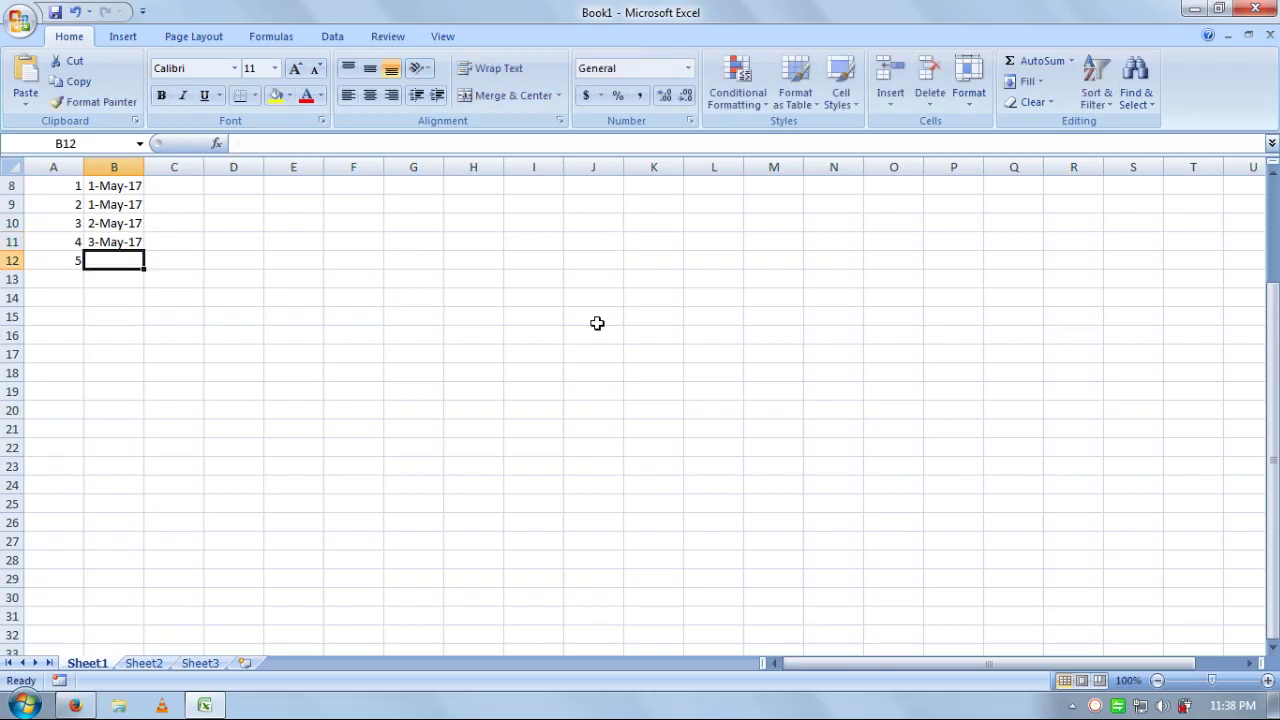
type("4-MA")
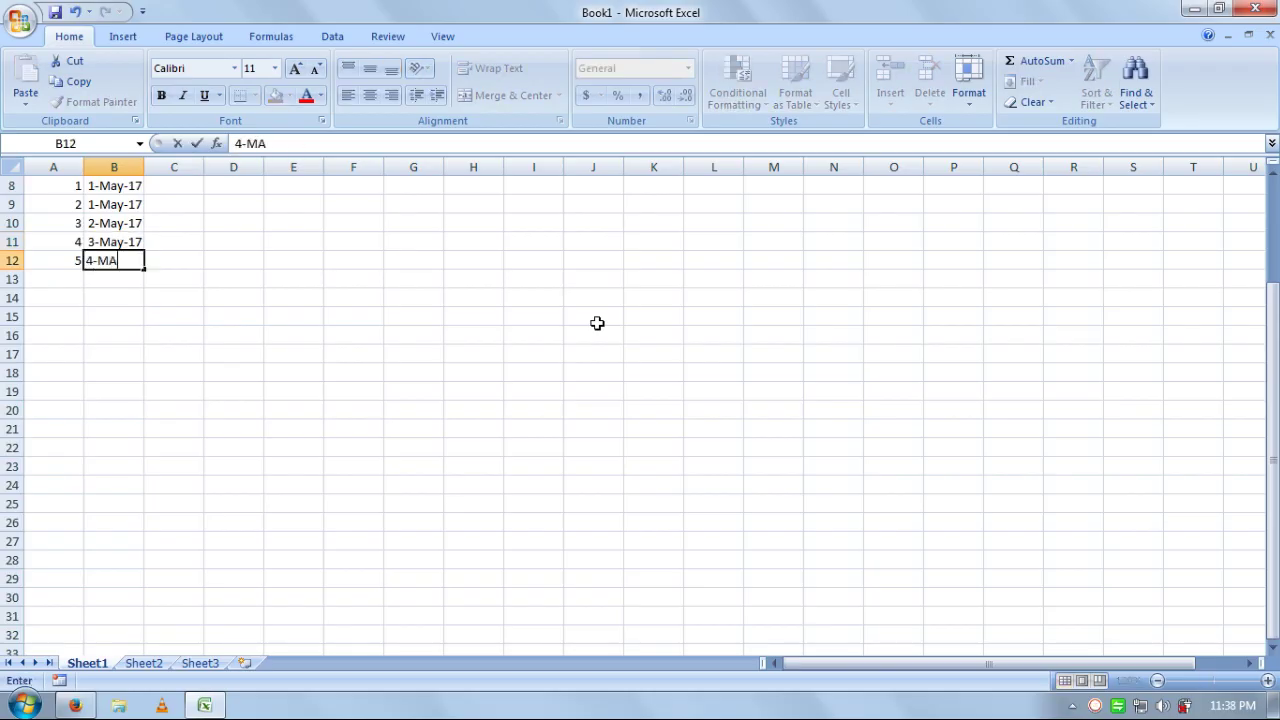
type("Y-2017")
key("Return")
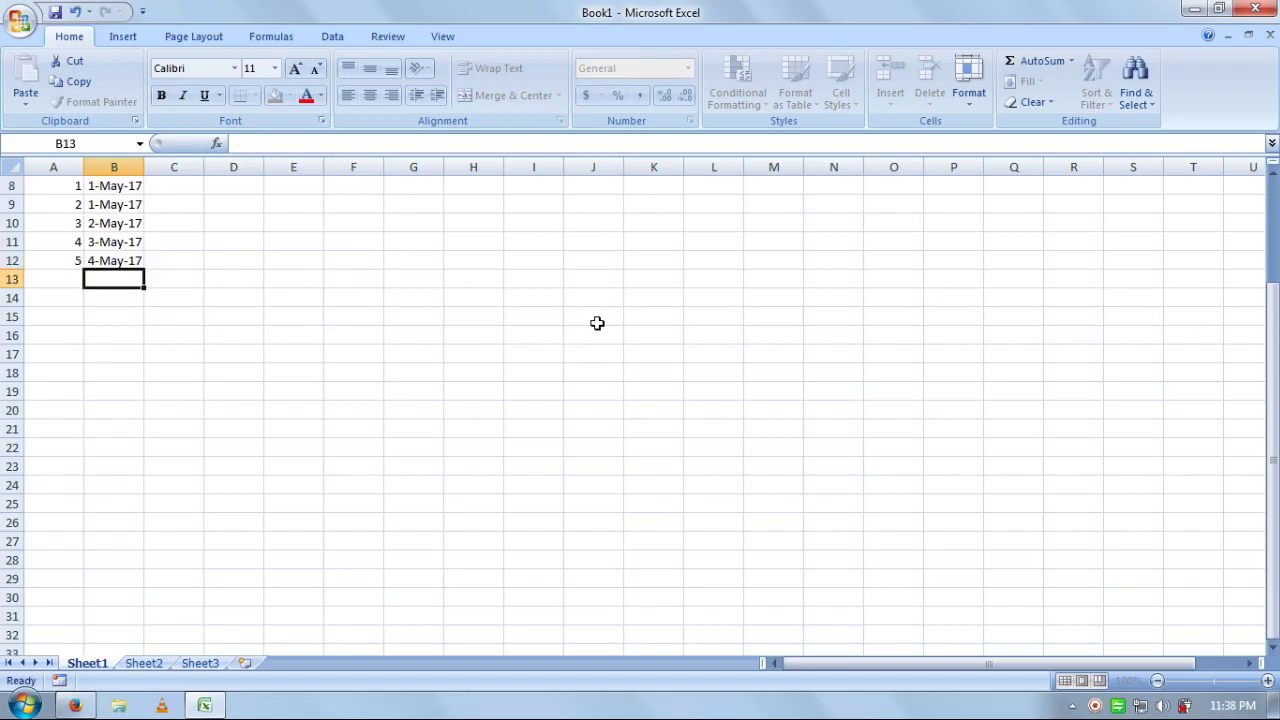
- Widen column C so that the PARTY NAME header fits with room to spare
key("Up")
key("Right")
key("Up")
key("Up")
key("Up")
key("Up")
key("Up")
key("Up")
key("Up")
key("Up")
key("Up")
key("Up")
key("Down")
key("Down")
key("Down")
key("Down")
key("Down")
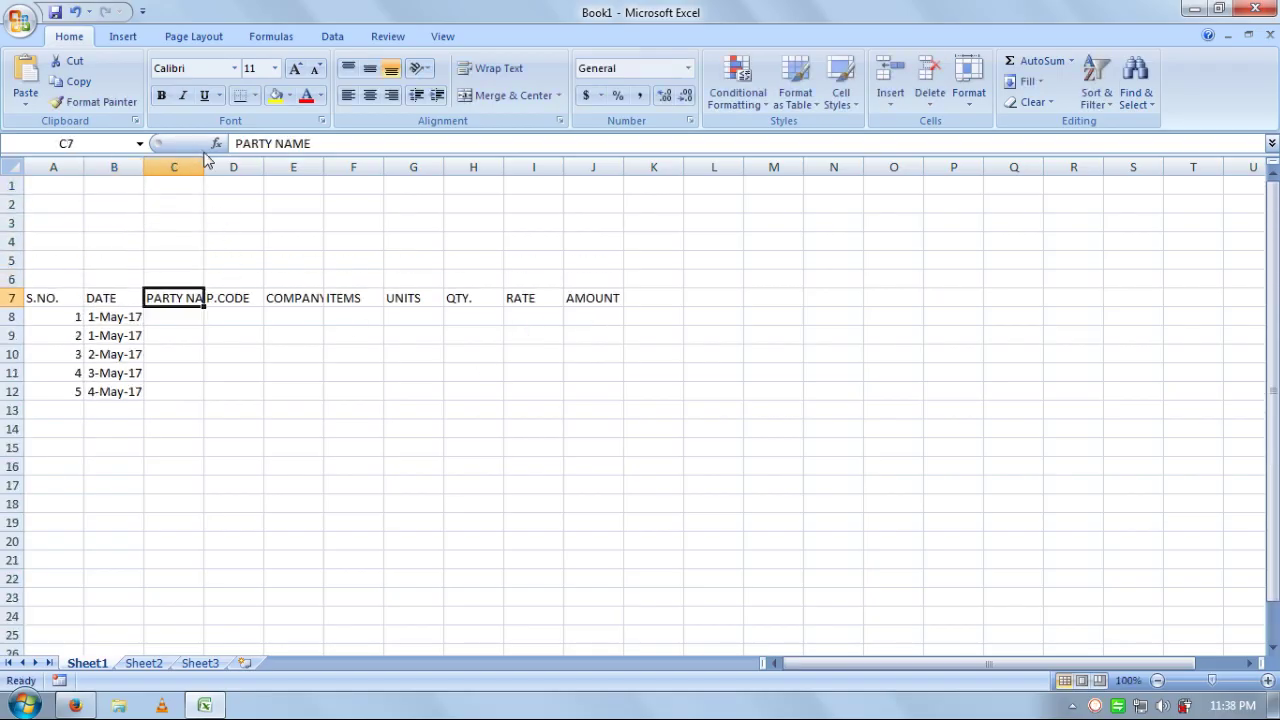
left_click_drag(204, 167, 285, 167)
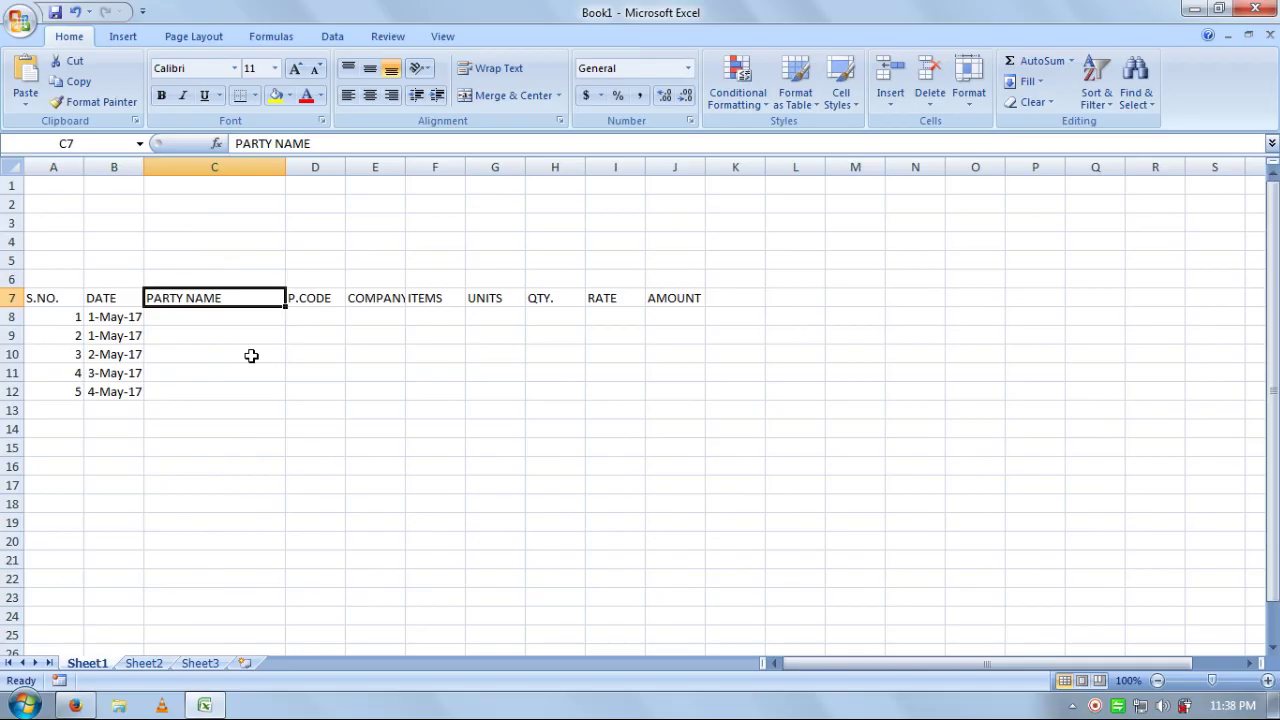
- Enter the party name PK PVT. LTD. in C8 and its code B-TV in D8
key("Down")
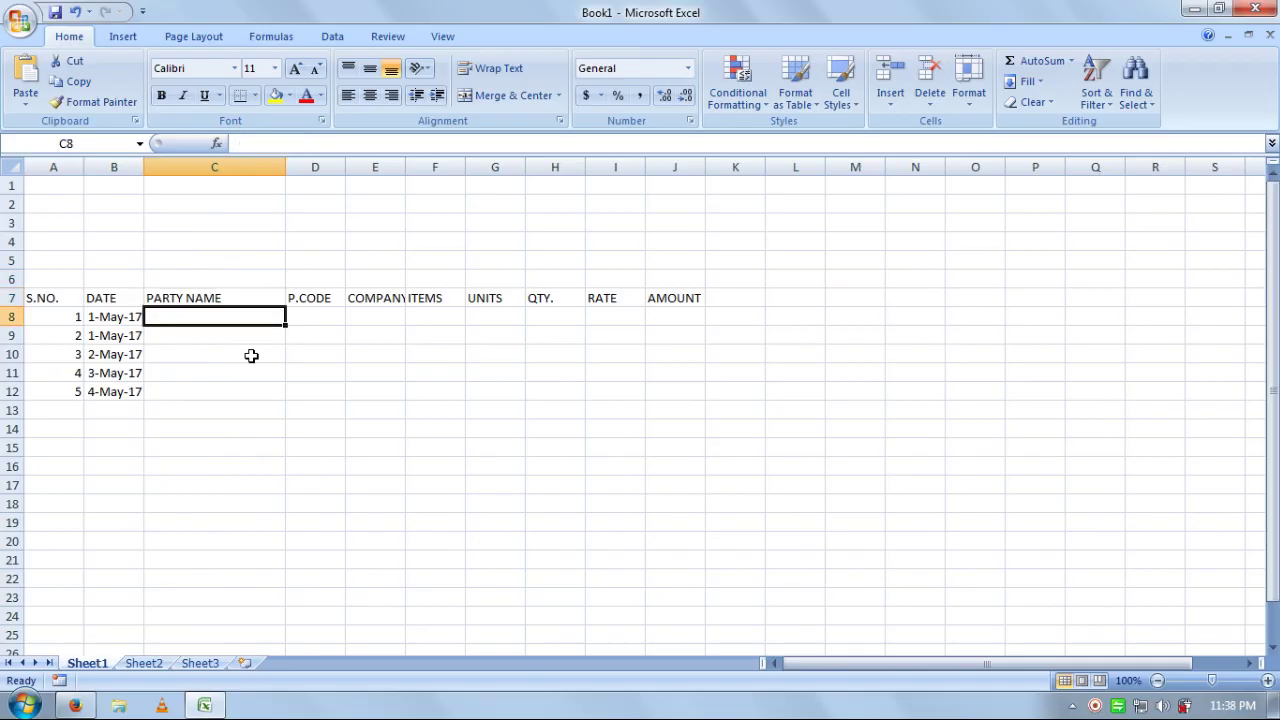
type("PK")
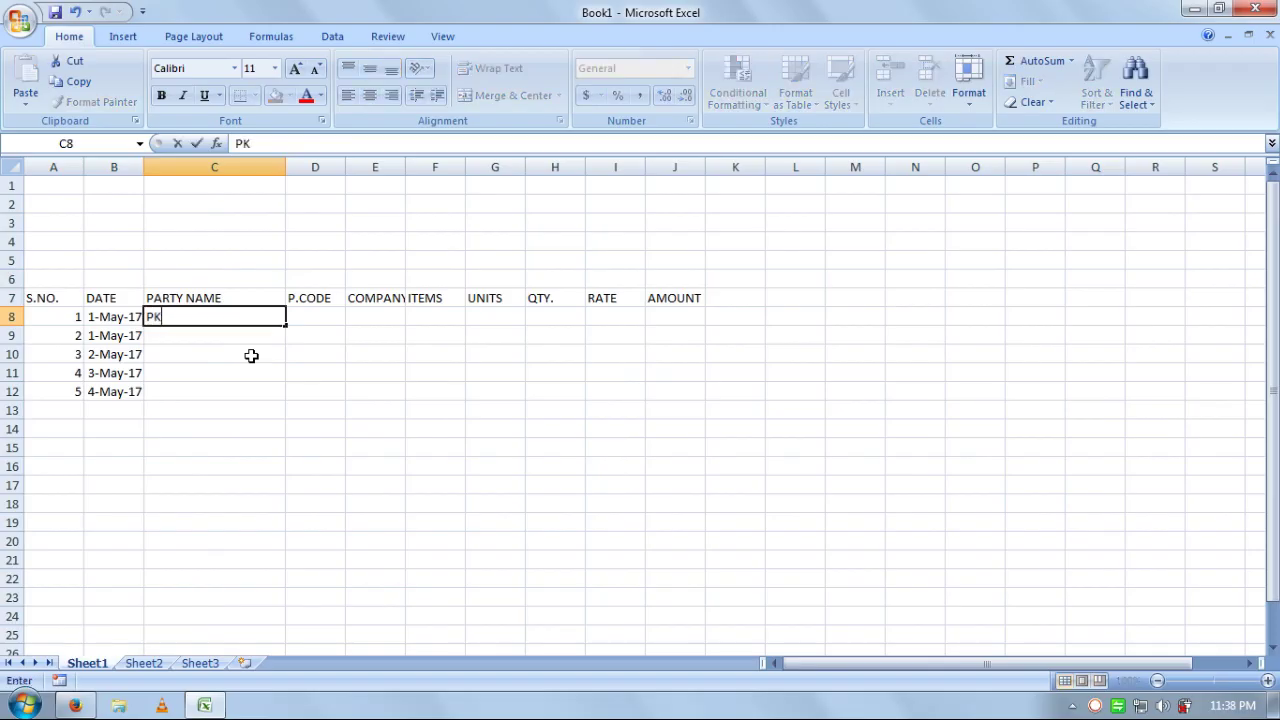
type(" PVT. LTD.")
key("Return")
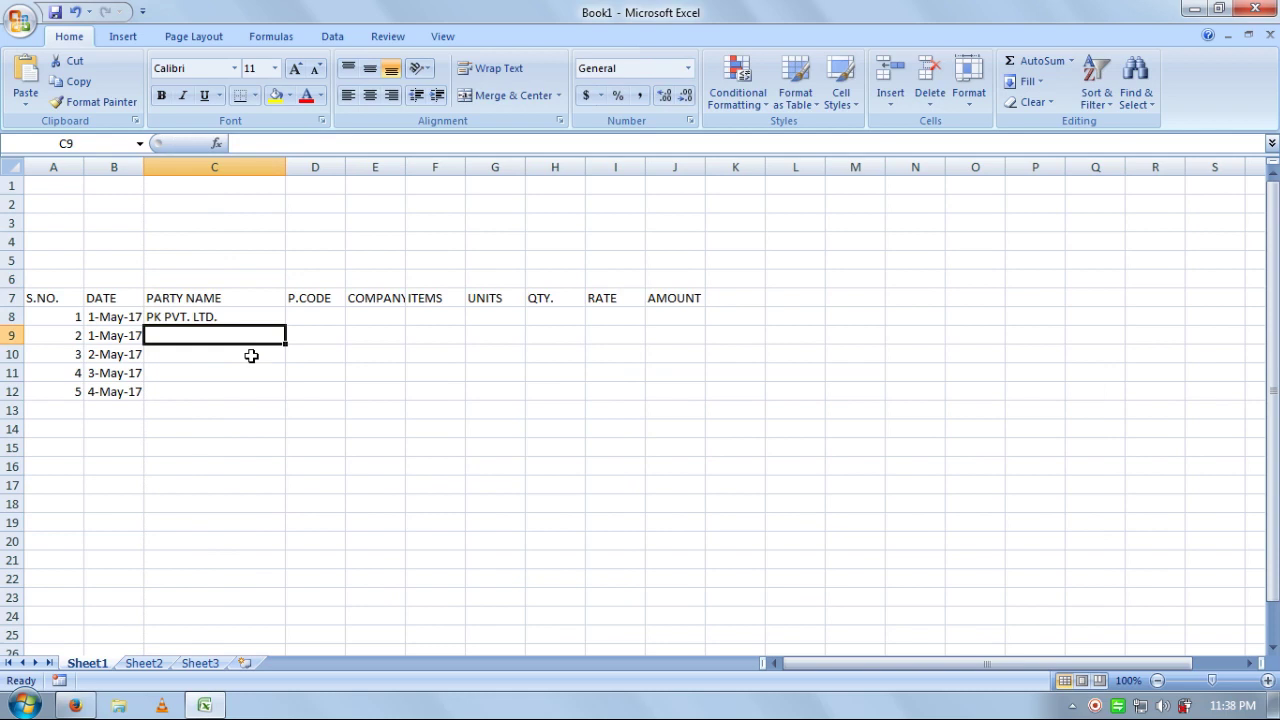
key("Right")
key("Up")
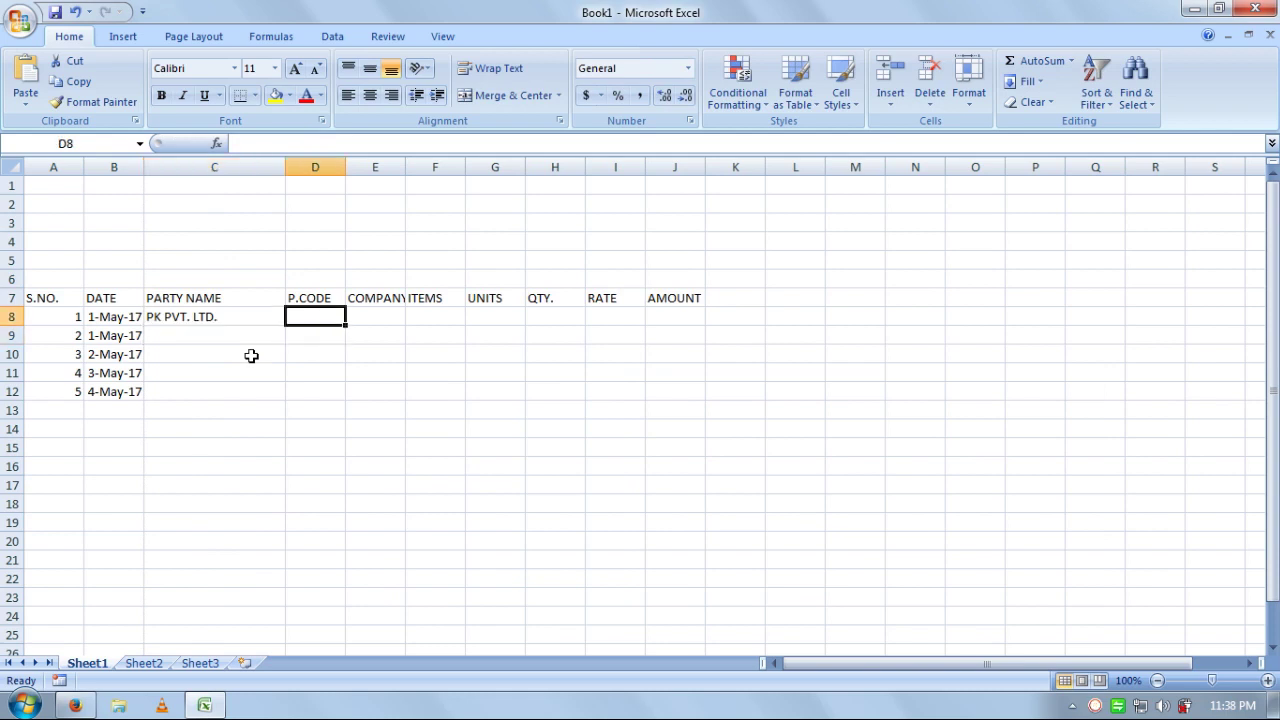
type("B-TV")
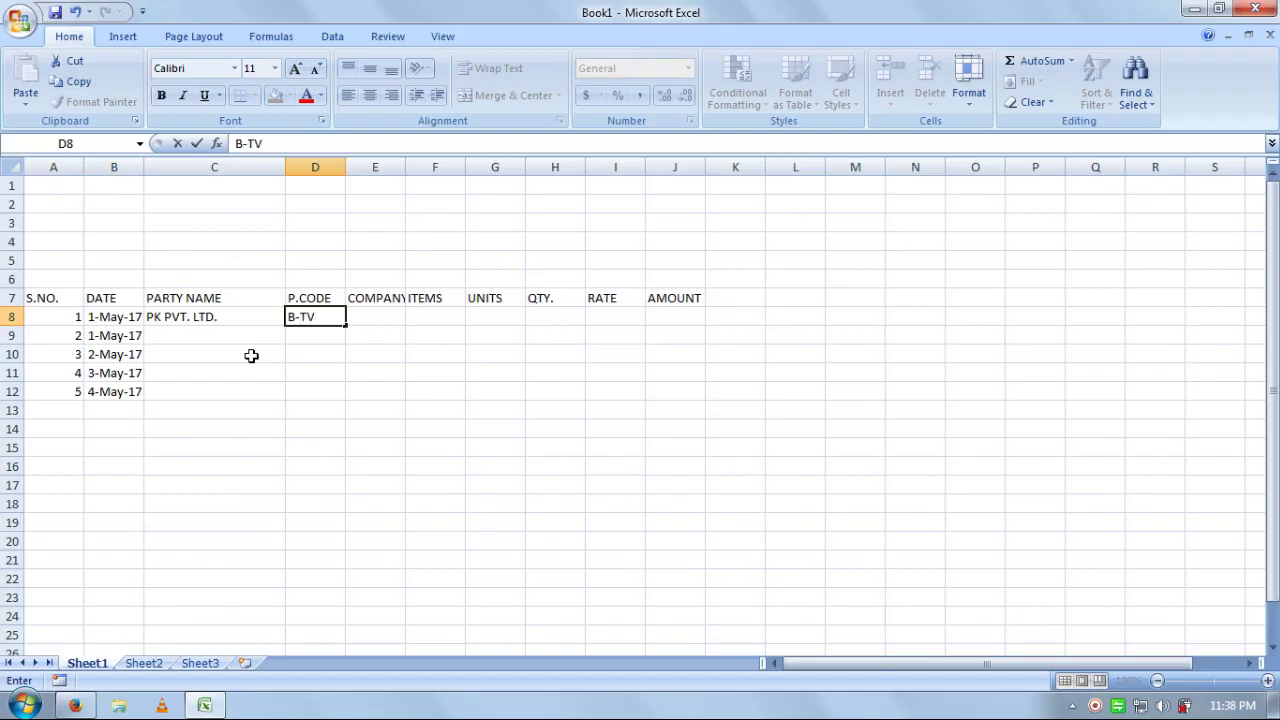
key("Tab")
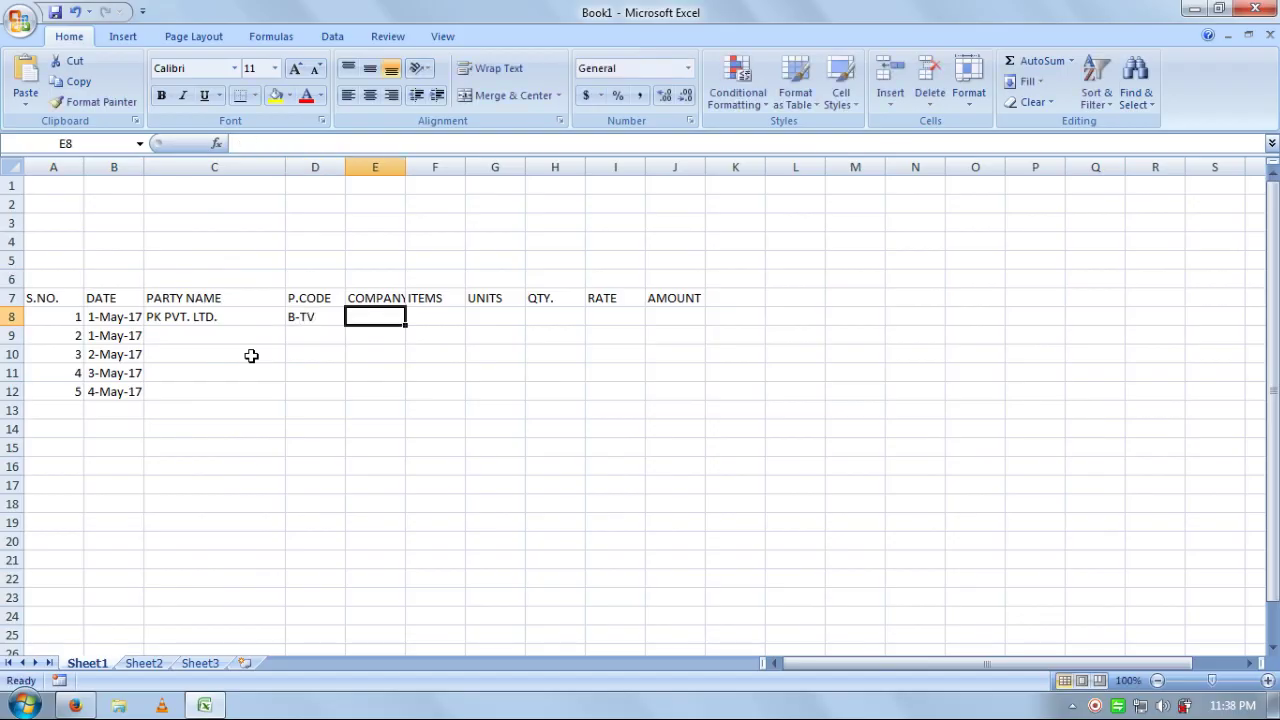
- Fill in the company BPL, the item TV and the unit PCS. in cells E8 to G8
type("BPL")
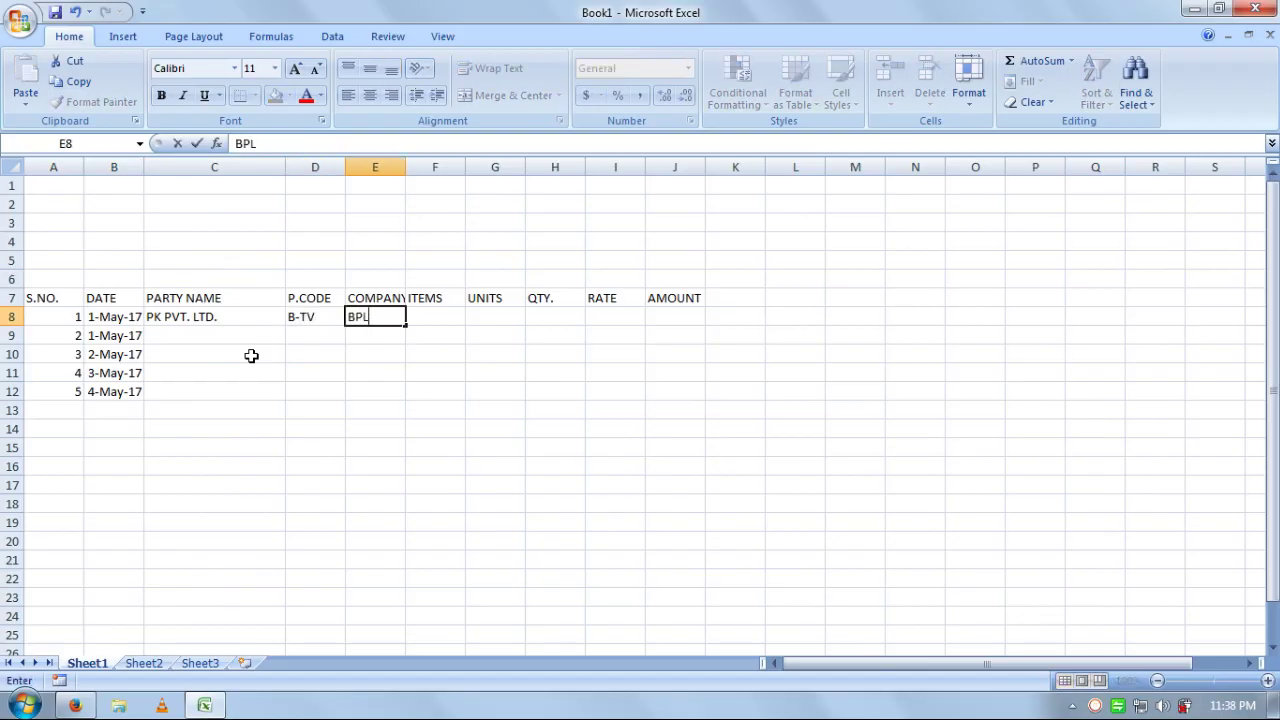
key("Tab")
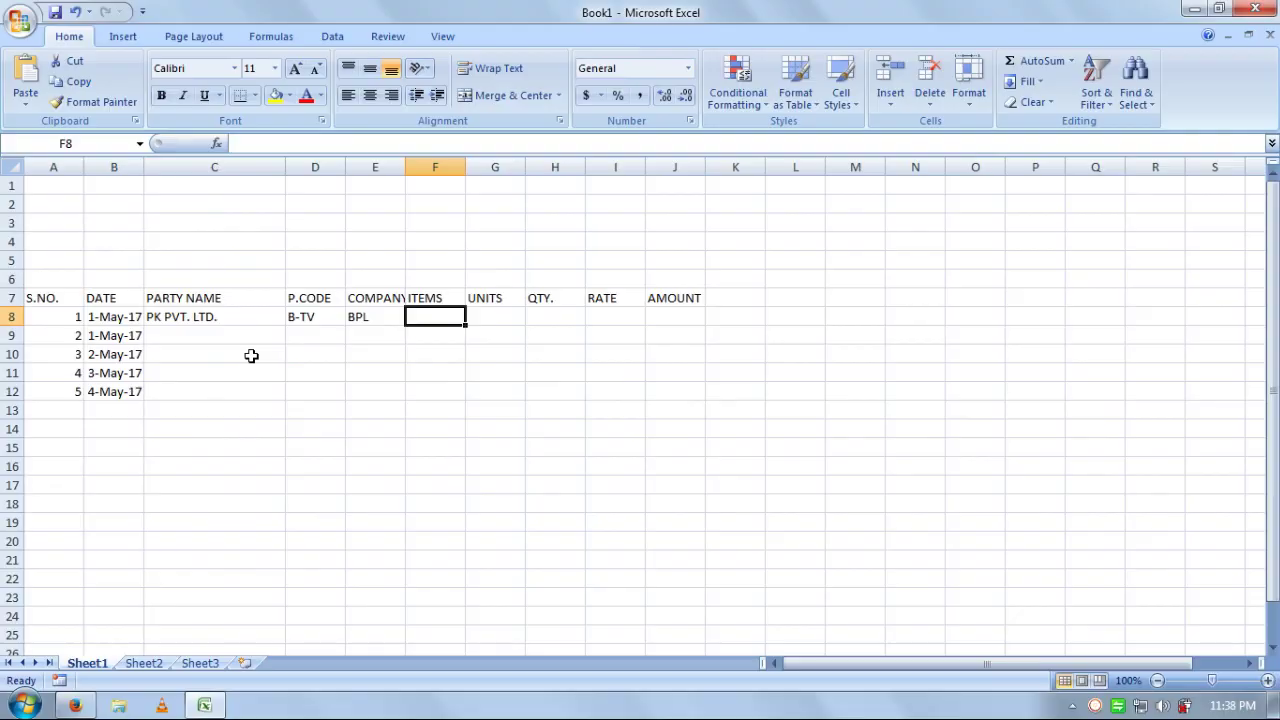
type("TV")
key("Tab")
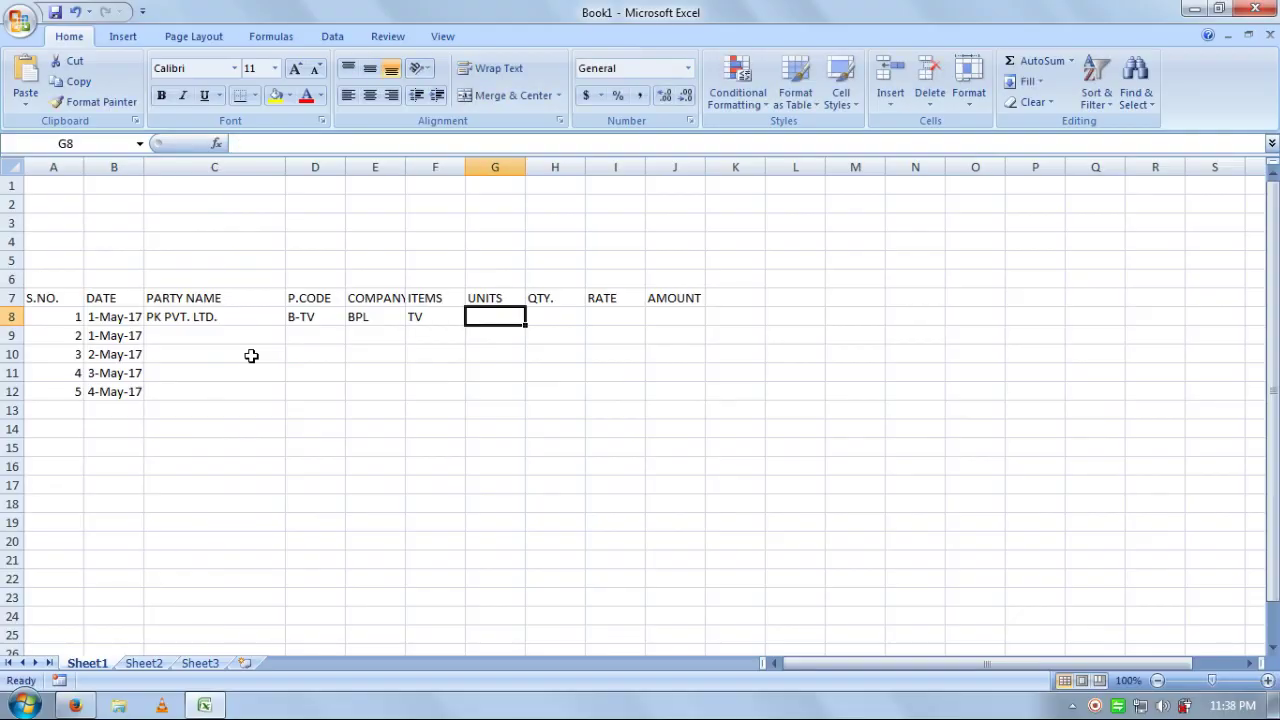
type("PCS.")
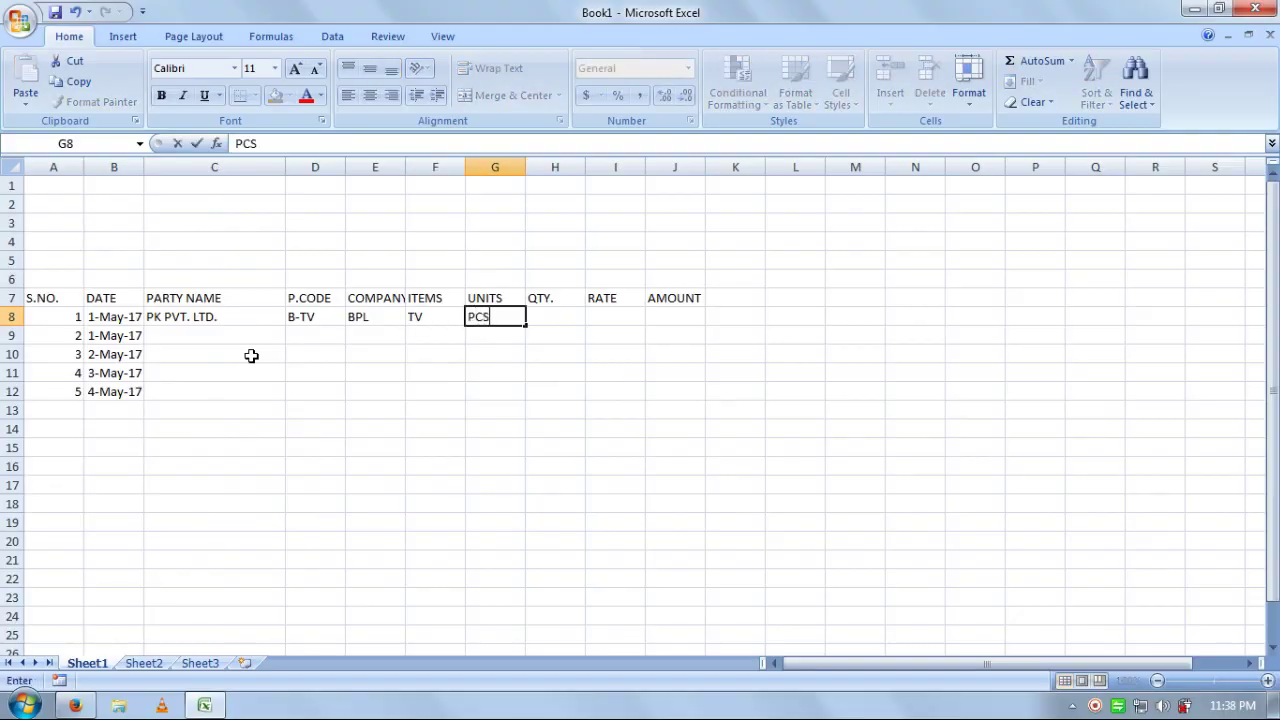
key("Tab")
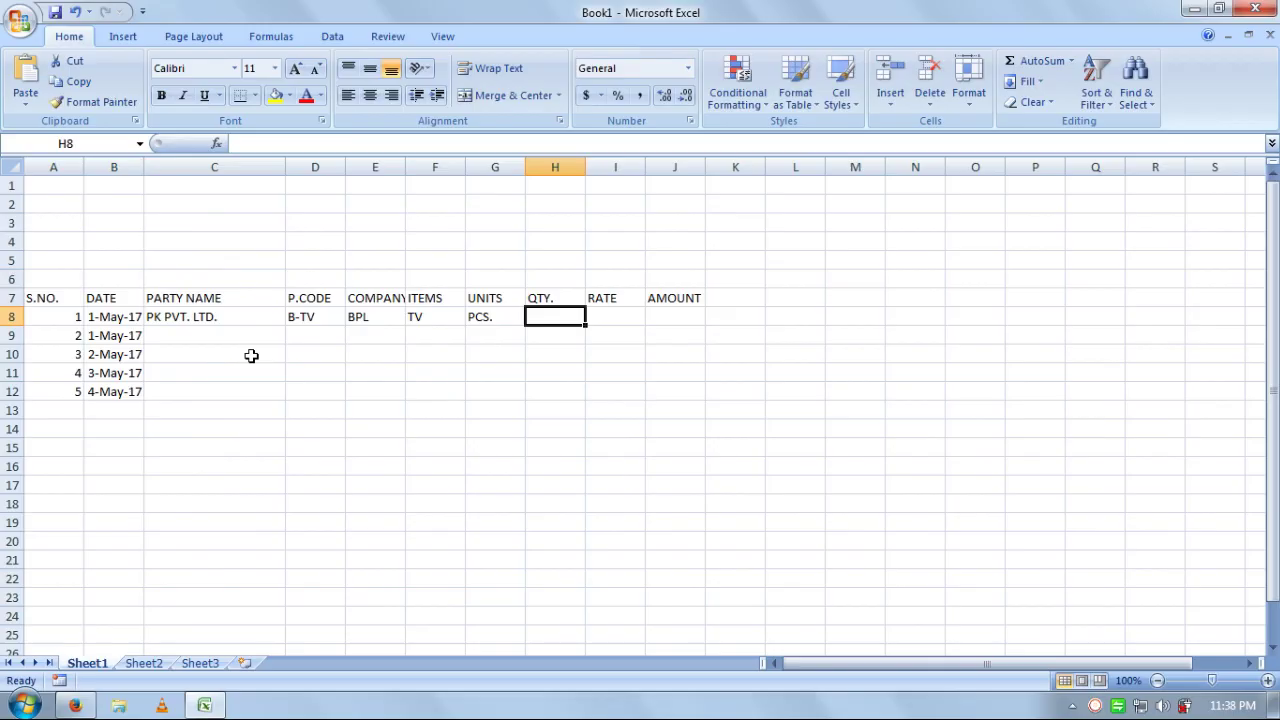
- Enter the quantity 20 in H8 and the rate 15000 in I8
type("20")
key("Tab")
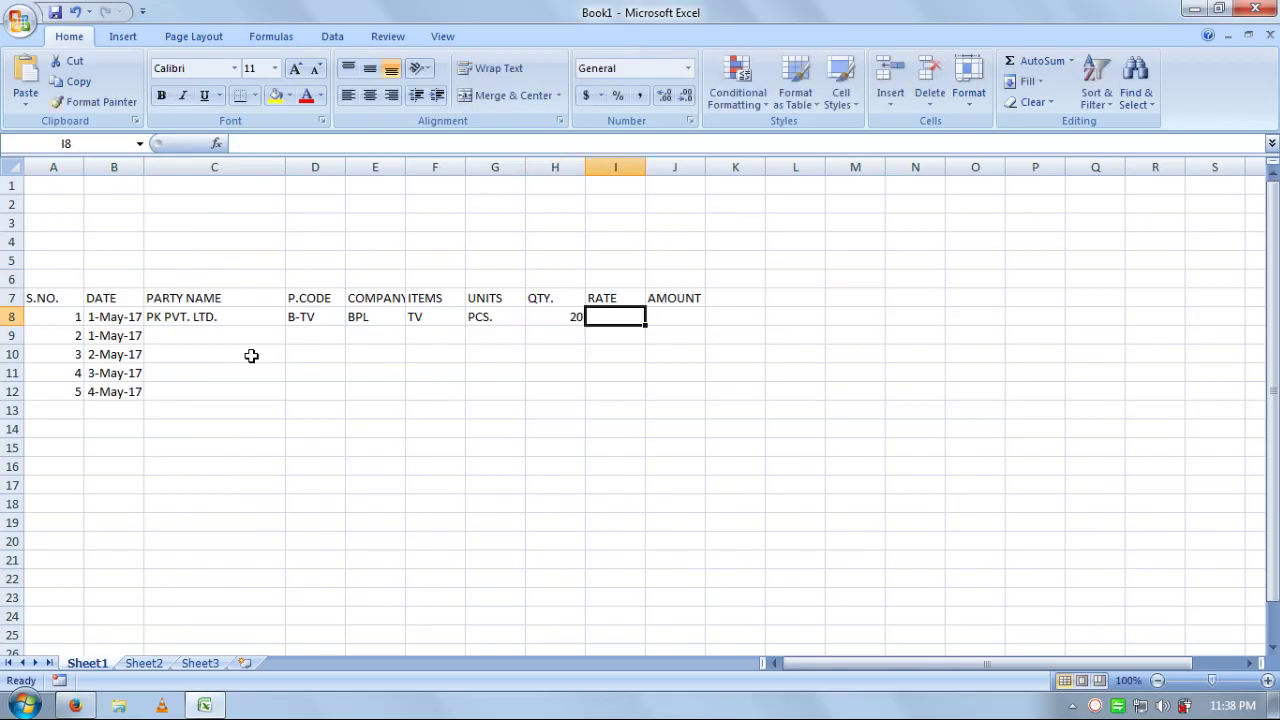
type("15000")
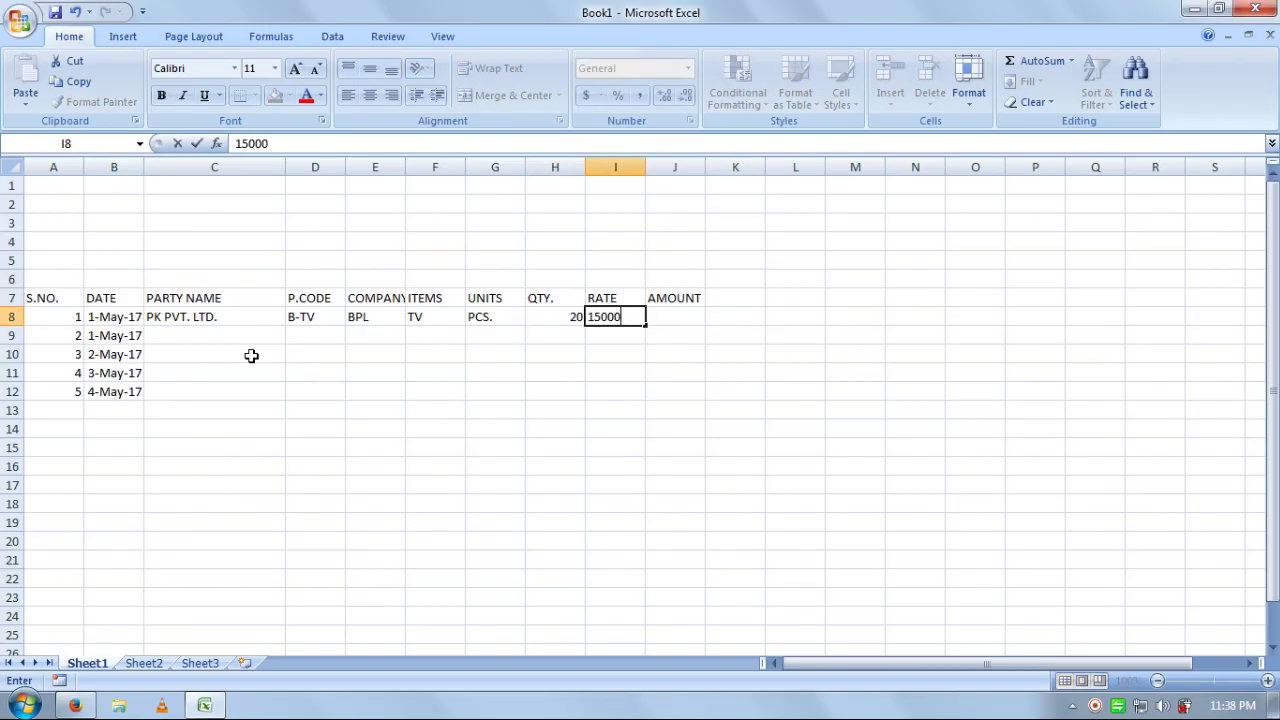
key("Return")
- Enter the party name AK PVT. LTD. in C9 and its code S-DVD in D9
key("Left")
key("Left")
key("Left")
key("Left")
key("Left")
key("Left")
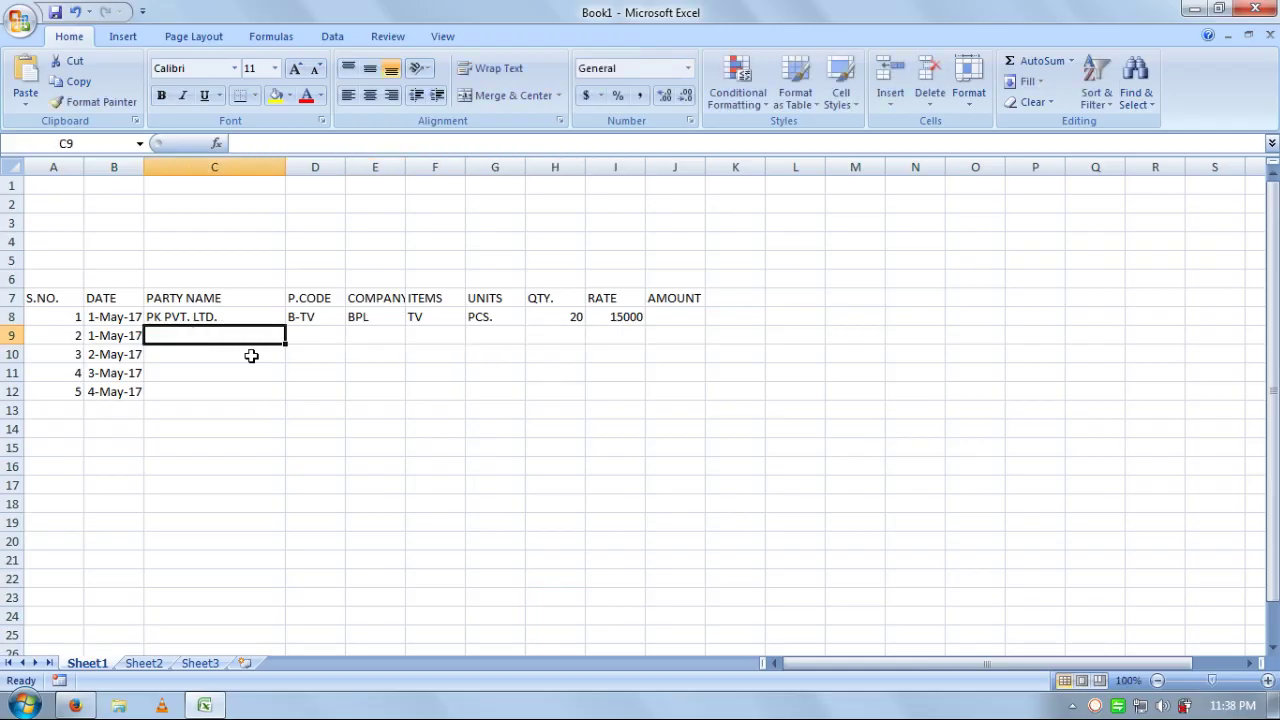
type("AK PV")
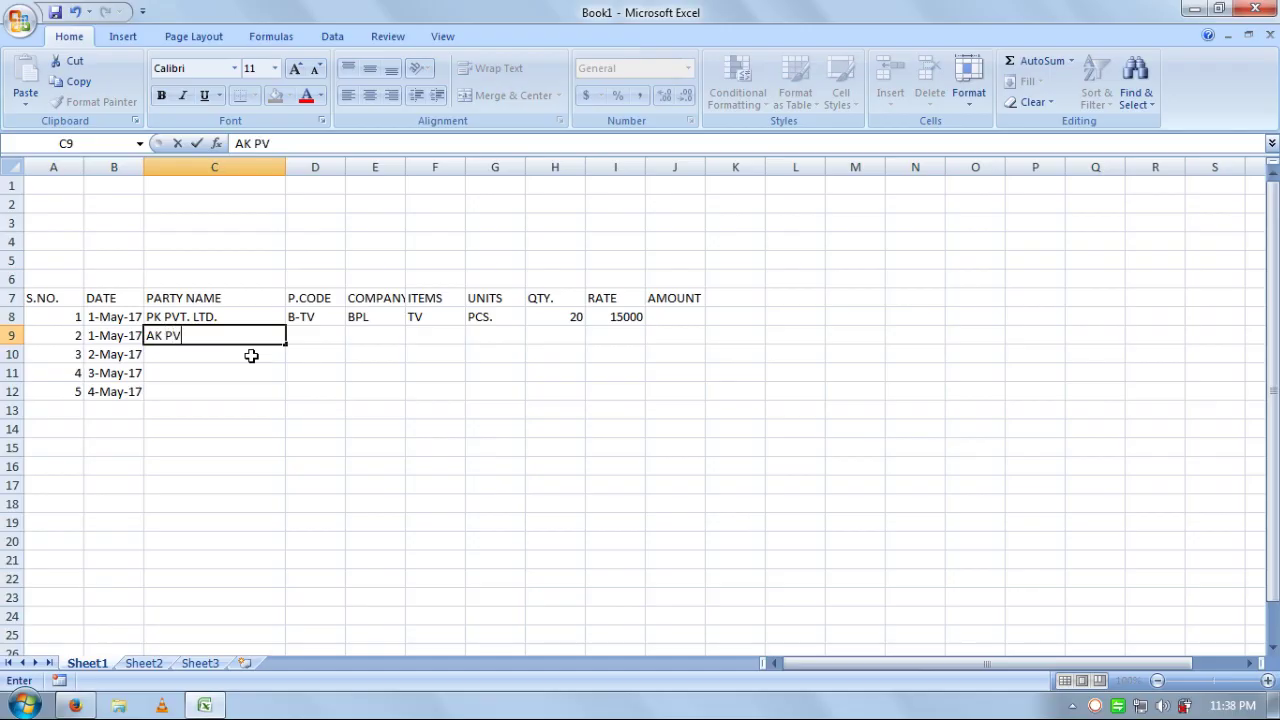
type("T. LTD.")
key("Tab")
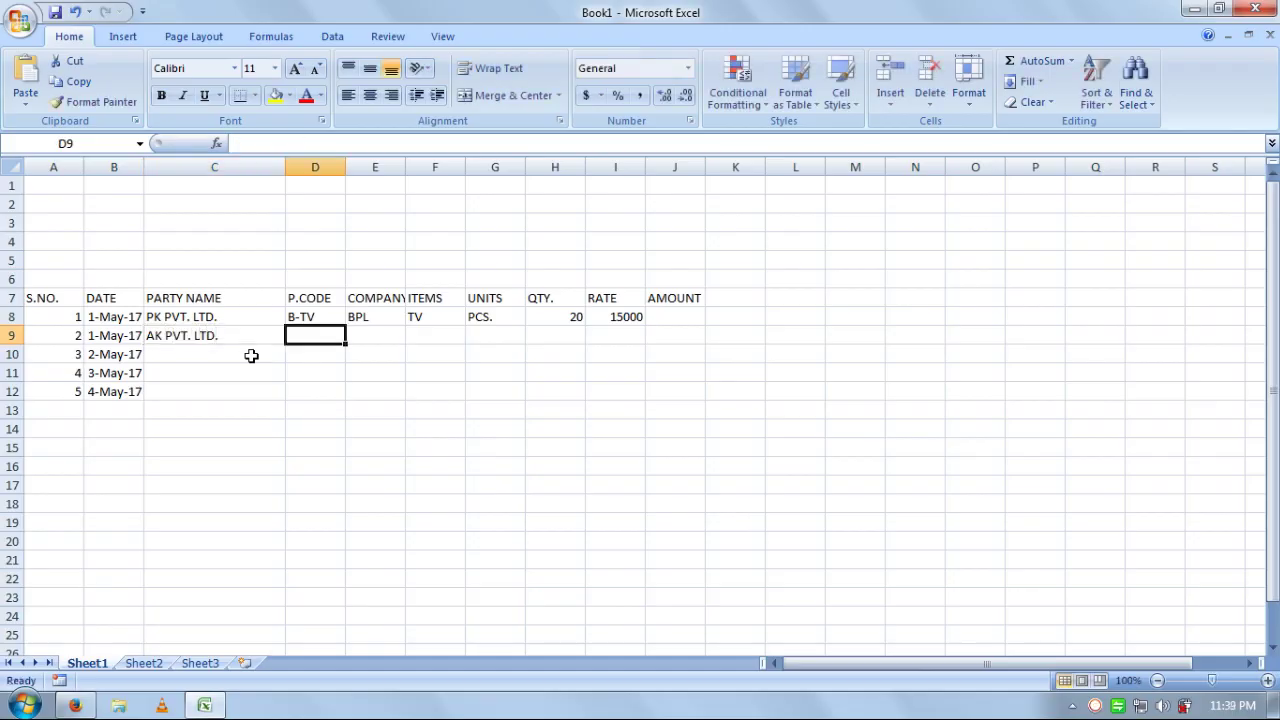
type("S")
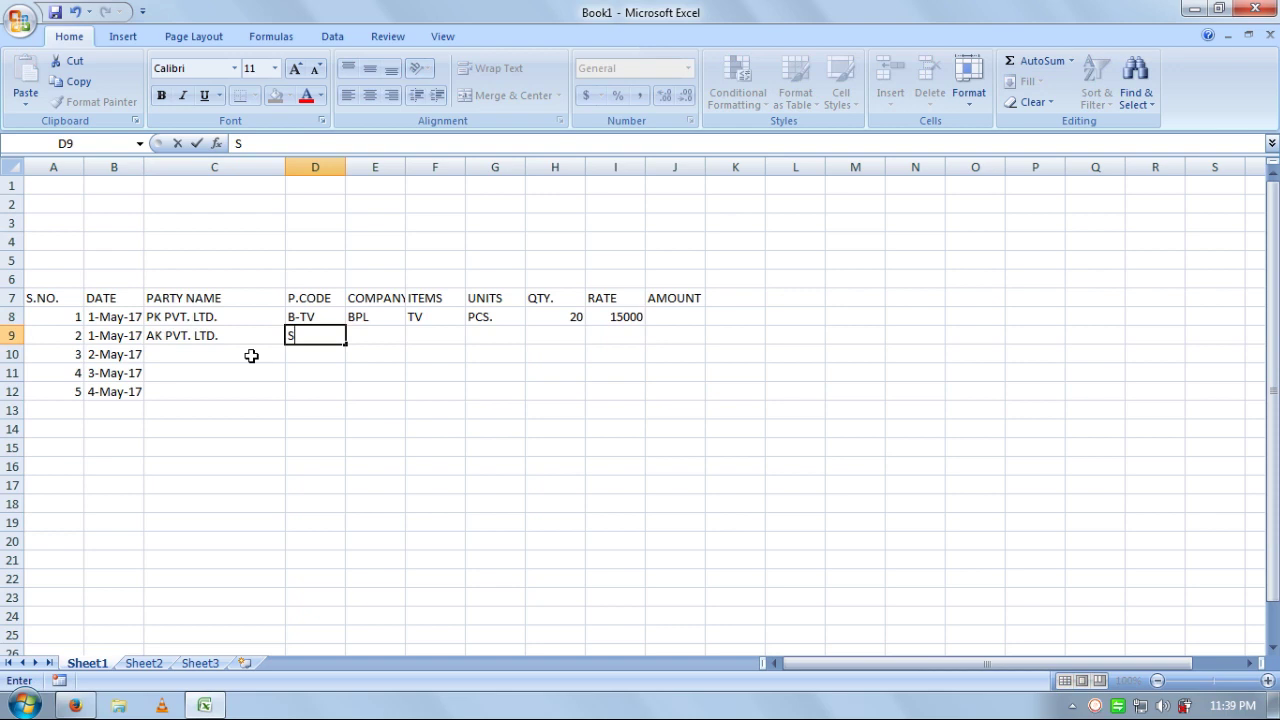
type("-DVD")
key("Tab")
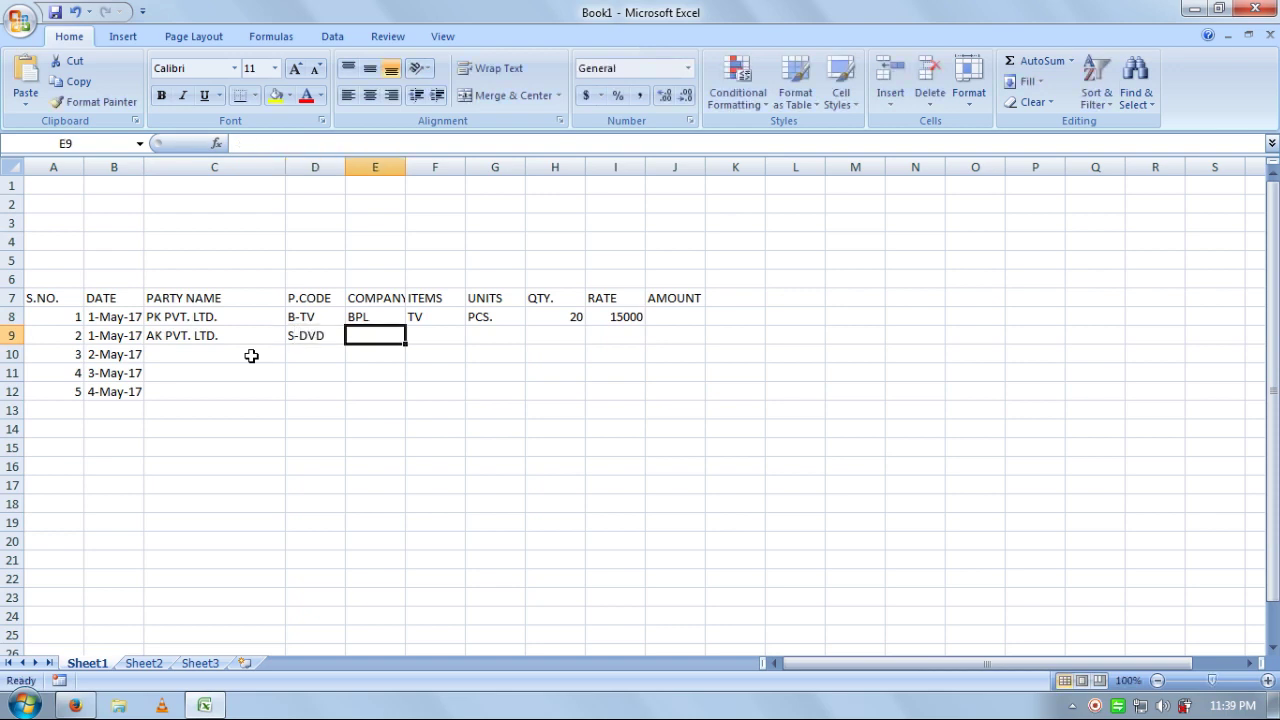
- Fill in the company SAMSUNG, the item DVD and the unit PCS. in cells E9 to G9
type("SA")
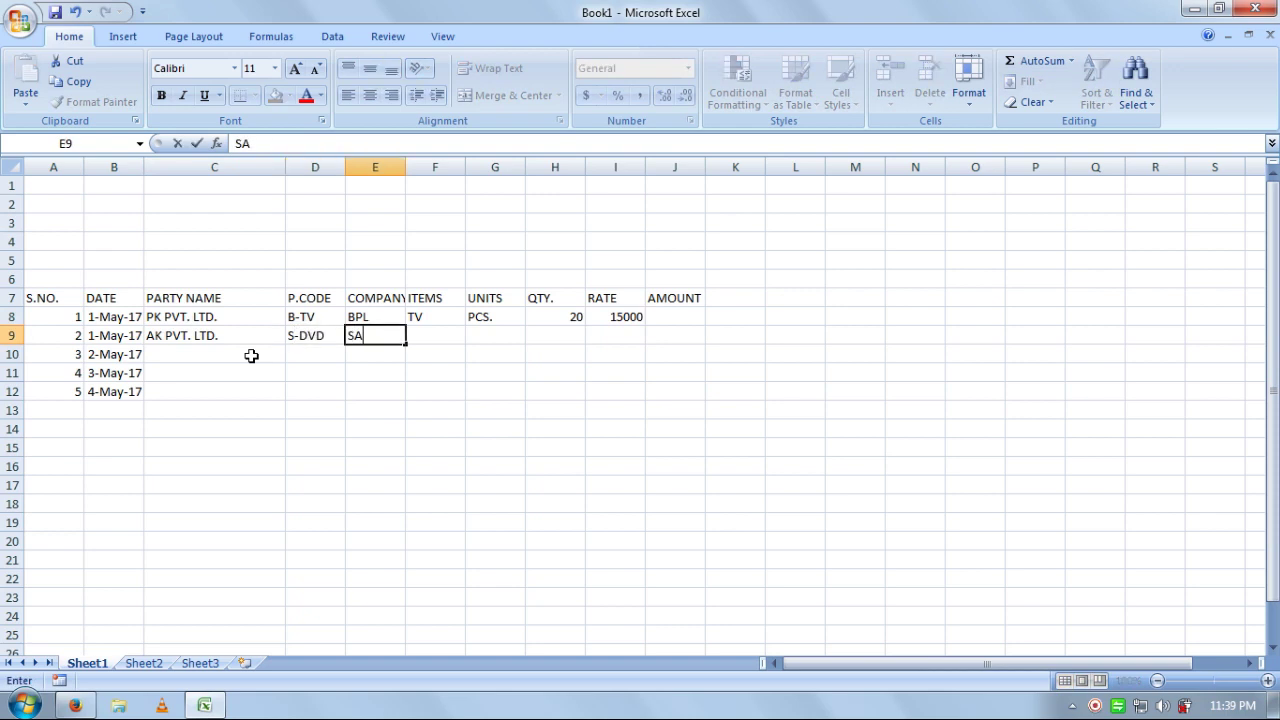
type("MSUNG")
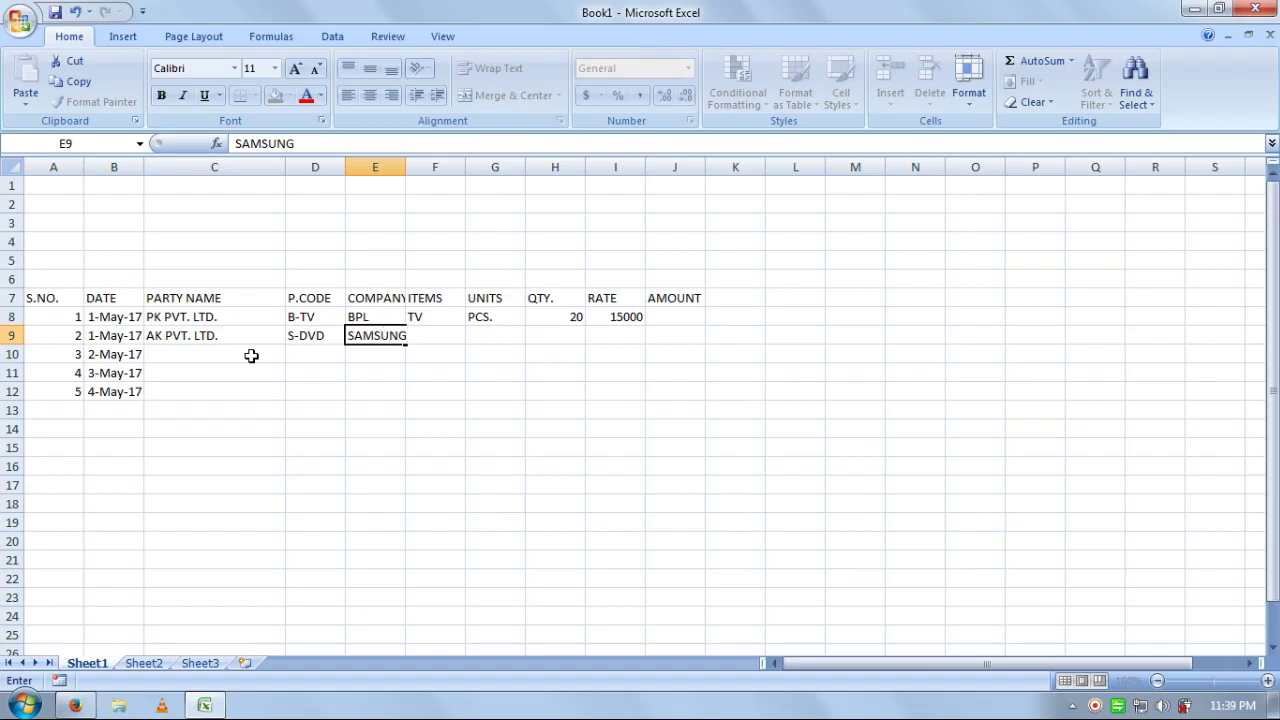
key("Tab")
type("DVD")
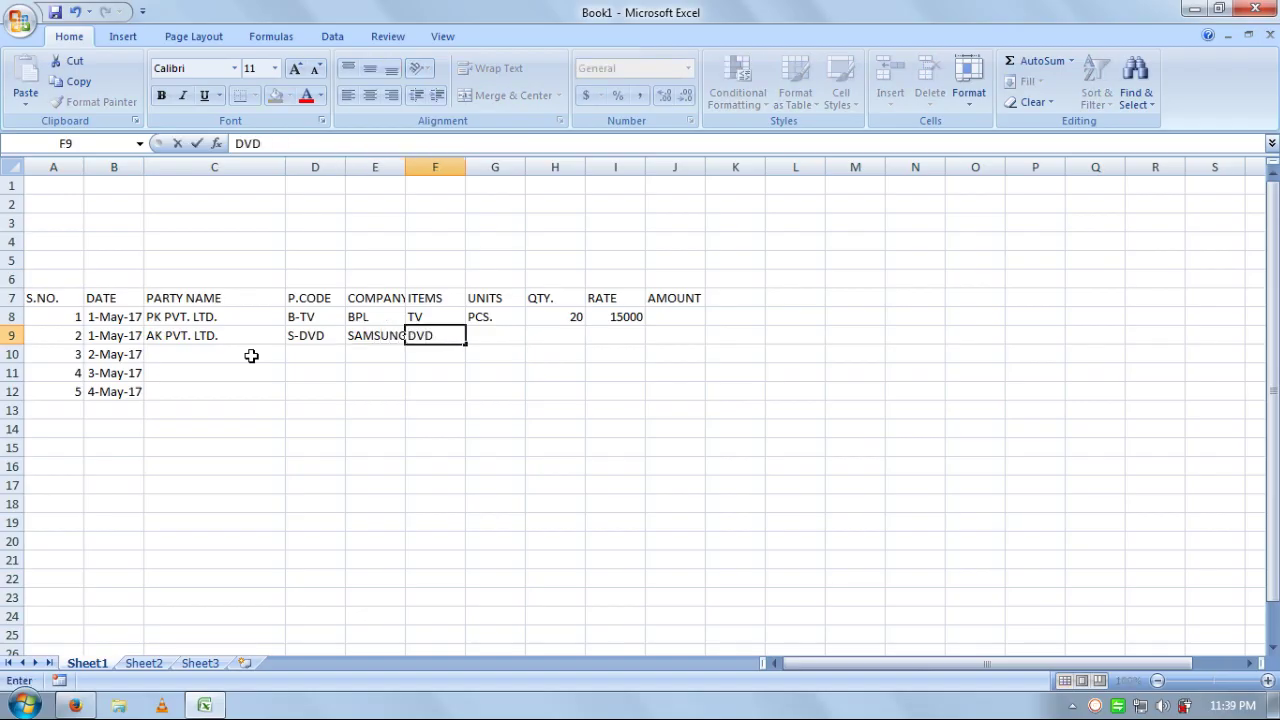
key("Tab")
type("P")
key("Tab")
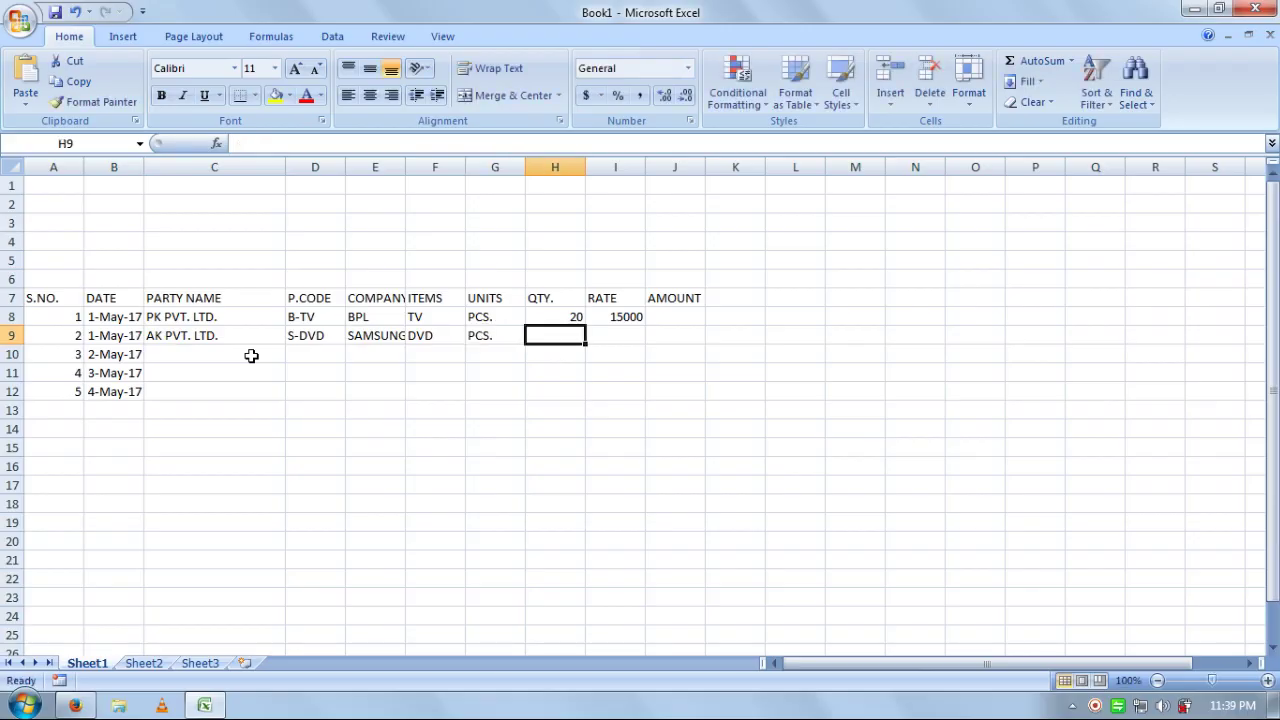
- Enter the quantity 25 in H9 and the rate 60000 in I9
type("25")
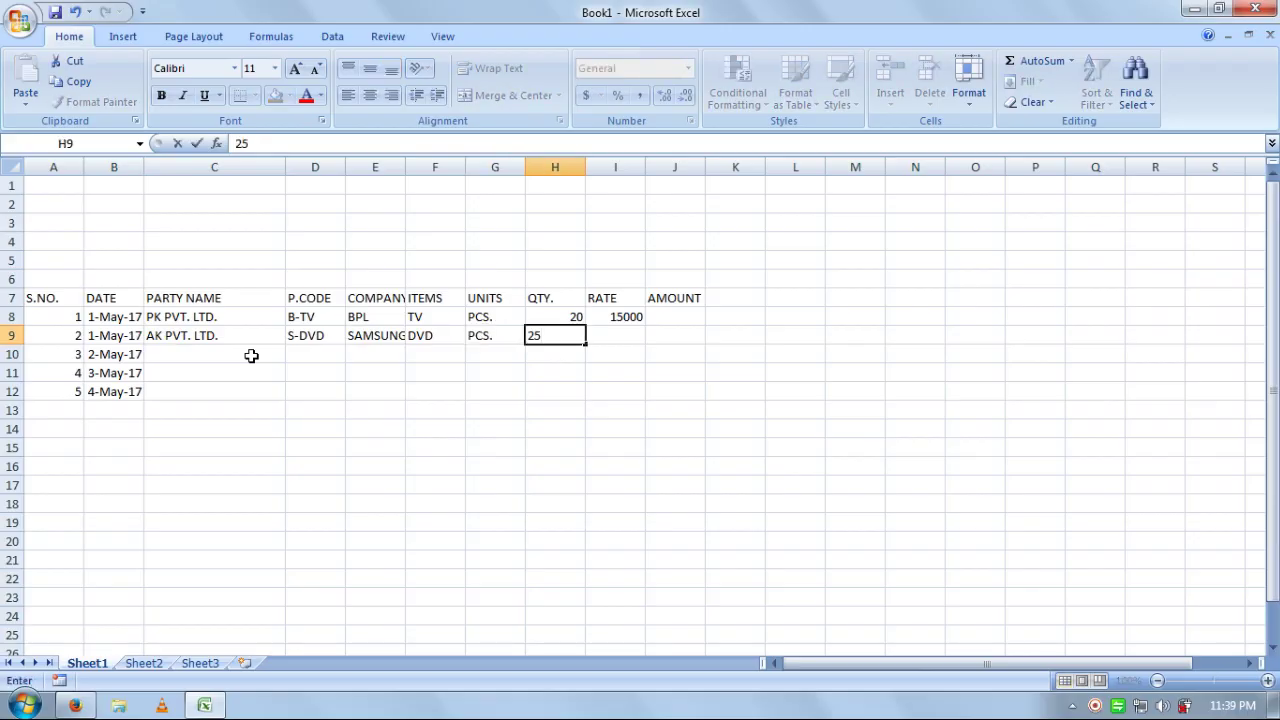
key("Tab")
type("60000")
key("Return")
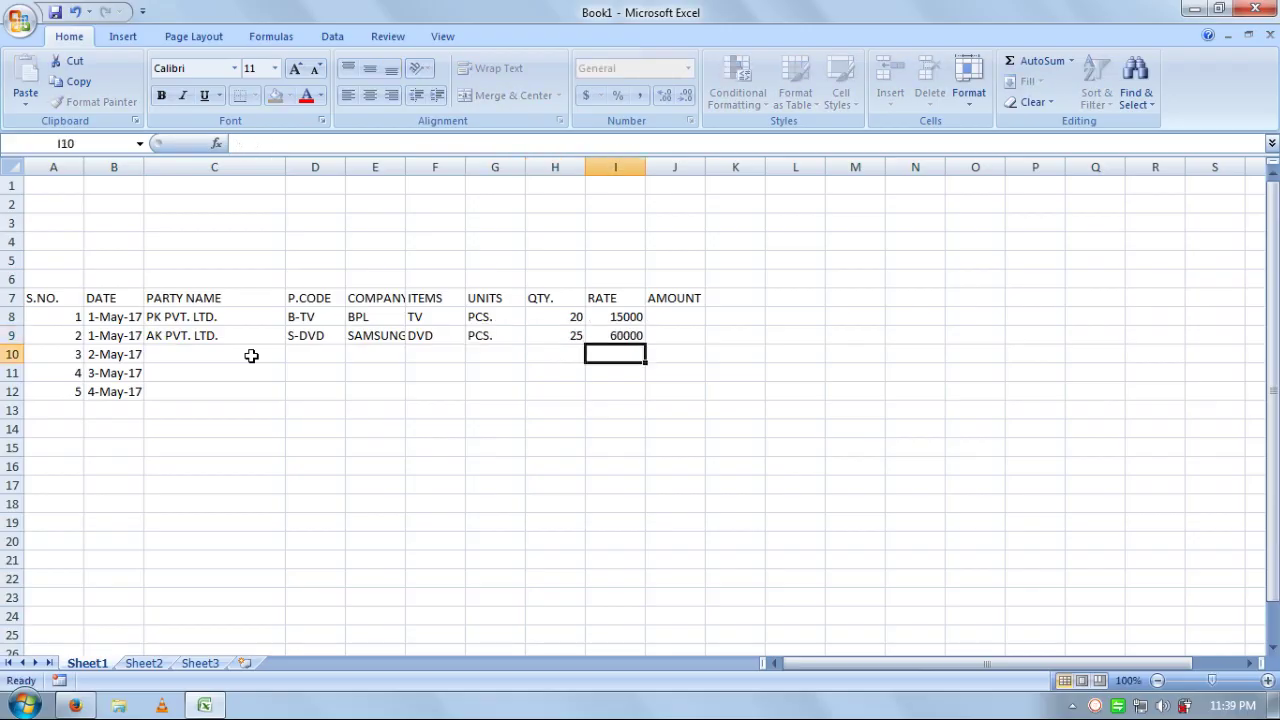
- Enter the party name AK PVT. LTD. in C10 and the code S-TV in D10
key("Left")
key("Left")
key("Left")
key("Left")
key("Left")
key("Left")
key("Left")
key("Right")
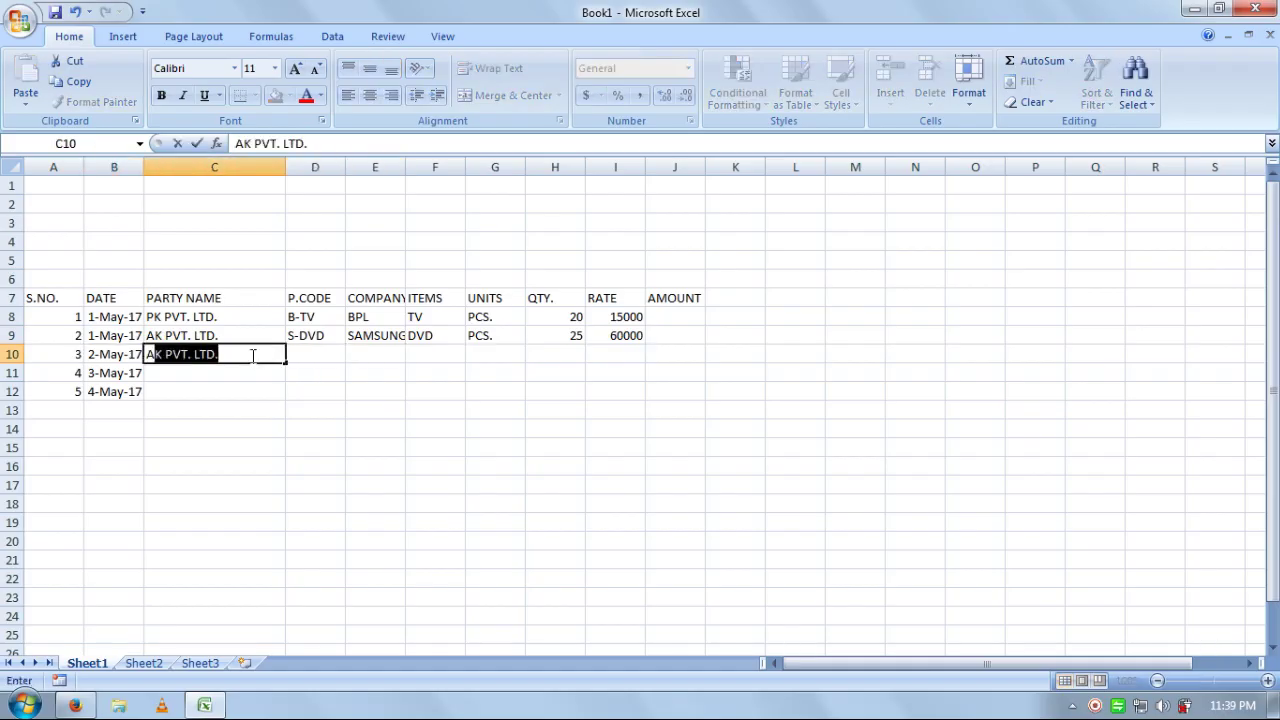
key("Tab")
type("S")
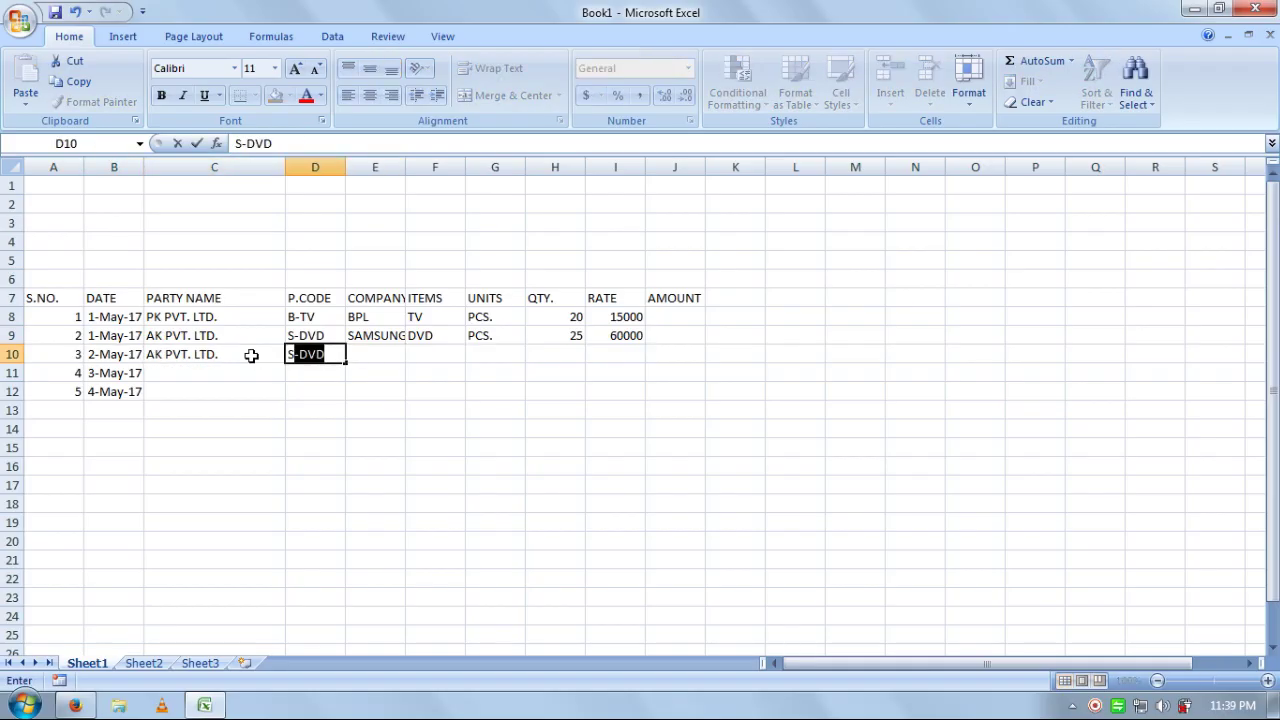
type("-TV")
key("Tab")
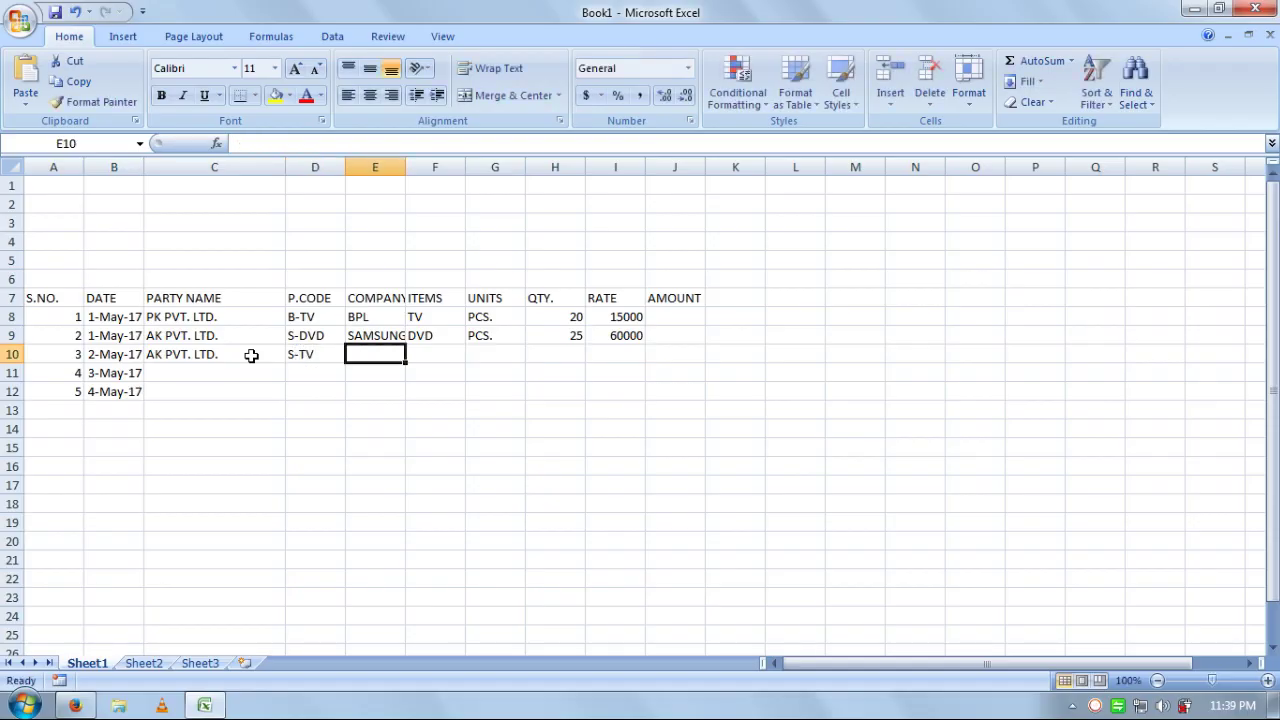
- Fill in the company SAMSUNG, the item TV and the unit PCS. in cells E10 to G10
type("SAMSUNG")
key("Tab")
type("TV")
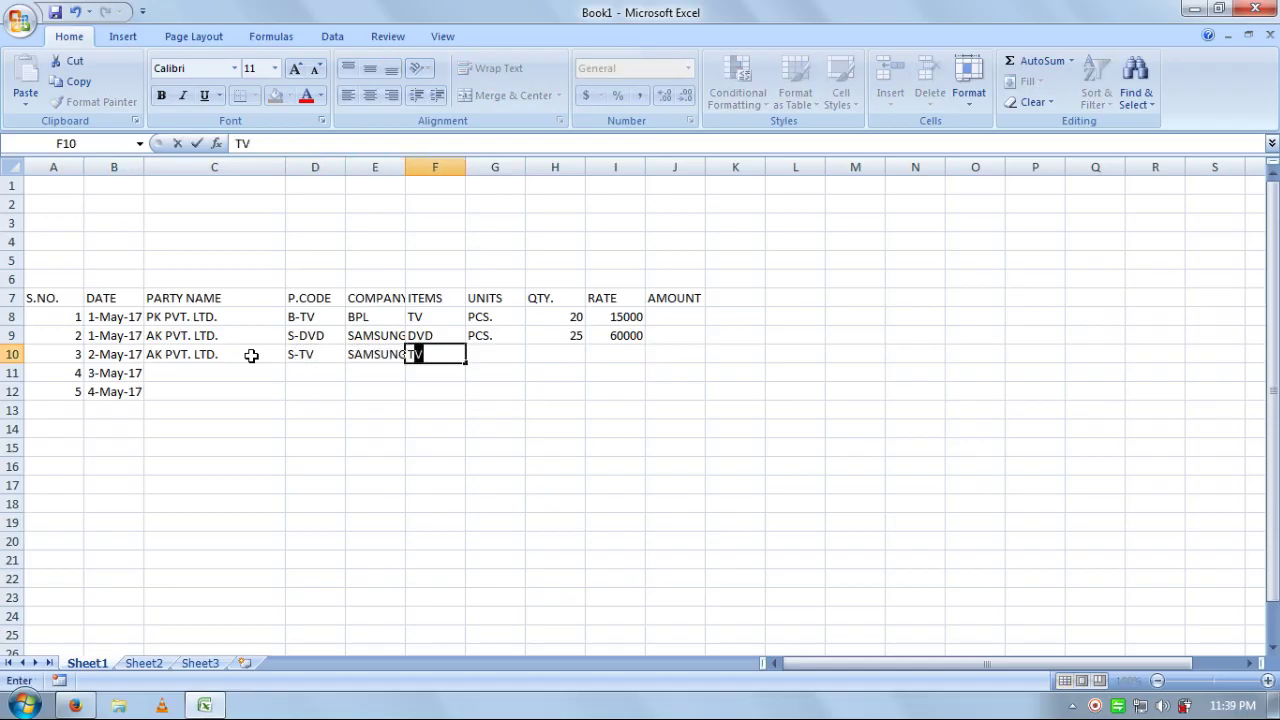
key("Tab")
type("P")
key("Tab")
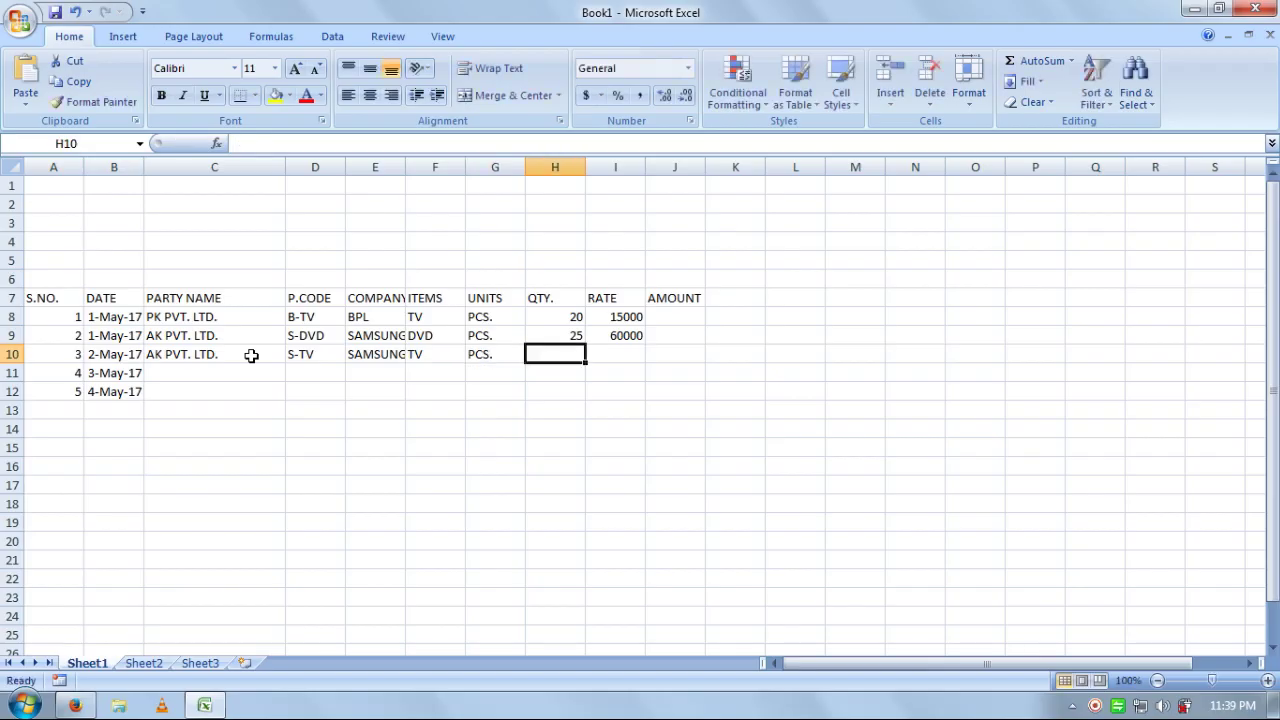
- Enter the quantity 30 in H10 and the rate 23500 in I10
type("30")
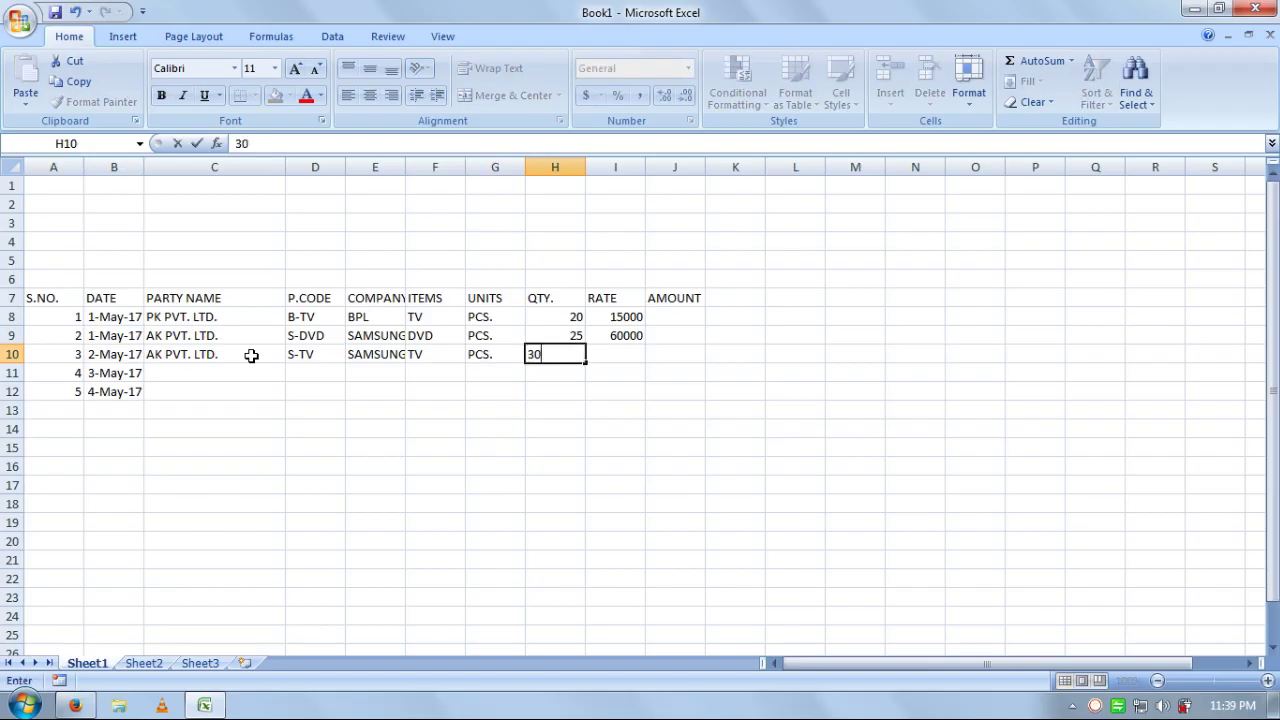
key("Tab")
type("23")
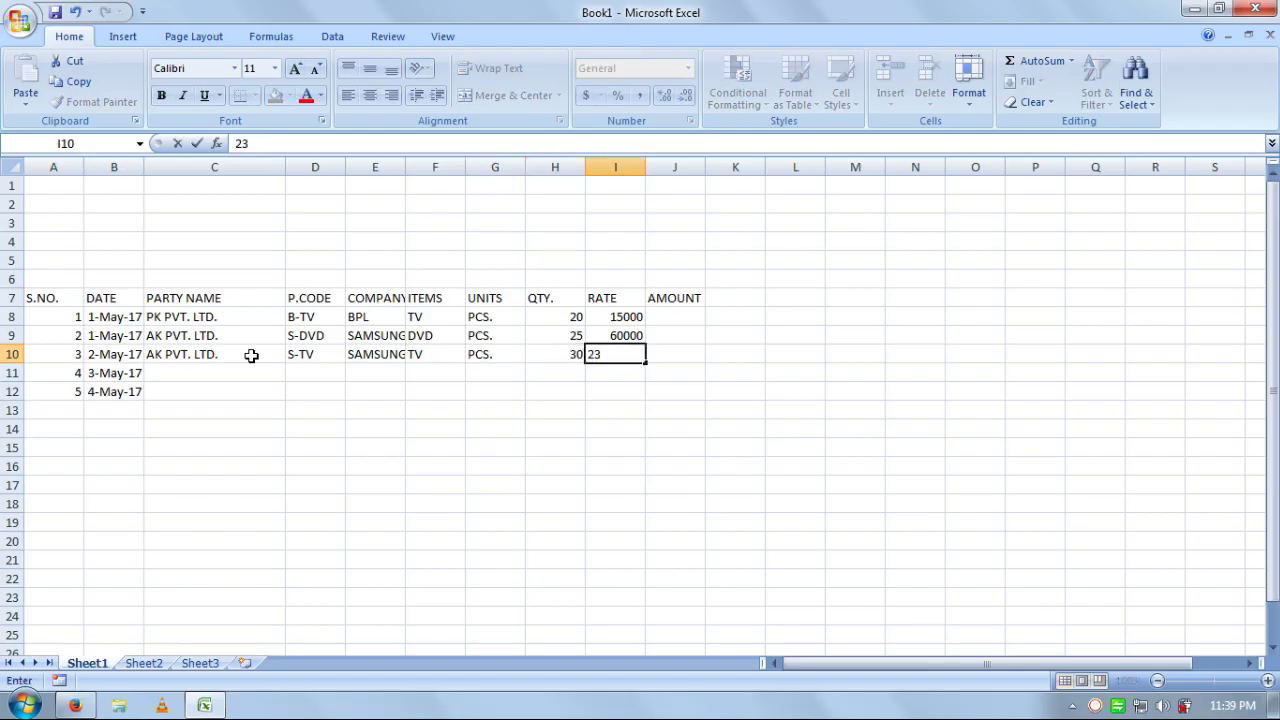
type("500")
key("Return")
- Enter the party name PK PVT. LTD. in C11 and the code B-DVD in D11
key("Left")
key("Left")
key("Left")
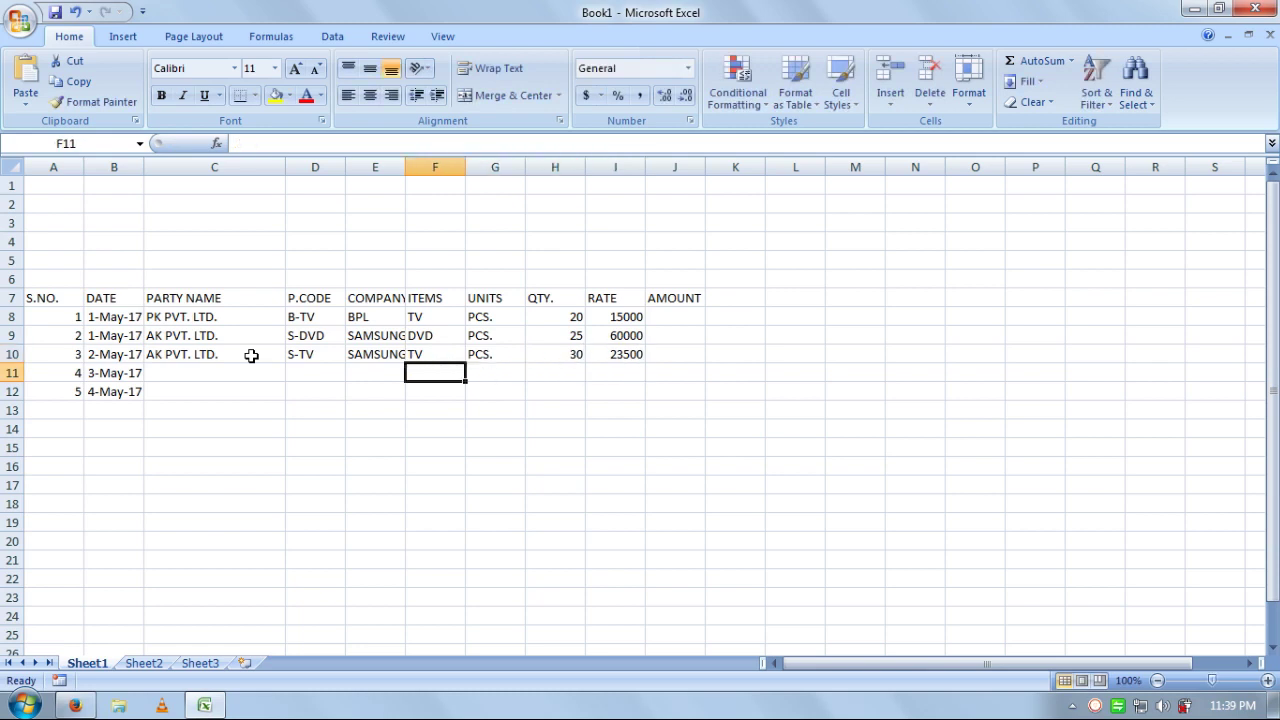
key("Left")
key("Left")
key("Left")
key("Left")
key("Right")
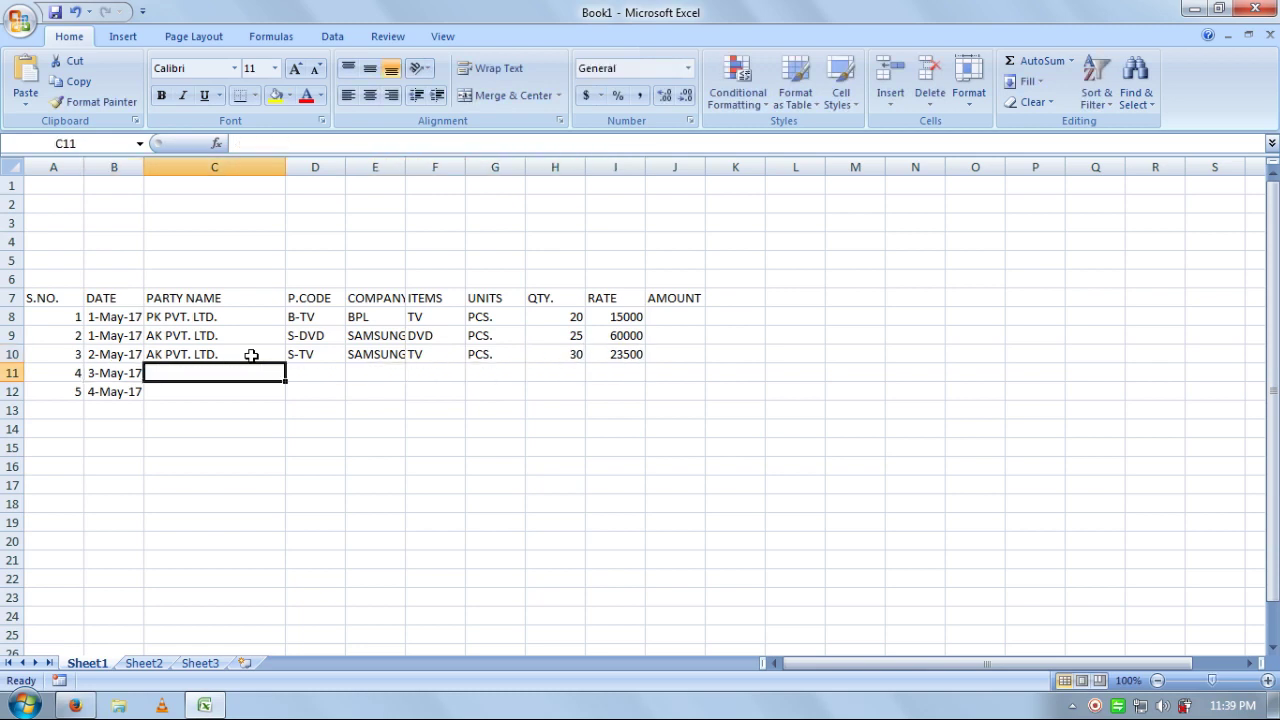
type("P")
key("Tab")
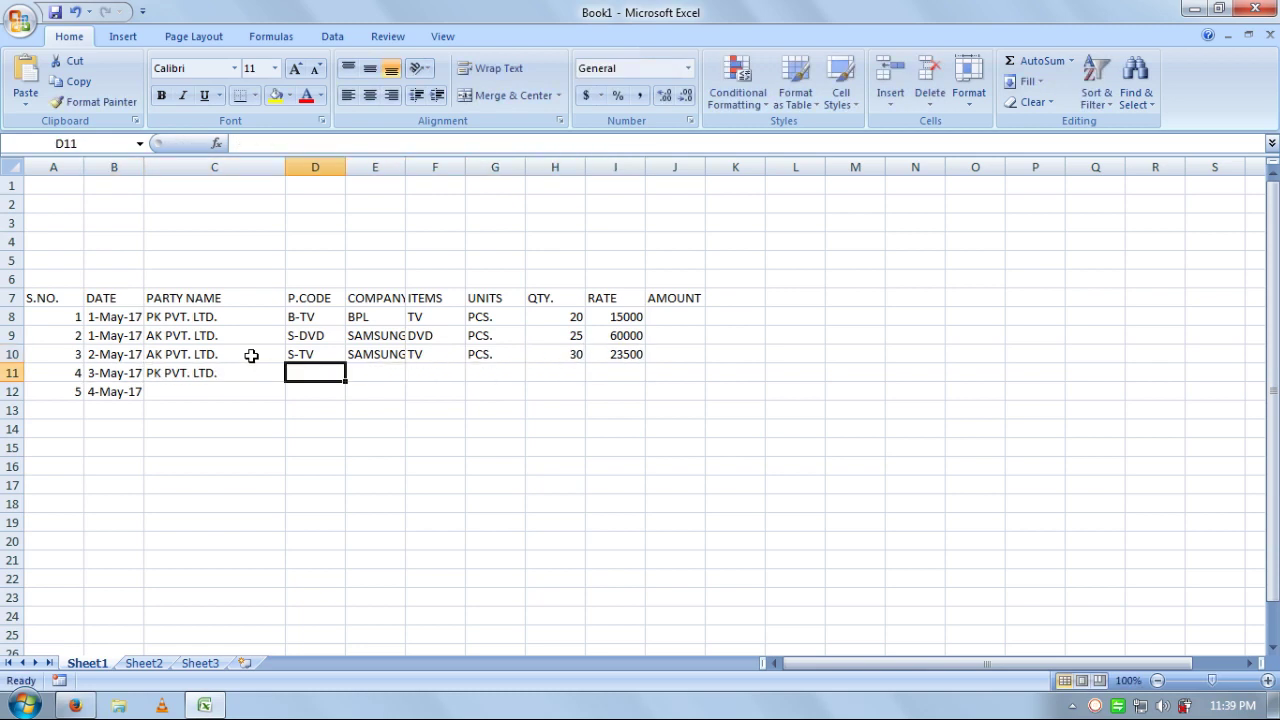
type("B")
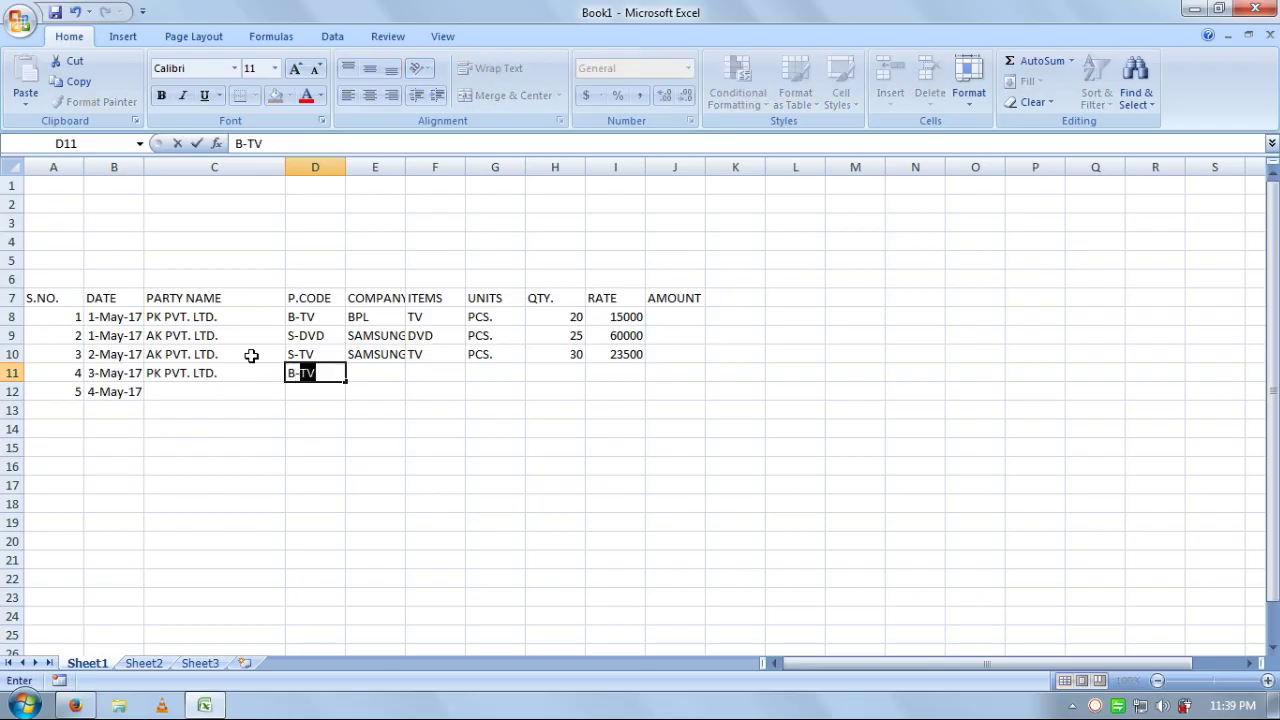
type("-DVD")
key("Tab")
- Fill in the company BPL, the item DVD and the unit PCS. in cells E11 to G11
type("B")
key("Tab")
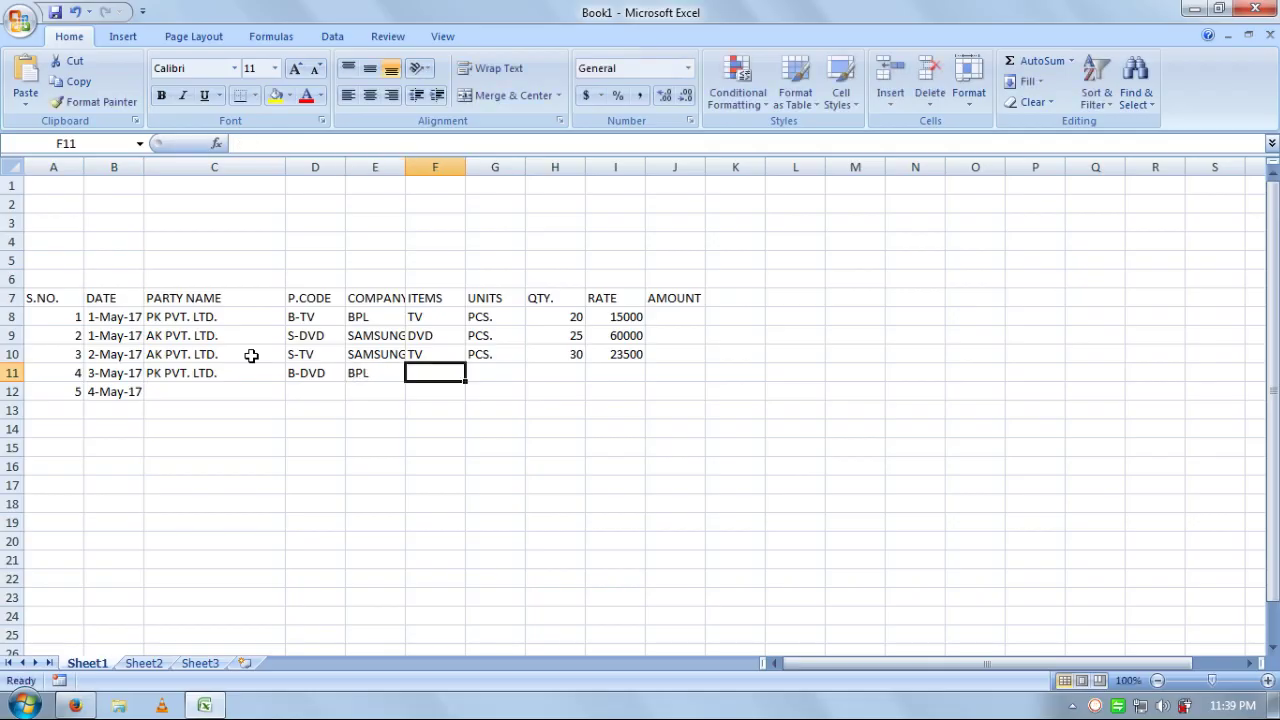
type("DVD")
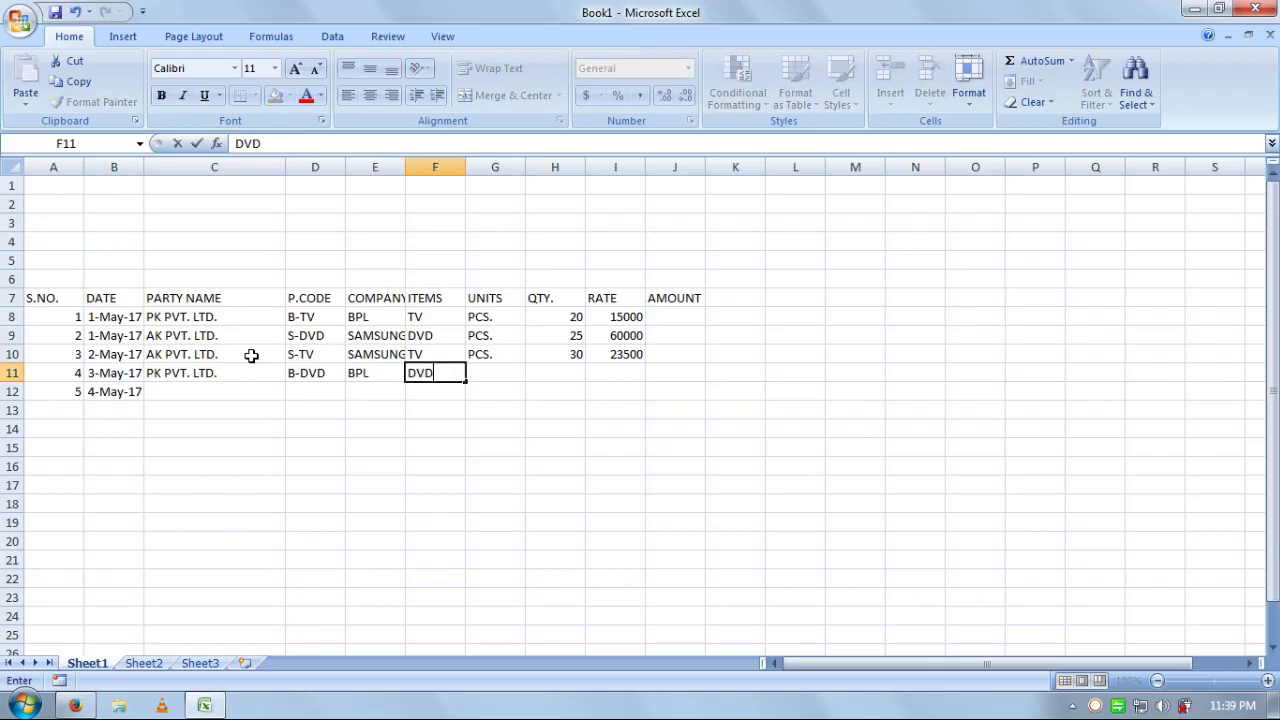
key("Tab")
type("P")
key("Tab")
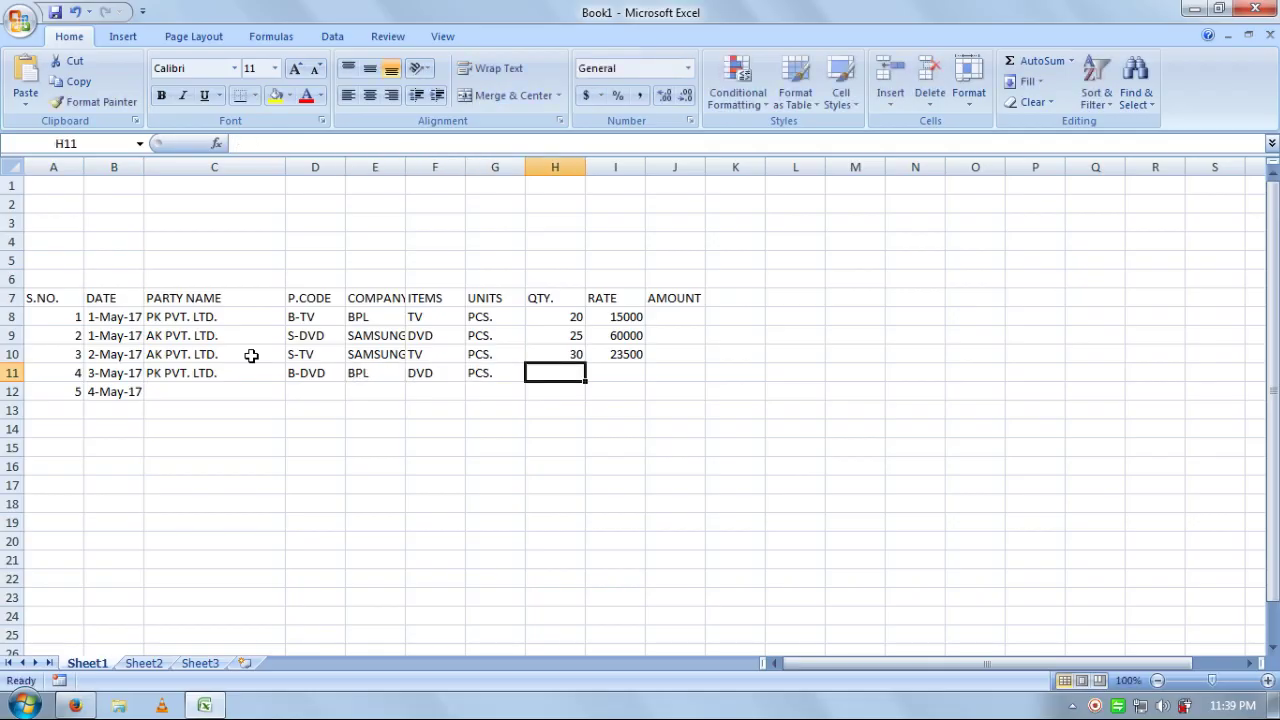
- Enter the quantity 25 in H11 and the rate 6500 in I11
type("25")
key("Tab")
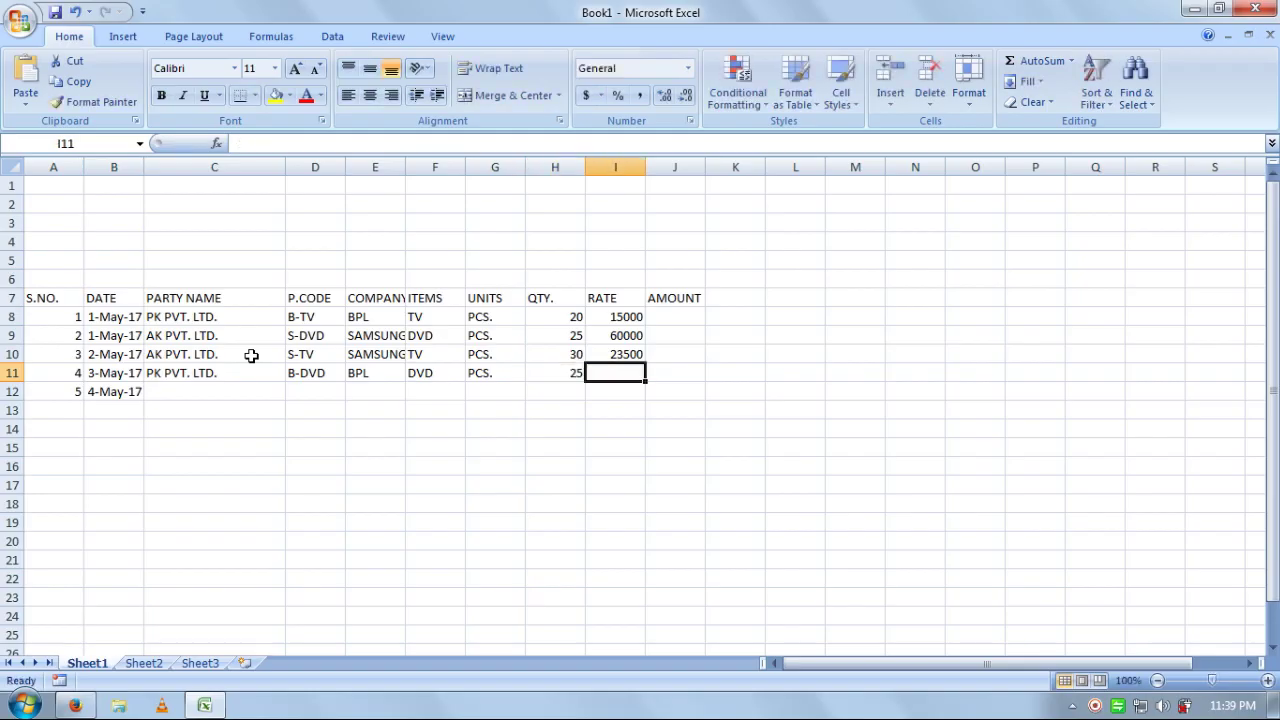
type("6500")
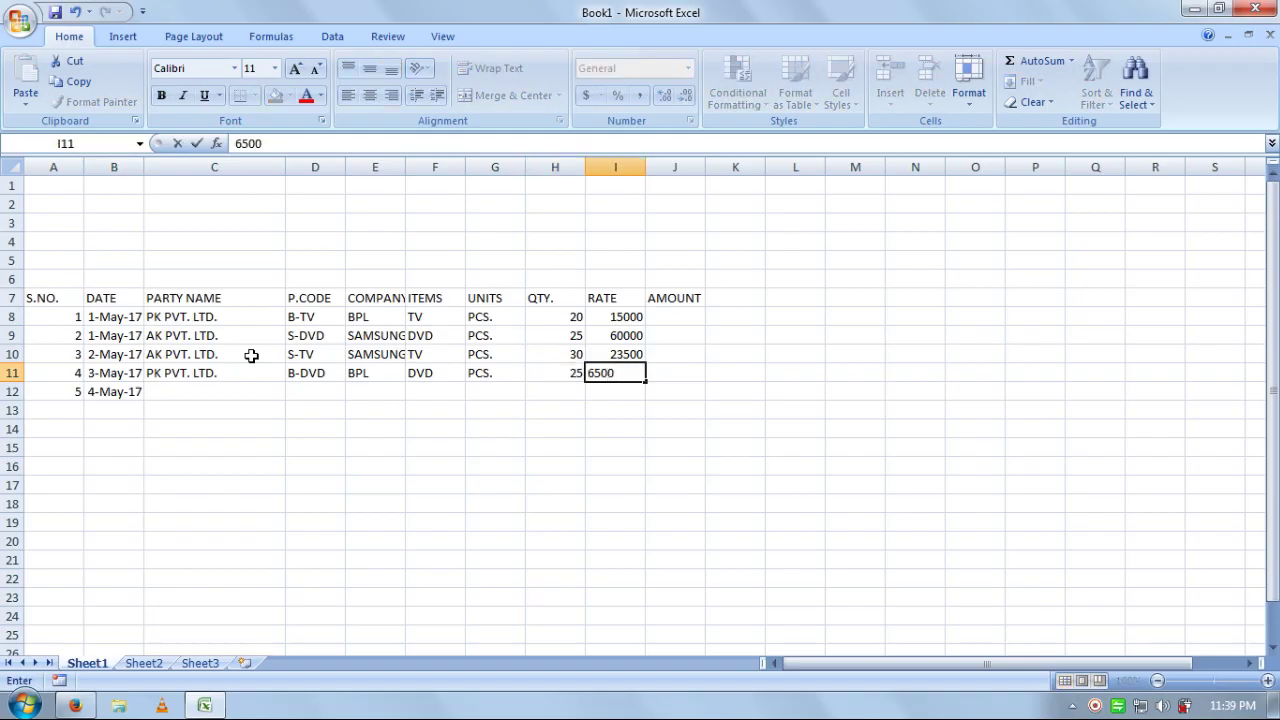
key("Return")
- Enter the party name PK PVT. LTD. in C12 and the code B-TV in D12
key("Left")
key("Left")
key("Left")
key("Left")
key("Left")
key("Left")
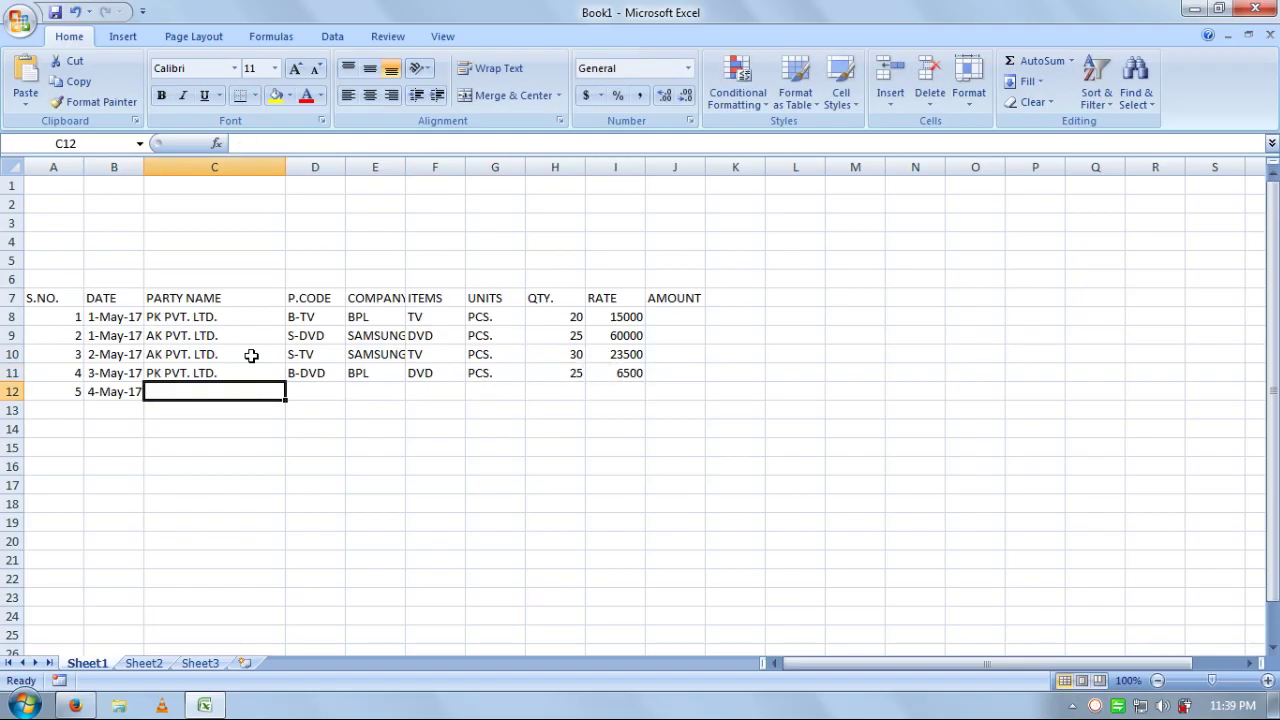
type("P")
key("Tab")
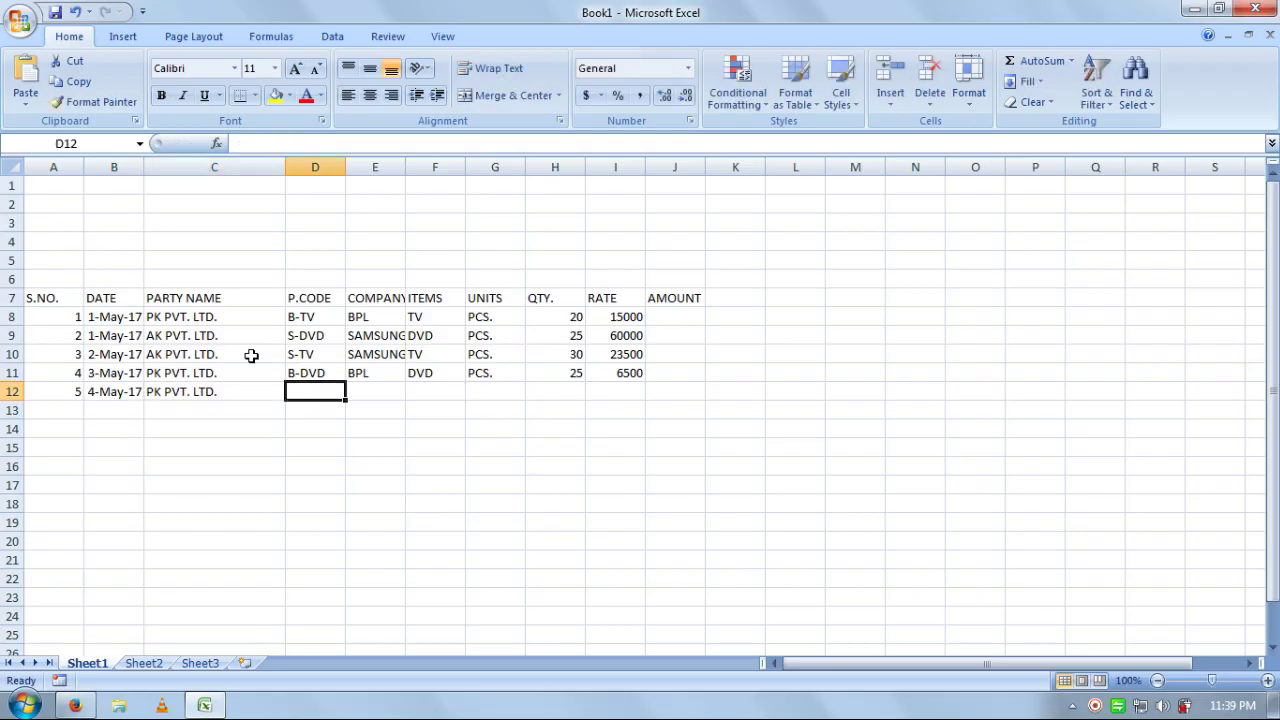
type("B-")
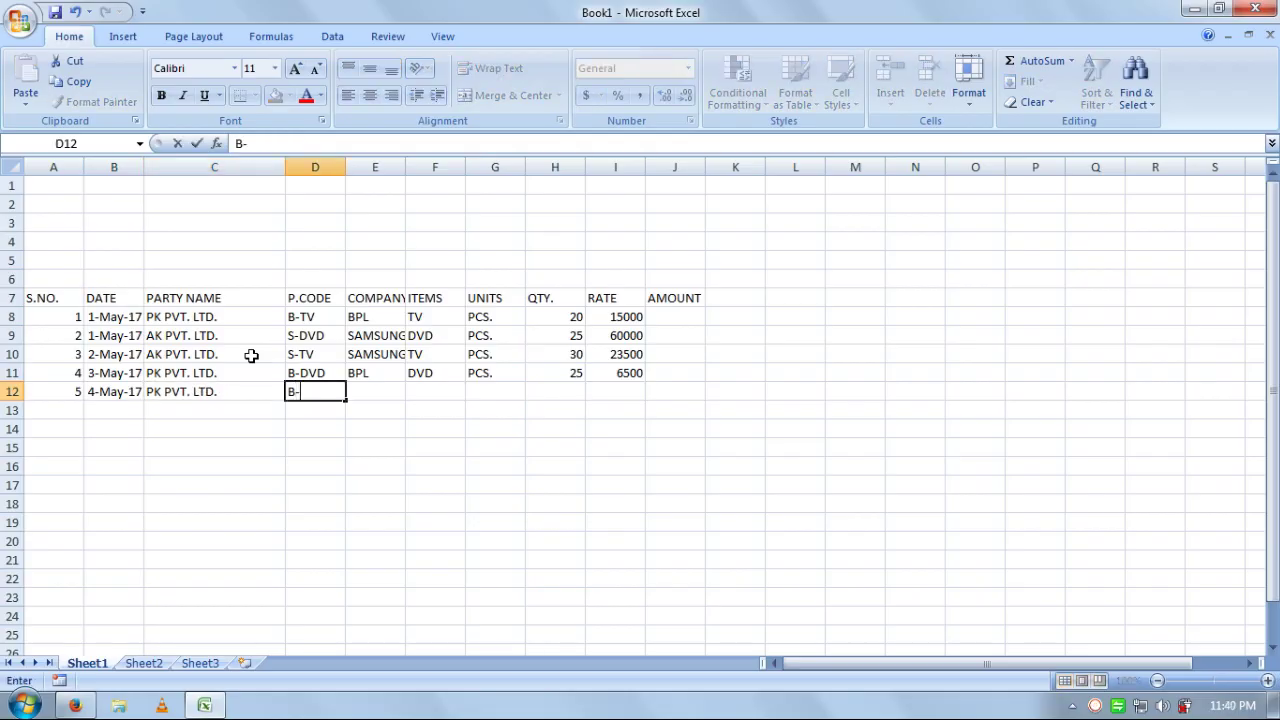
type("TV")
key("Tab")
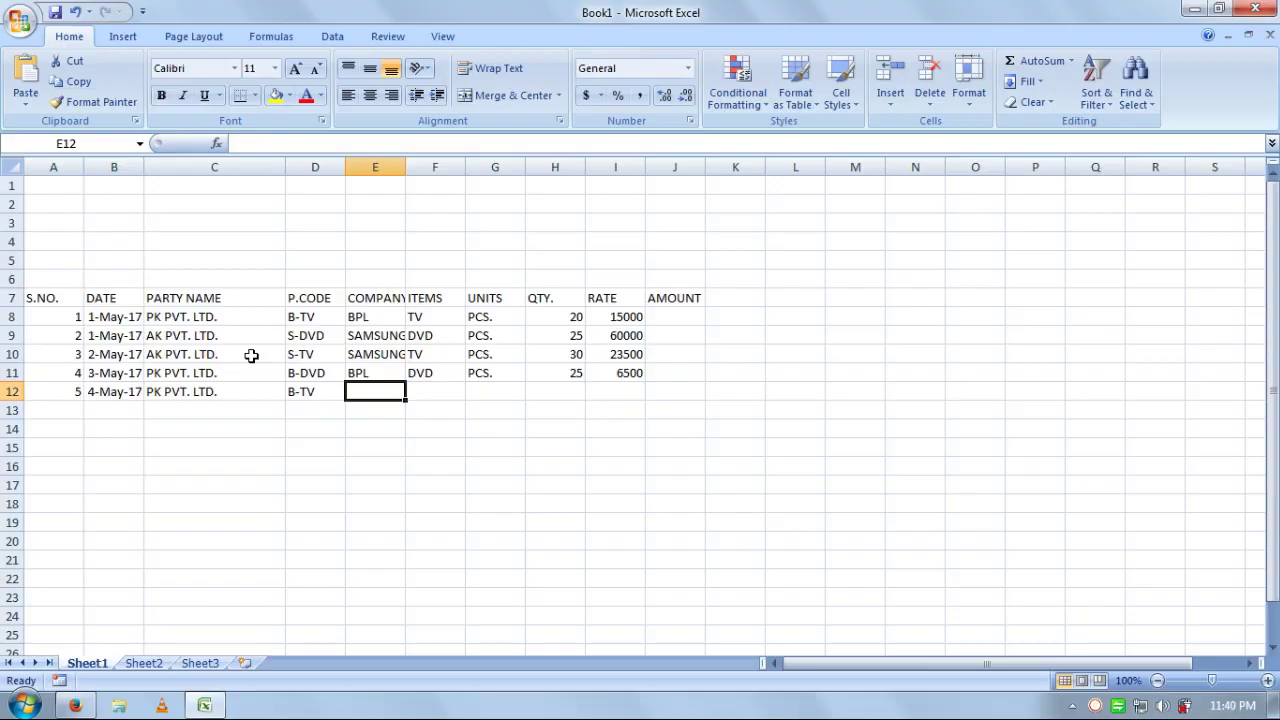
- Fill in the company BPL, the item TV and the unit PCS. in cells E12 to G12
type("BPL")
key("Tab")
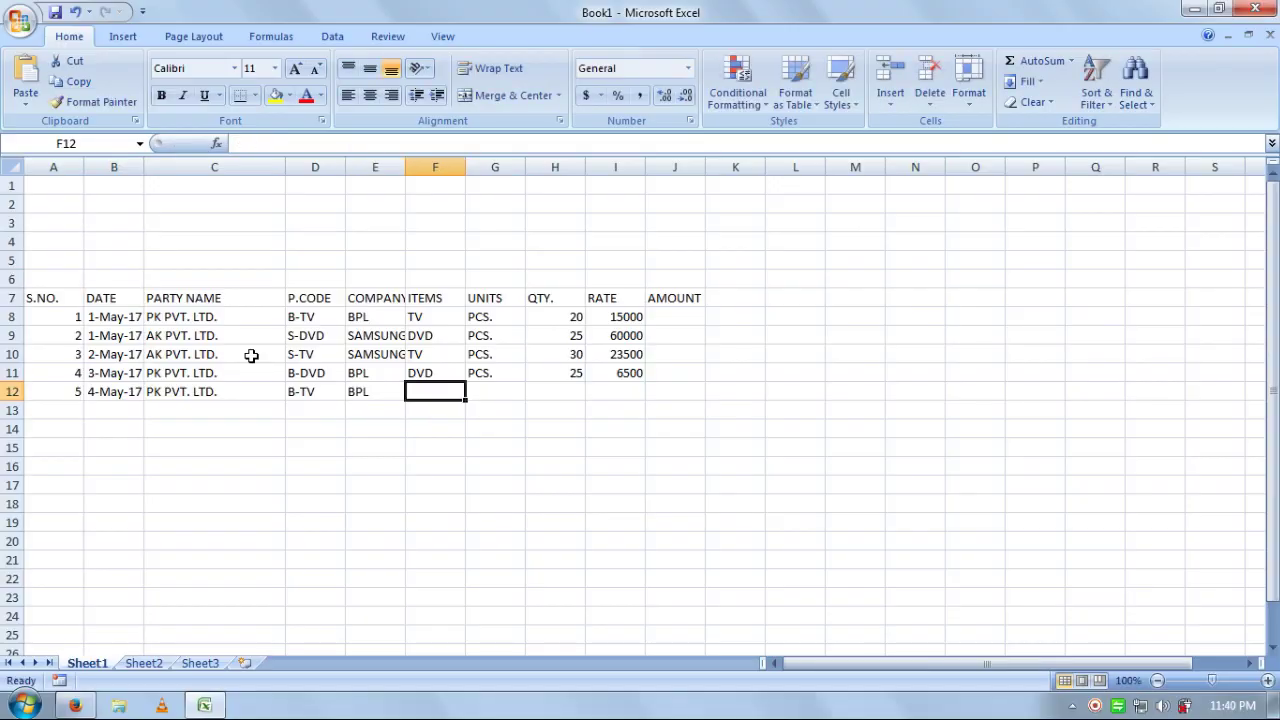
type("TV")
key("Tab")
type("P")
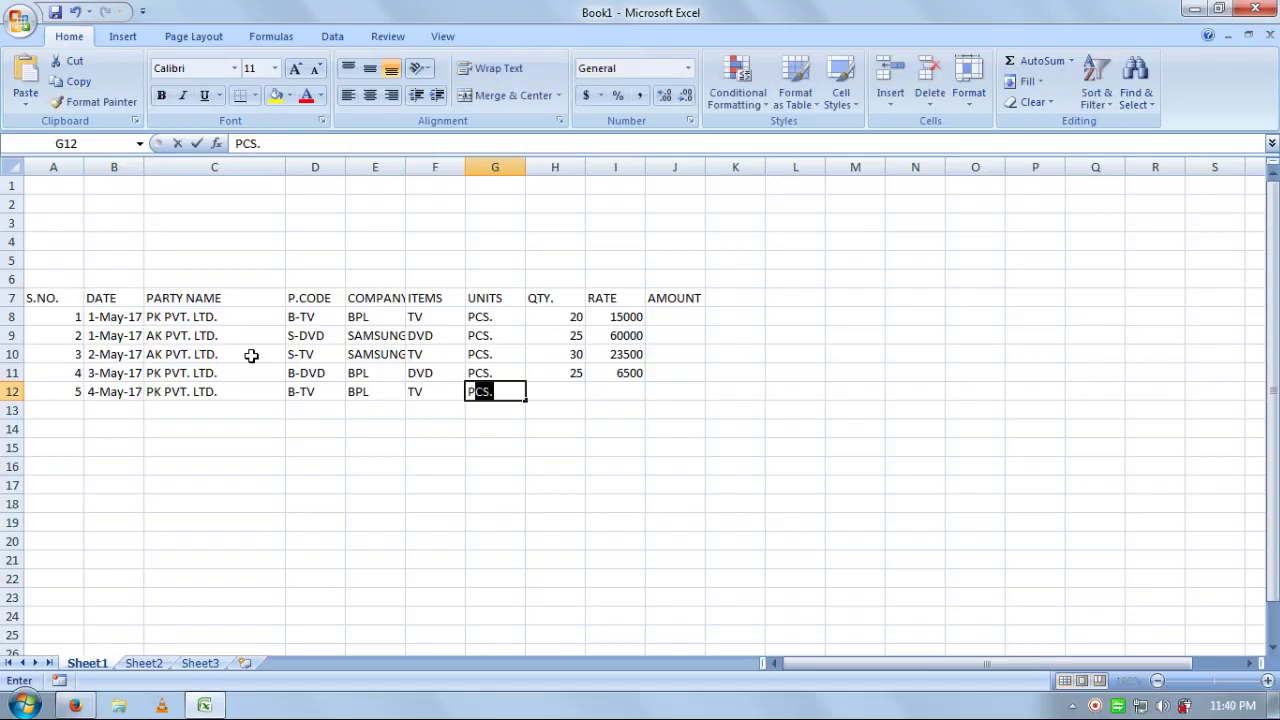
key("Tab")
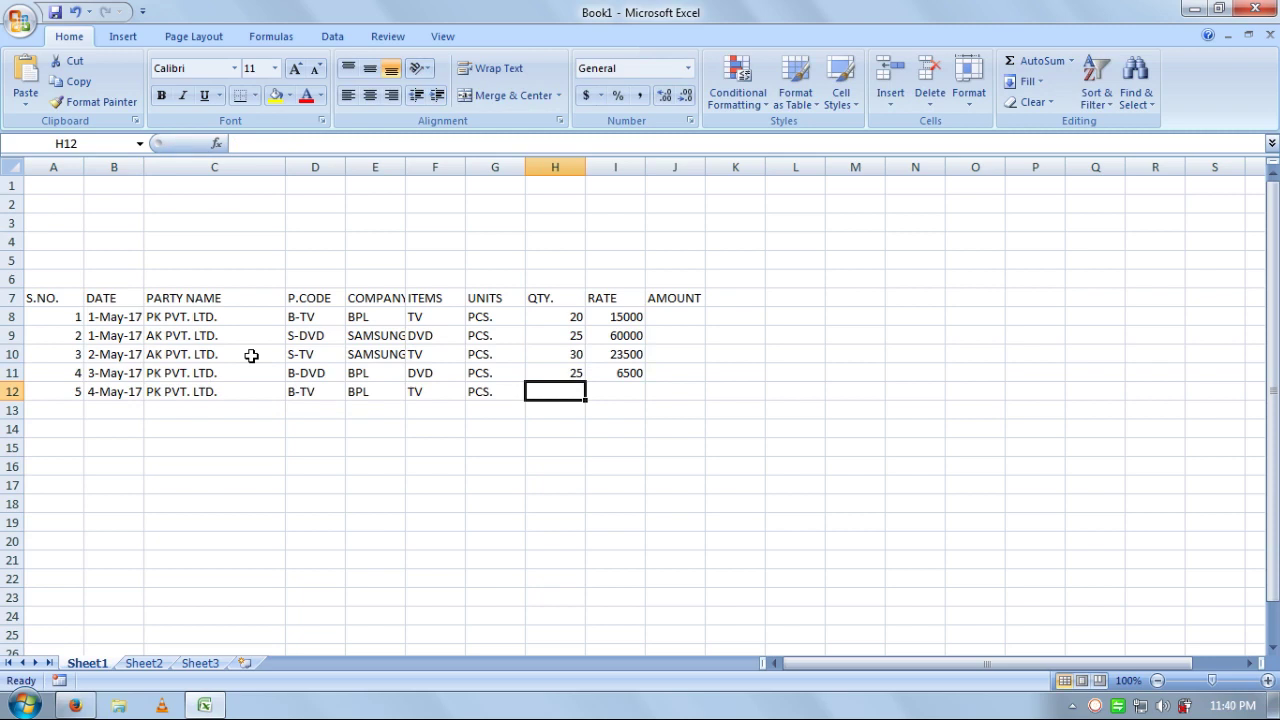
- Enter the quantity 10 in H12 and the rate 15000 in I12
type("10")
key("Tab")
type("1")
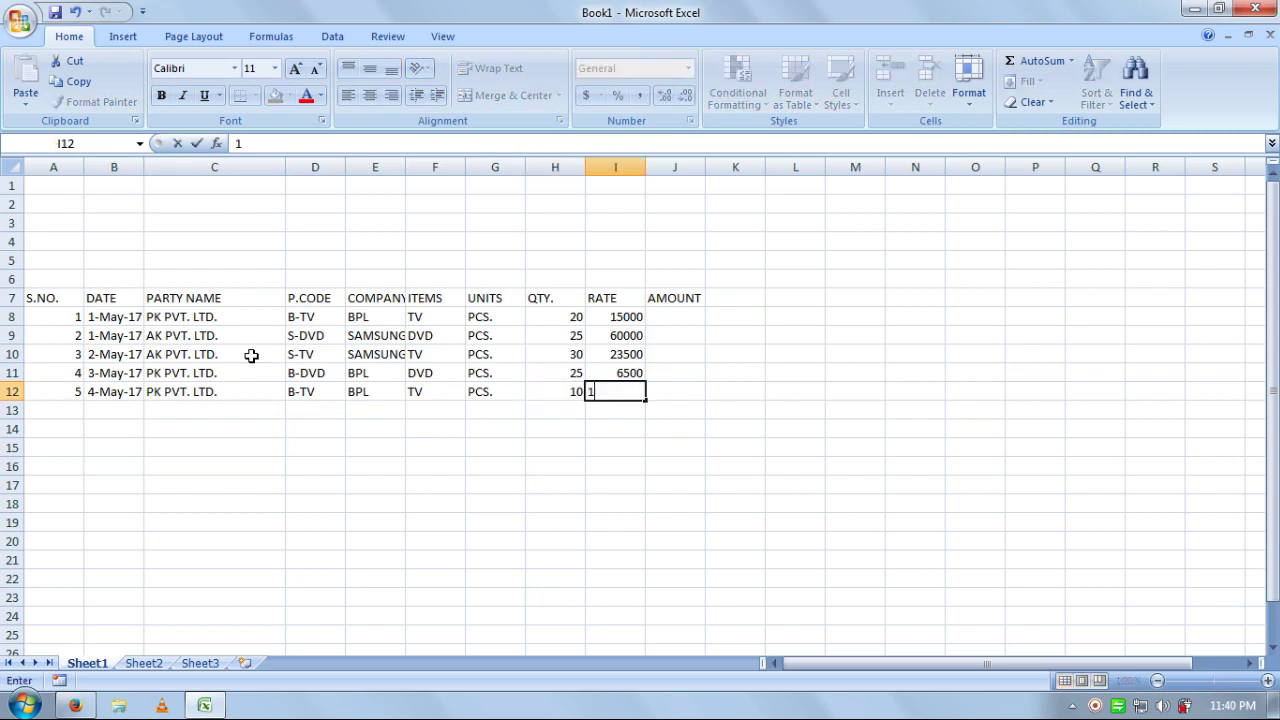
type("5000")
key("Return")
- Calculate the first row's amount in J8 with the formula =H8*I8
key("Up")
key("Up")
key("Up")
key("Up")
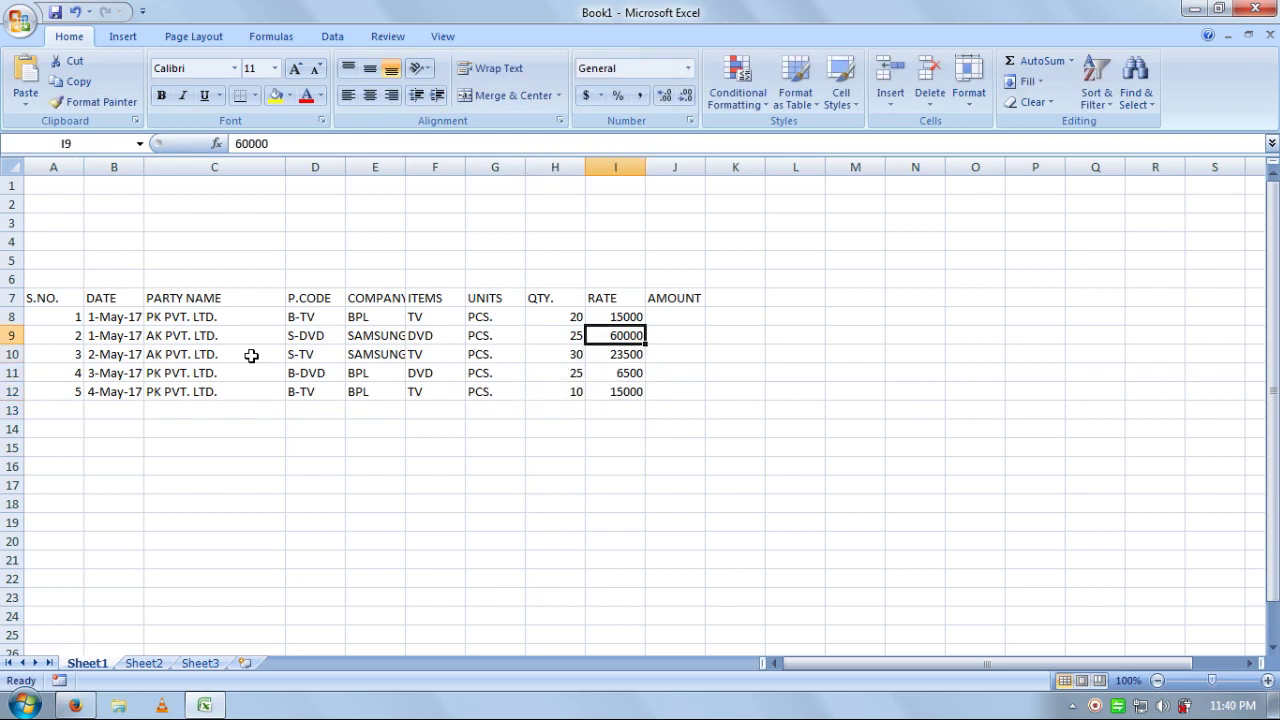
key("Up")
key("Right")
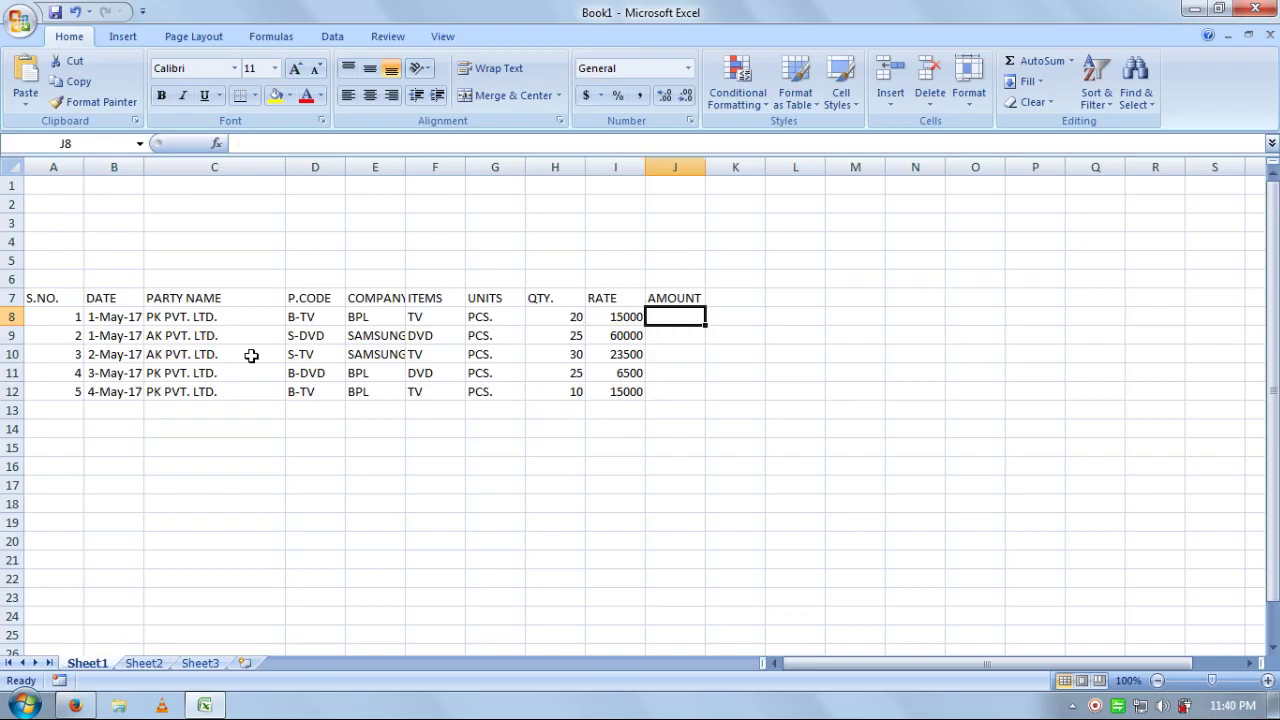
type("=")
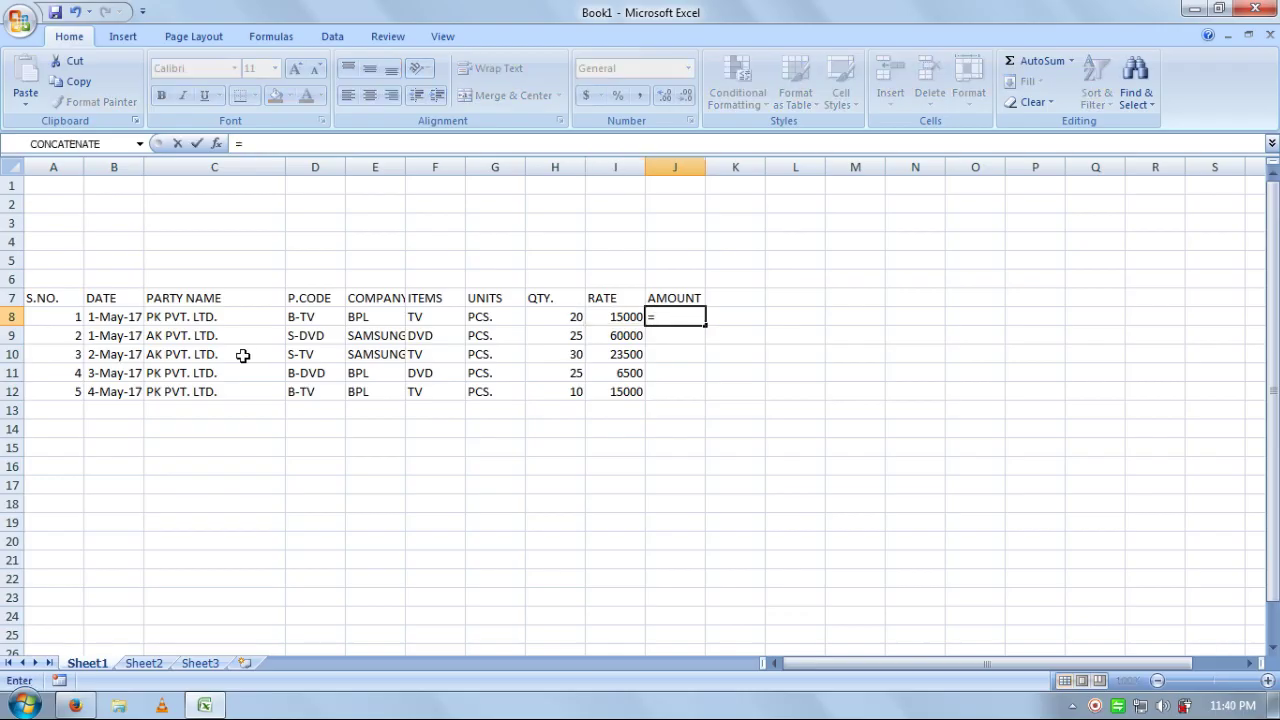
left_click(570, 317)
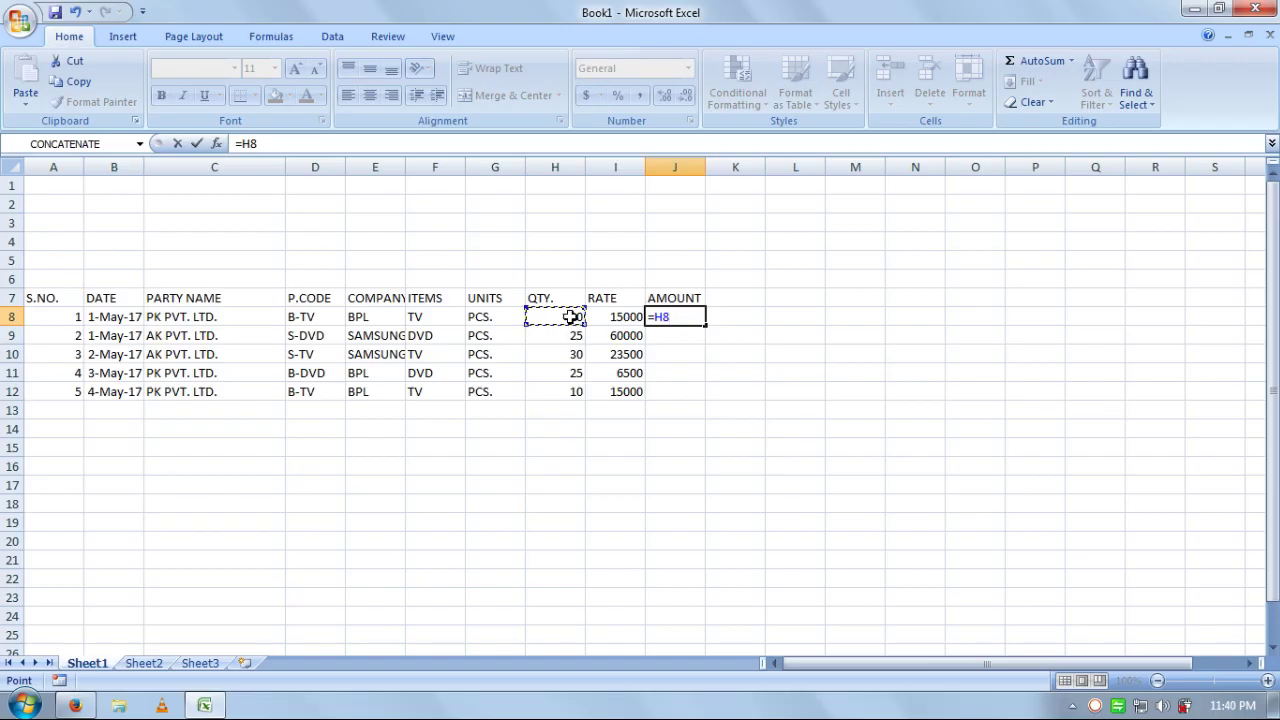
type("*")
left_click(620, 318)
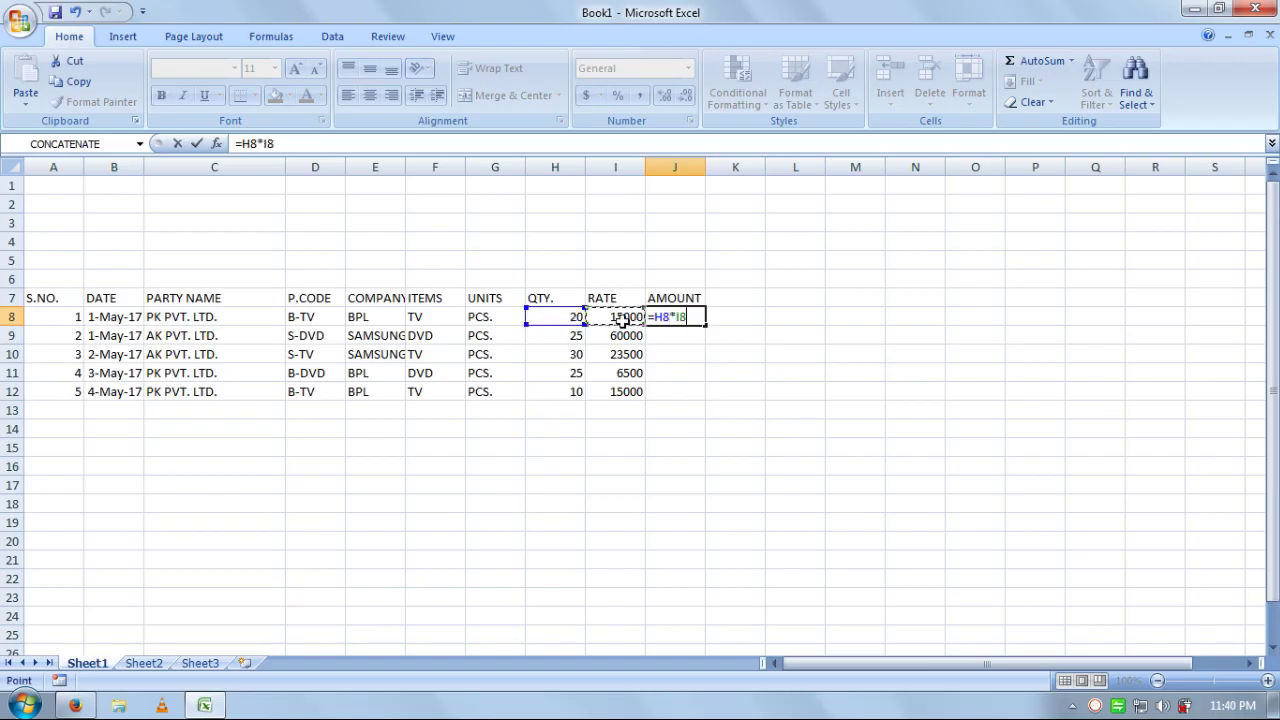
key("Return")
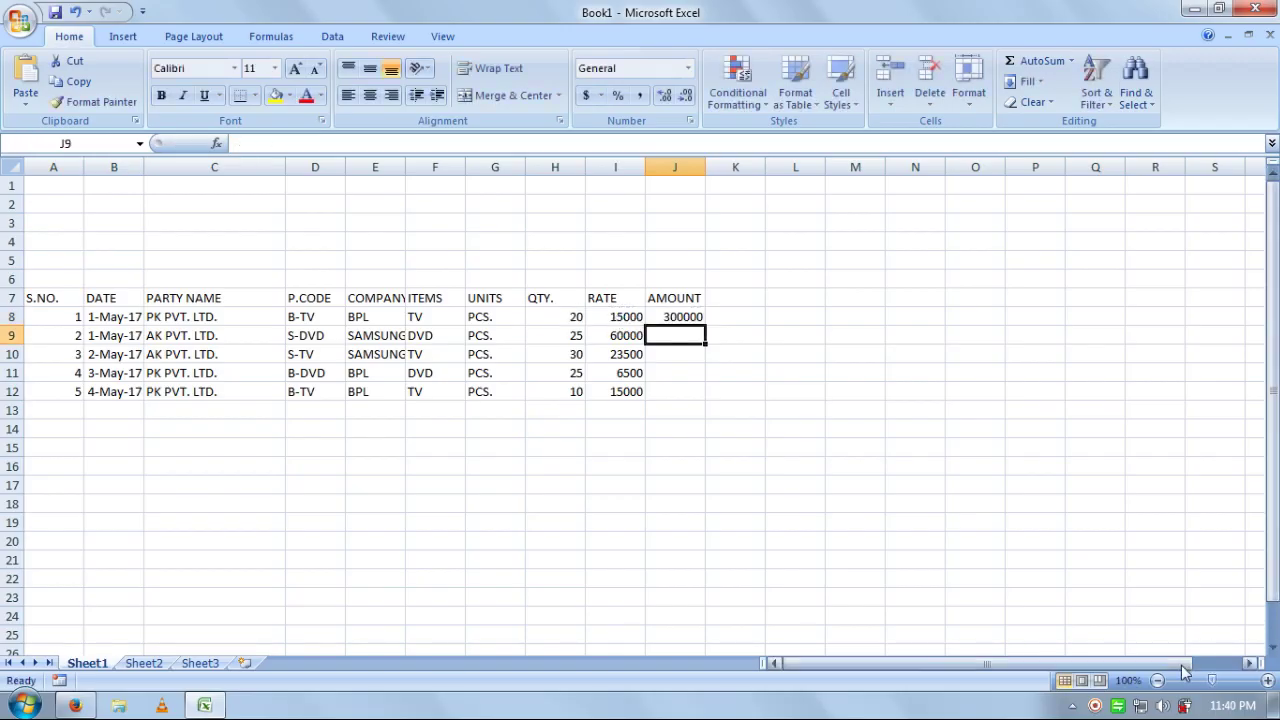
- Clear cell J8 and enter the formula =H8*I8 there to multiply the quantity by the rate
left_click(1266, 681)
left_click(1266, 681)
left_click(1266, 681)
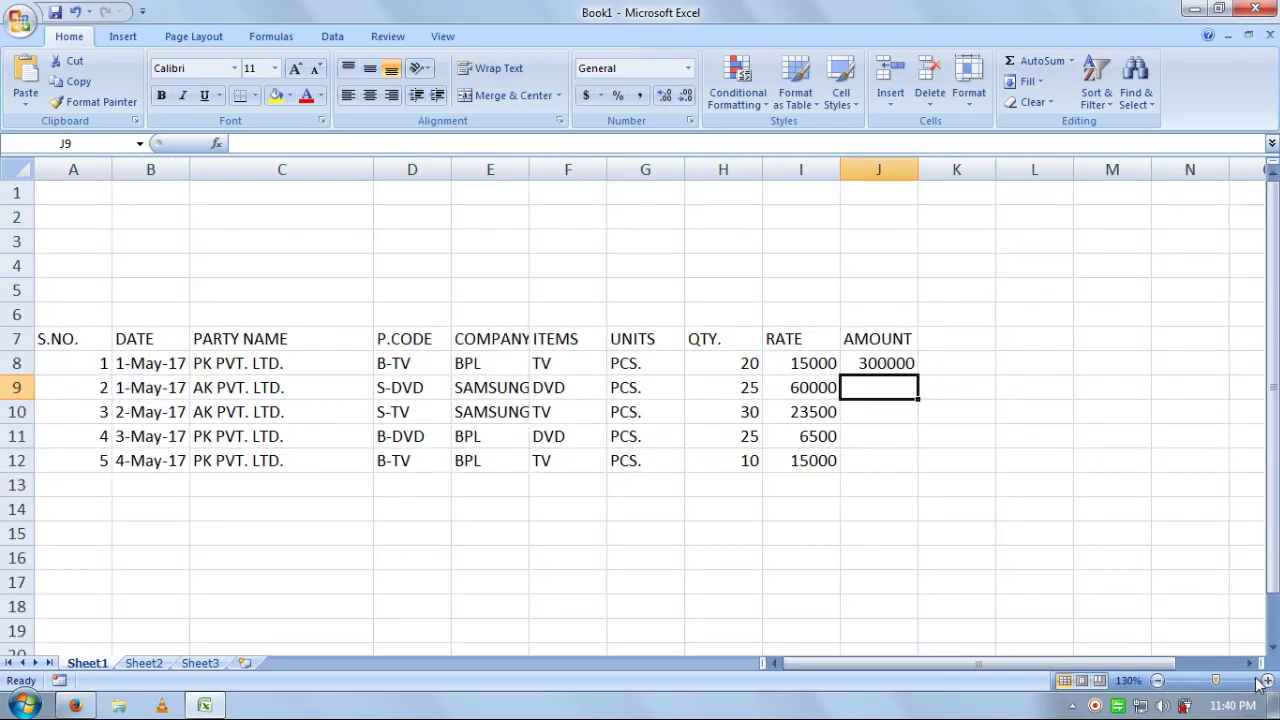
left_click(900, 363)
key("Delete")
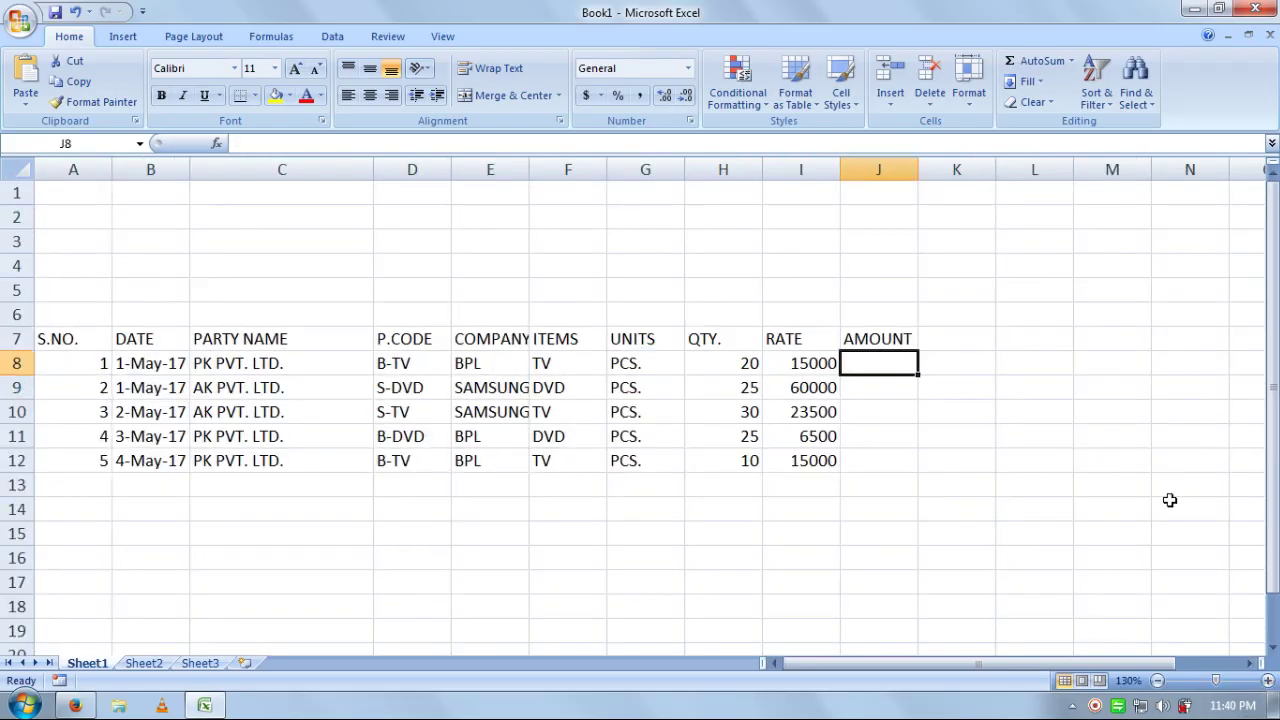
type("=")
left_click(720, 365)
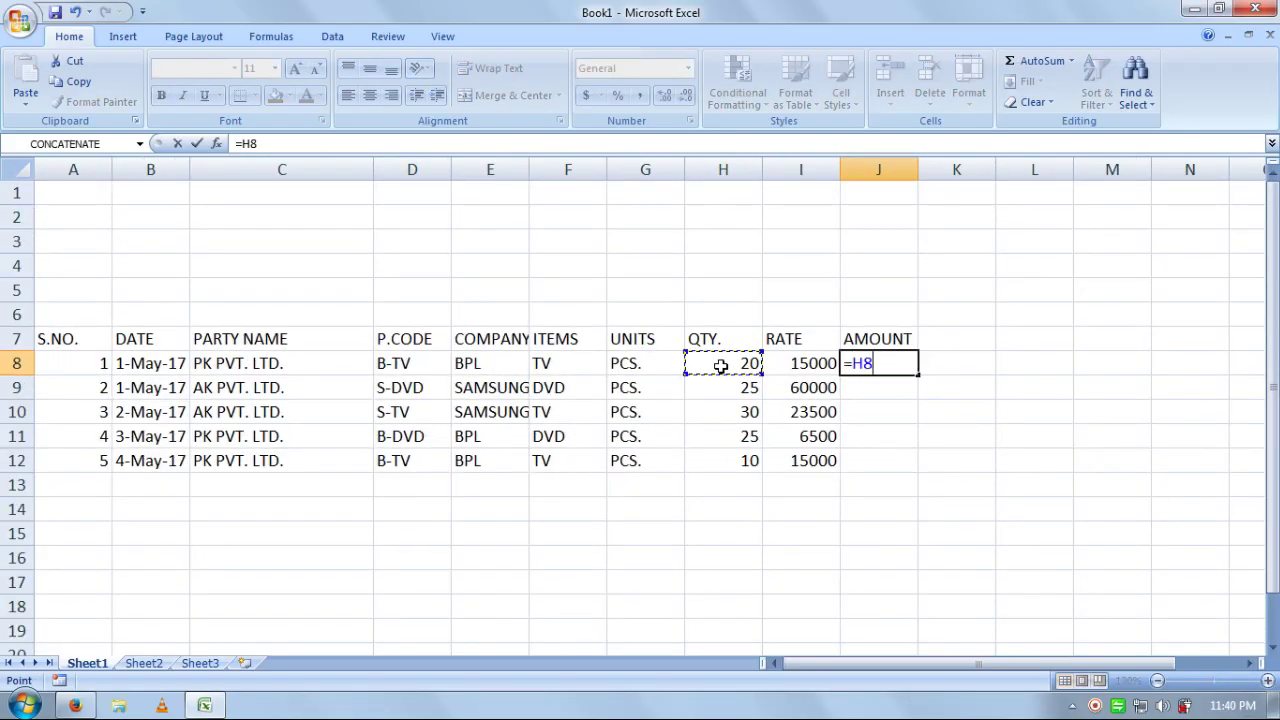
type("*")
left_click(809, 360)
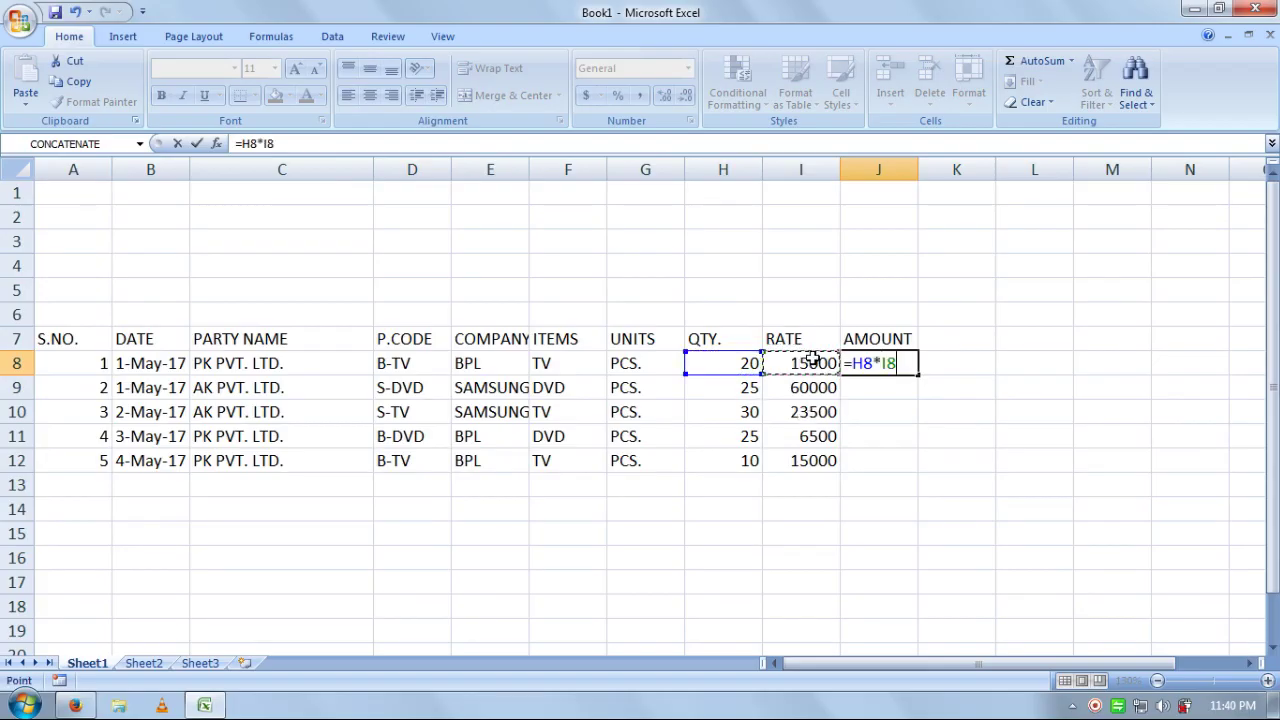
key("Return")
- Enter the formula =H9*I9 in J9 and fill the amount formula from J8 down to J12
type("=")
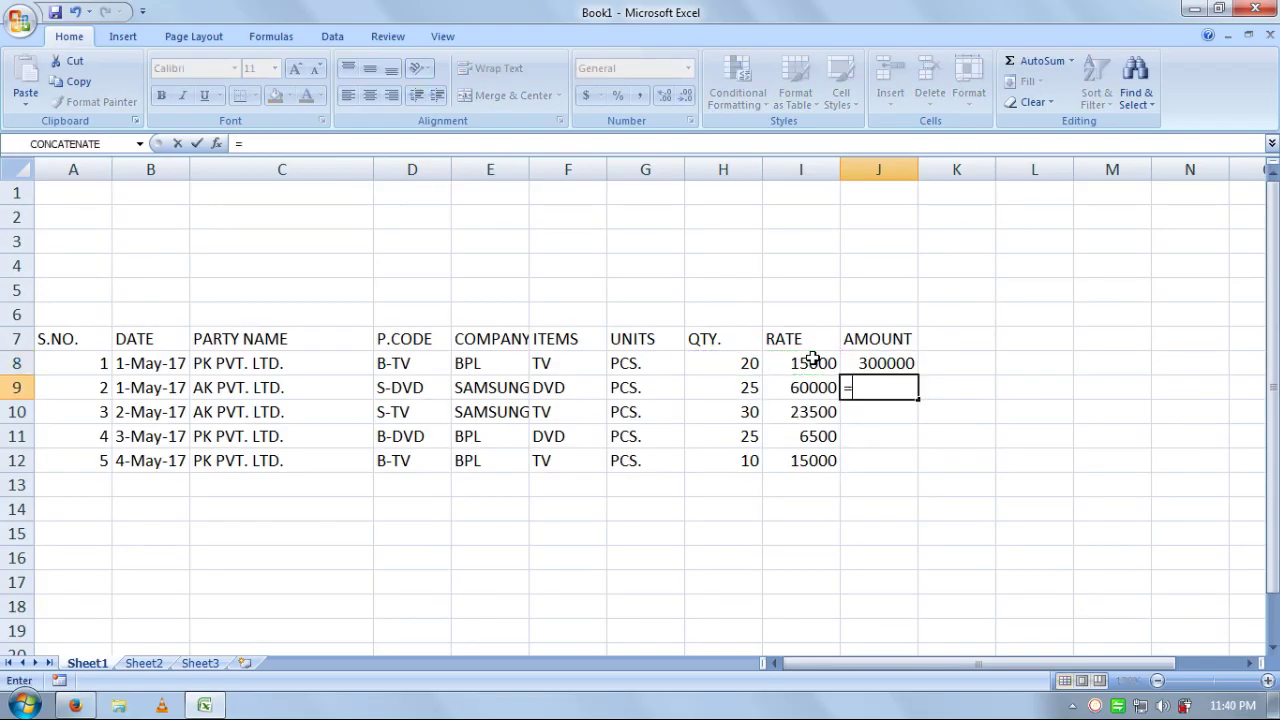
left_click(730, 388)
type("*")
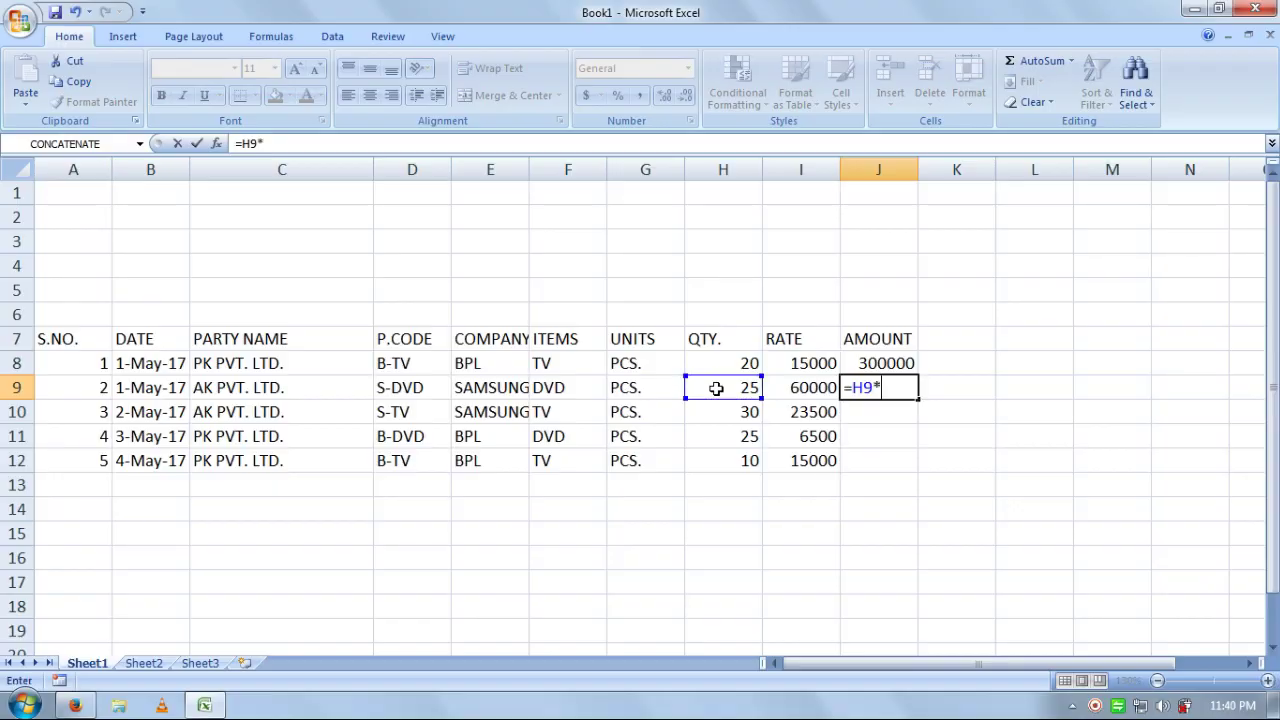
left_click(809, 388)
key("Return")
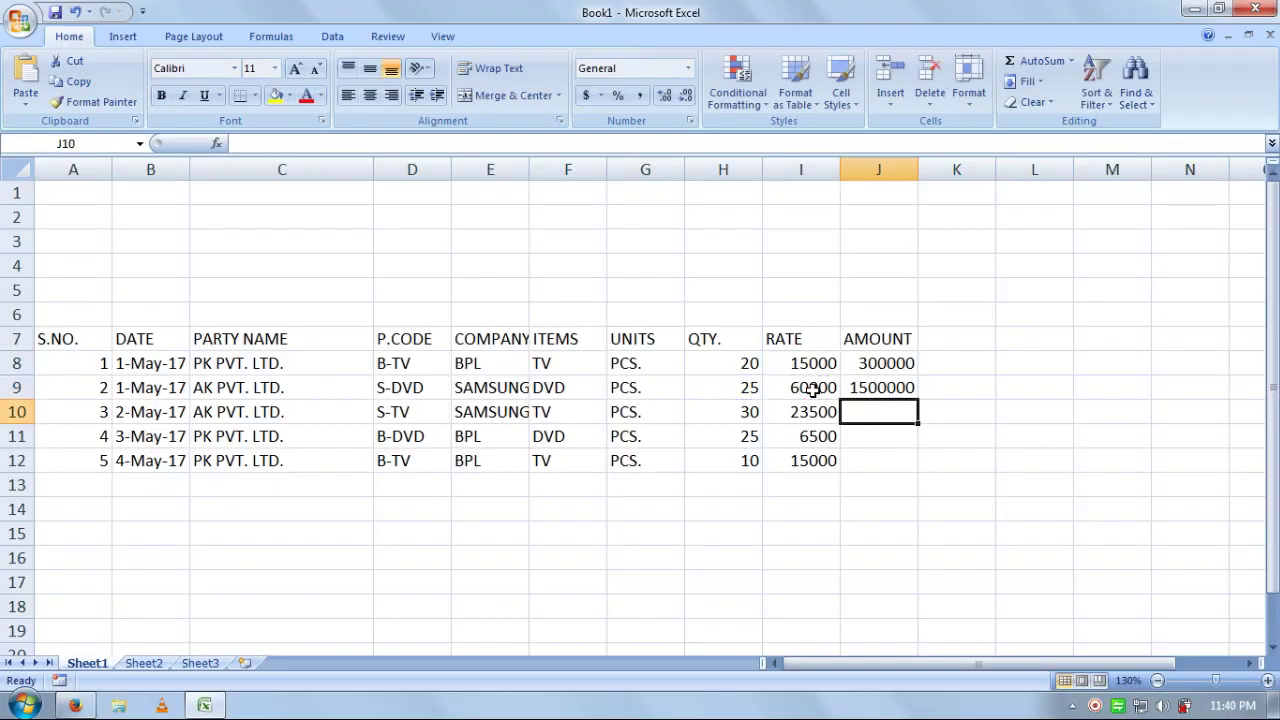
left_click_drag(872, 364, 910, 470)
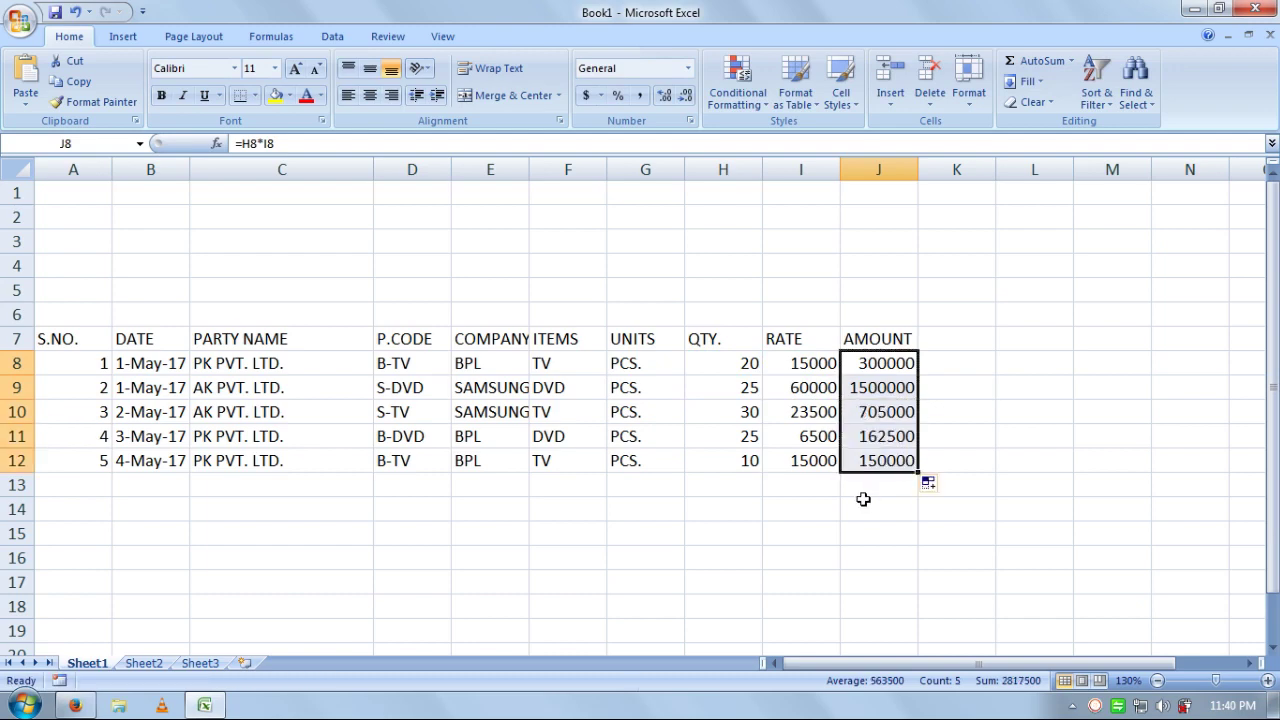
- Format the header cells A7:J7 with a black fill and bold yellow text
left_click(866, 505)
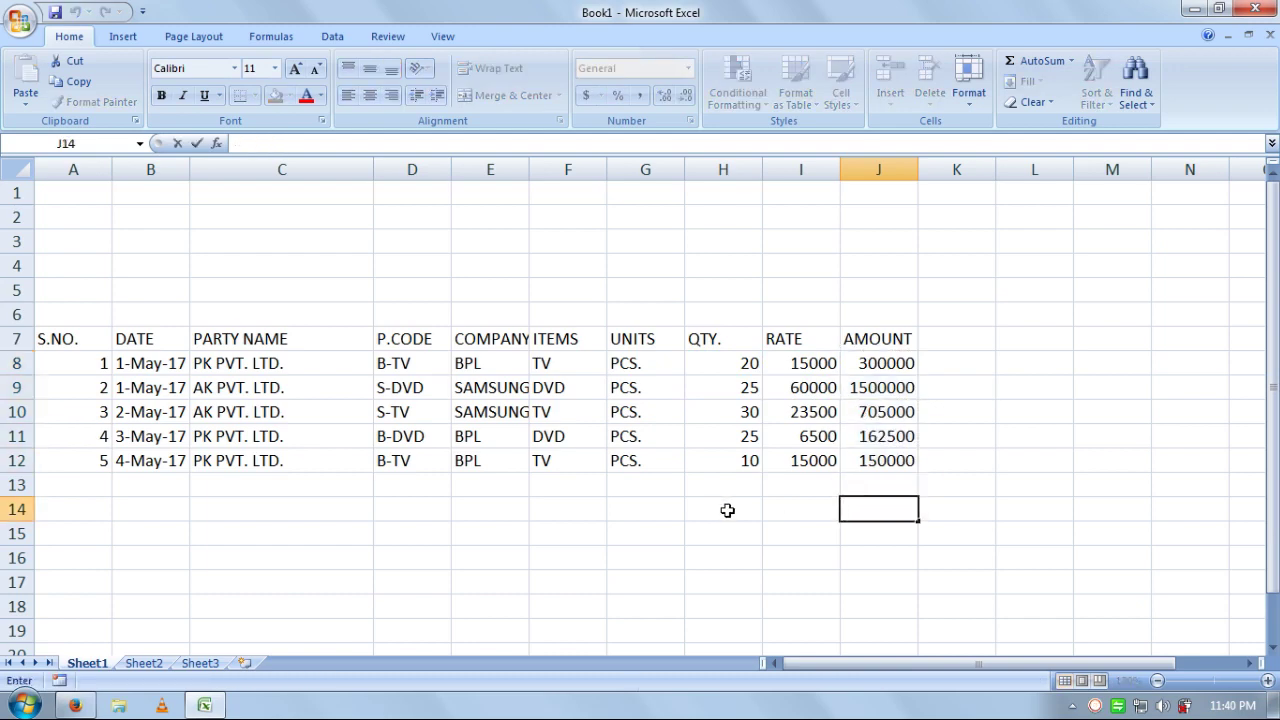
left_click_drag(874, 338, 4, 340)
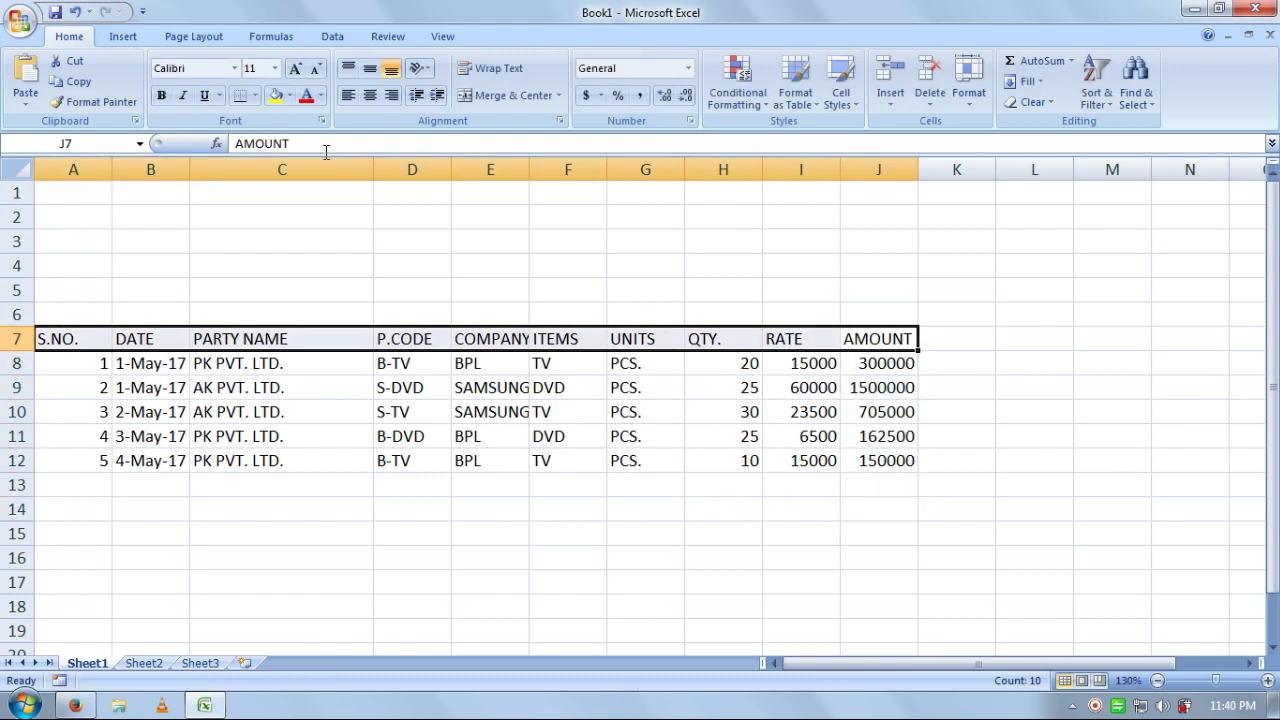
left_click(289, 95)
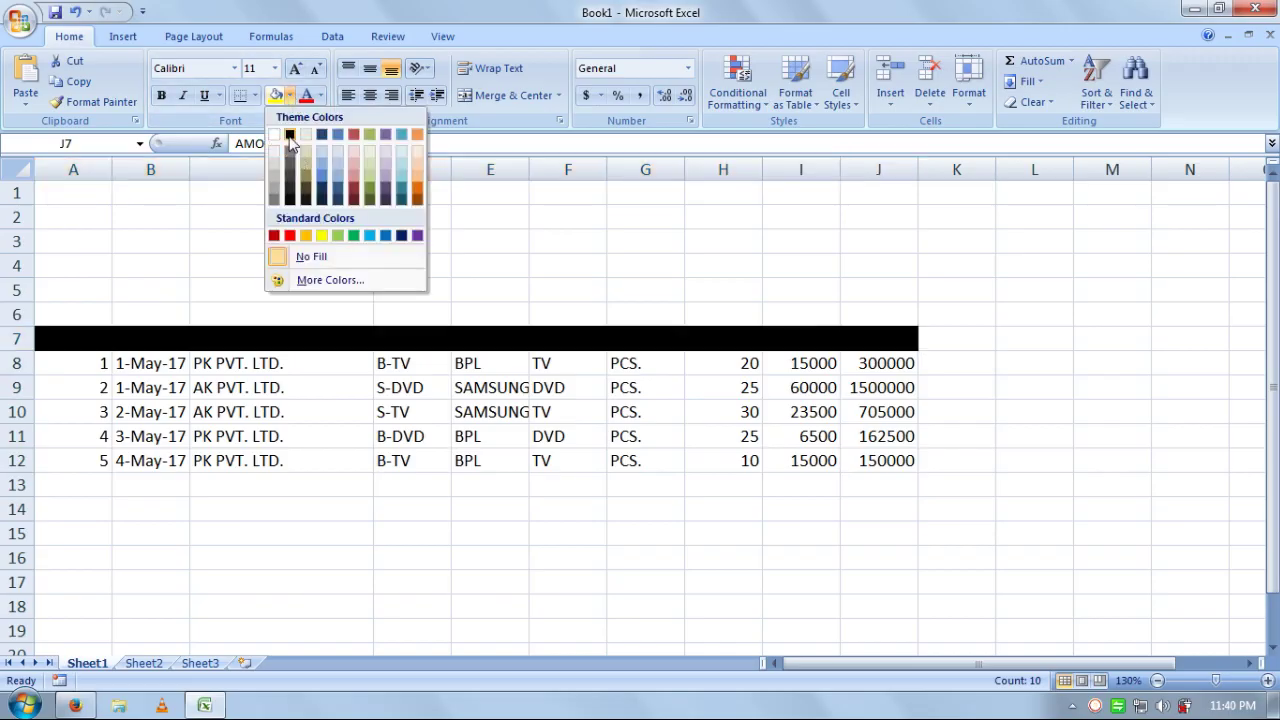
left_click(289, 134)
left_click(320, 95)
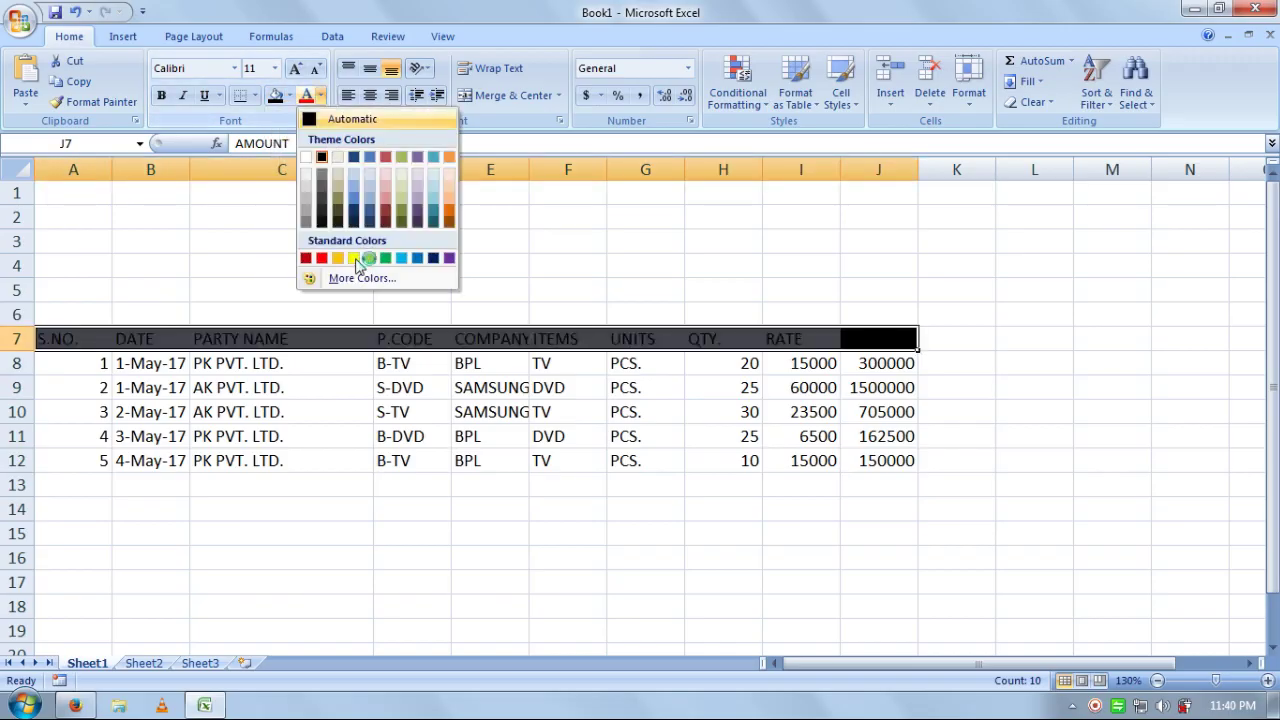
left_click(354, 258)
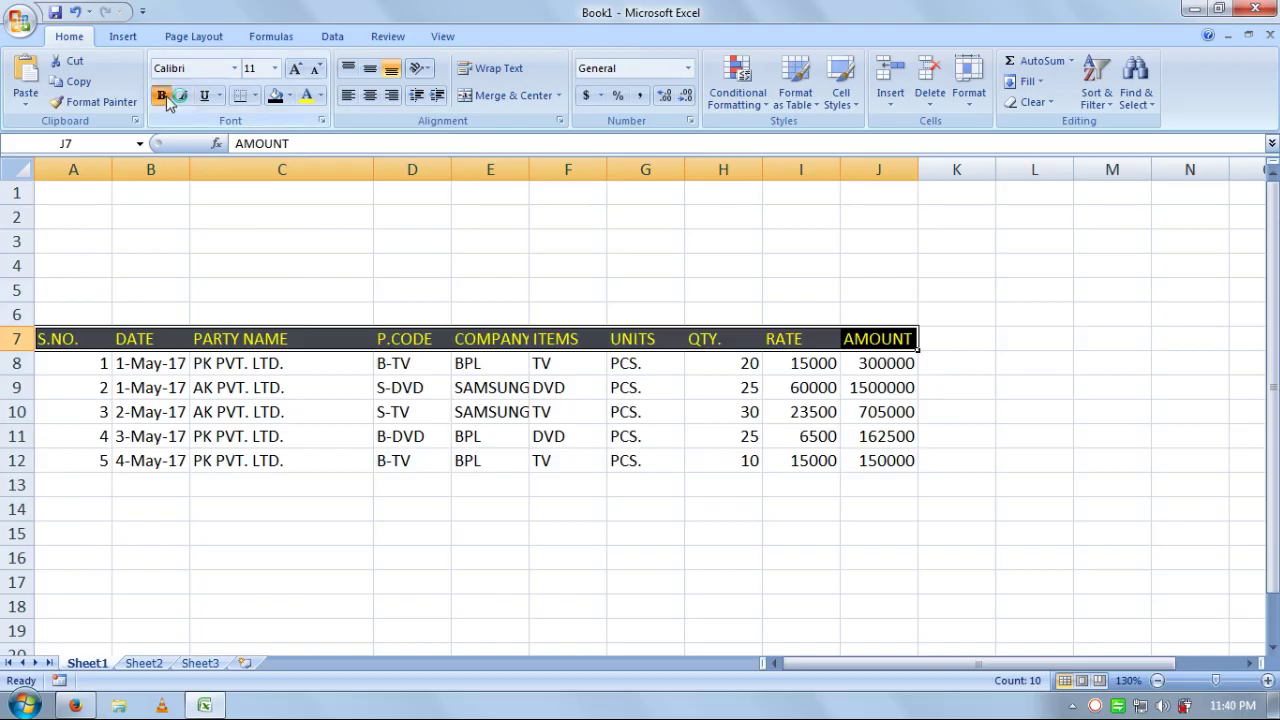
left_click(333, 462)
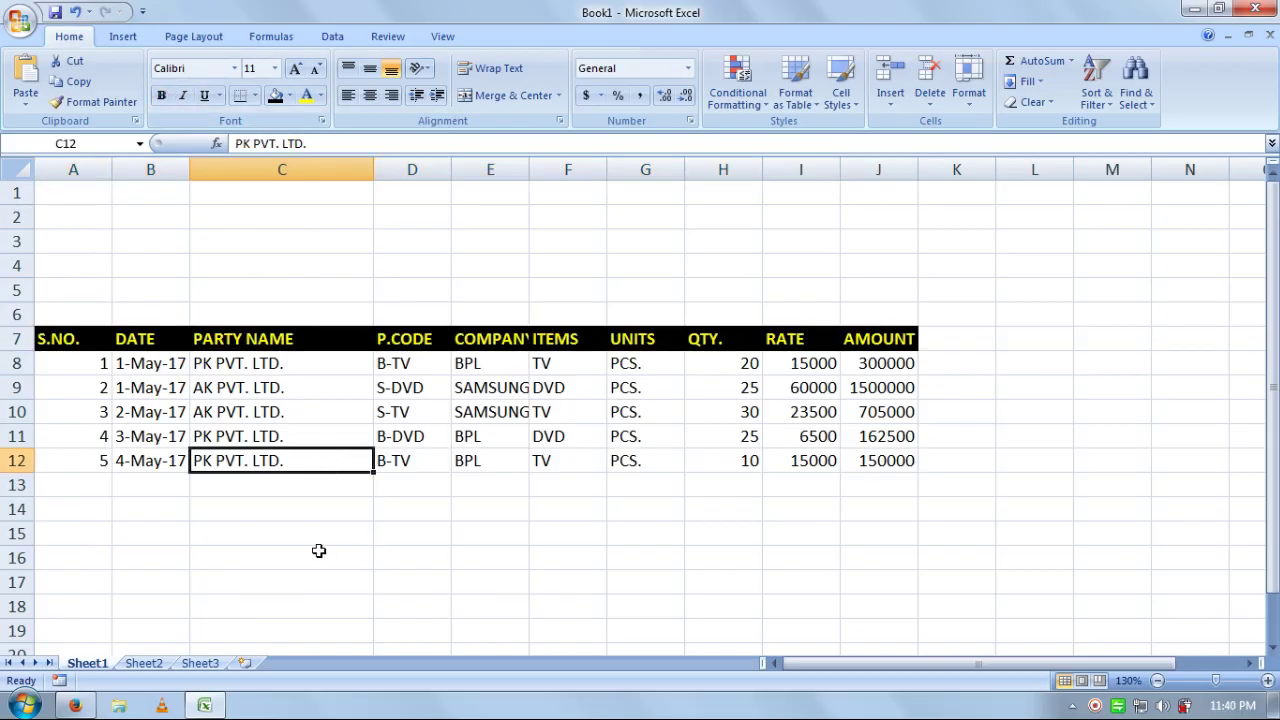
- Enter the heading S.NO. in A17 to begin a second table below the first
left_click(80, 533)
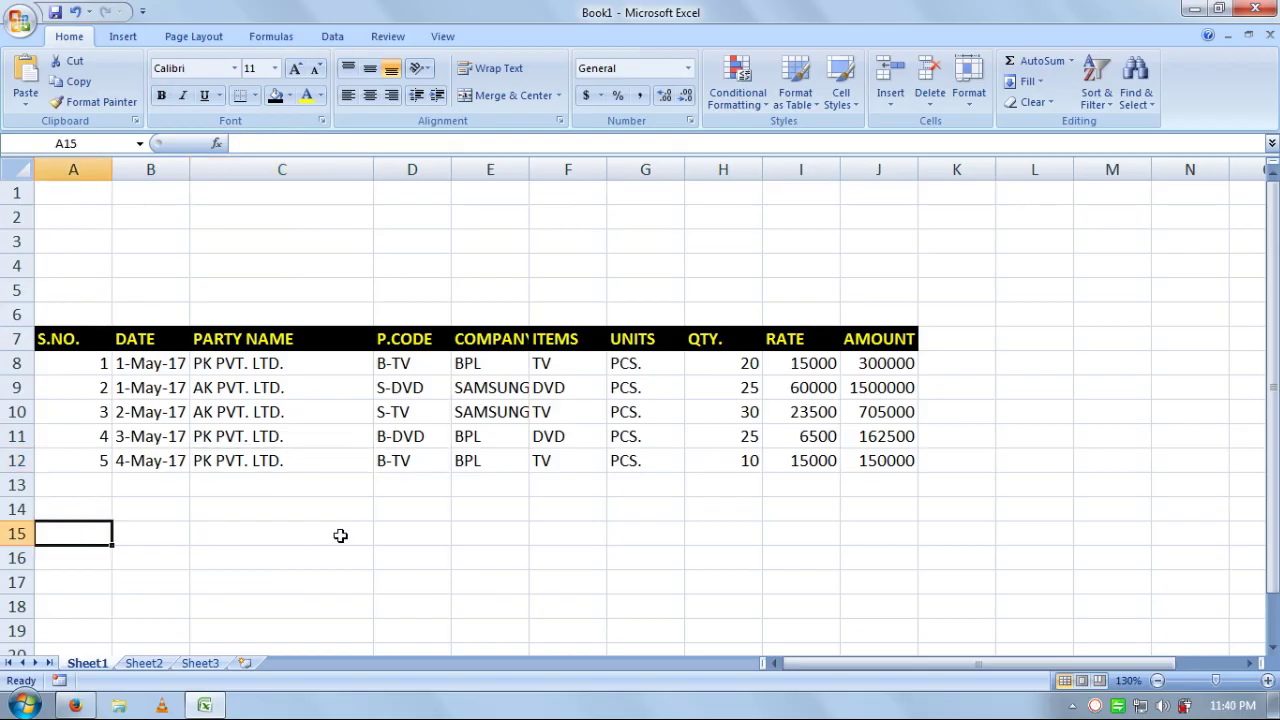
scroll(340, 535, "down", 2)
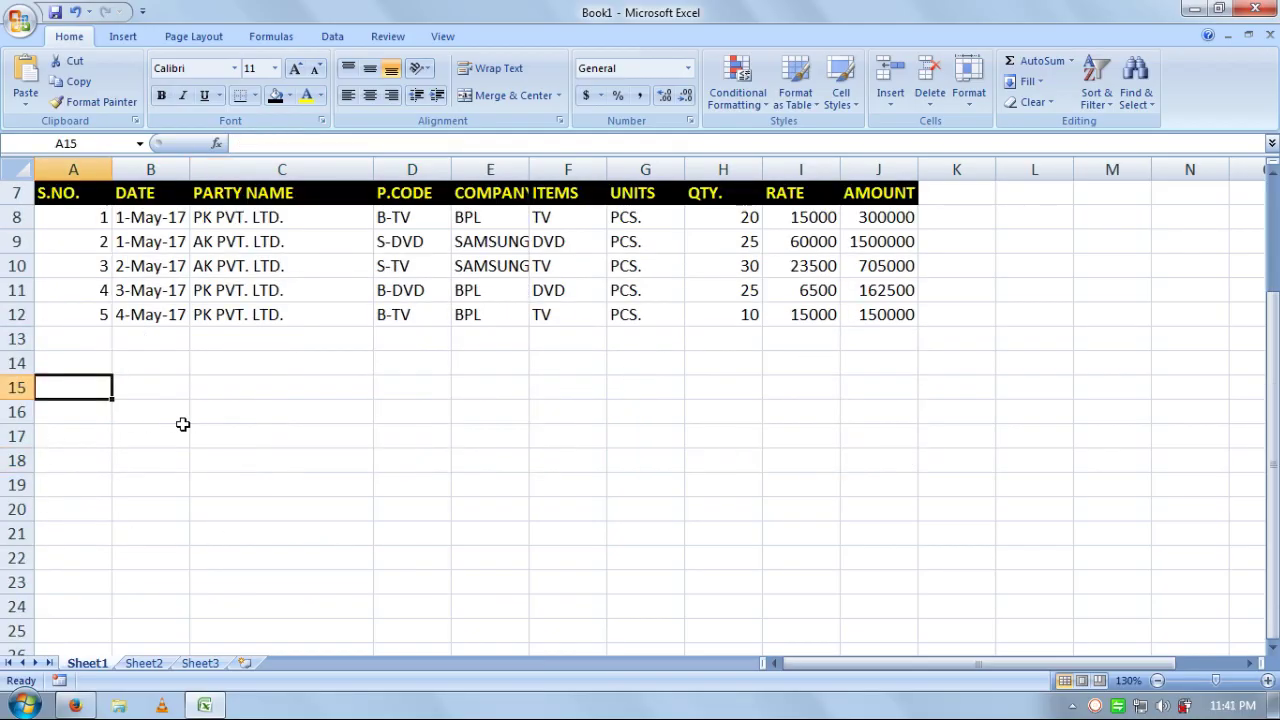
left_click(90, 444)
type("S")
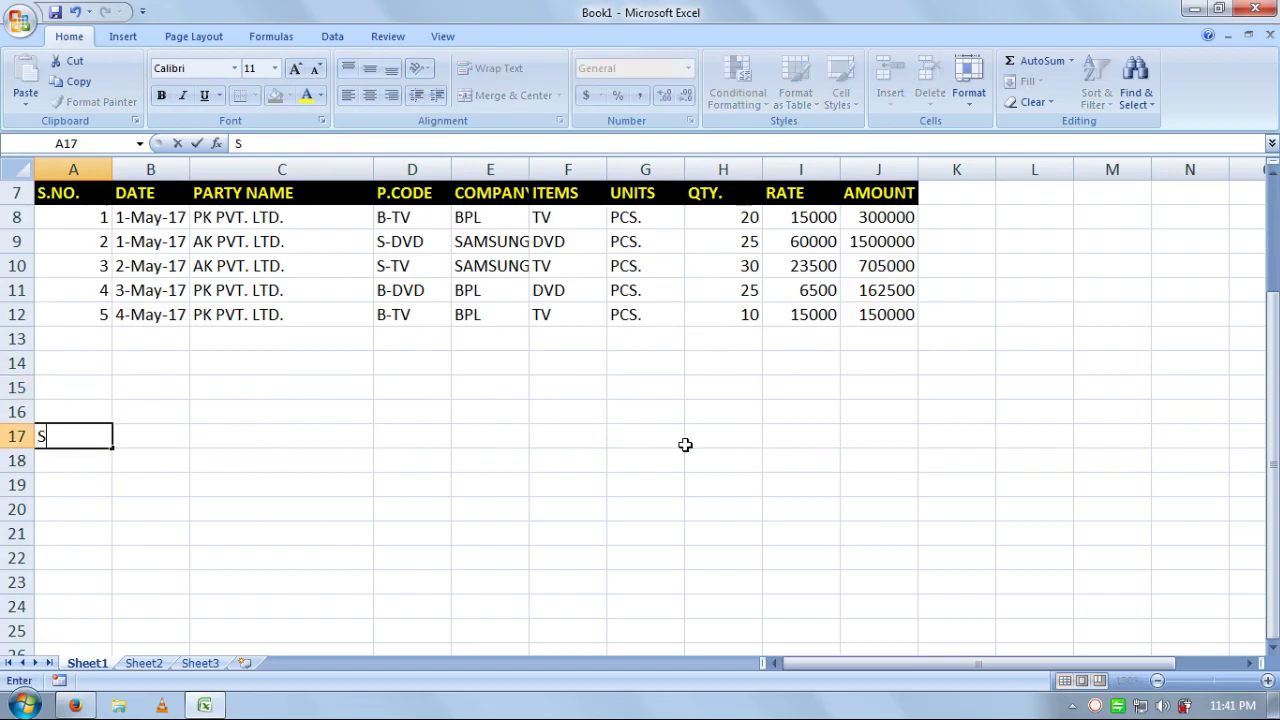
type(".NO.")
key("Tab")
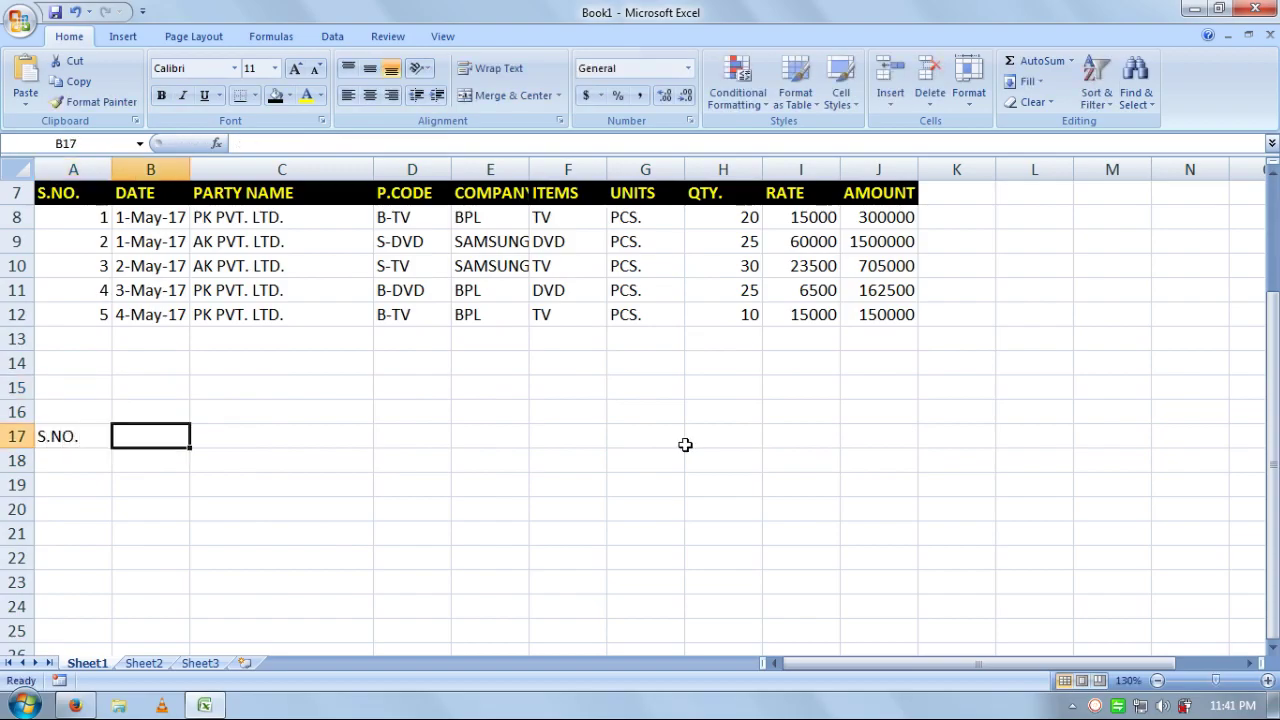
- Copy the formatted header row A7:J7 and paste it at A17 as the second table's header
scroll(685, 445, "up", 2)
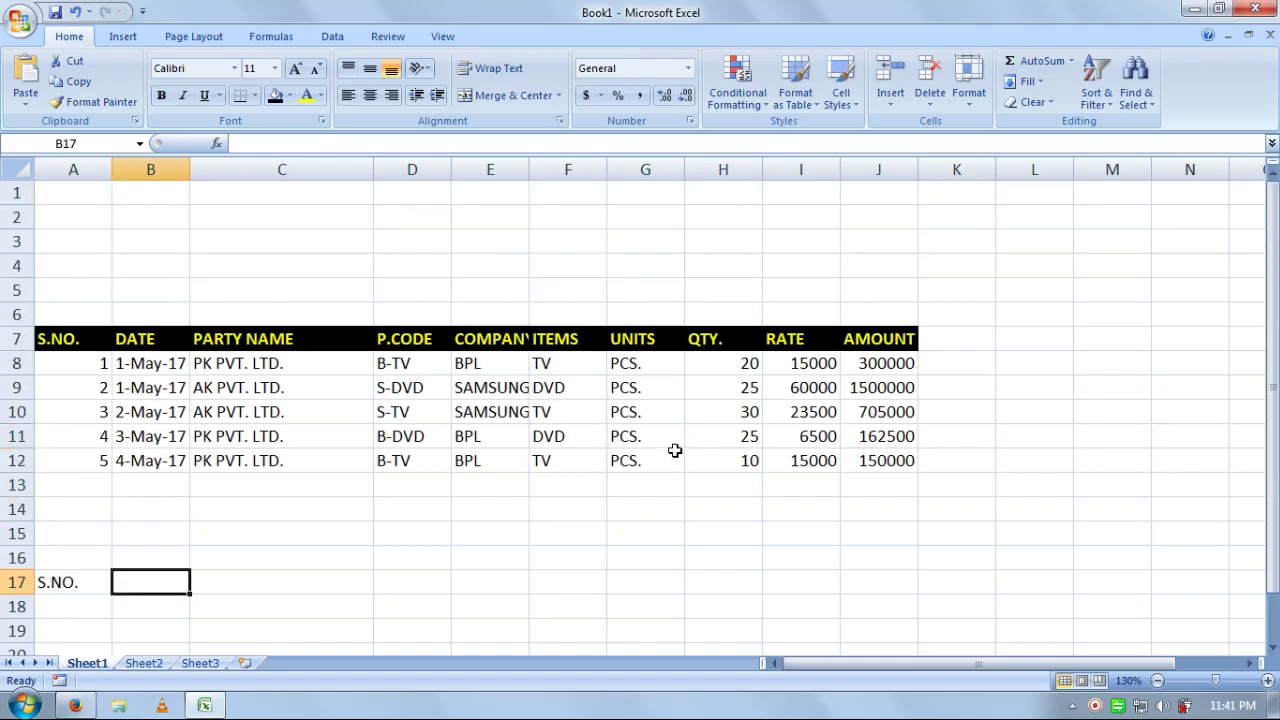
left_click_drag(911, 336, 60, 337)
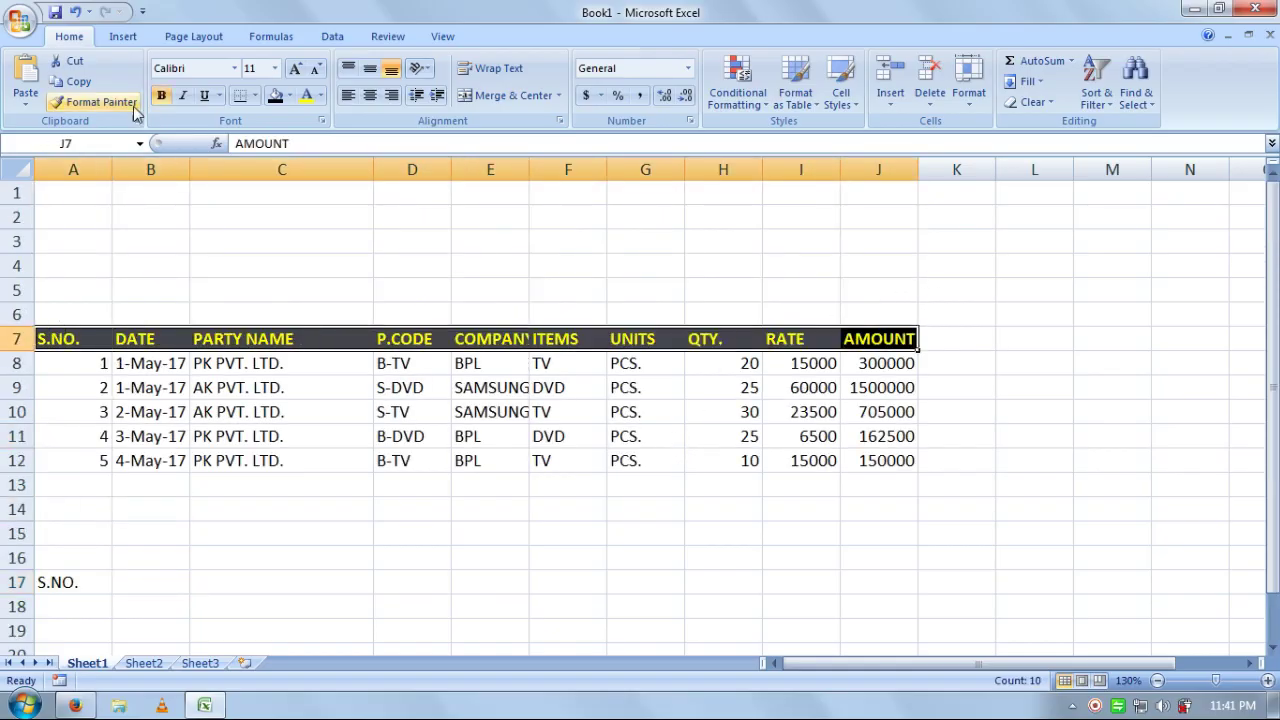
left_click(89, 87)
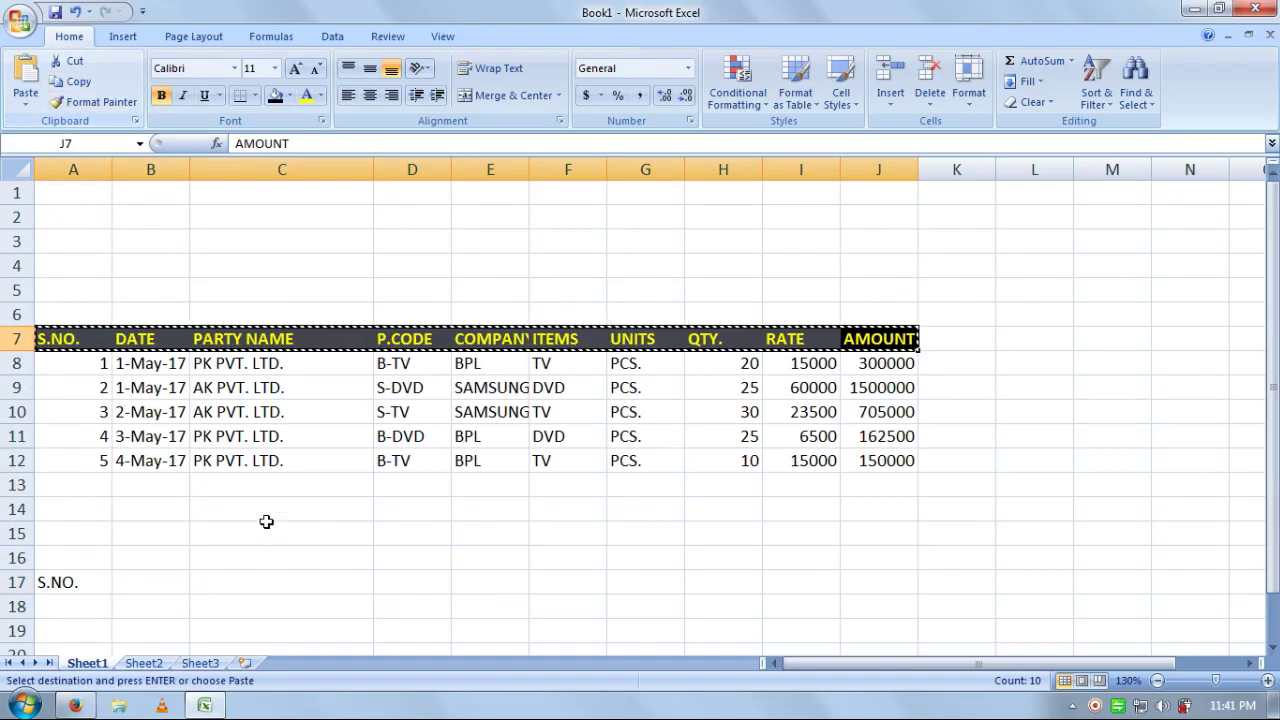
left_click(84, 589)
left_click(25, 72)
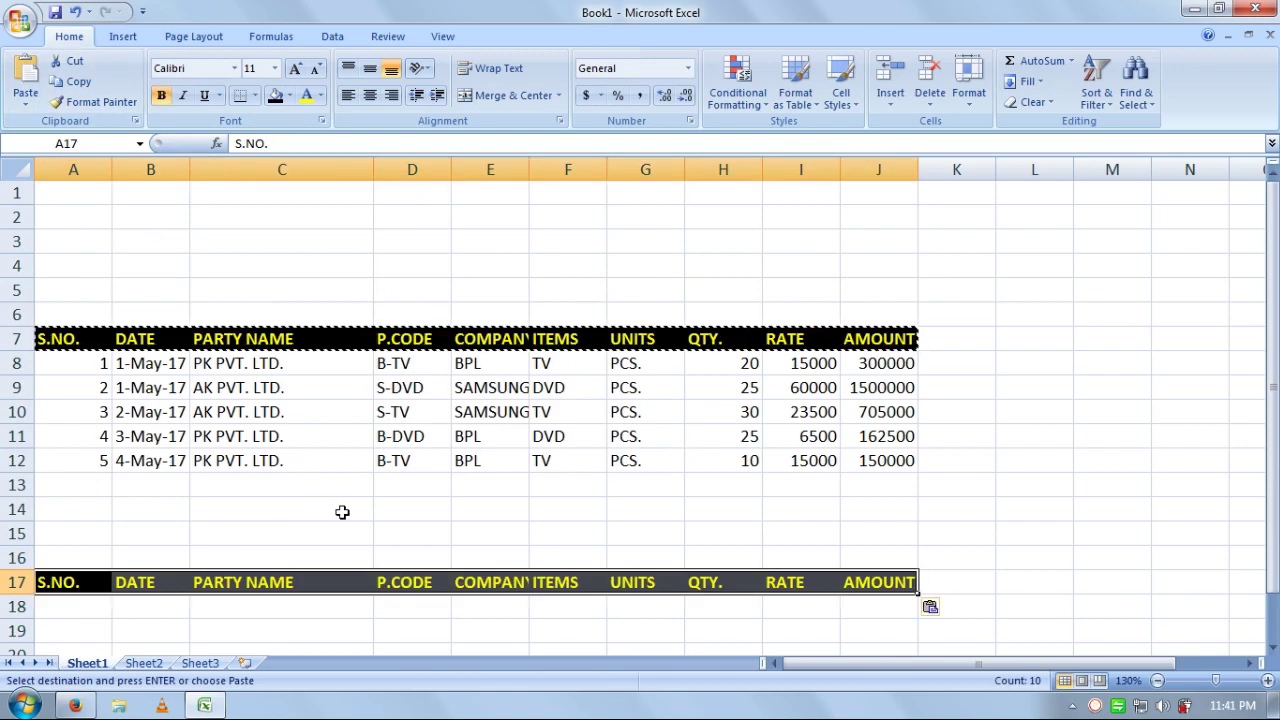
- Enter the serial numbers 1 to 5 in A18:A22 of the second table
scroll(340, 511, "down", 2)
key("Down")
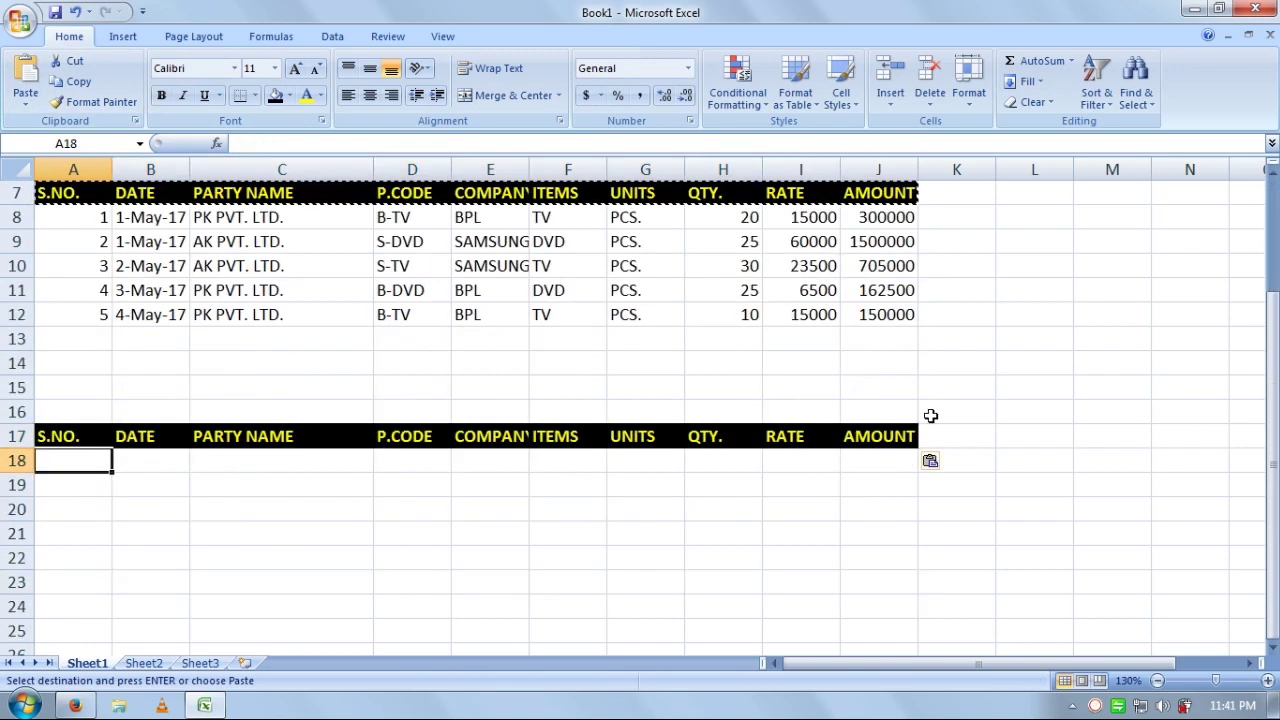
type("1")
key("Return")
type("2 3")
key("Return")
type("4")
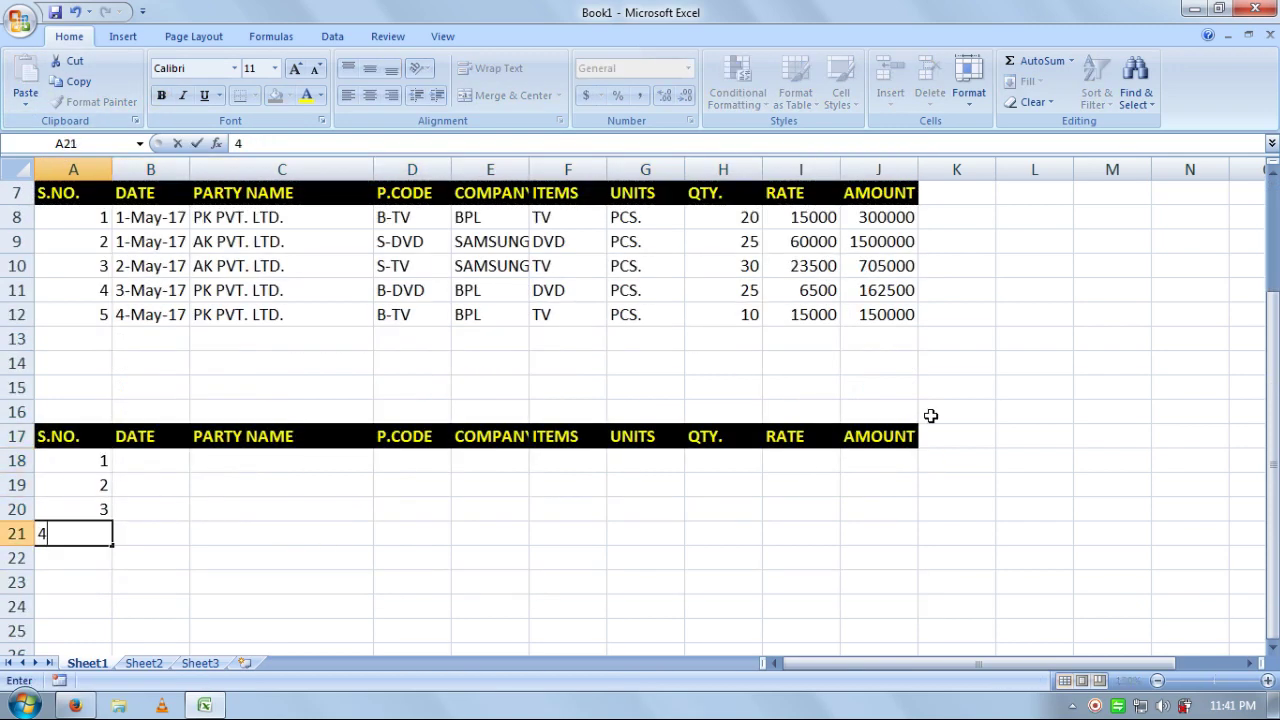
key("Return")
type("5")
key("Return")
- Examine the existing transaction dates in the first table's DATE column
key("Right")
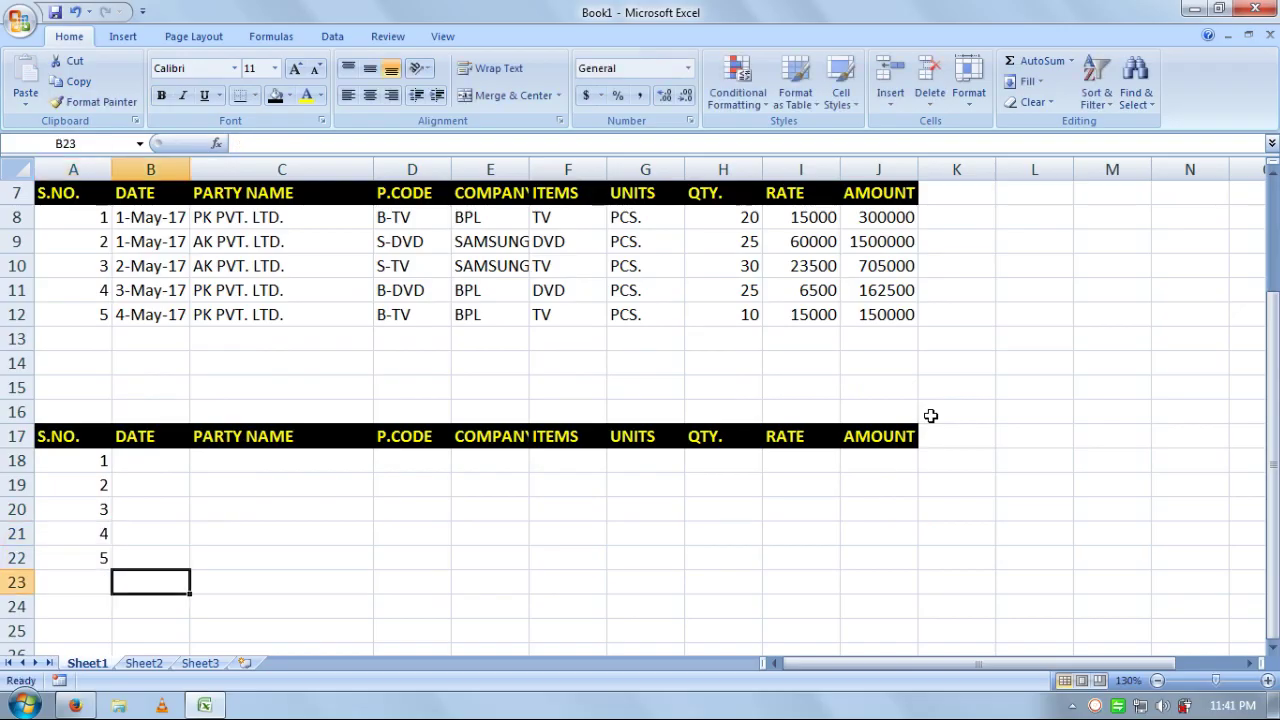
key("Up")
key("Up")
key("Up")
key("Up")
key("Up")
key("Up")
key("Down")
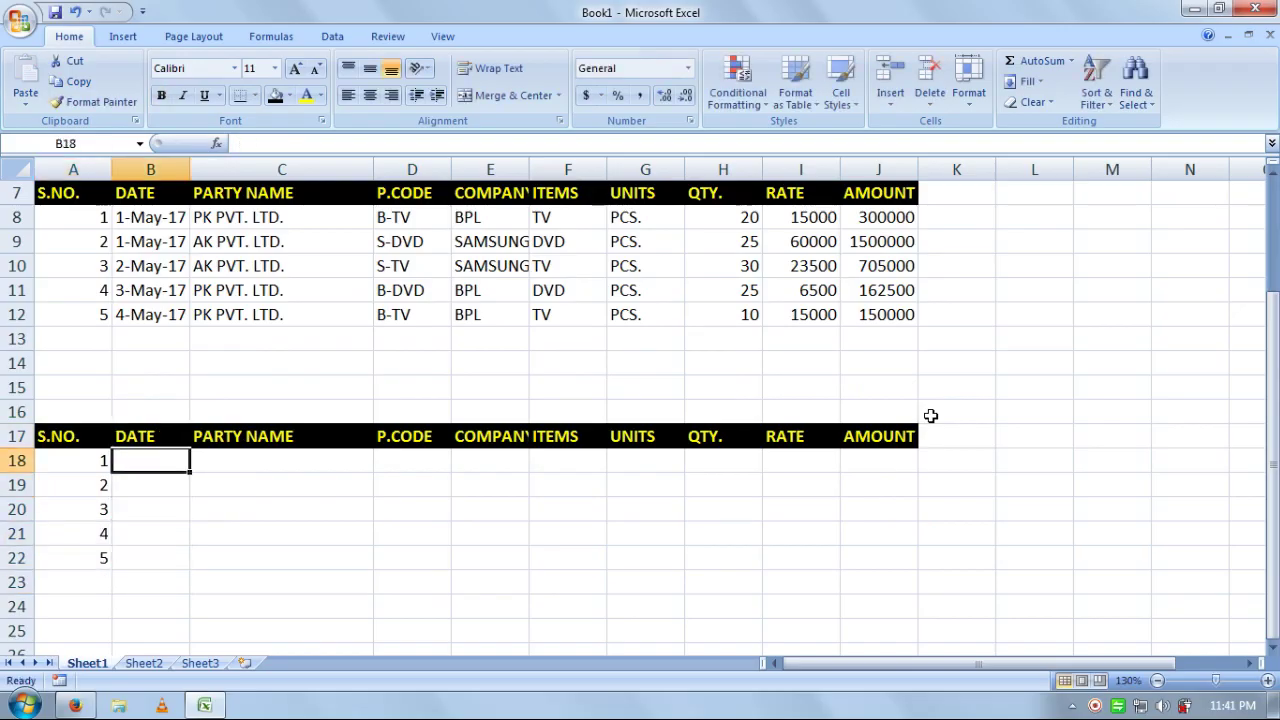
key("Up")
key("Up")
key("Up")
key("Up")
key("Up")
key("Up")
key("Up")
key("Up")
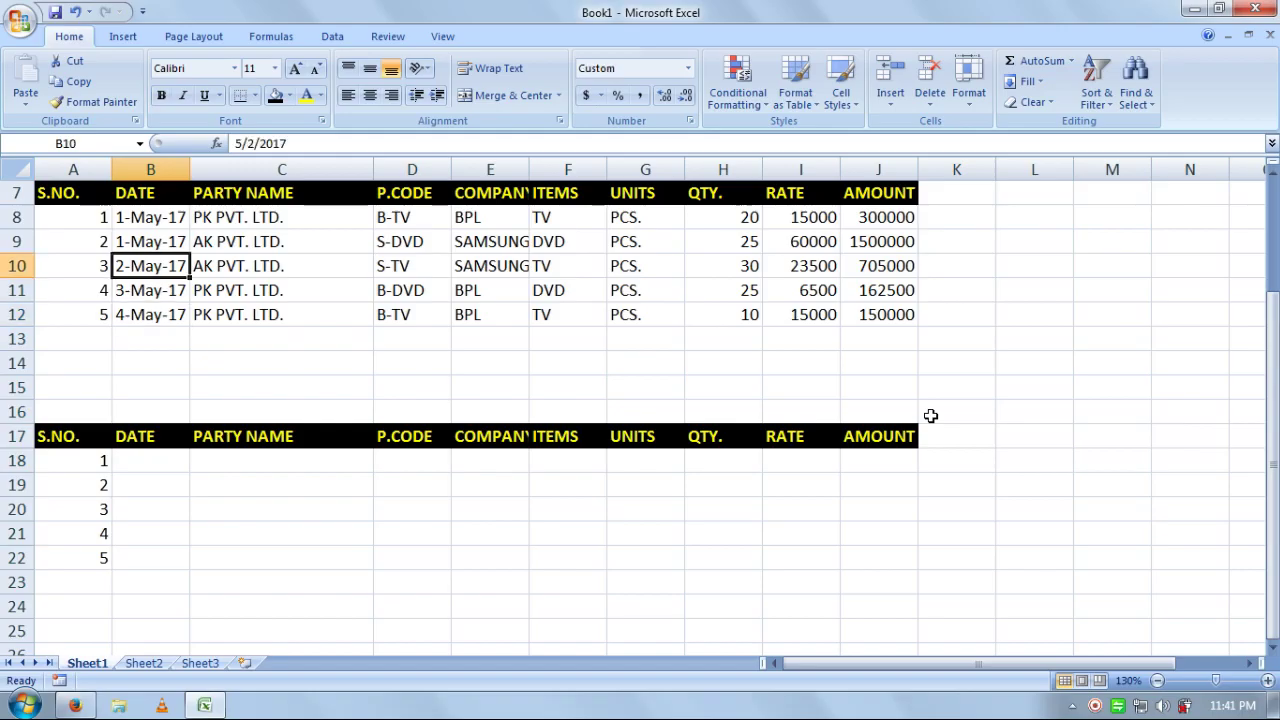
key("Up")
key("Up")
key("Down")
key("Down")
key("Down")
key("Down")
key("Down")
key("Down")
key("Down")
key("Down")
key("Down")
key("Down")
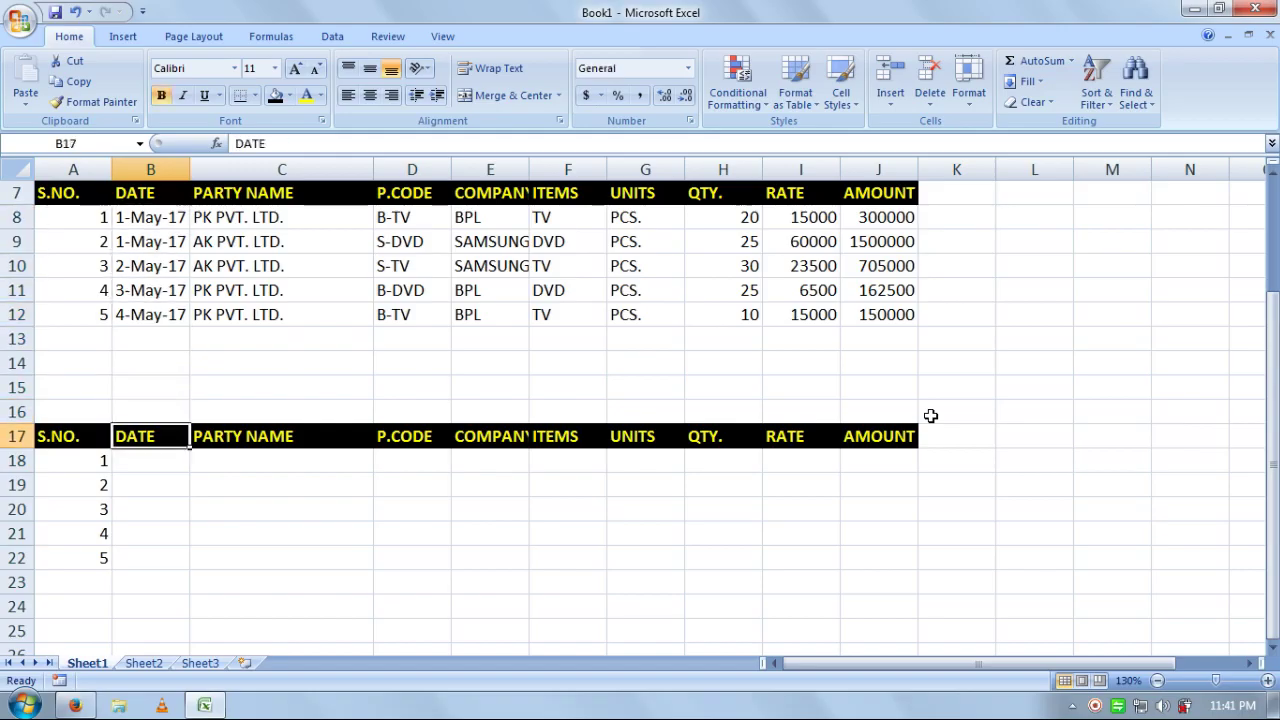
- Enter the date 2-MAY-2017 in B18 and the party name SK PVT. LTD. in C18
type("2-MA")
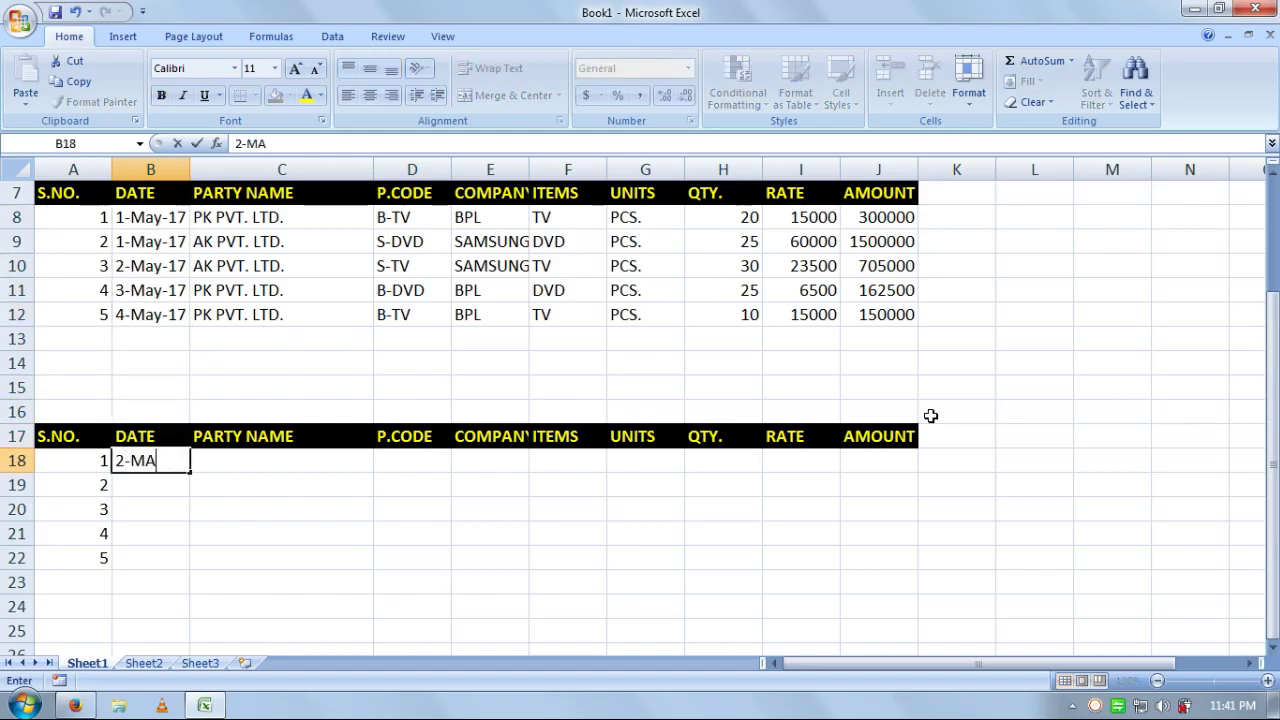
type("Y-2017")
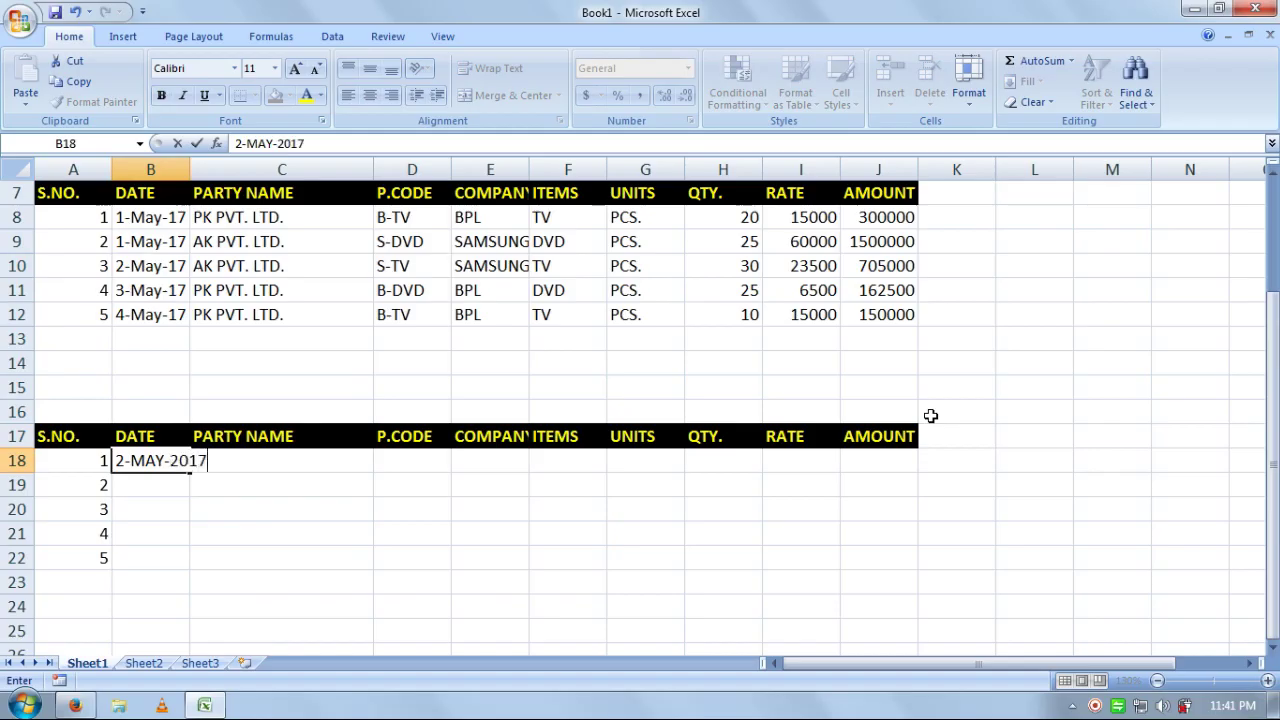
key("Tab")
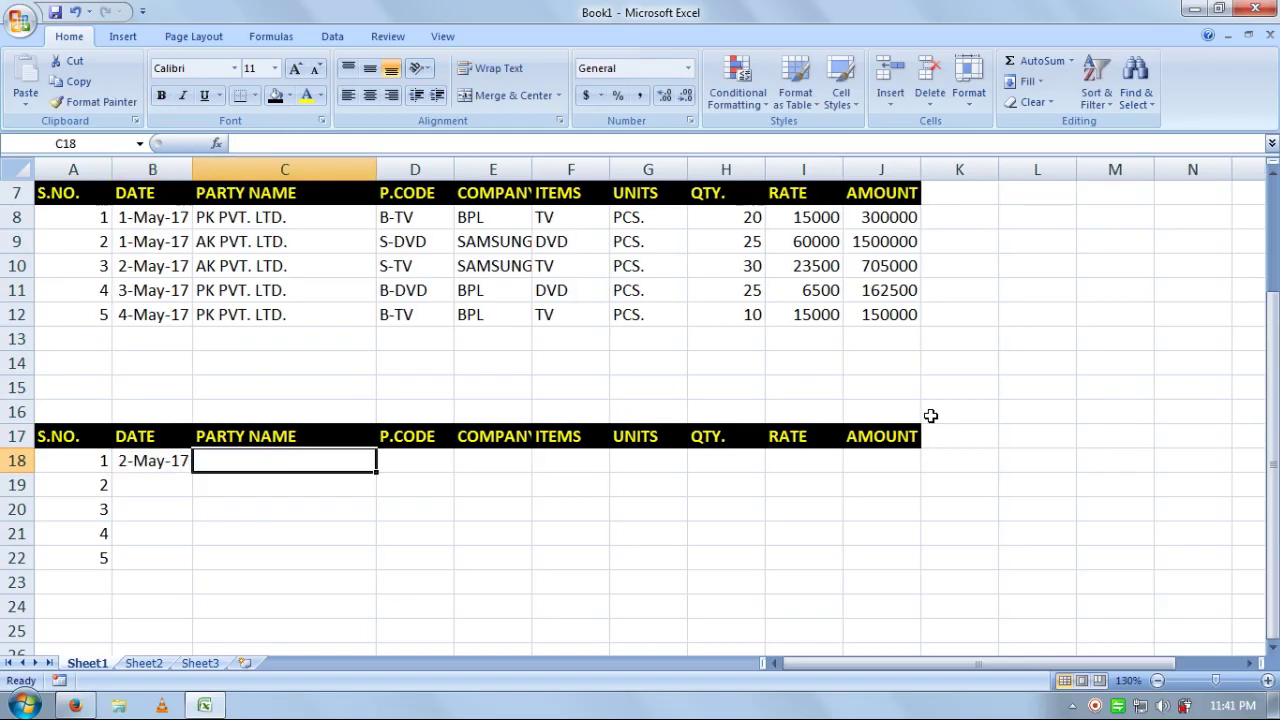
type("SK")
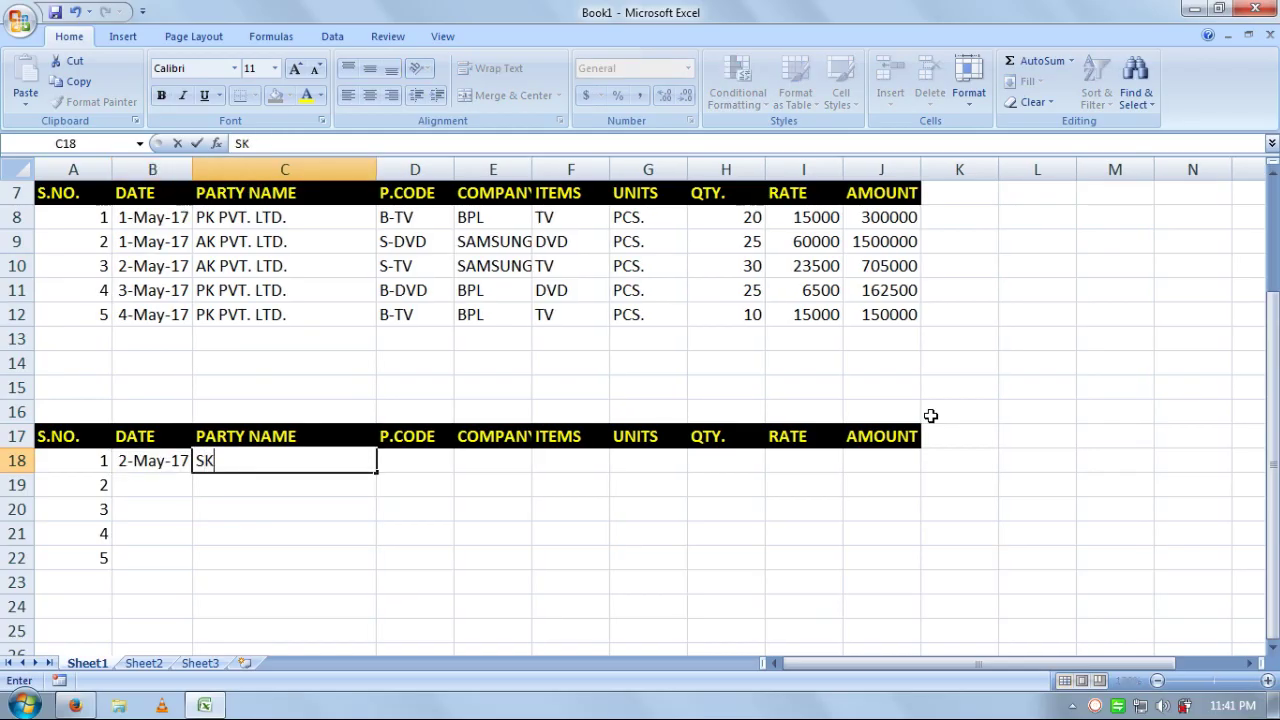
type(" PVT. LTD")
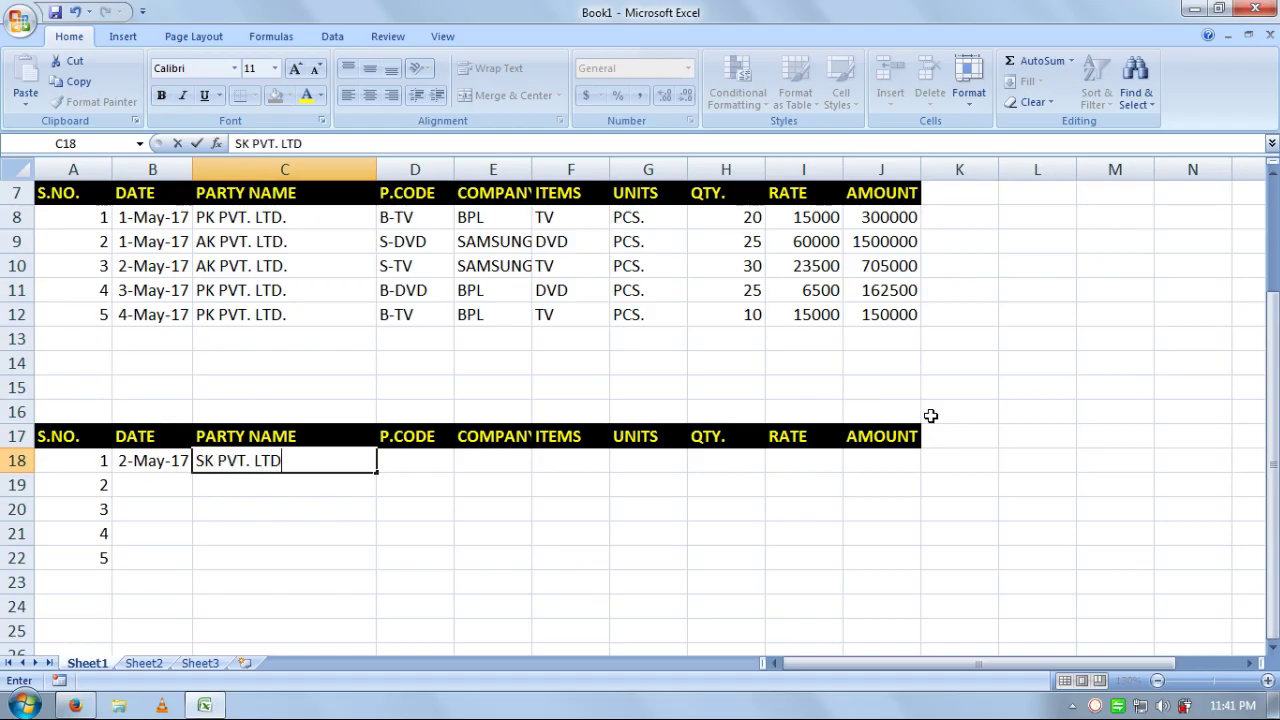
type(".")
key("Tab")
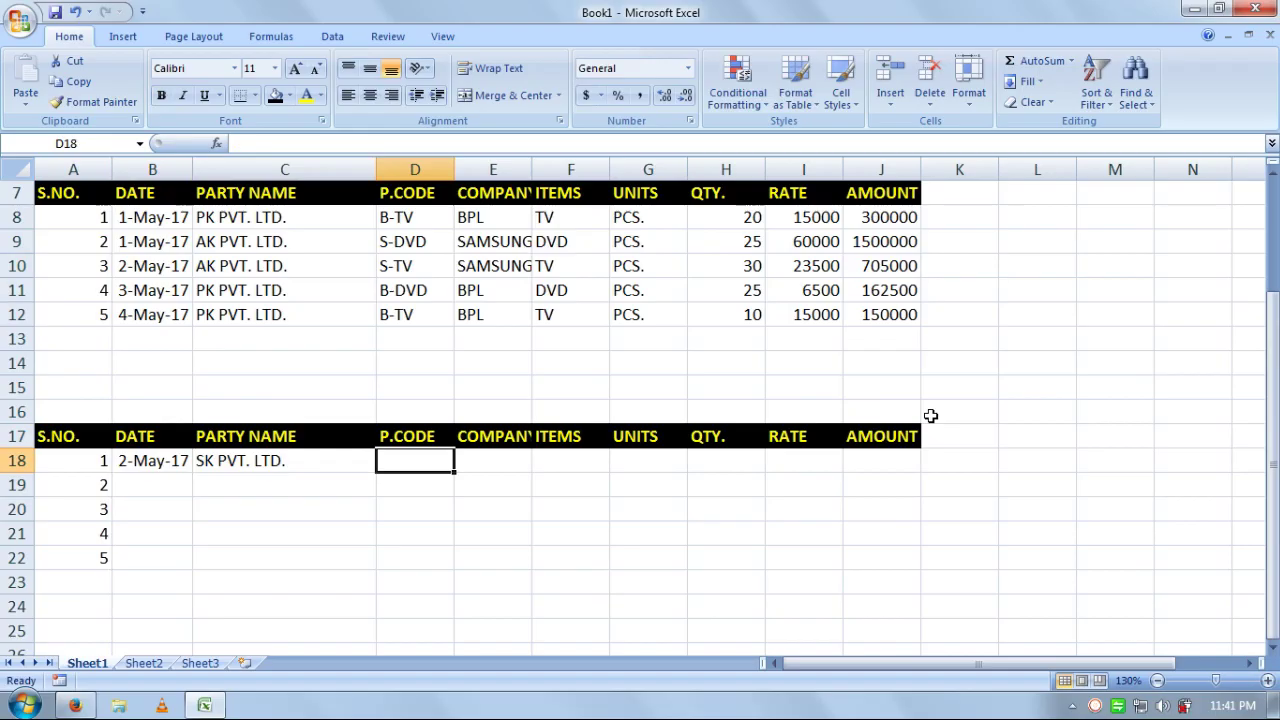
- Fill in row 18 with the product code B-TV, the company BPL and the item TV
type("B-")
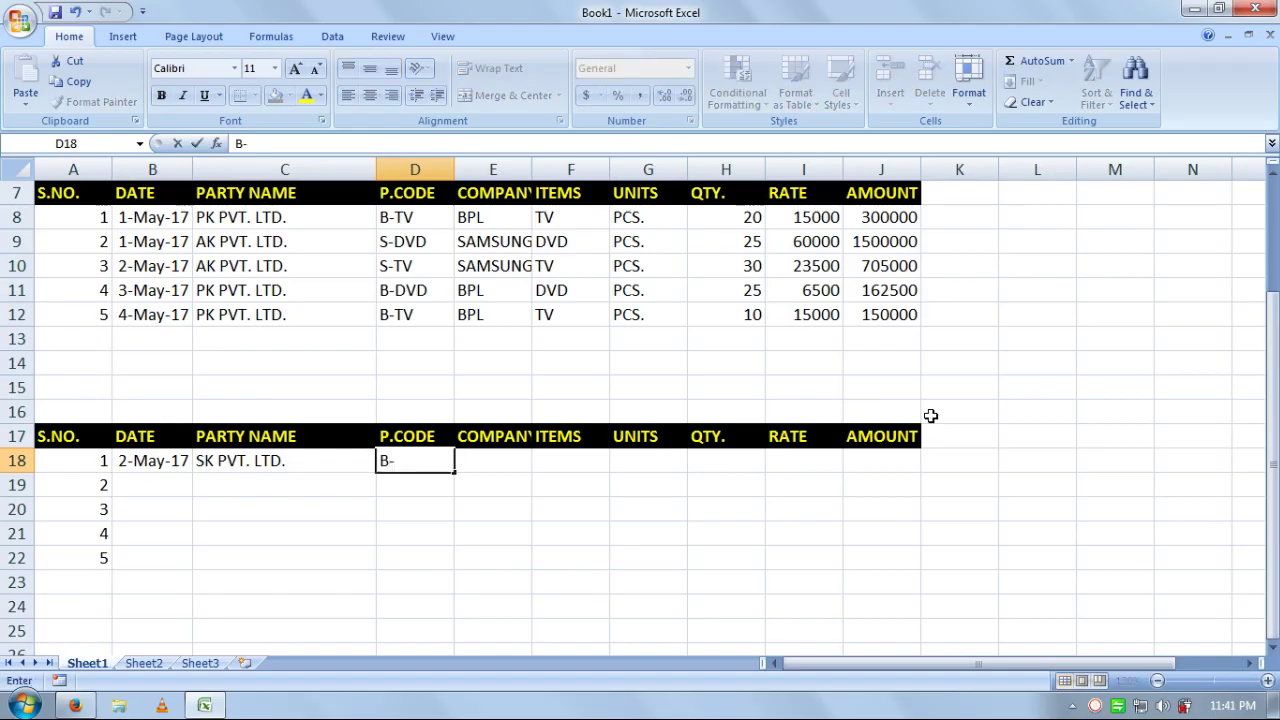
type("TV")
key("Tab")
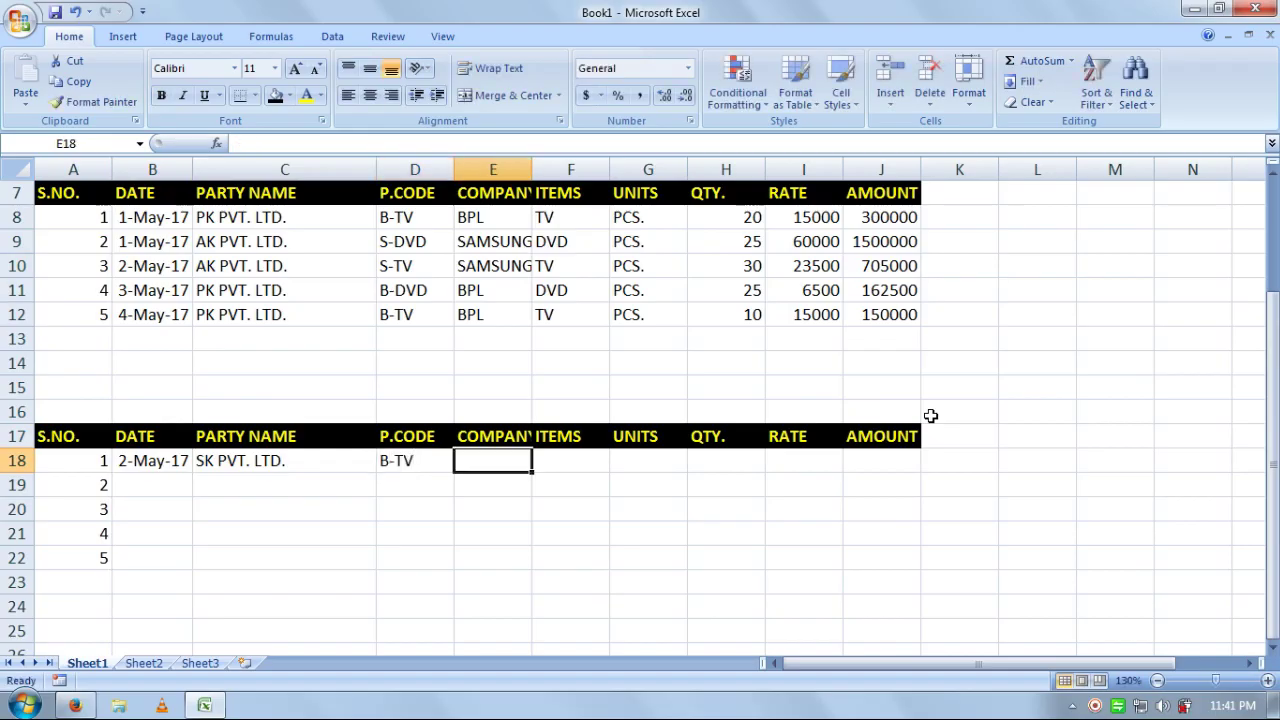
type("BPL")
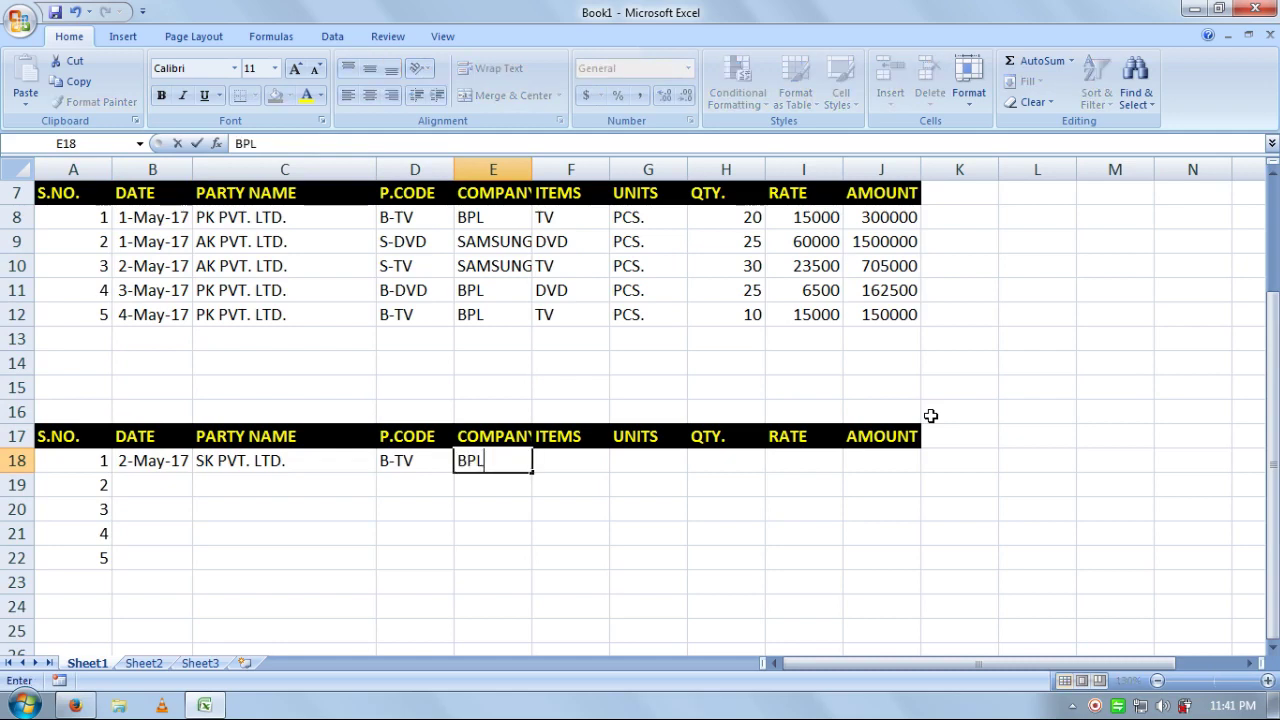
key("Tab")
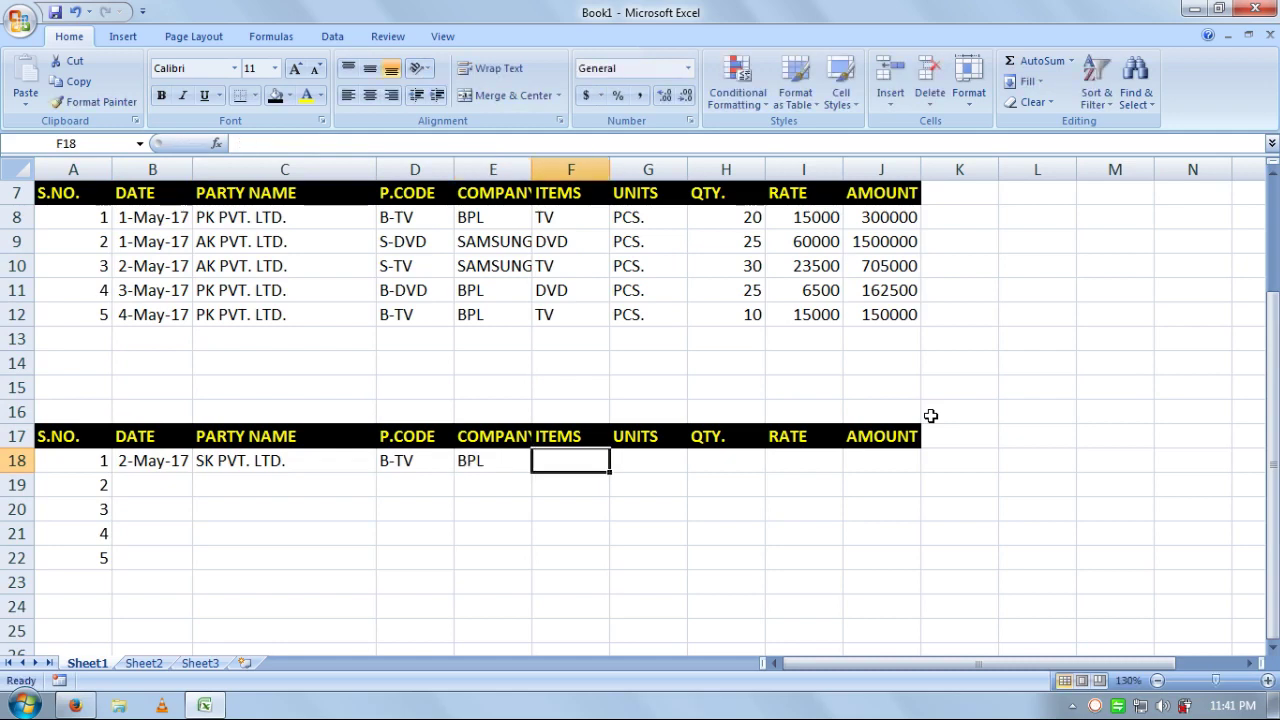
type("TV")
key("Tab")
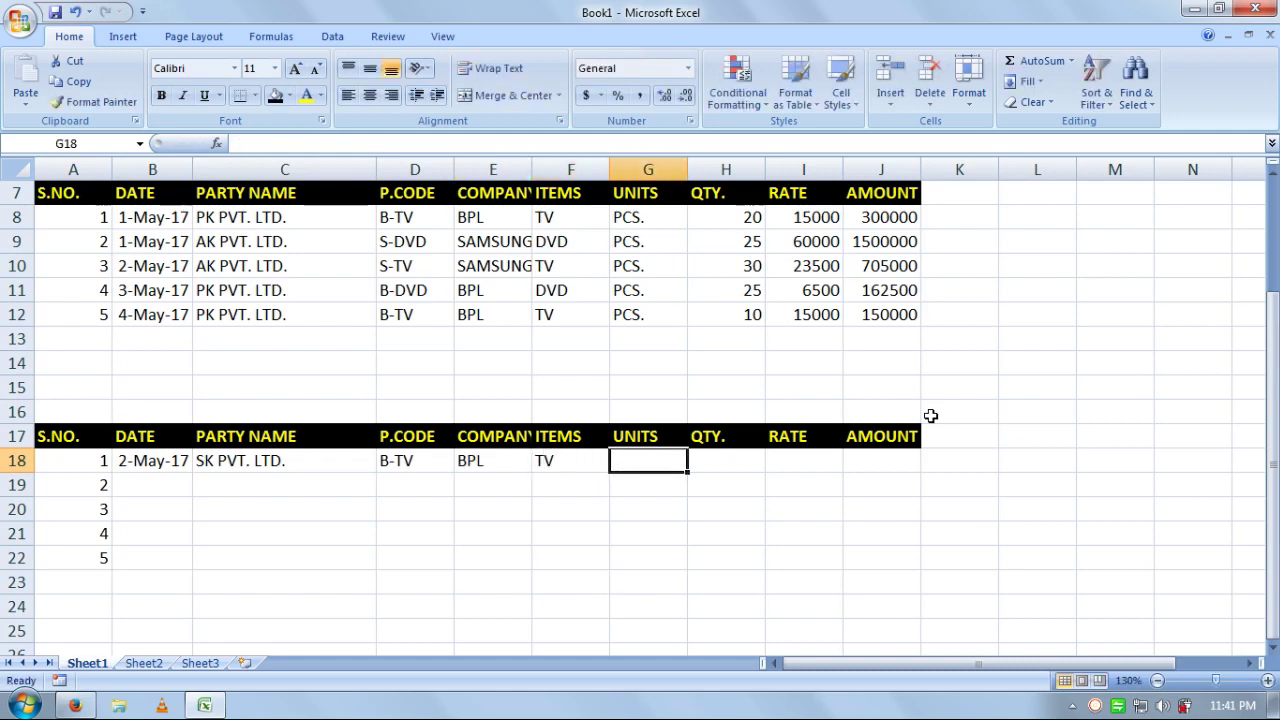
- Enter the units PCS. in G18 and the quantity 7 in H18
type("PCS.")
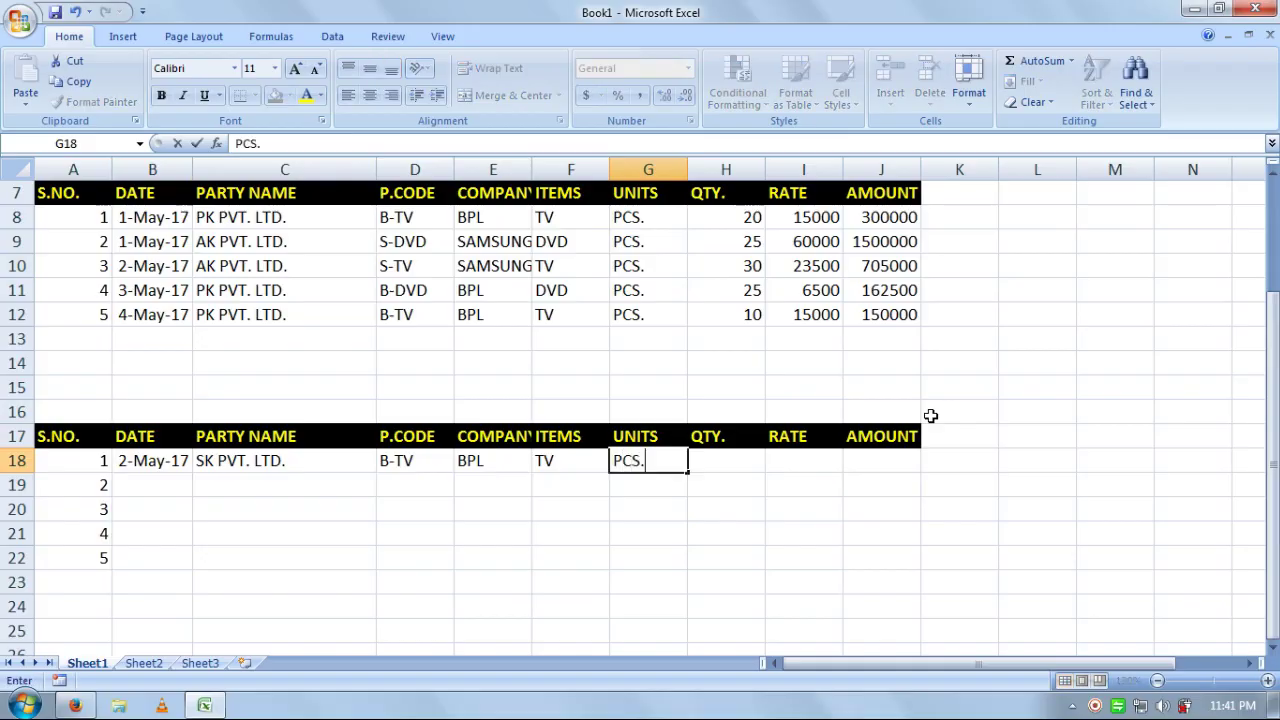
key("Tab")
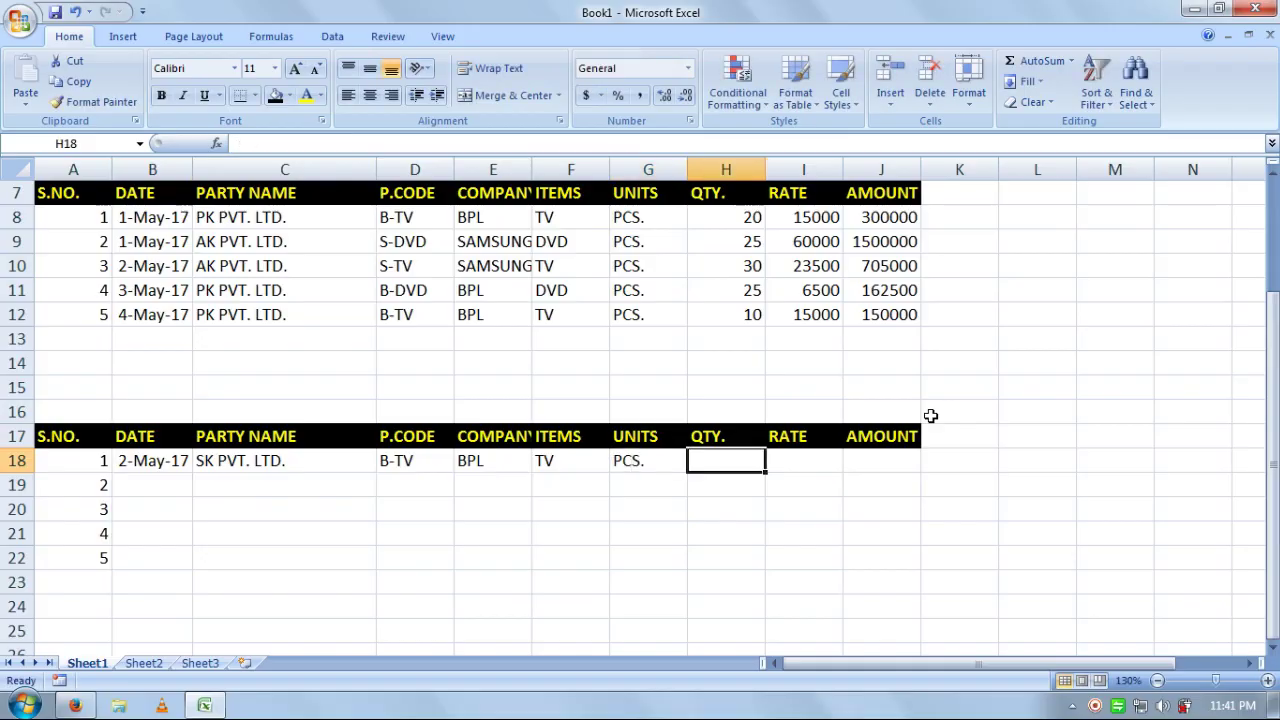
type("7")
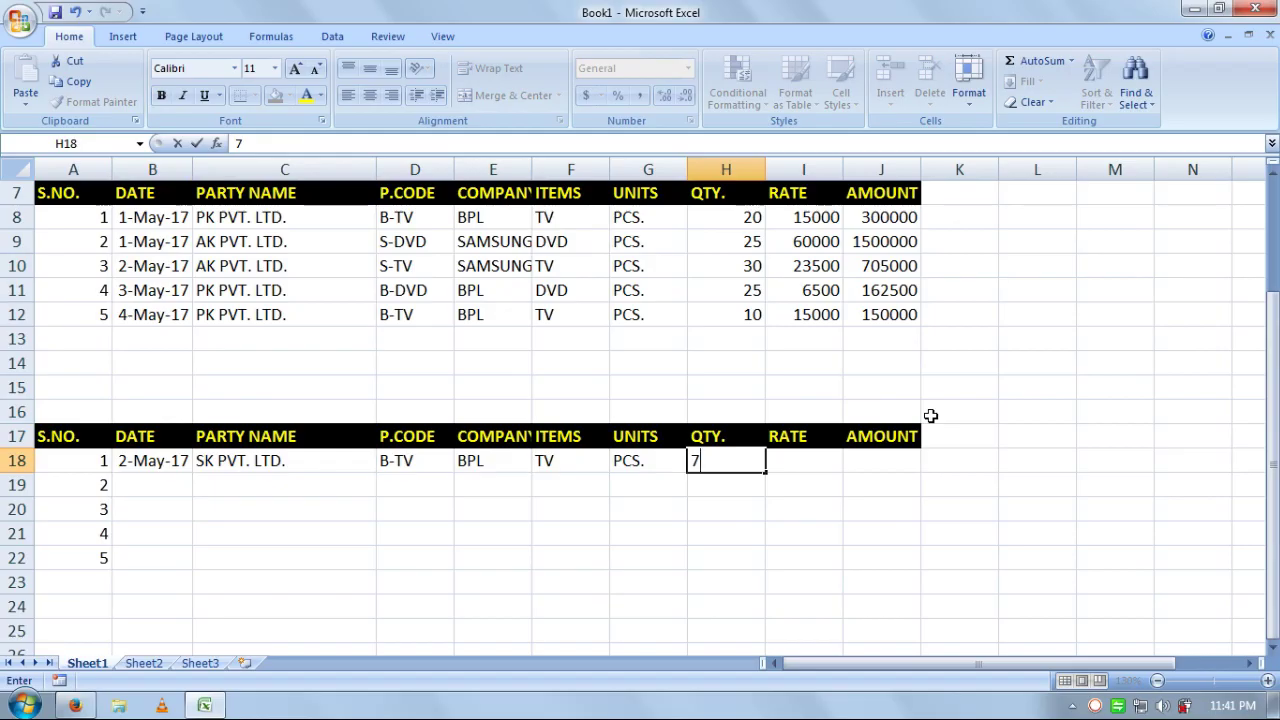
key("Tab")
- Enter the rate 16000 in I18 for the second table's first transaction
key("Up")
key("Up")
key("Up")
key("Up")
key("Up")
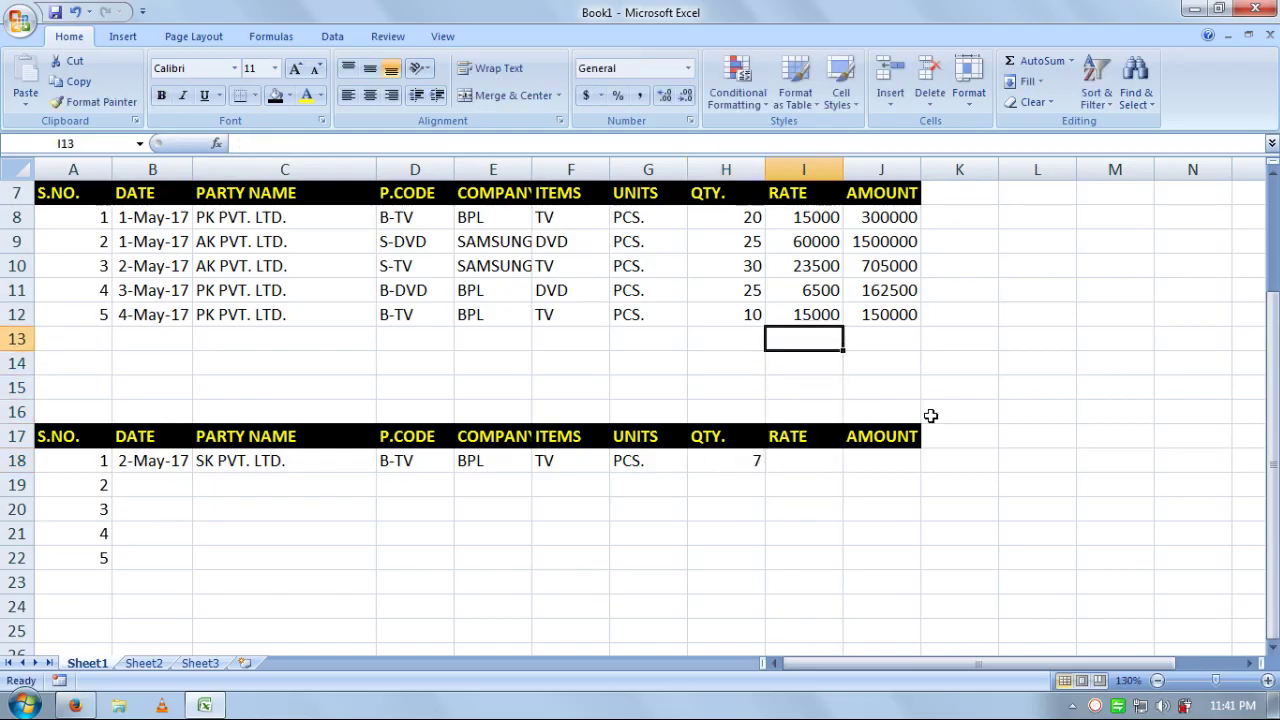
key("Down")
key("Down")
key("Down")
key("Down")
key("Down")
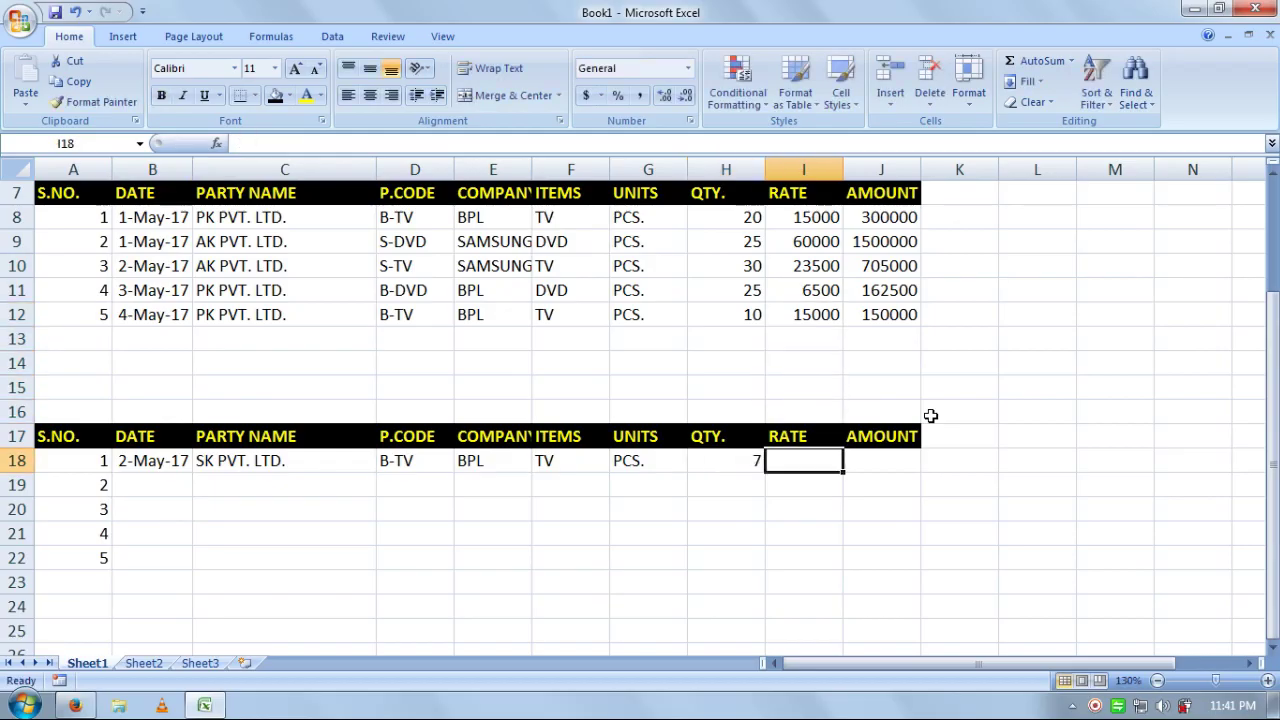
type("16000")
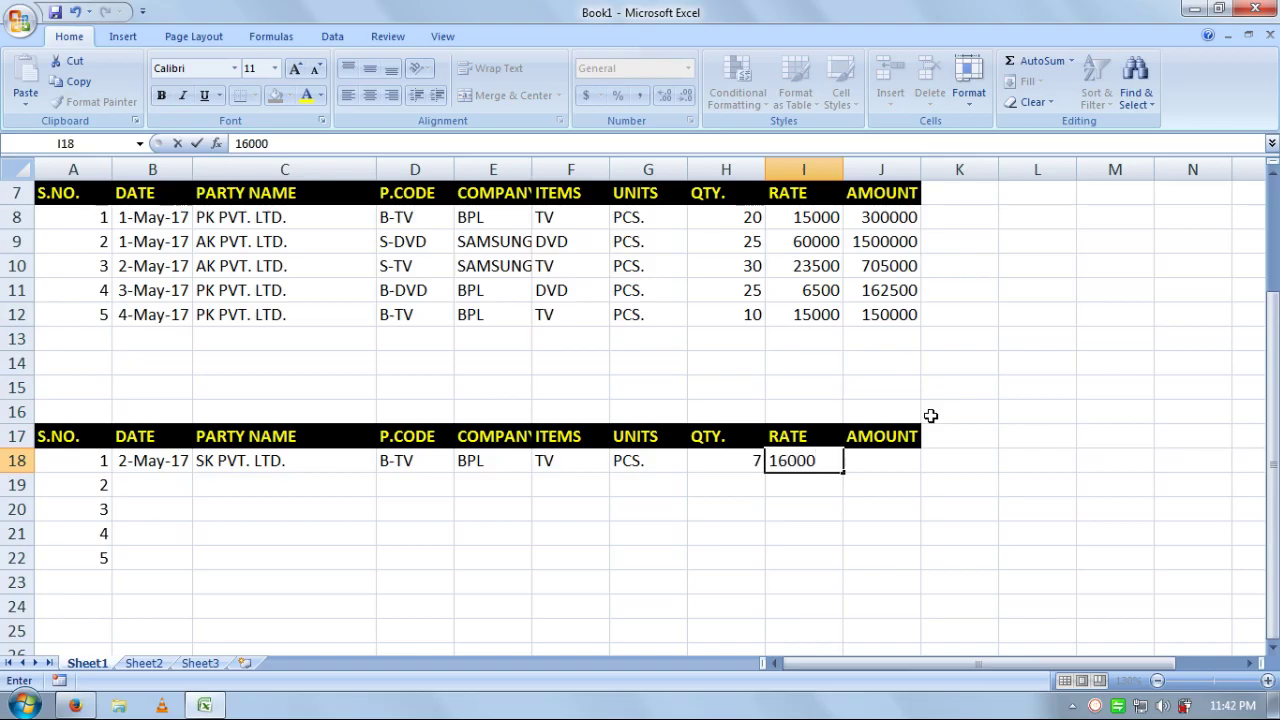
key("Return")
- Fill the date from B18 down into B19 and enter the party name RK PVT. LTD. in C19
key("Left")
key("Left")
key("Left")
key("Left")
key("Left")
key("Left")
key("Left")
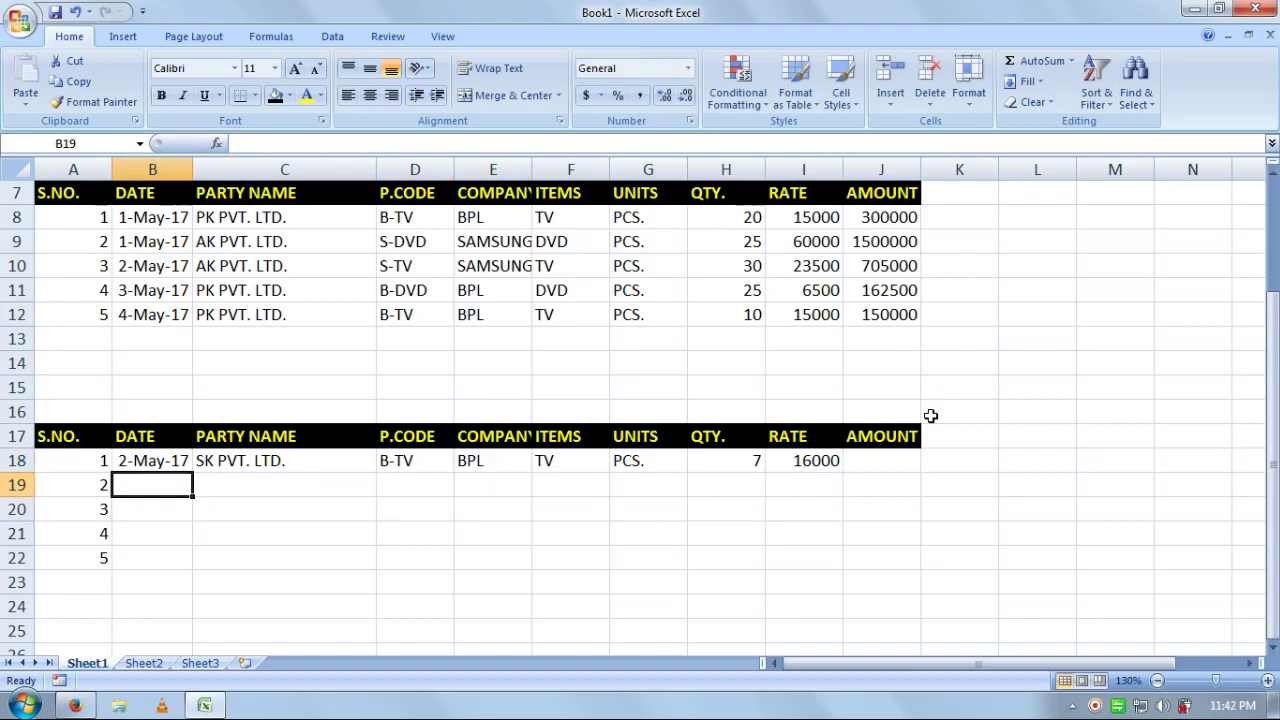
key("ctrl+d")
key("Right")
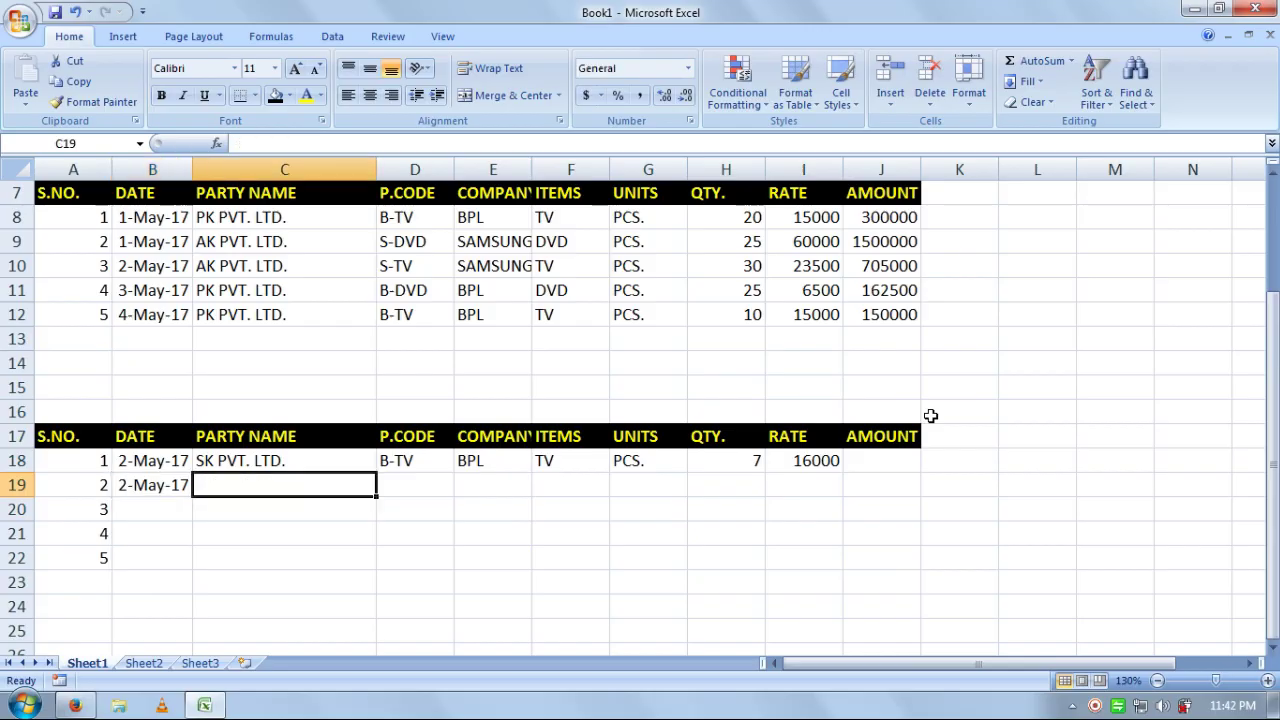
type("RK")
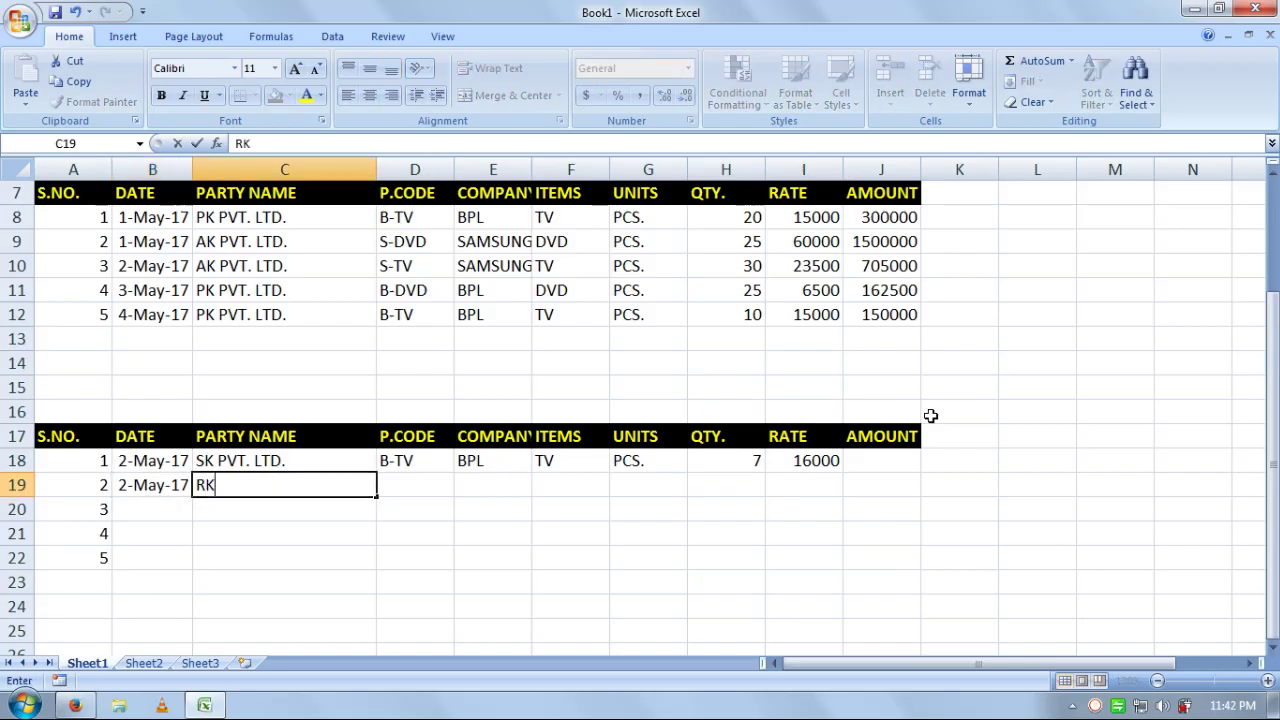
type(" PVT. LTD.")
key("Right")
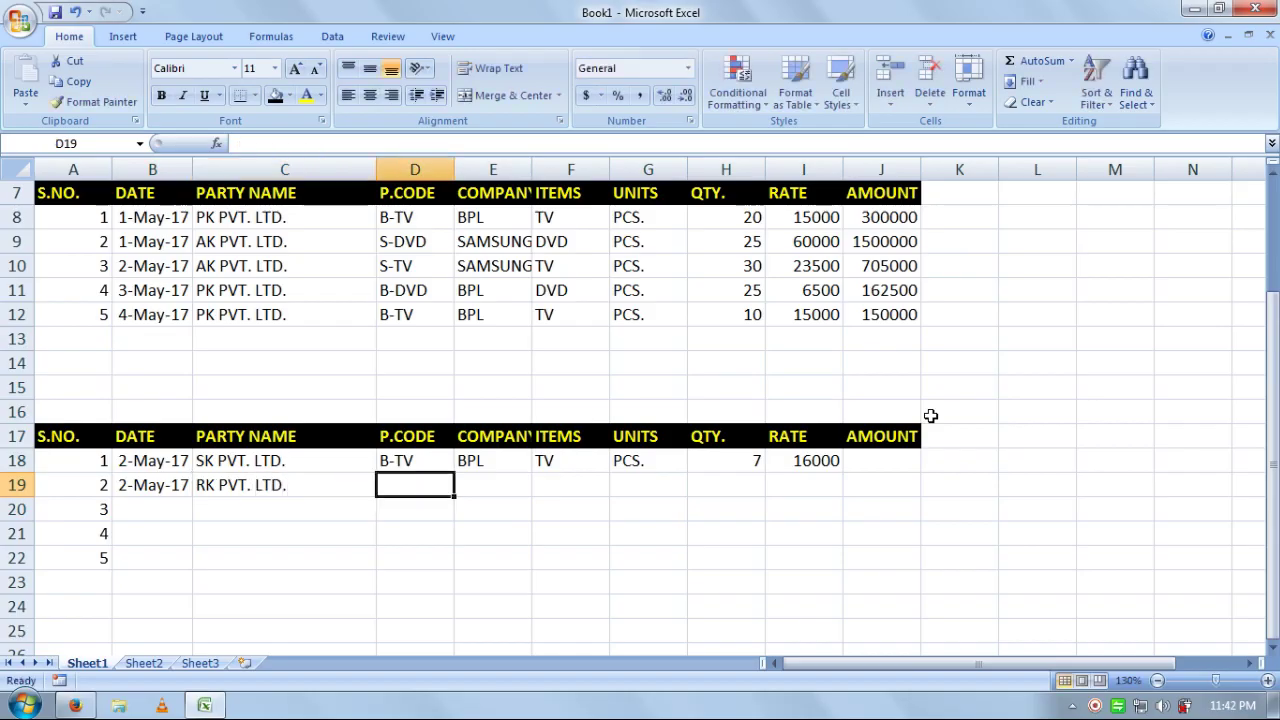
- Fill in row 19 with the product code S-DVD, the company SAMSUNG and the item DVD
type("S-")
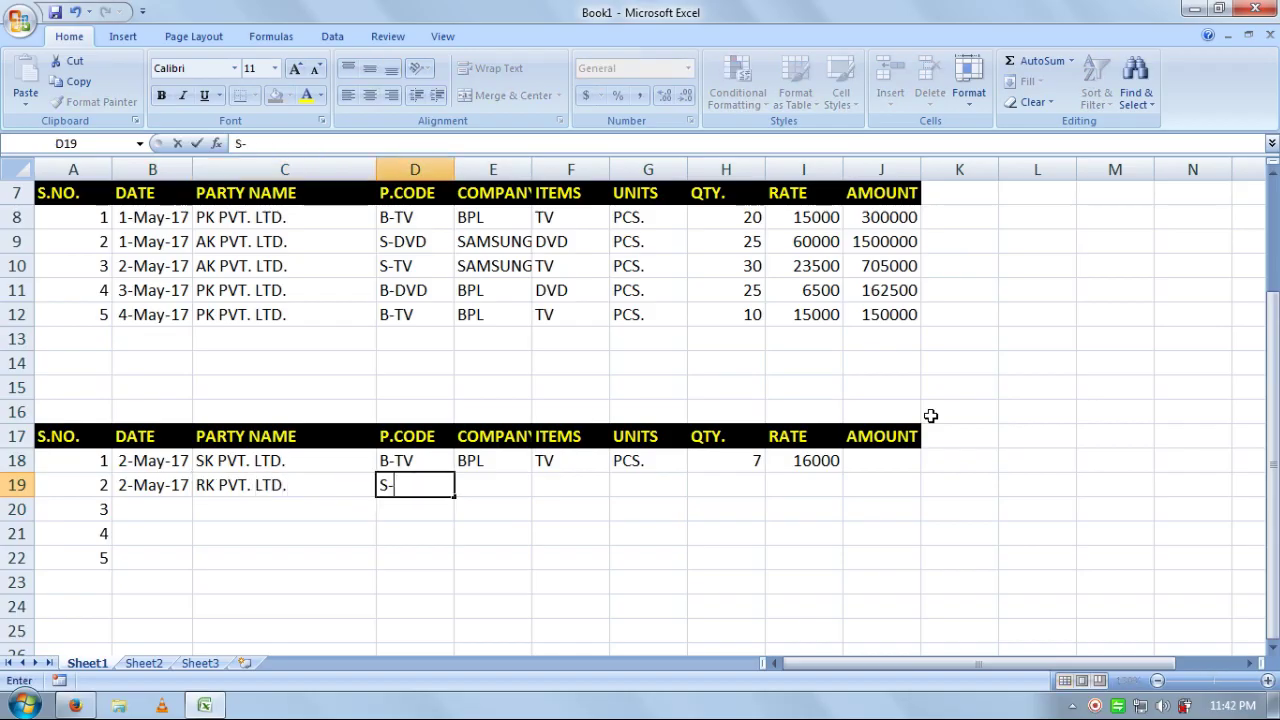
type("DE")
key("BackSpace")
type("VD")
key("Right")
type("S")
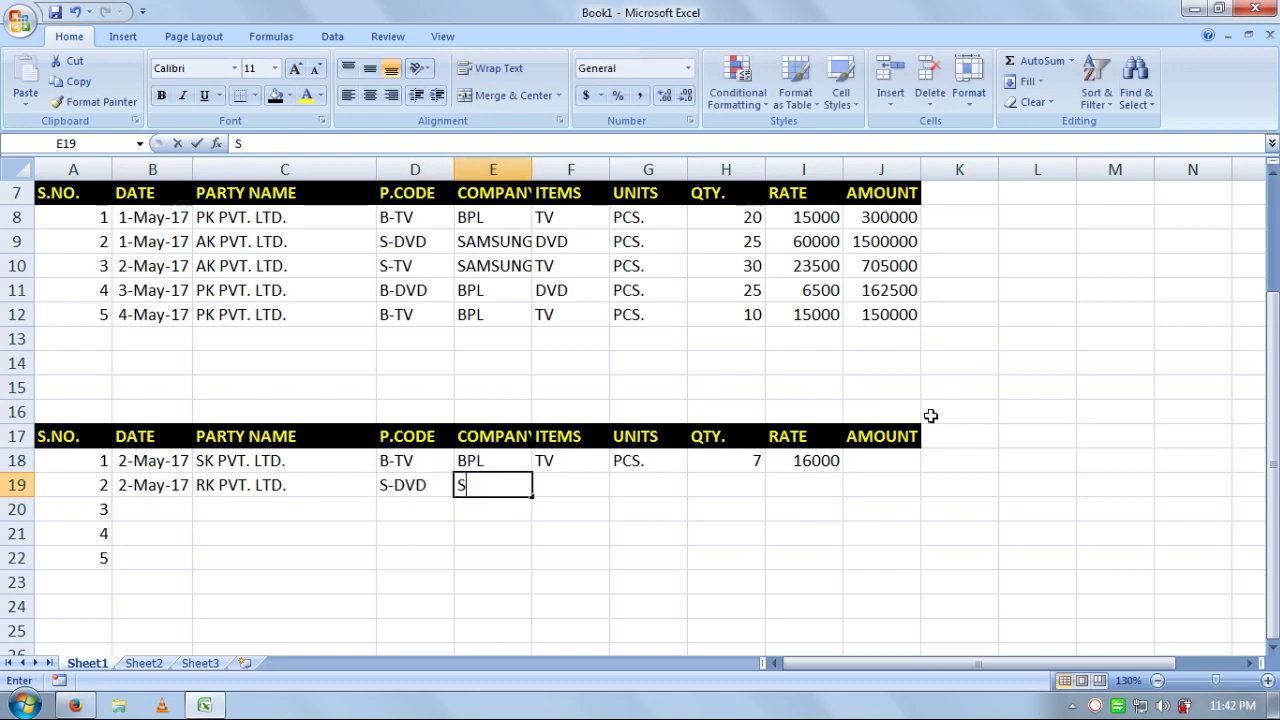
type("AMSUN")
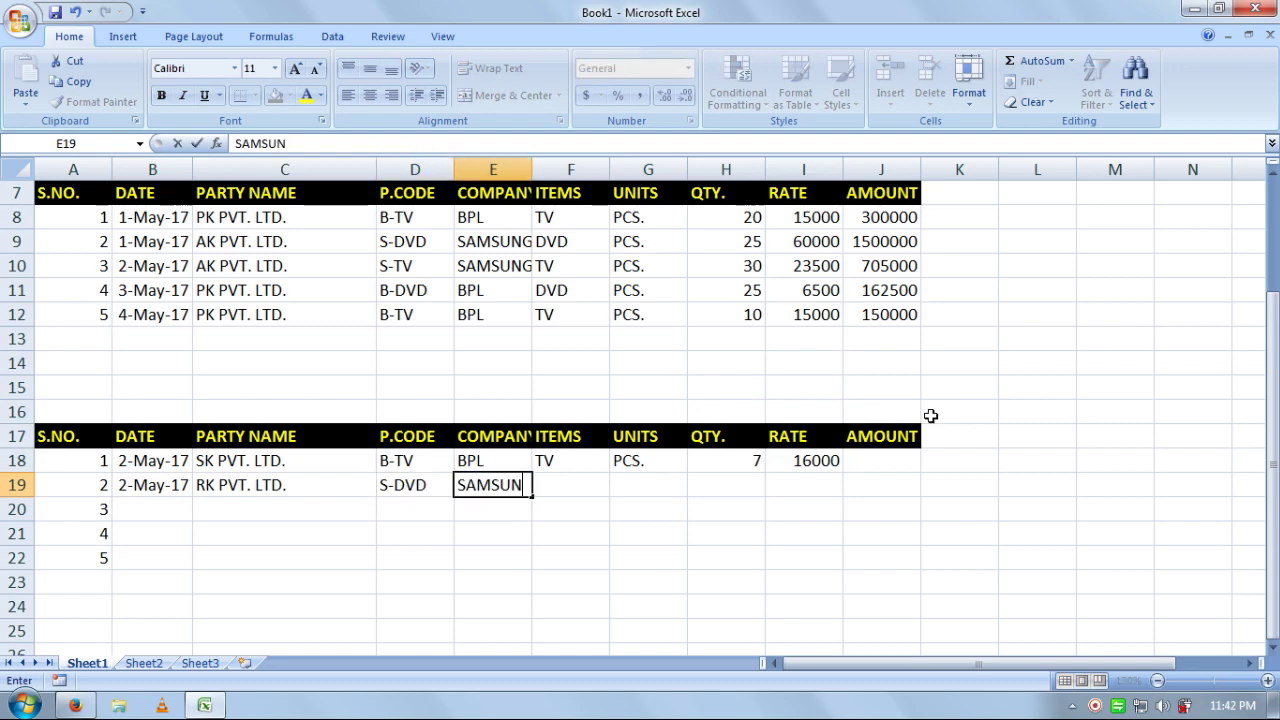
type("G")
key("Right")
type("DVD")
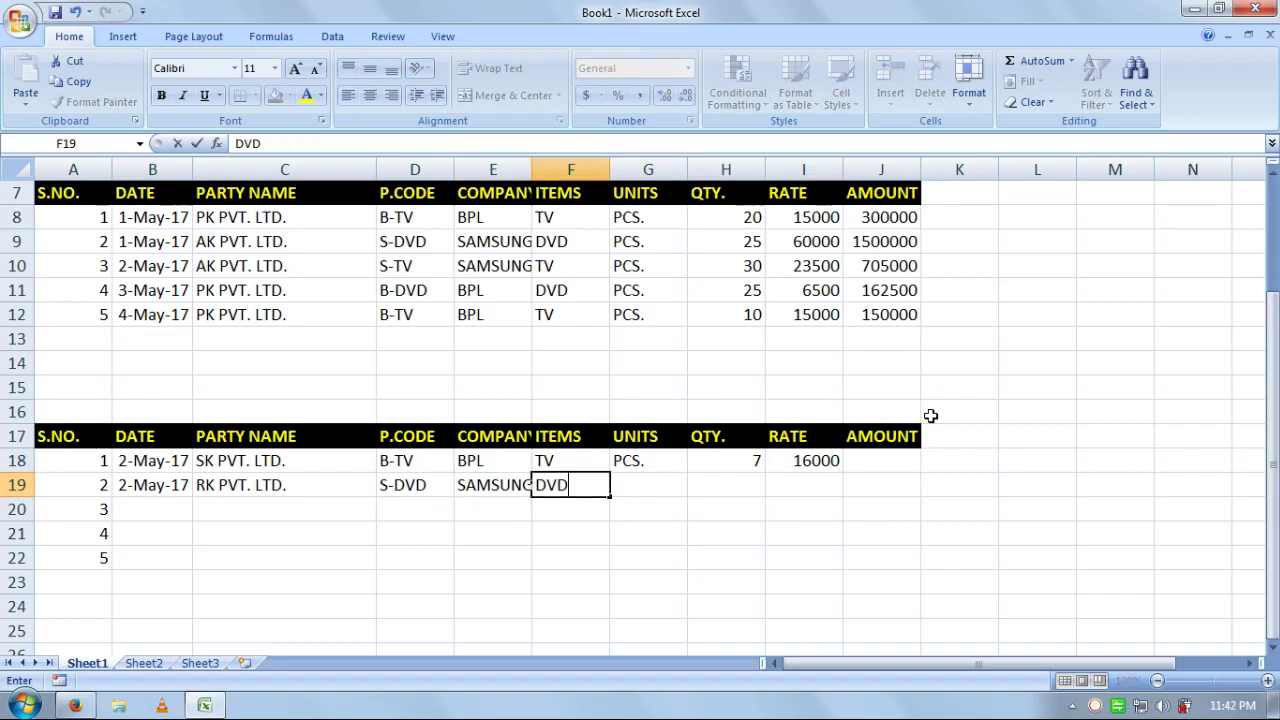
key("Right")
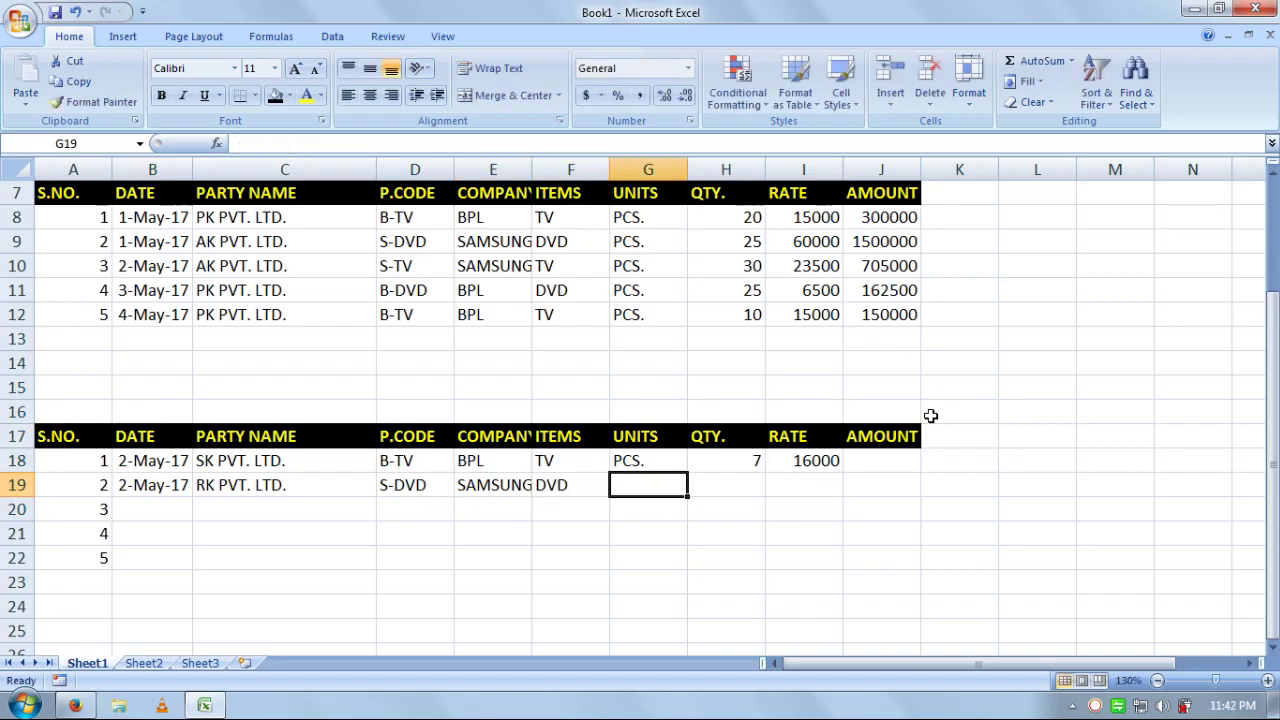
- Fill the units from G18 down into G19 and enter the quantity 3 in H19
key("ctrl+d")
key("Right")
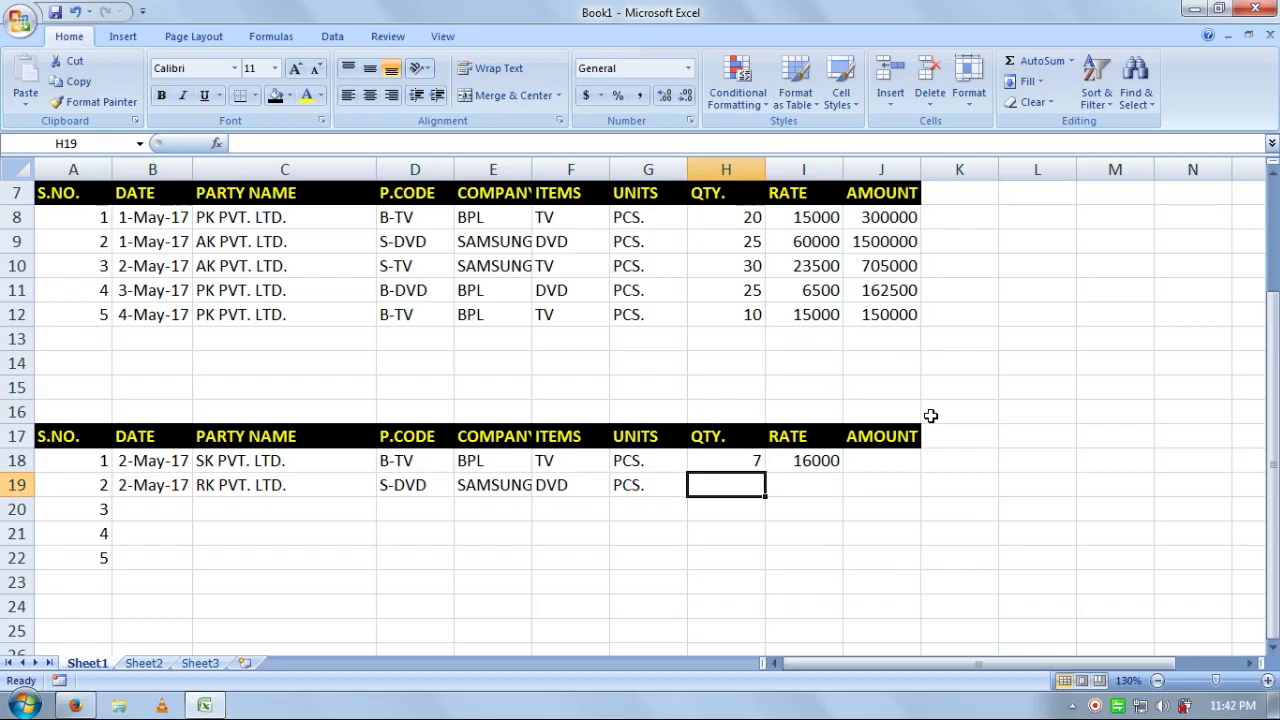
type("3")
key("Right")
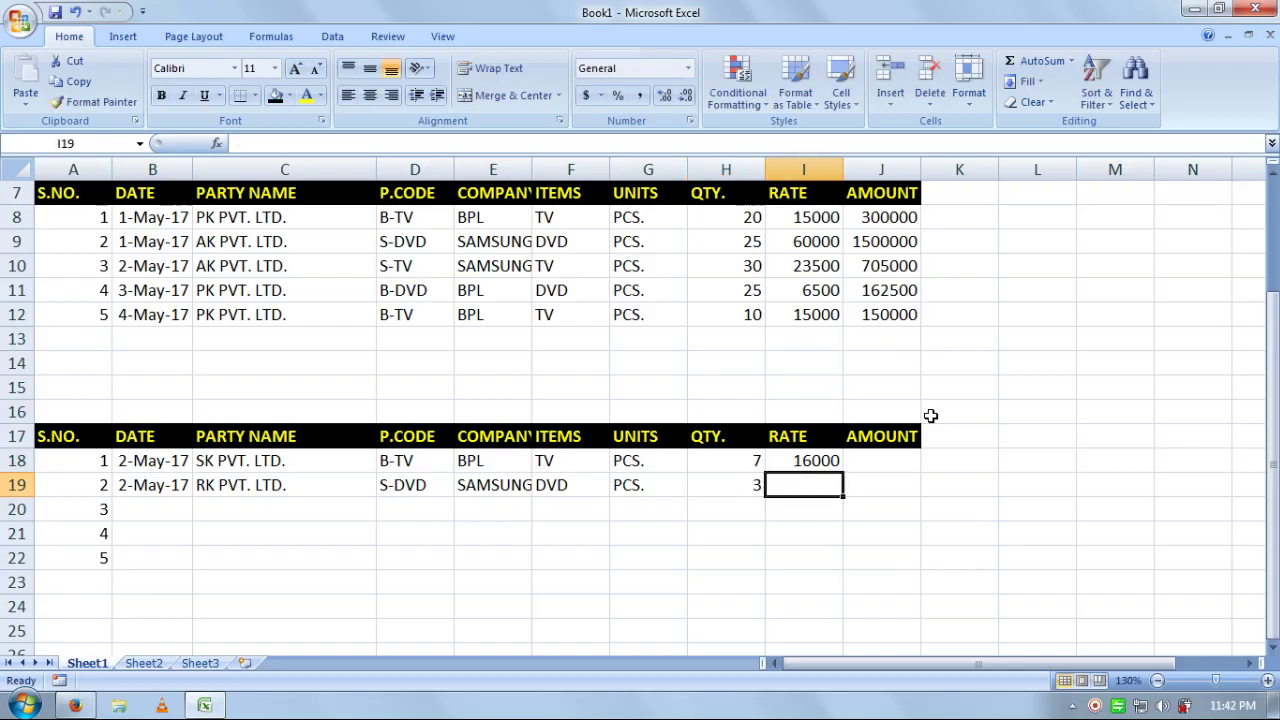
- Look up the rate of the S-DVD product in the first table
key("Up")
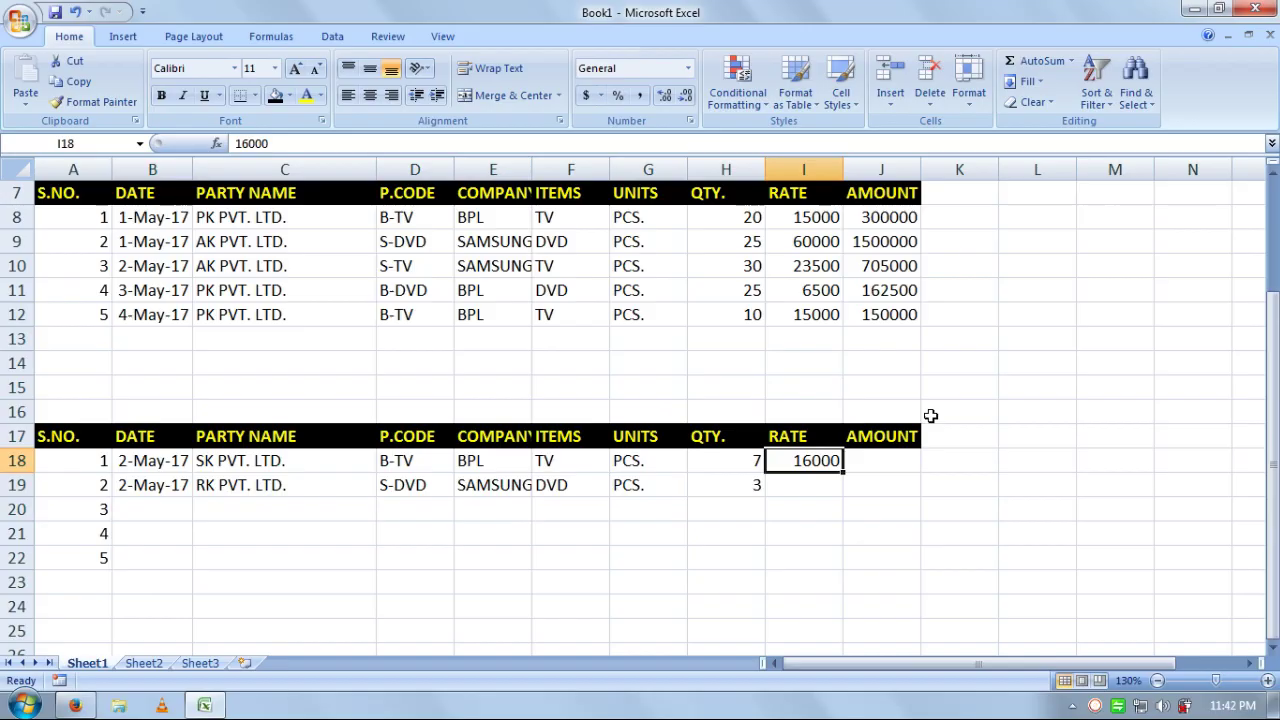
key("Up")
key("Up")
key("Up")
key("Up")
key("Up")
key("Up")
key("Up")
key("Left")
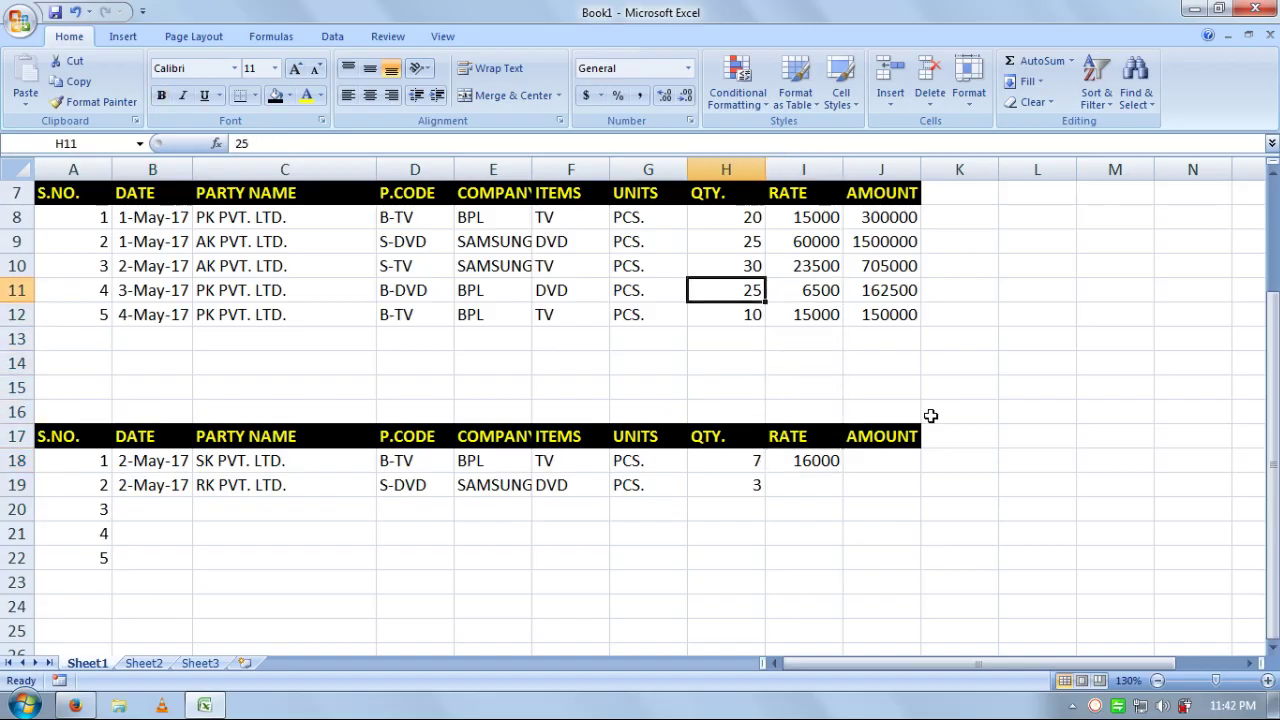
key("Left")
key("Left")
key("Left")
key("Up")
key("Up")
key("Right")
key("Right")
key("Right")
key("Right")
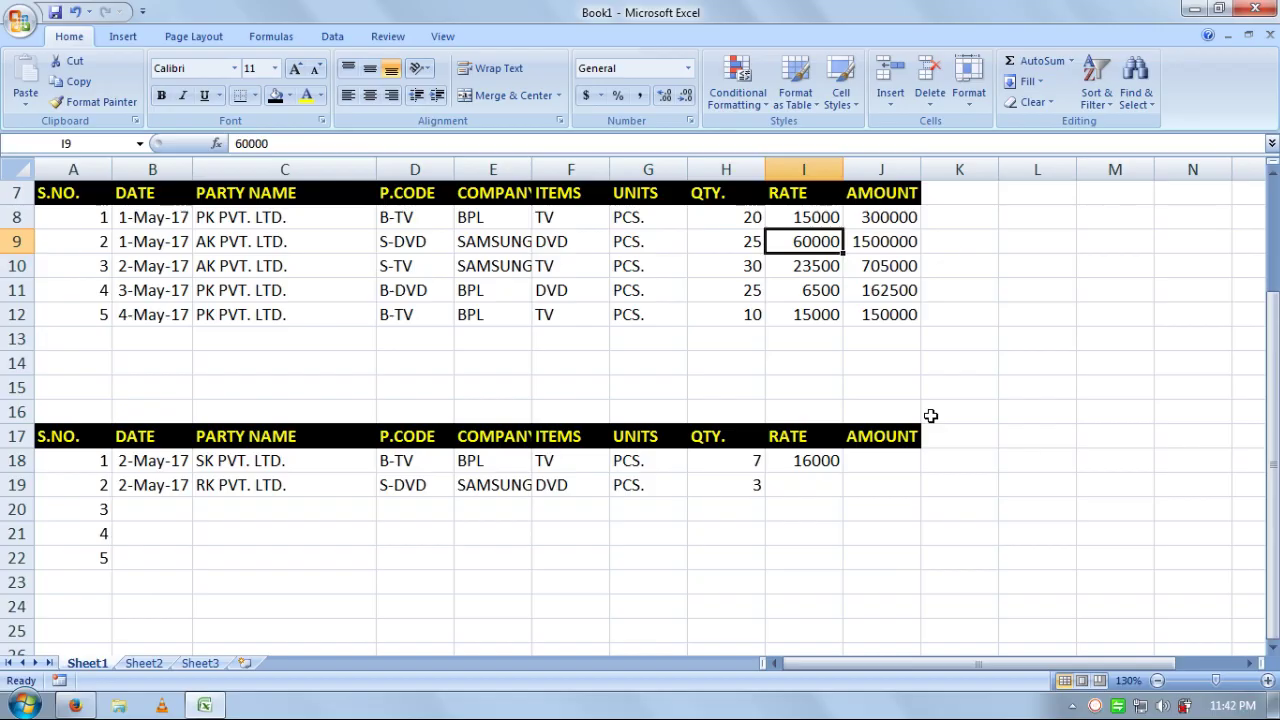
- Enter the rate 7000 in I19 for the S-DVD transaction in the second table
key("Down")
key("Down")
key("Down")
key("Down")
key("Down")
key("Down")
key("Down")
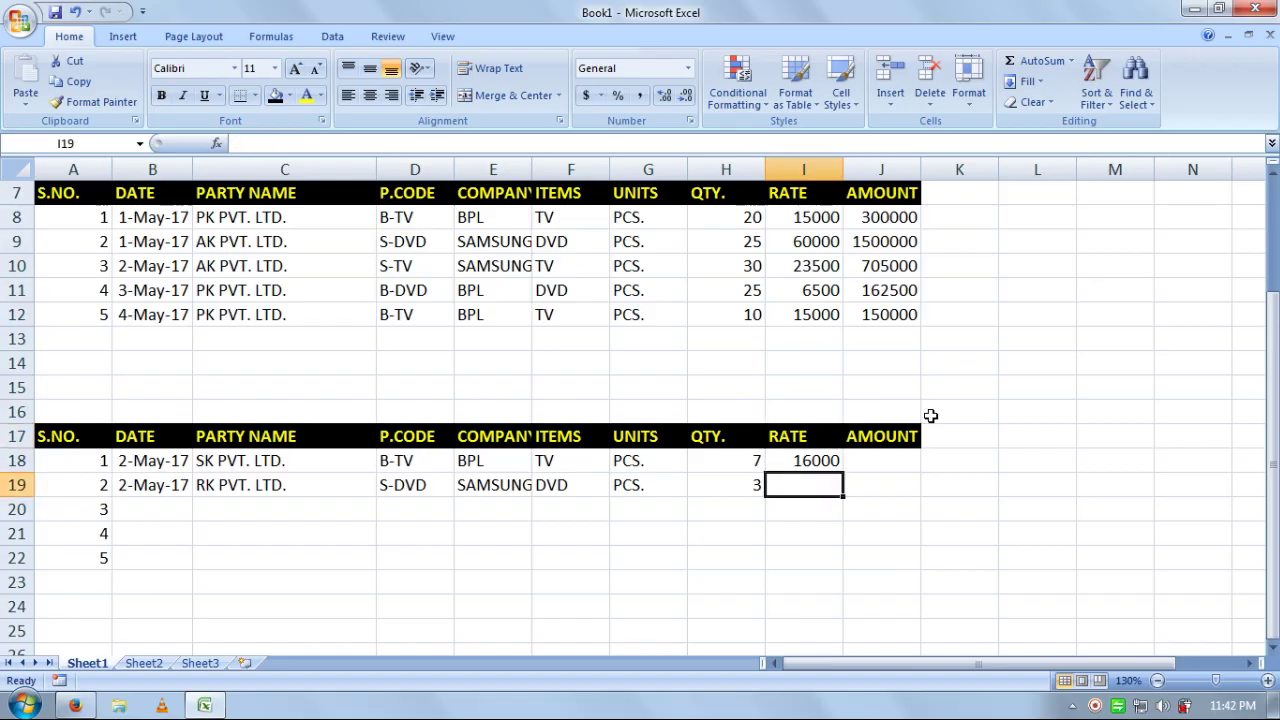
type("7000")
key("Return")
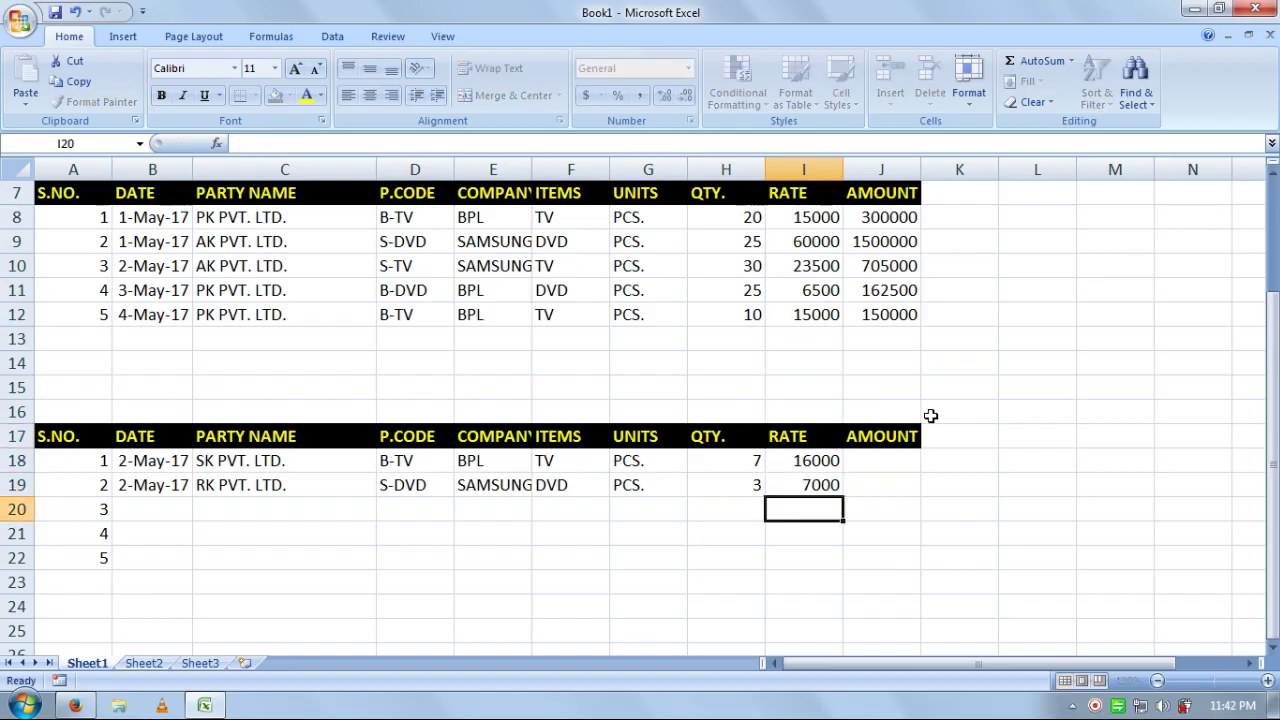
- Enter the date 3-MAY-2017 in B20 and the party name SK PVT. LTD. in C20
key("Left")
key("Left")
key("Left")
key("Left")
key("Left")
key("Left")
key("Left")
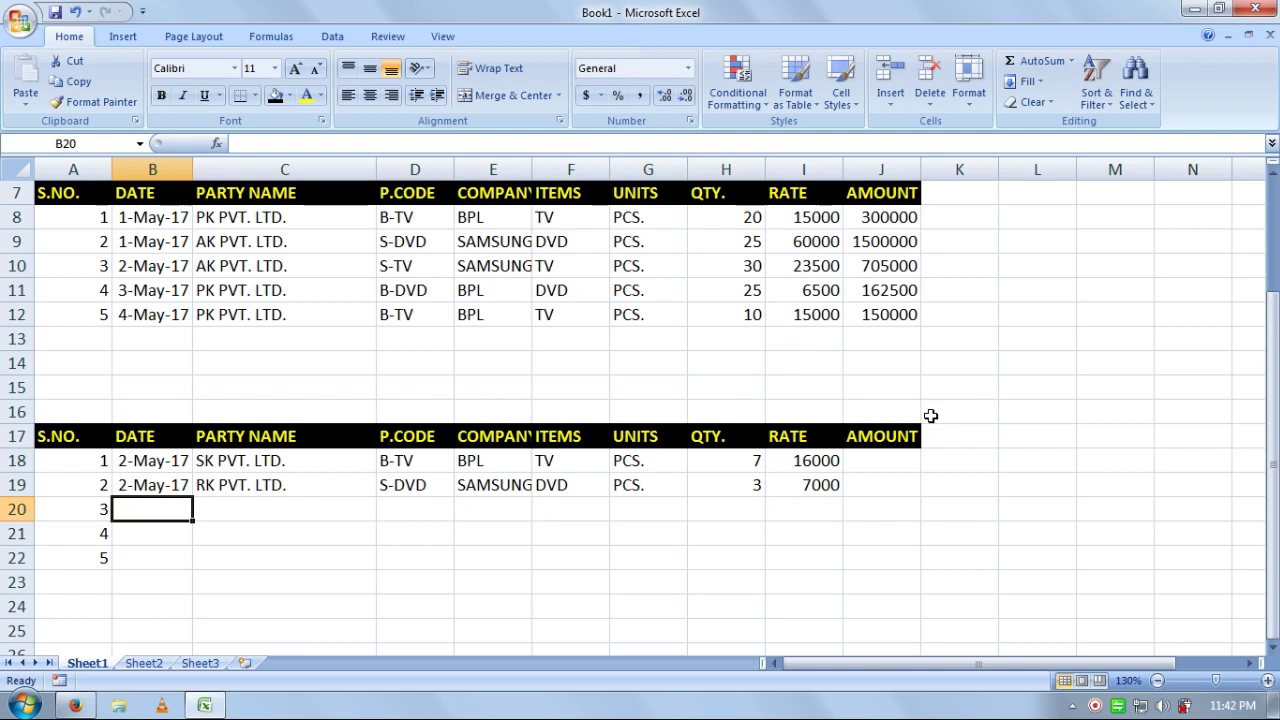
type("3-M")
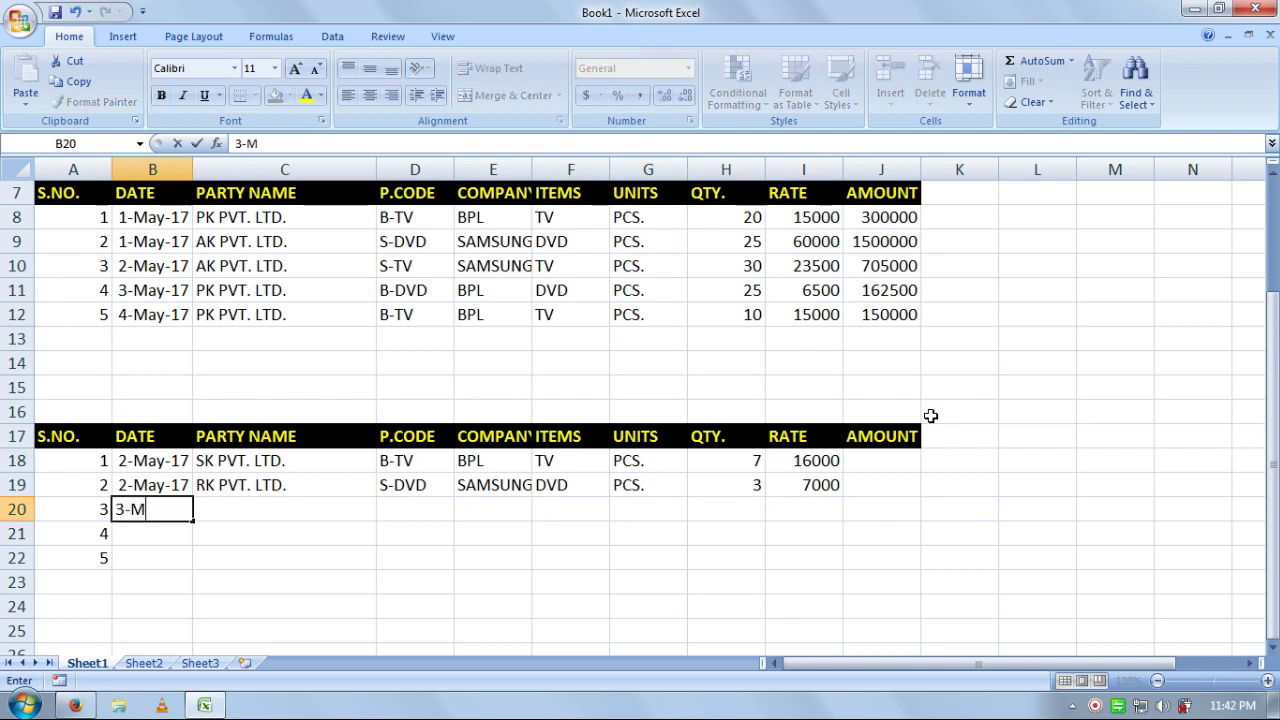
type("SAY-2017")
key("Tab")
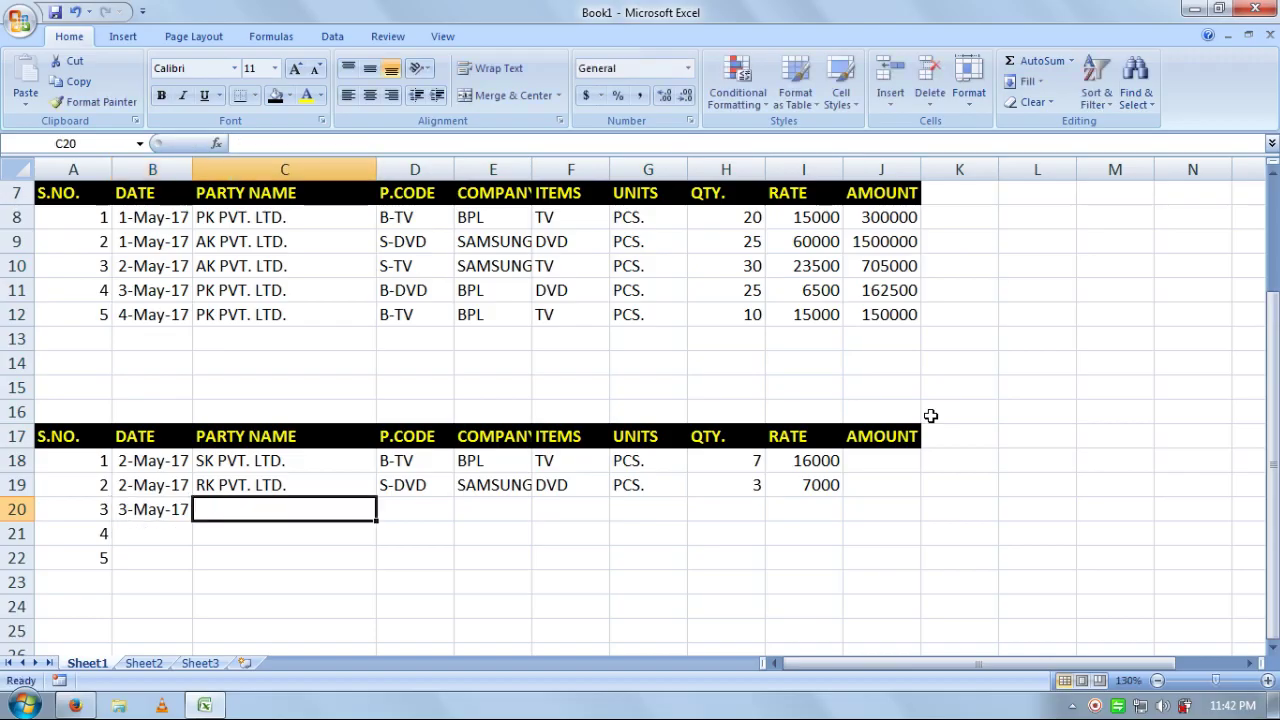
type("S")
key("Tab")
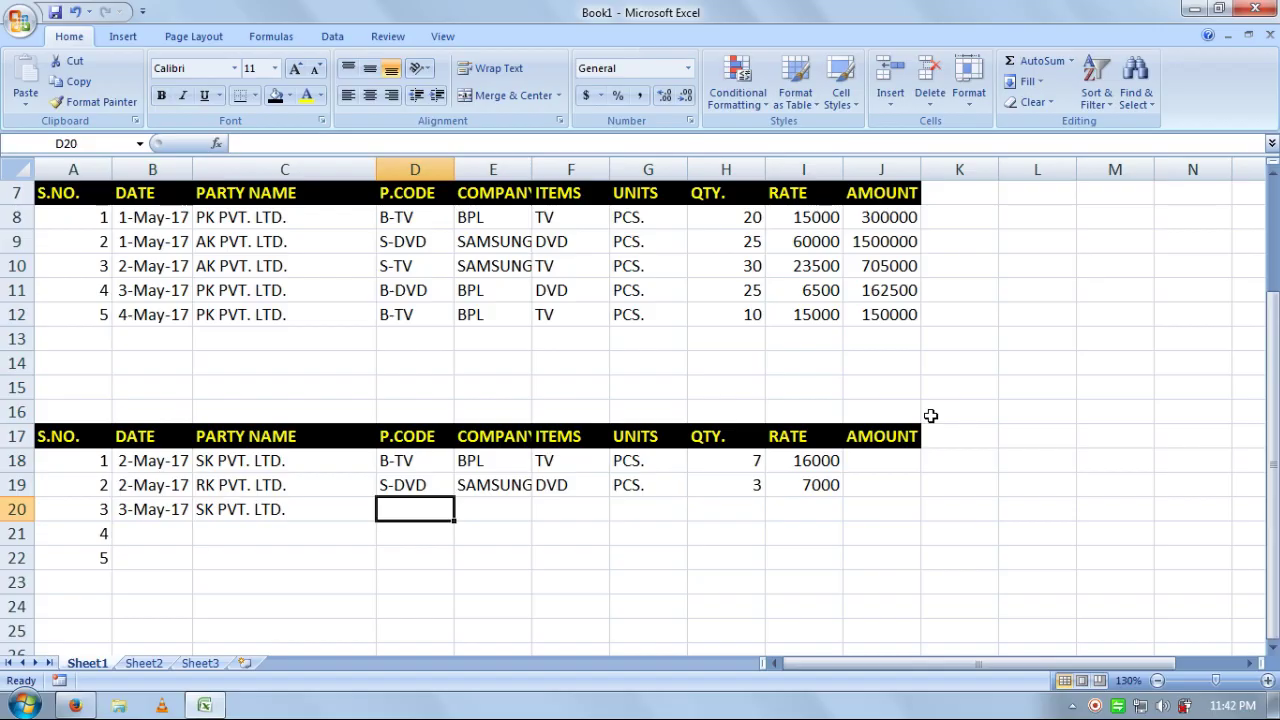
- Fill in row 20 with the product code S-TV, the company SAMSUNG and the item TV
type("S-TV")
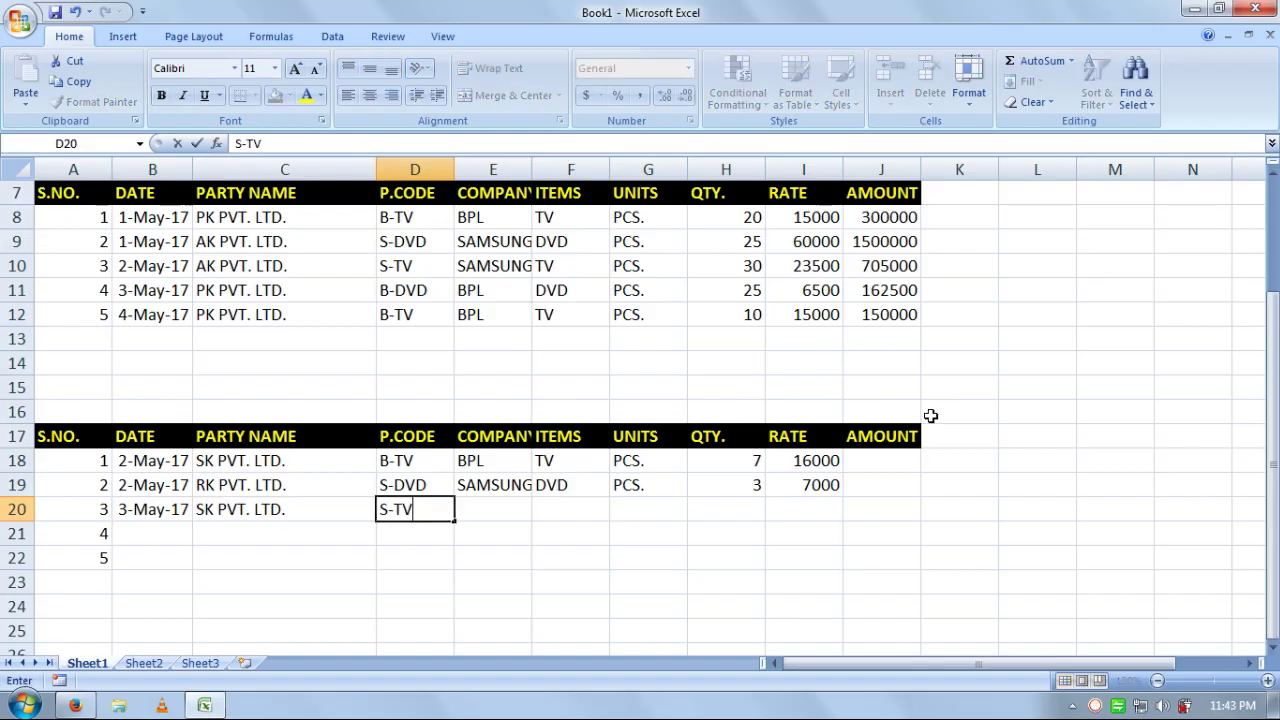
key("Tab")
type("S")
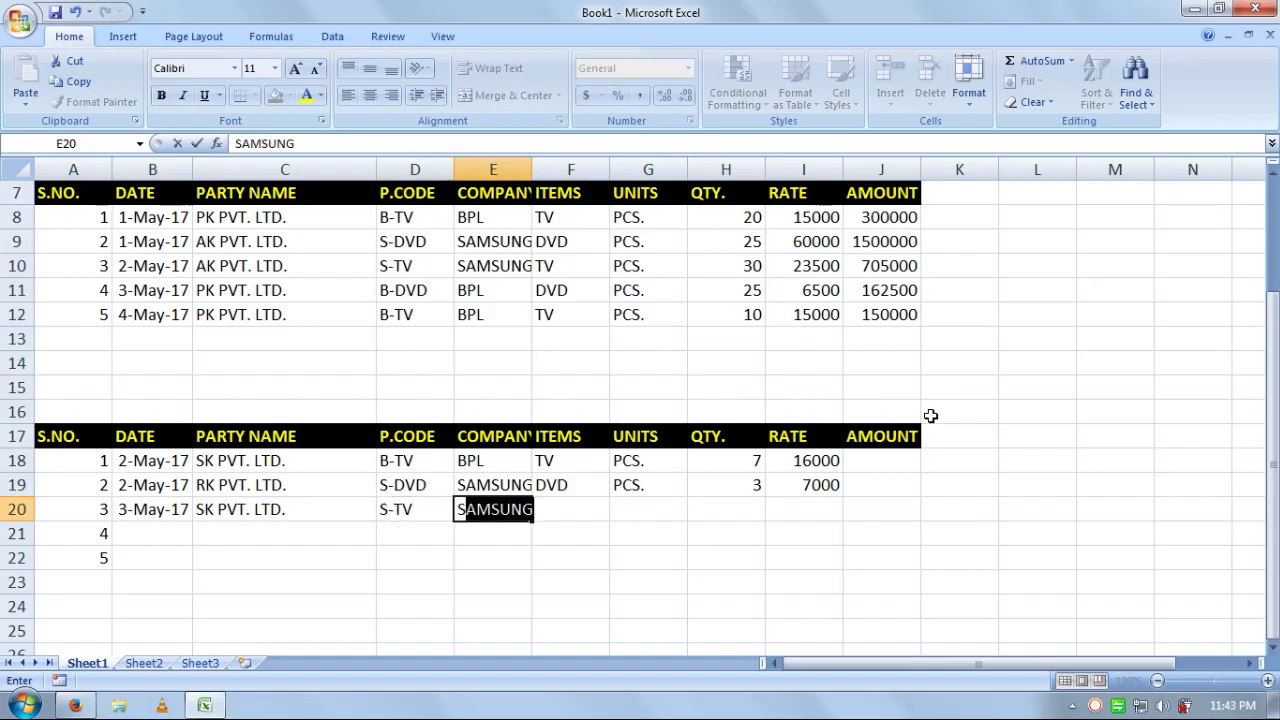
key("Tab")
type("TV")
key("Tab")
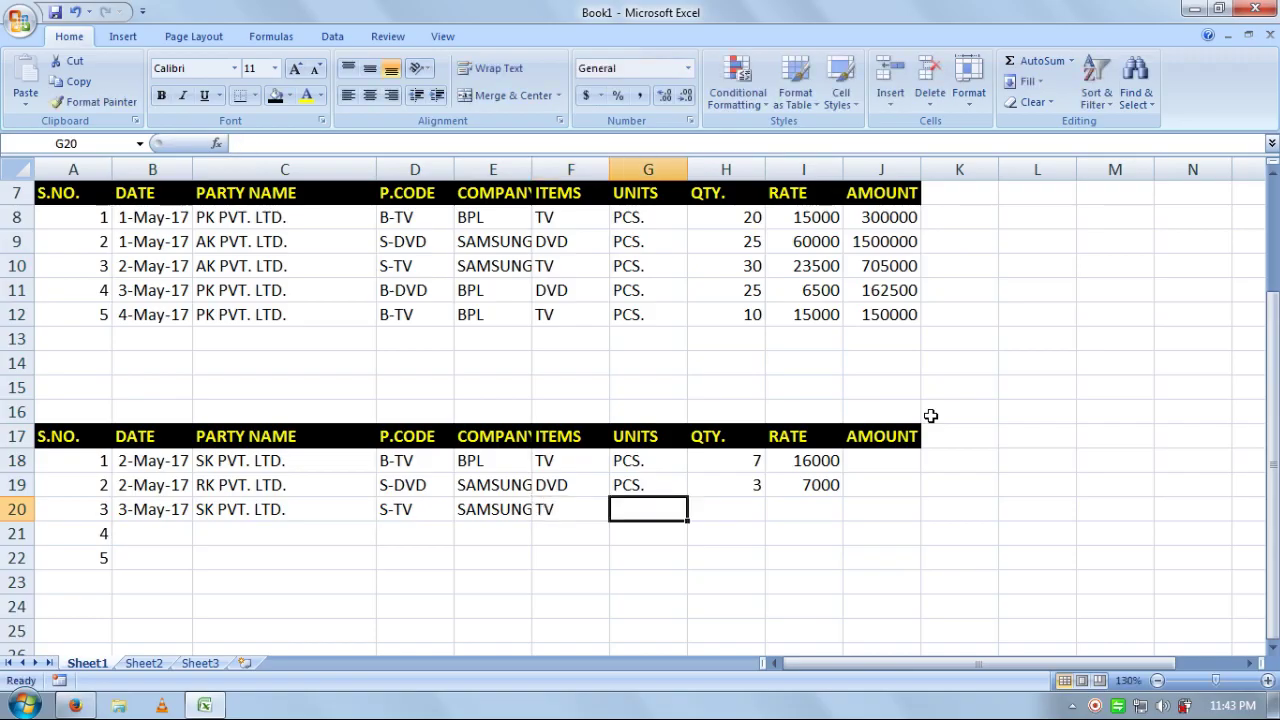
- Enter the units PCS. in G20 and the quantity 5 in H20
type("P")
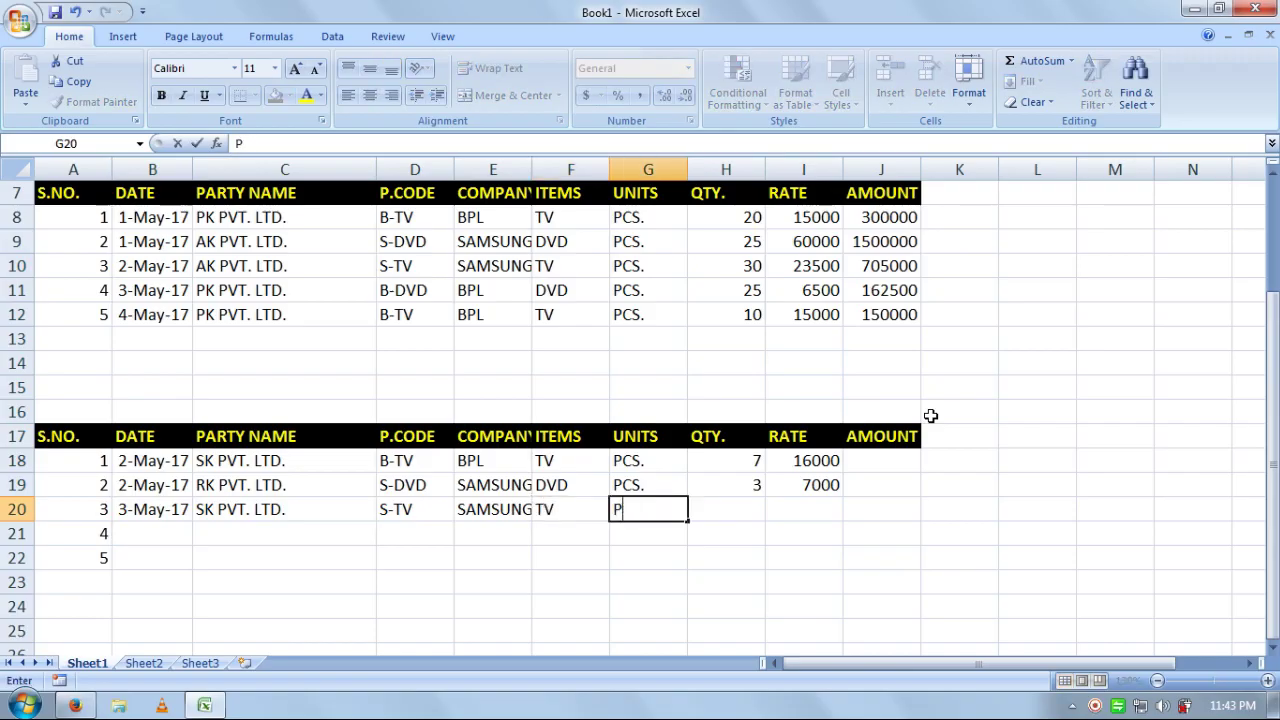
type("0CS.")
key("Tab")
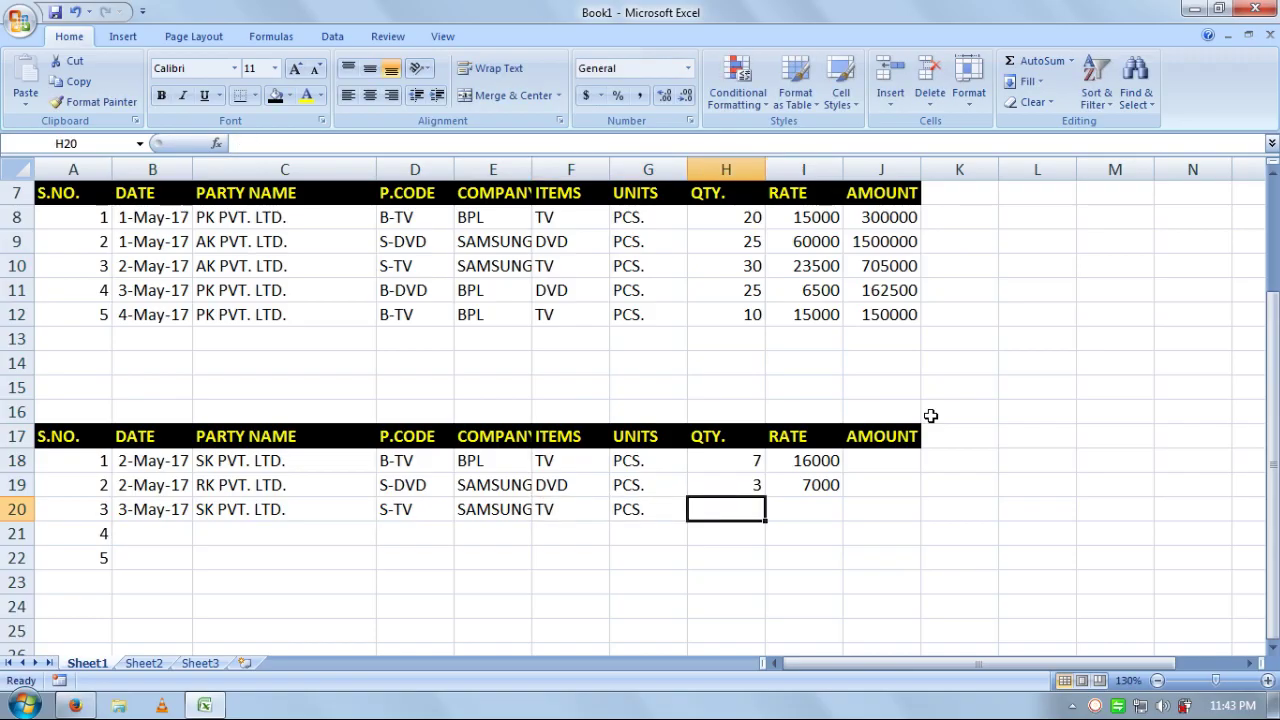
type("5")
key("Tab")
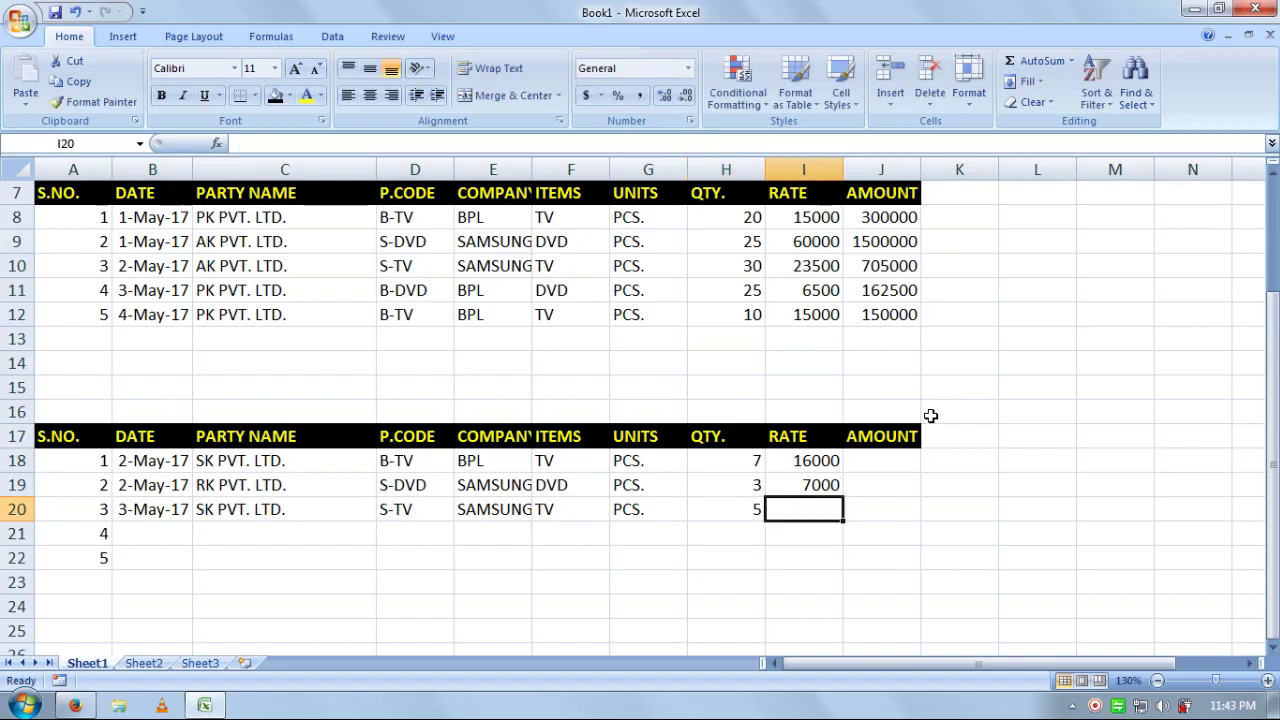
- Look up the rate of the S-TV product in the first table
key("Up")
key("Up")
key("Up")
key("Up")
key("Up")
key("Up")
key("Up")
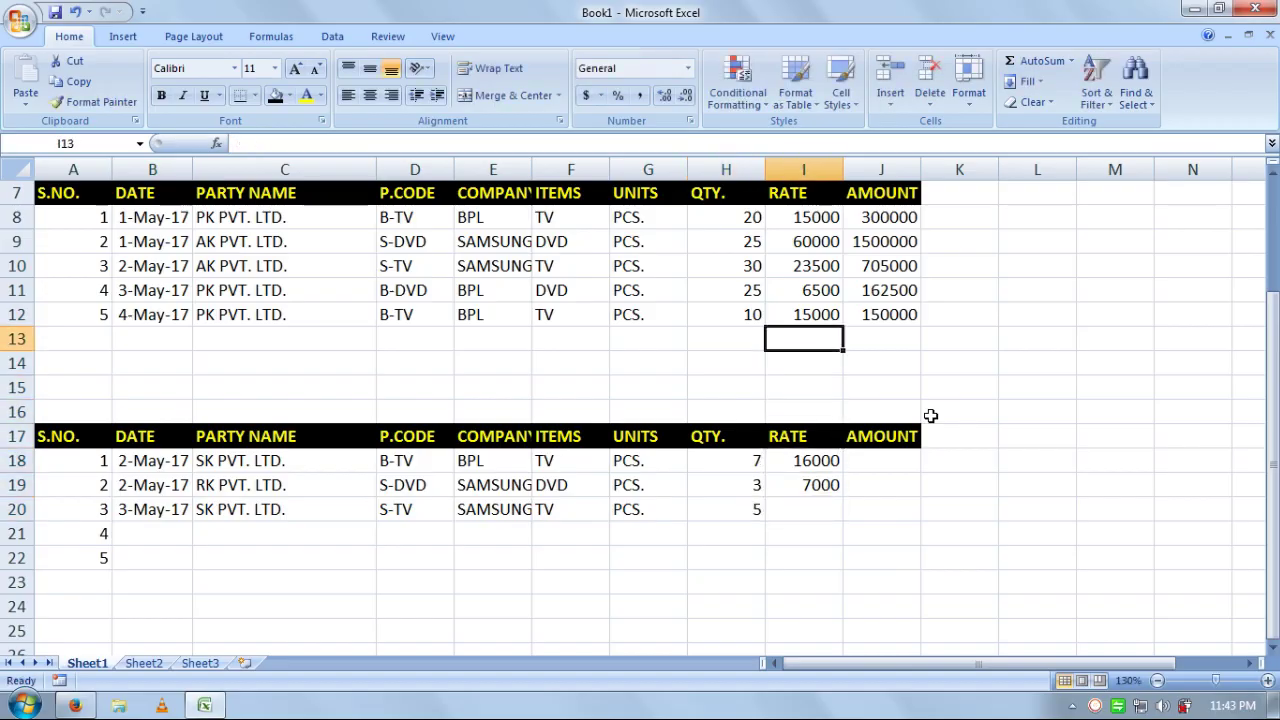
key("Up")
key("Left")
key("Left")
key("Up")
key("Up")
key("Right")
key("Right")
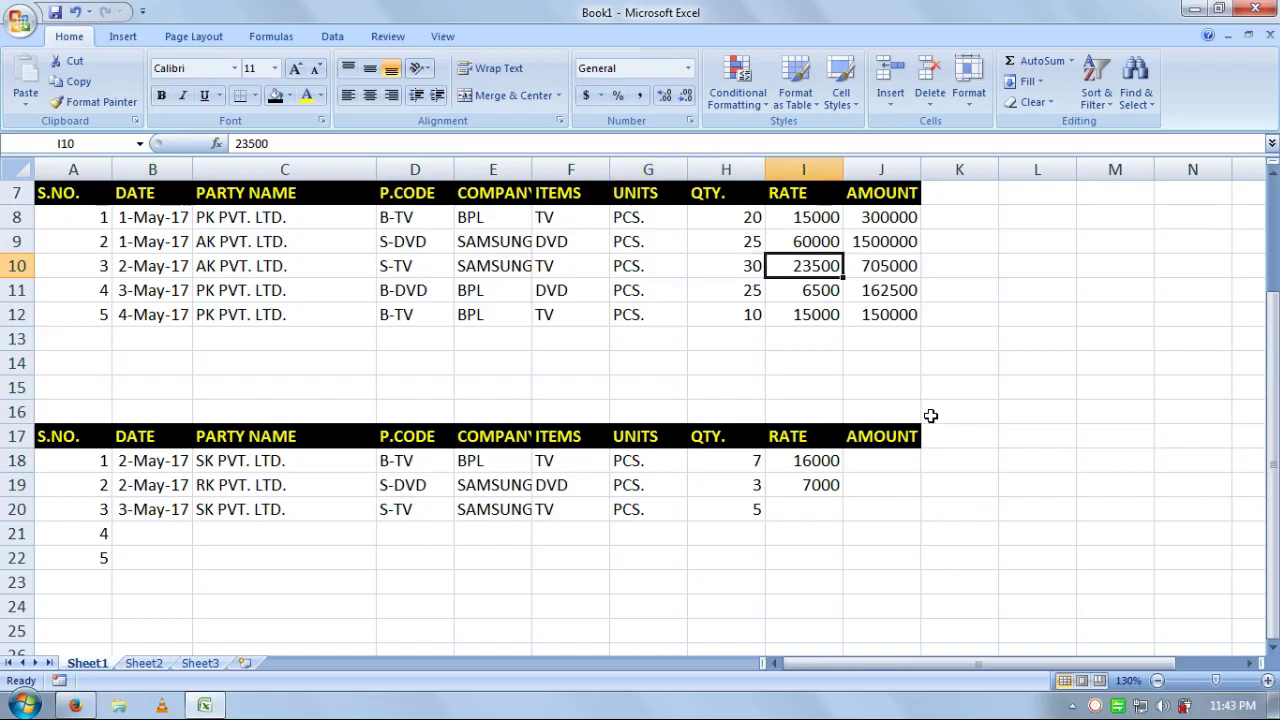
- Enter the rate 25000 in I20 for the S-TV transaction in the second table
key("Down")
key("Down")
key("Down")
key("Down")
key("Down")
key("Down")
key("Down")
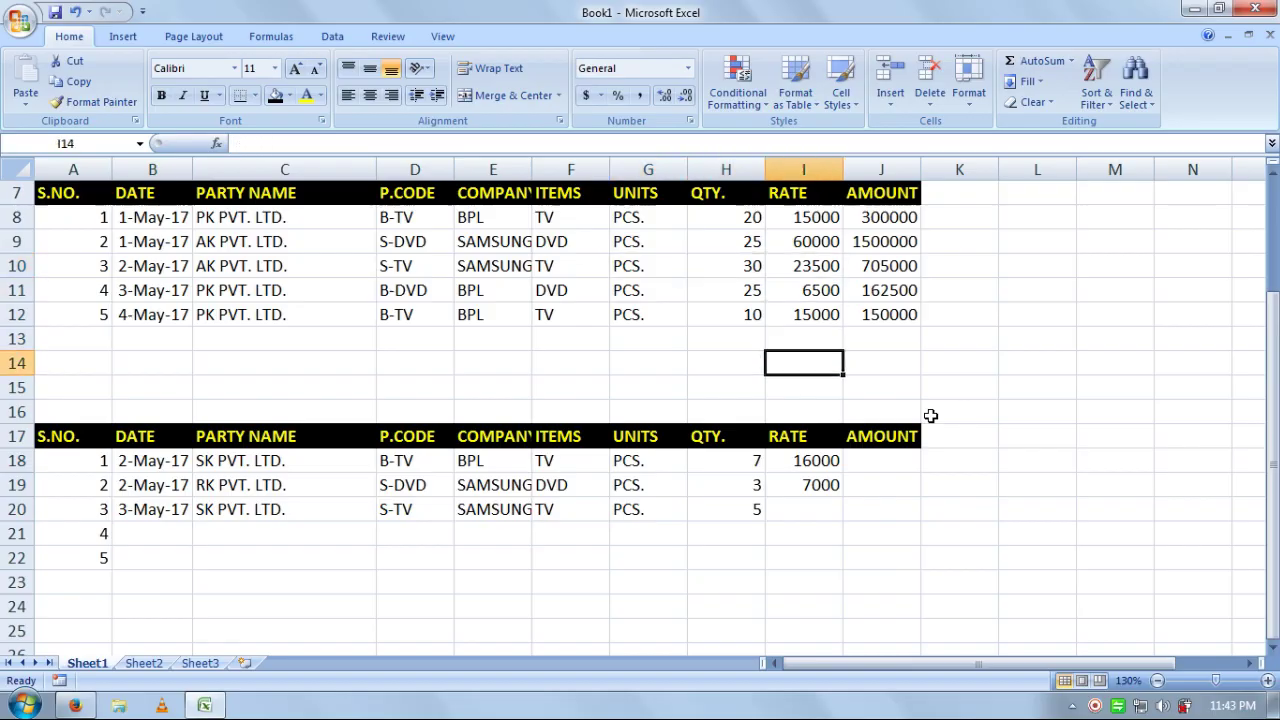
key("Down")
key("Down")
key("Down")
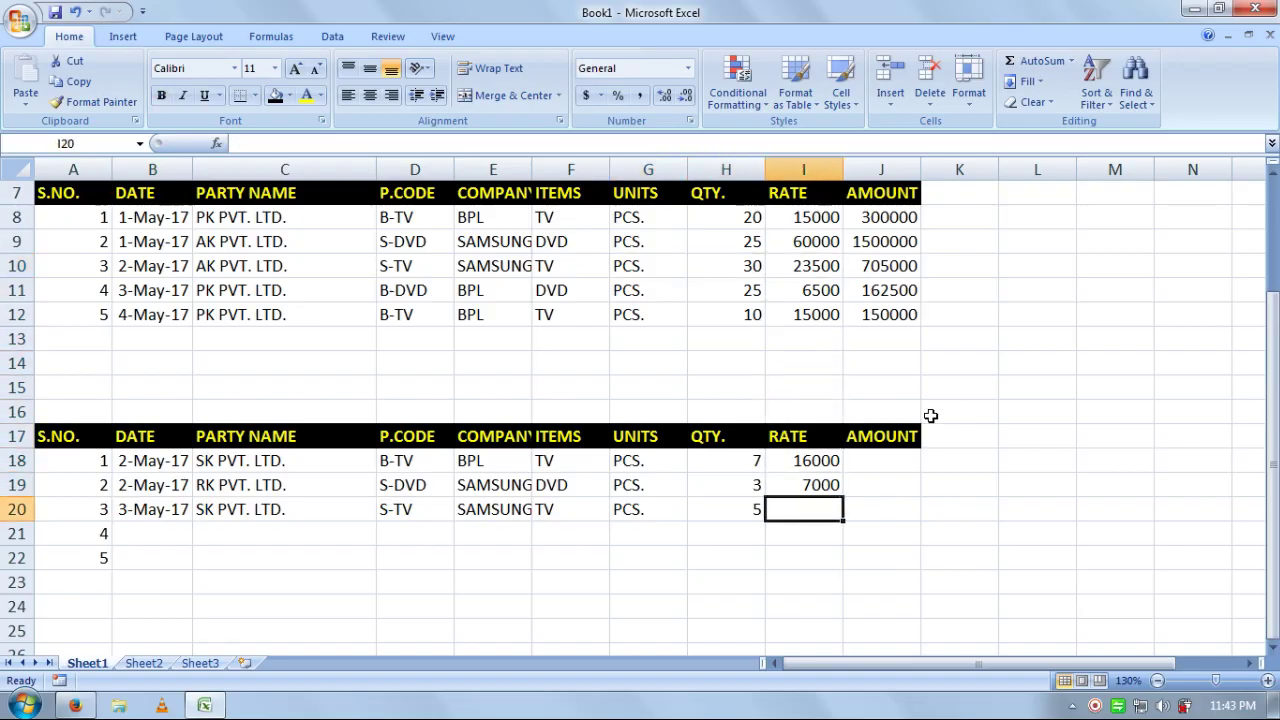
type("25000")
key("Return")
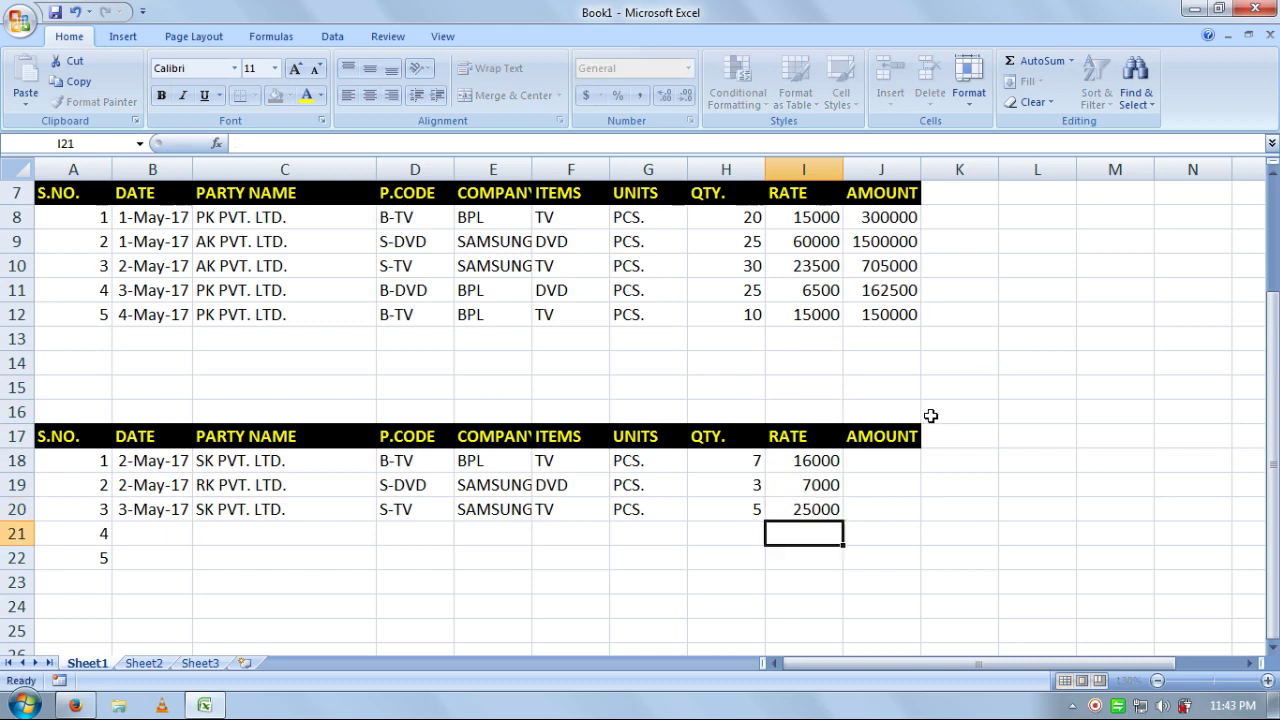
- Enter the date 4-MAY-2017 in B21 and the party name RK PVT. LTD. in C21
key("Left")
key("Left")
key("Left")
key("Left")
key("Left")
key("Left")
key("Left")
key("Left")
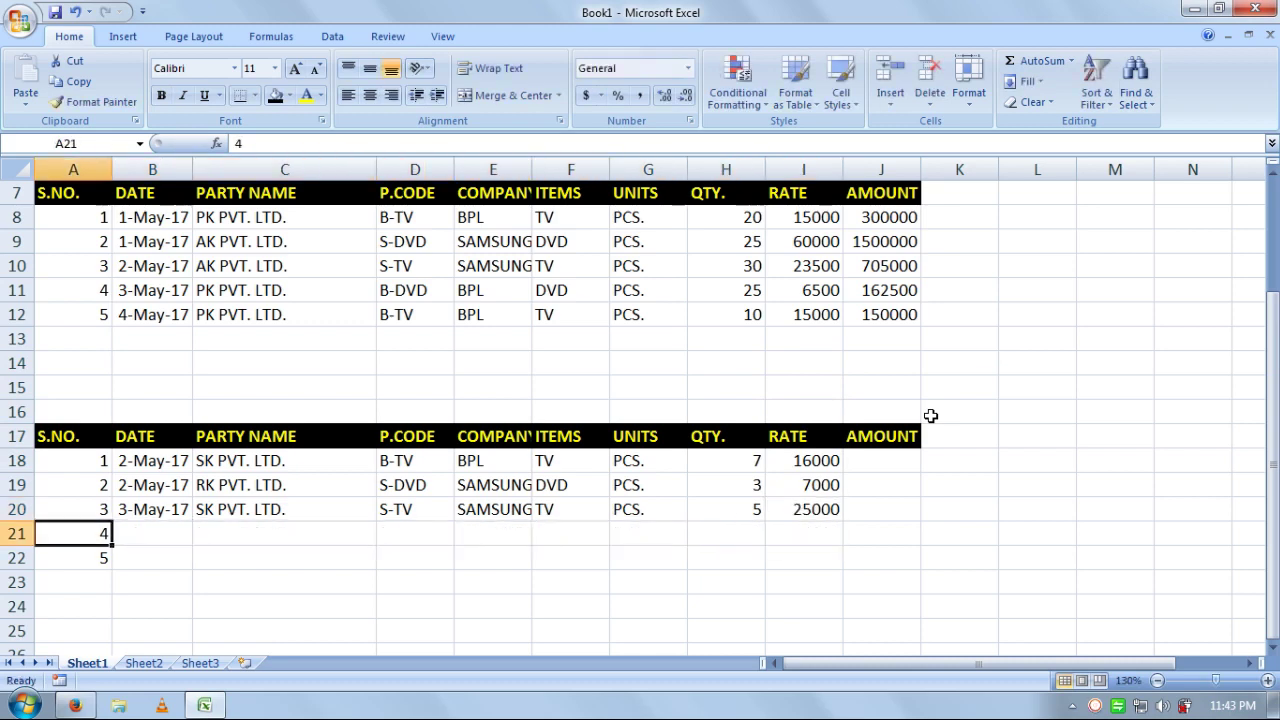
key("Right")
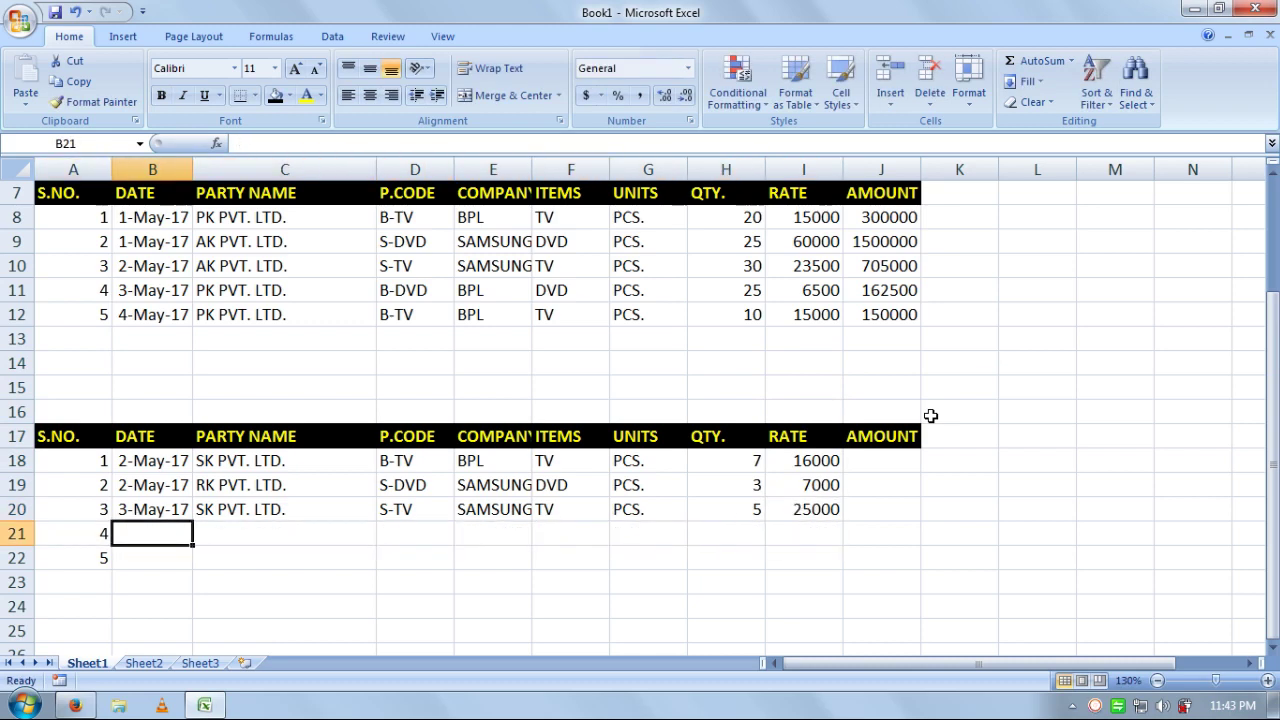
type("4-MA")
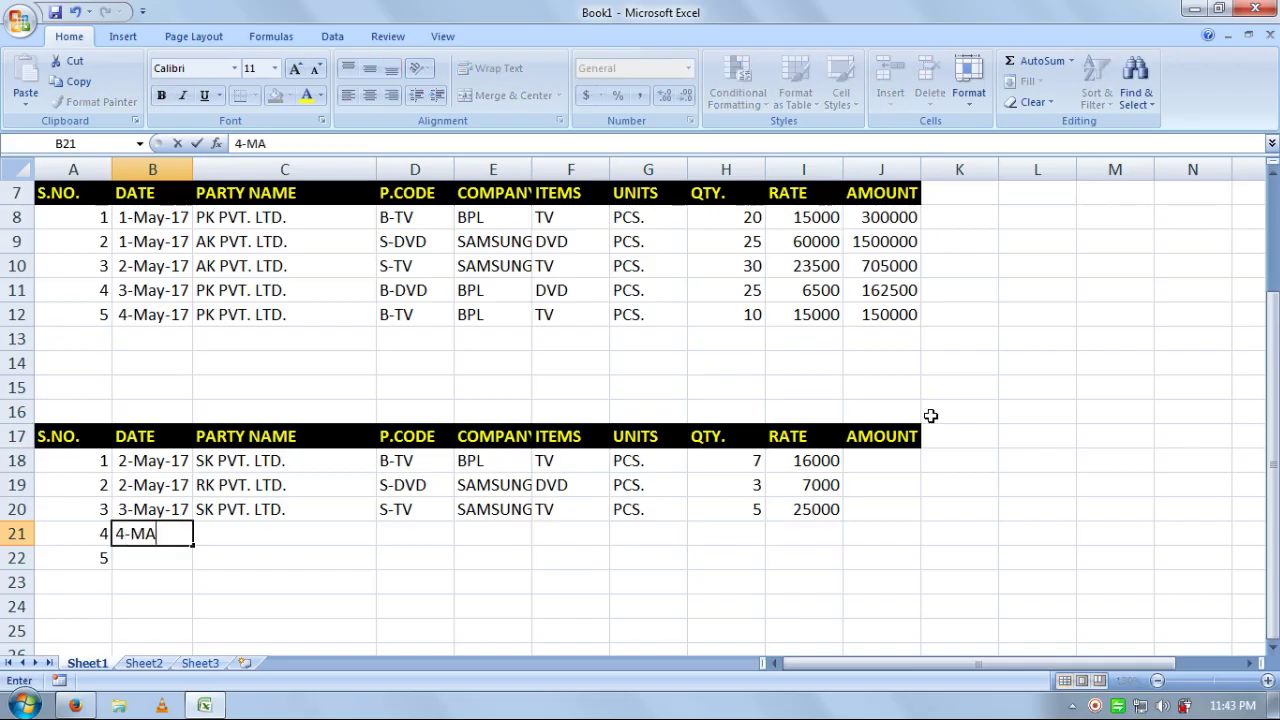
type("Y-2017")
key("Tab")
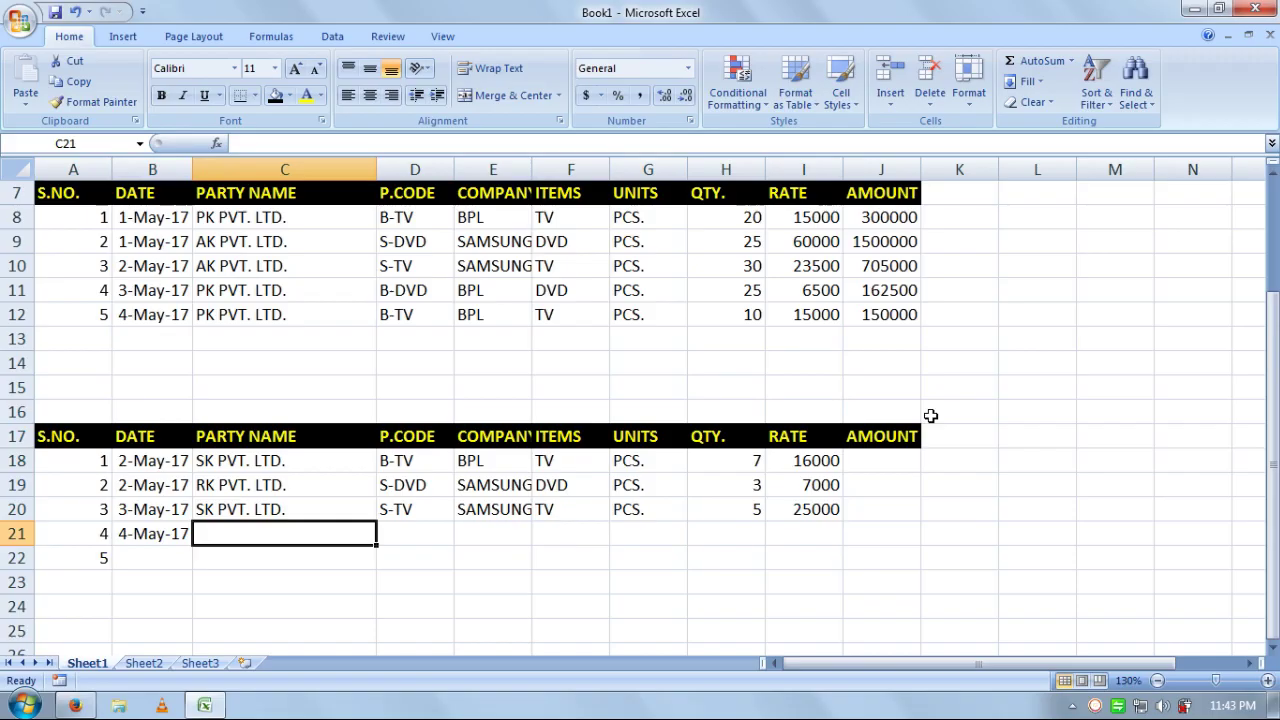
type("RK PVT. LTD.")
key("Tab")
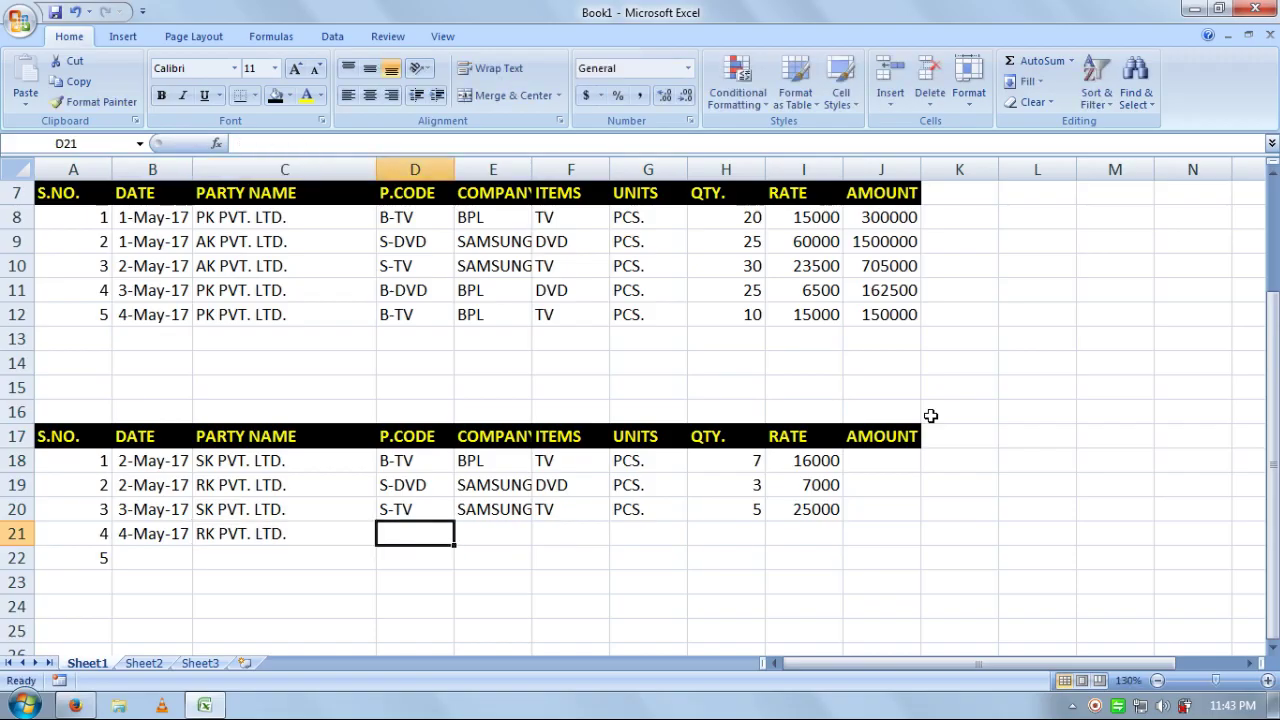
- Fill in row 21 with the product code B-DVD, the company BPL and the item DVD
type("B-")
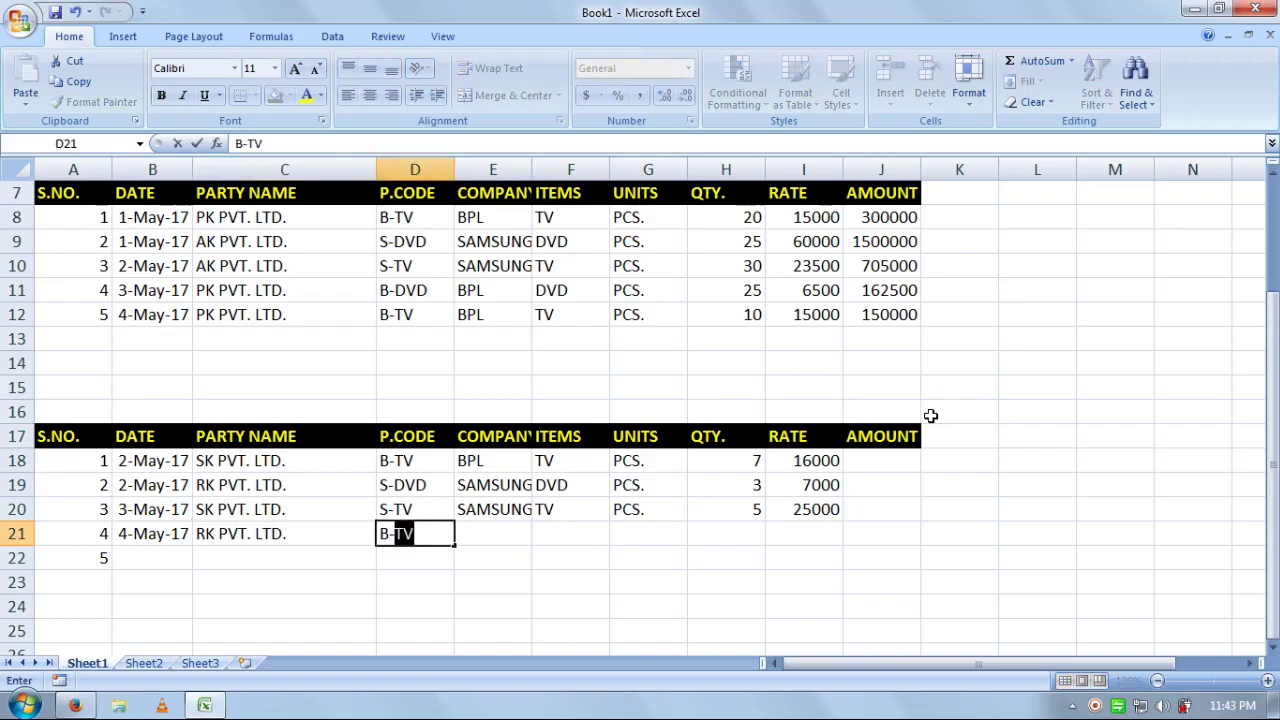
type("DVD")
key("Tab")
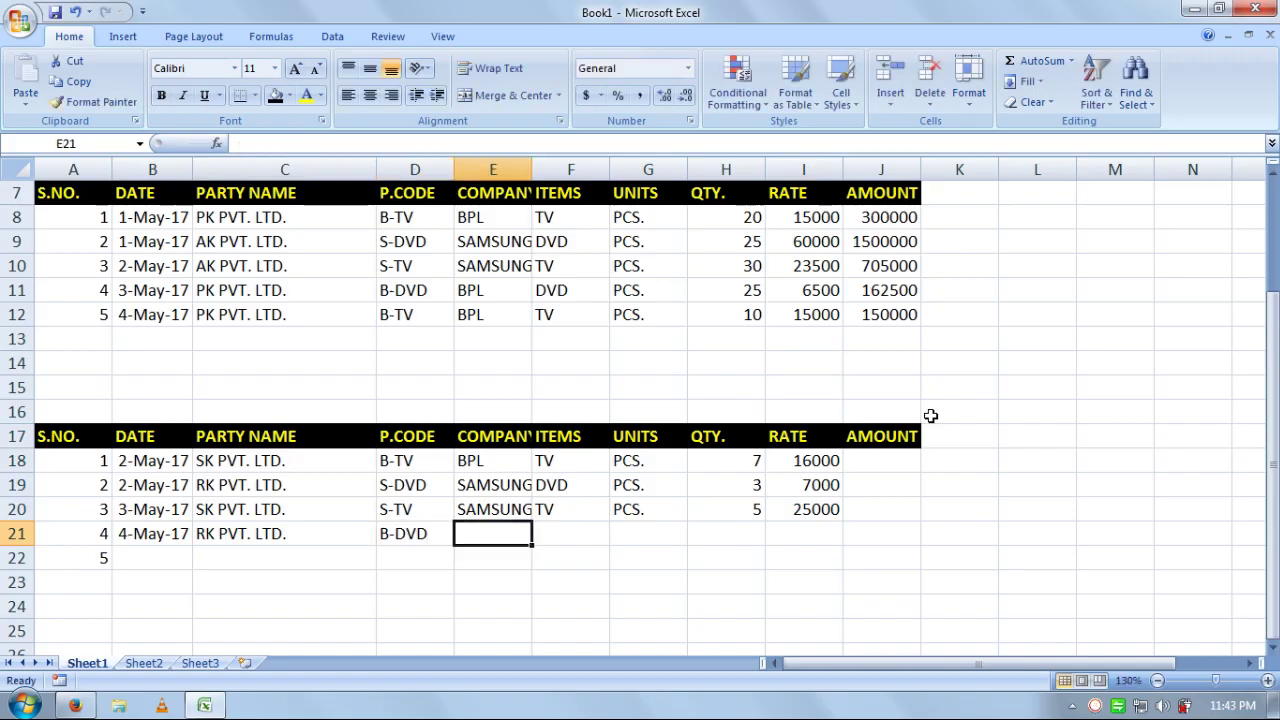
type("B")
key("Tab")
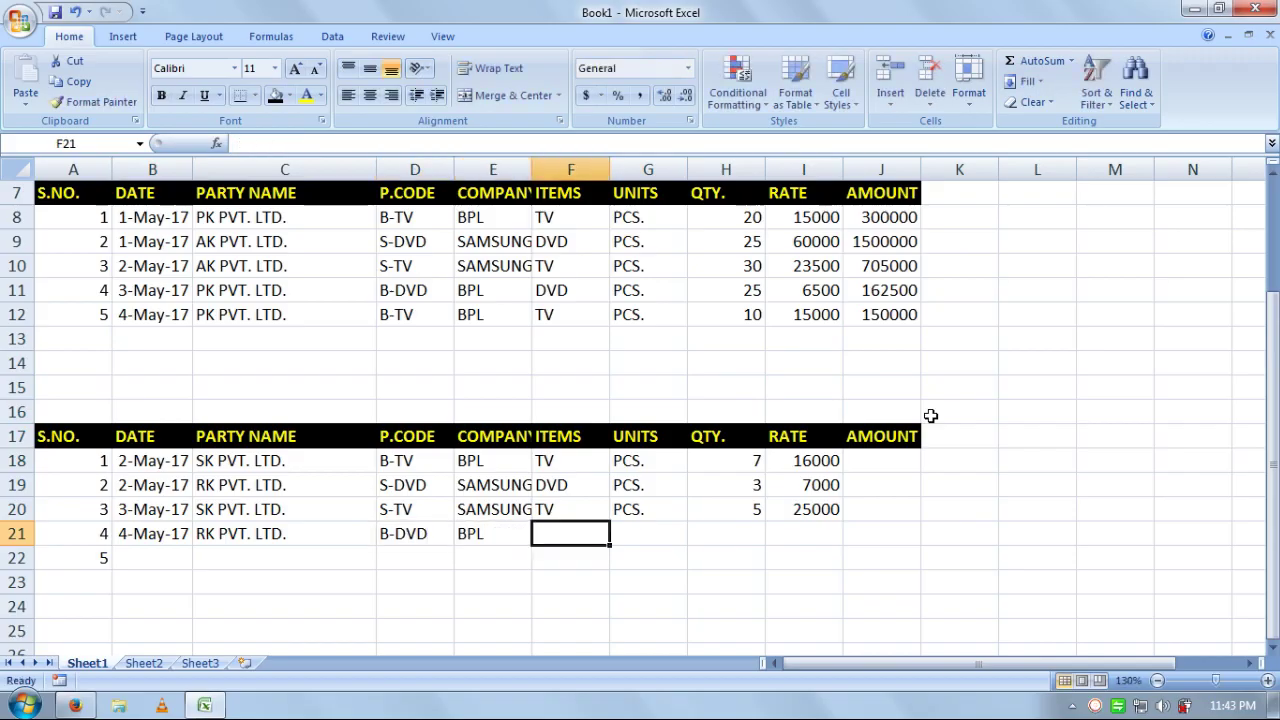
type("D")
key("Tab")
- Complete row 21 with the units PCS., the quantity 8 and the rate 8000
type("P")
key("Tab")
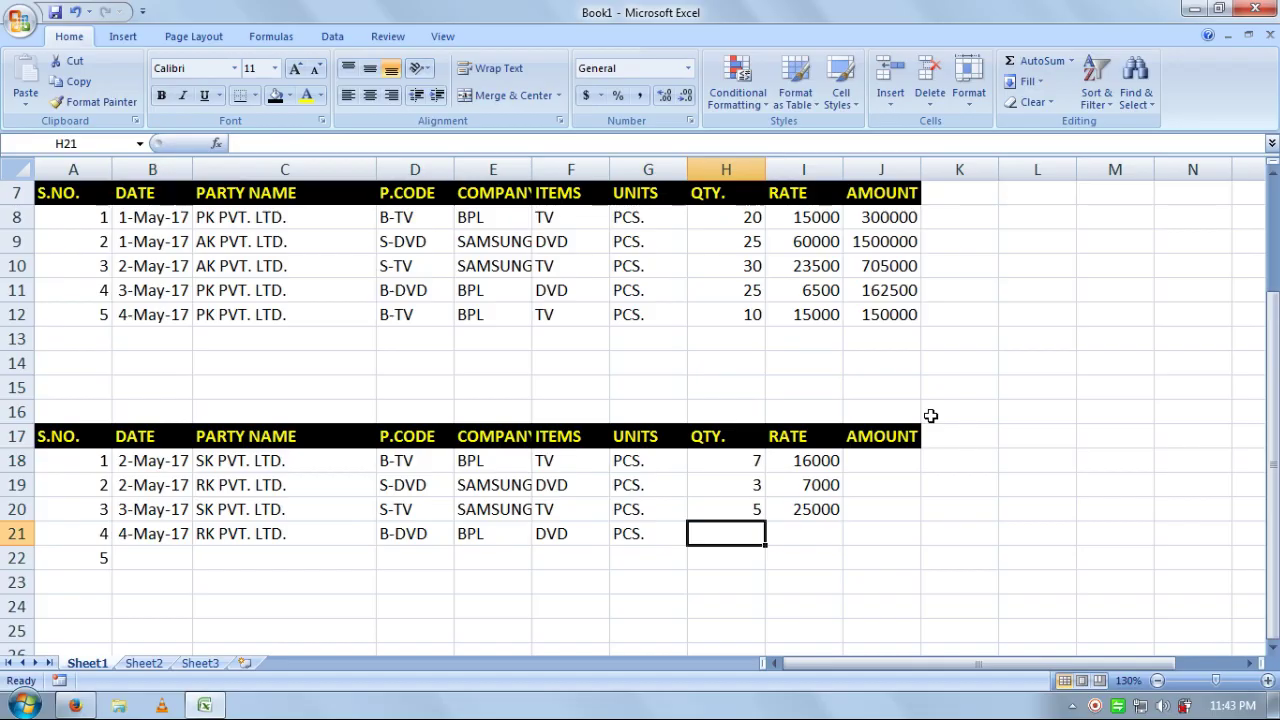
type("8")
key("Tab")
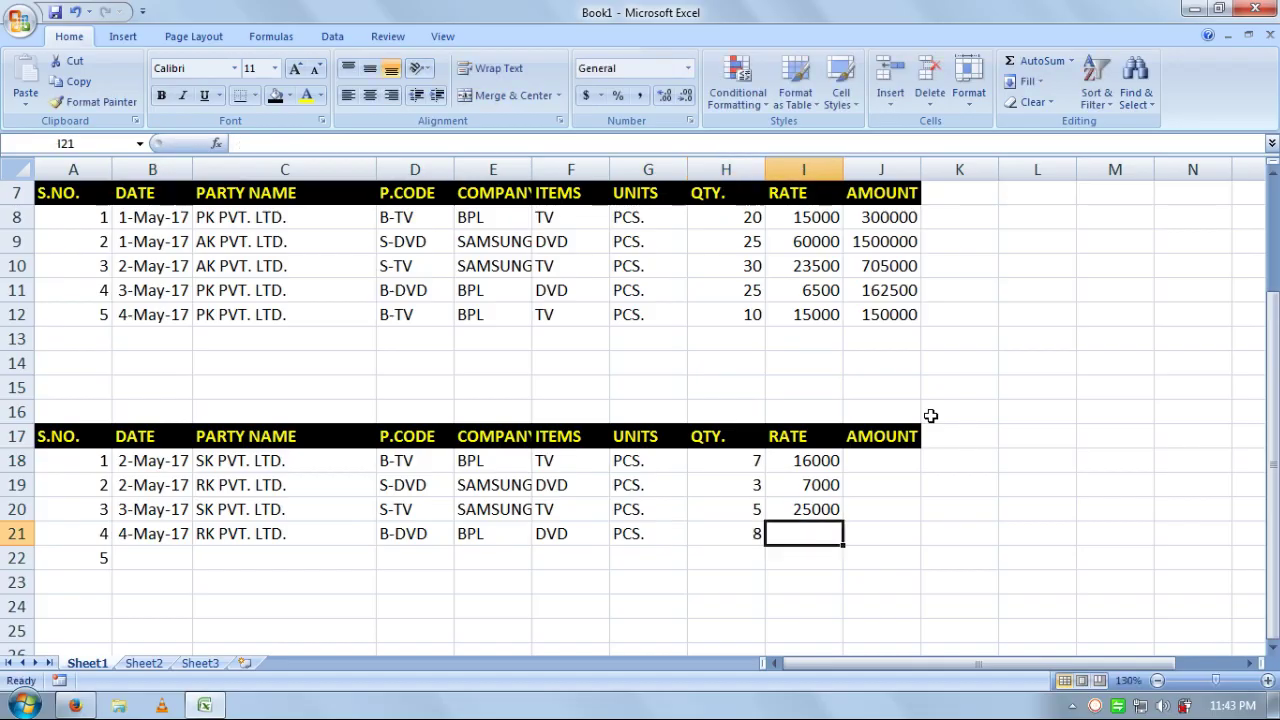
type("8000")
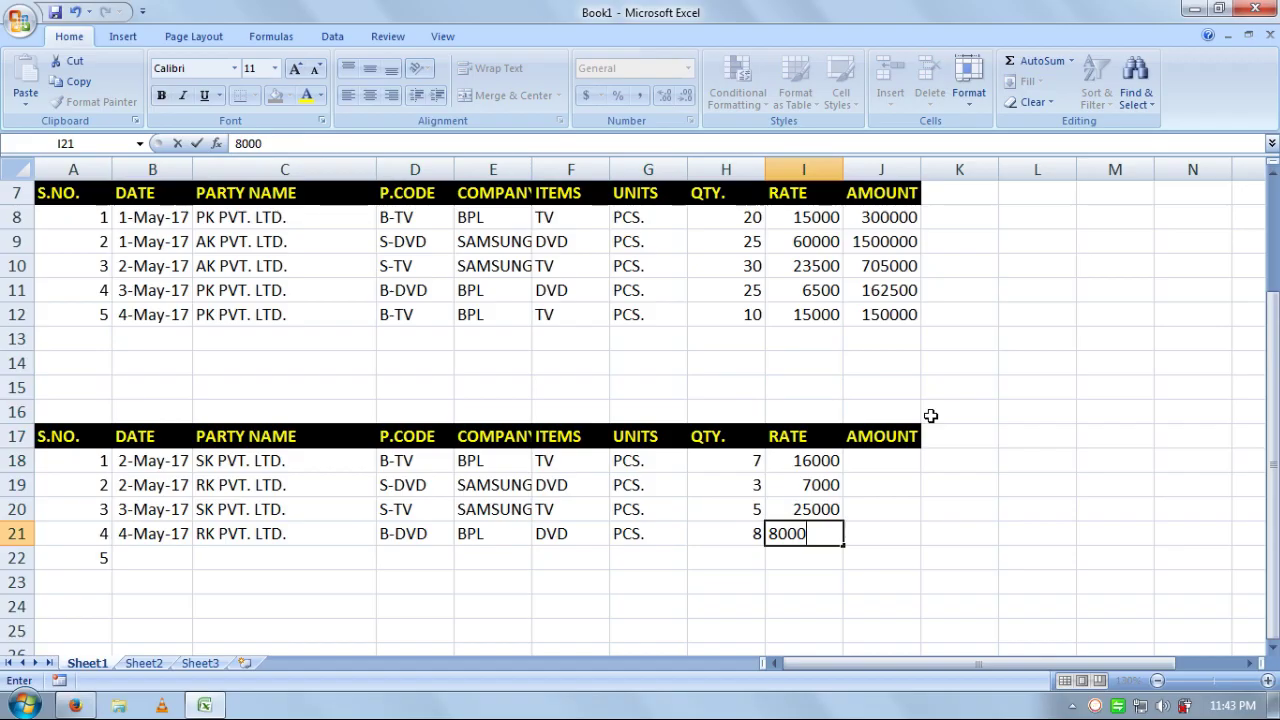
key("Return")
- Compare the rates of the DVD products in the first table with those in the second table
key("Up")
key("Up")
key("Left")
key("Left")
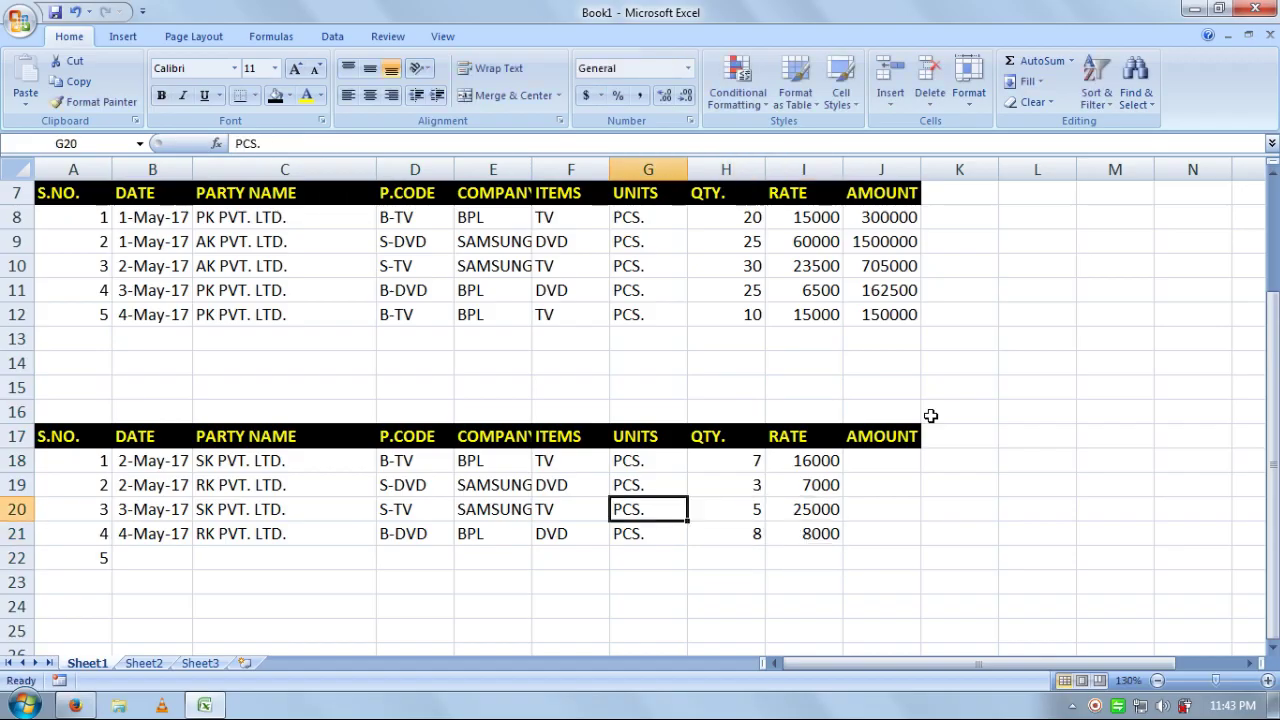
key("Up")
key("Up")
key("Up")
key("Up")
key("Up")
key("Up")
key("Up")
key("Up")
key("Up")
key("Up")
key("Up")
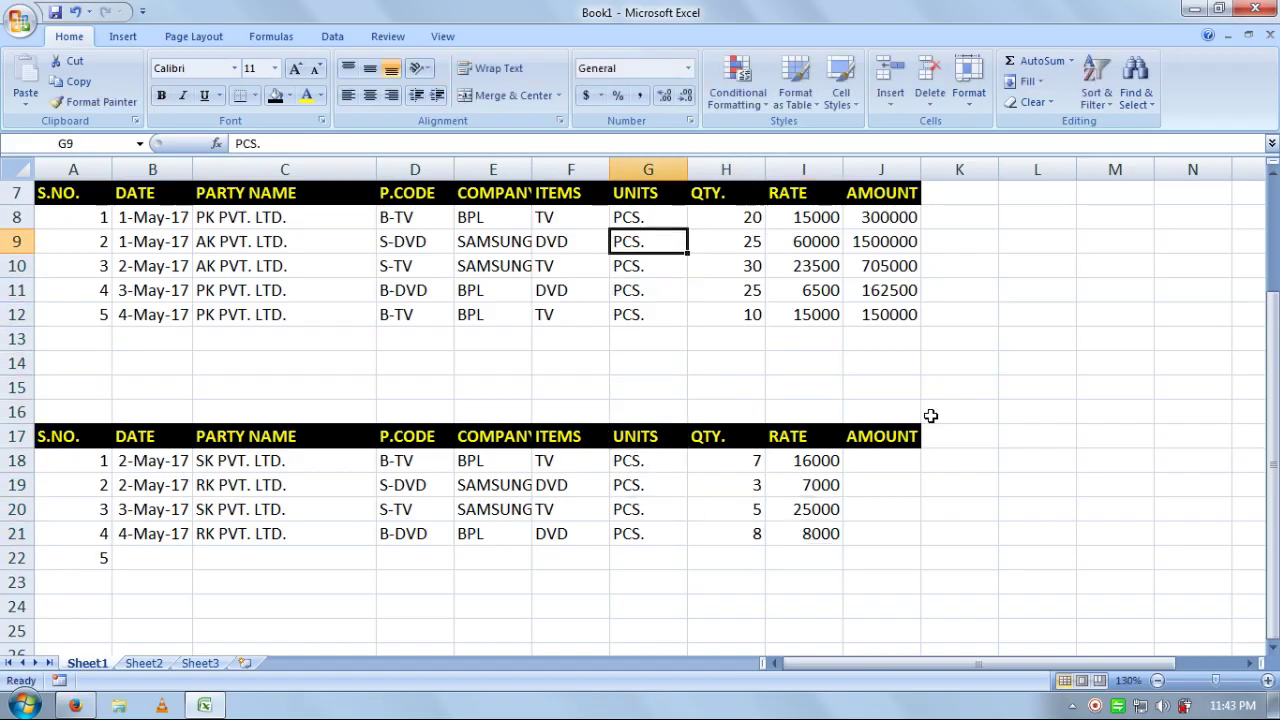
key("Right")
key("Right")
key("Down")
key("Down")
key("Down")
key("Down")
key("Down")
key("Down")
key("Down")
key("Down")
key("Down")
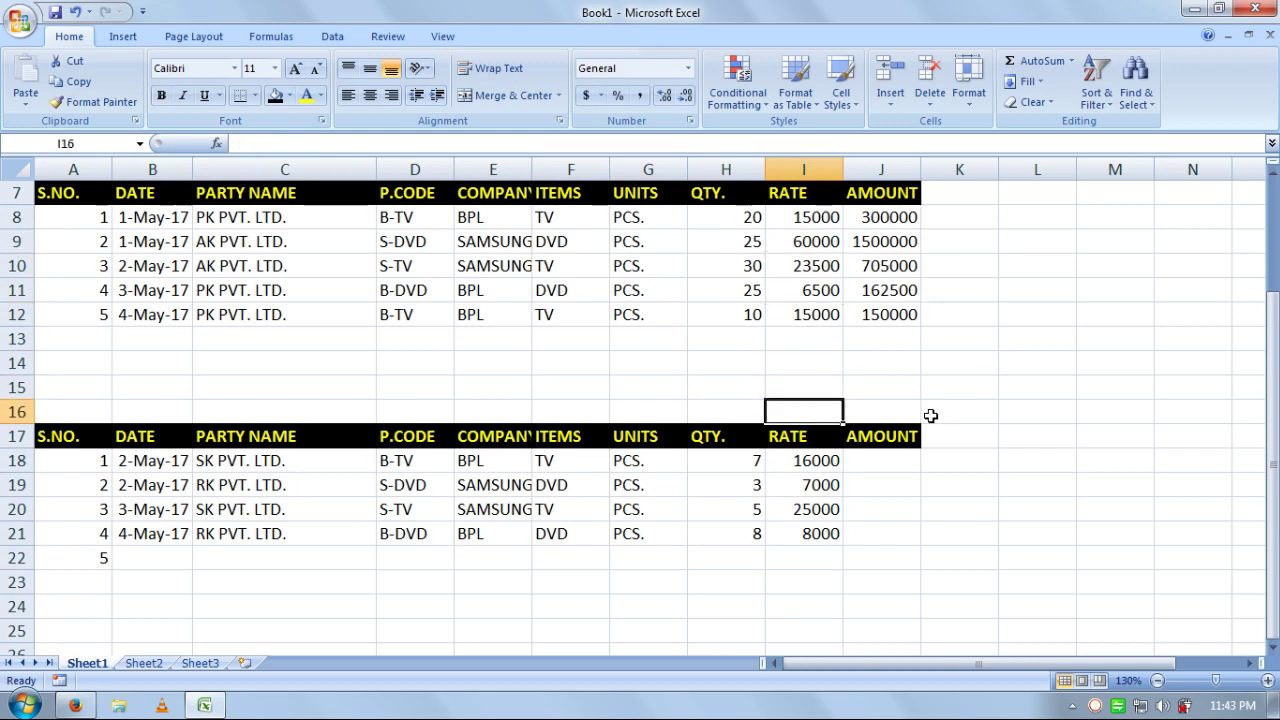
- Correct the rate of the S-DVD transaction in I9 of the first table to 6000
key("Up")
key("Up")
key("Up")
key("Up")
key("Up")
key("Up")
key("Up")
key("Up")
key("Up")
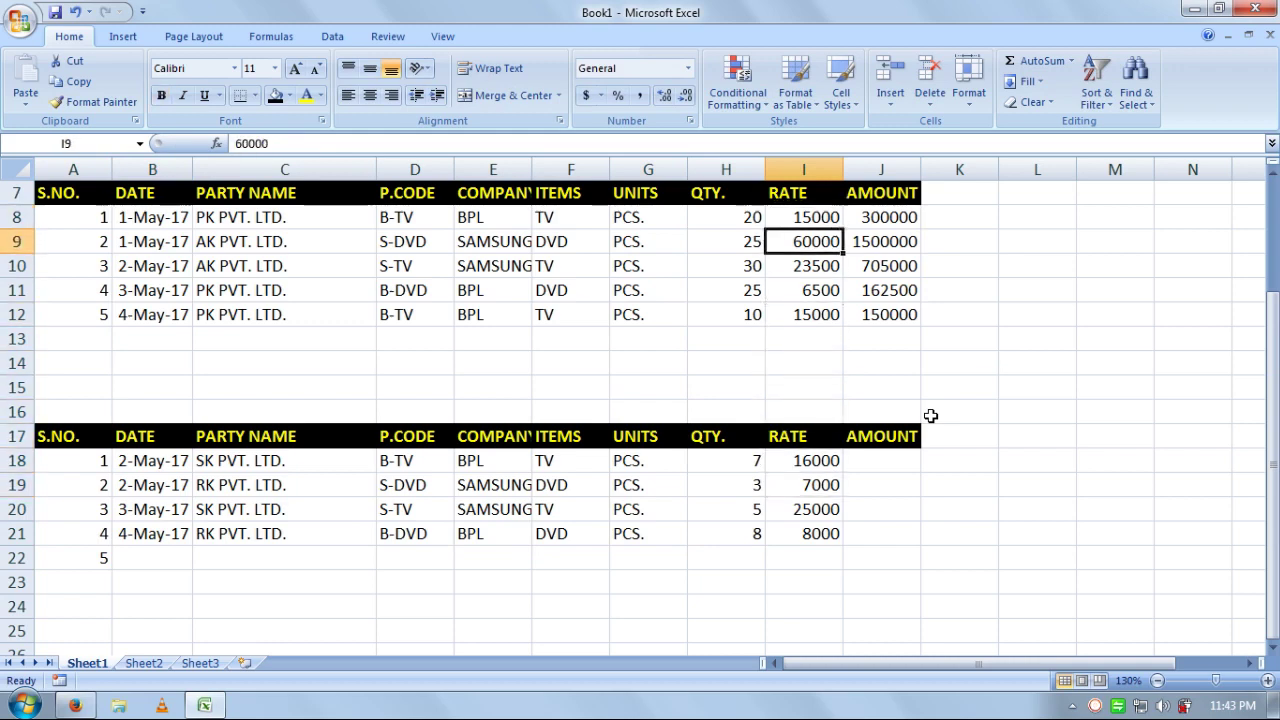
type("6000")
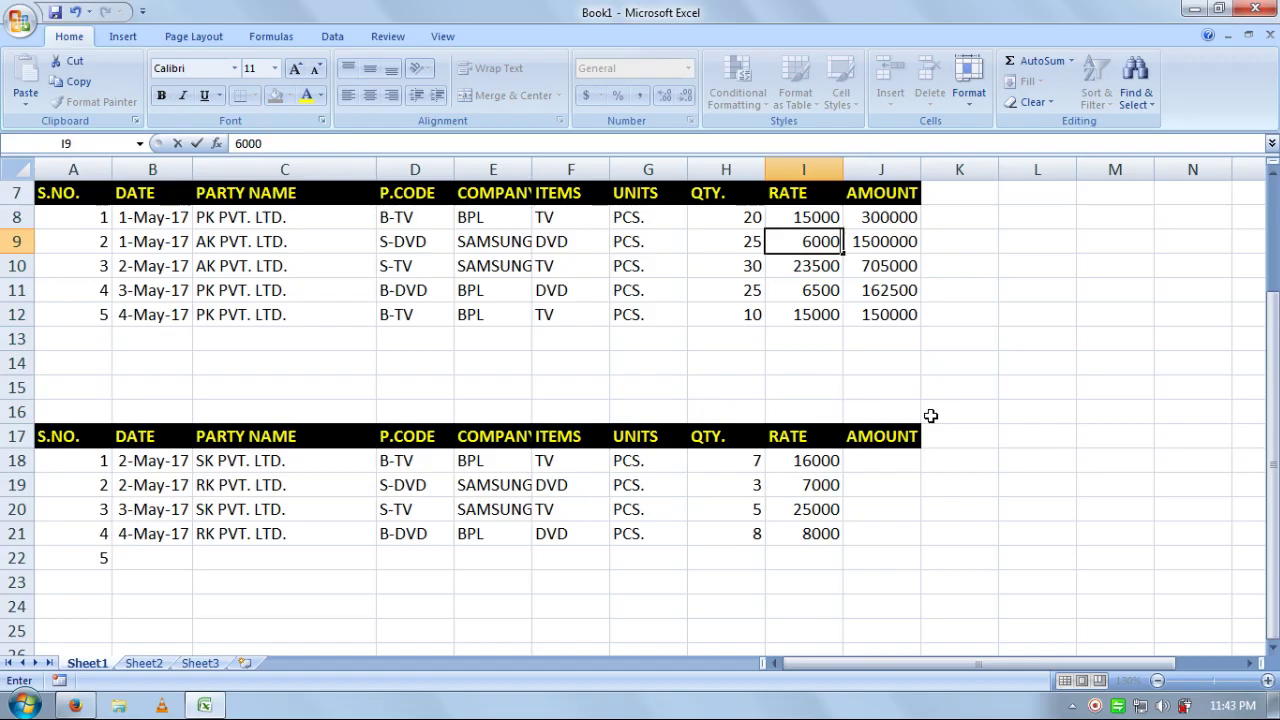
key("Return")
- Review the remaining rates in the first table against the rates in the second table
key("Up")
key("Up")
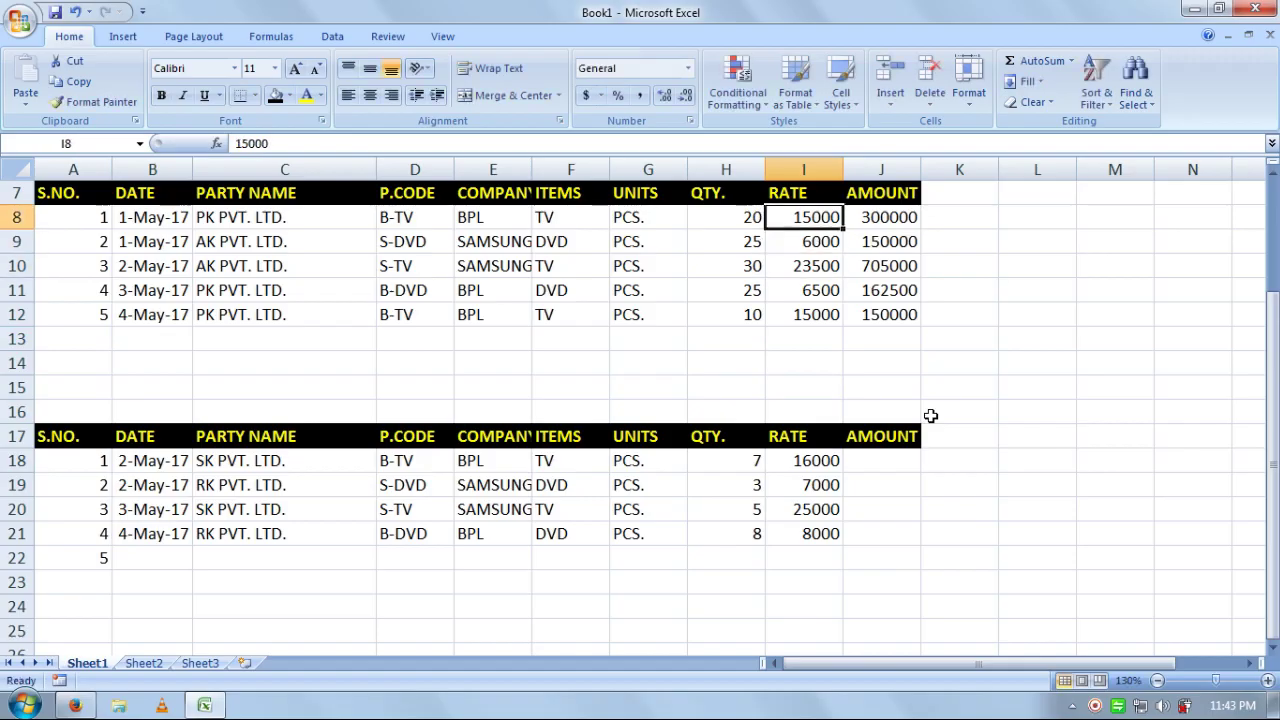
key("Down")
key("Down")
key("Left")
key("Left")
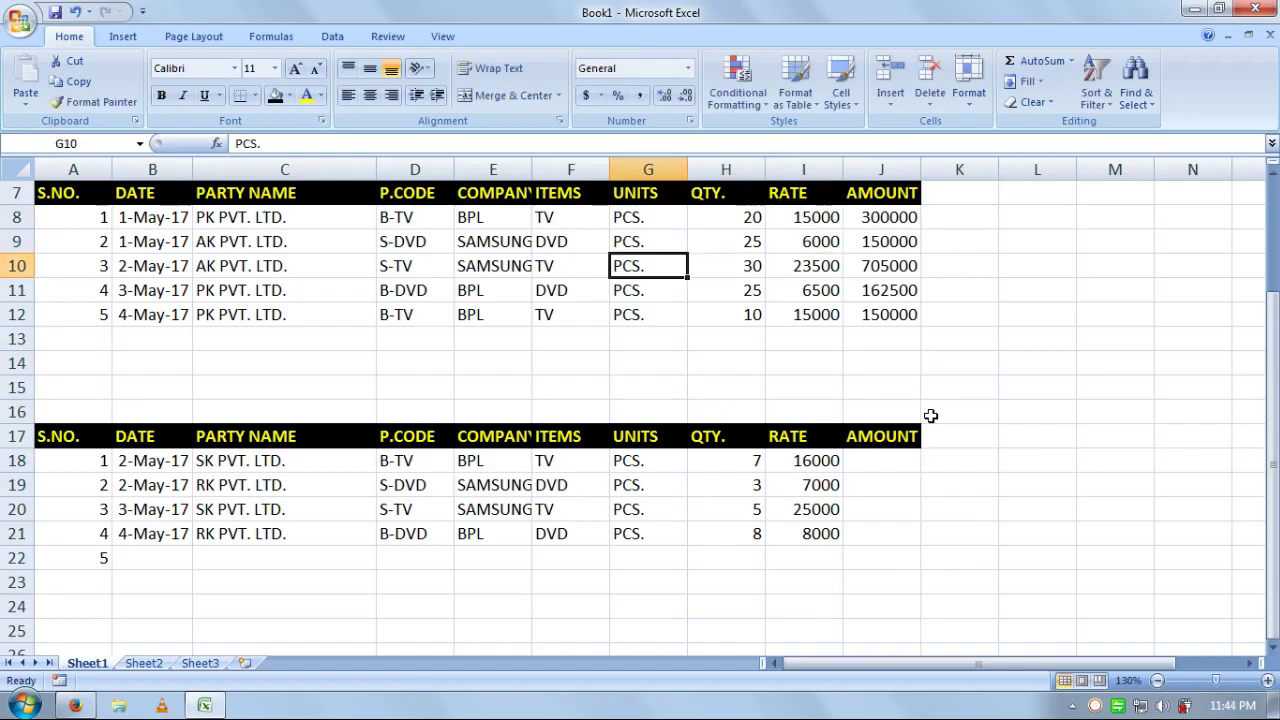
key("Down")
key("Right")
key("Right")
key("Down")
key("Down")
key("Down")
key("Down")
key("Down")
key("Down")
key("Down")
key("Down")
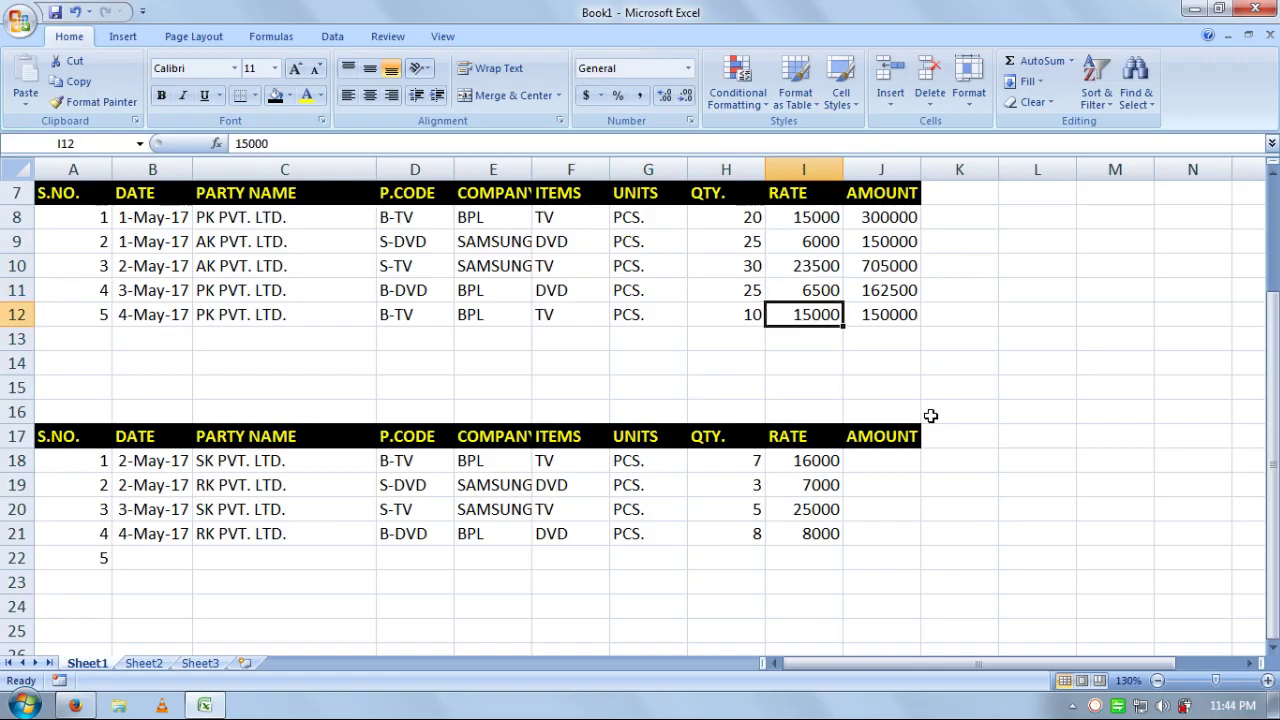
key("Down")
key("Down")
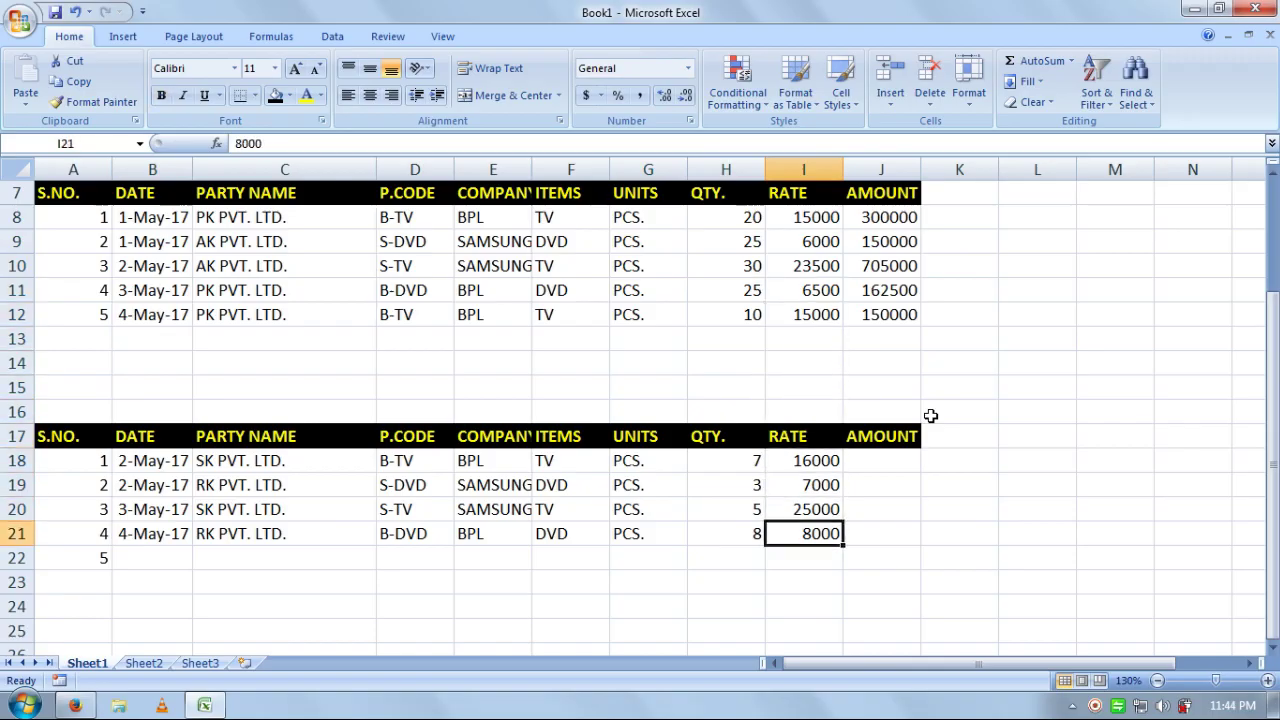
- Fill the date of the fourth transaction in B21 down into B22 for the fifth transaction
key("Left")
key("Left")
key("Down")
key("Left")
key("Left")
key("Left")
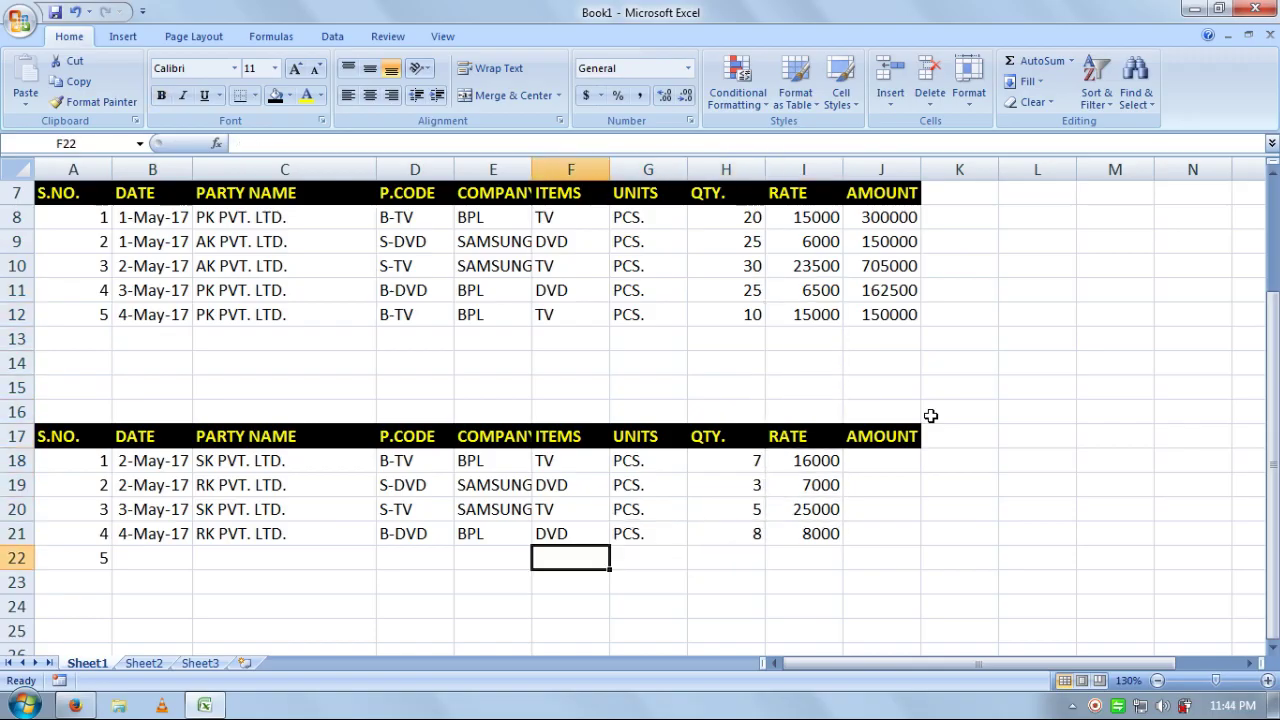
key("Left")
key("Left")
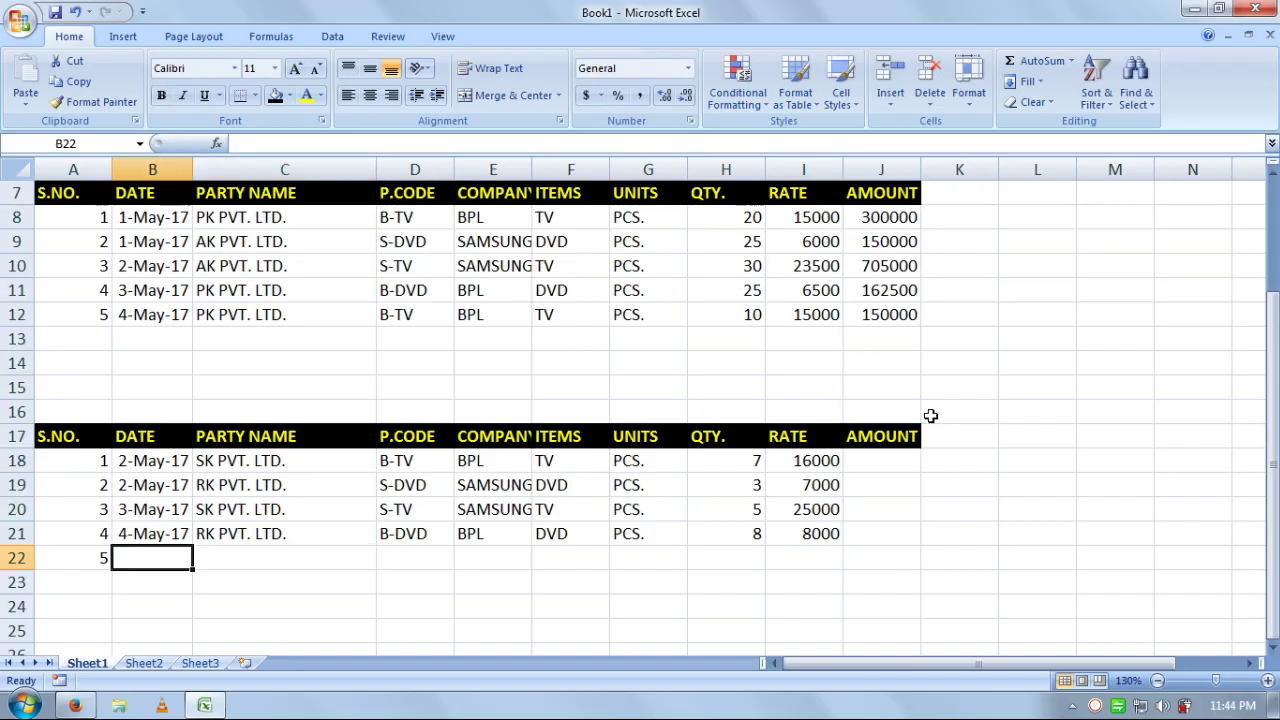
type("S")
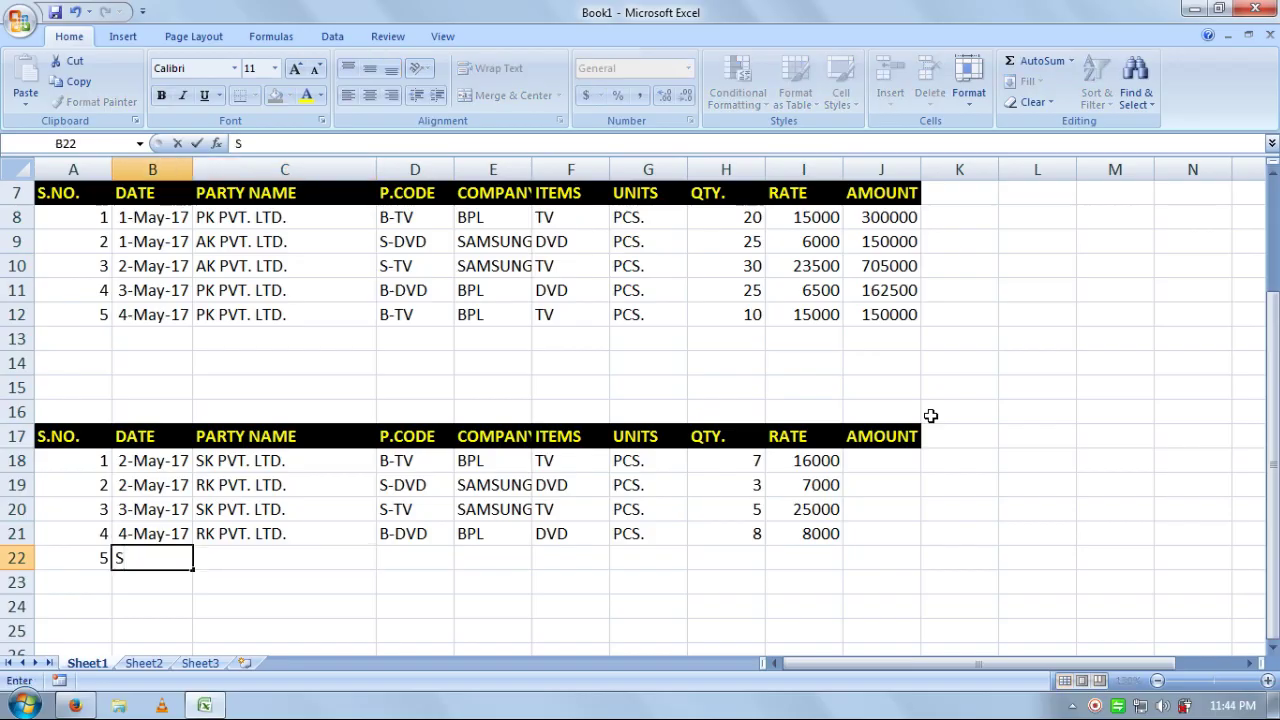
key("BackSpace")
type("4")
key("Return")
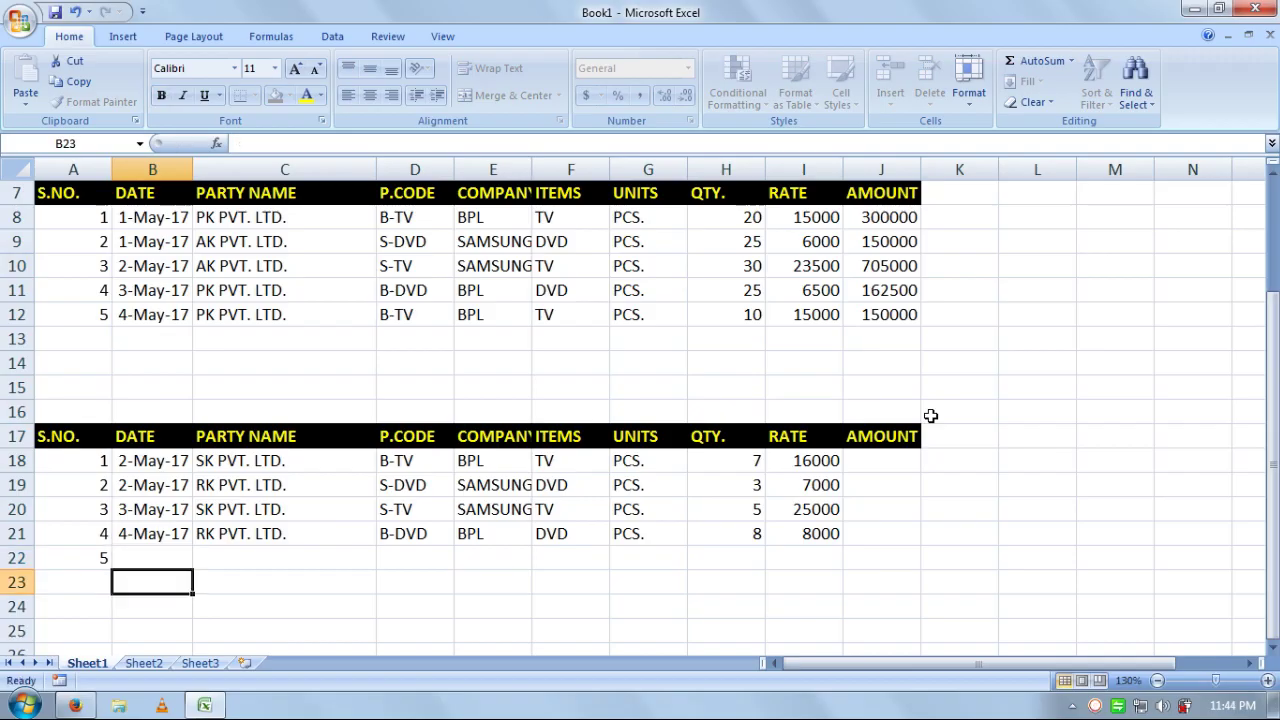
key("Up")
key("ctrl+d")
key("Right")
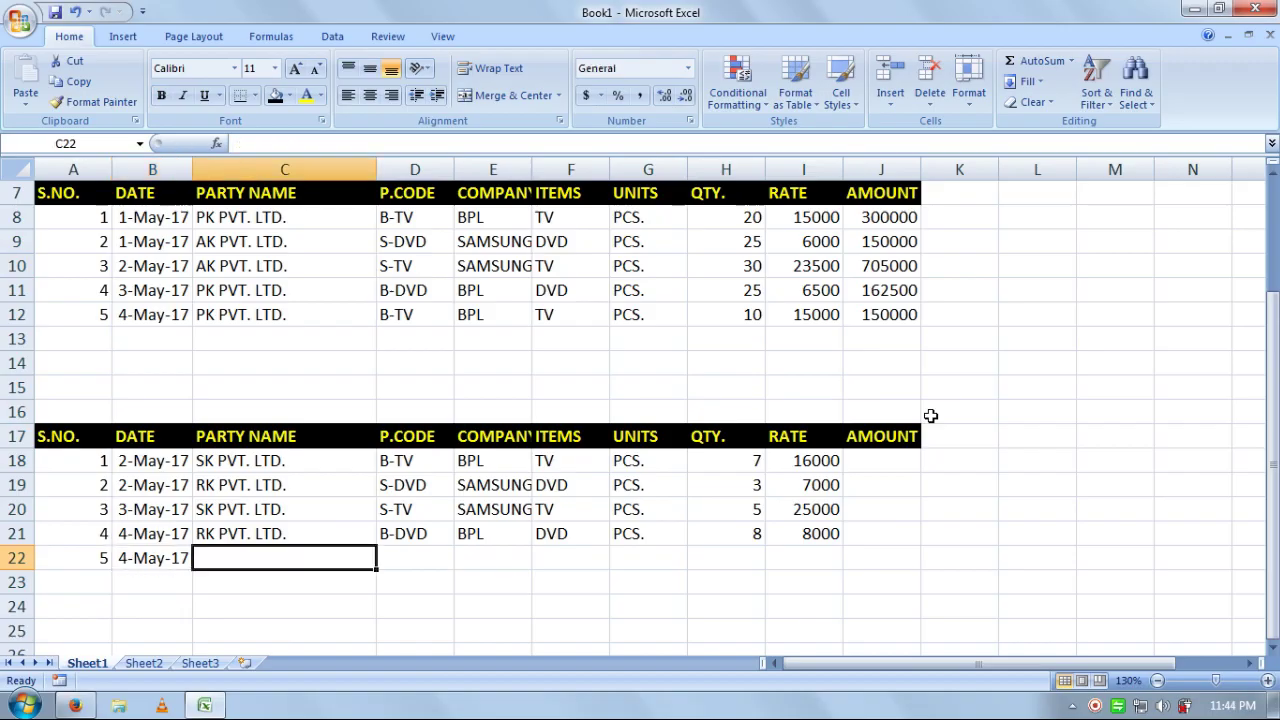
- Fill in row 22 with the party name SK PVT. LTD., the product code S-TV and the company SAMSUNG
type("SK")
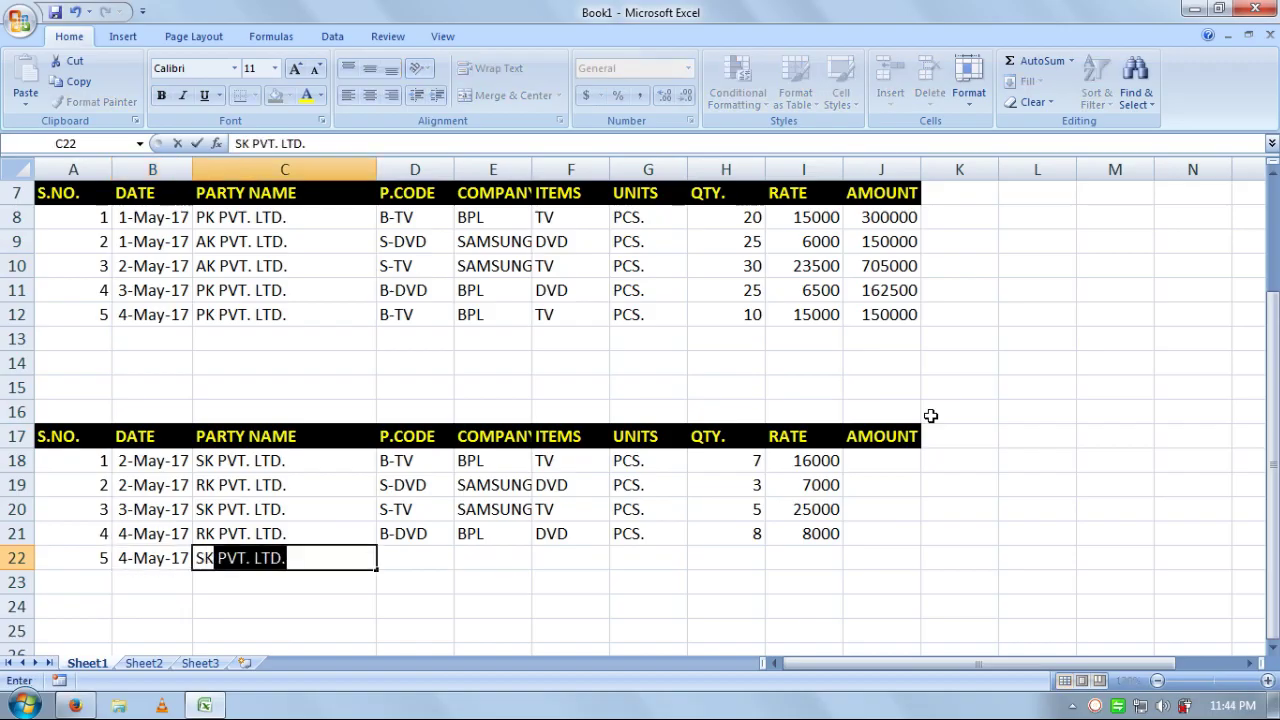
key("Right")
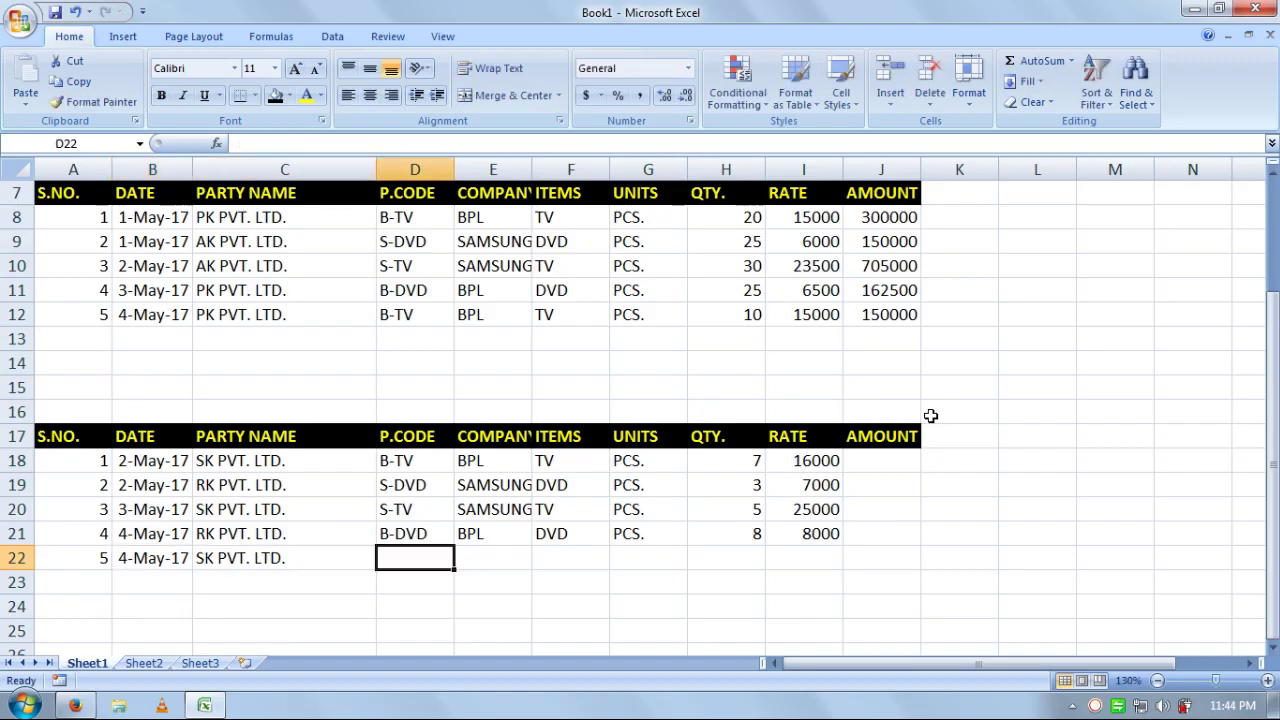
type("S-TV")
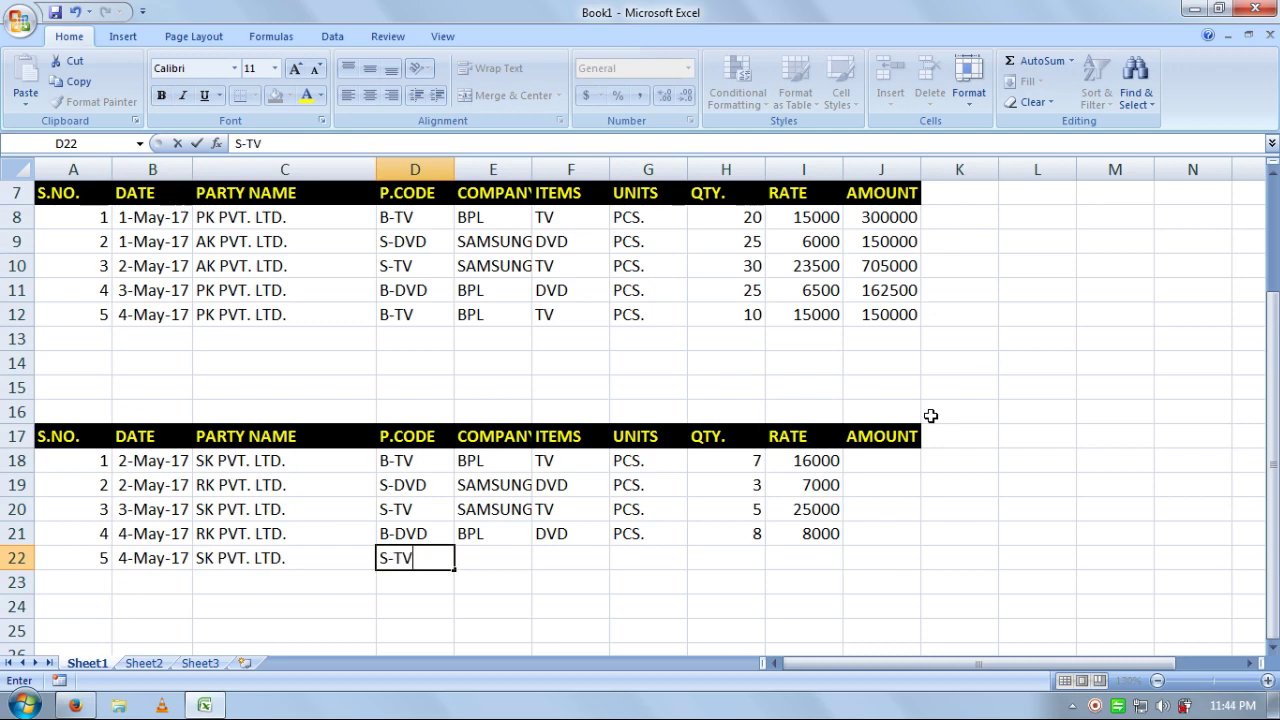
key("Right")
type("S")
key("Right")
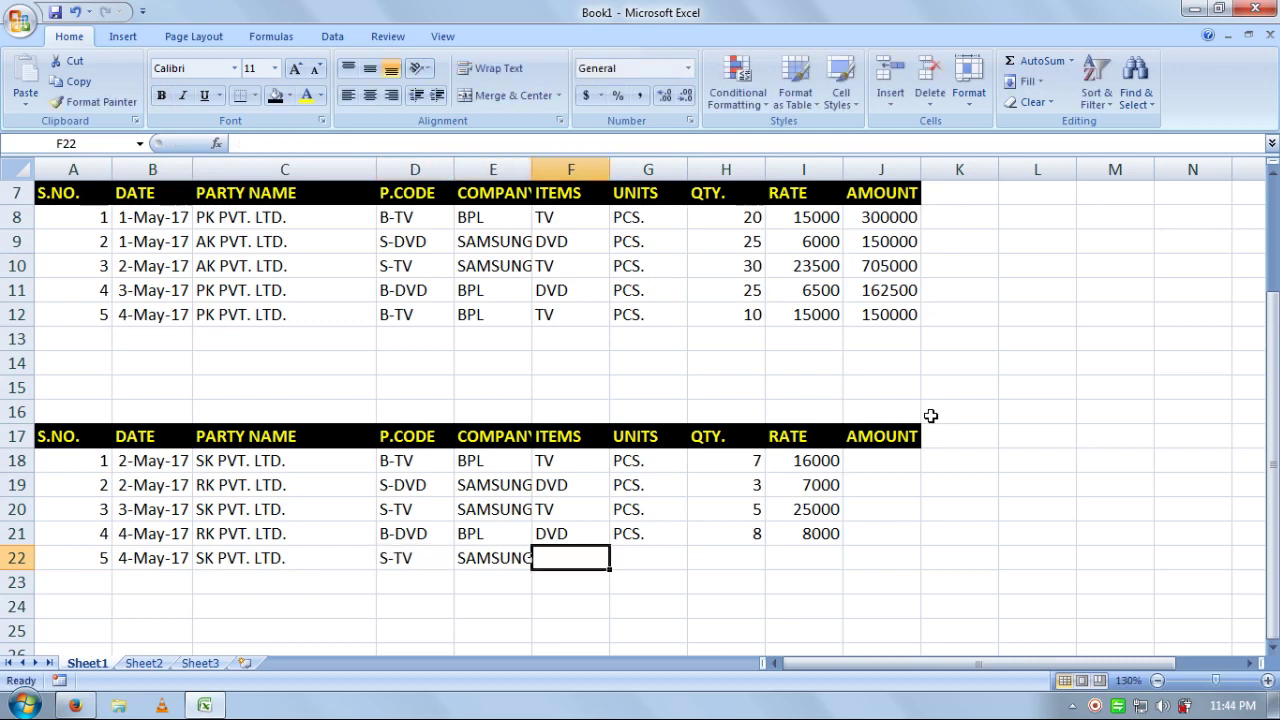
- Continue row 22 with the item TV, the units PCS. and the quantity 7
type("T")
key("Right")
type("P")
key("Right")
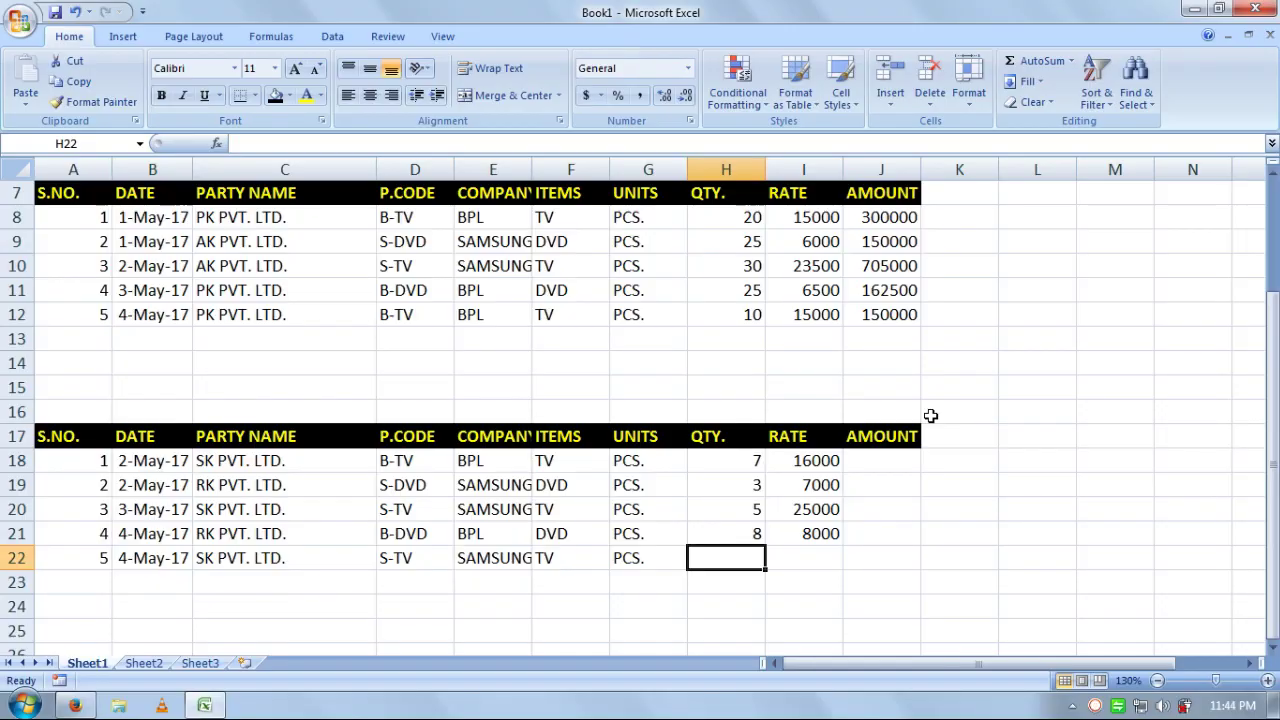
type("7")
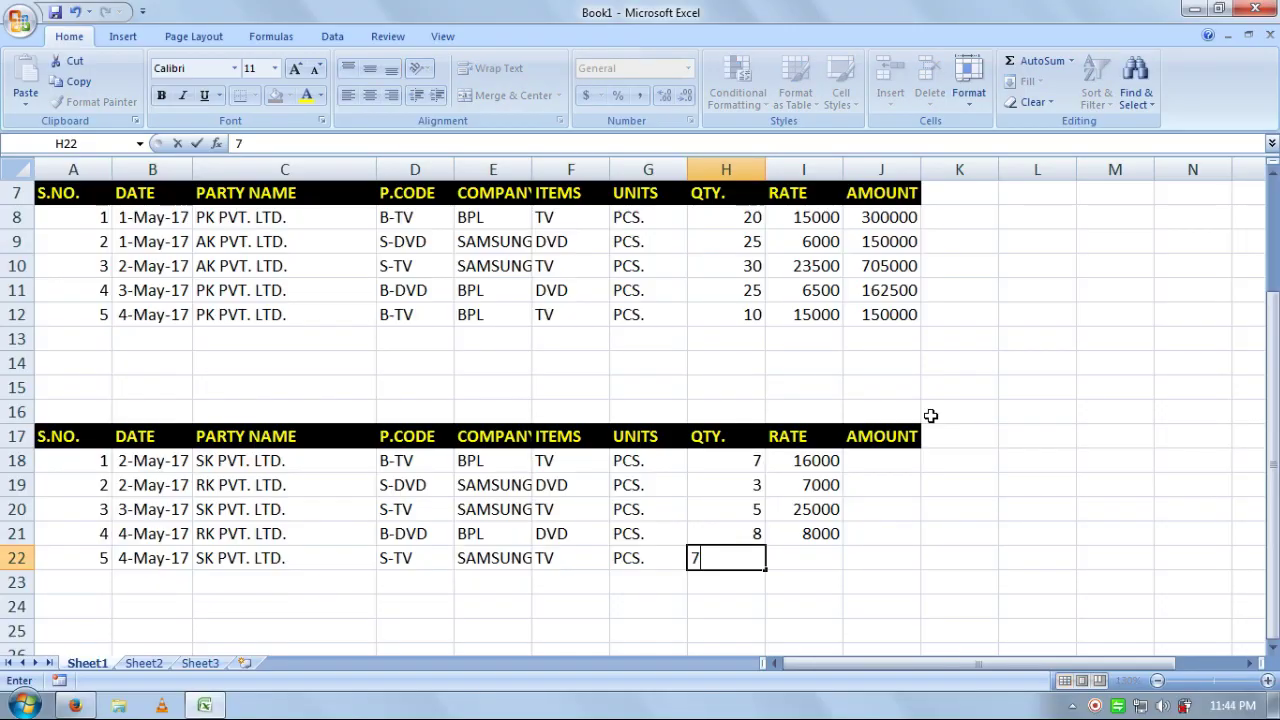
key("Right")
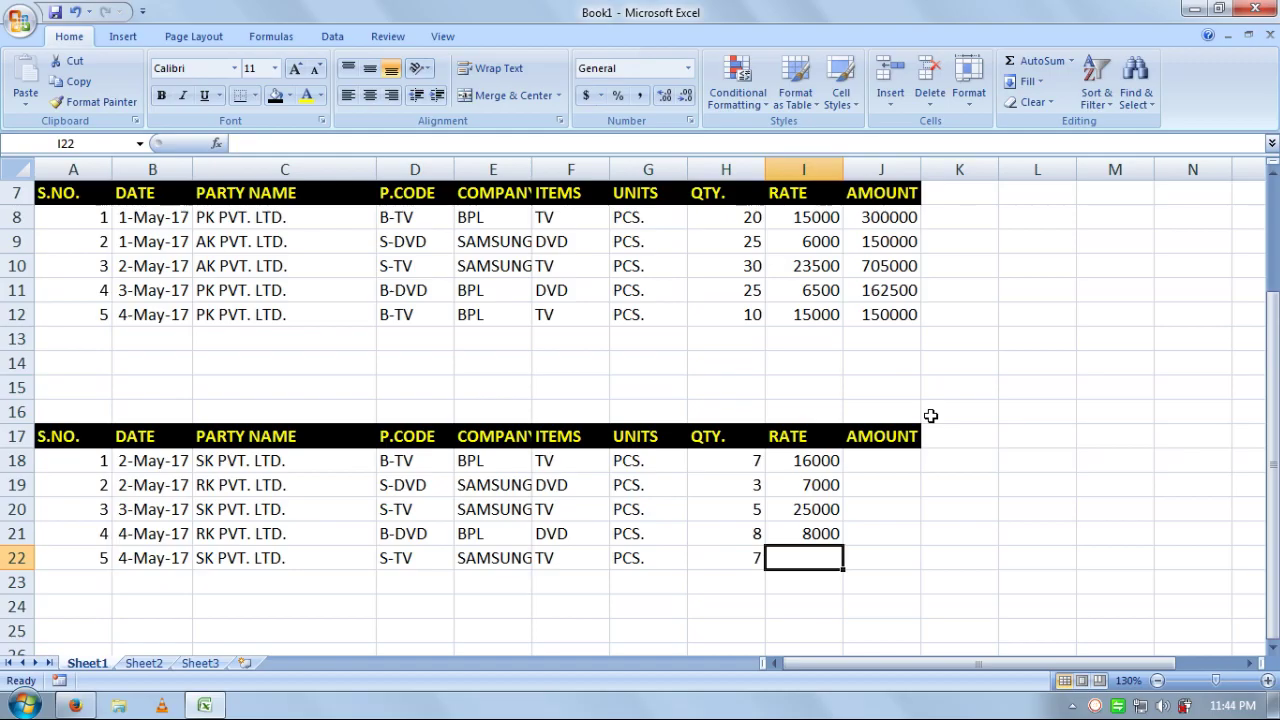
- Look up the rate of the earlier S-TV transaction in the second table
key("Up")
key("Up")
key("Up")
key("Left")
key("Left")
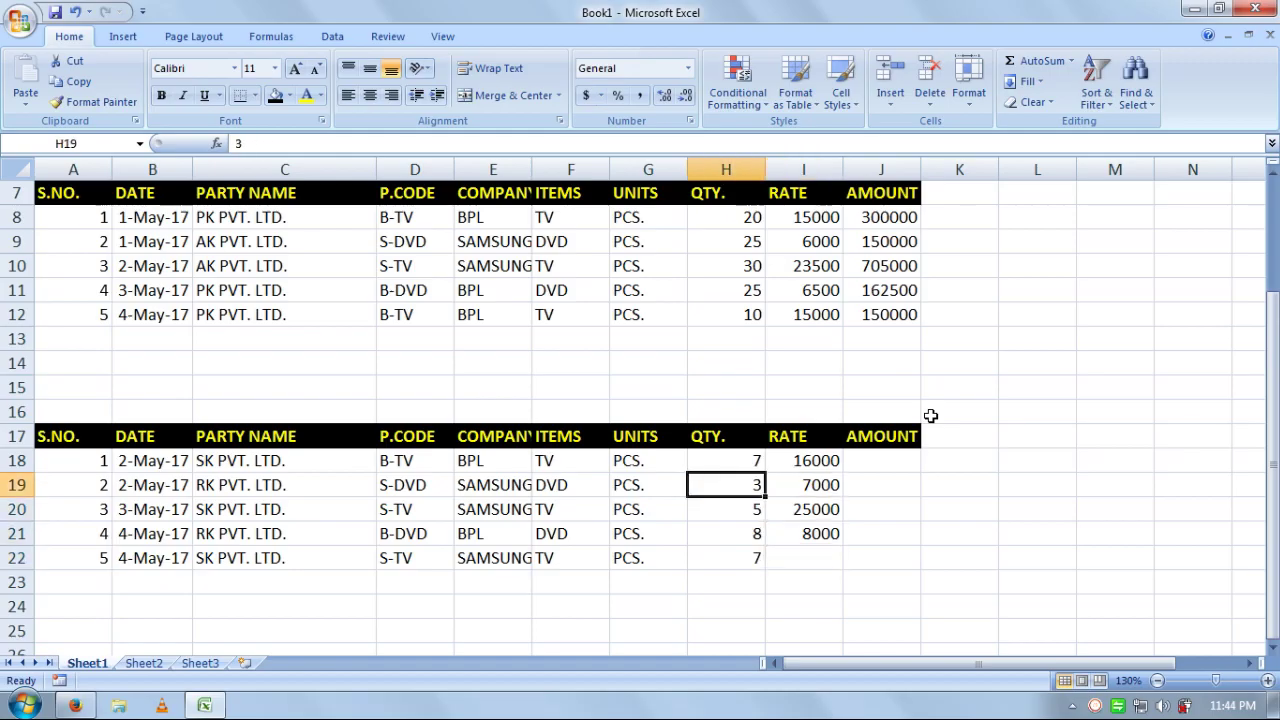
key("Down")
key("Right")
key("Right")
key("Down")
key("Down")
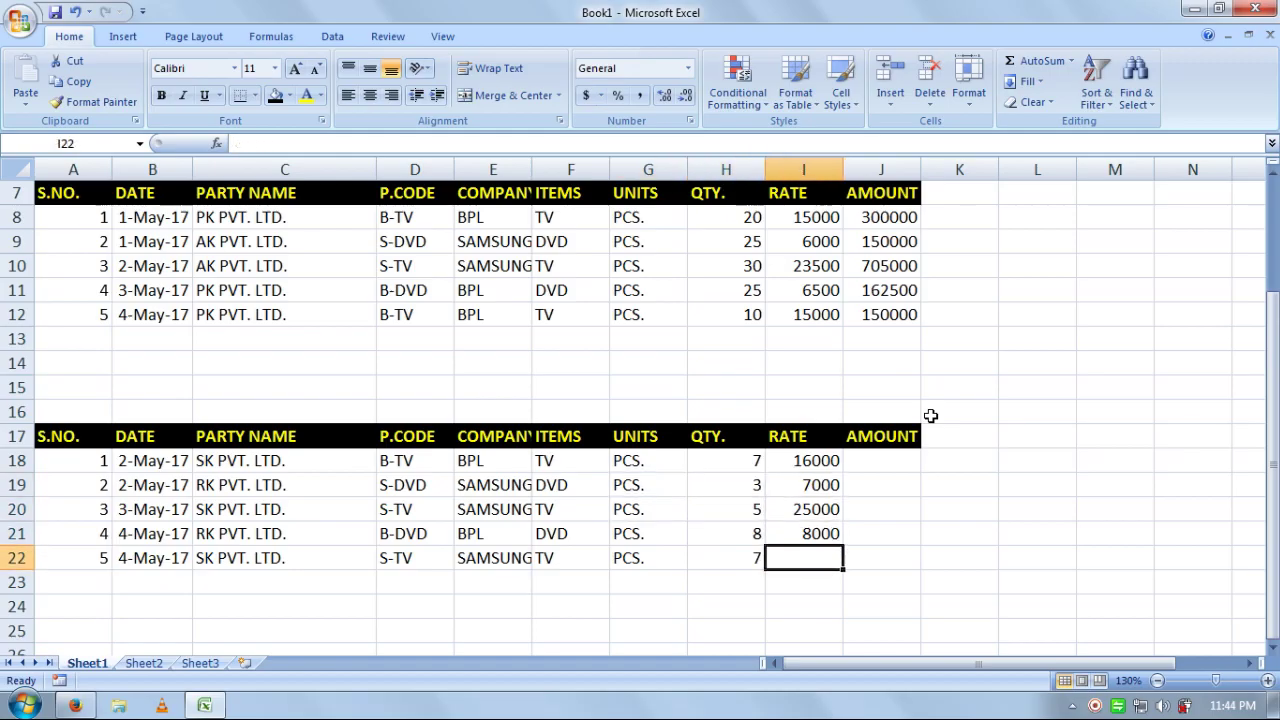
key("Up")
key("Up")
key("Left")
key("Right")
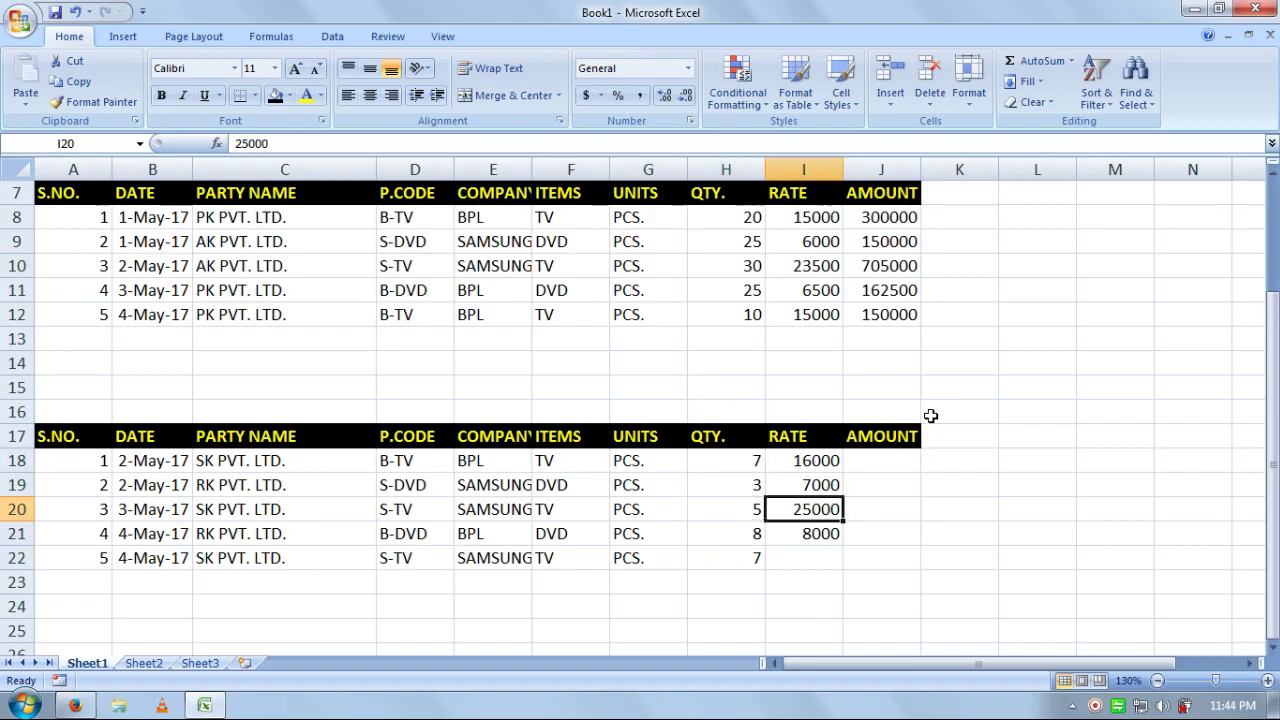
- Enter the rate 25000 in I22 for the fifth transaction of the second table
key("Down")
key("Down")
type("25000")
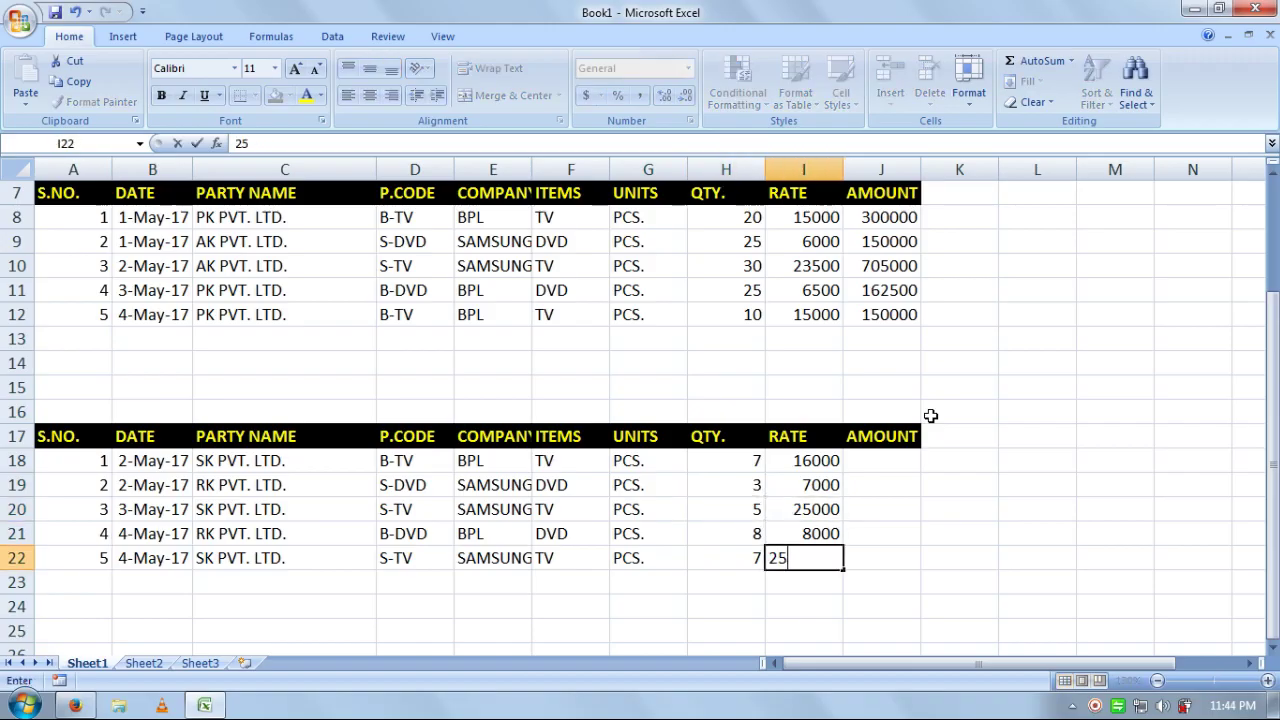
key("Tab")
- Calculate the first amount of the second table in J18 with the formula =H18*I18
key("Up")
key("Up")
key("Up")
key("Up")
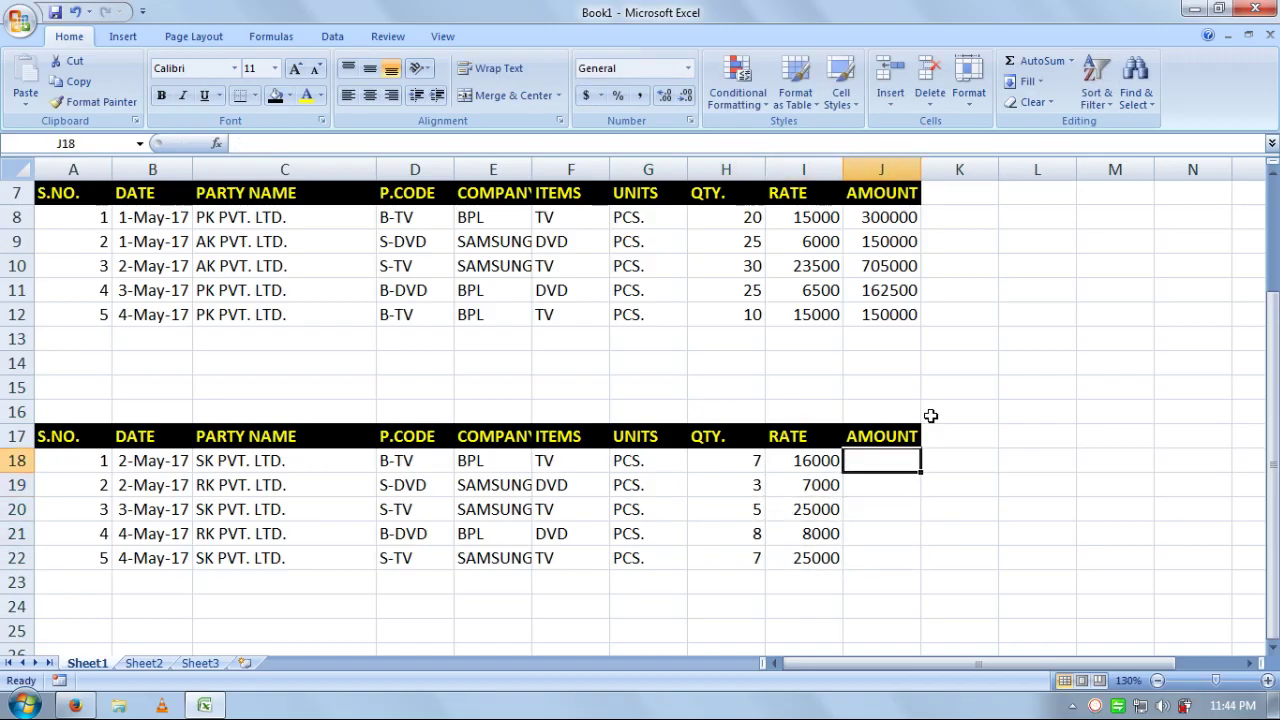
type("=")
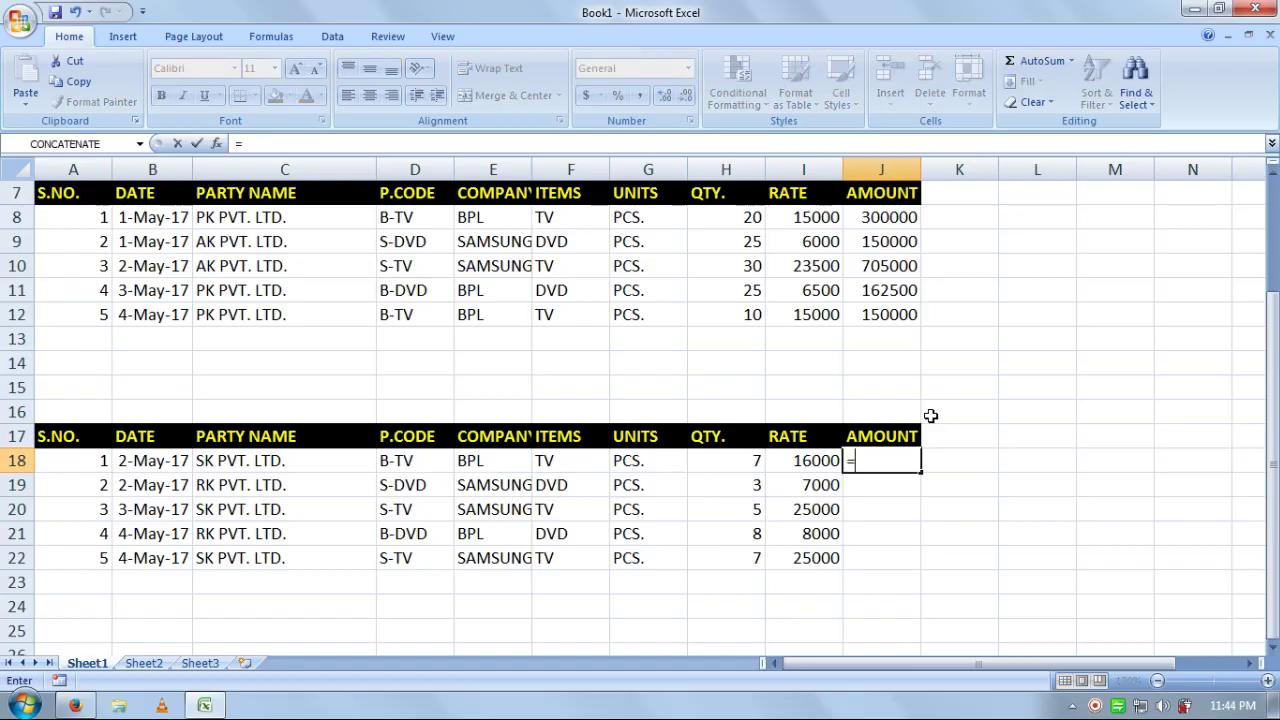
left_click(714, 466)
type("*")
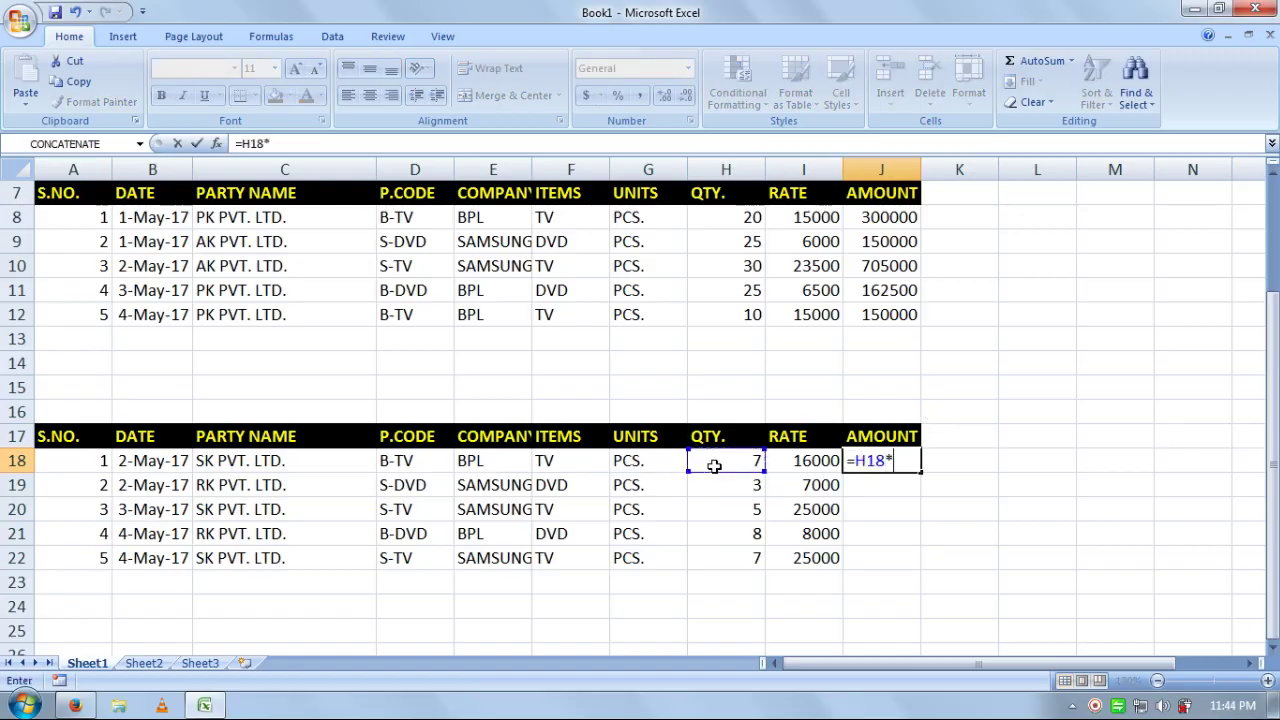
left_click(806, 461)
key("Return")
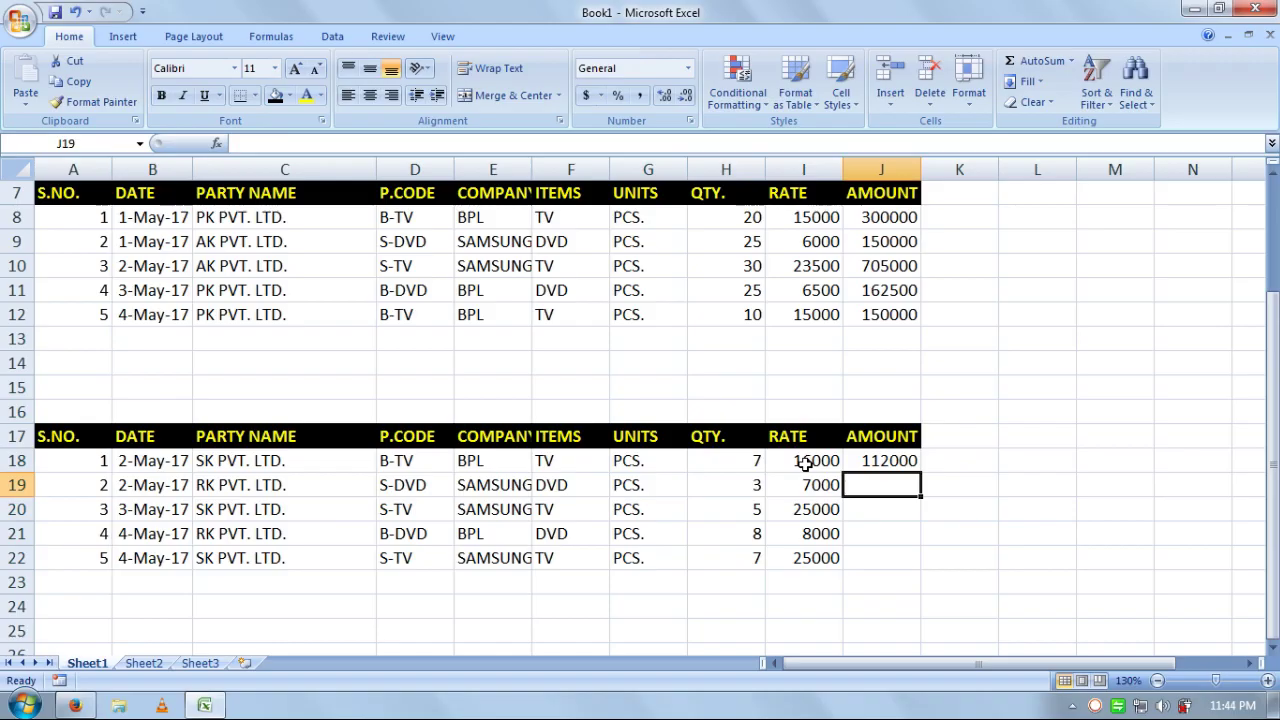
- Calculate the amount in J19 with =H19*I19 and fill the quantity-times-rate formula down through J22
type("=")
left_click(751, 486)
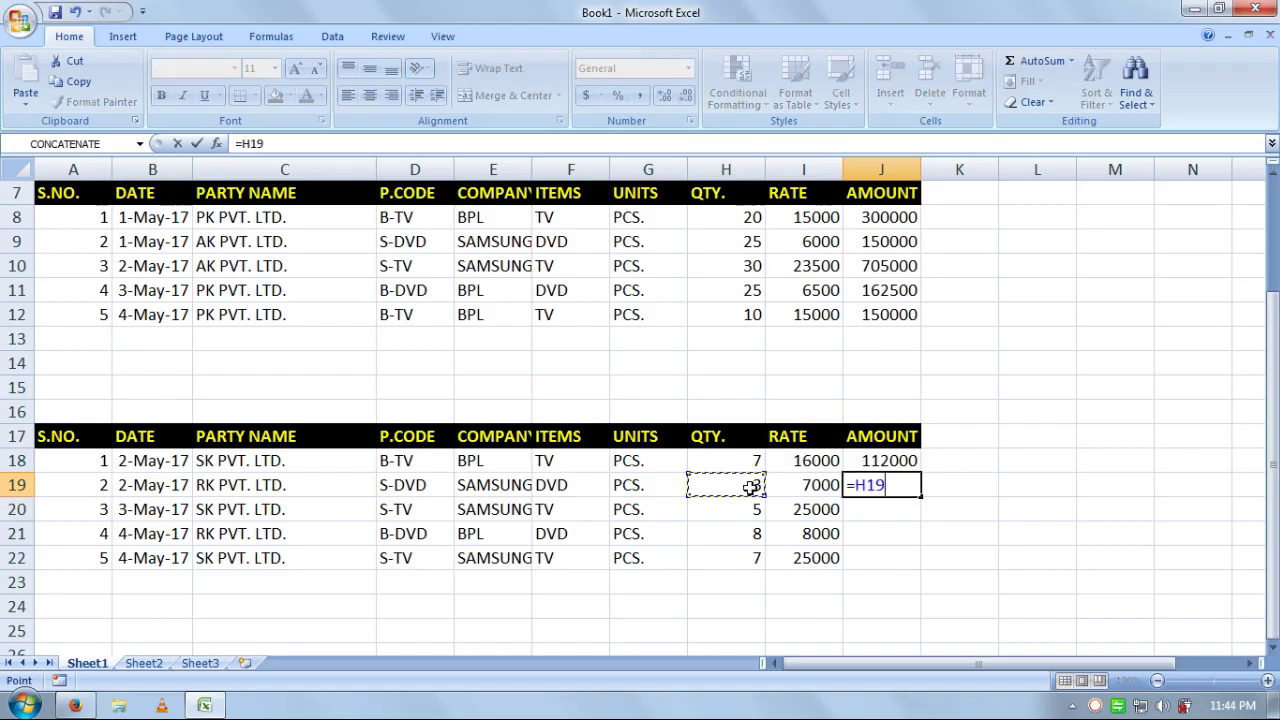
type("*")
left_click(795, 487)
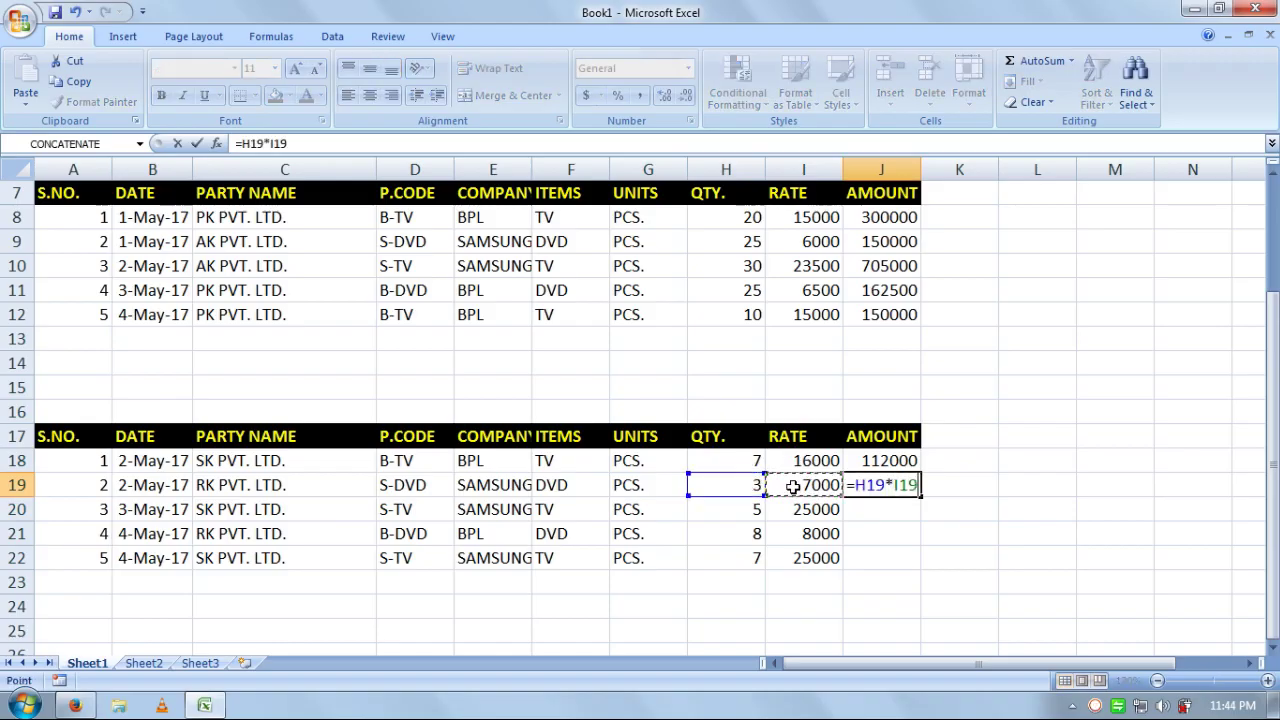
key("Return")
left_click_drag(903, 458, 918, 566)
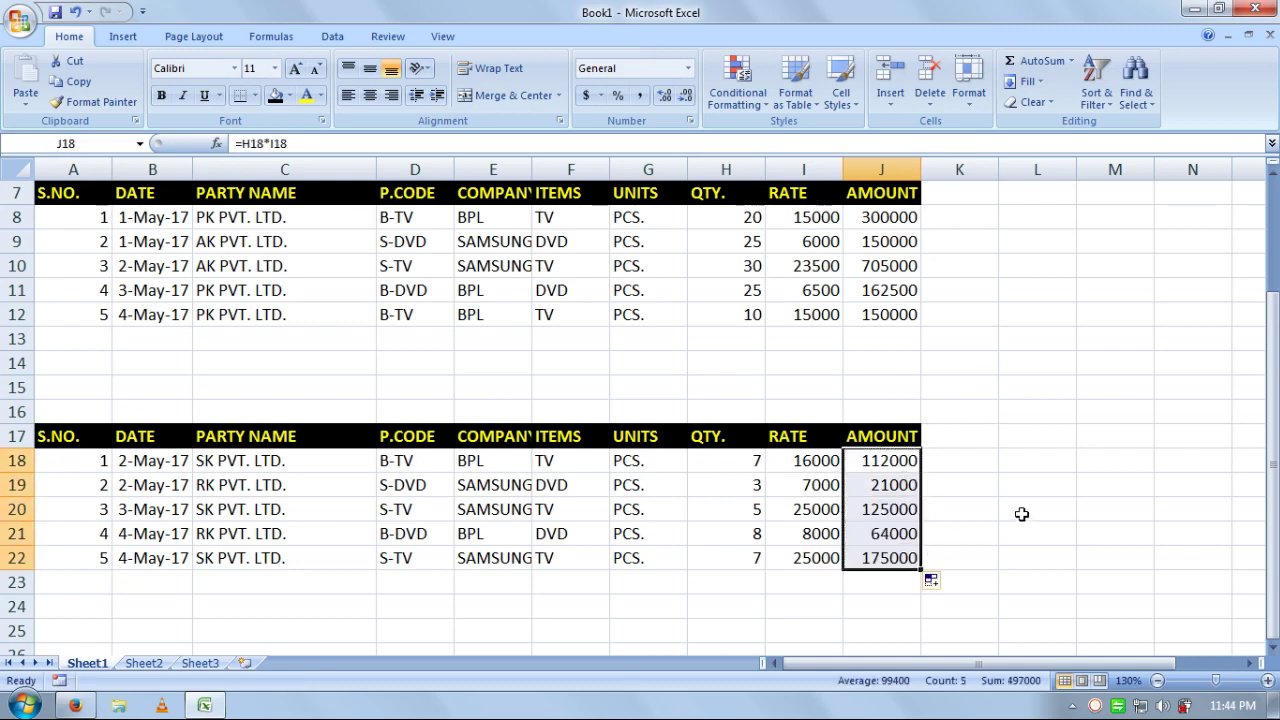
left_click(1001, 503)
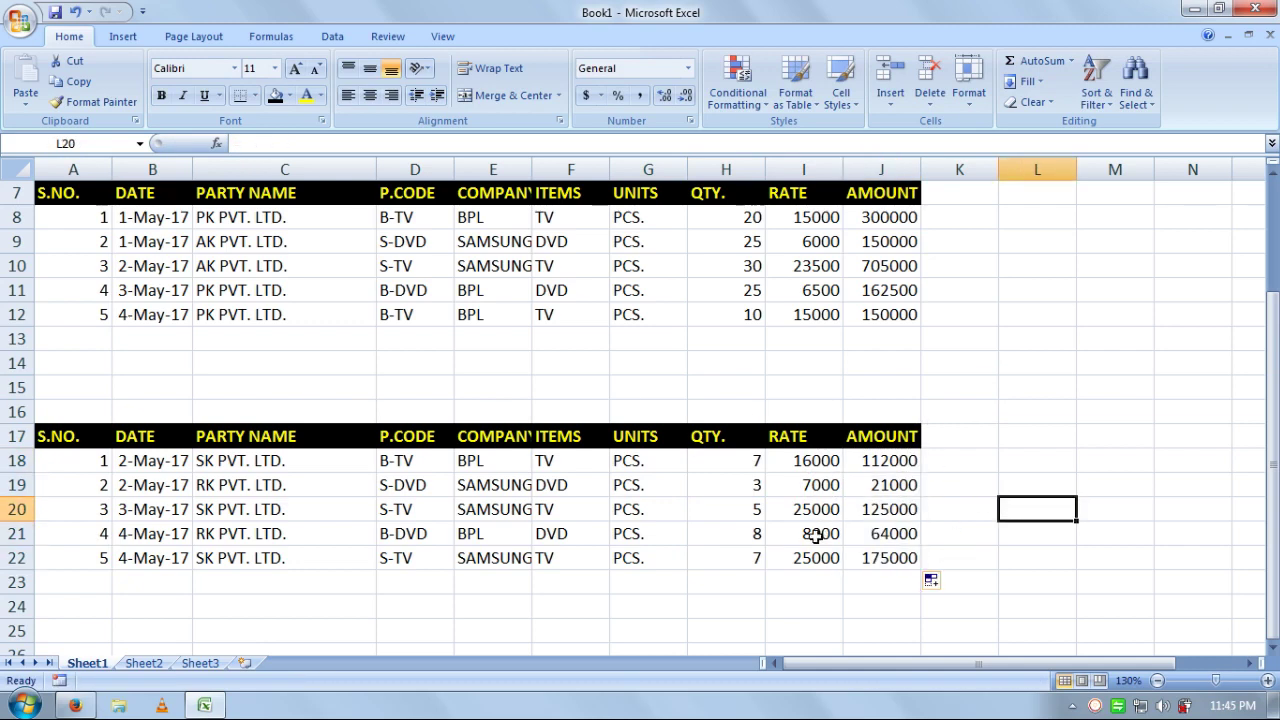
- Apply All Borders to both transaction tables, A7:J12 and A17:J22
left_click_drag(908, 316, 62, 198)
left_click(255, 95)
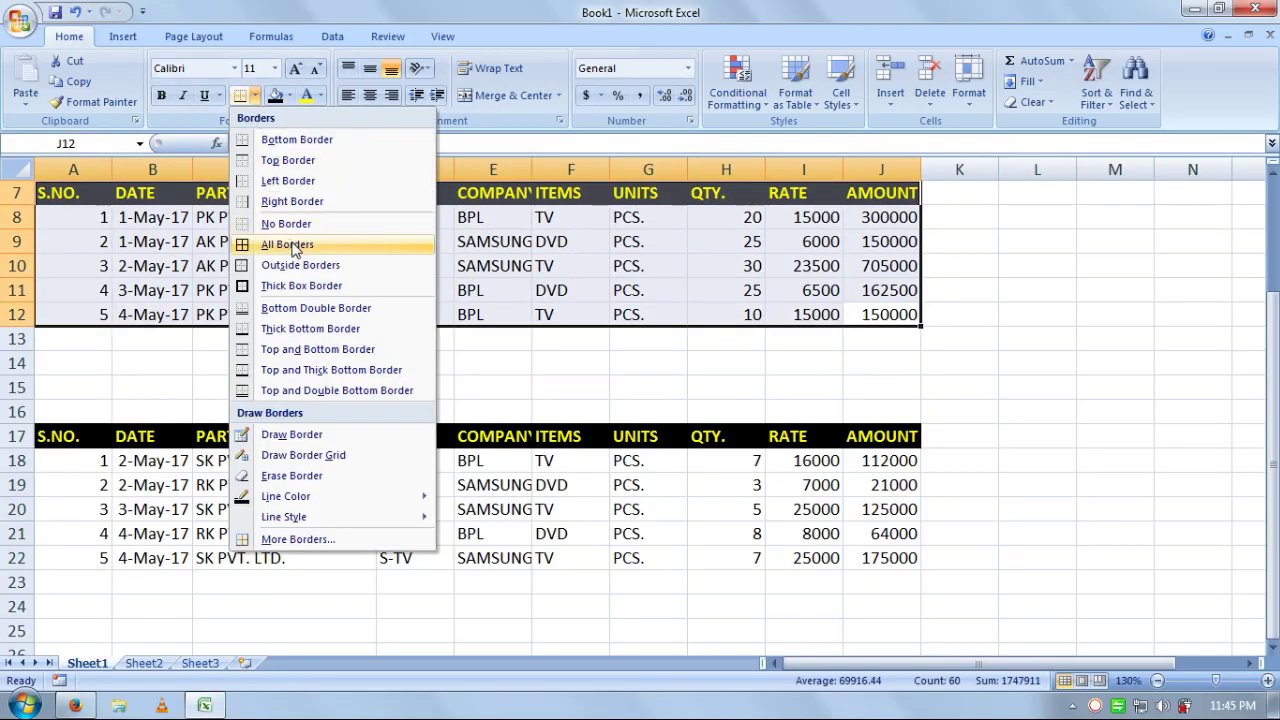
left_click(292, 246)
left_click_drag(898, 557, 72, 430)
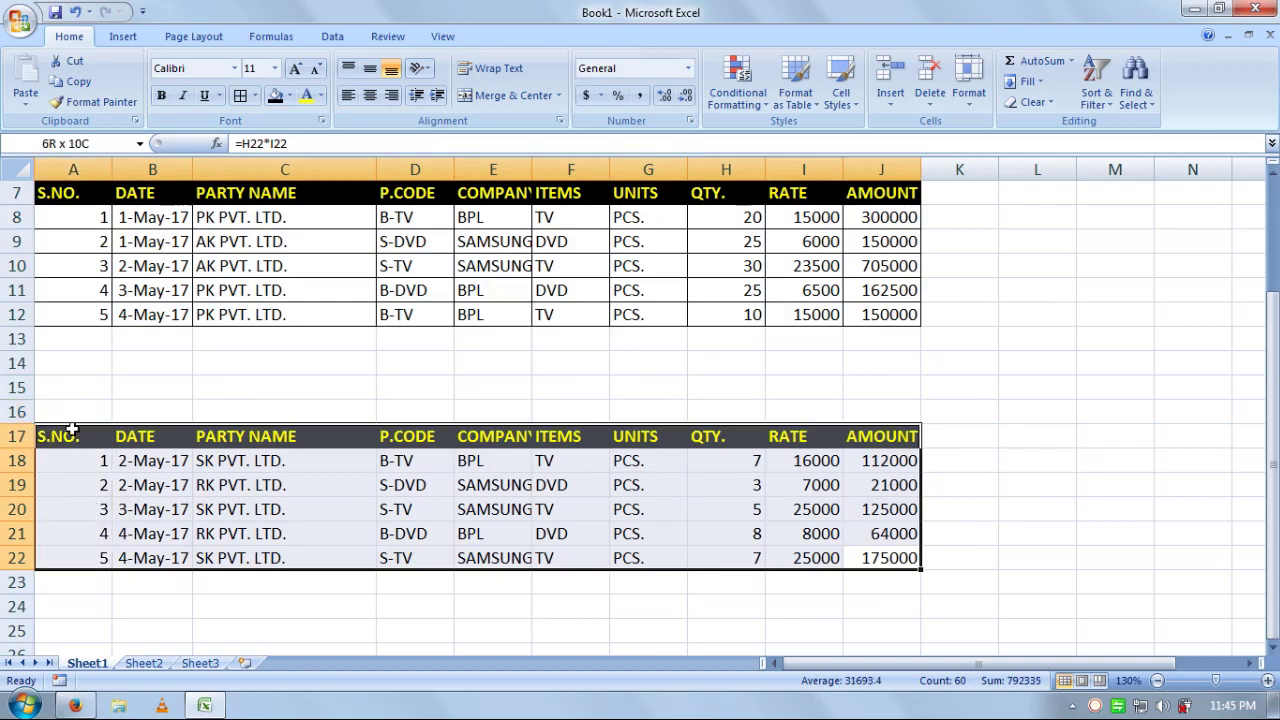
left_click(240, 95)
left_click(1040, 412)
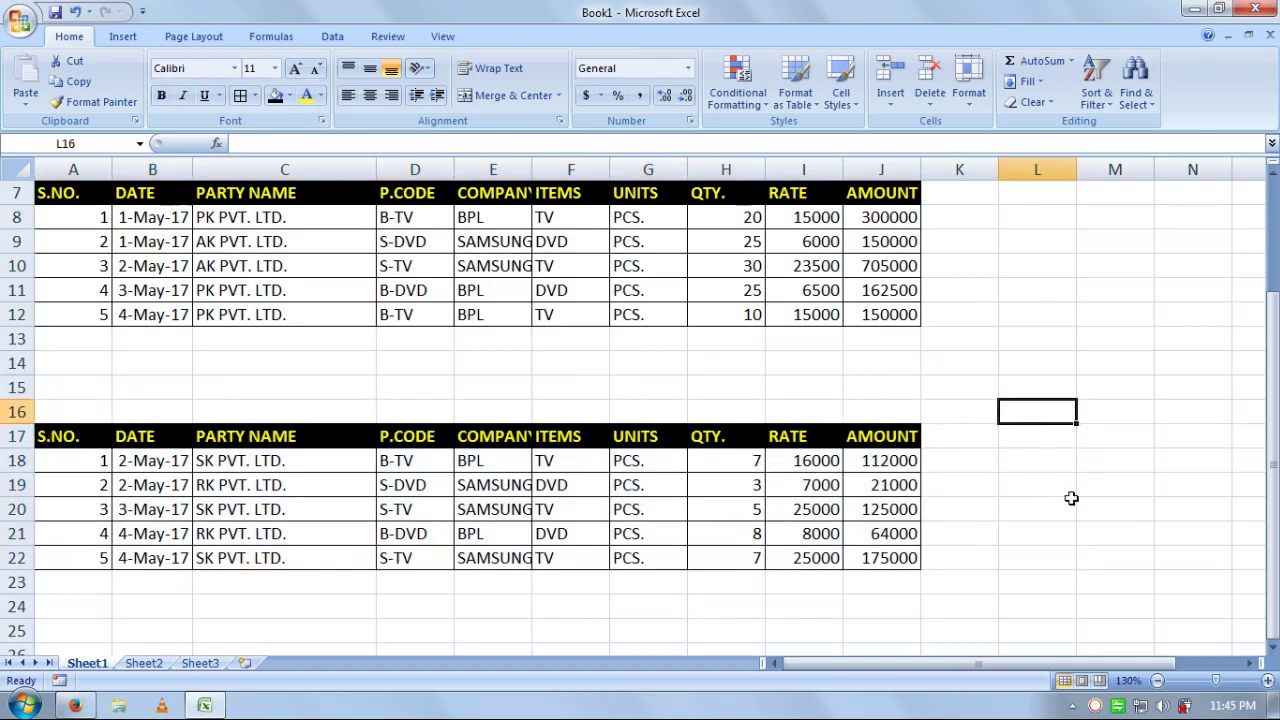
- Merge and center A5:J5 above the first table and enter the title PURCHASE VOUCHER'S
scroll(1071, 498, "up", 2)
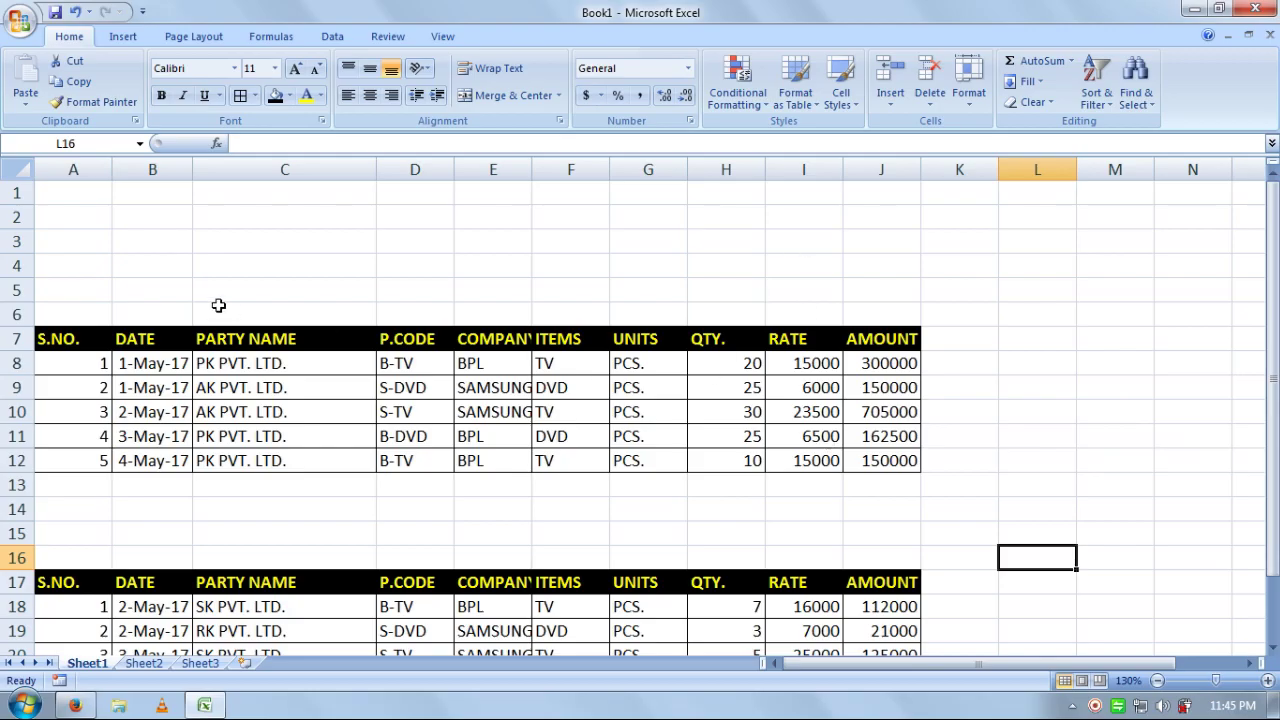
left_click_drag(49, 212, 297, 249)
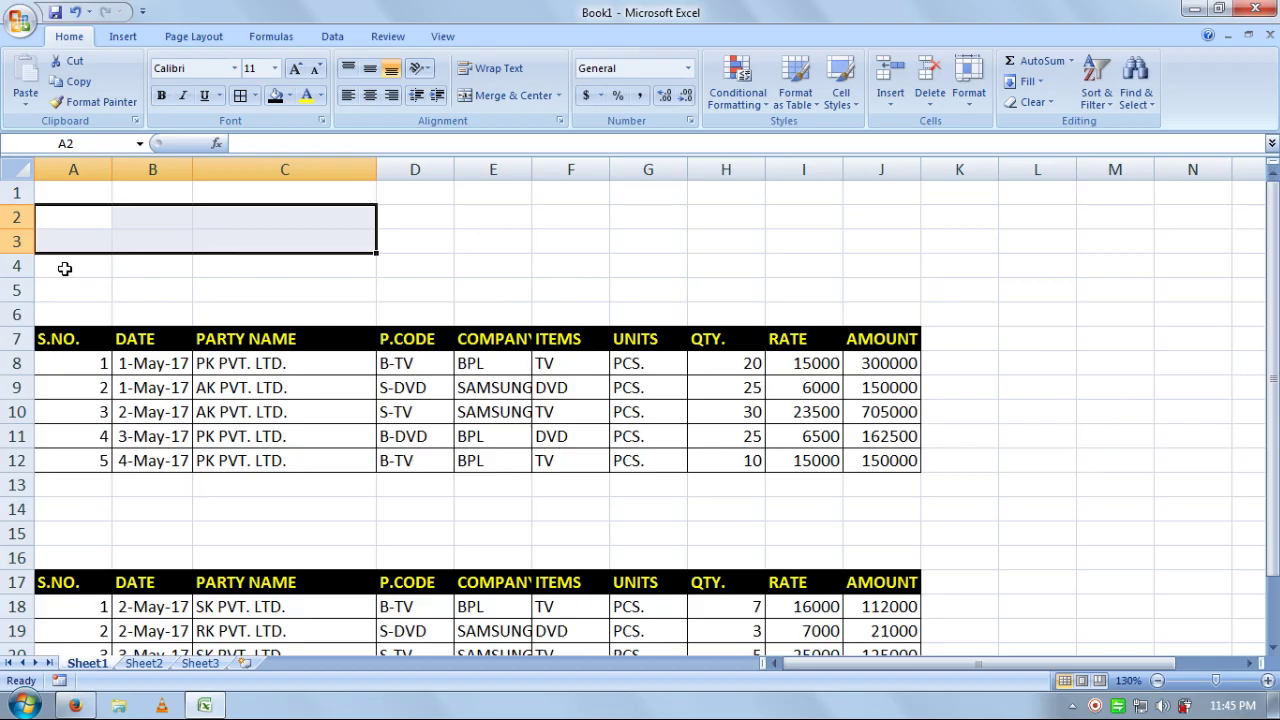
left_click_drag(63, 288, 882, 289)
left_click(510, 95)
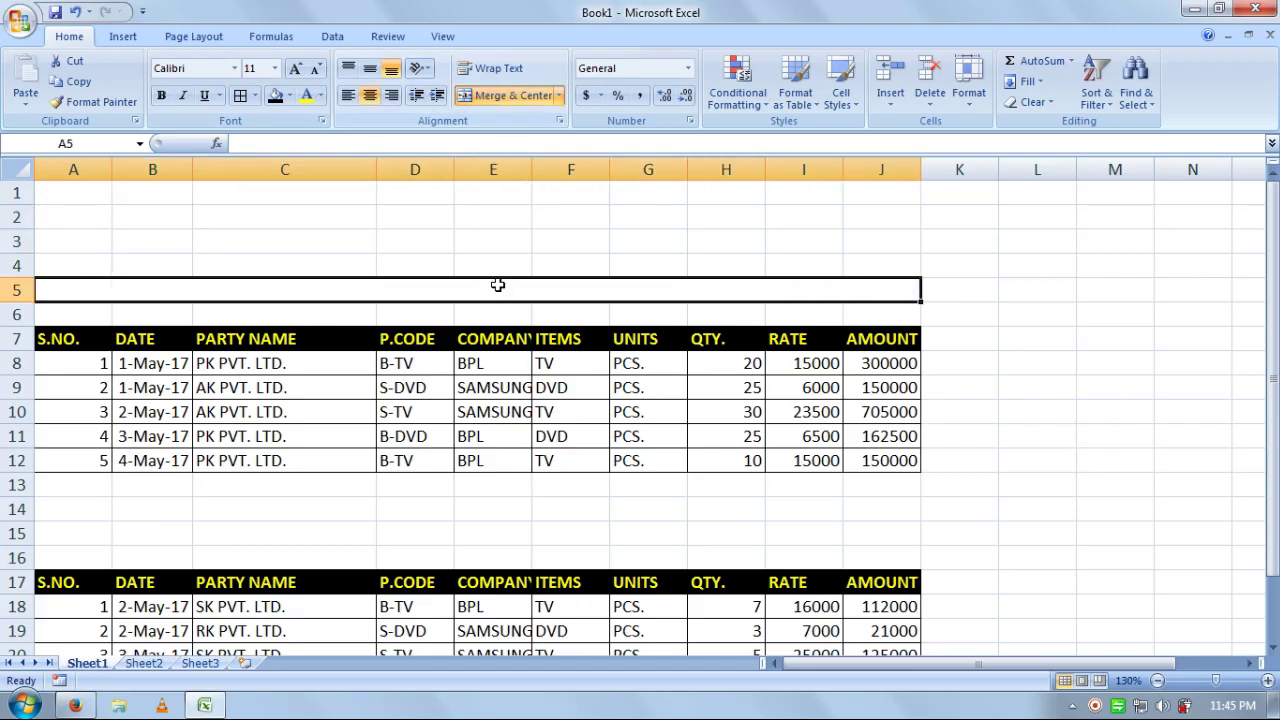
type("P")
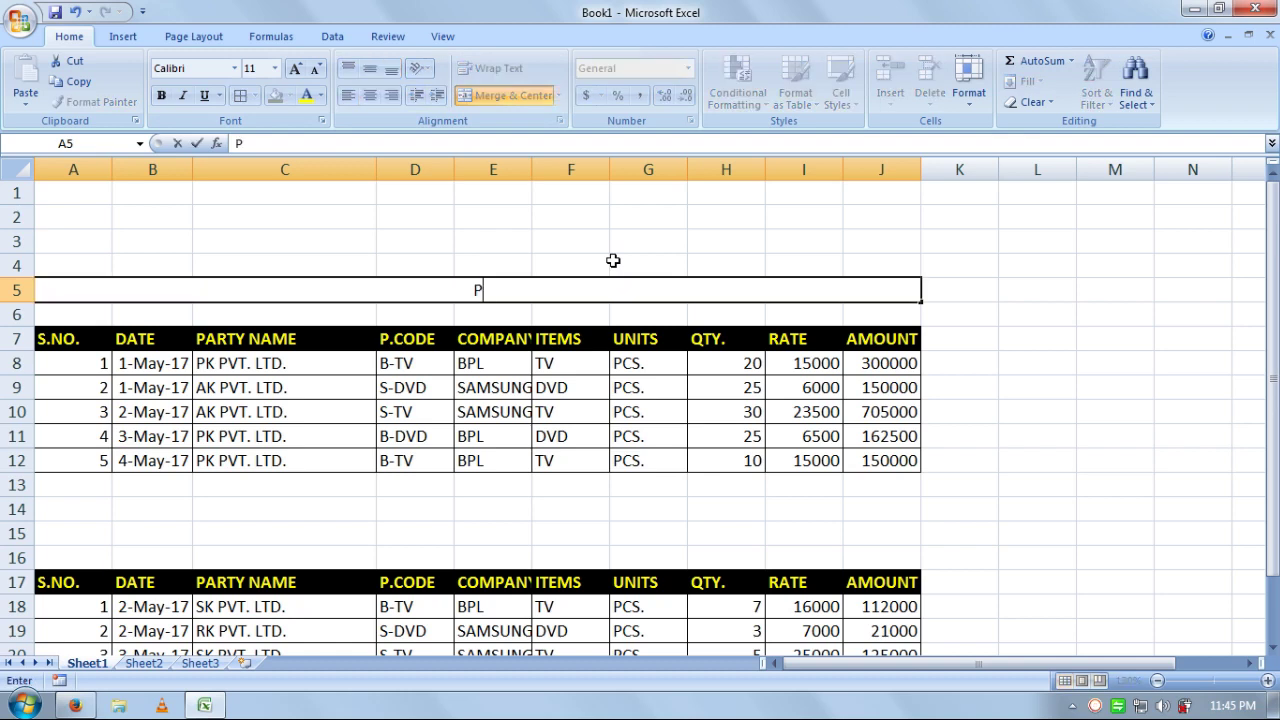
type("URCHASE")
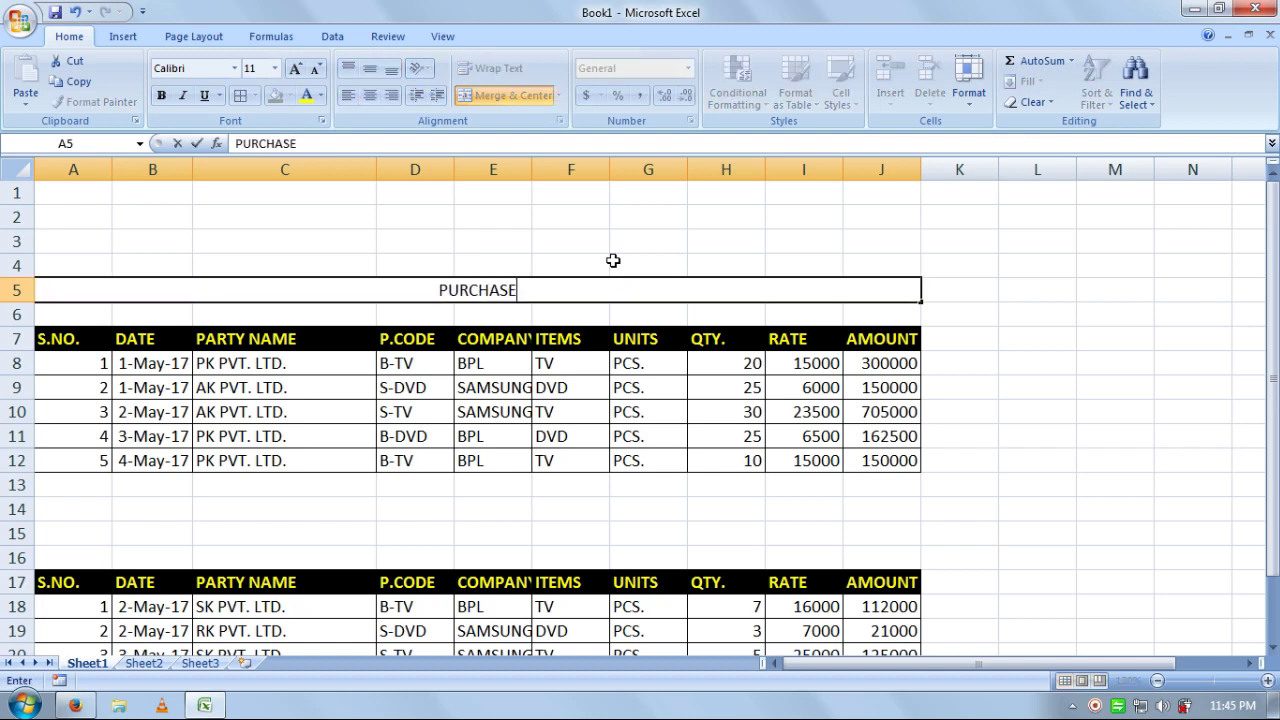
type(" VOU")
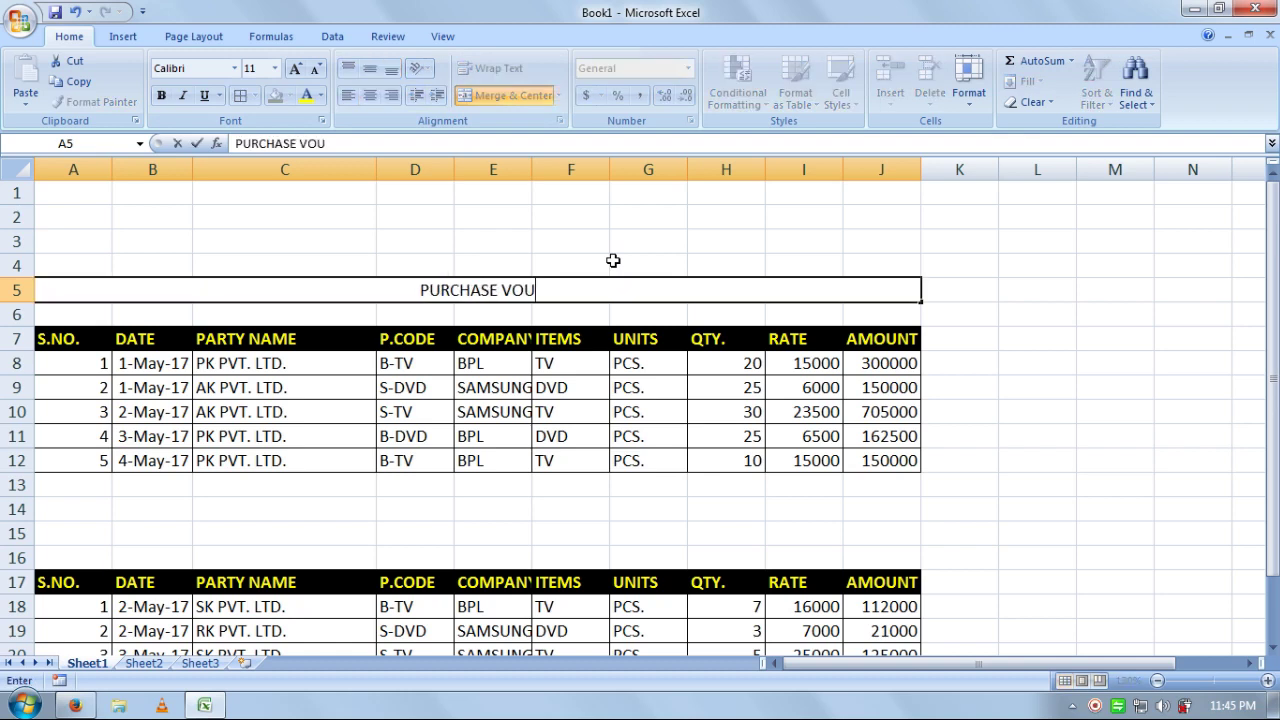
type("CHER")
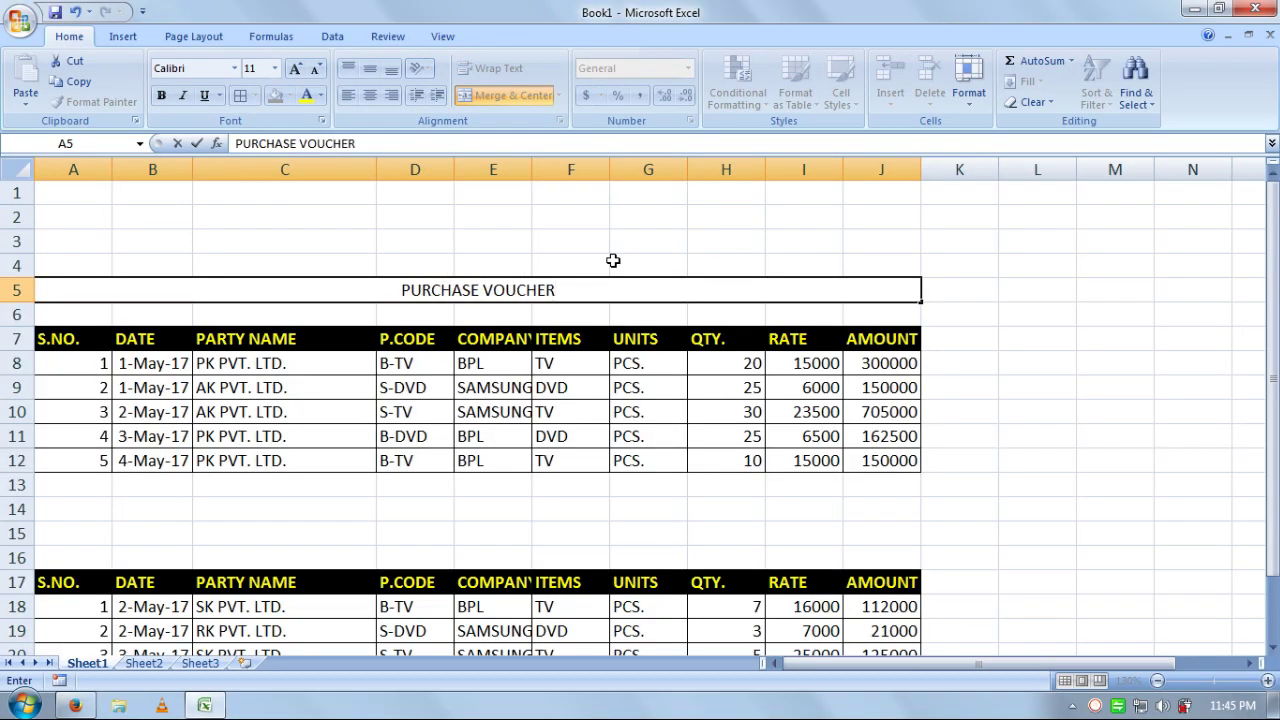
type("'S")
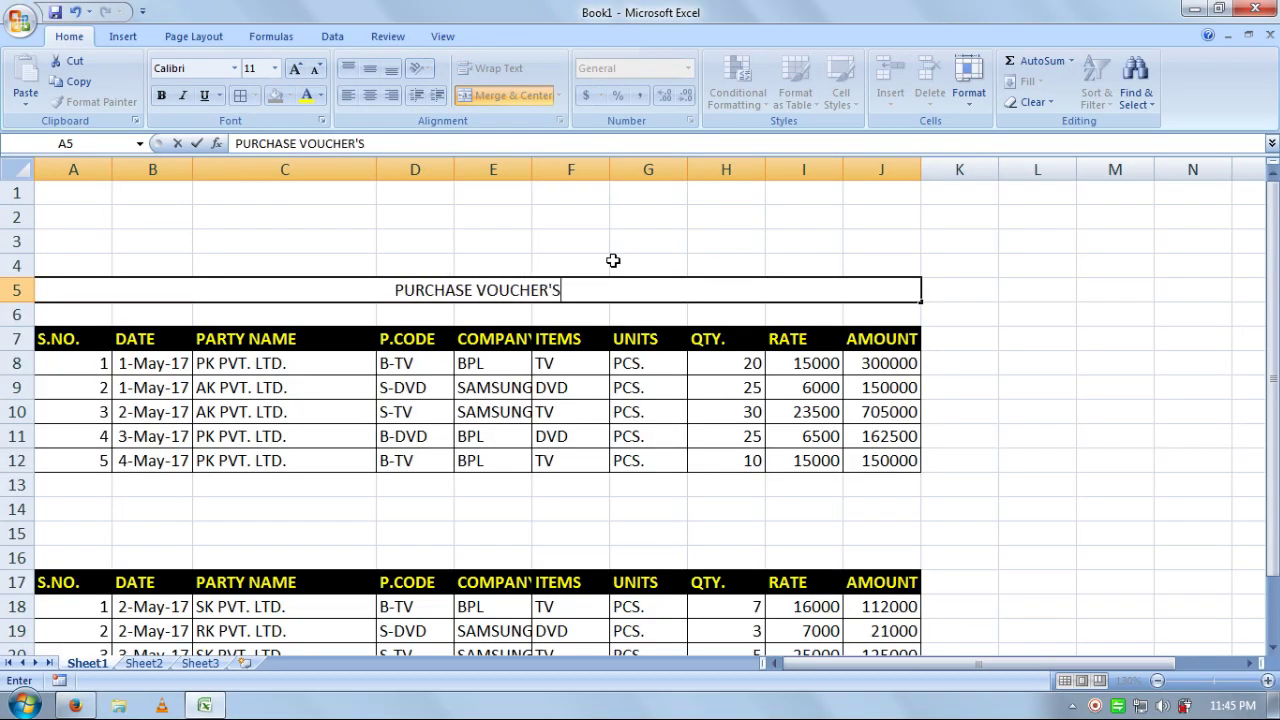
key("Return")
- Format the PURCHASE VOUCHER'S title with bold white text, a red fill and a font one size larger
left_click(609, 288)
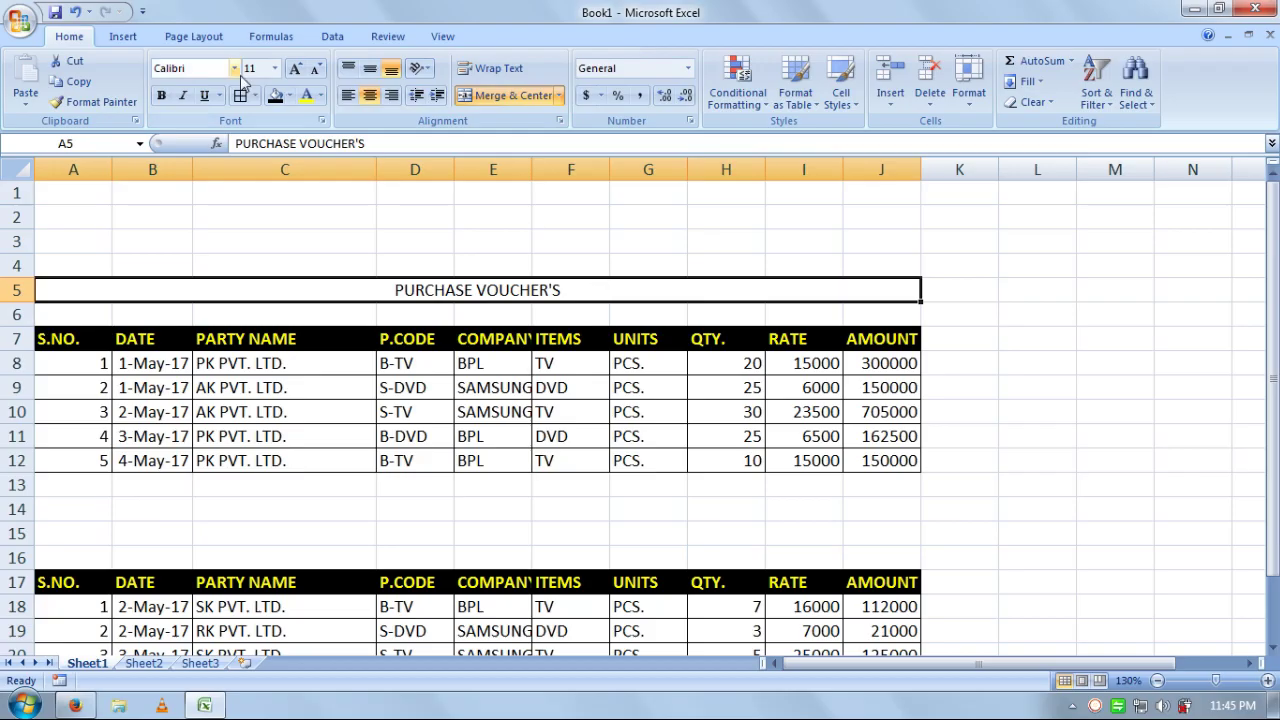
left_click(161, 95)
left_click(289, 95)
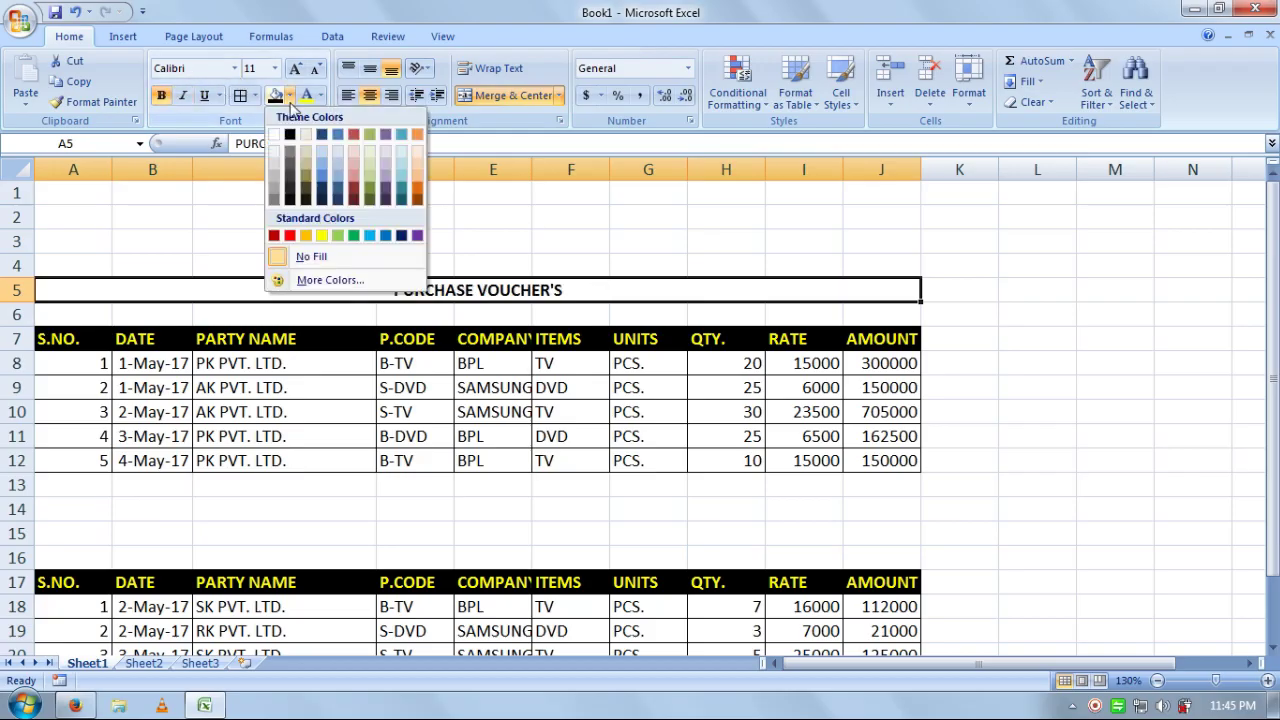
left_click(292, 234)
left_click(320, 95)
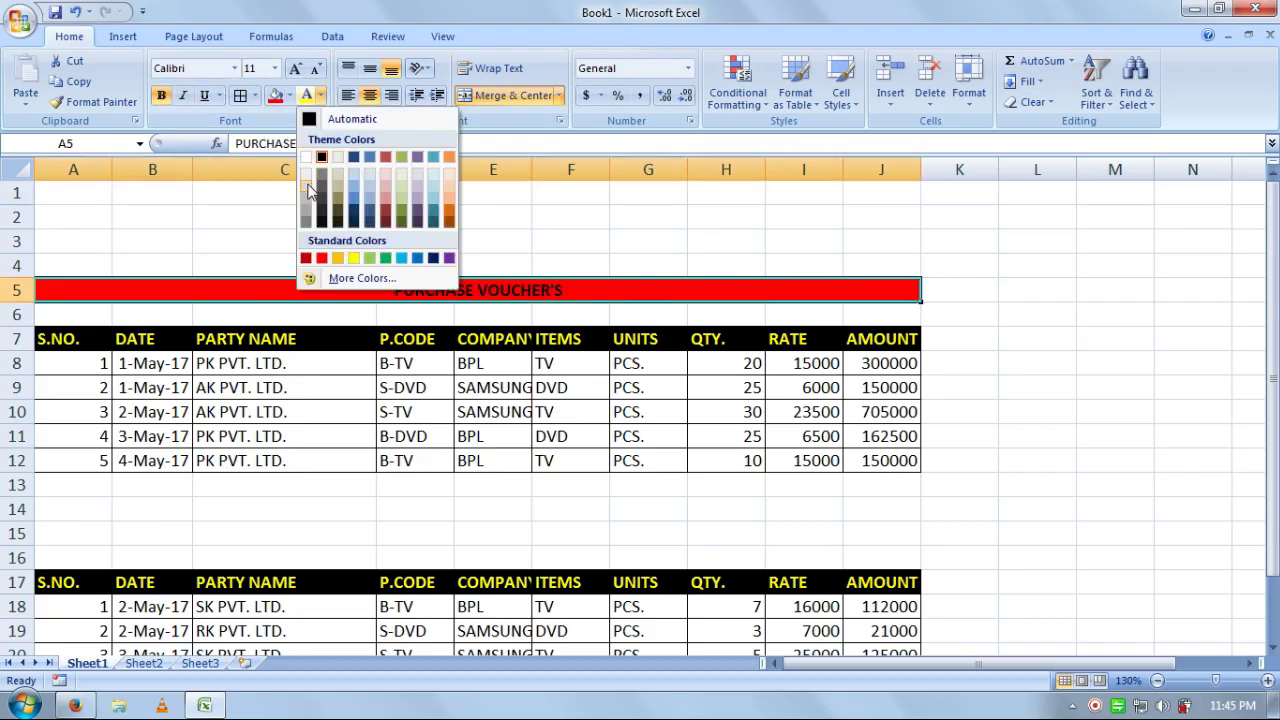
left_click(306, 158)
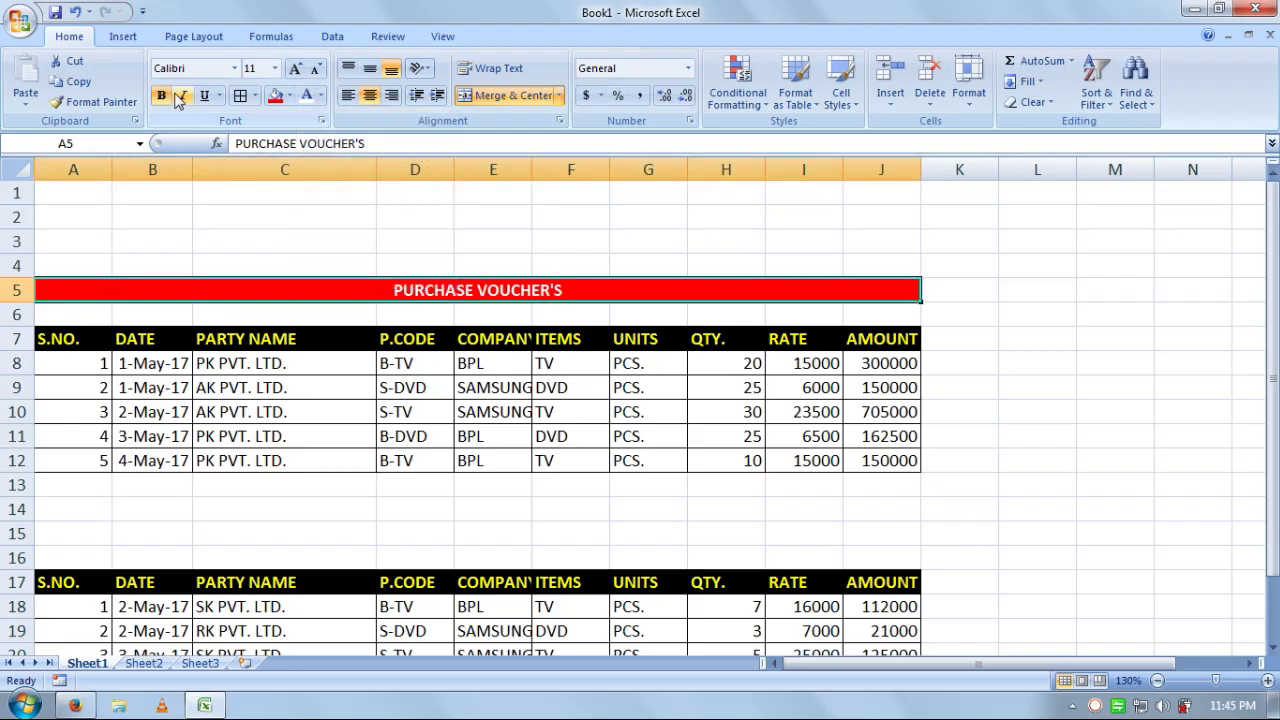
left_click(295, 69)
left_click(586, 237)
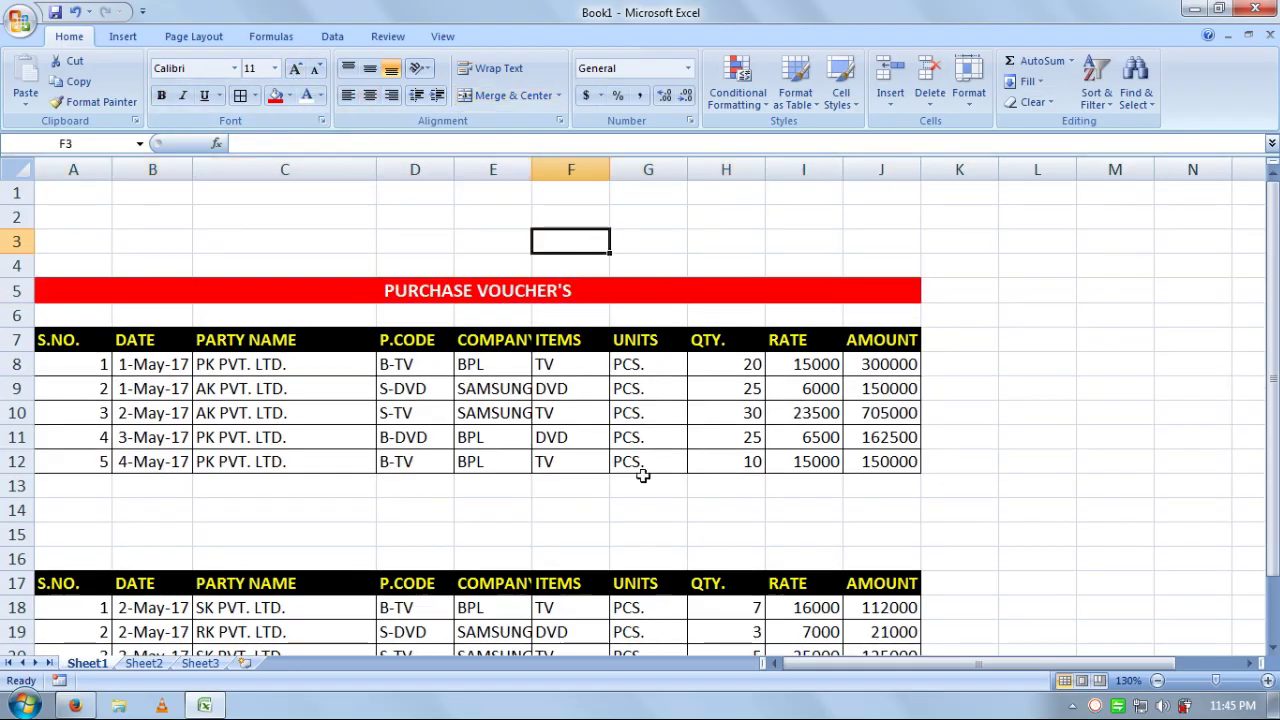
- Merge and center A15:J15 above the second table and format it with a red fill and bold 12-point text
left_click_drag(80, 532, 872, 526)
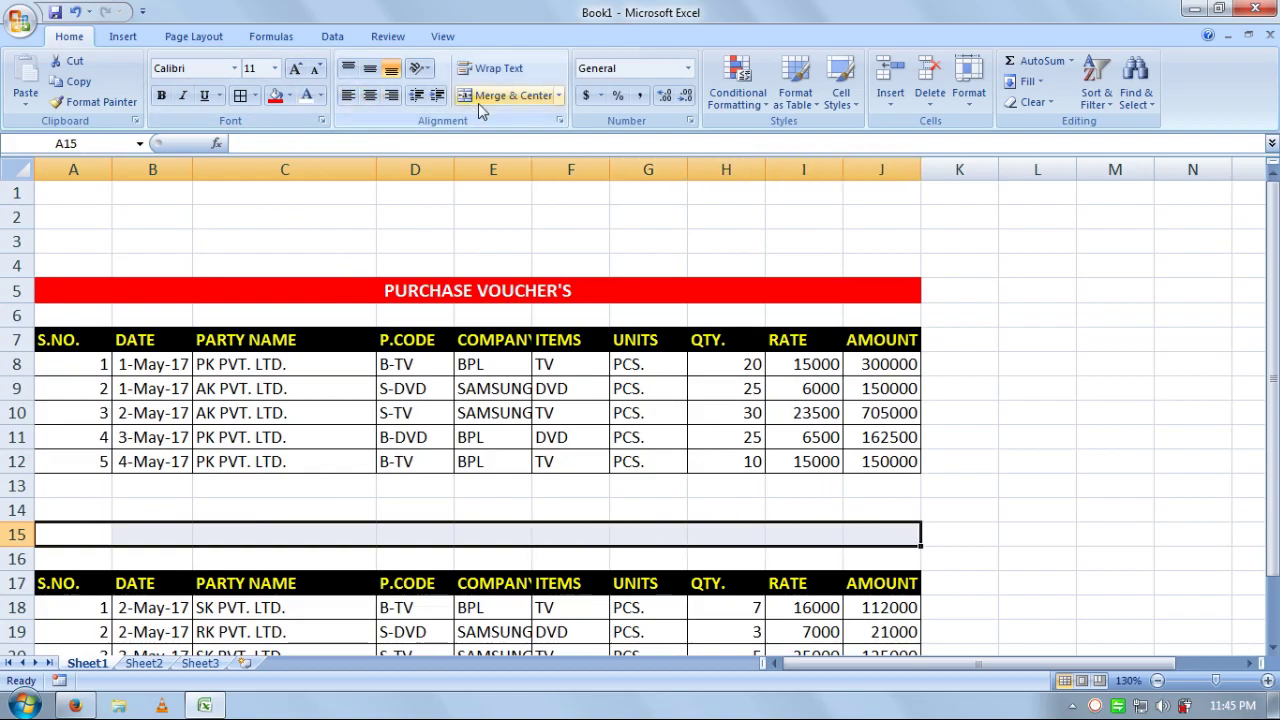
left_click(508, 95)
left_click(275, 95)
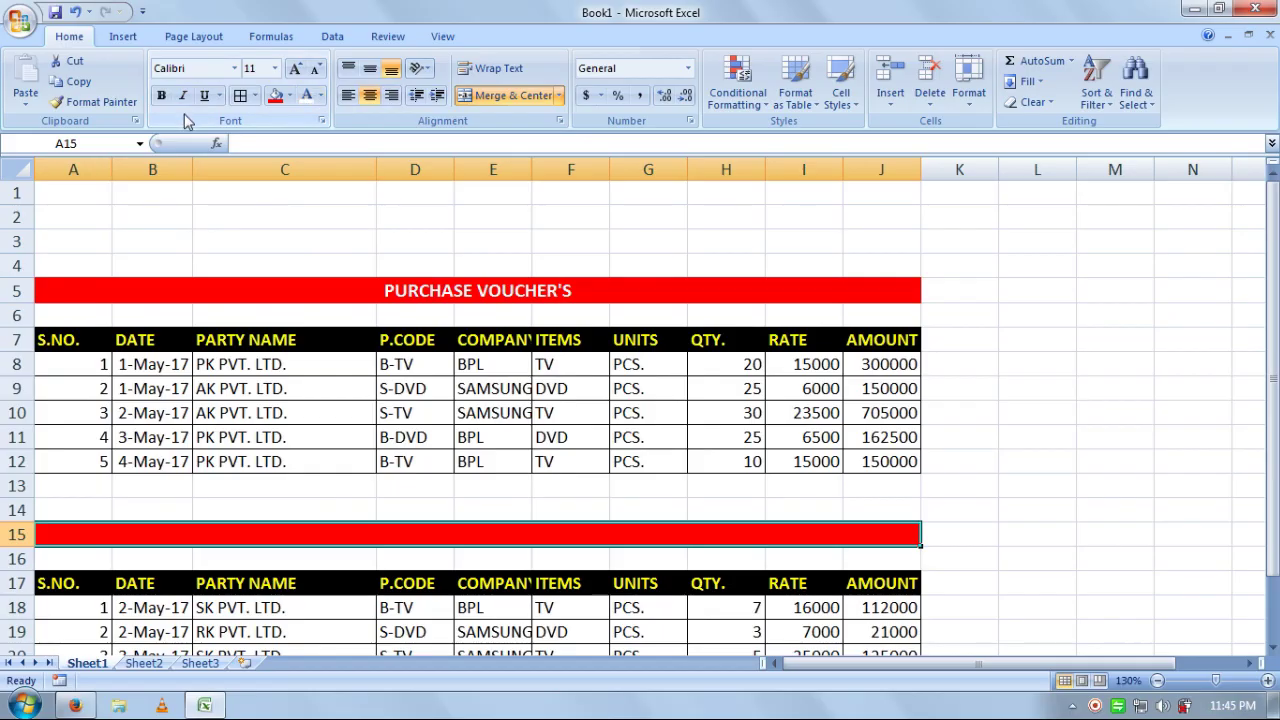
left_click(161, 95)
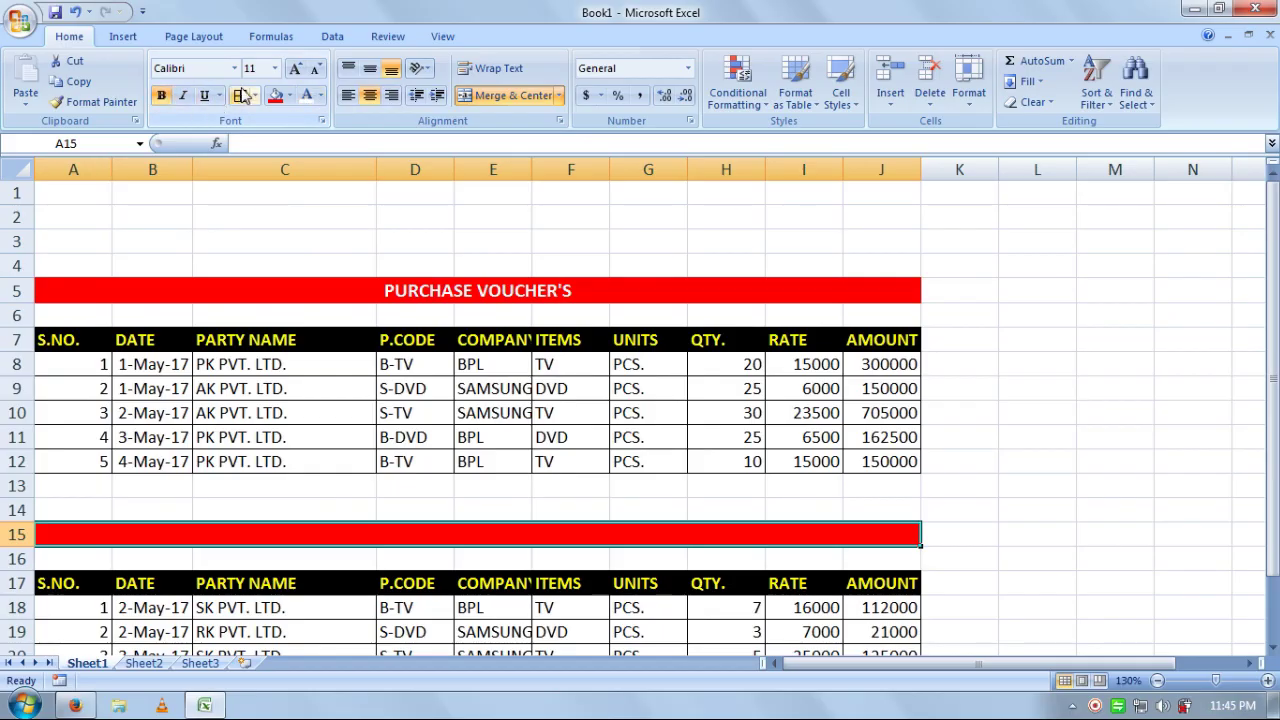
left_click(295, 68)
- Enter the title SALES VOUCHER'S in the merged cell A15
type("SA")
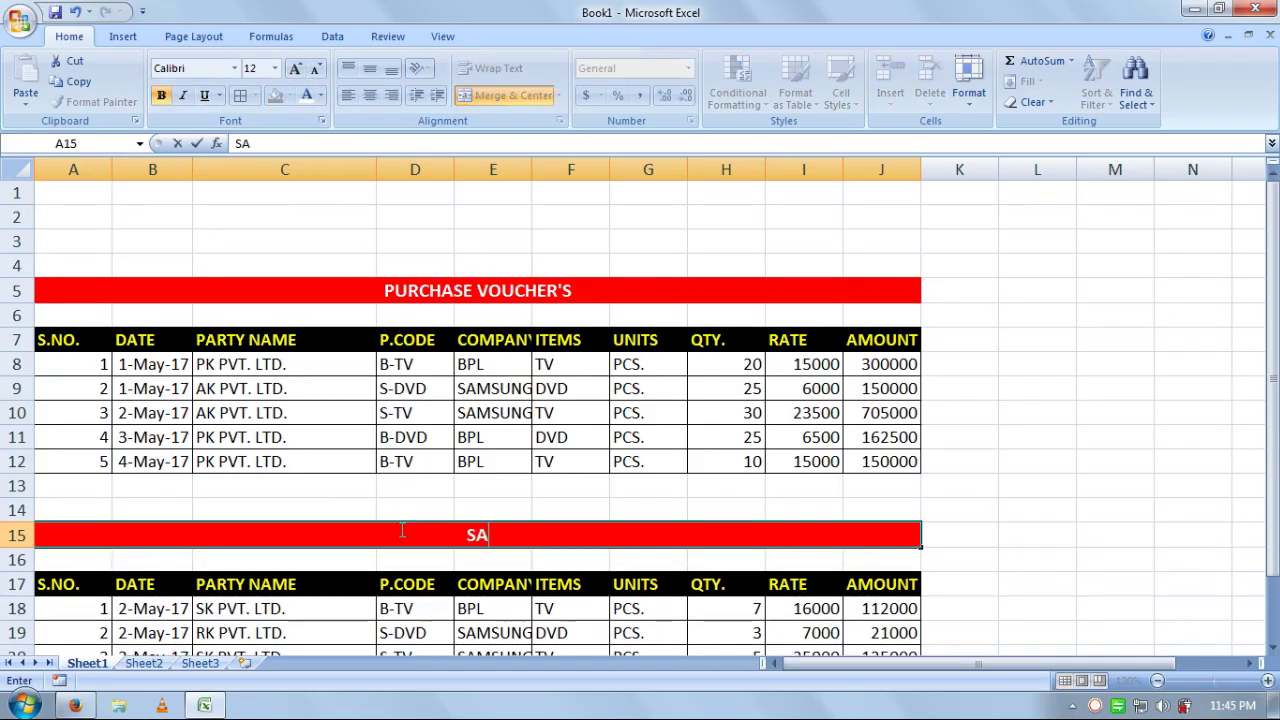
type("LES VOUC")
type("HER'S")
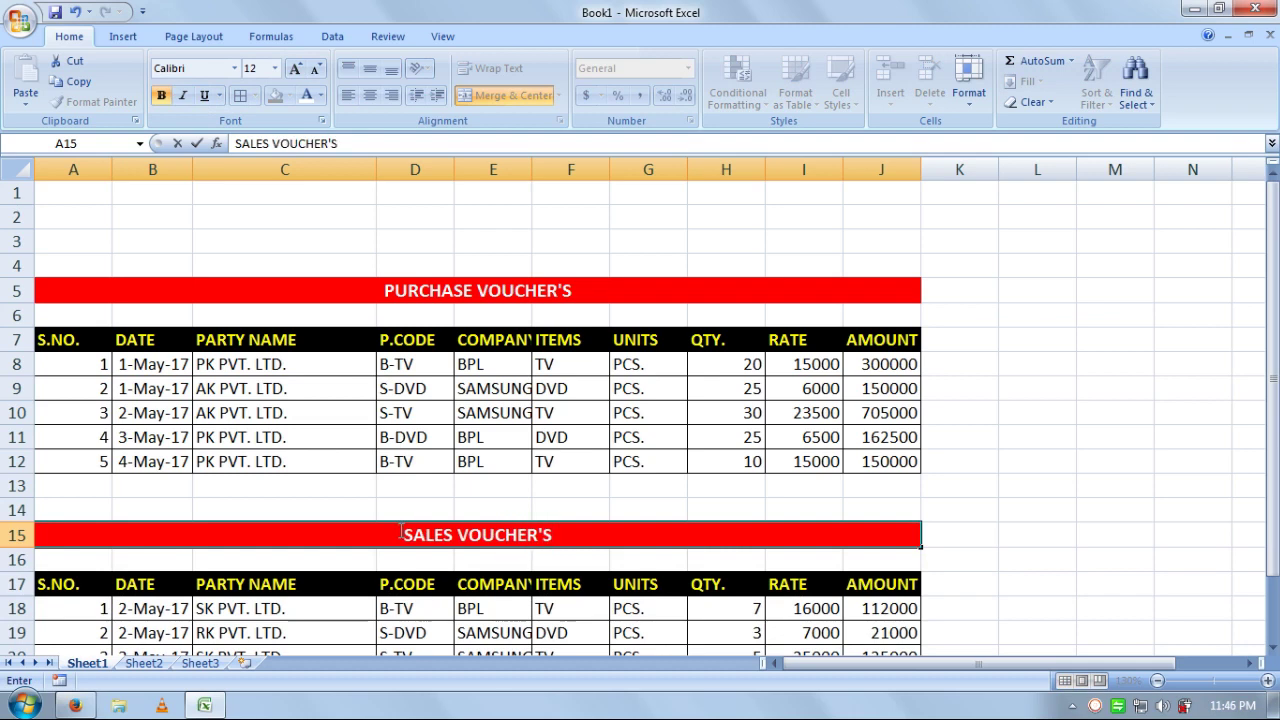
left_click(1106, 468)
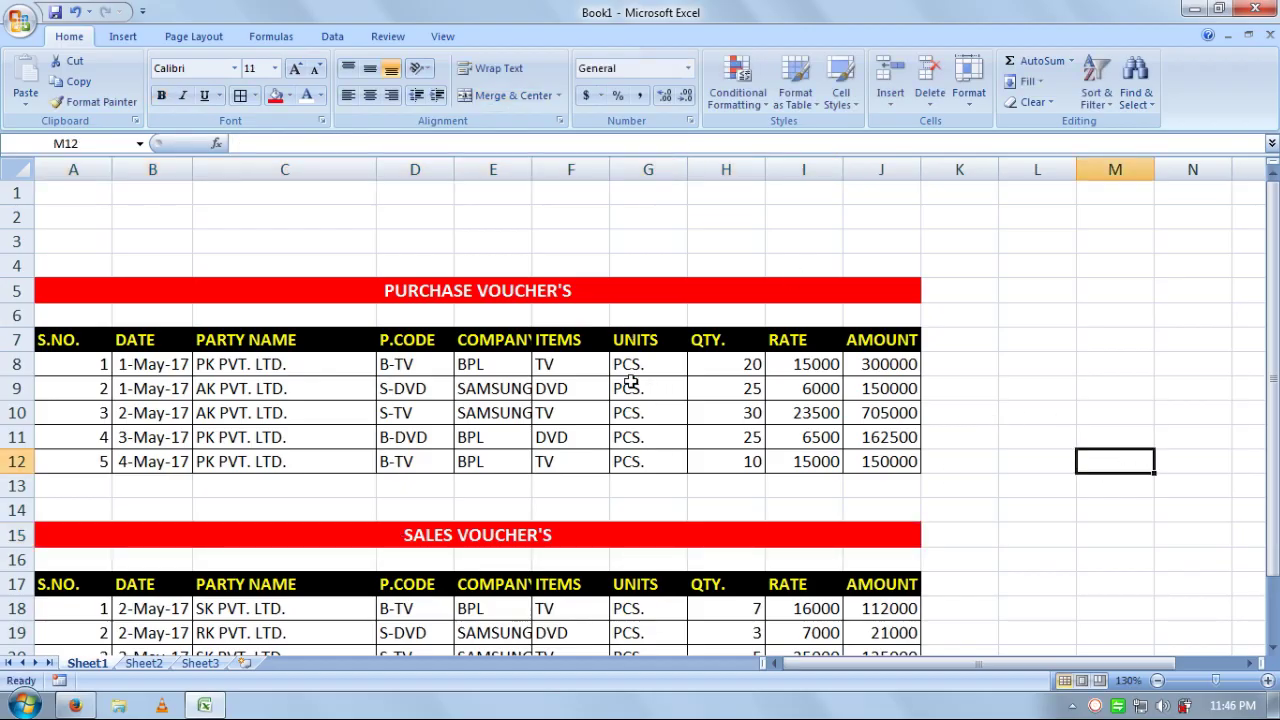
- Merge and center cells M5:R5, level with the PURCHASE VOUCHER'S title
scroll(614, 553, "down", 2)
scroll(894, 483, "up", 2)
left_click(1097, 286)
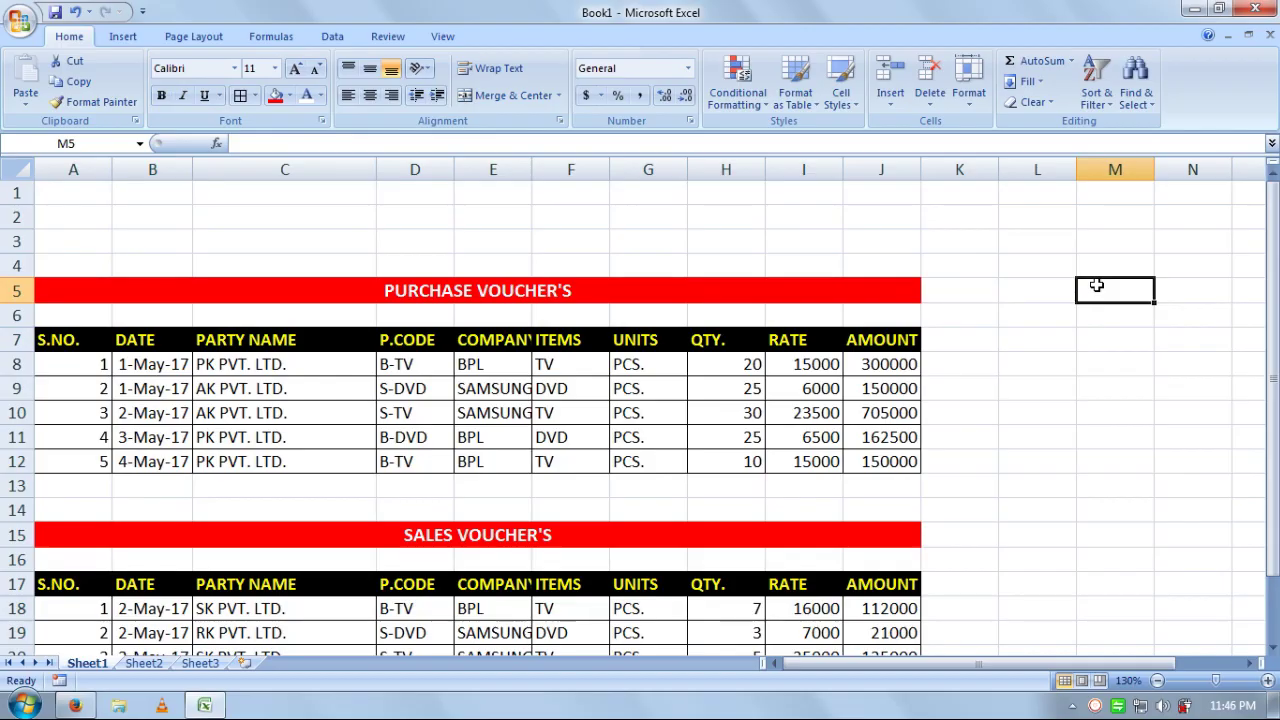
left_click(1250, 663)
left_click(1250, 663)
left_click(1250, 663)
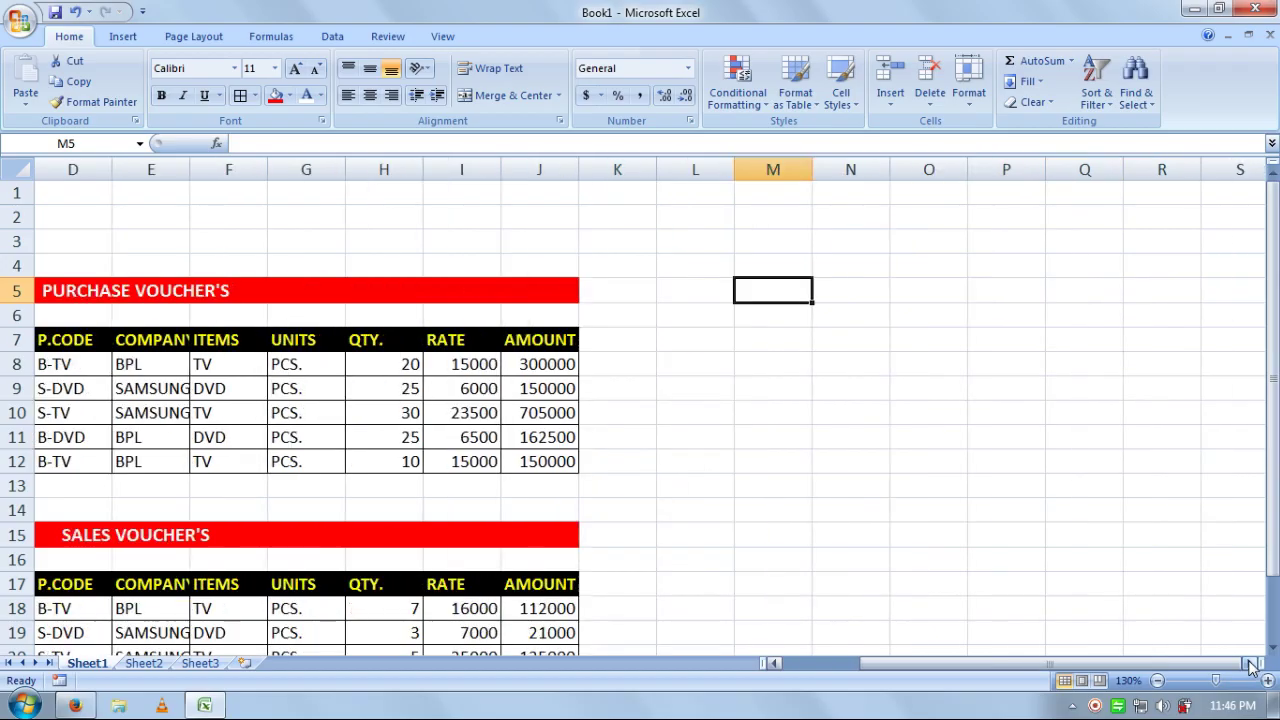
left_click(666, 294)
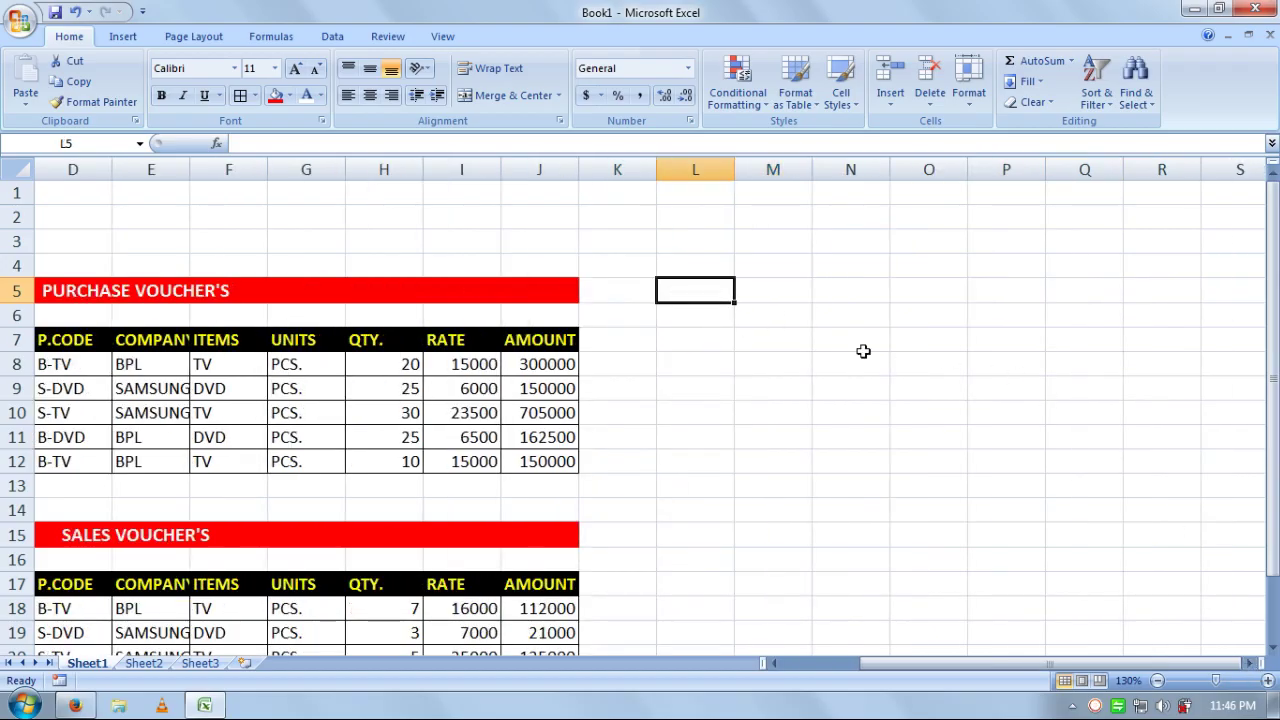
left_click(771, 293)
double_click(771, 293)
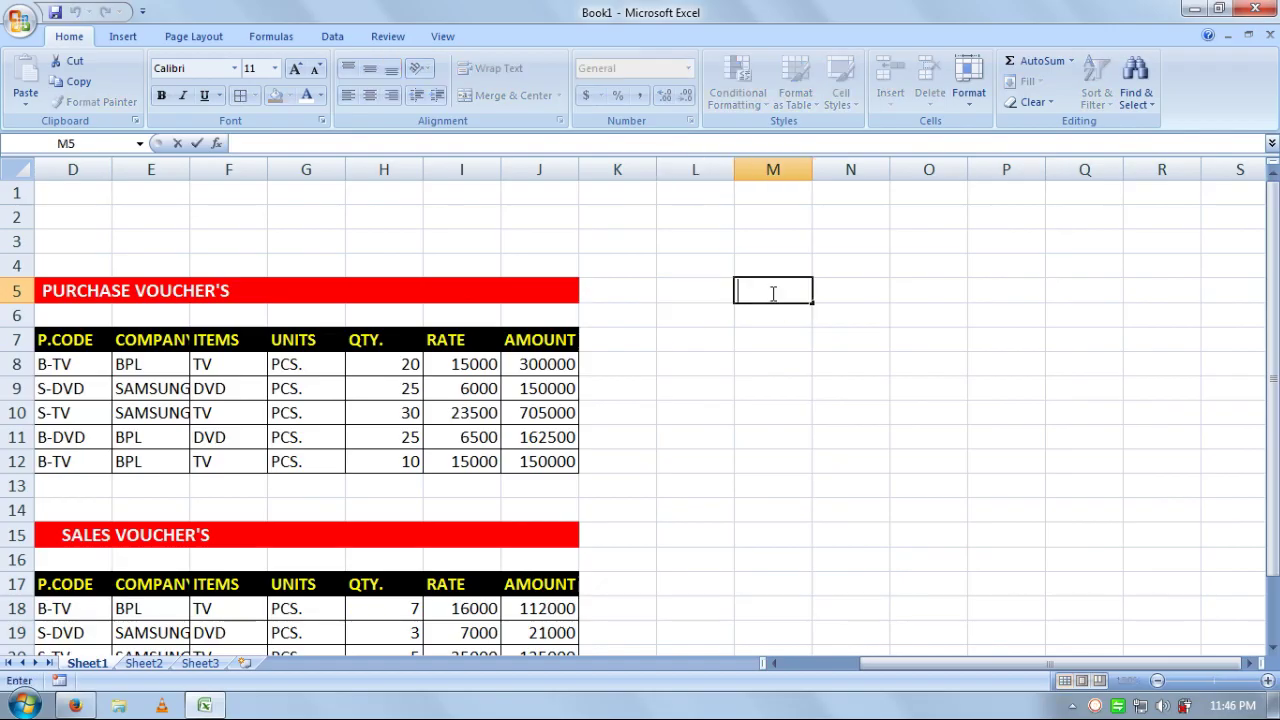
left_click_drag(1170, 284, 743, 289)
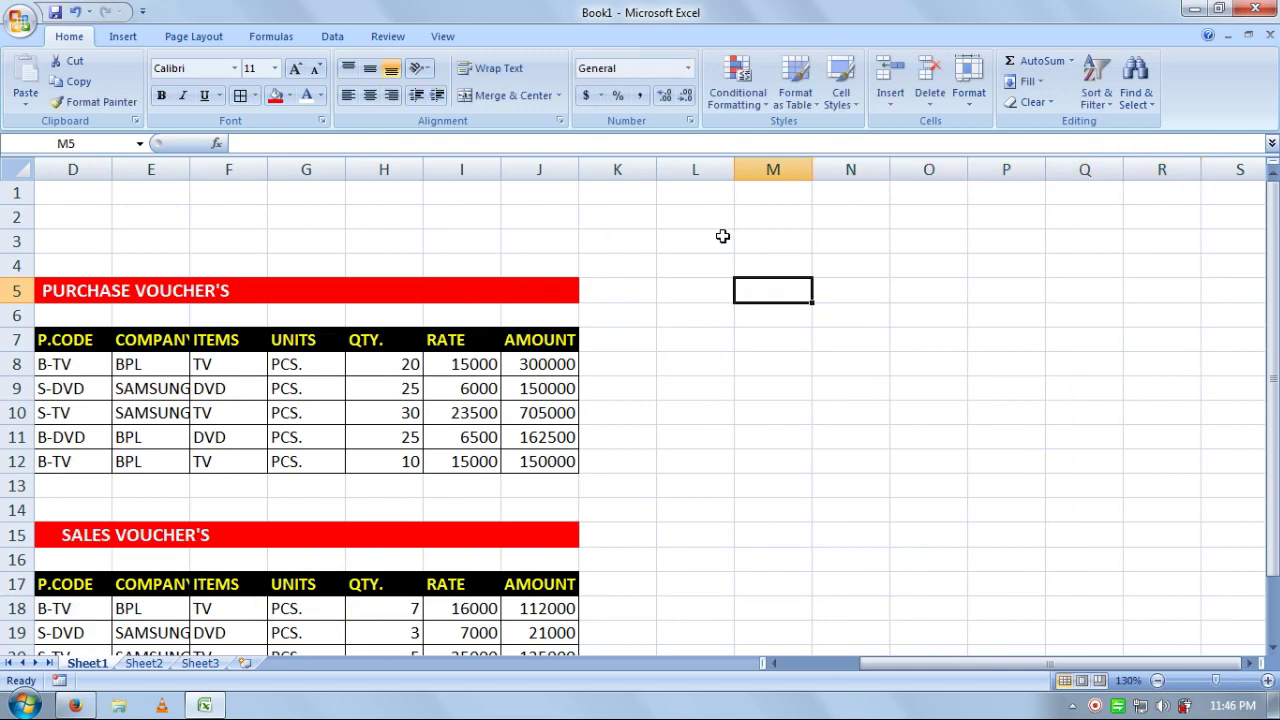
left_click(475, 97)
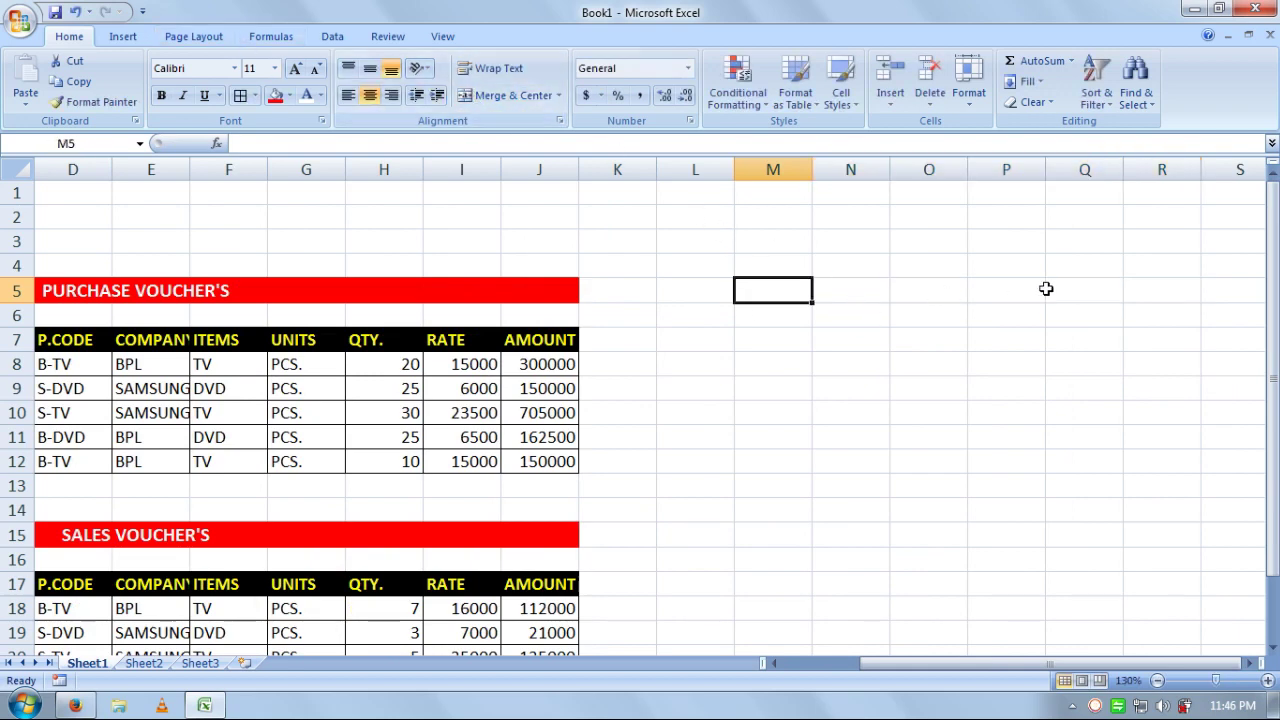
left_click_drag(1149, 289, 755, 288)
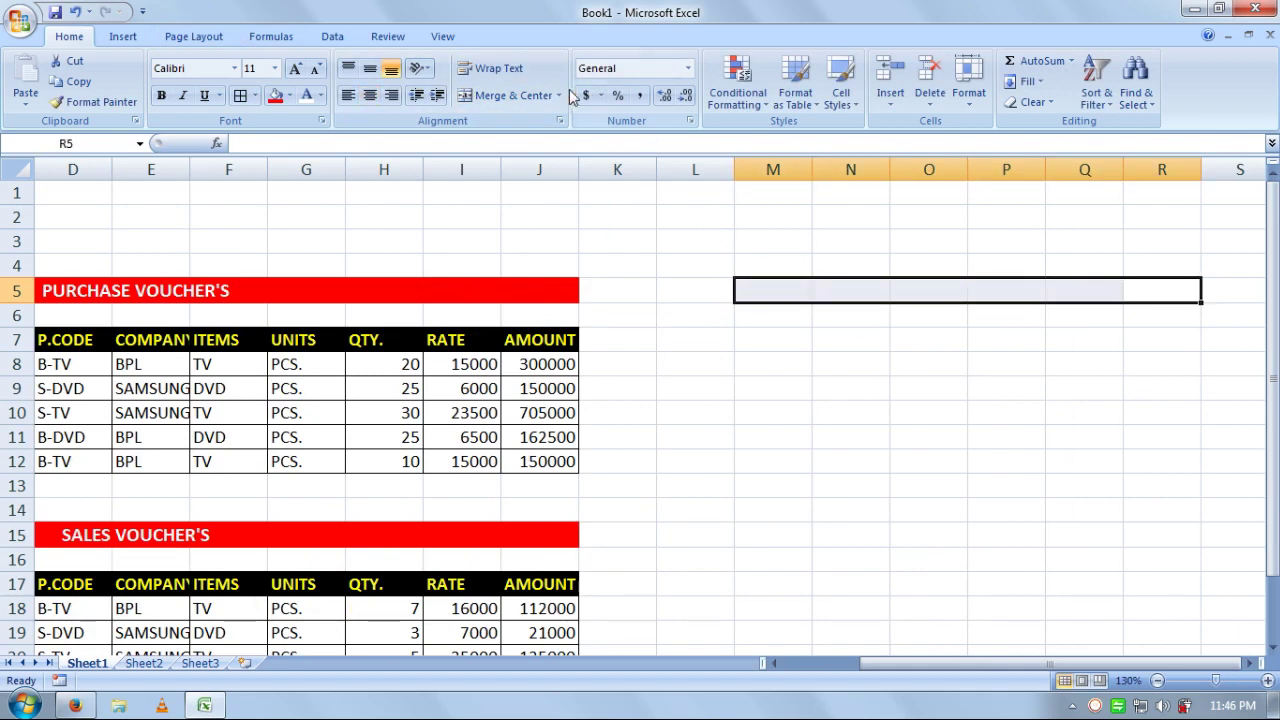
left_click(510, 95)
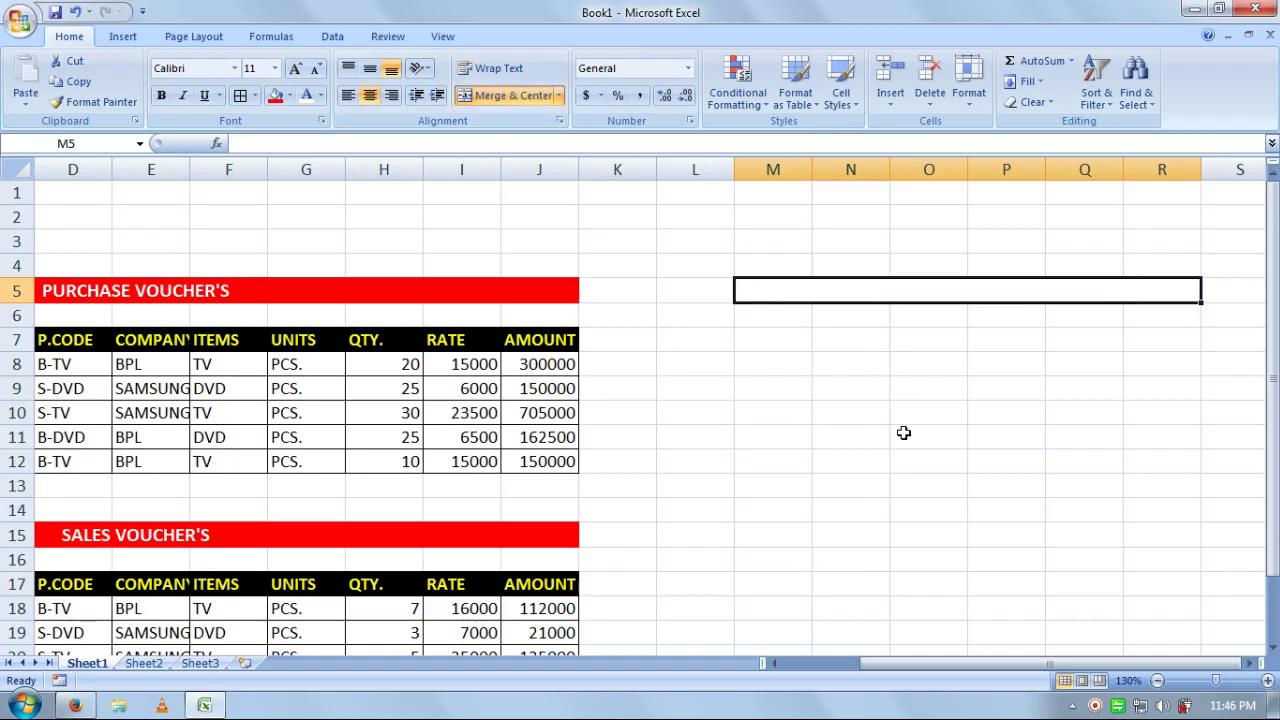
- Enter the title PURCHASE STOCKS SUMMARY in the merged cell M5
type("PURCH")
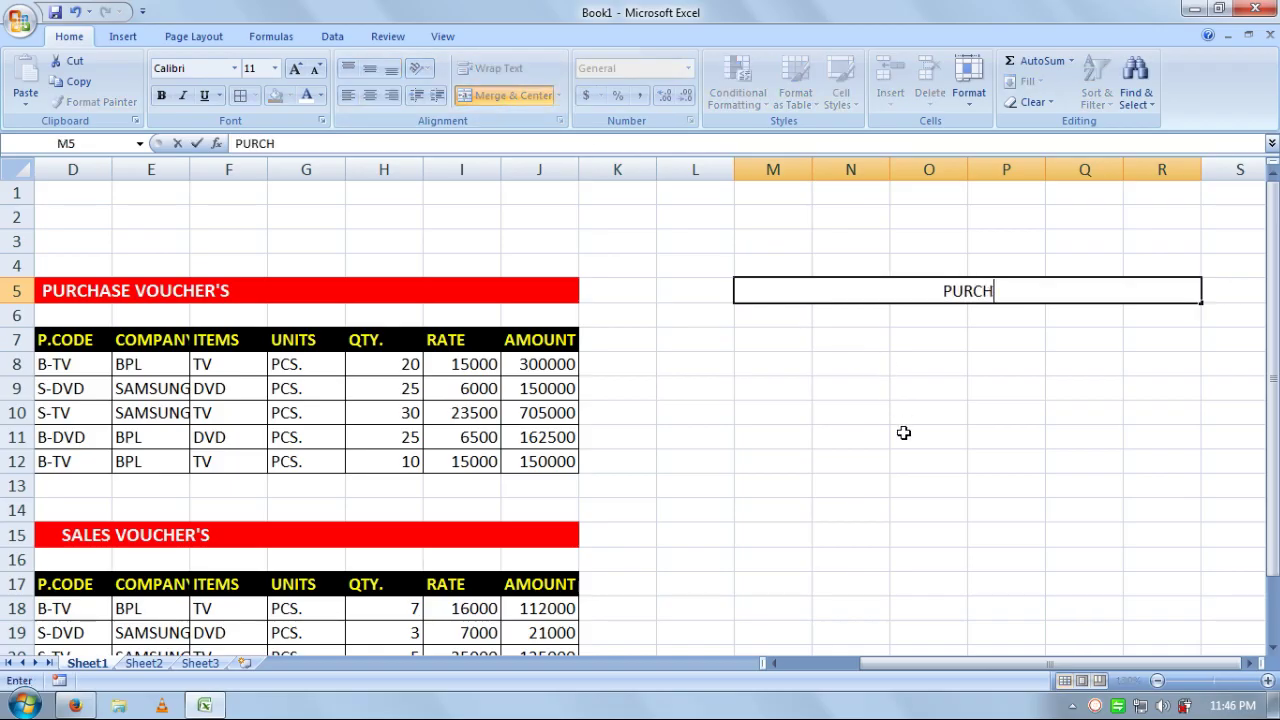
type("ASE S")
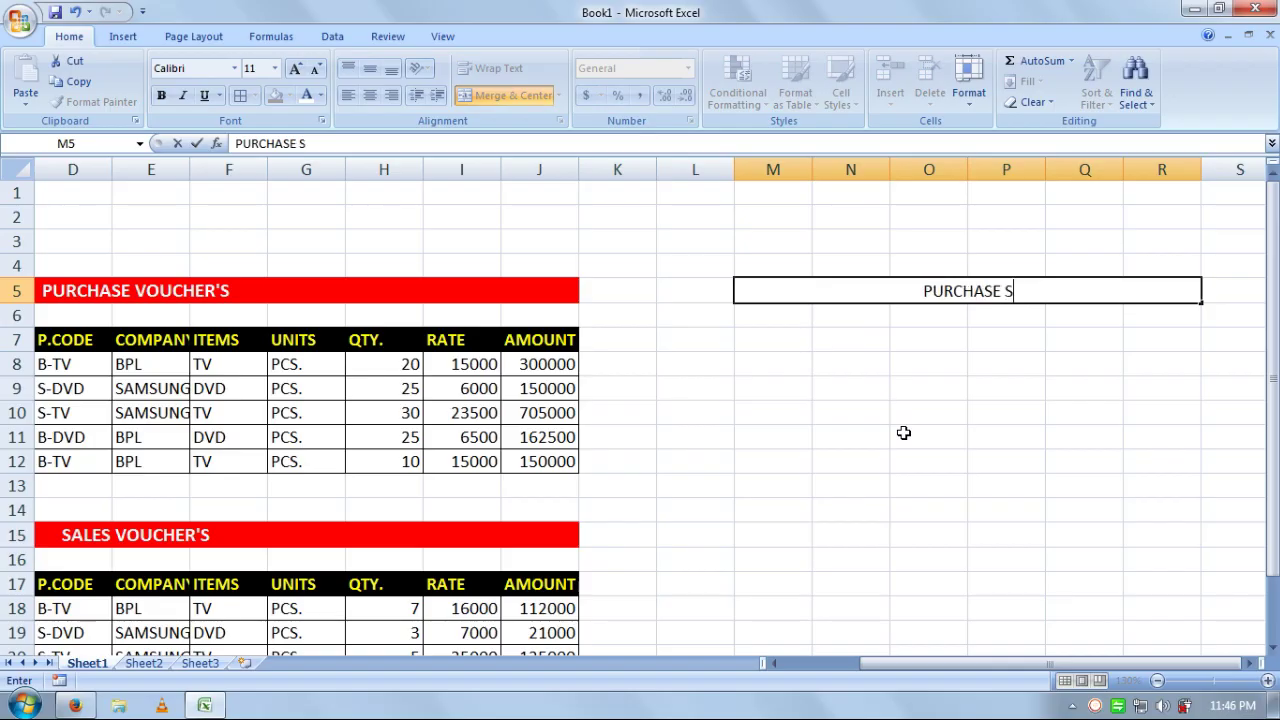
type("TOCK")
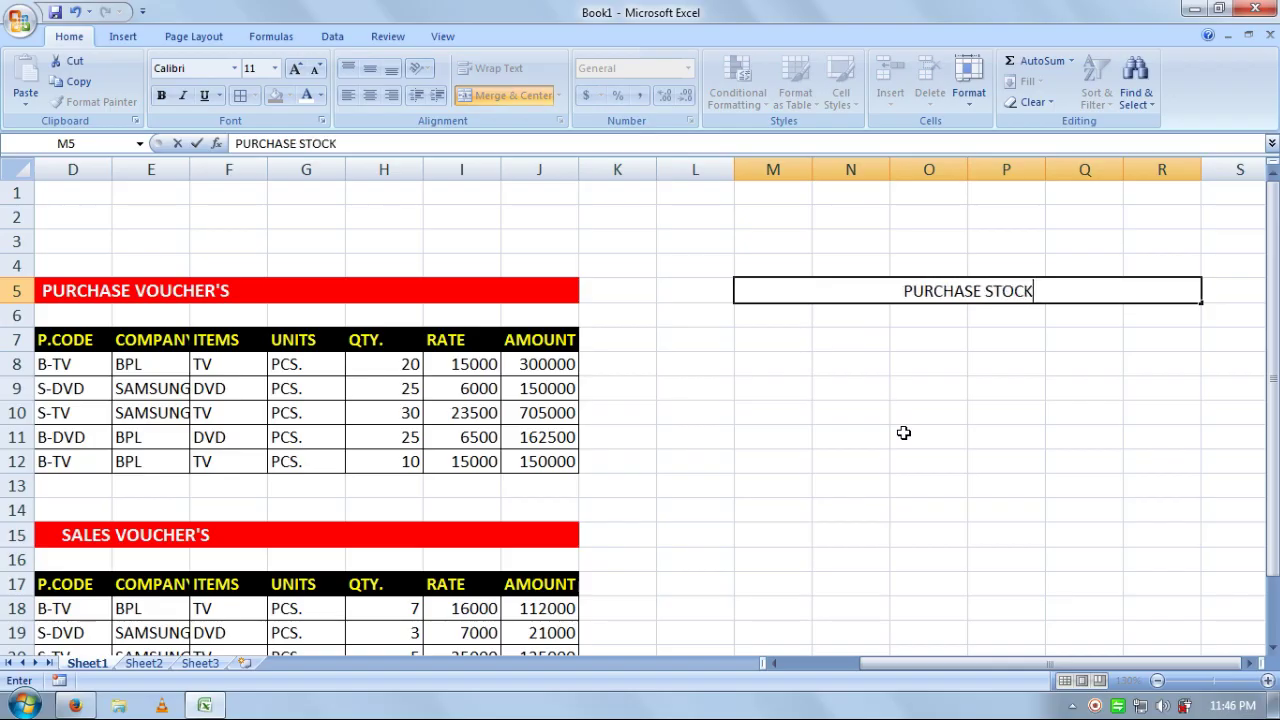
type("S SUM")
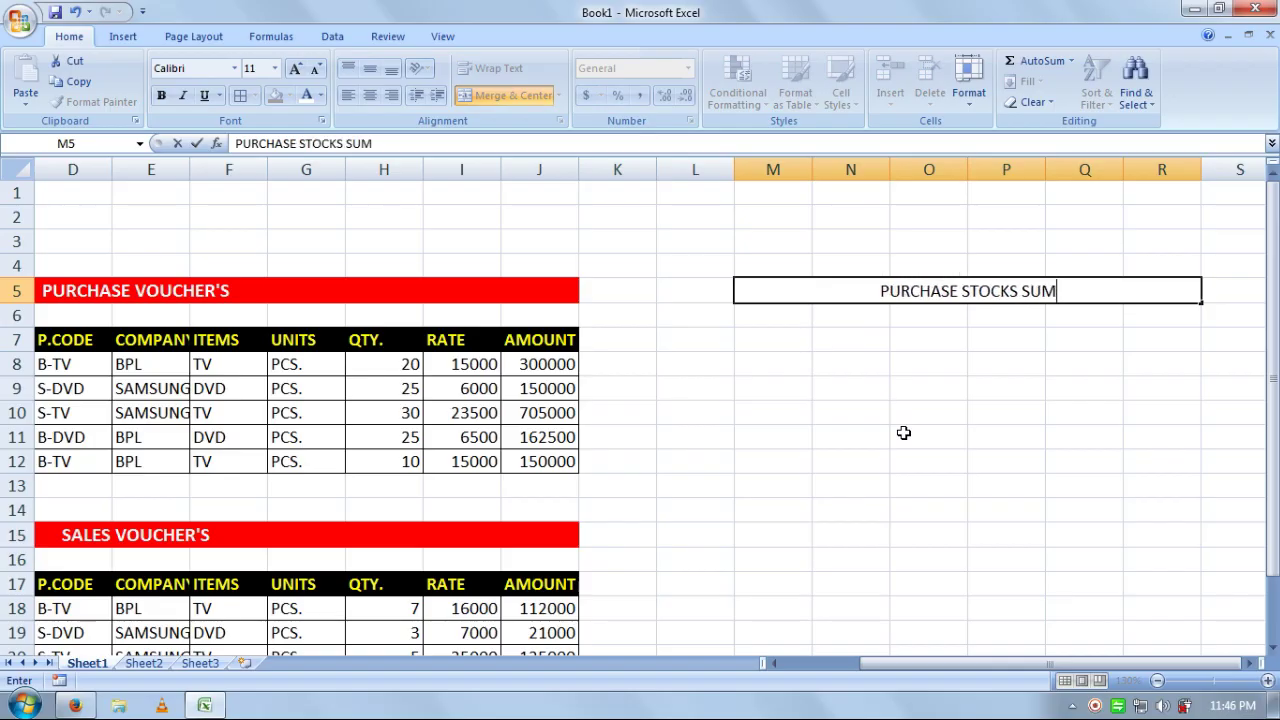
type("MARY")
key("Return")
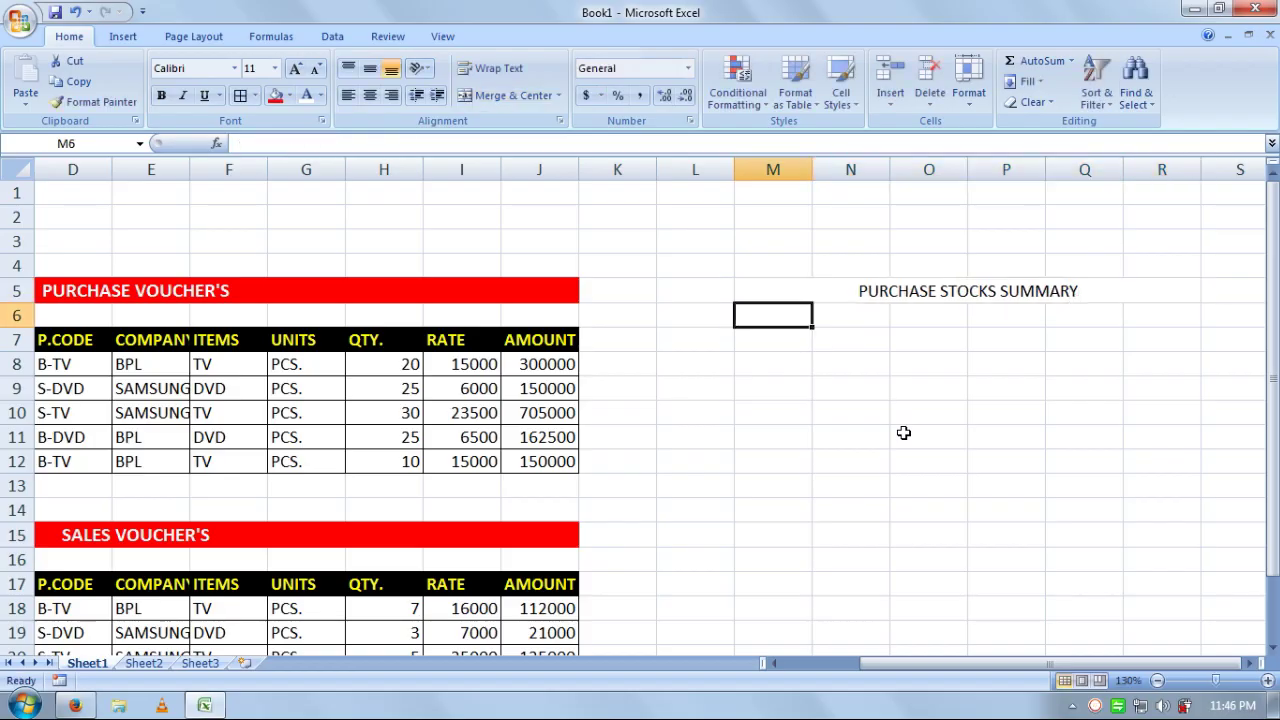
- Format the PURCHASE STOCKS SUMMARY title with bold white 12-point text and a dark blue fill
left_click(947, 290)
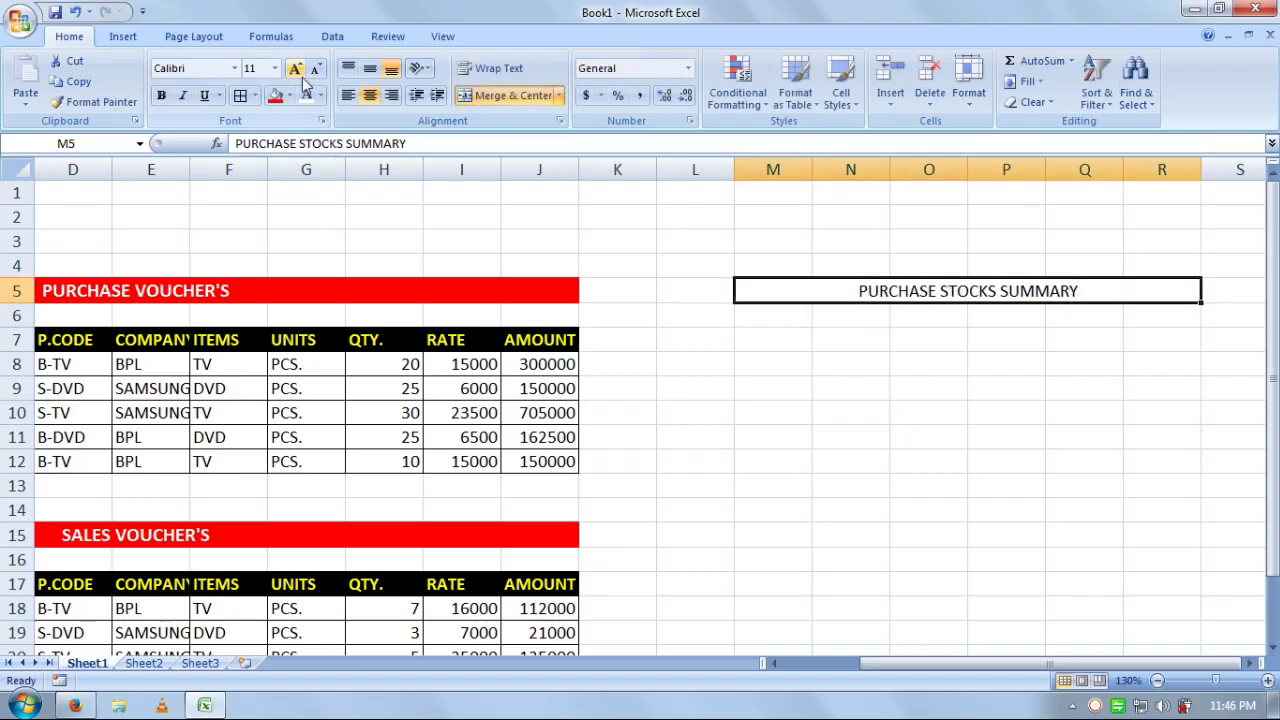
left_click(161, 96)
left_click(289, 96)
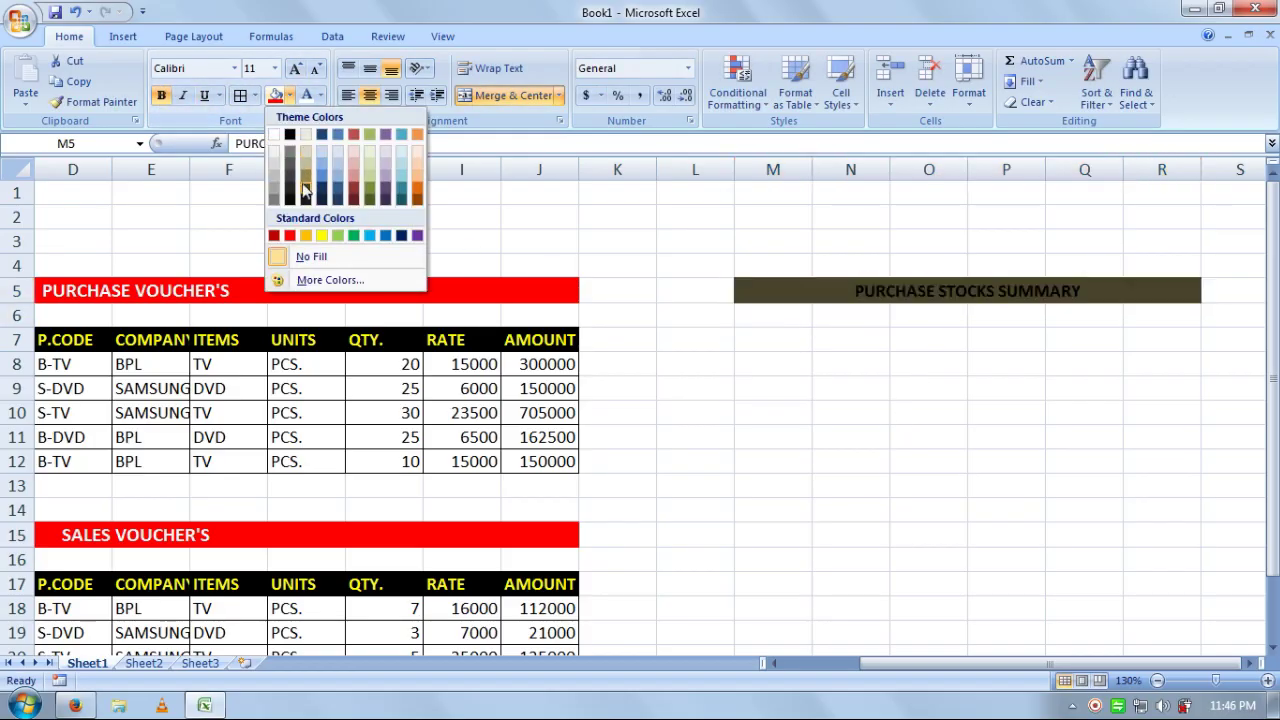
left_click(401, 235)
left_click(320, 95)
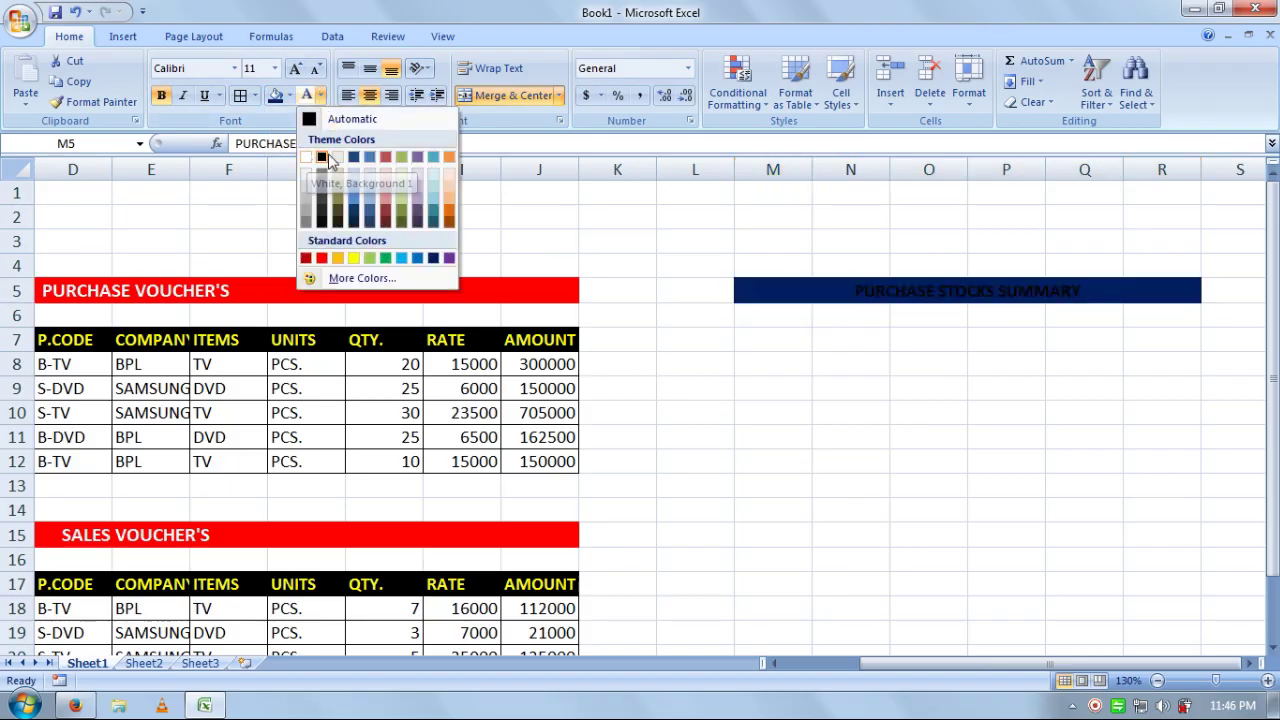
left_click(306, 157)
left_click(295, 68)
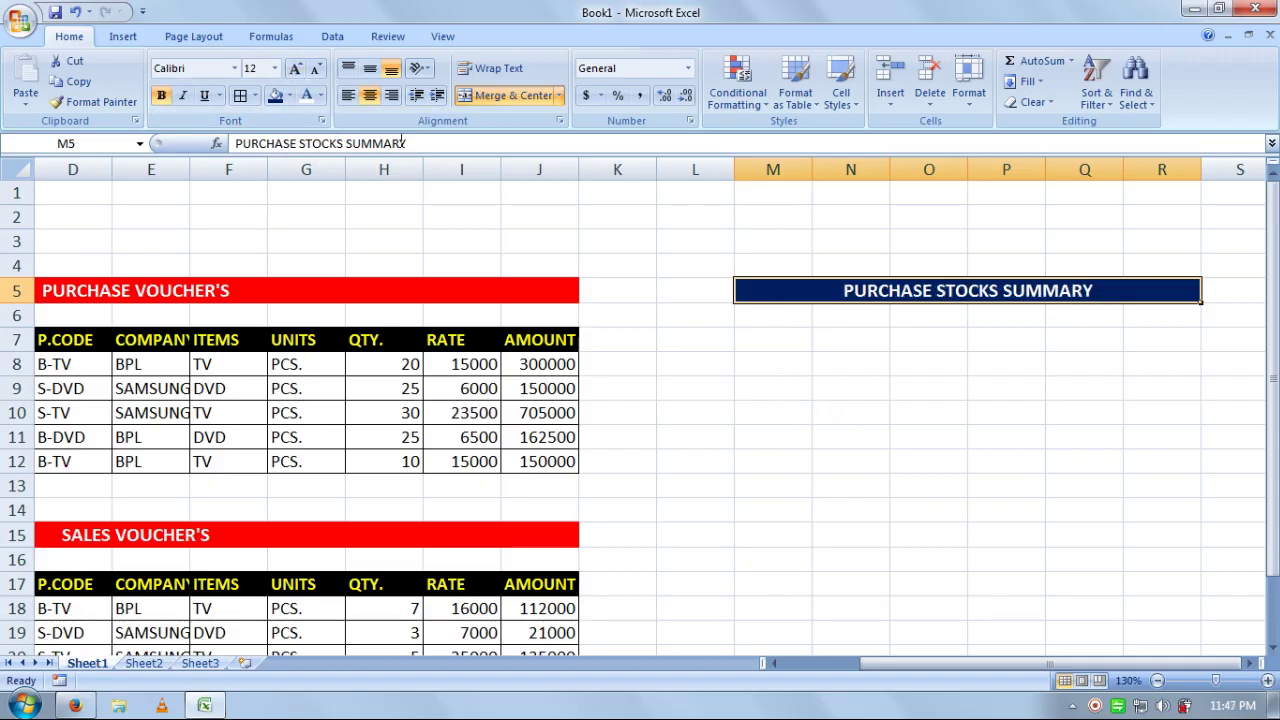
- Copy the PURCHASE STOCKS SUMMARY title's formatting to M15 and enter the title SALES STOCKS SUMMARY there
left_click(95, 101)
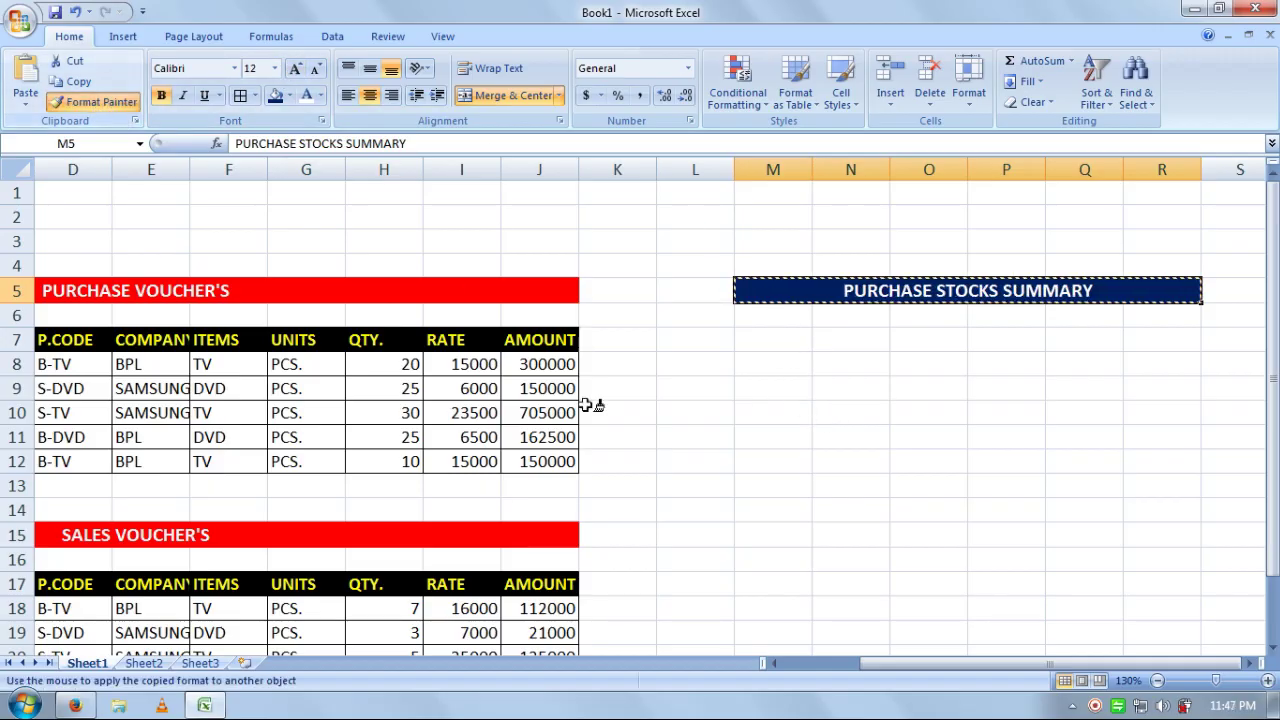
left_click(759, 527)
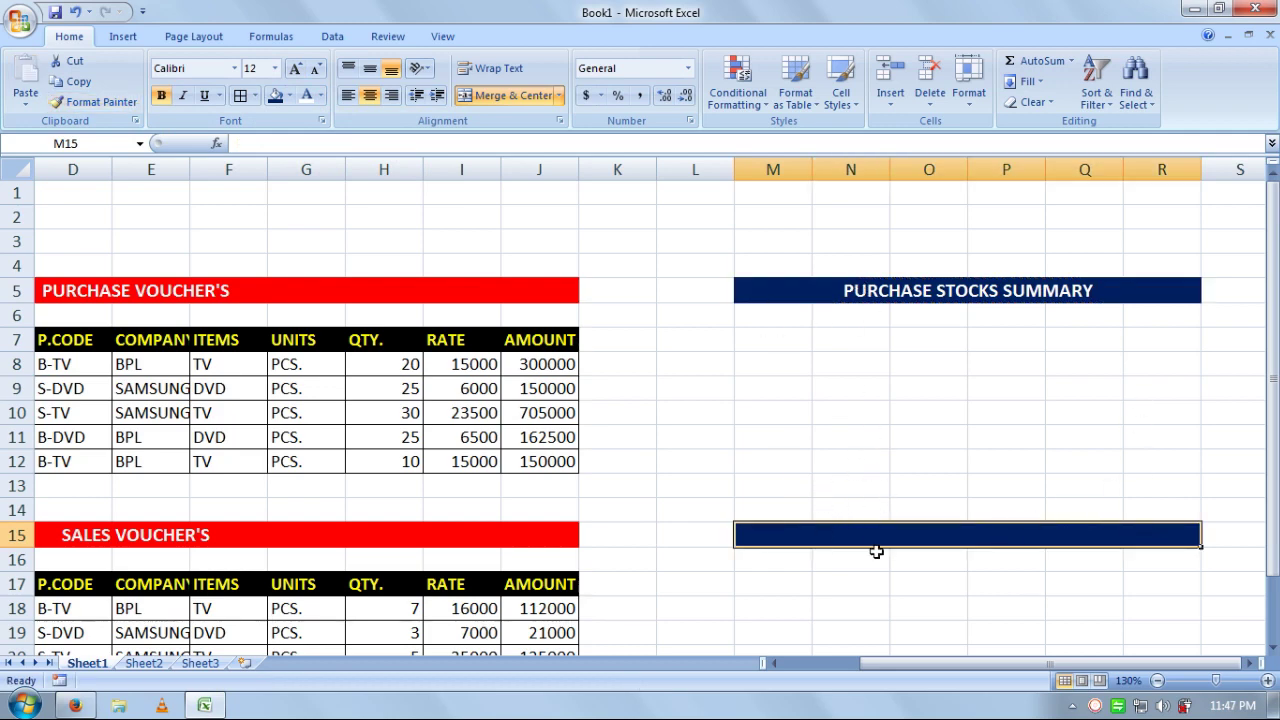
type("SALES")
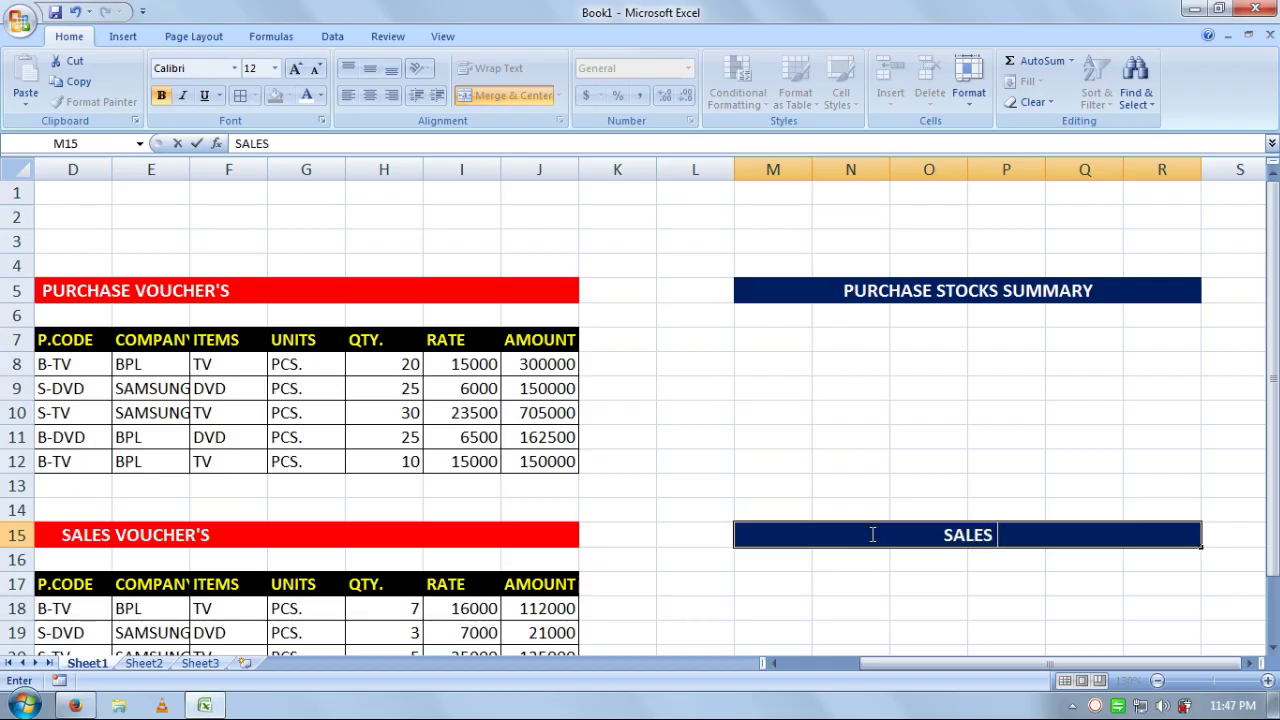
type(" STOCK")
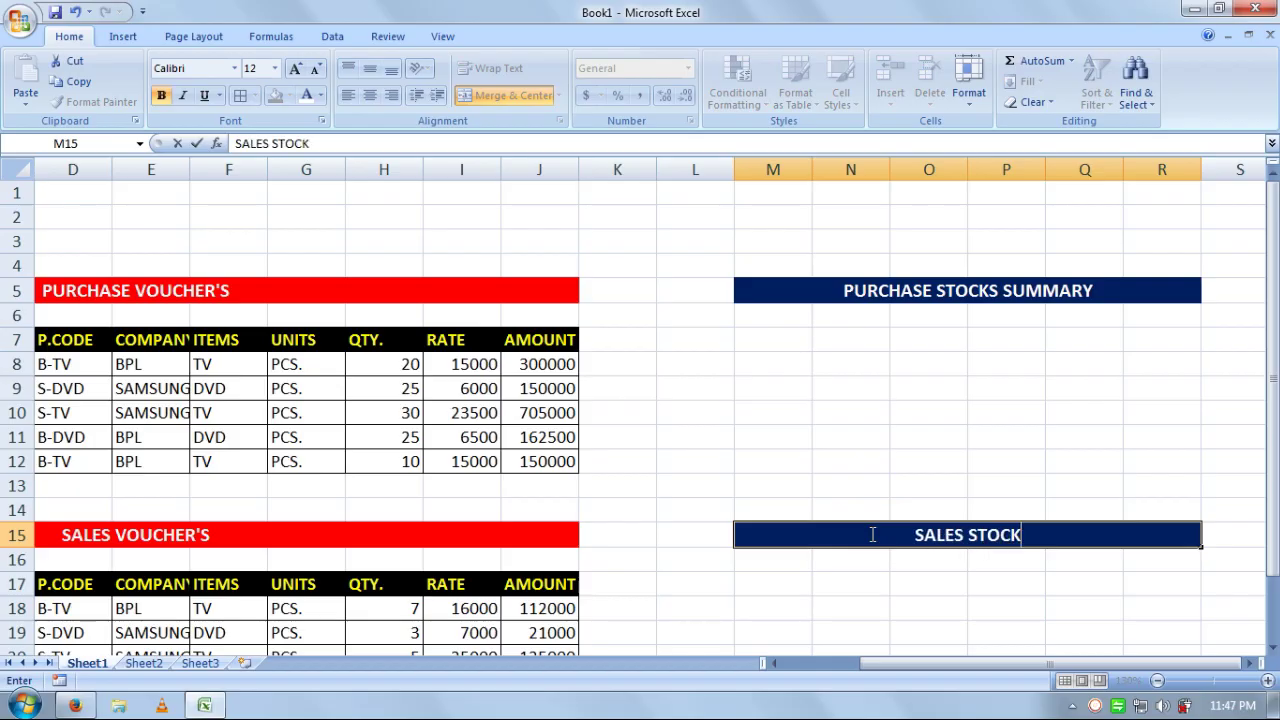
type("S SU")
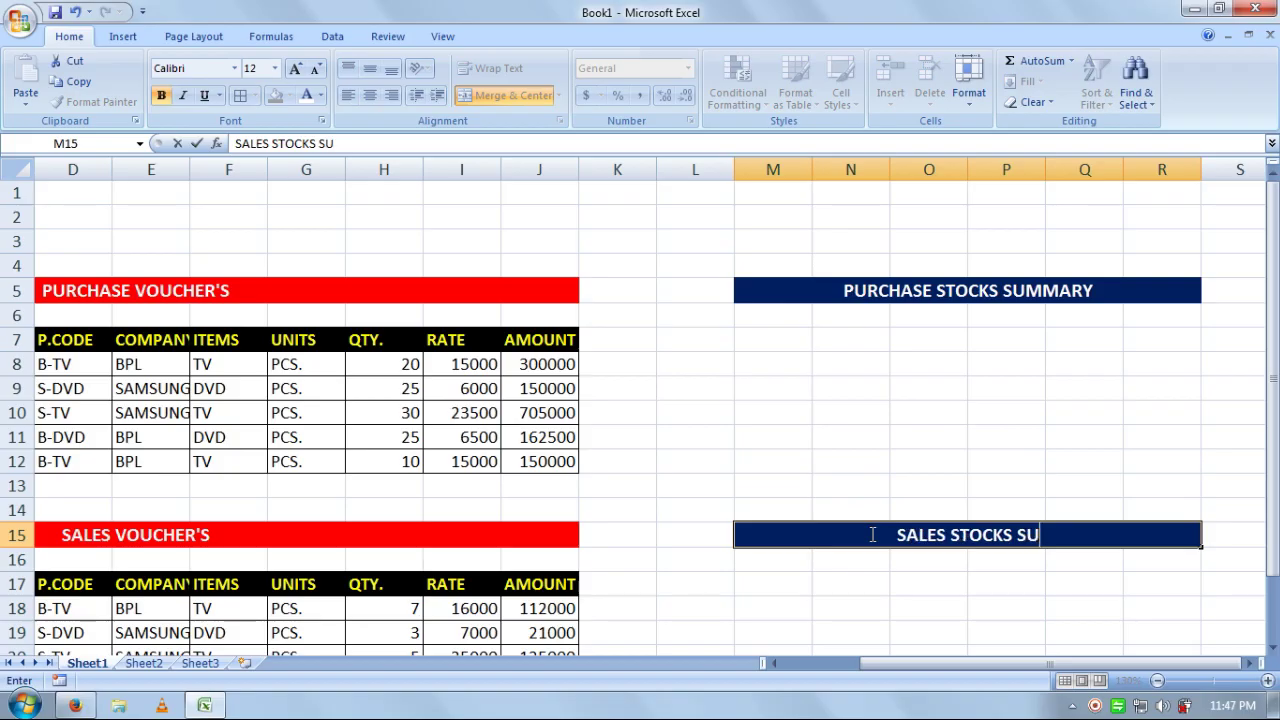
type("MMARY")
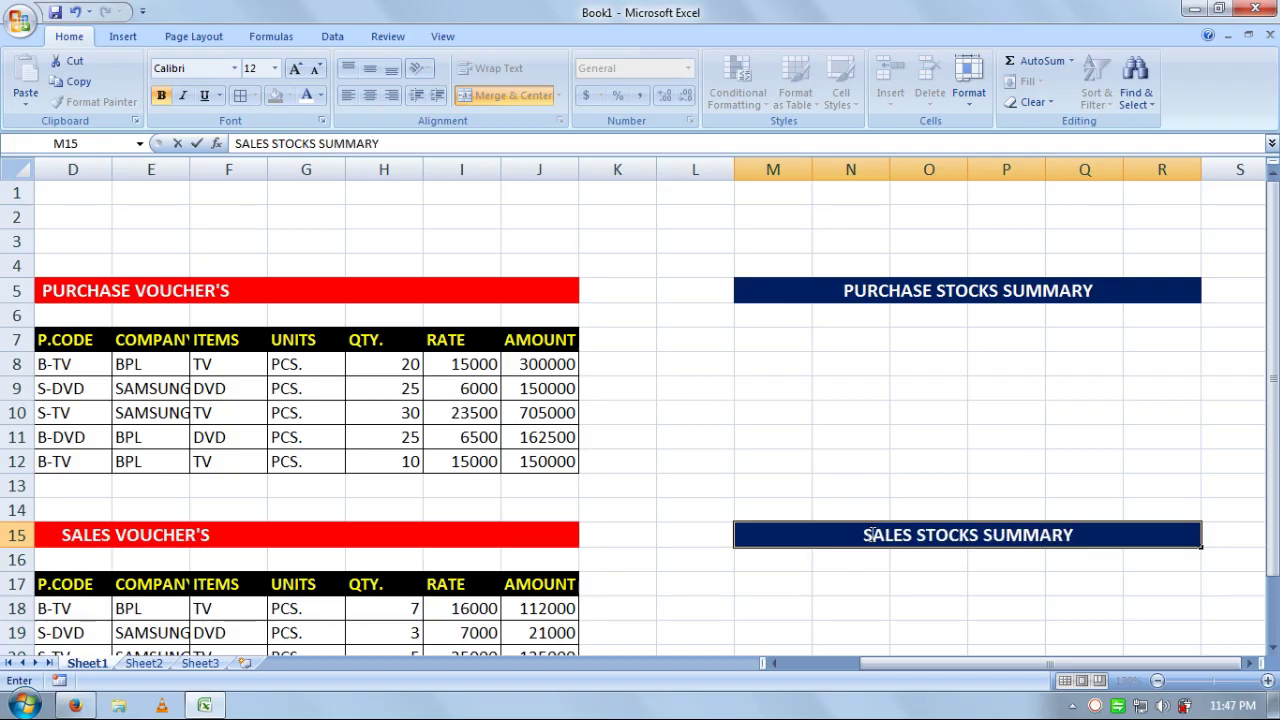
left_click(927, 409)
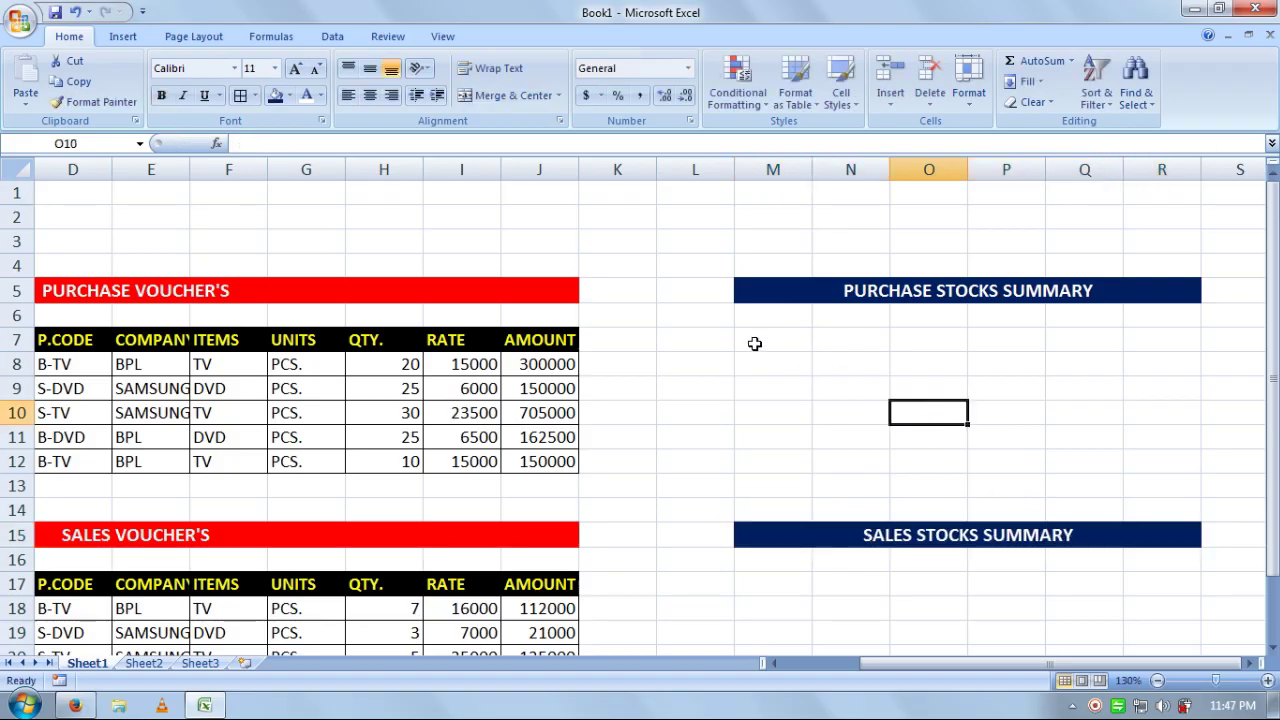
- Enter the column headers S.NO., COMPANY, ITEMS, UNITS, QTY. and AMOUNT in cells M7 to R7
left_click(753, 342)
double_click(753, 342)
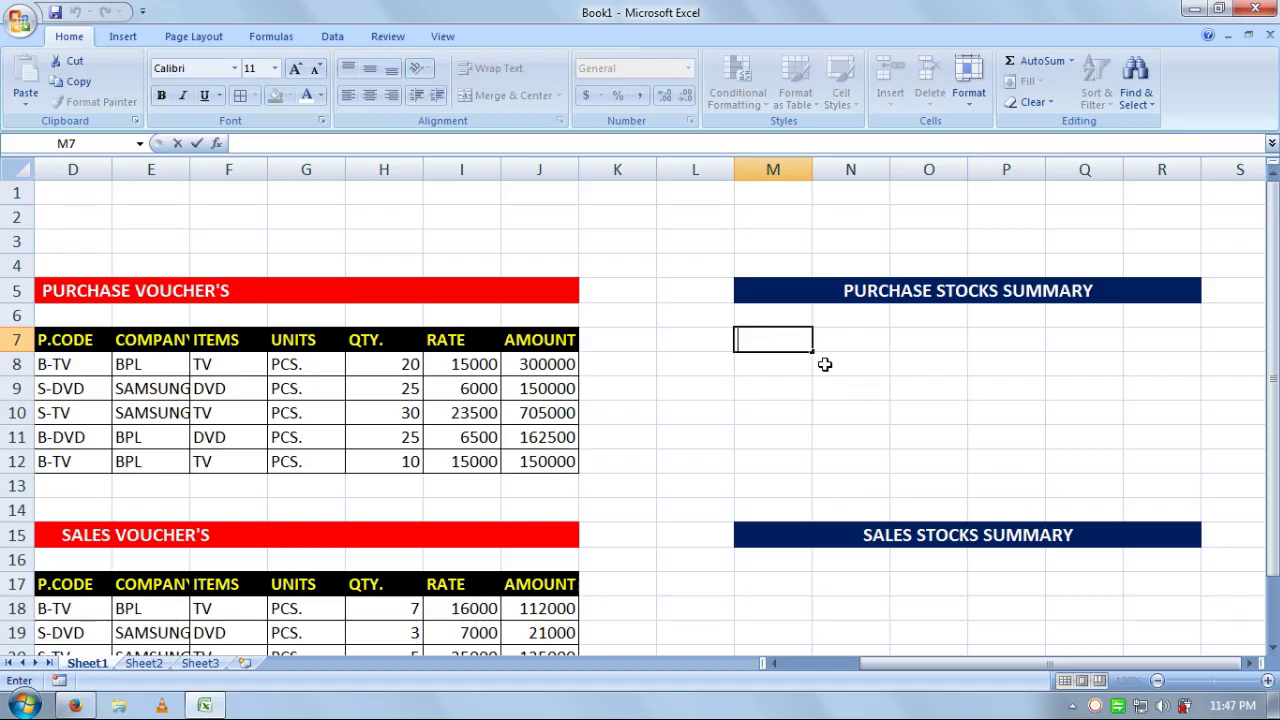
type("S.N")
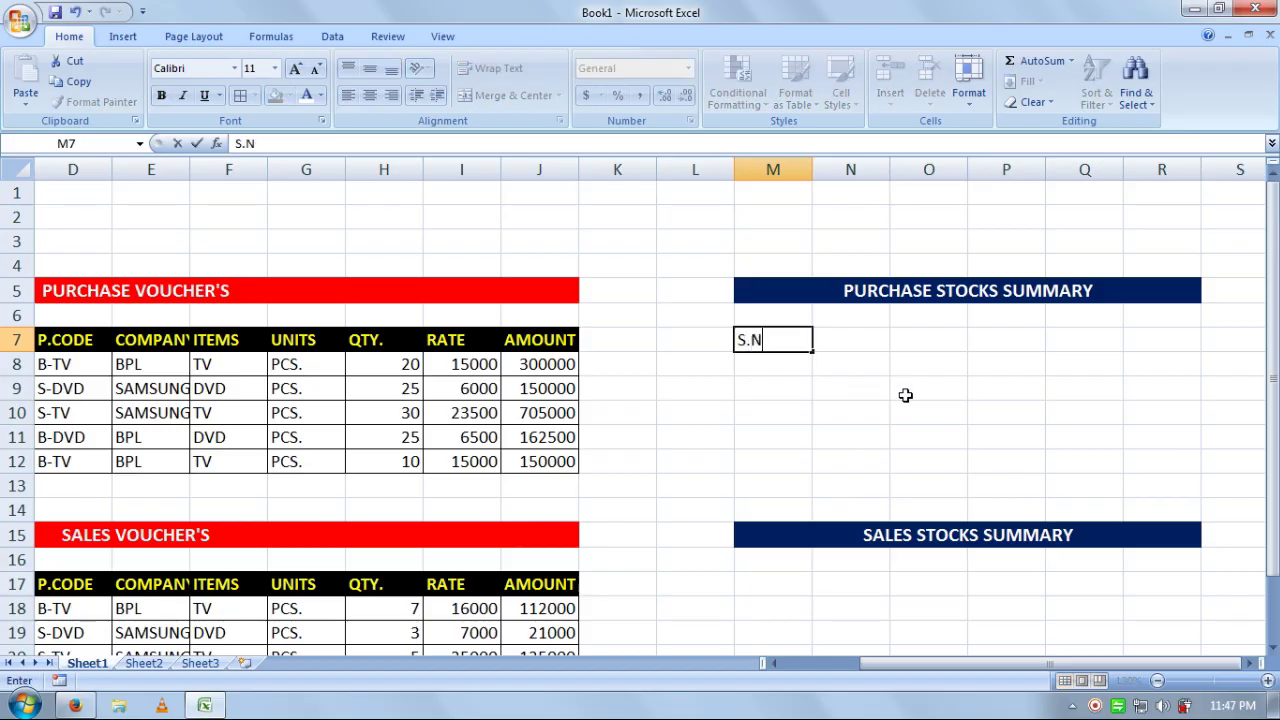
type("O.")
key("Tab")
type("CO")
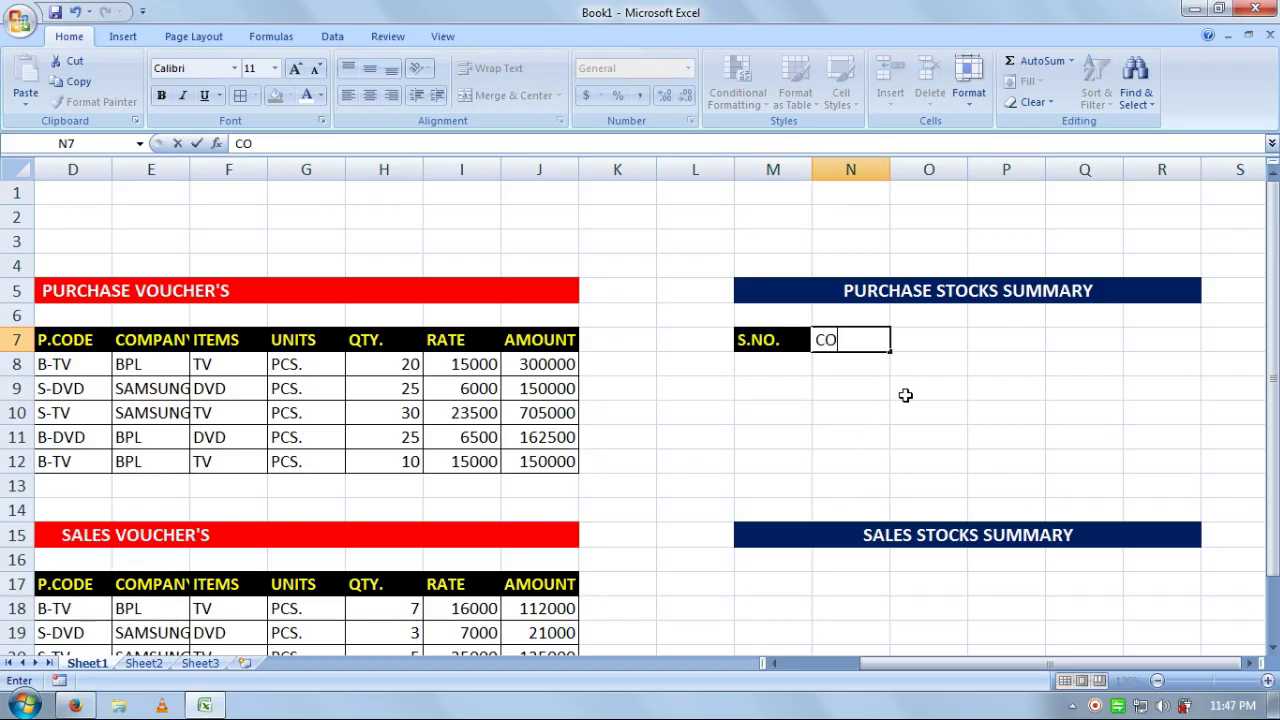
type("MPANY")
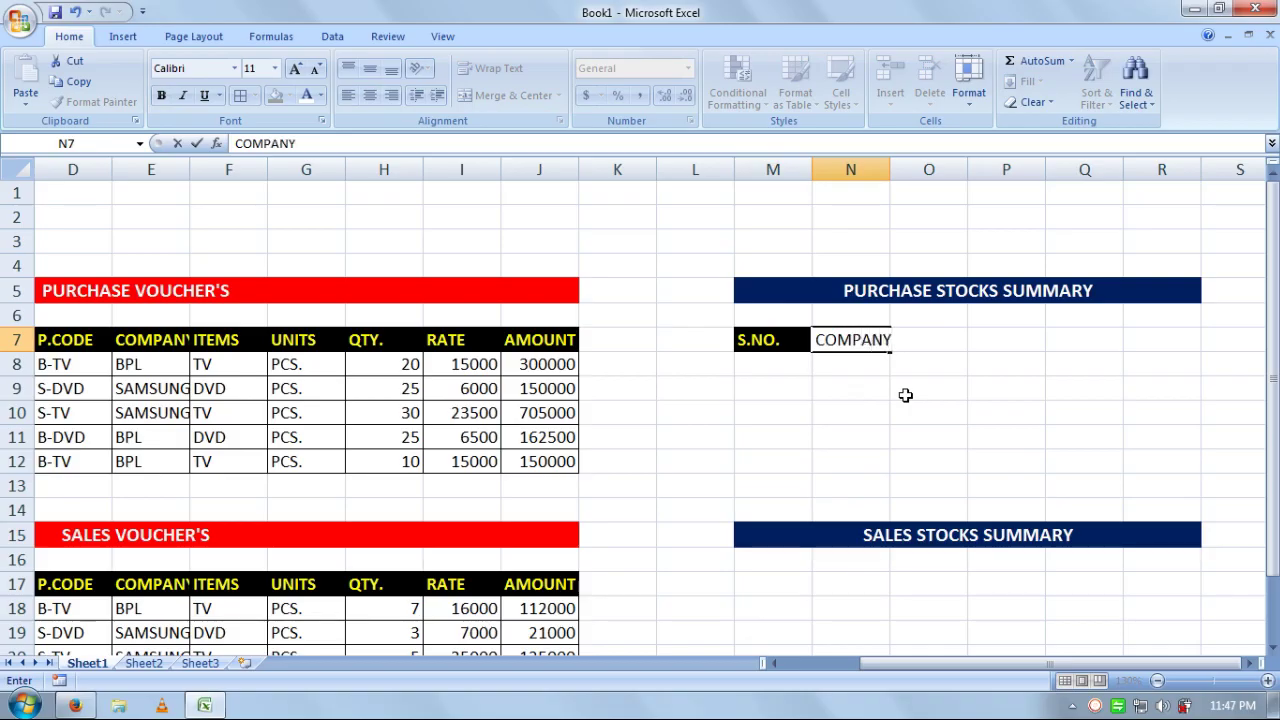
key("Tab")
type("ITEM")
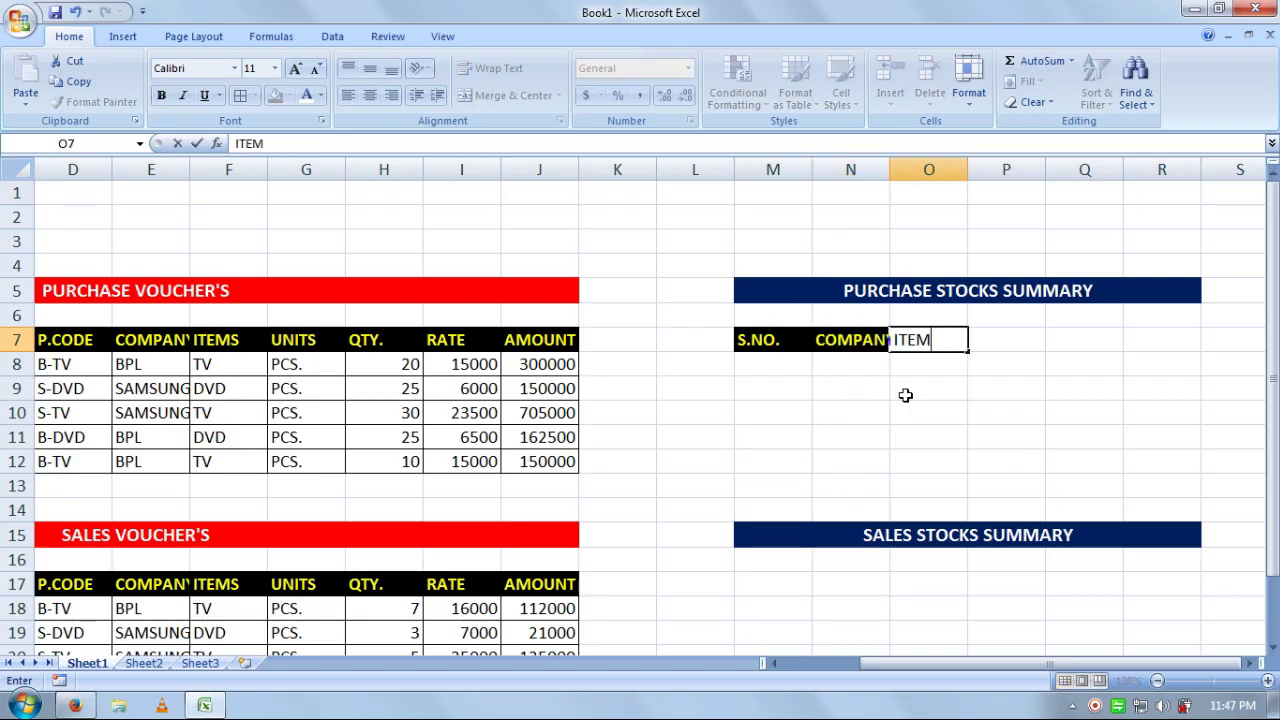
key("Tab")
type("UNI")
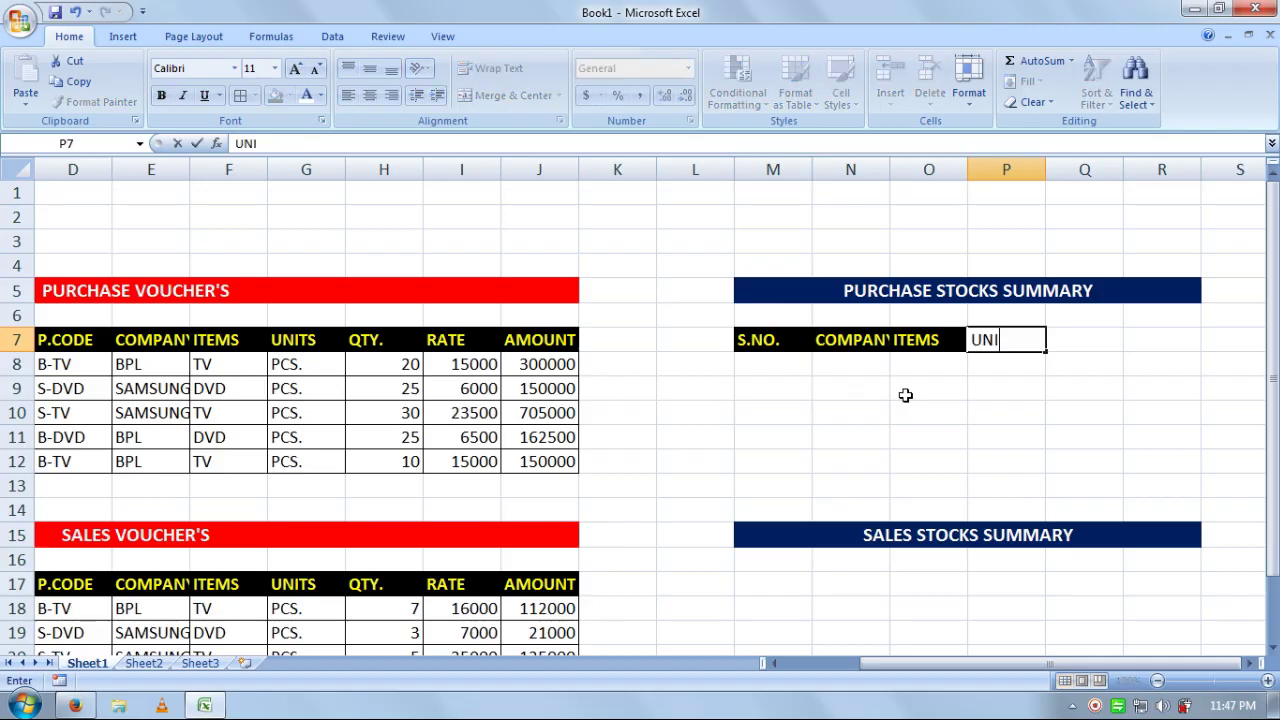
key("Tab")
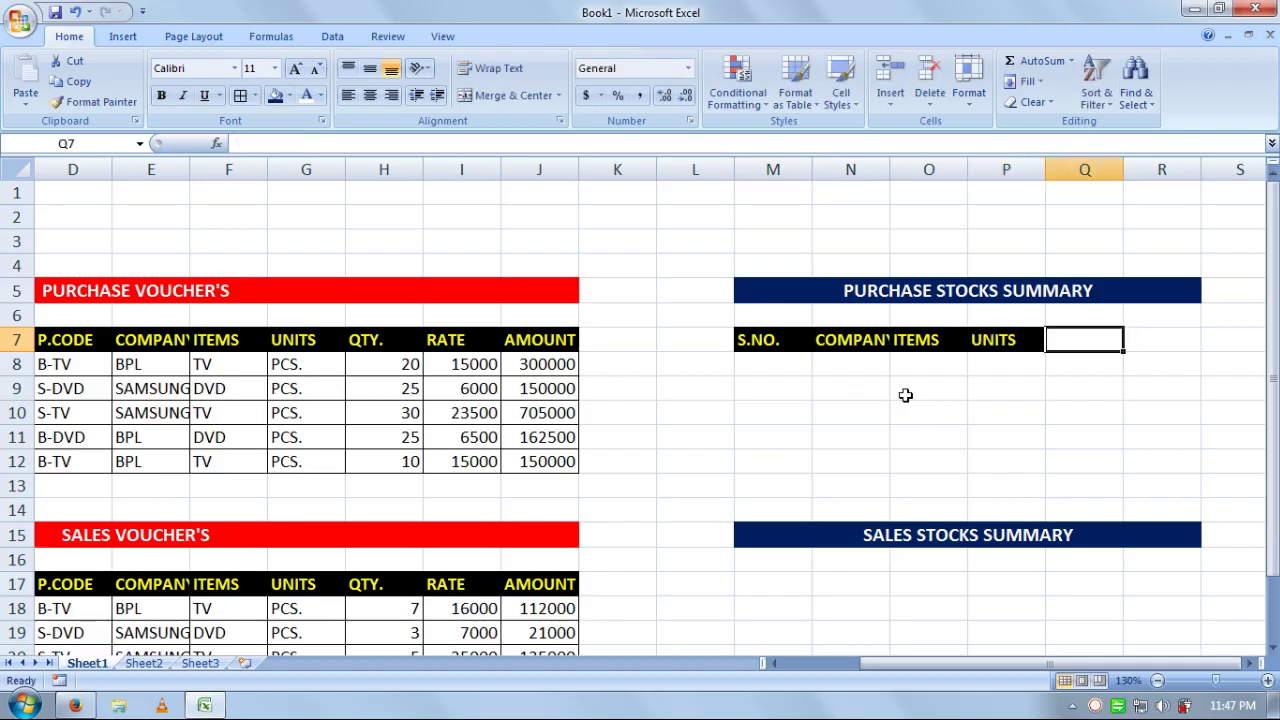
type("QTY.")
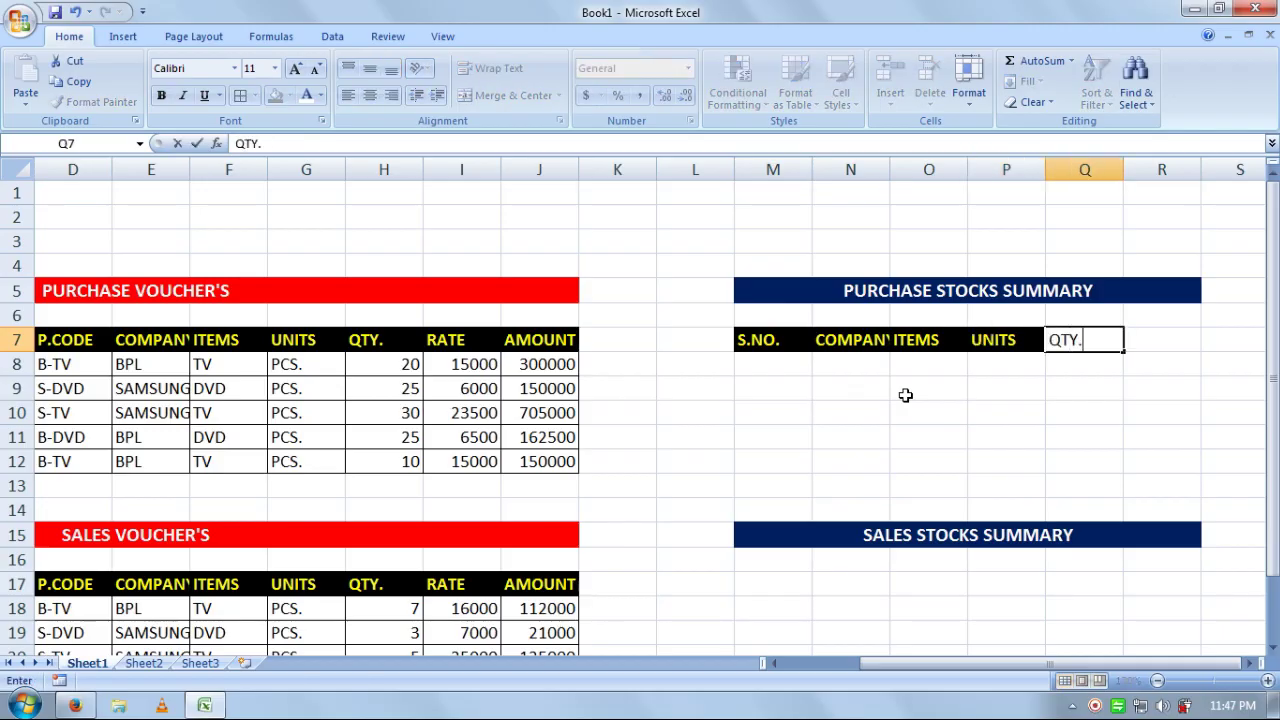
key("Tab")
type("AMOUNT")
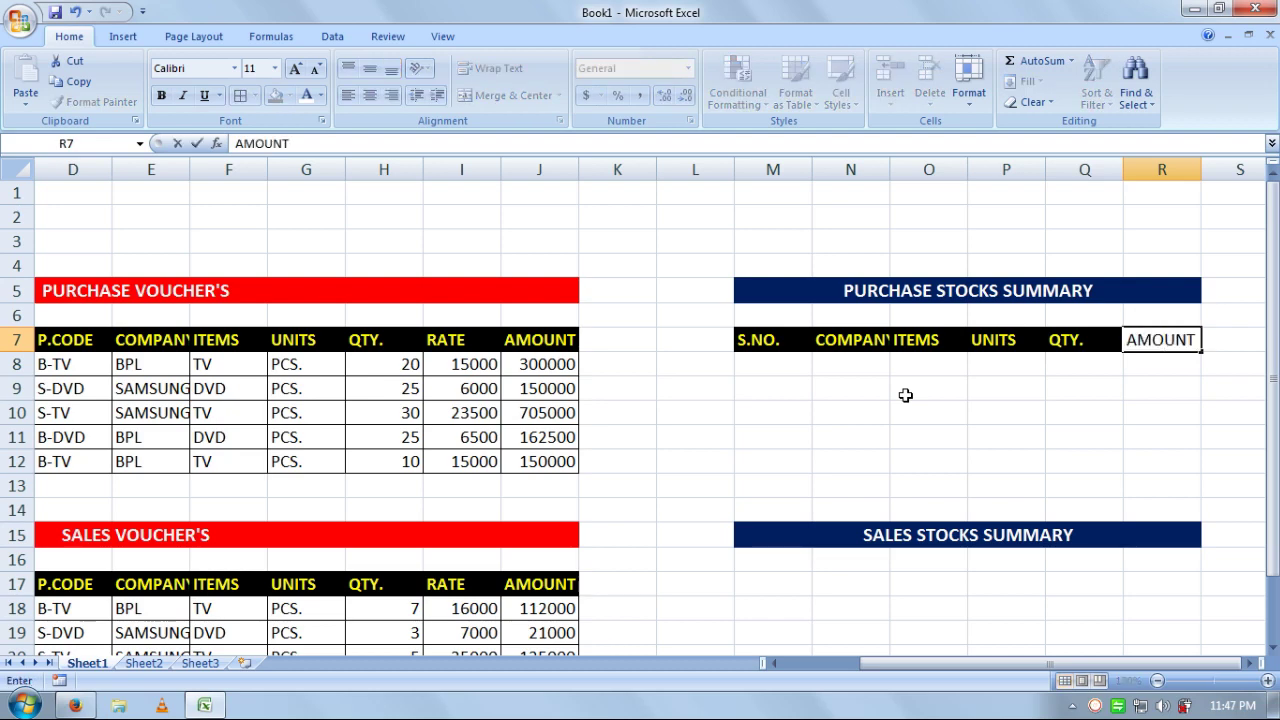
key("Return")
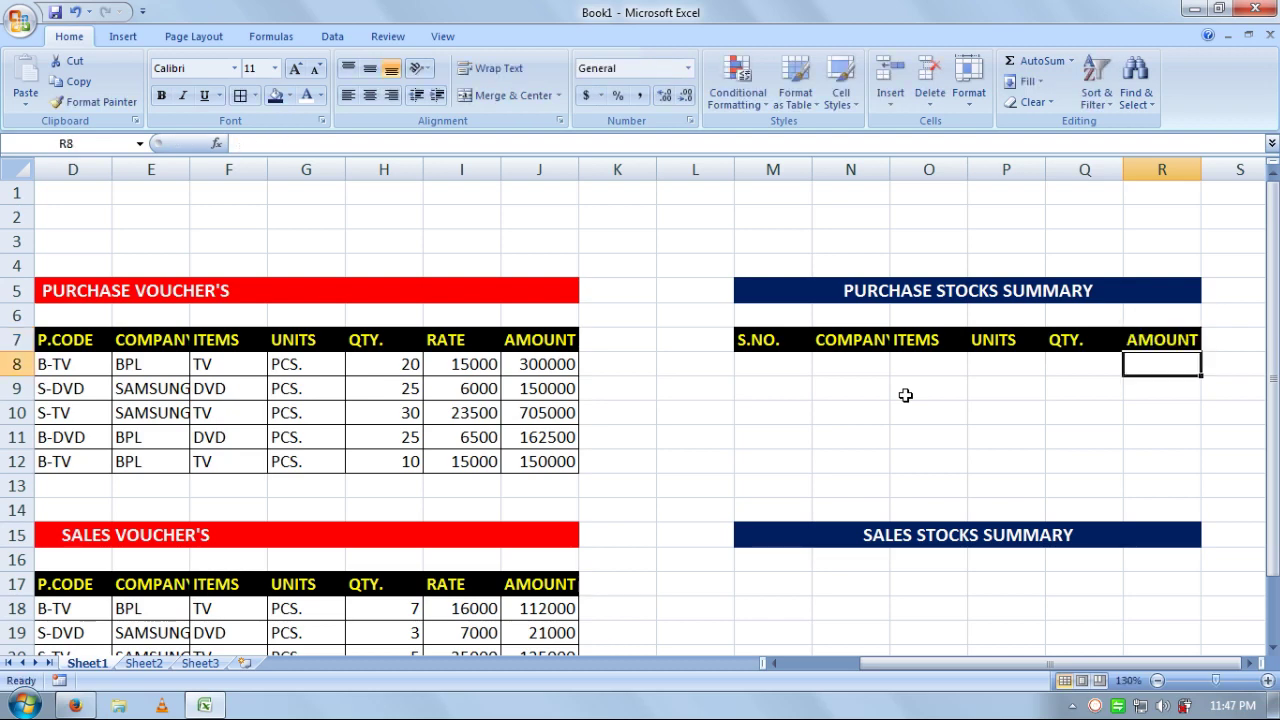
- Copy the header row M7:R7 to M17 below SALES STOCKS SUMMARY and widen column N to fit COMPANY
left_click(764, 587)
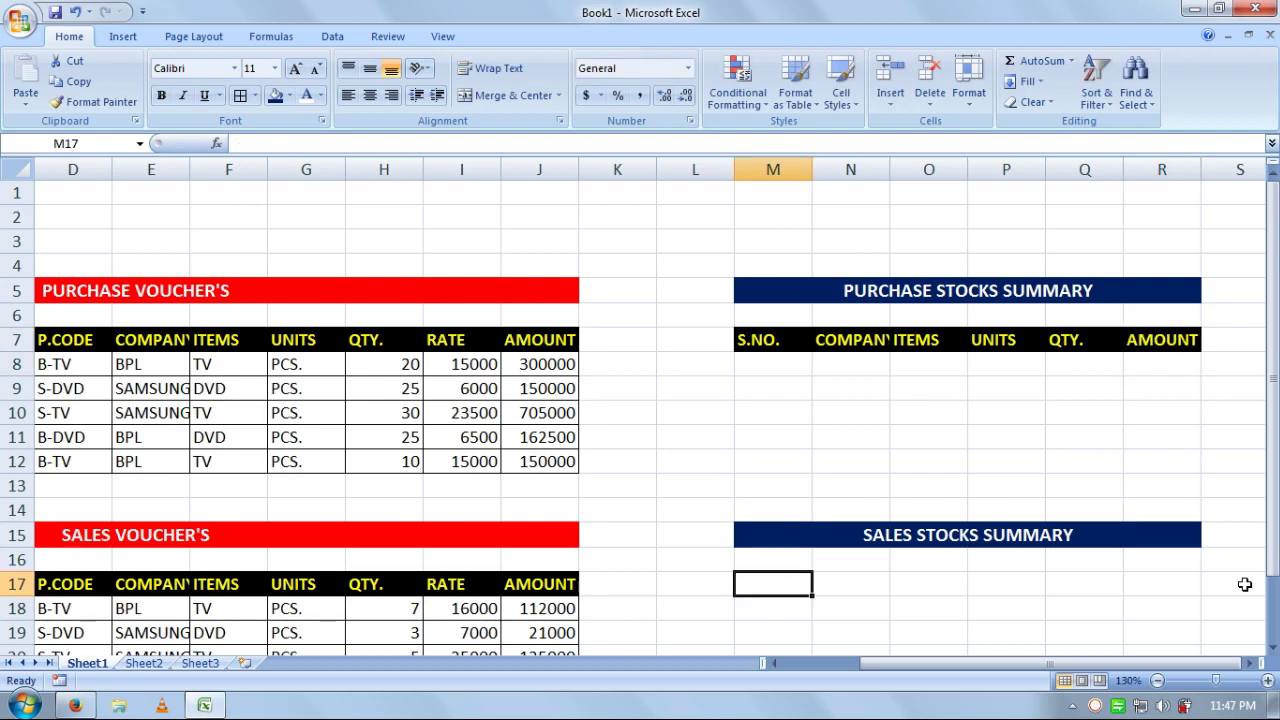
left_click_drag(1168, 341, 777, 340)
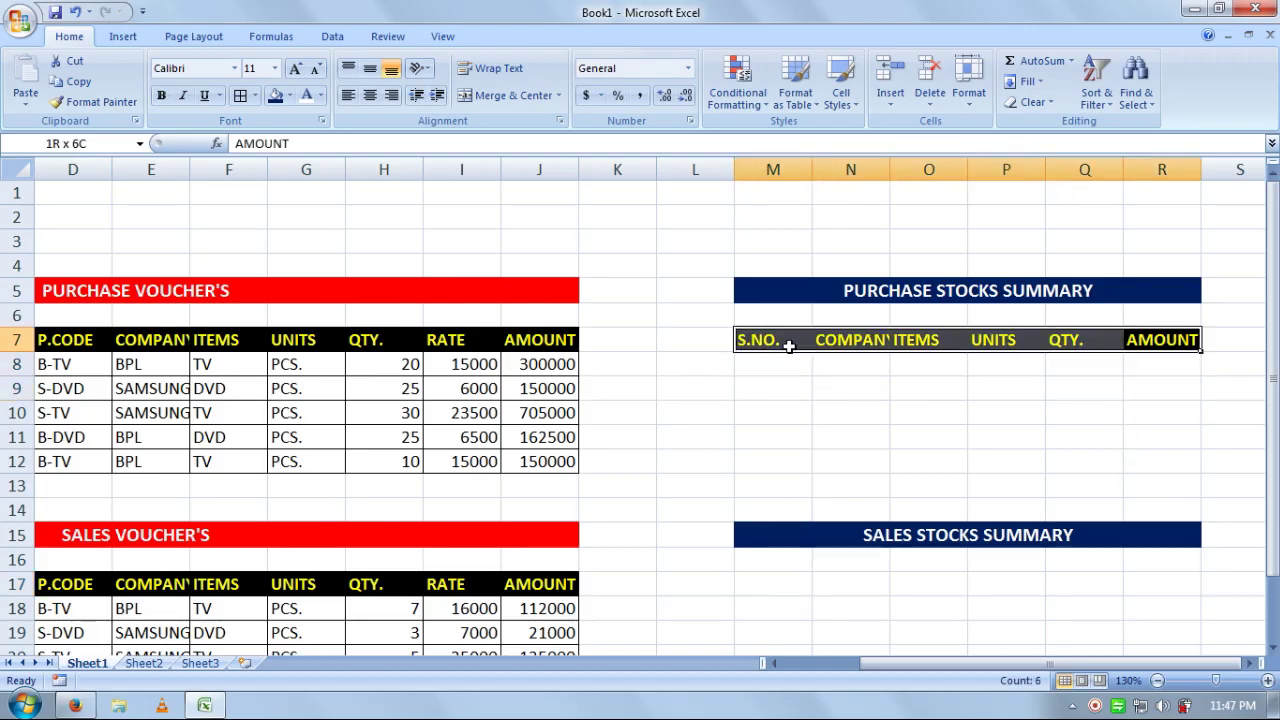
left_click(66, 85)
left_click(771, 586)
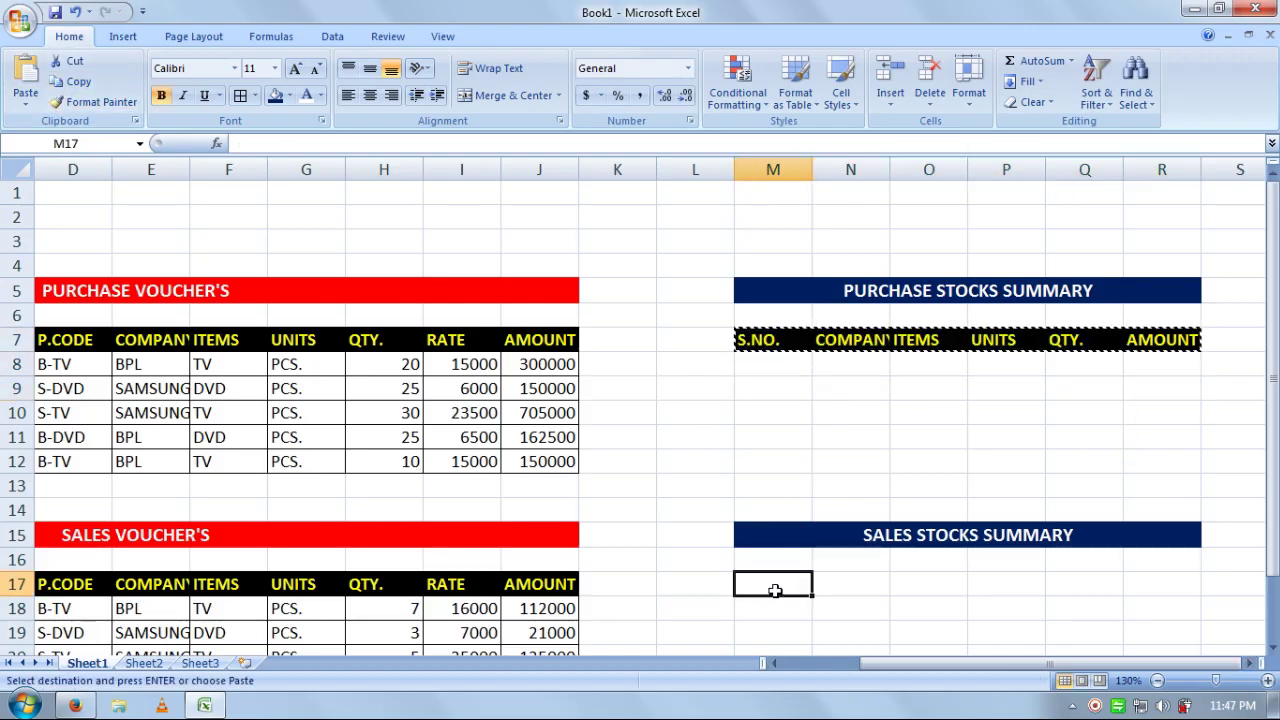
left_click(26, 78)
left_click(766, 476)
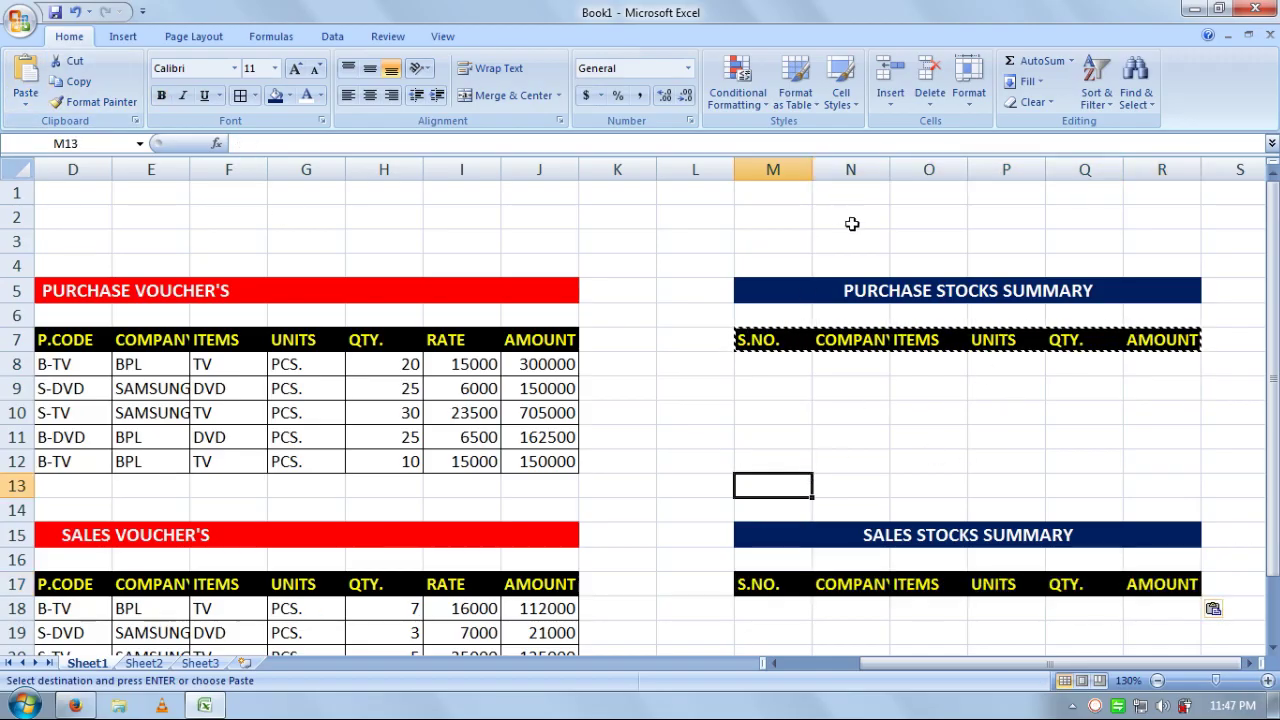
double_click(889, 170)
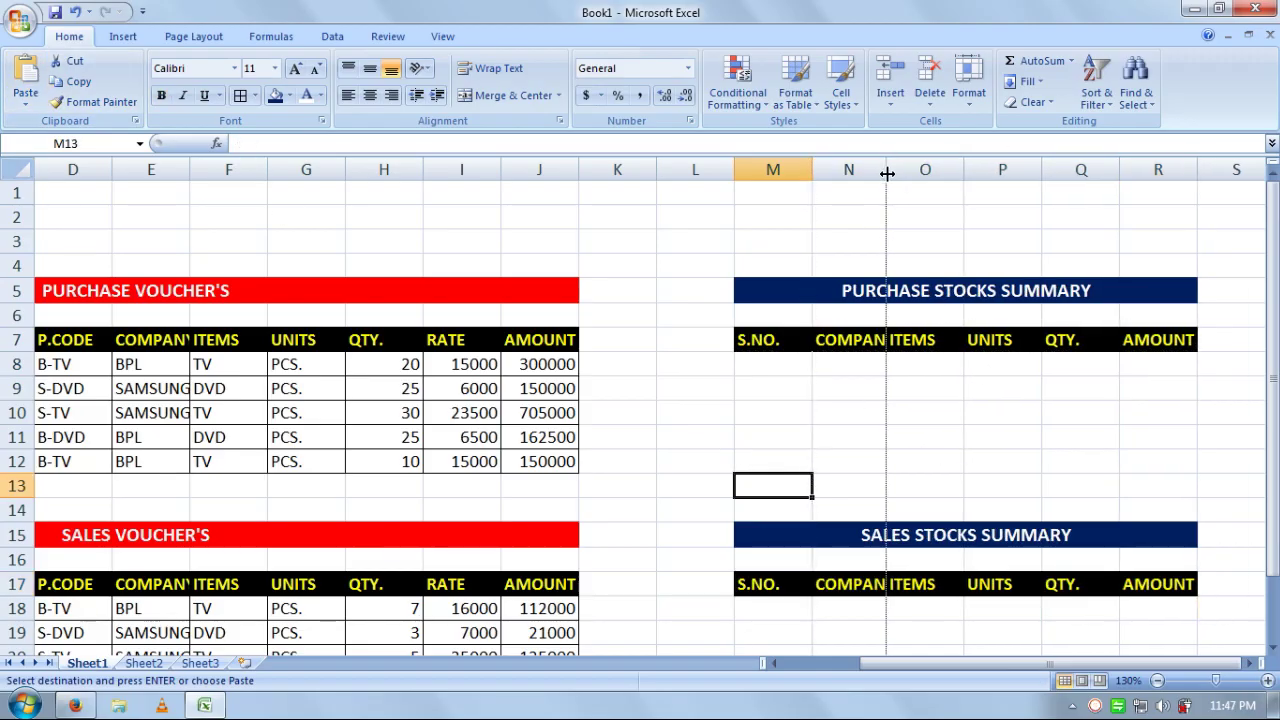
- Enter serial number 1 in cell M8 of the purchase stocks summary
left_click(778, 365)
type("1")
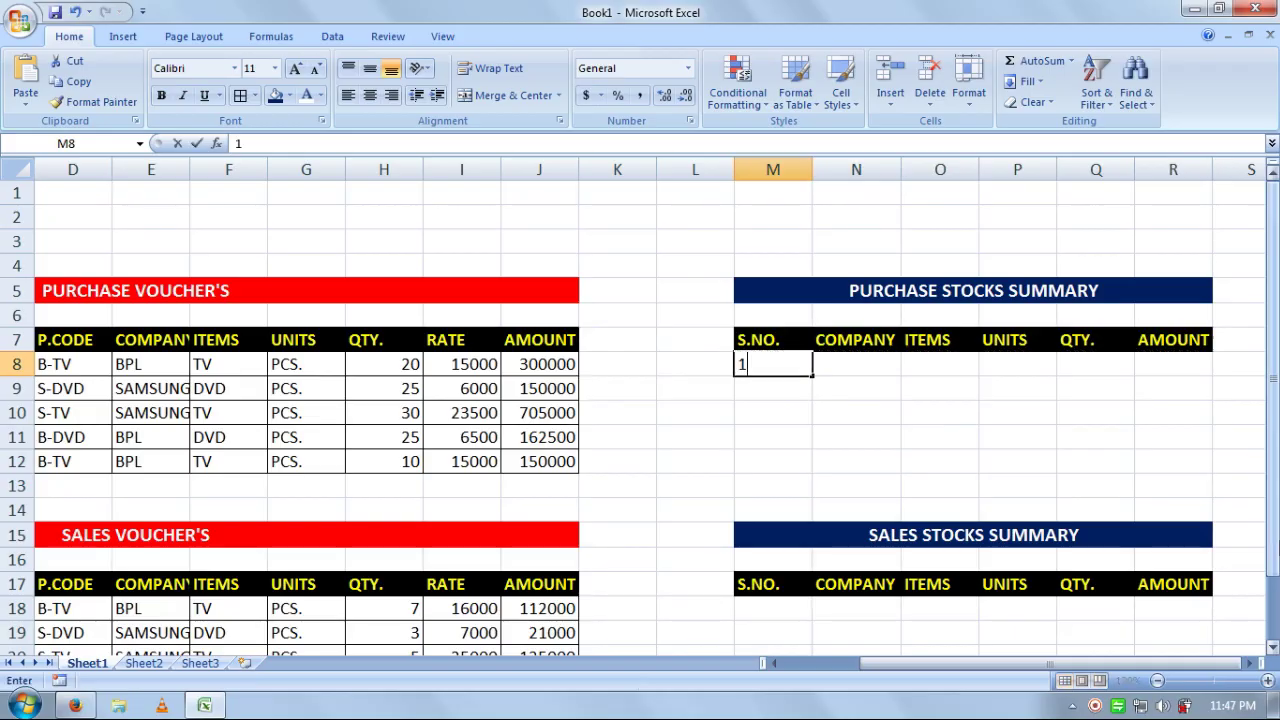
- Number the S.NO. column of the purchase stocks summary from 1 to 4 in M8:M11
key("Return")
type("2")
key("Return")
type("3")
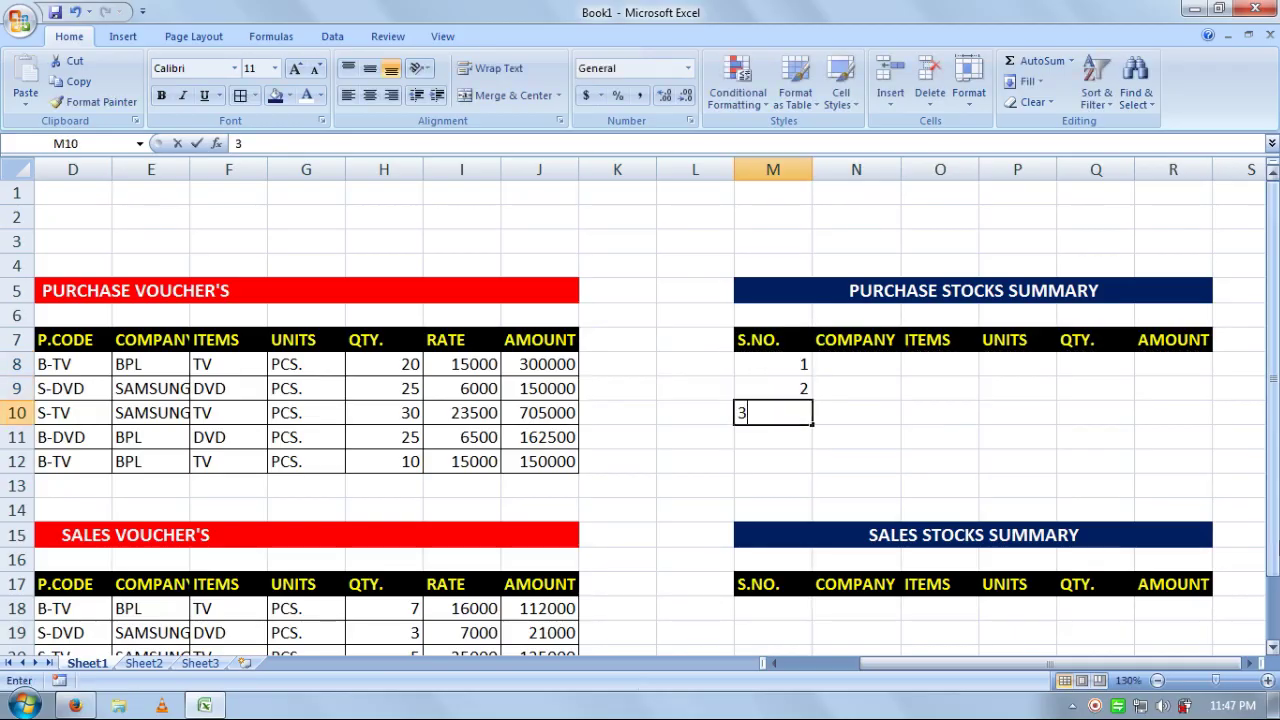
key("Return")
type("4")
key("Return")
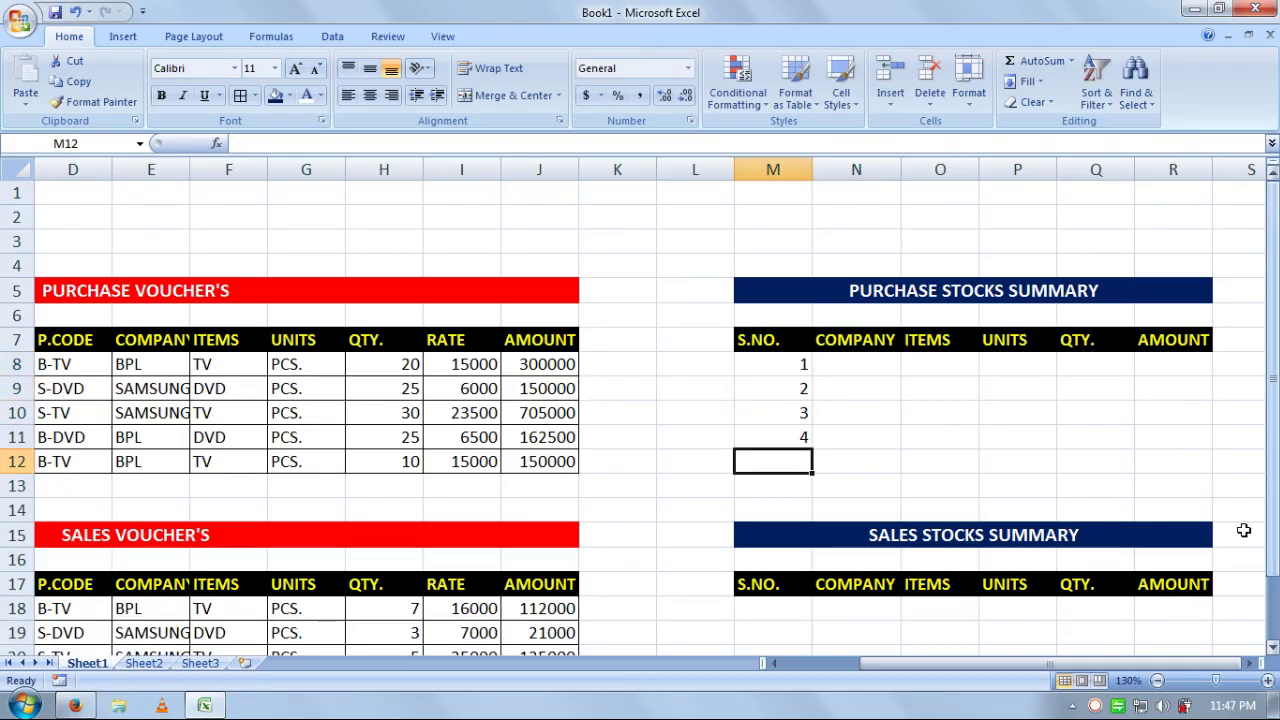
- Examine the company and item combinations listed in the purchase voucher rows
left_click(538, 385)
key("Left")
key("Left")
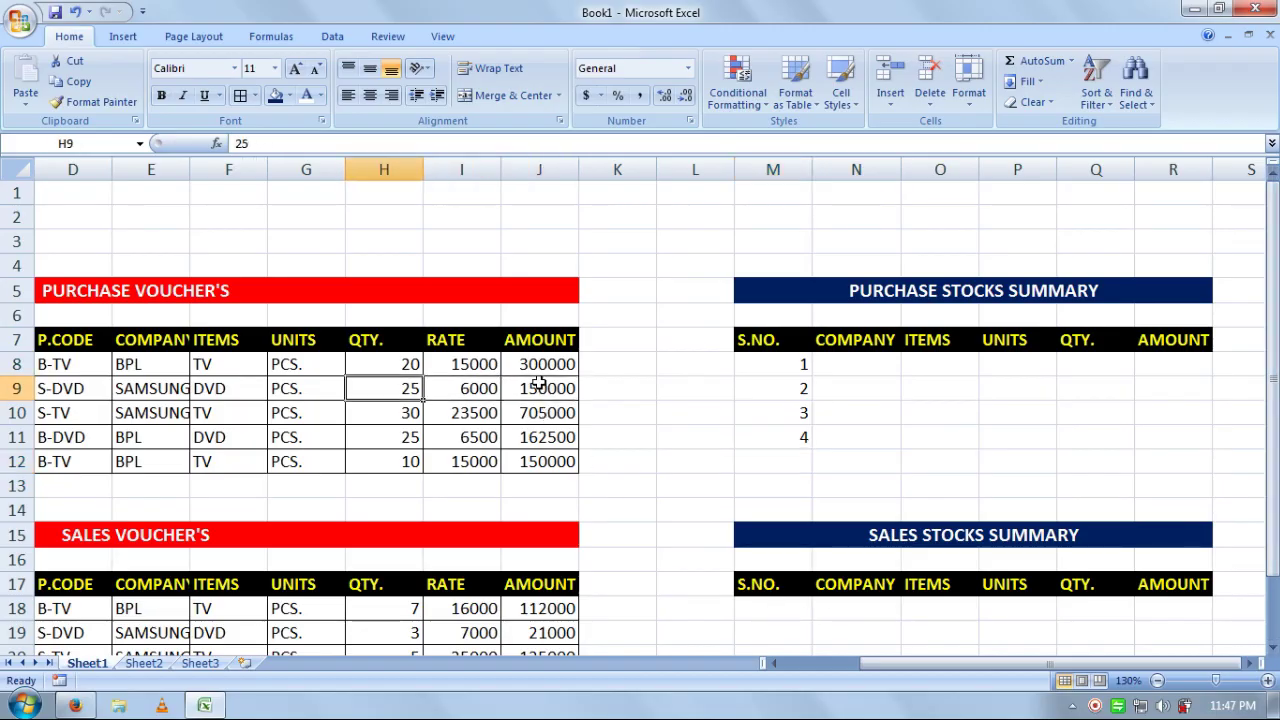
key("Home")
key("Right")
key("Right")
key("Right")
key("Right")
key("Up")
key("Right")
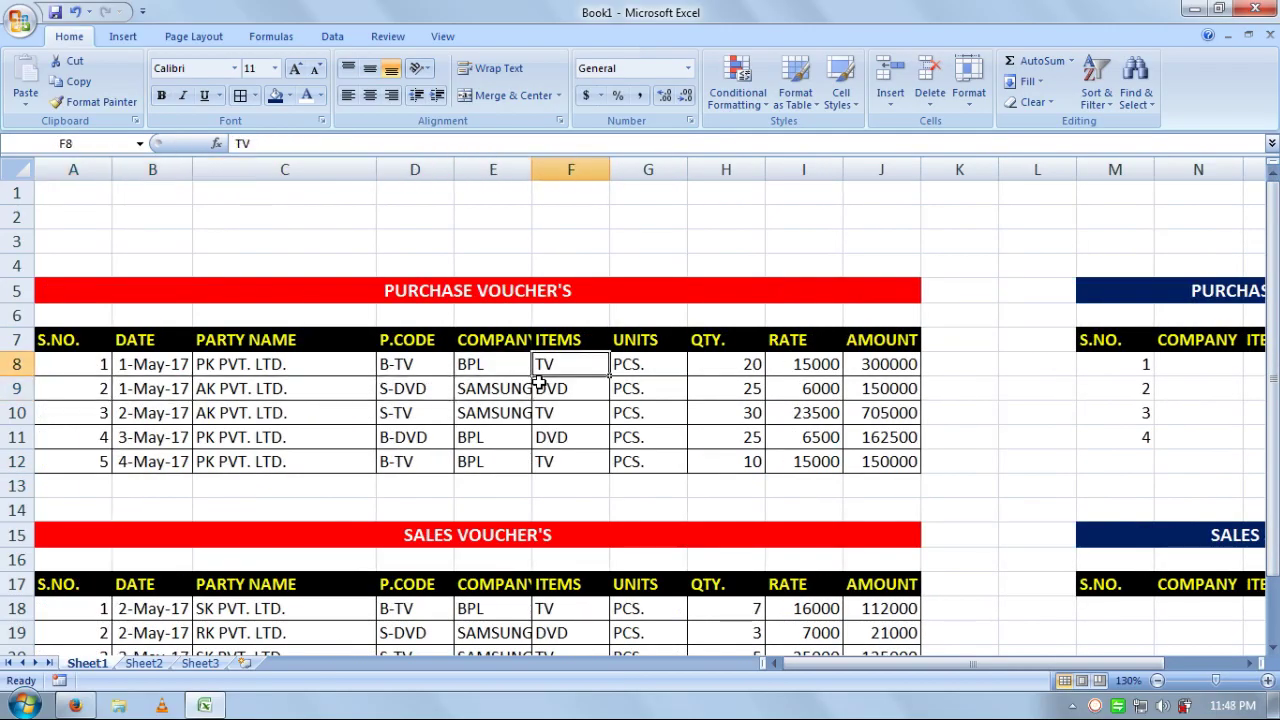
key("Down")
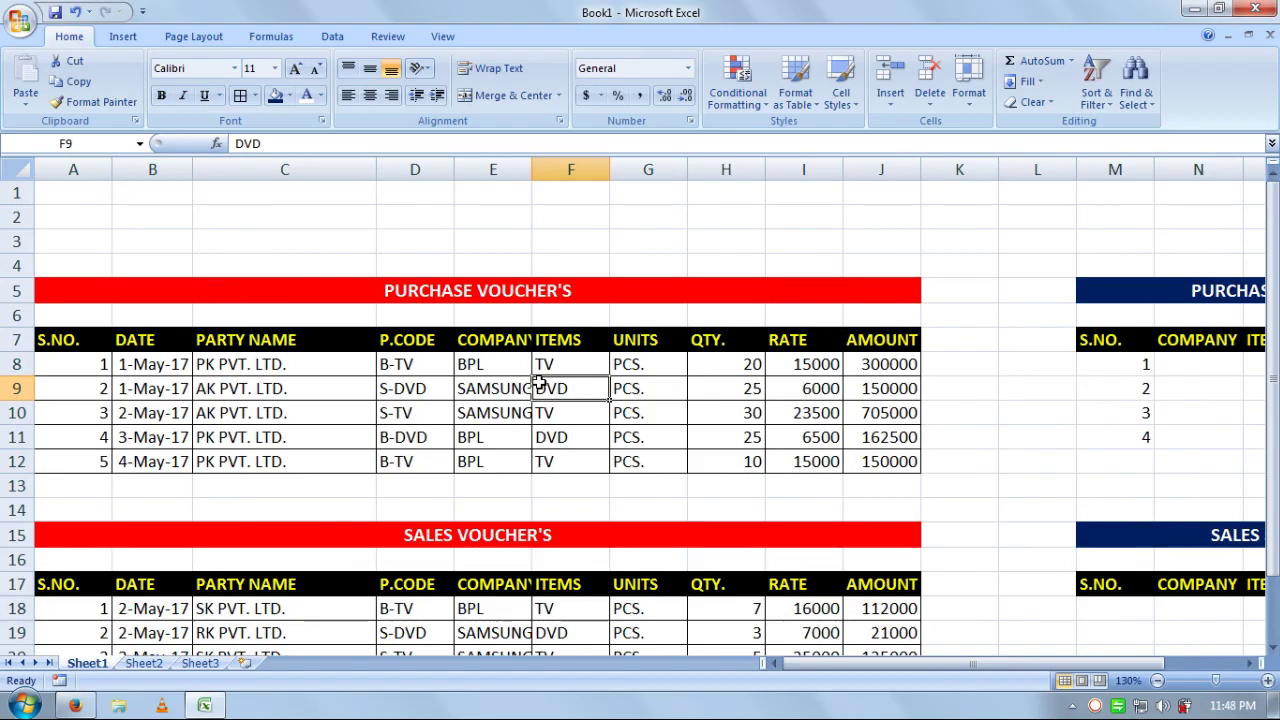
key("Down")
key("Down")
- Fill the purchase summary's COMPANY column with BPL in N8 and N9 and SAMSUNG in N10 and N11
key("Right")
key("Right")
key("Right")
key("Right")
key("Right")
key("Right")
key("Right")
key("Right")
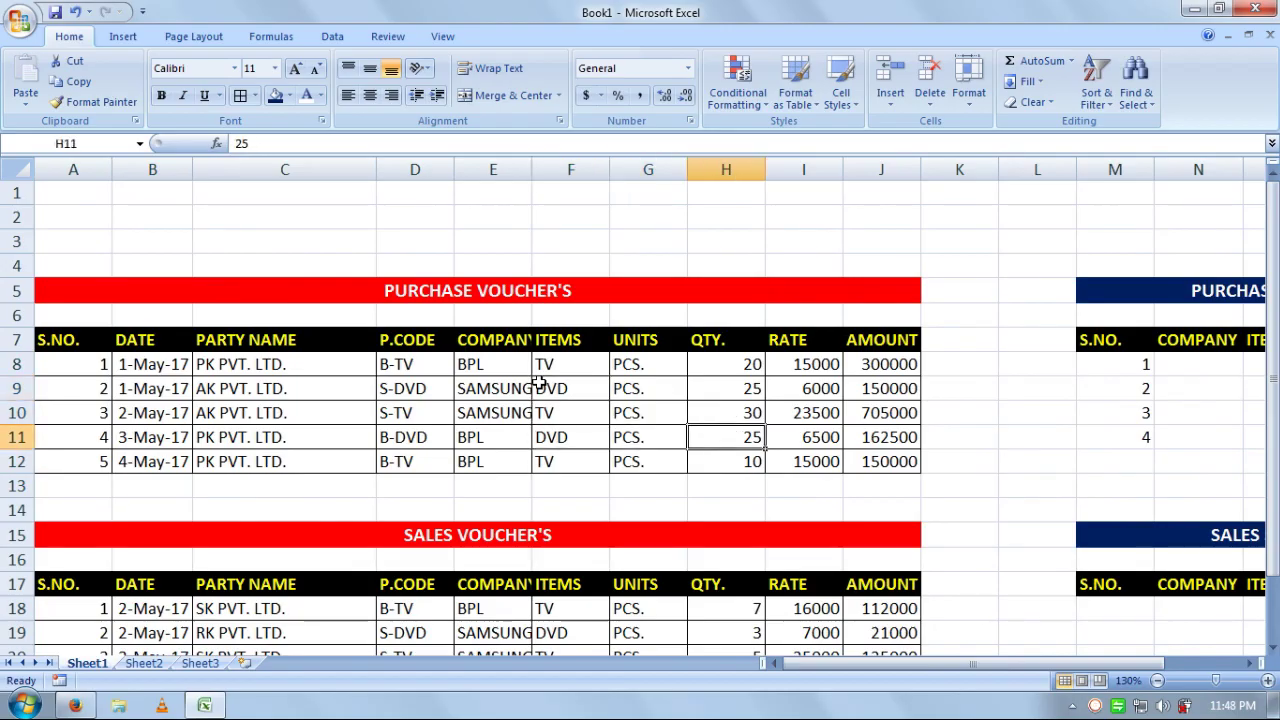
key("Up")
key("Up")
key("Up")
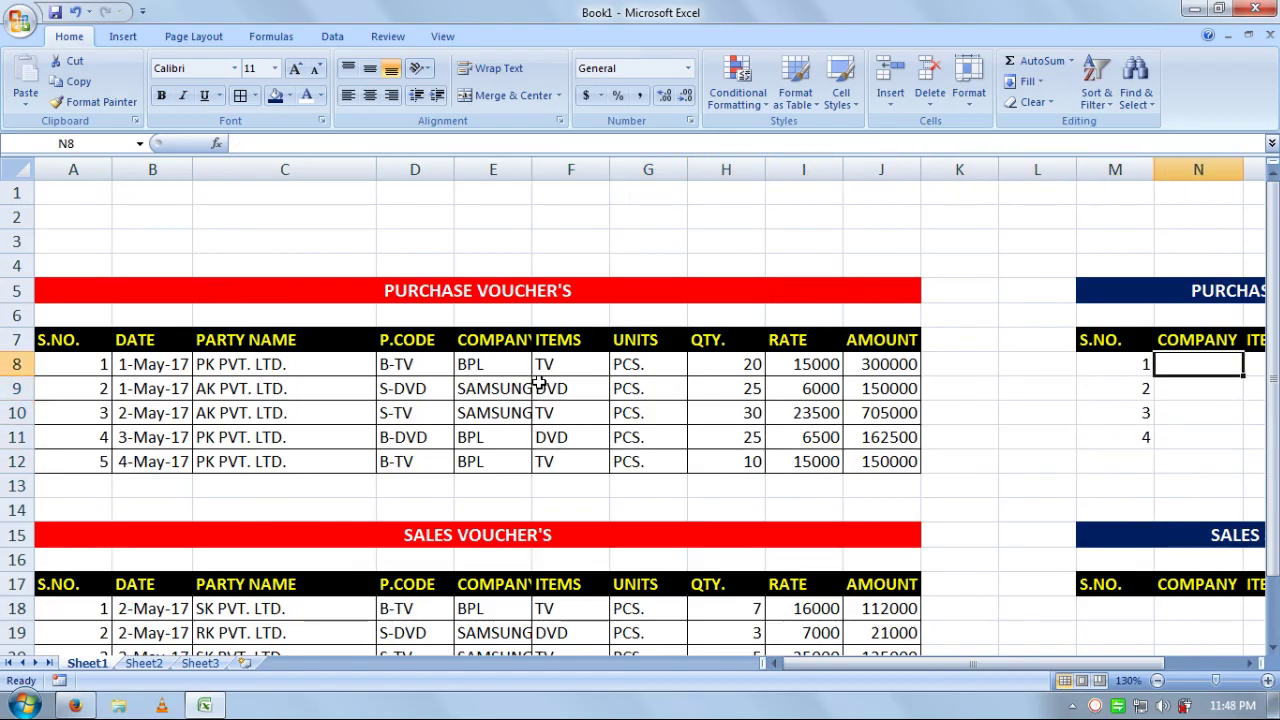
type("BPL")
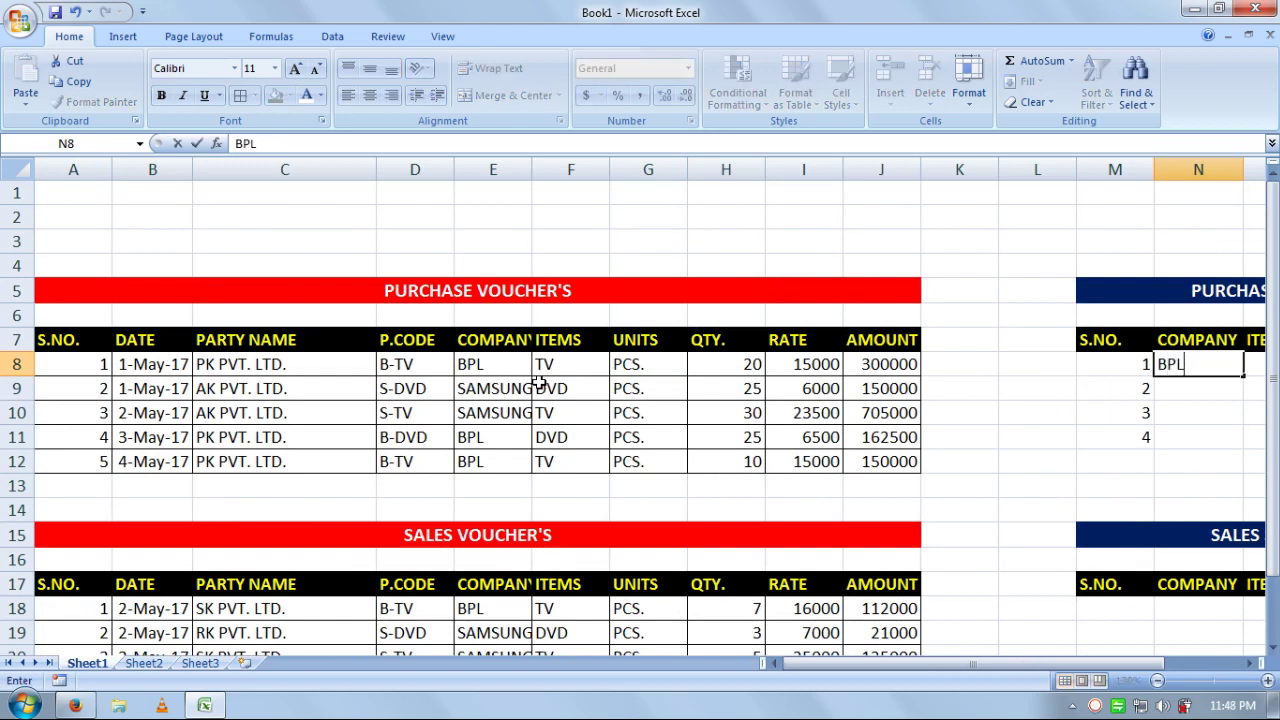
key("Return")
type("BPL")
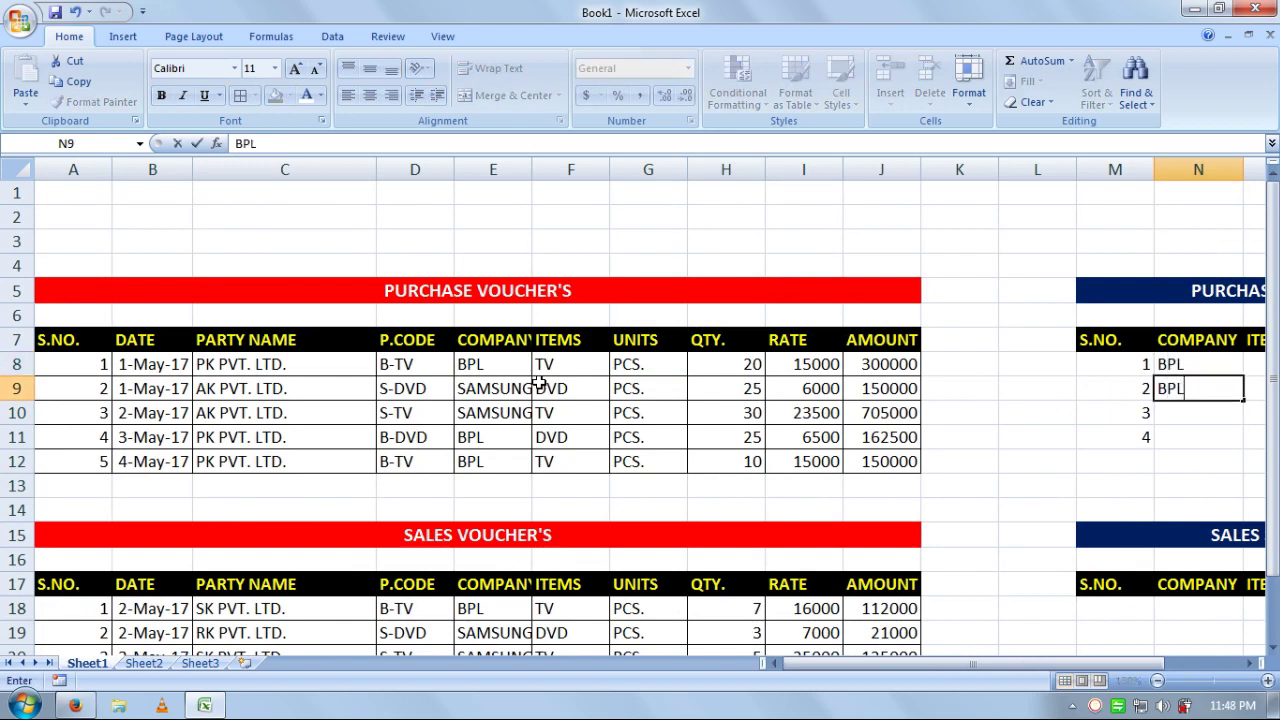
key("Return")
type("SAMSUNG")
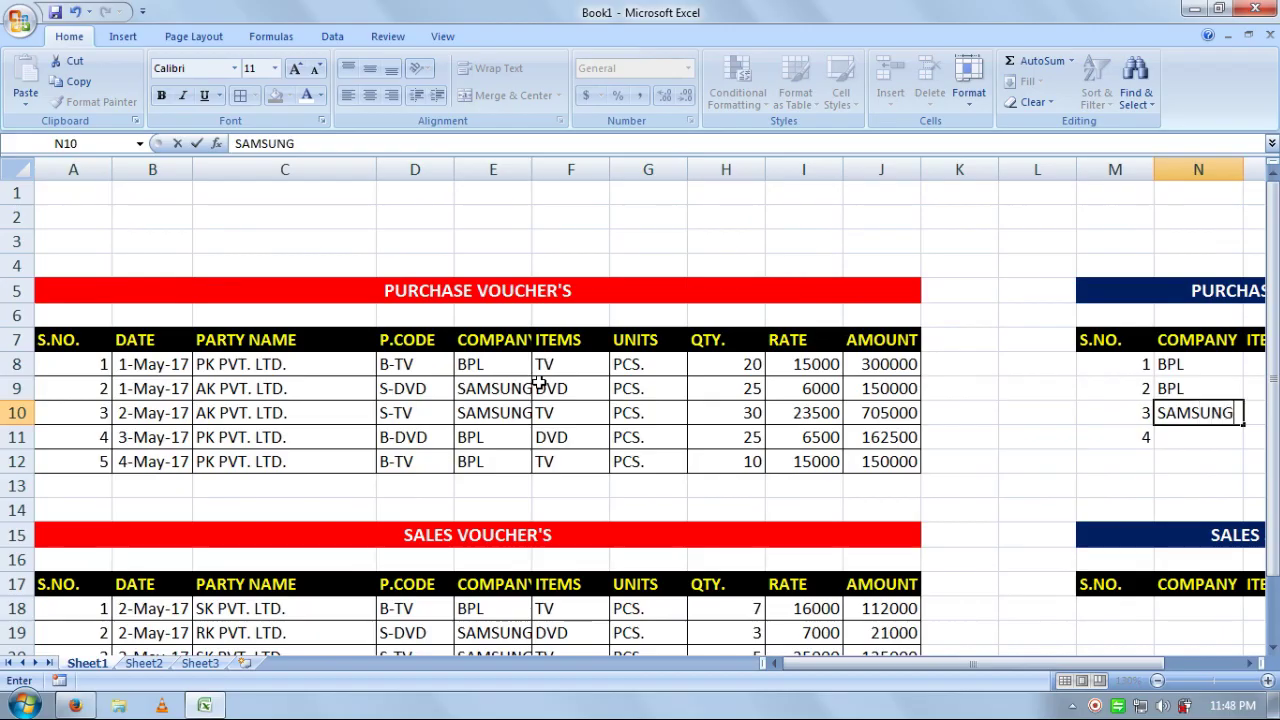
key("Return")
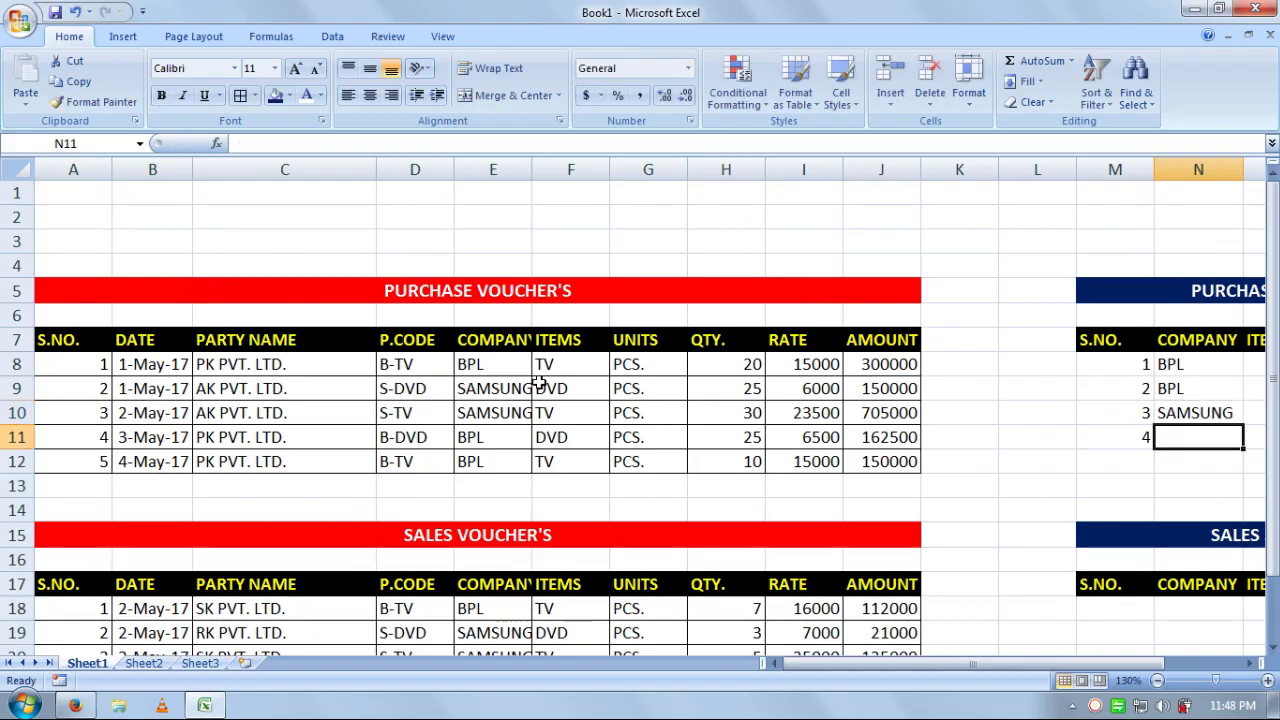
key("ctrl+d")
- Fill the purchase summary's ITEMS column in O8:O11 with TV, DVD, TV and DVD
key("Right")
key("Right")
key("Right")
key("Right")
key("Up")
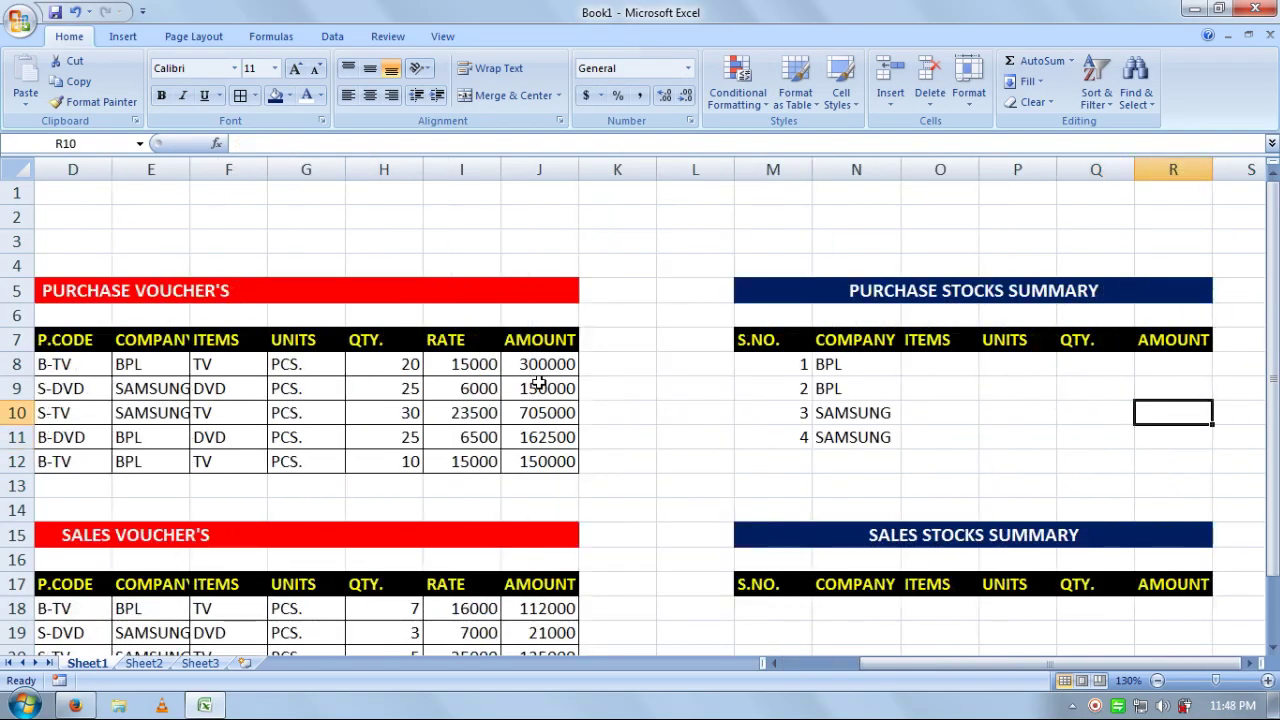
key("Up")
key("Left")
key("Left")
key("Up")
key("Left")
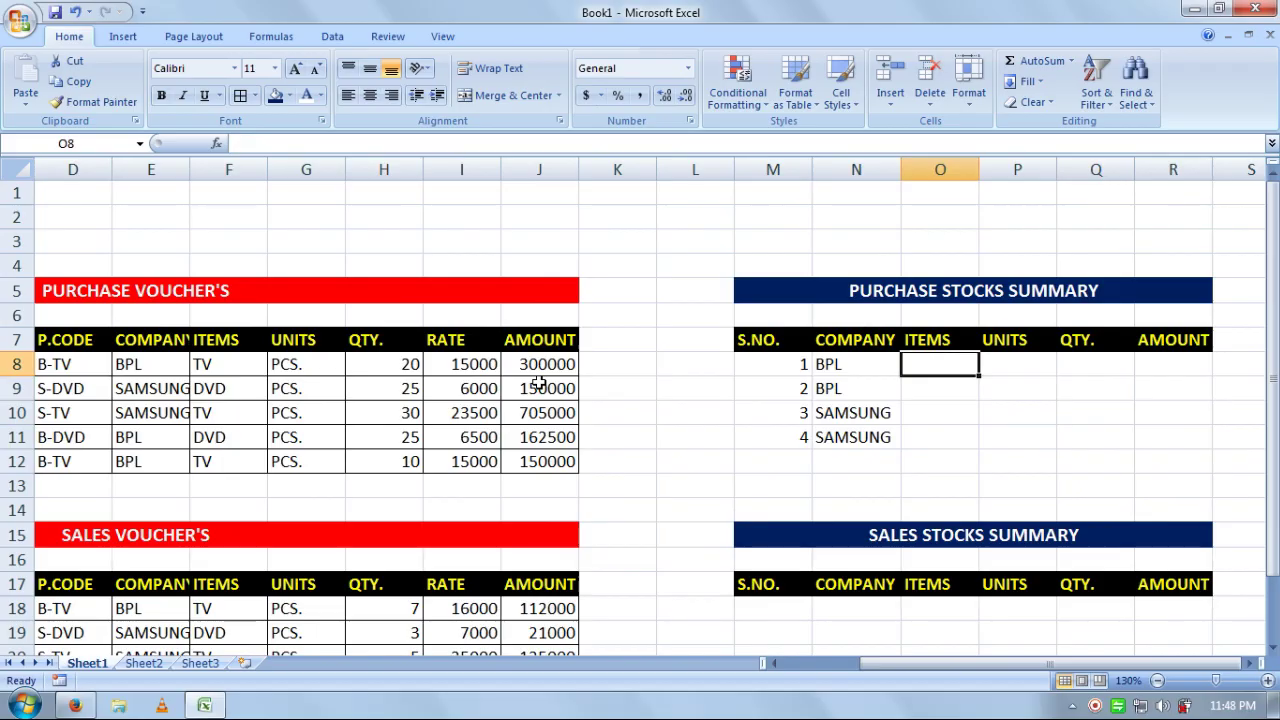
type("TV")
key("Return")
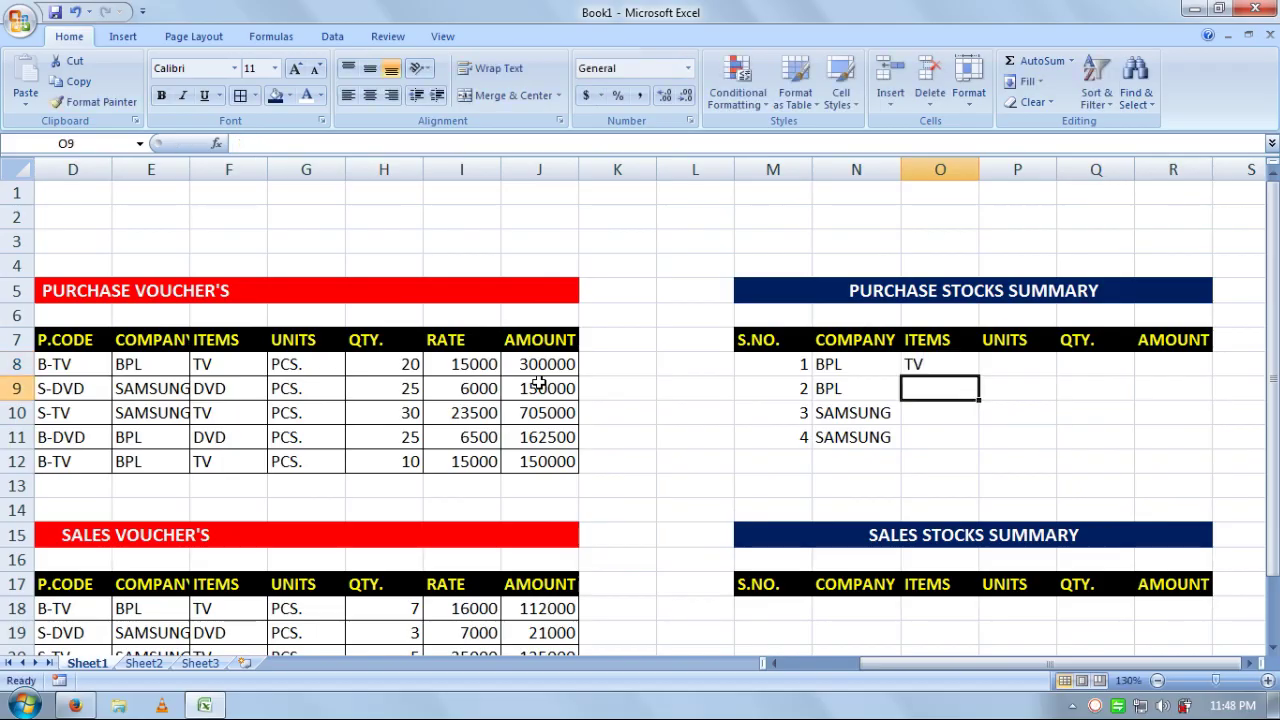
type("DVD")
key("Return")
type("TV")
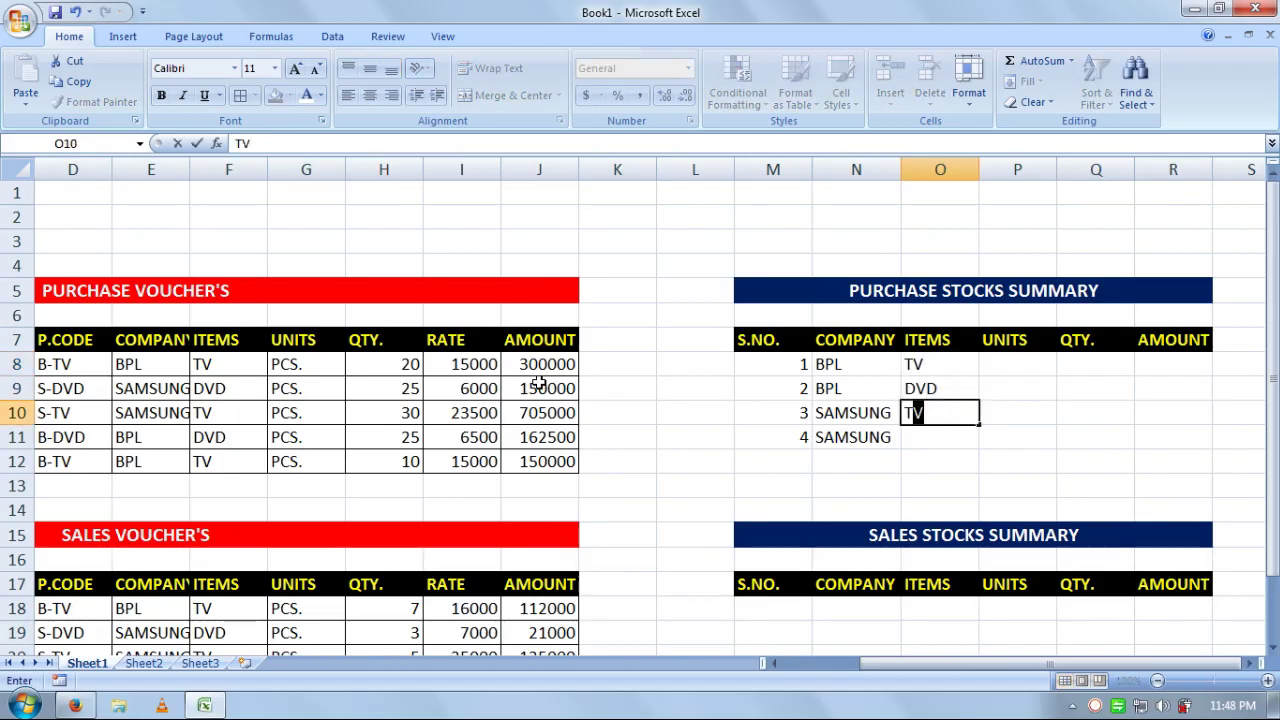
key("Return")
type("DVD")
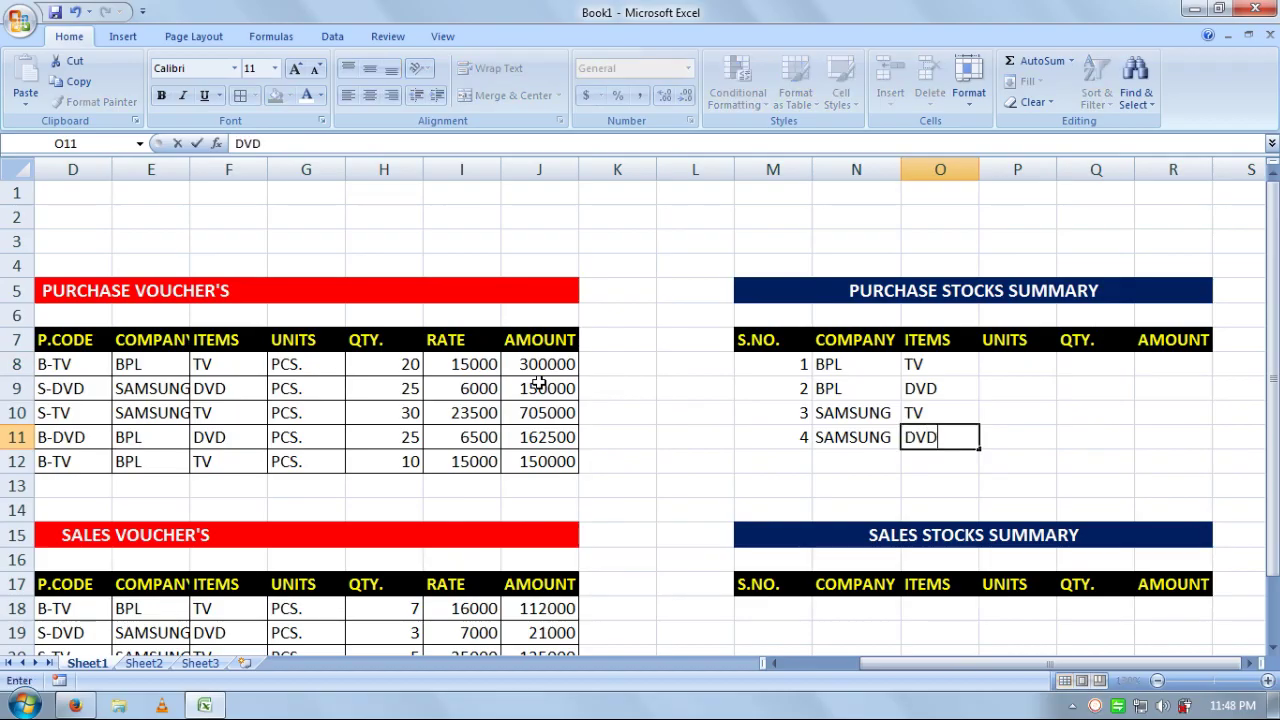
key("Tab")
- Enter PCS. as the unit for all four purchase summary rows and select the first QTY. cell, Q8
key("Up")
key("Up")
key("Up")
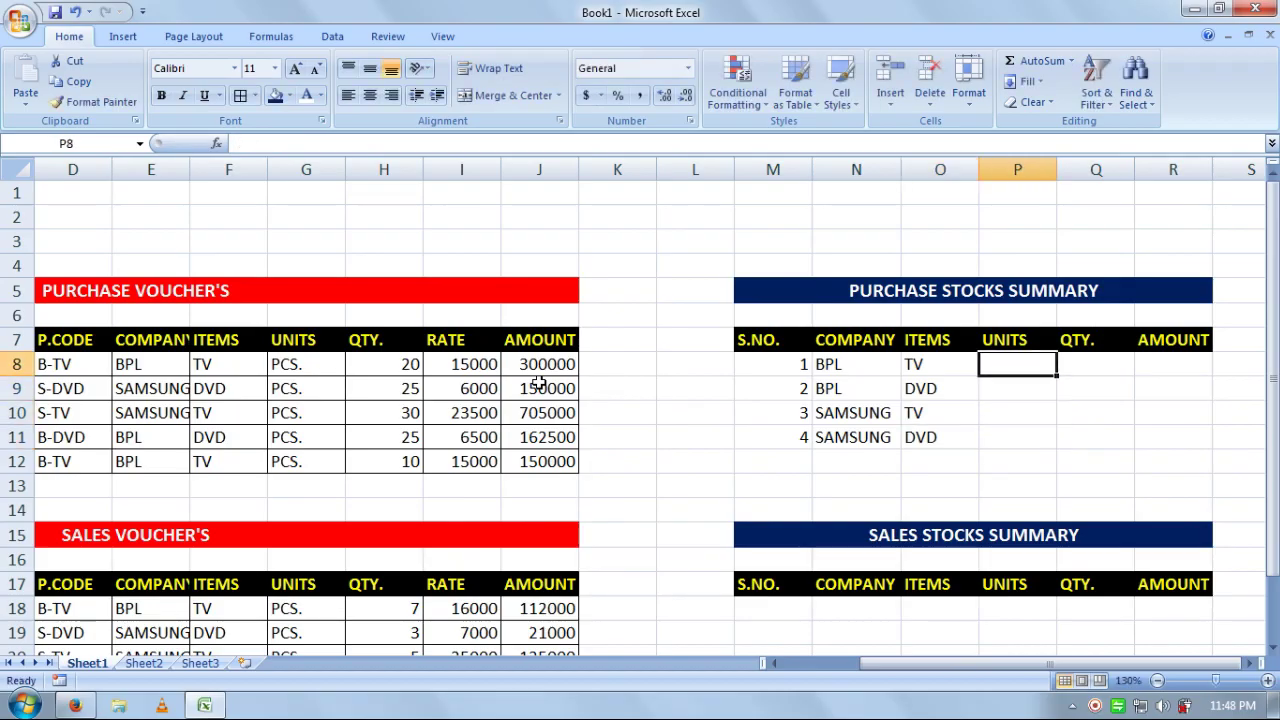
type("PCS")
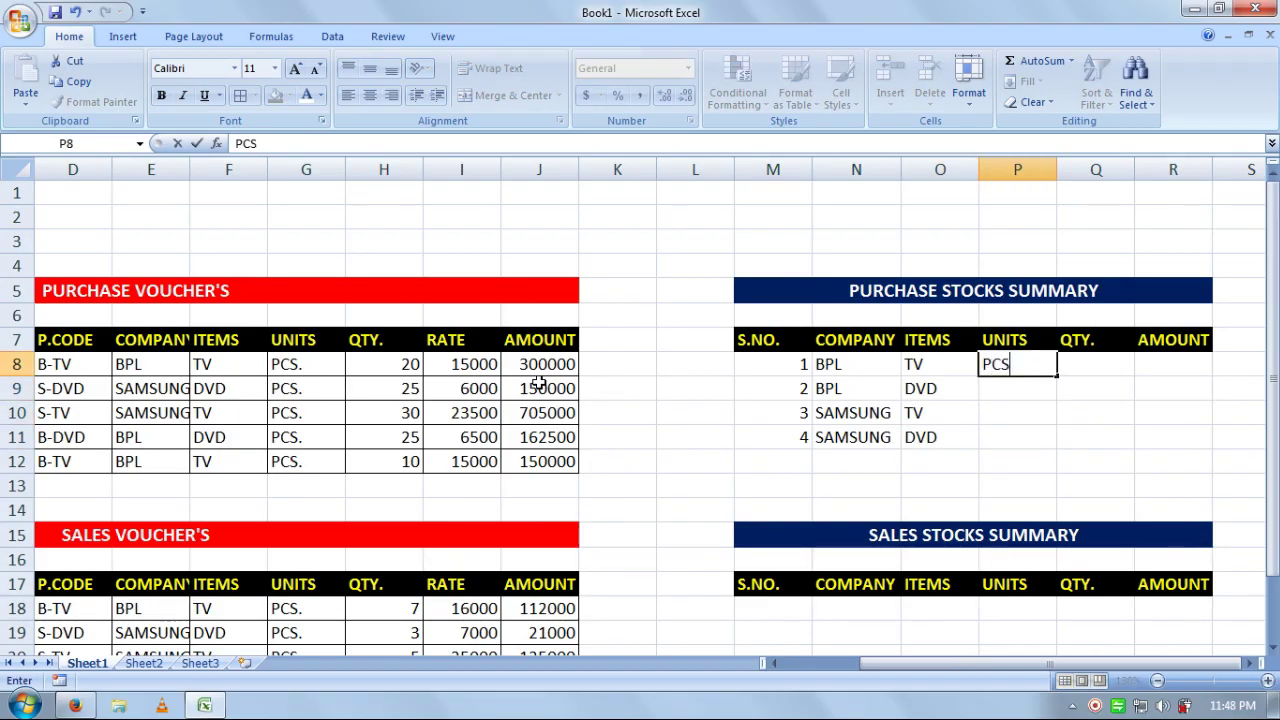
type(".")
key("Return")
type("P")
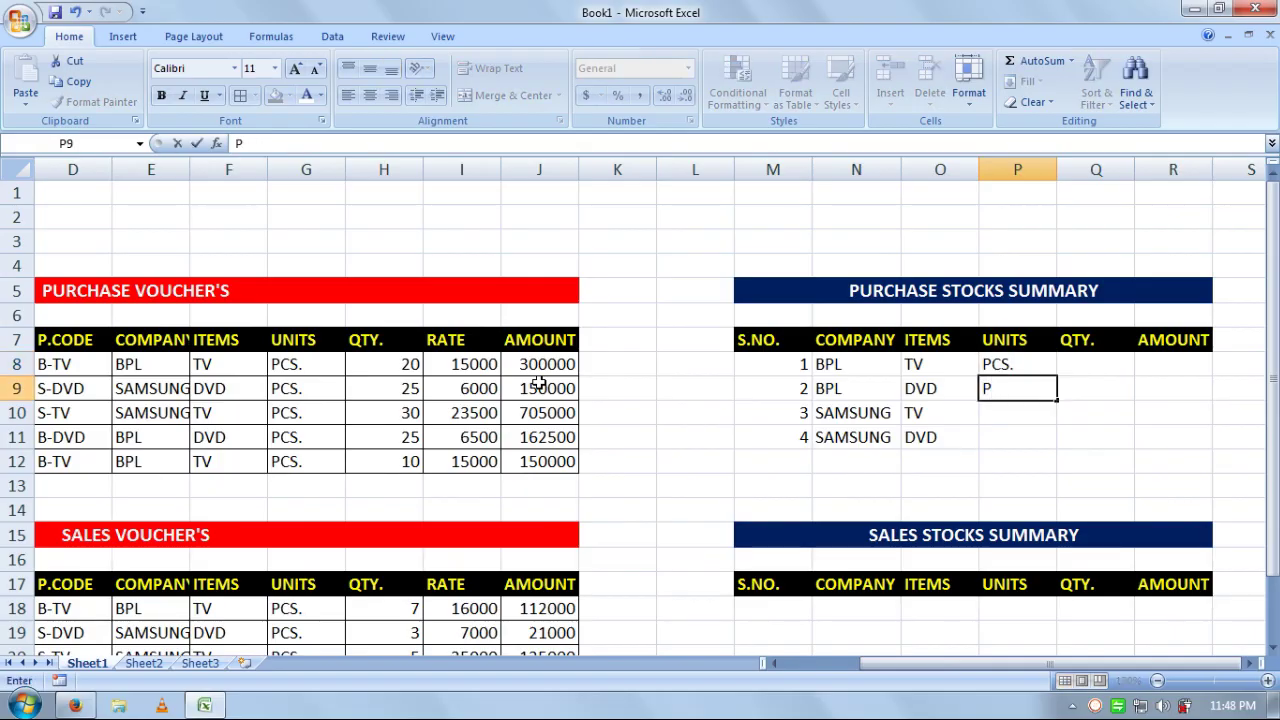
type(".CS.")
key("Return")
type("PCS.")
key("Return")
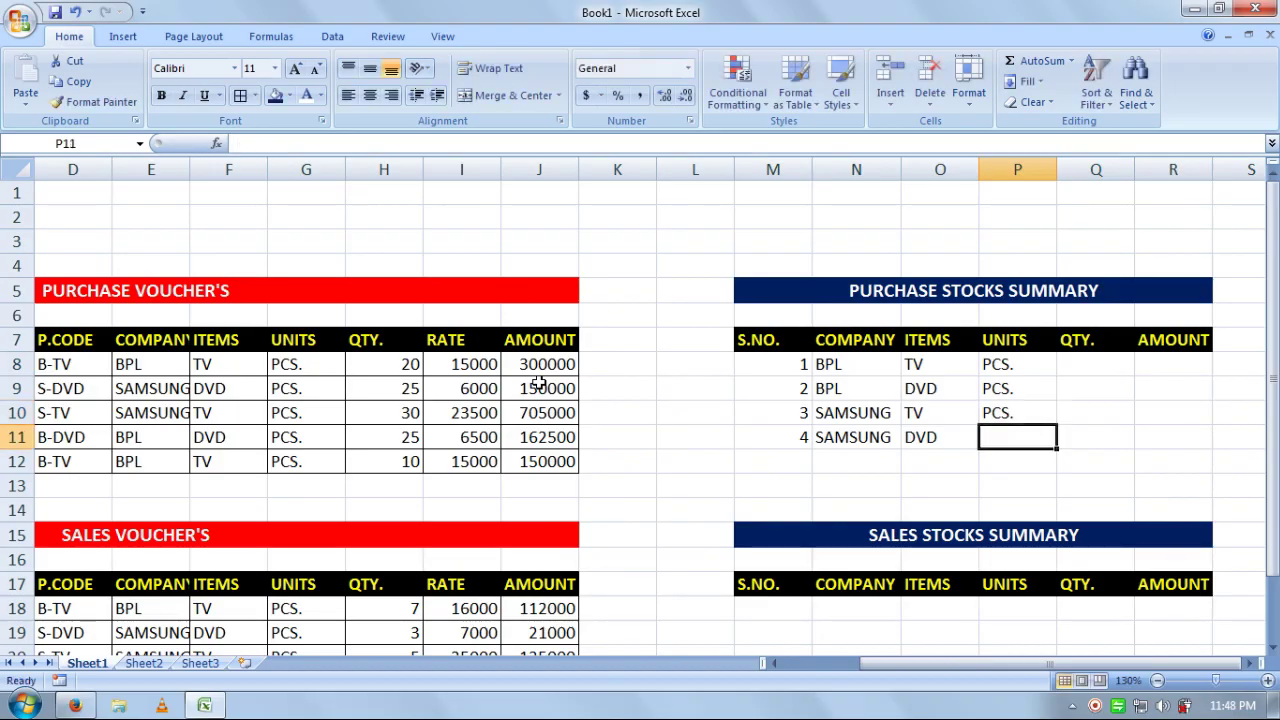
type("PCS.")
key("Return")
key("Right")
key("Up")
key("Up")
key("Up")
key("Up")
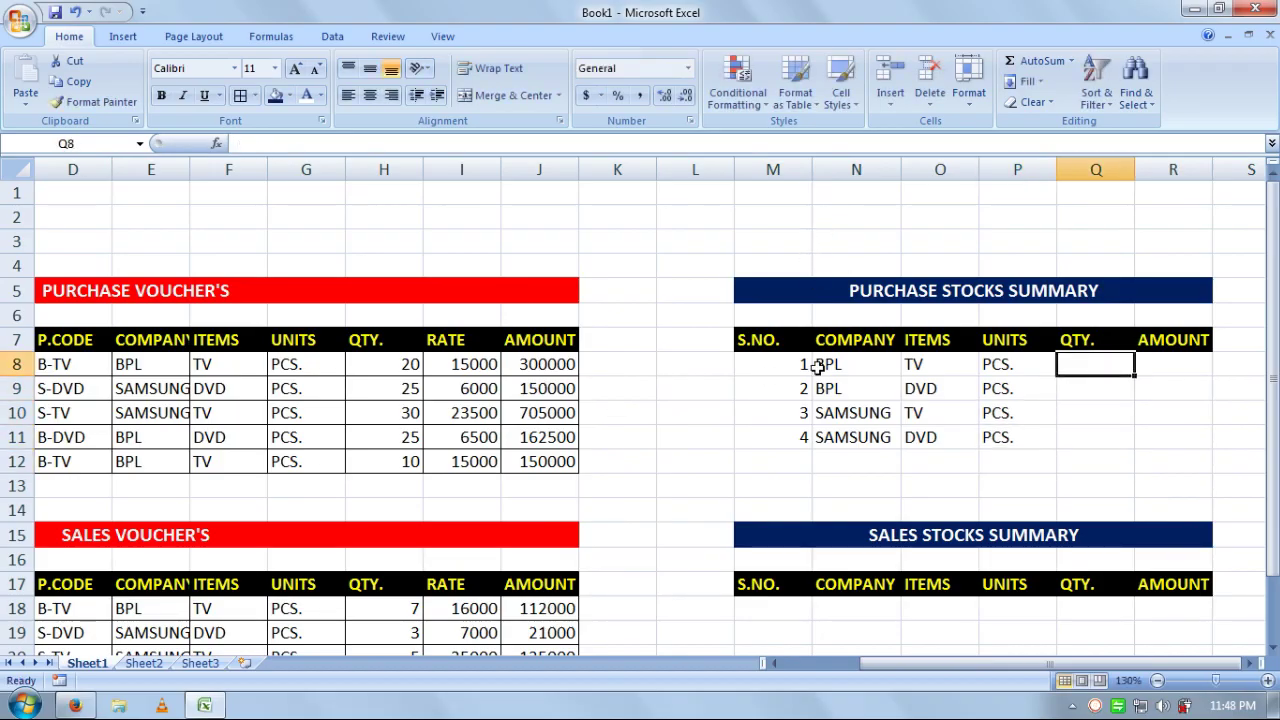
- Try the formula =SUMIF(D7:D12,D8,H7:H12) in Q8 for the BPL TV quantity and clear the cell again
type("=SUM")
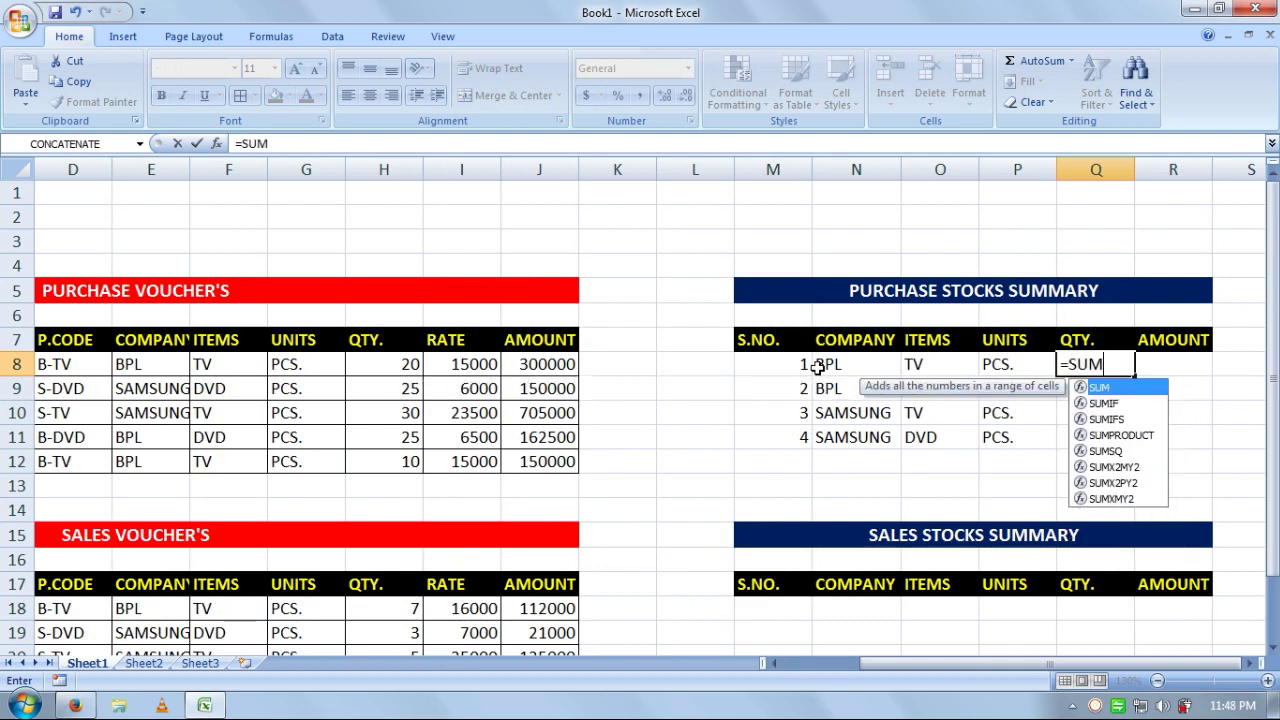
type("IF")
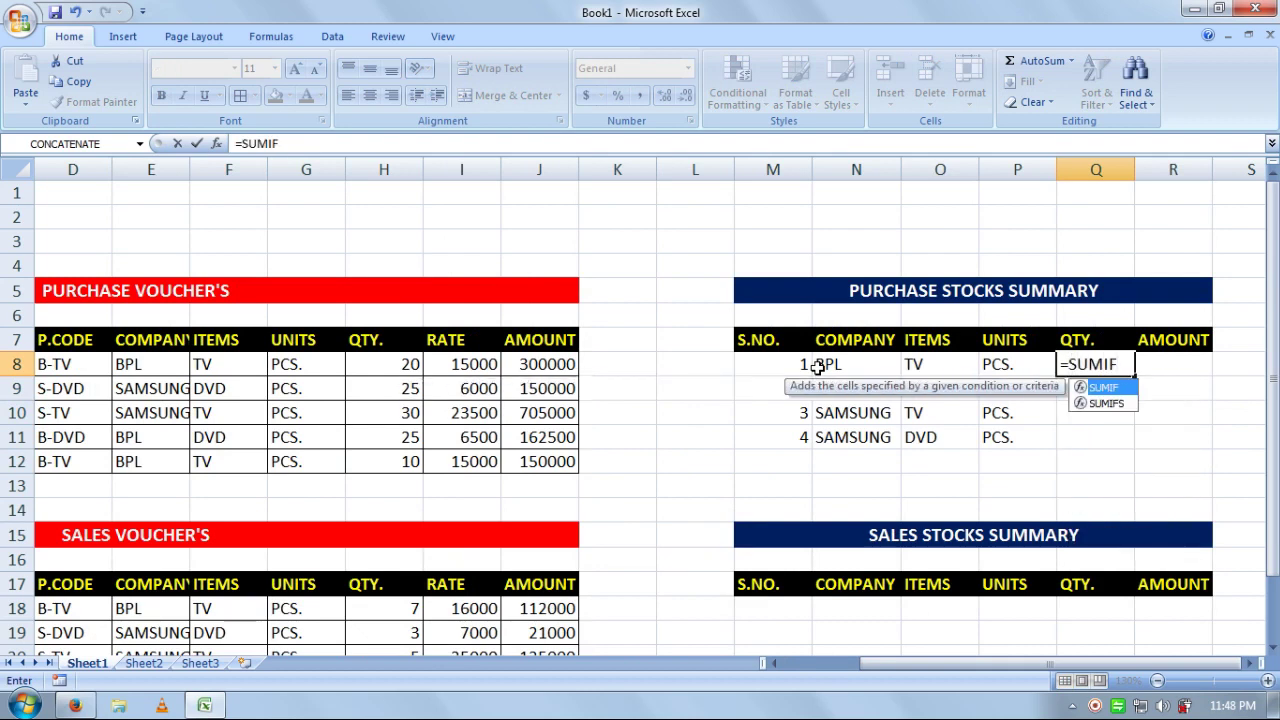
type("(")
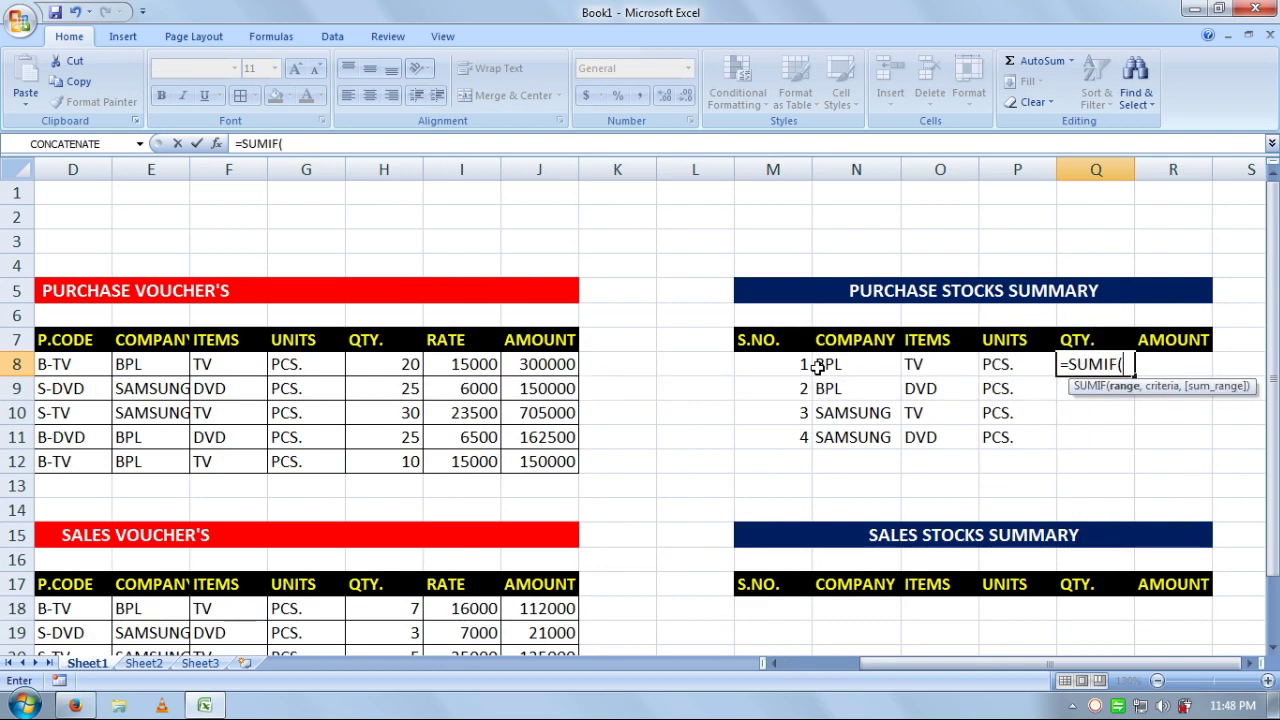
left_click(96, 461)
left_click_drag(96, 461, 82, 342)
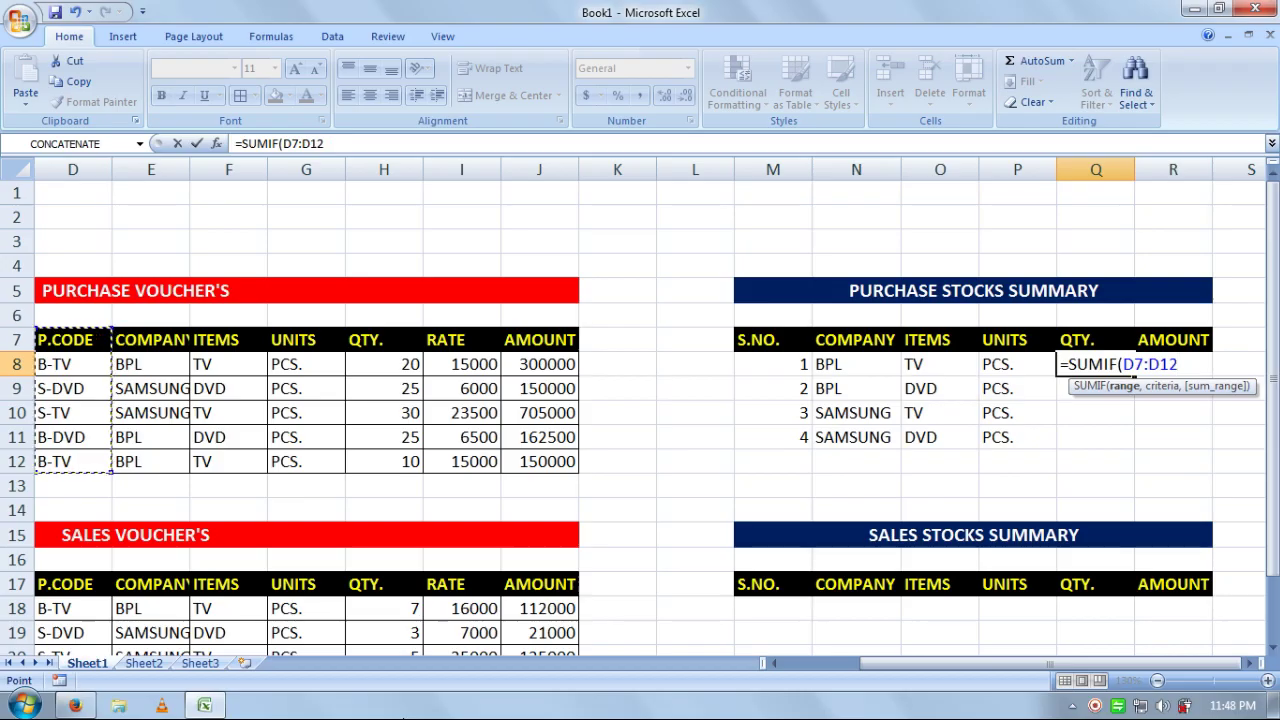
type(",")
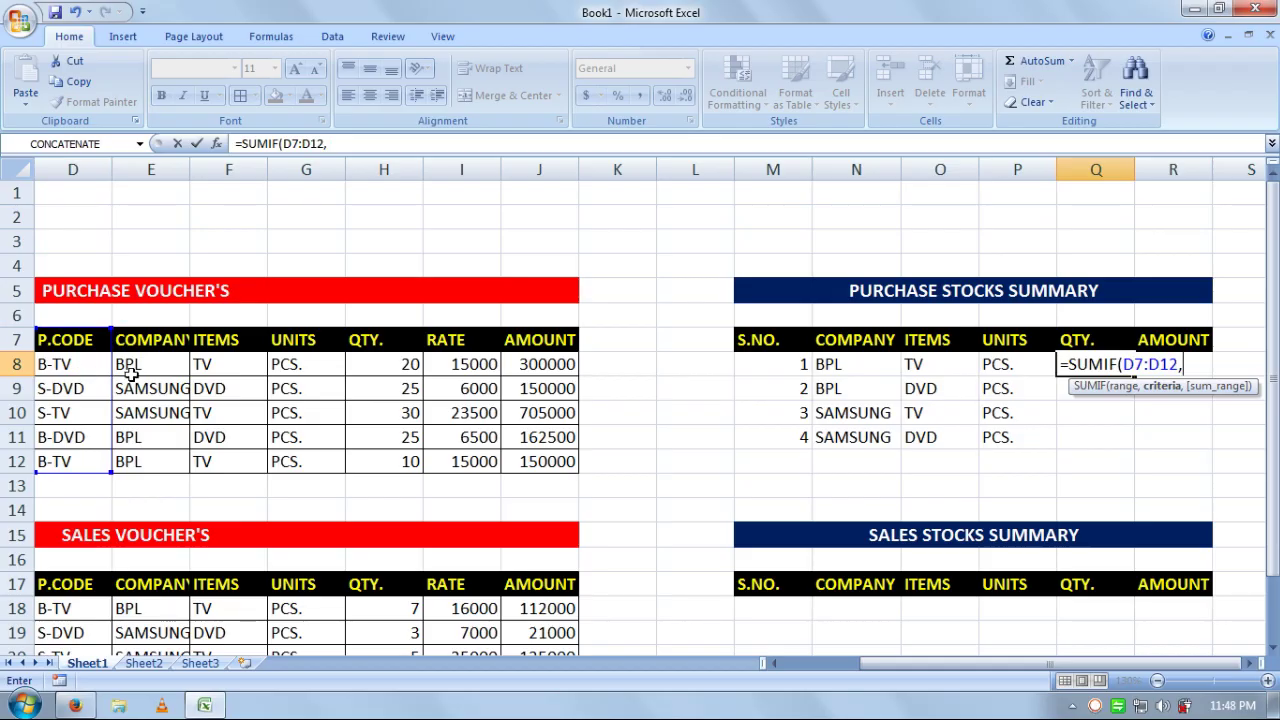
left_click(73, 366)
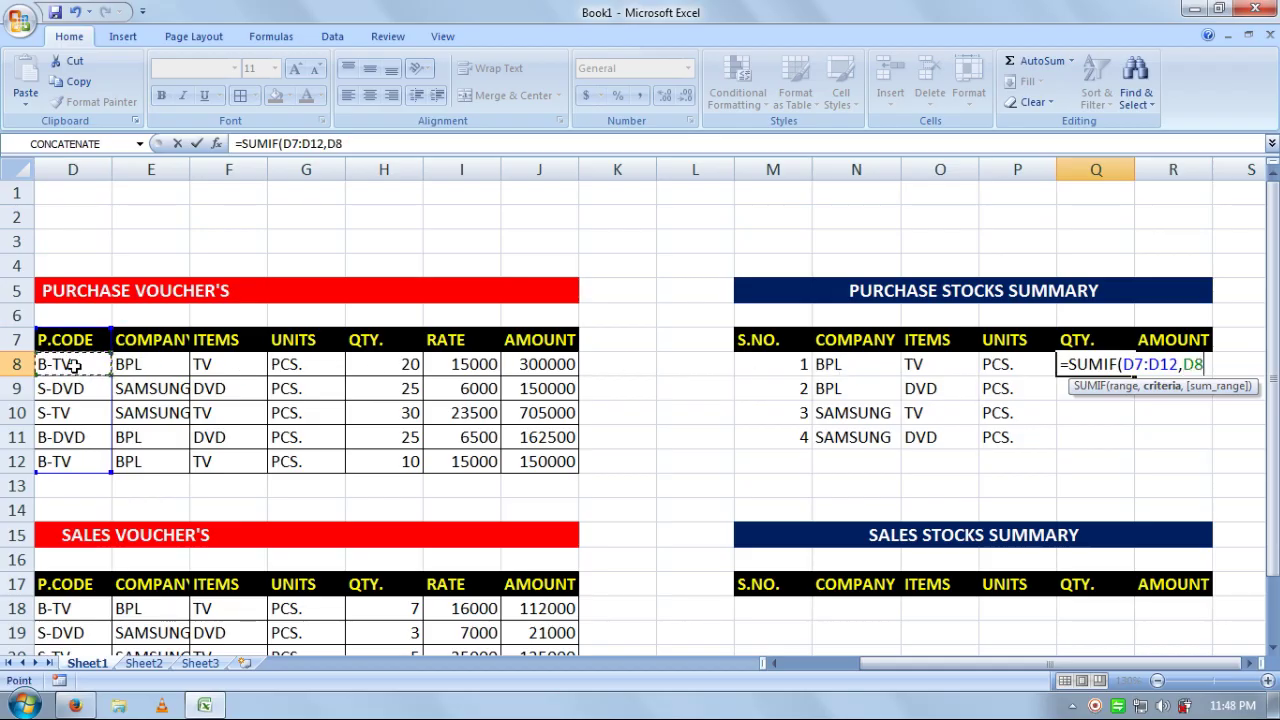
type(",")
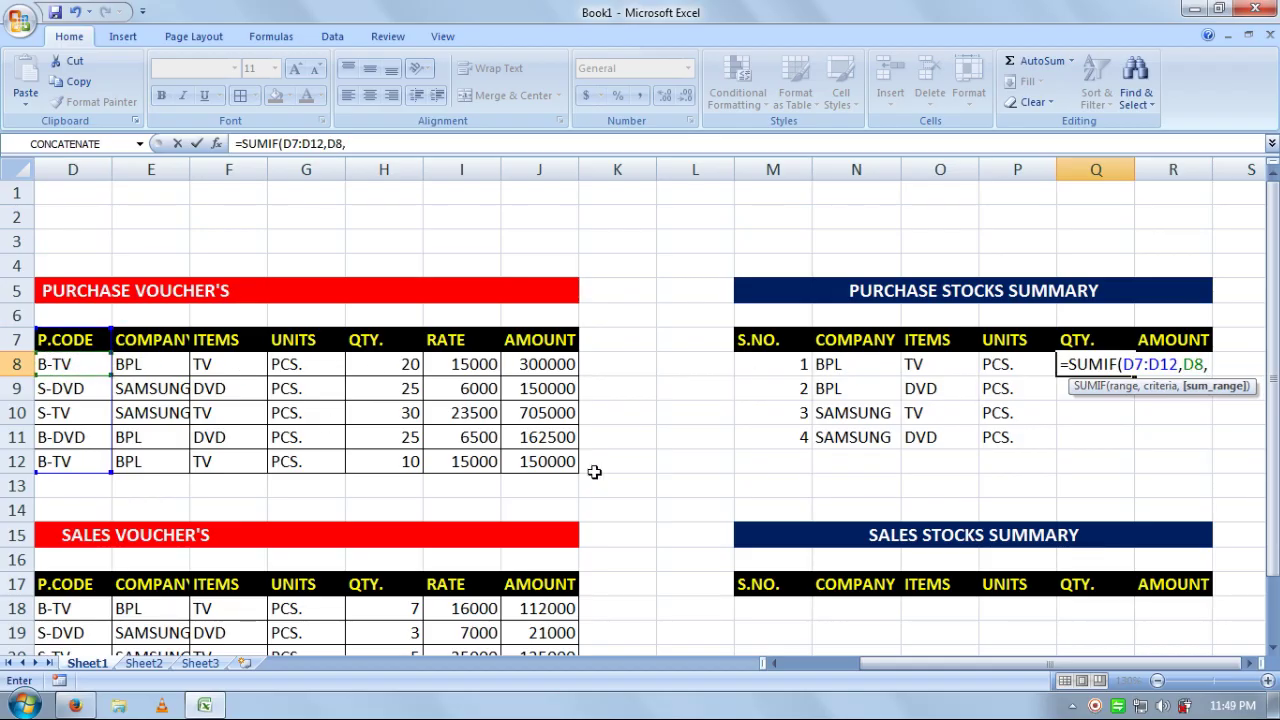
left_click_drag(385, 461, 383, 352)
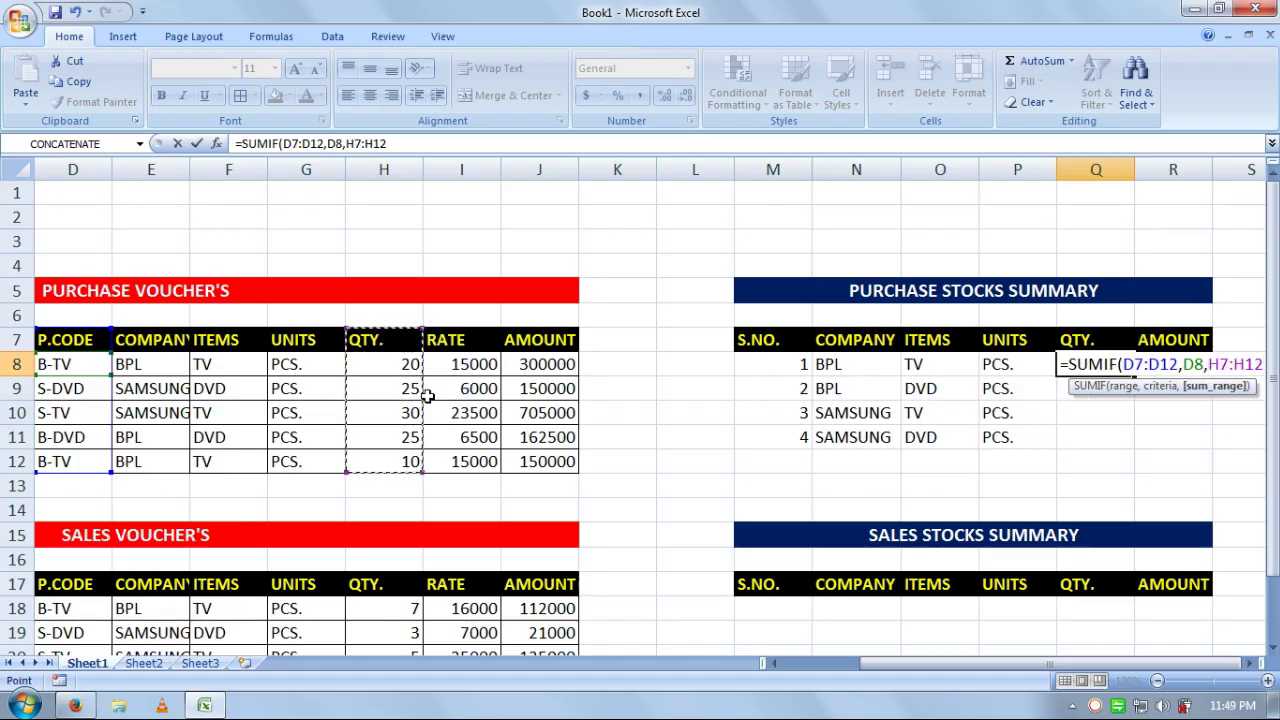
type(")")
key("Return")
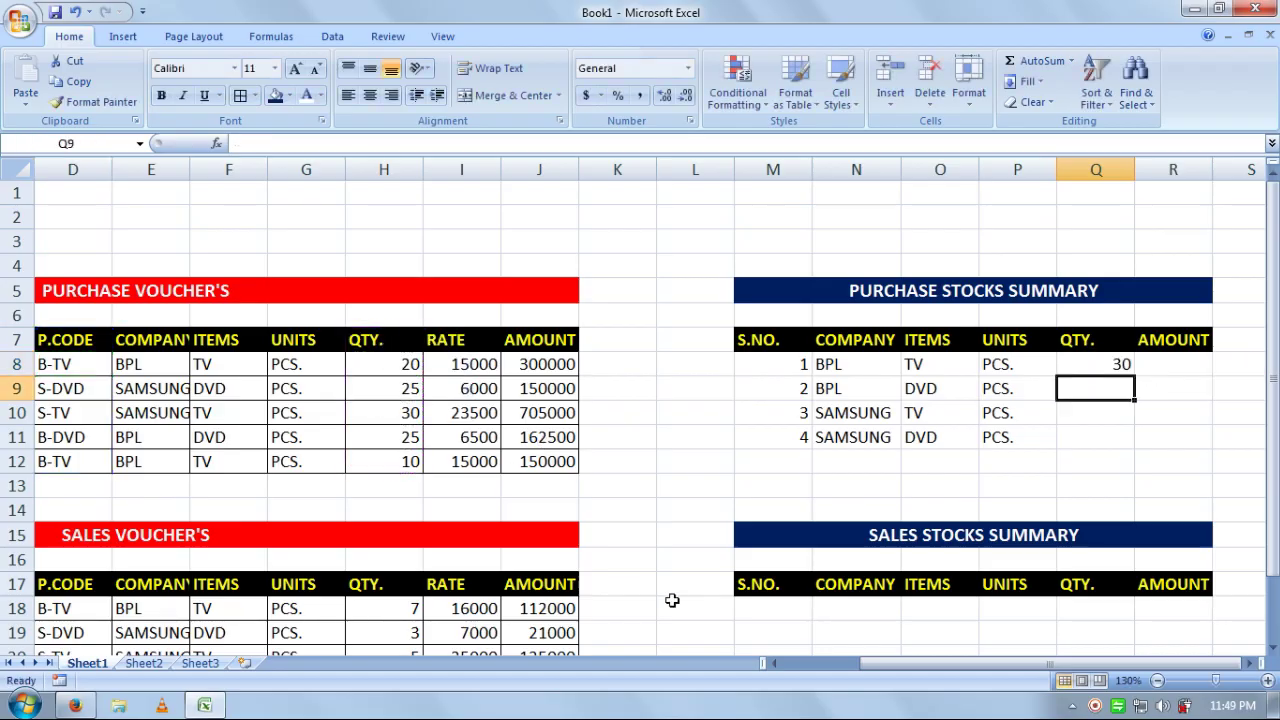
key("Up")
key("Delete")
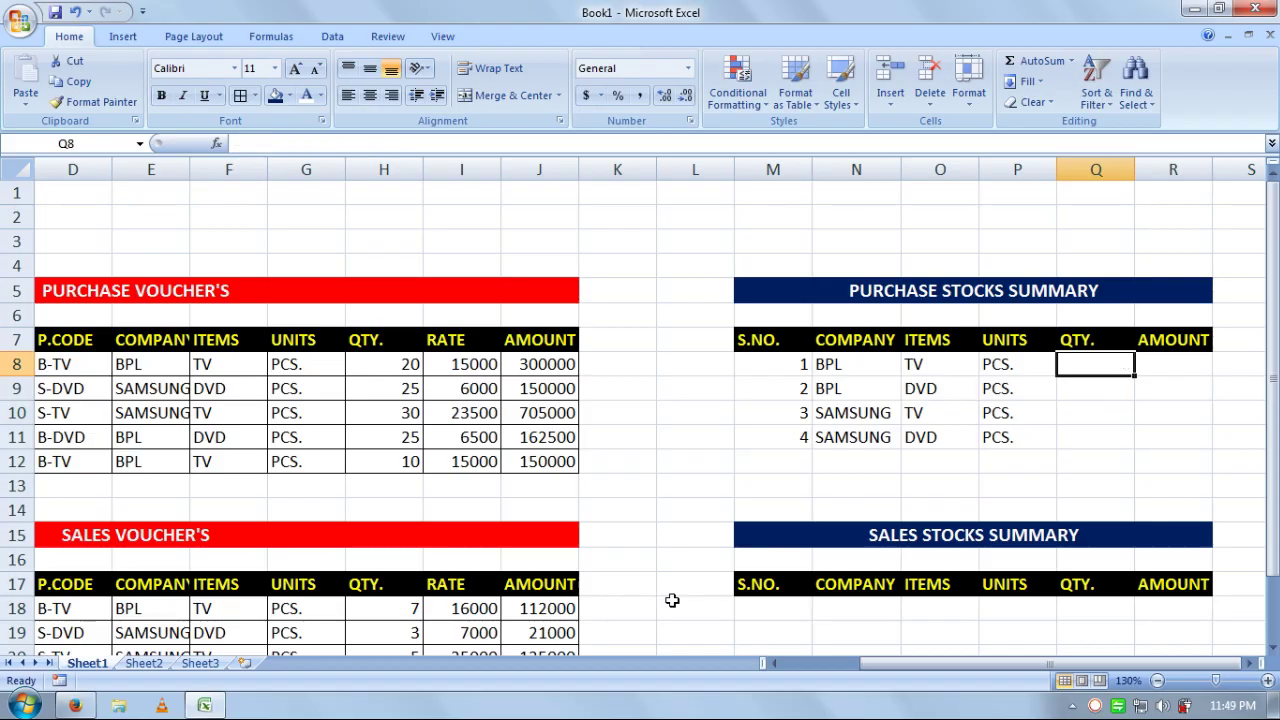
- Enter =SUMIF(D7:D12,D8,H7:H12) in Q8 to total the BPL TV quantity from the purchase vouchers
type("=")
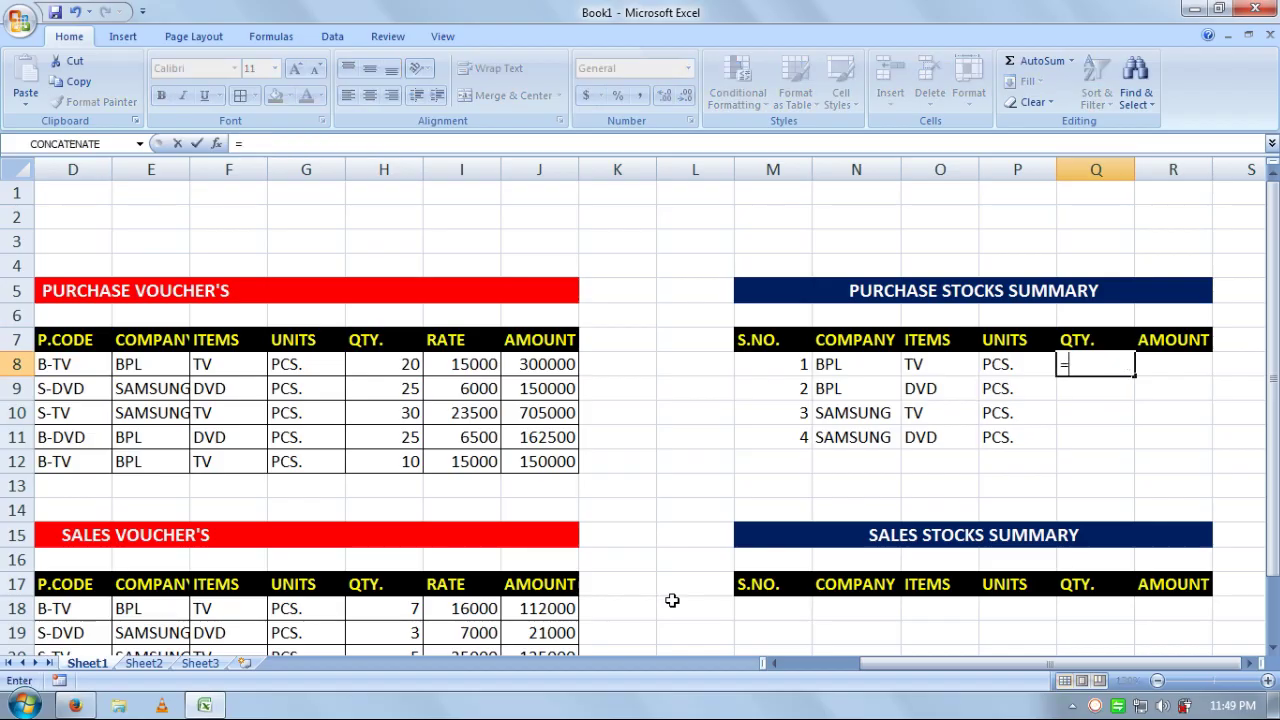
type("SUMIF")
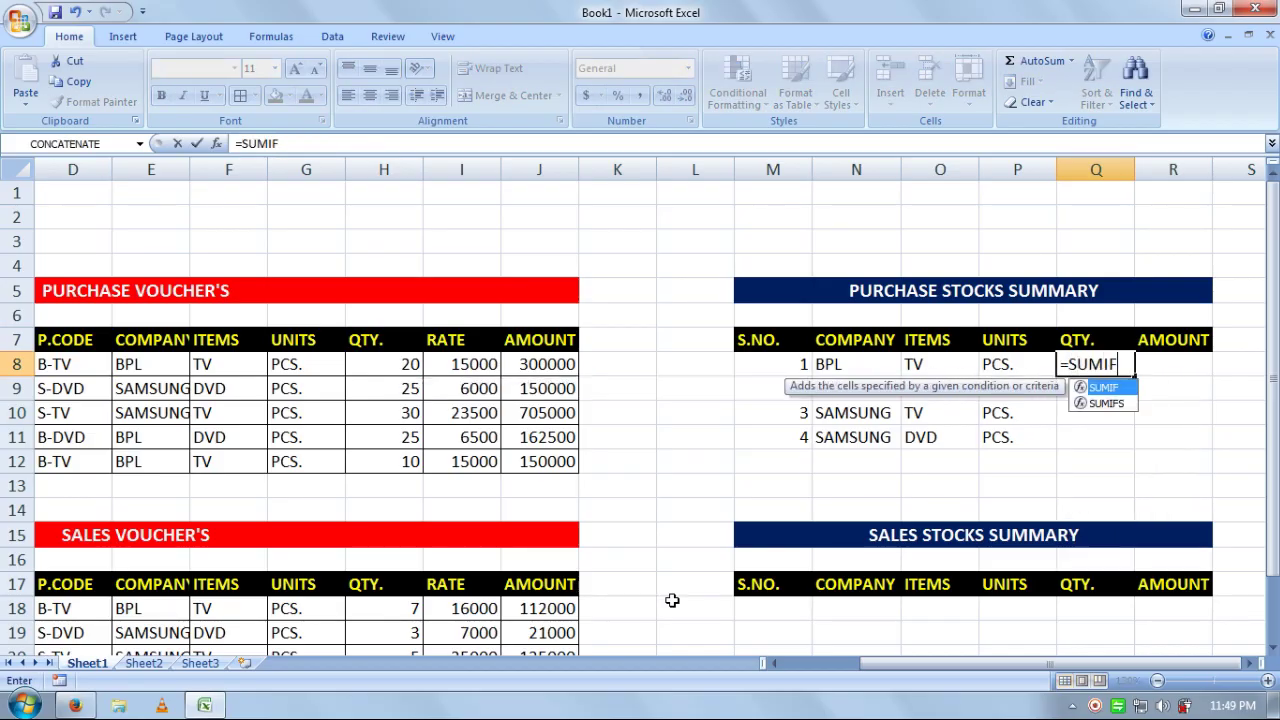
type("(")
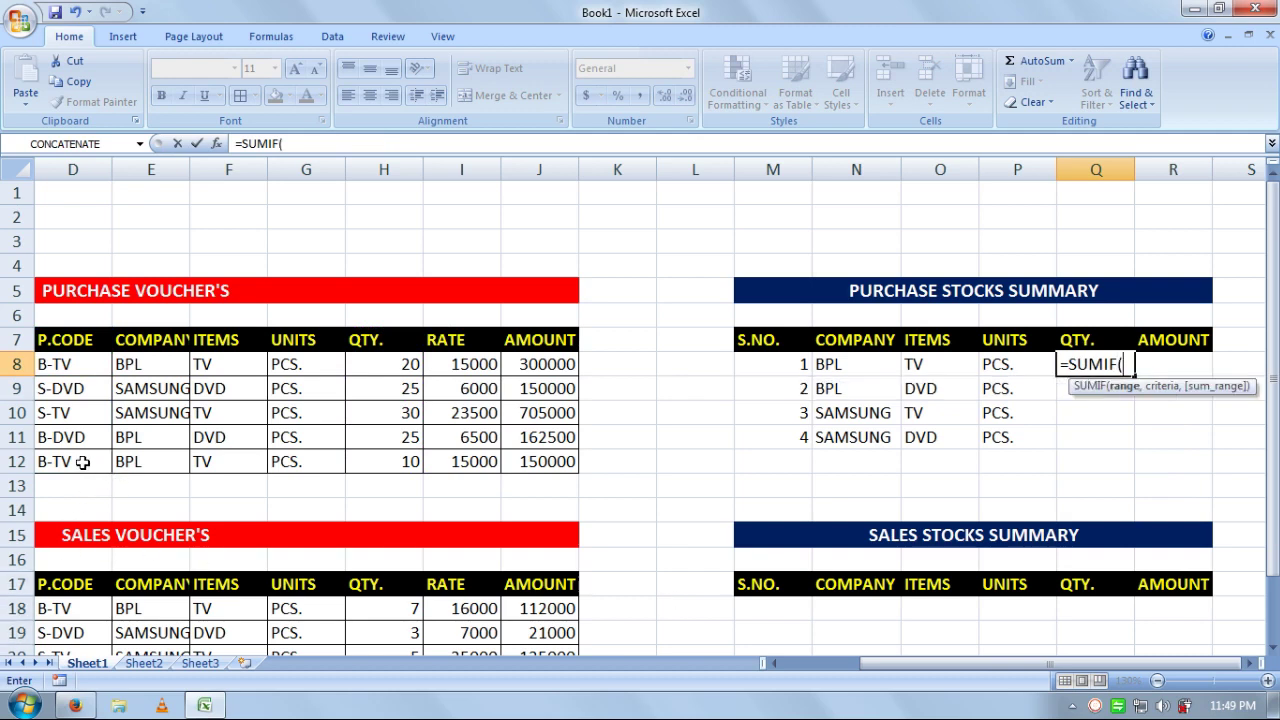
left_click_drag(86, 461, 75, 340)
type(",")
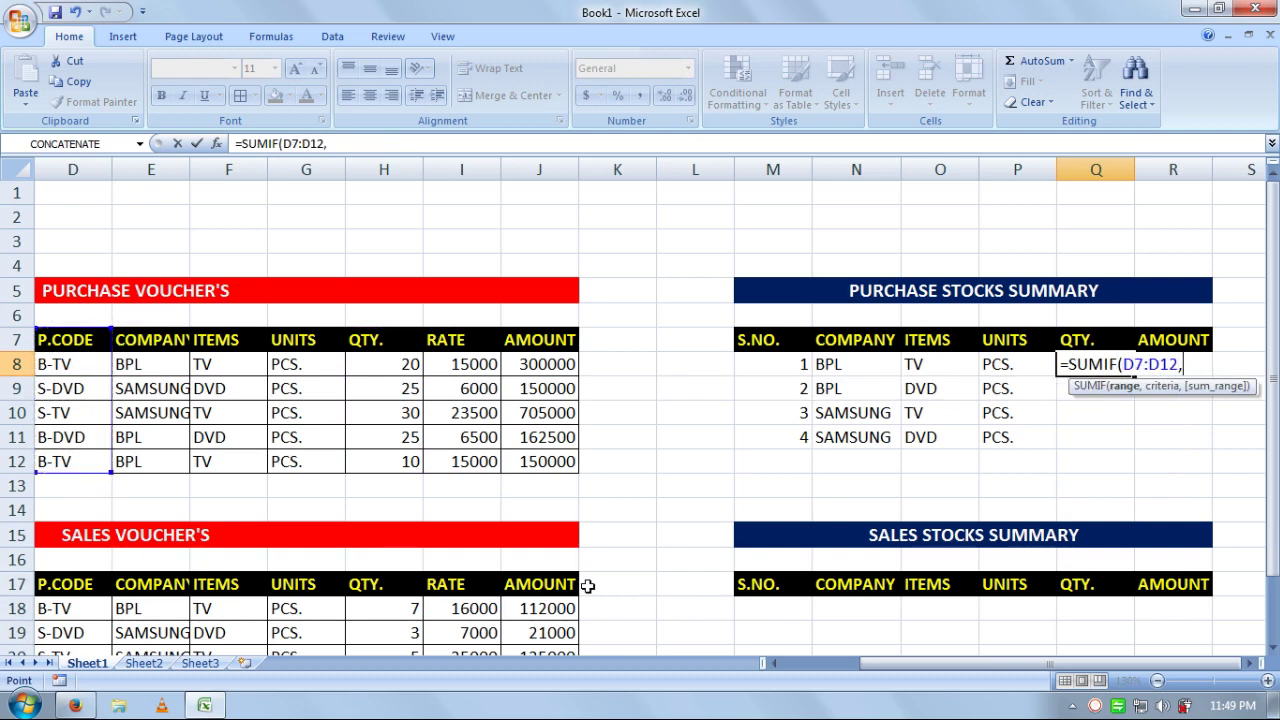
left_click(96, 370)
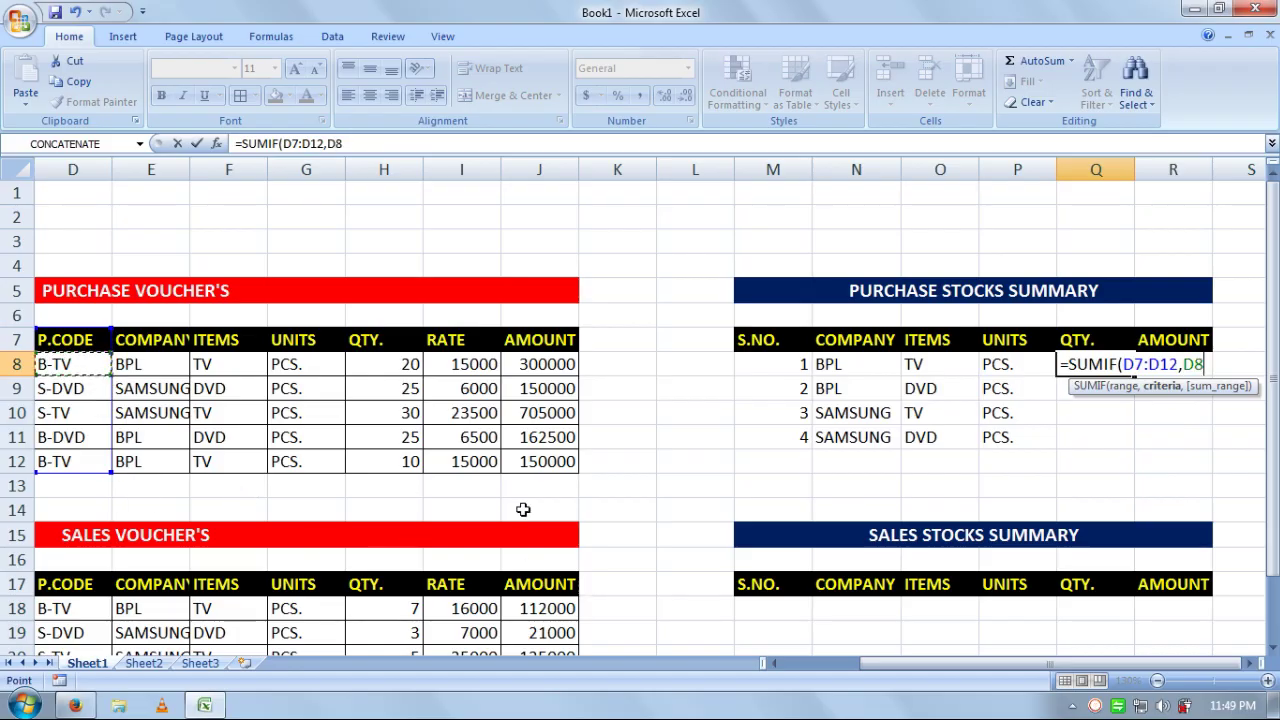
type(",")
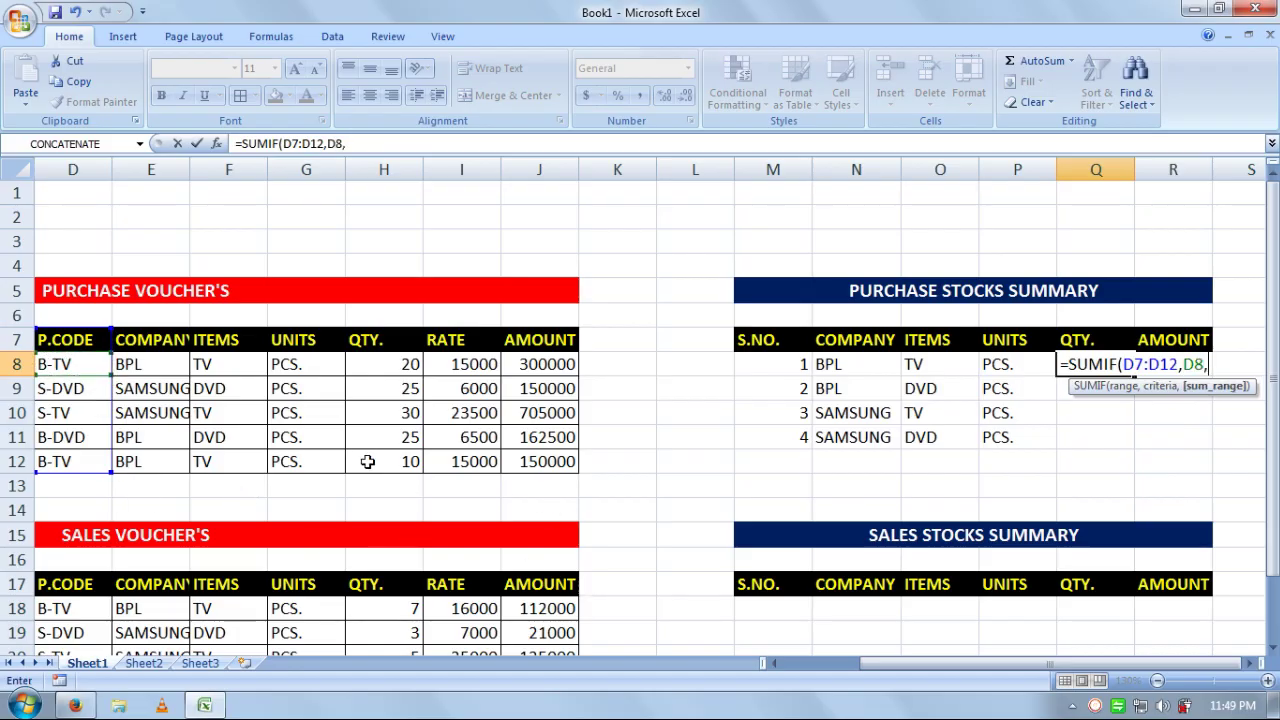
left_click_drag(366, 457, 367, 346)
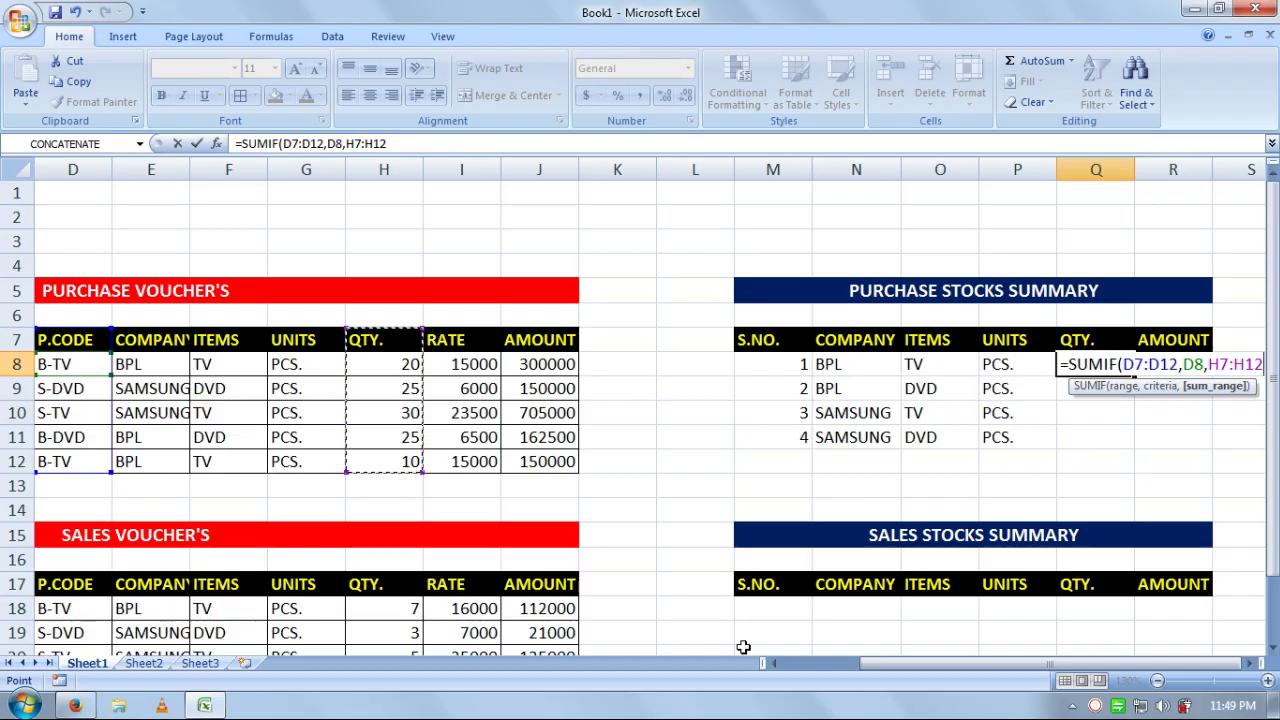
key("Return")
key("Up")
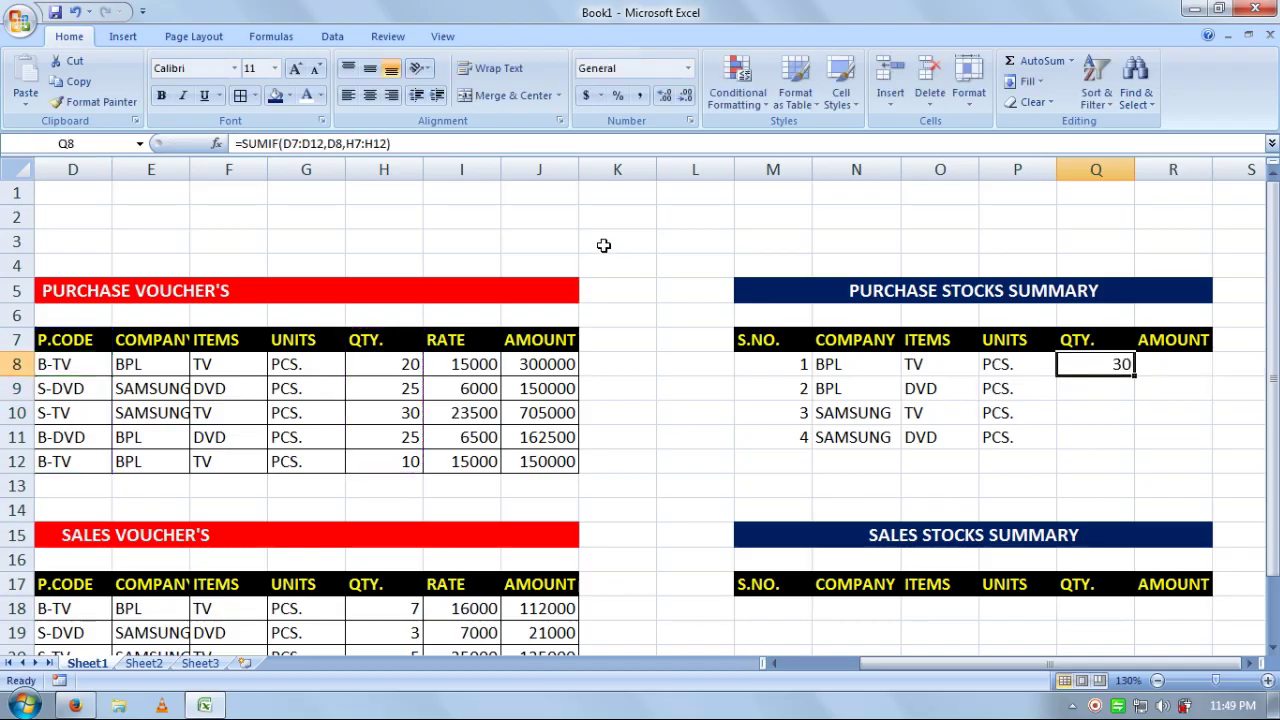
- Cross-check the BPL TV total with the formula =H8+H12 in J3 and clear the cell again
left_click(558, 242)
type("=")
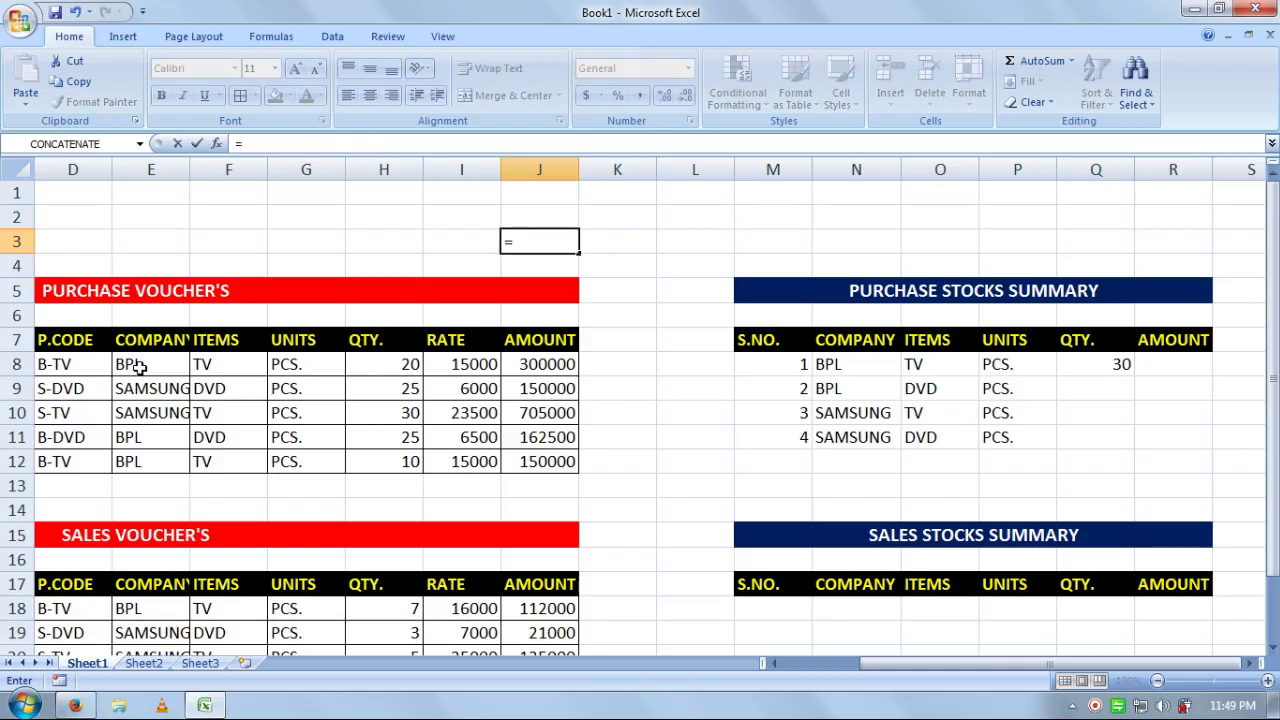
left_click(398, 366)
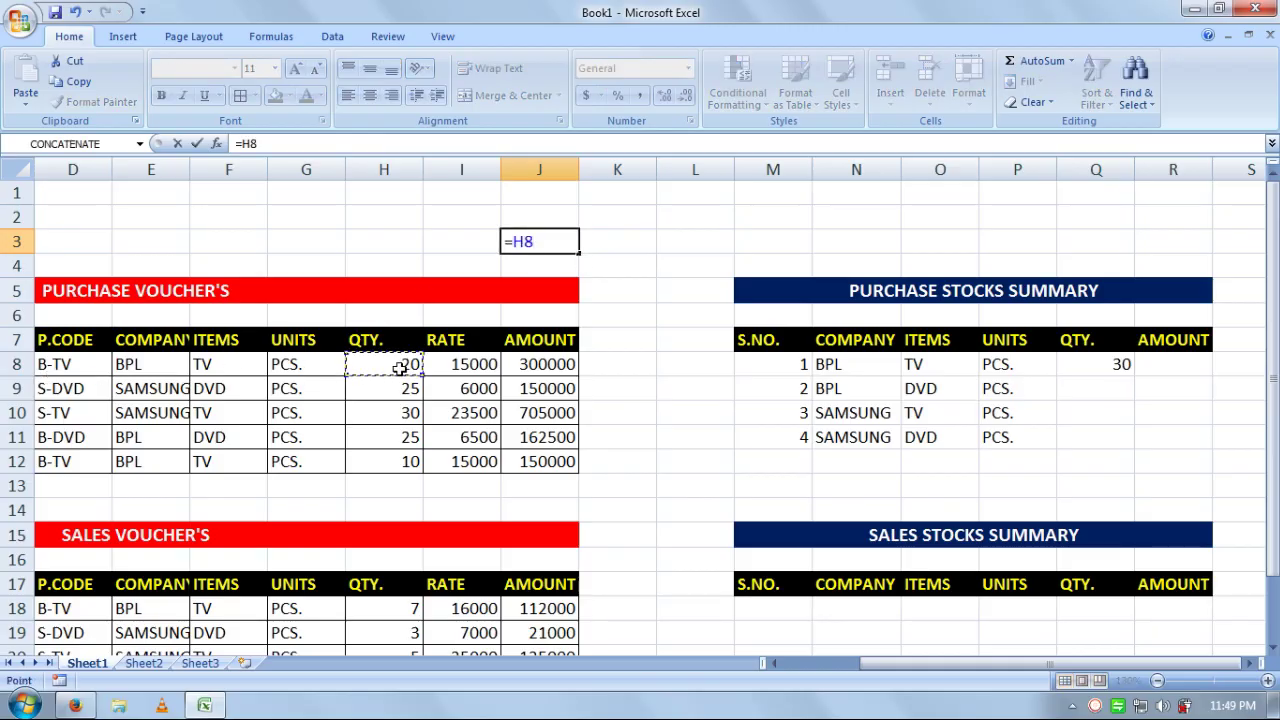
type("+")
left_click(380, 463)
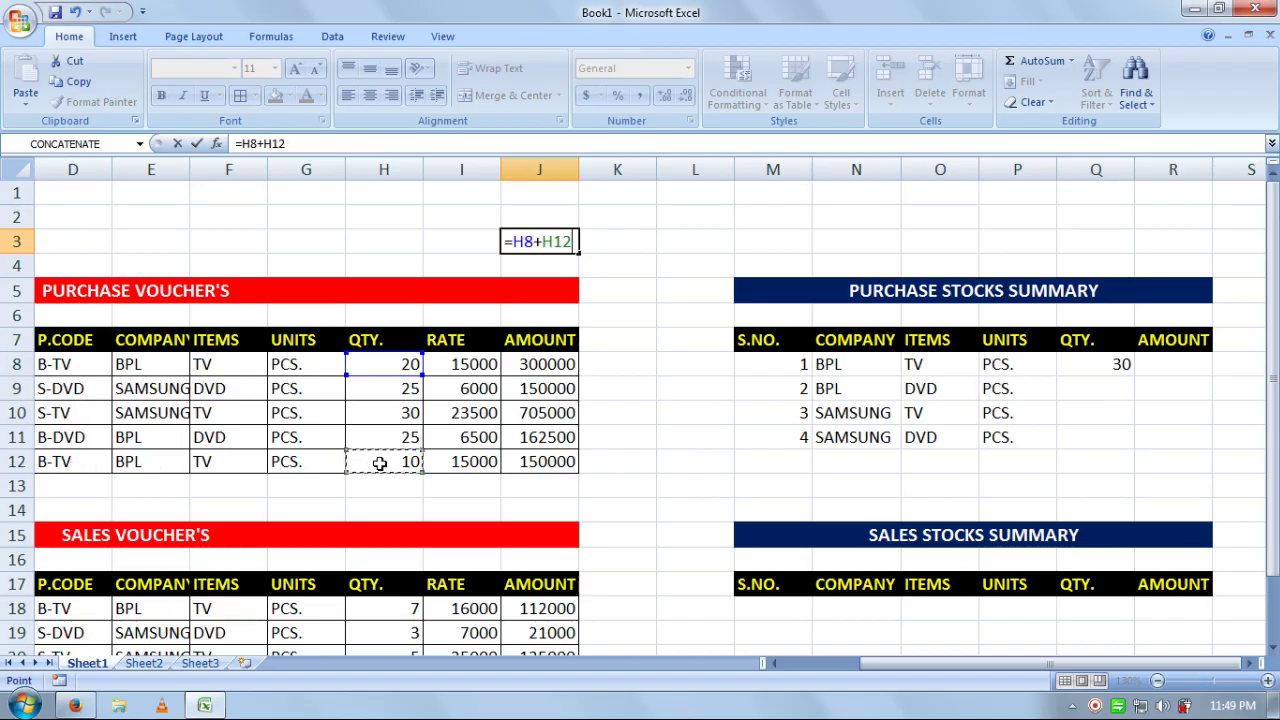
key("Return")
key("Delete")
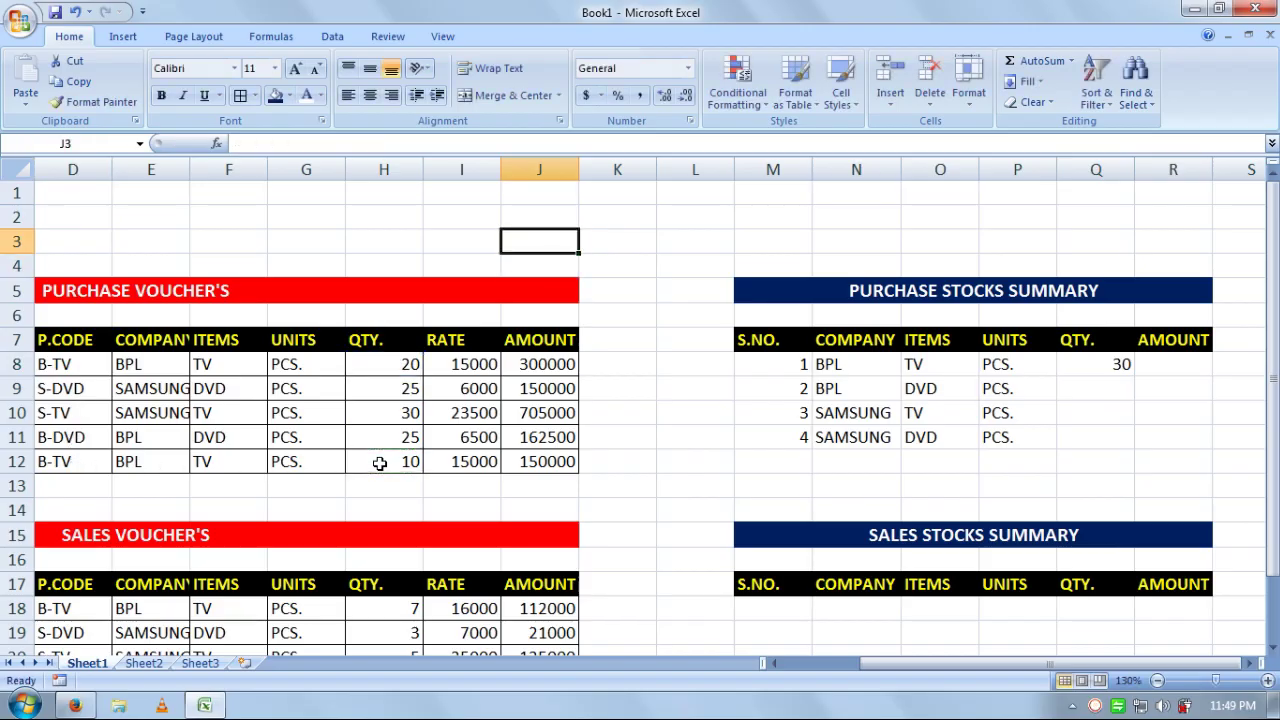
- Begin a SUMIF formula in Q9 for the BPL DVD quantity
left_click(1092, 395)
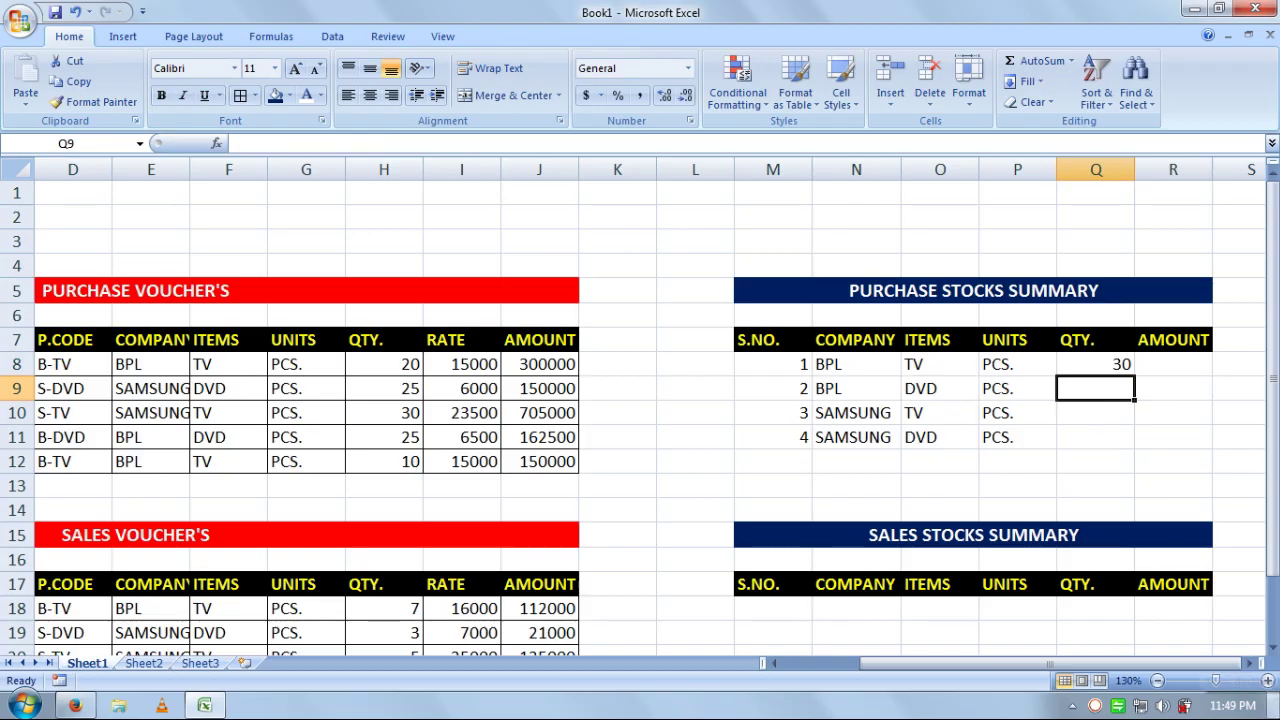
type("=")
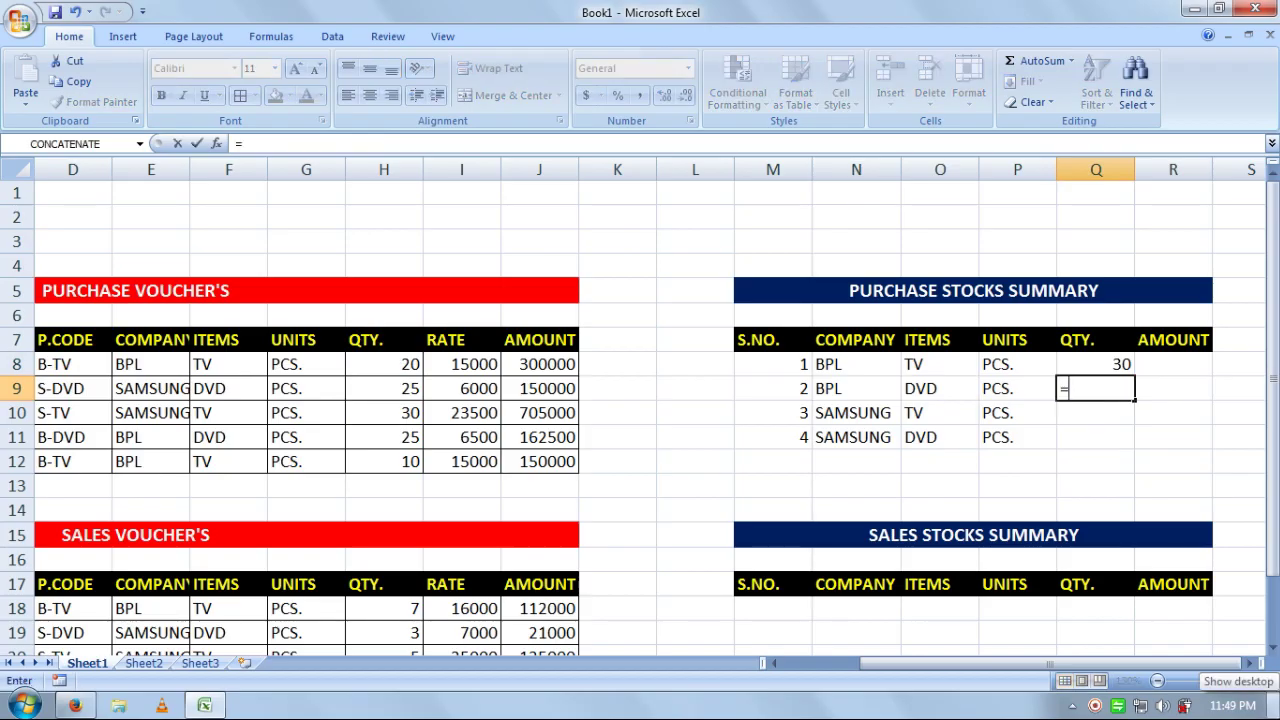
type("SUMIF")
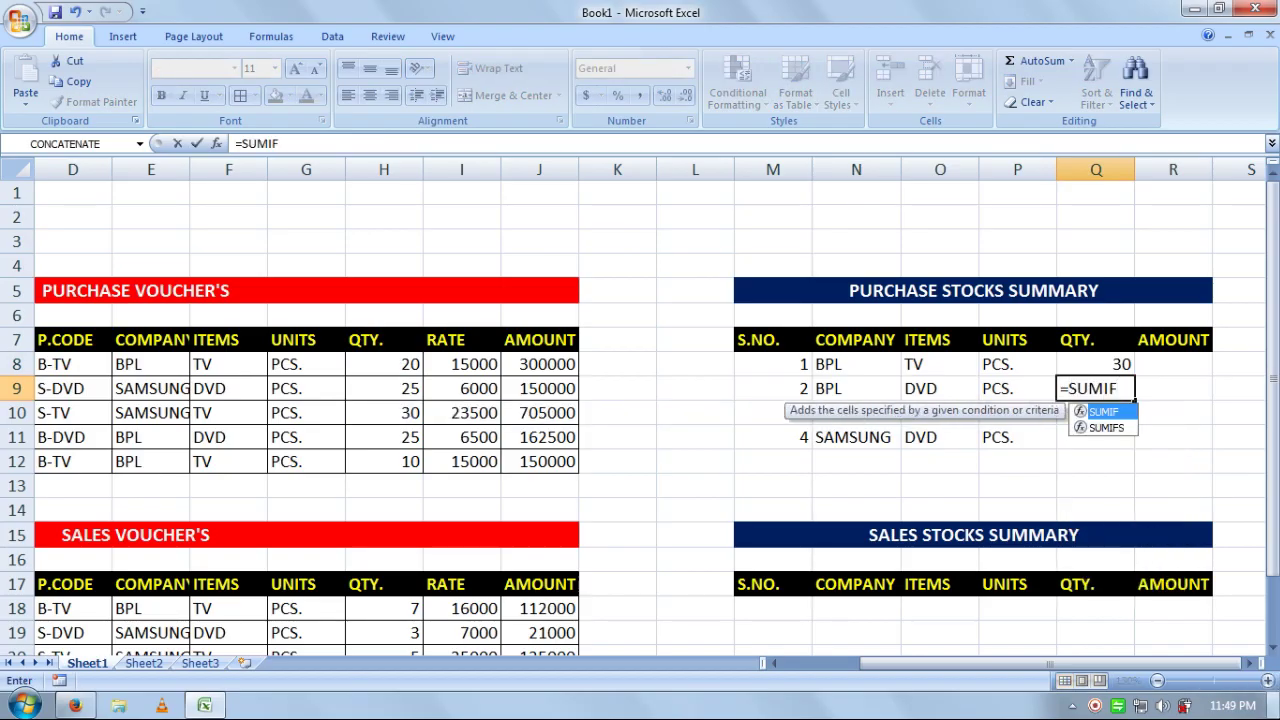
type("(")
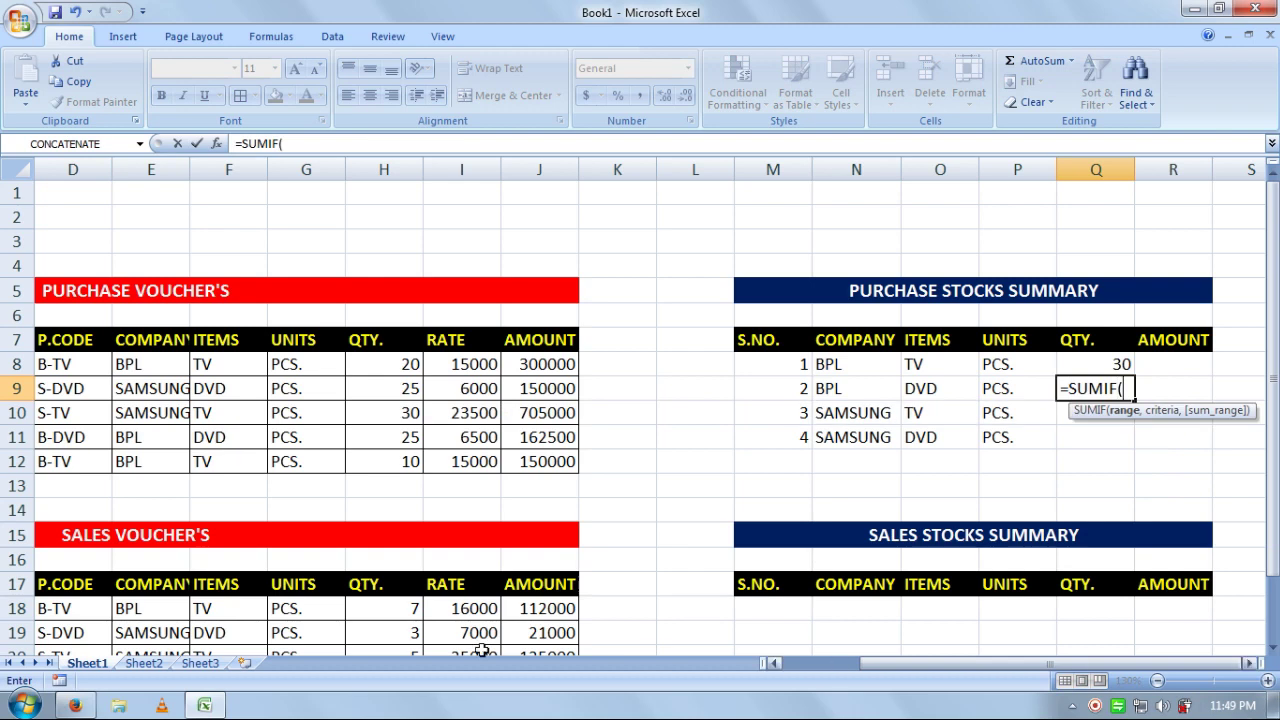
left_click_drag(89, 463, 94, 337)
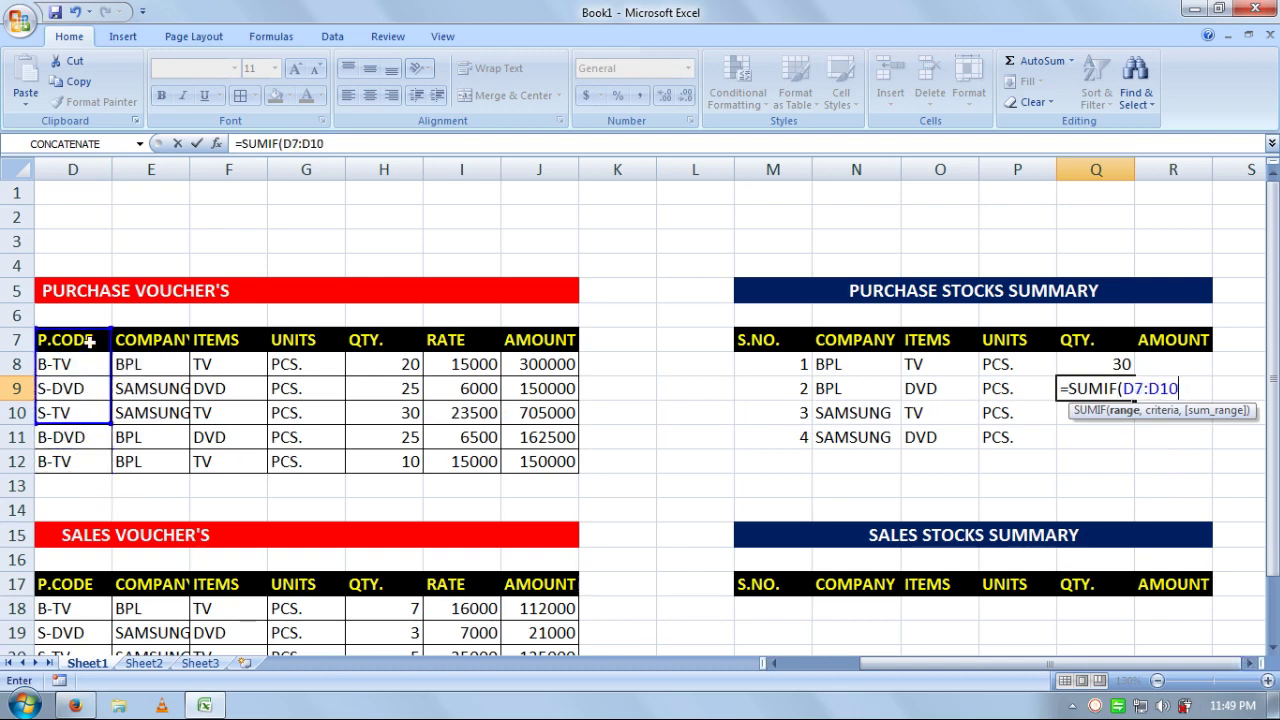
key("Return")
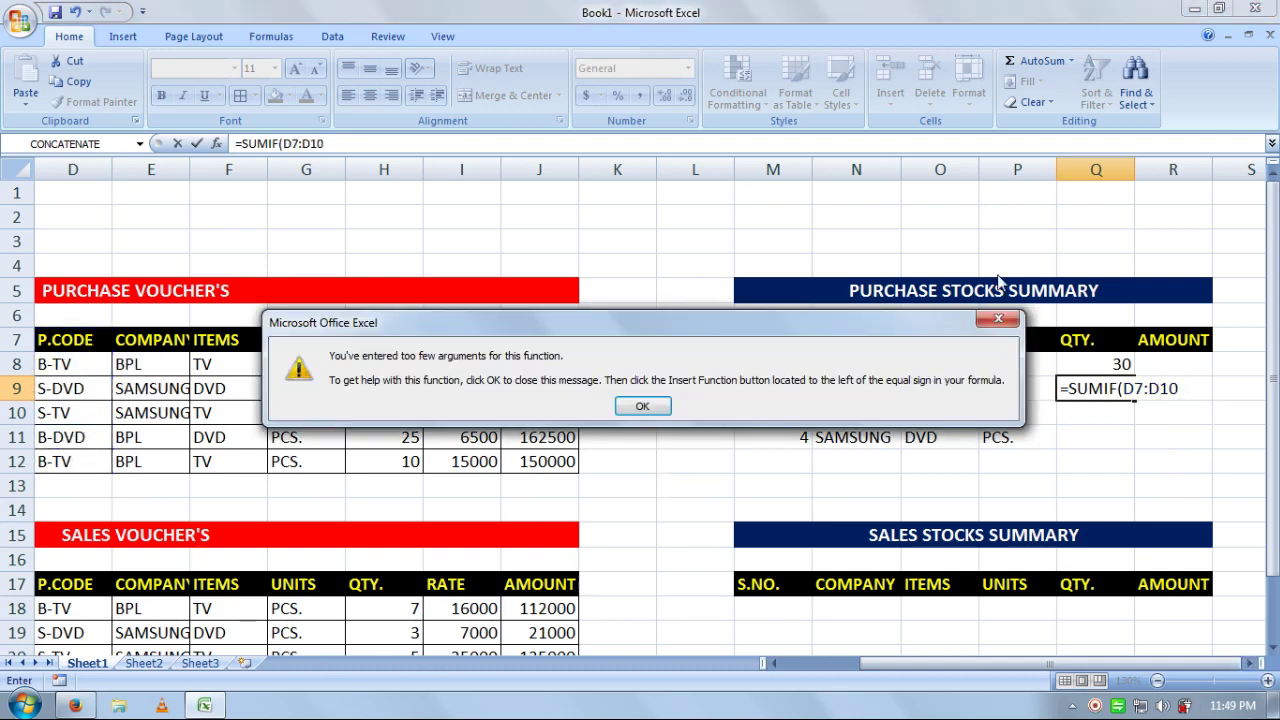
left_click(993, 316)
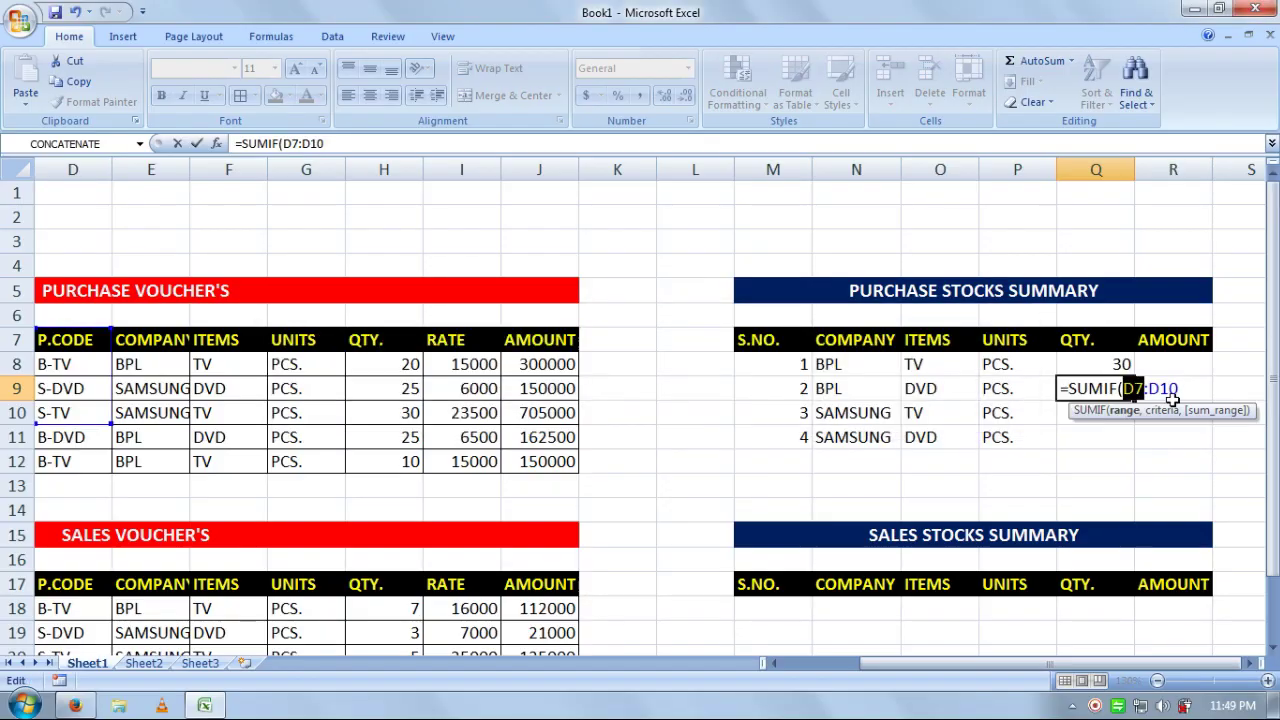
key("Delete")
key("Delete")
key("Delete")
key("Delete")
key("Delete")
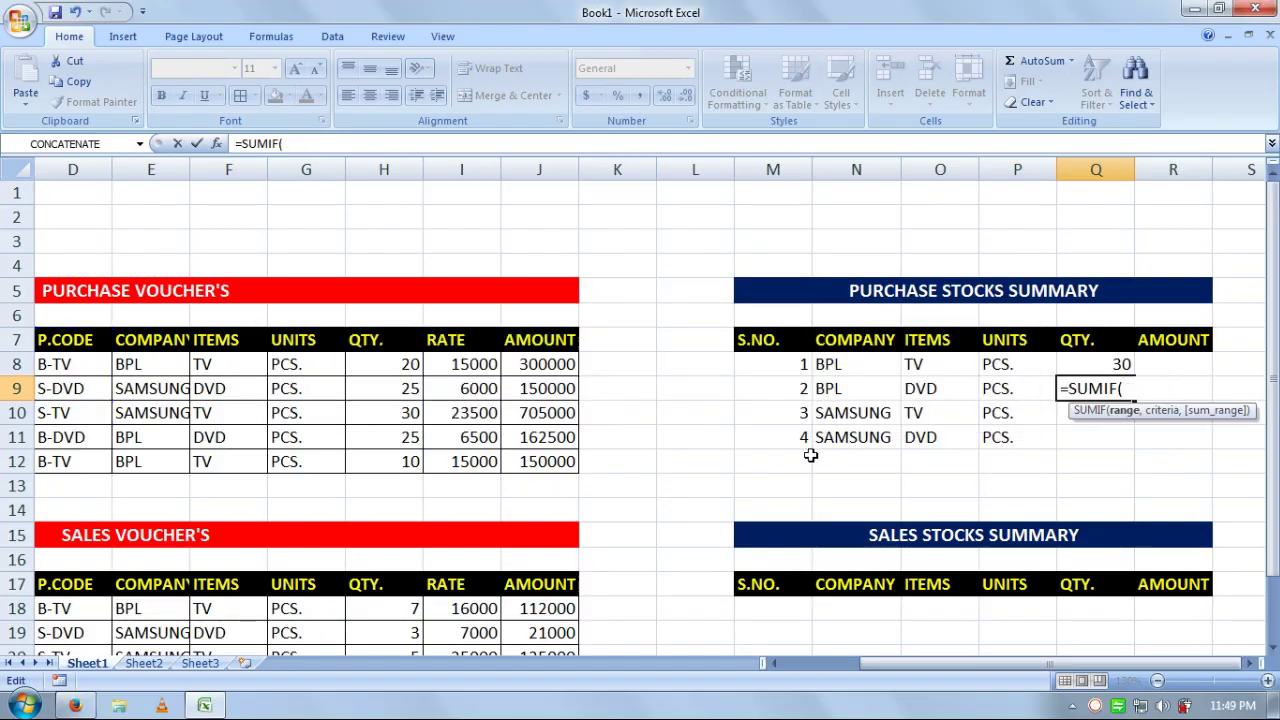
- Complete the Q9 formula as =SUMIF(D7:D12,D11,H7:H12) to total the BPL DVD quantity
left_click_drag(94, 463, 86, 403)
left_click(85, 363)
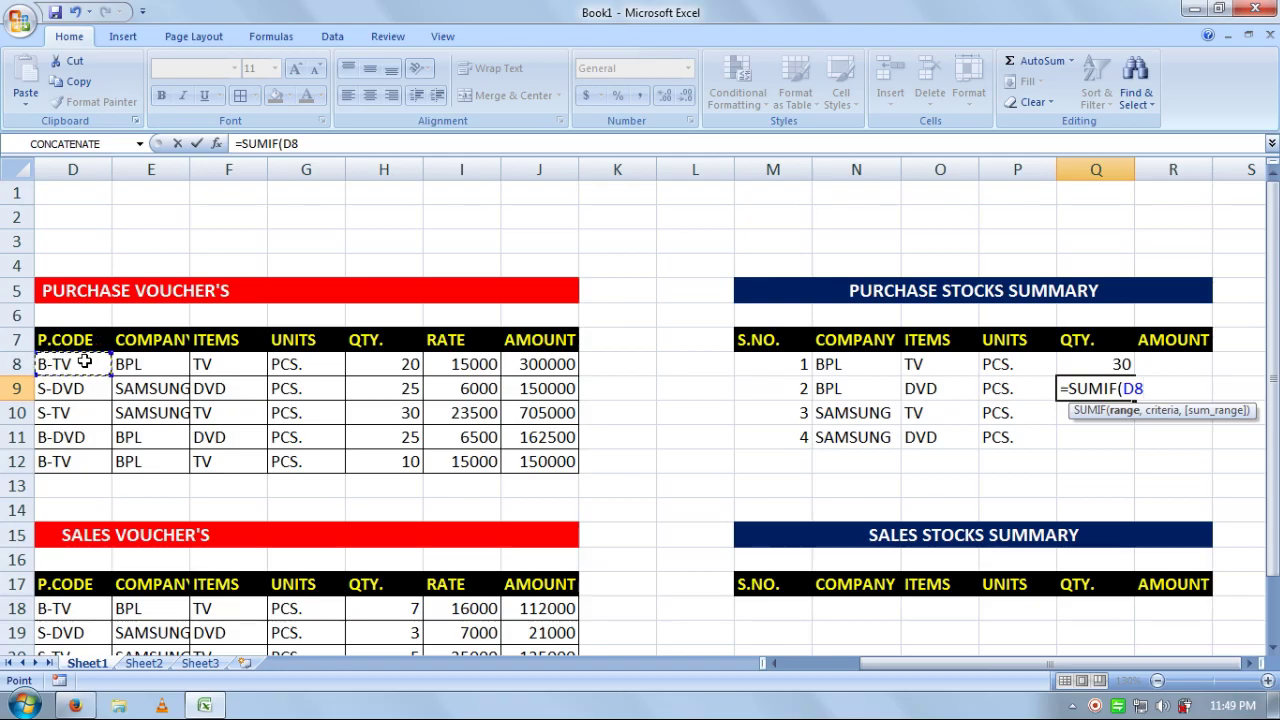
left_click(73, 340)
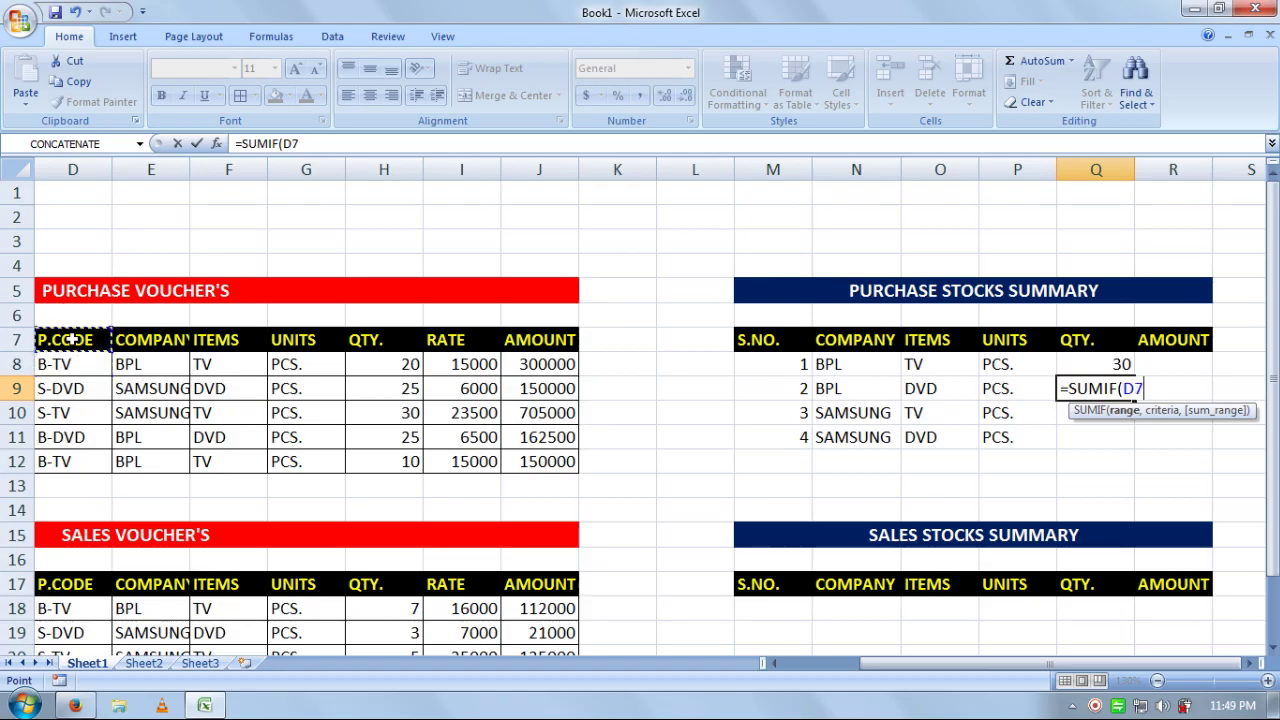
left_click_drag(73, 340, 70, 454)
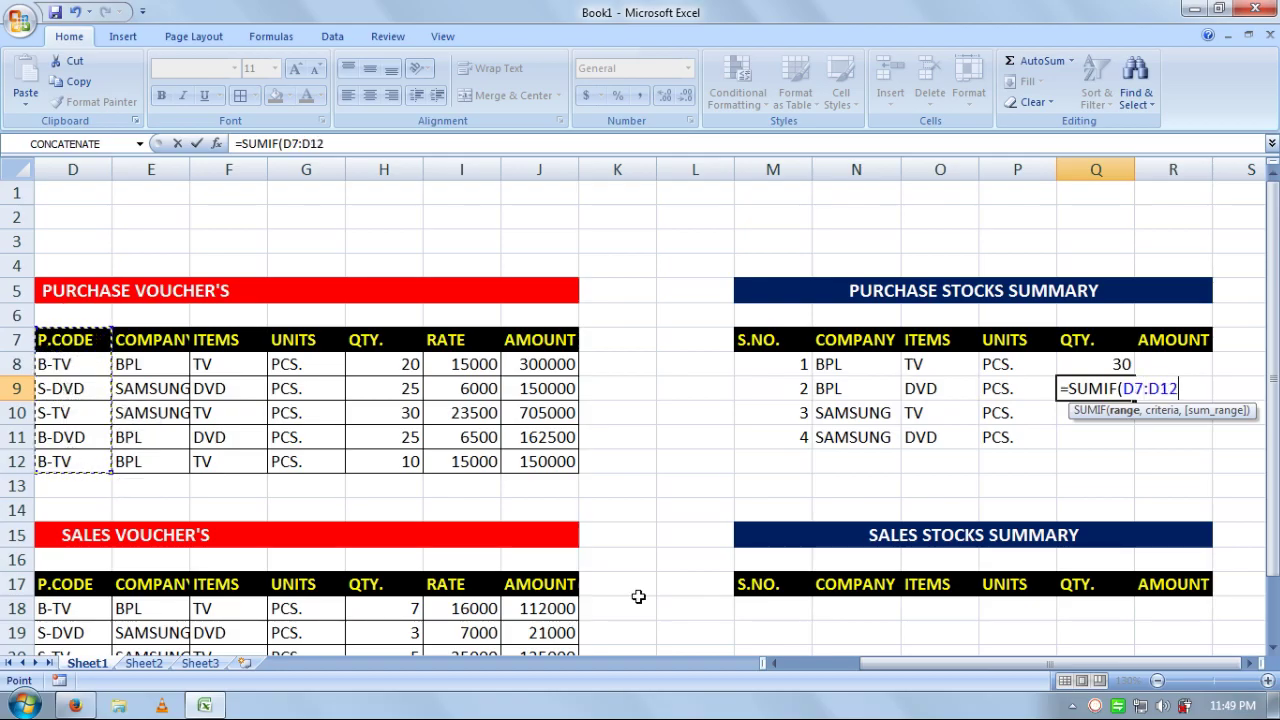
type(",")
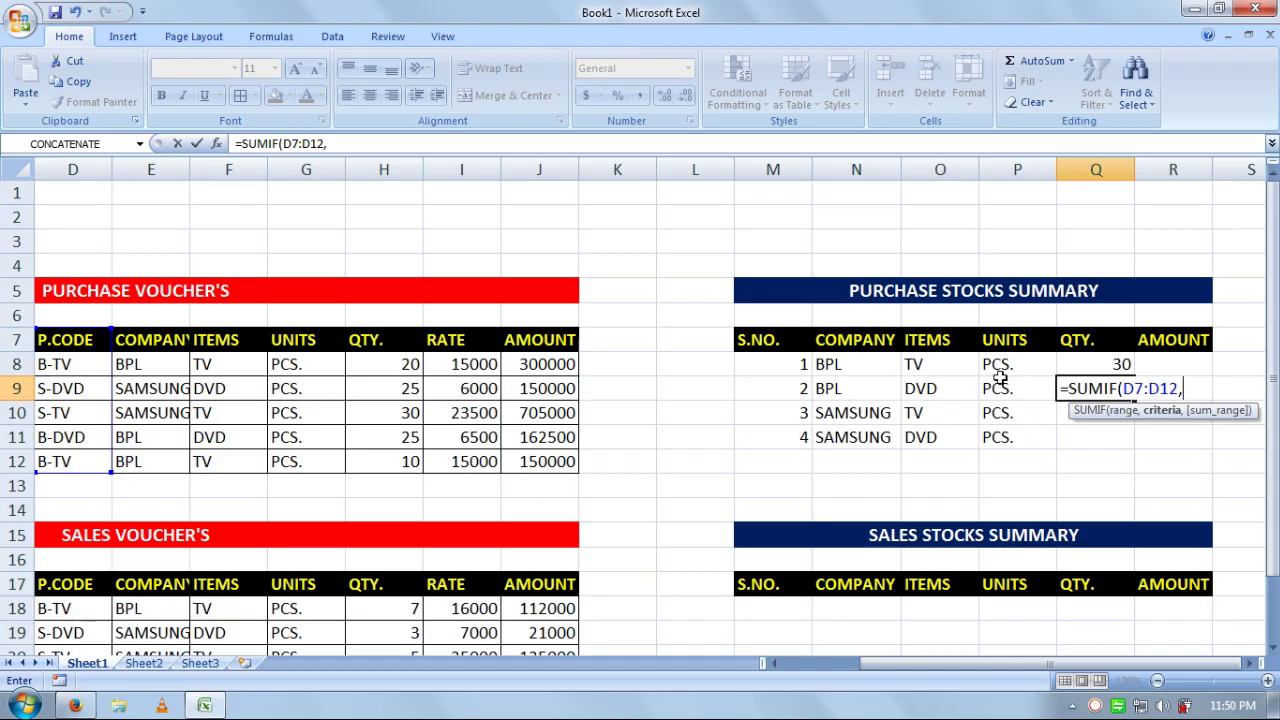
left_click(82, 440)
type(",")
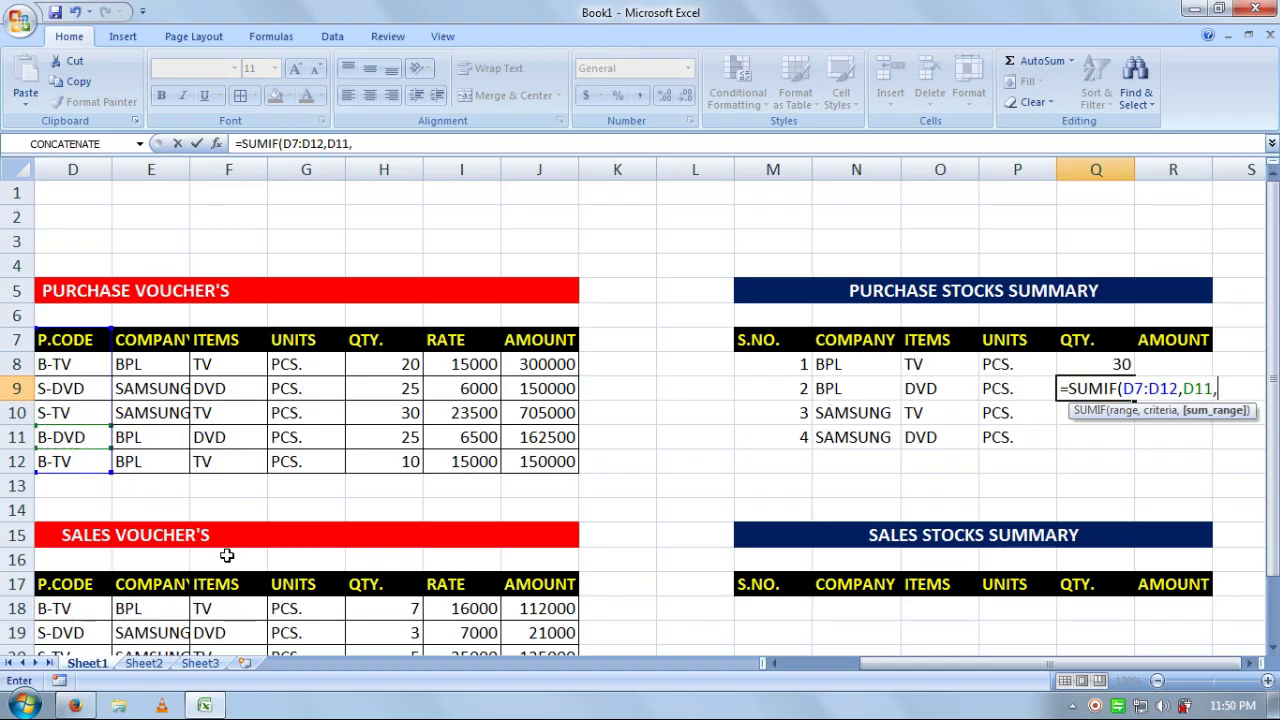
left_click_drag(383, 458, 386, 346)
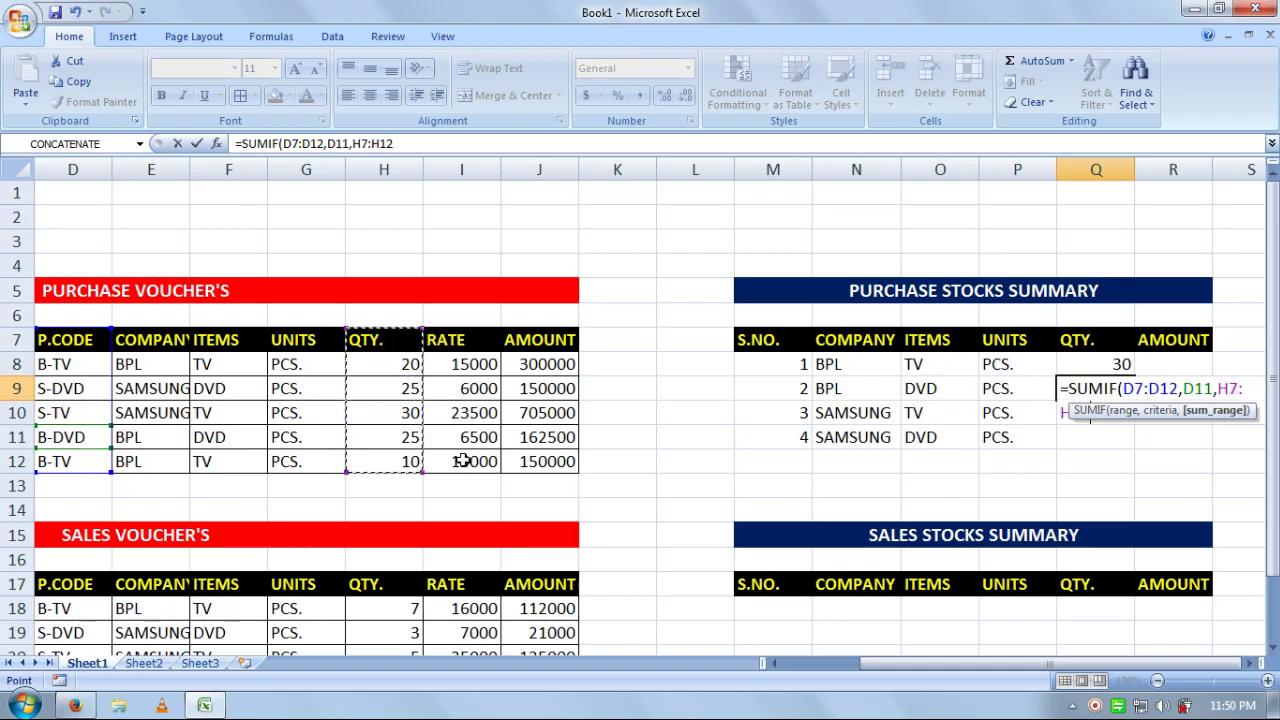
type(")")
key("Return")
key("Up")
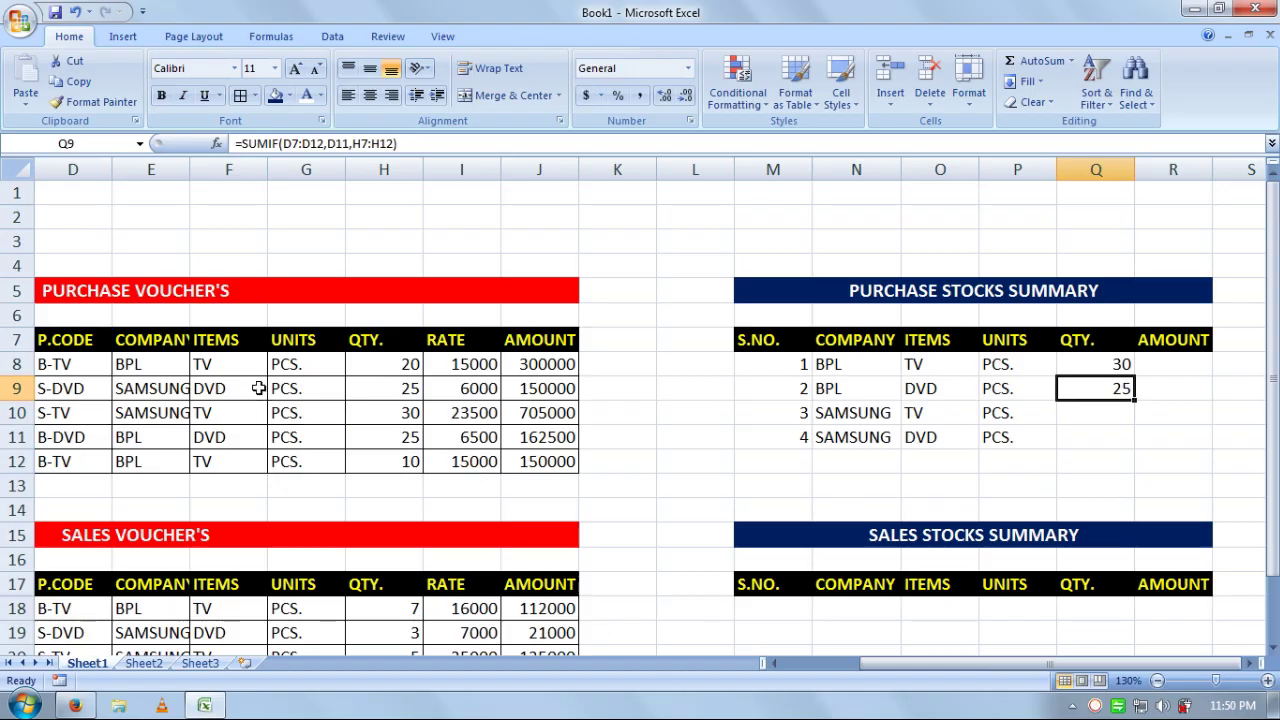
- Check the SAMSUNG DVD and BPL DVD entries in voucher rows 9 and 11 against the BPL DVD total
left_click_drag(258, 388, 380, 386)
double_click(380, 388)
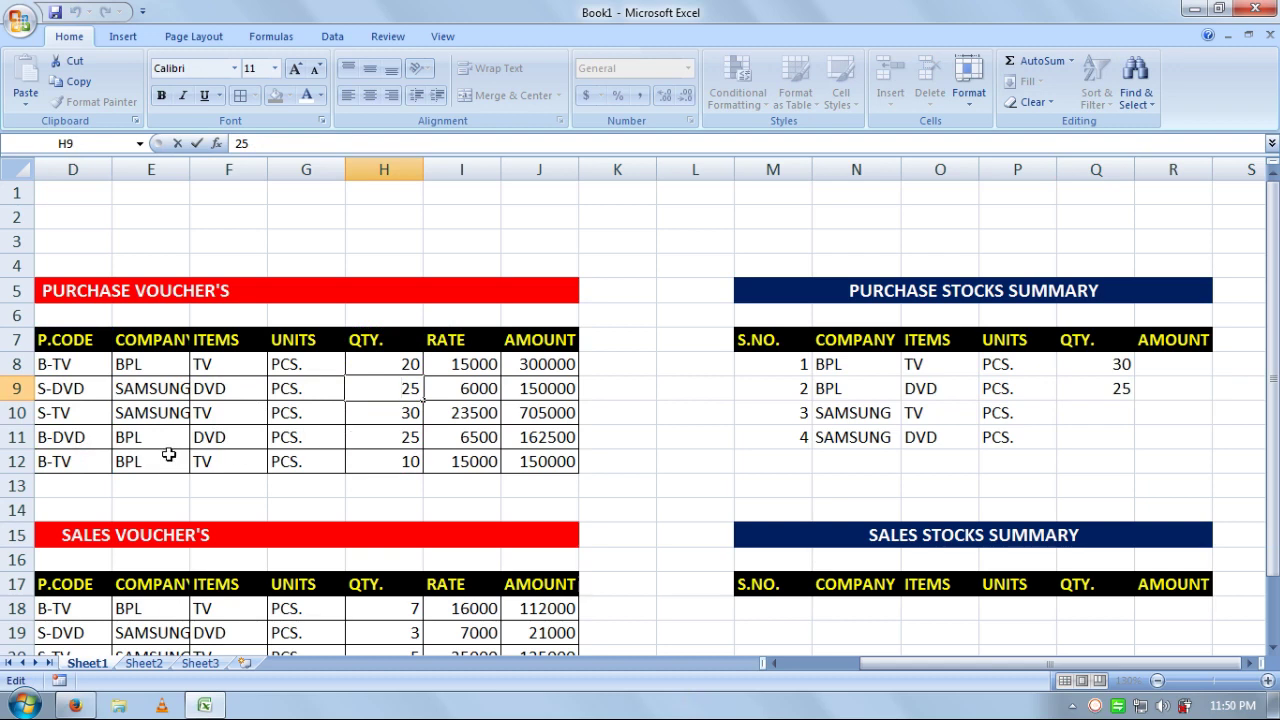
left_click(94, 437)
left_click_drag(140, 437, 360, 437)
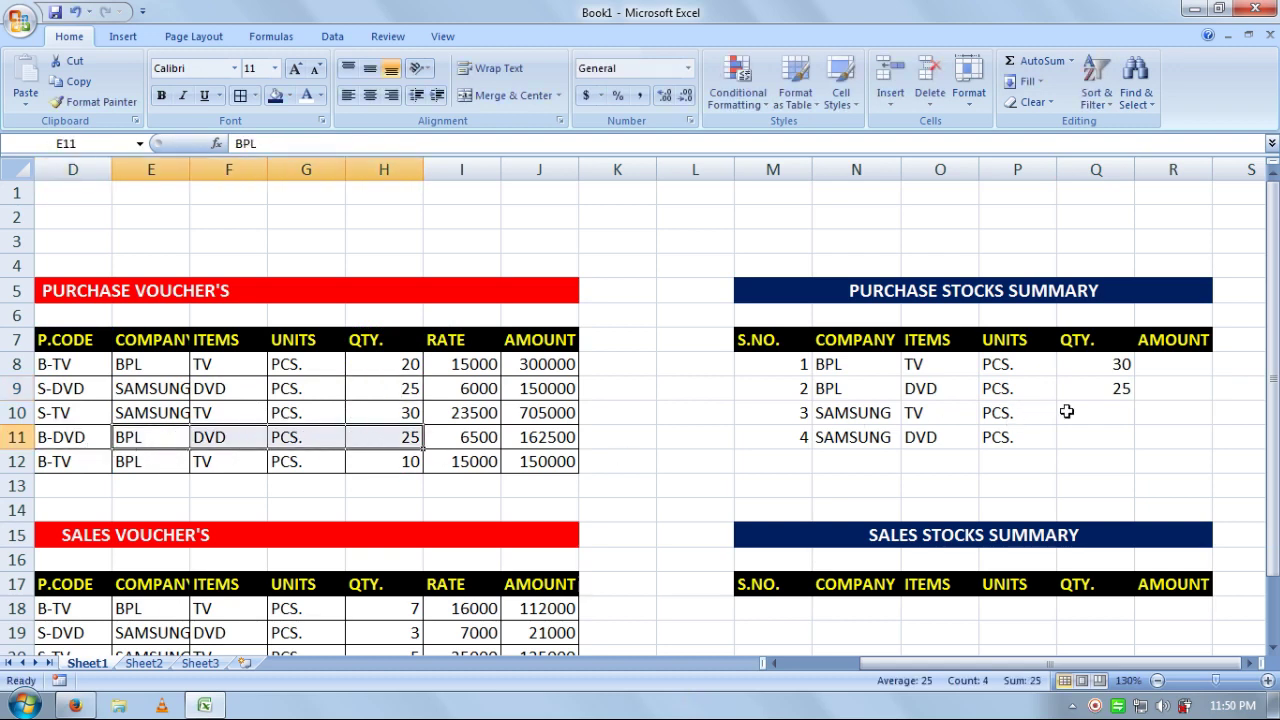
- Begin a SUMIF formula in Q10 for the SAMSUNG TV quantity, using the product codes D7:D12 as the range
left_click(1100, 411)
type("=")
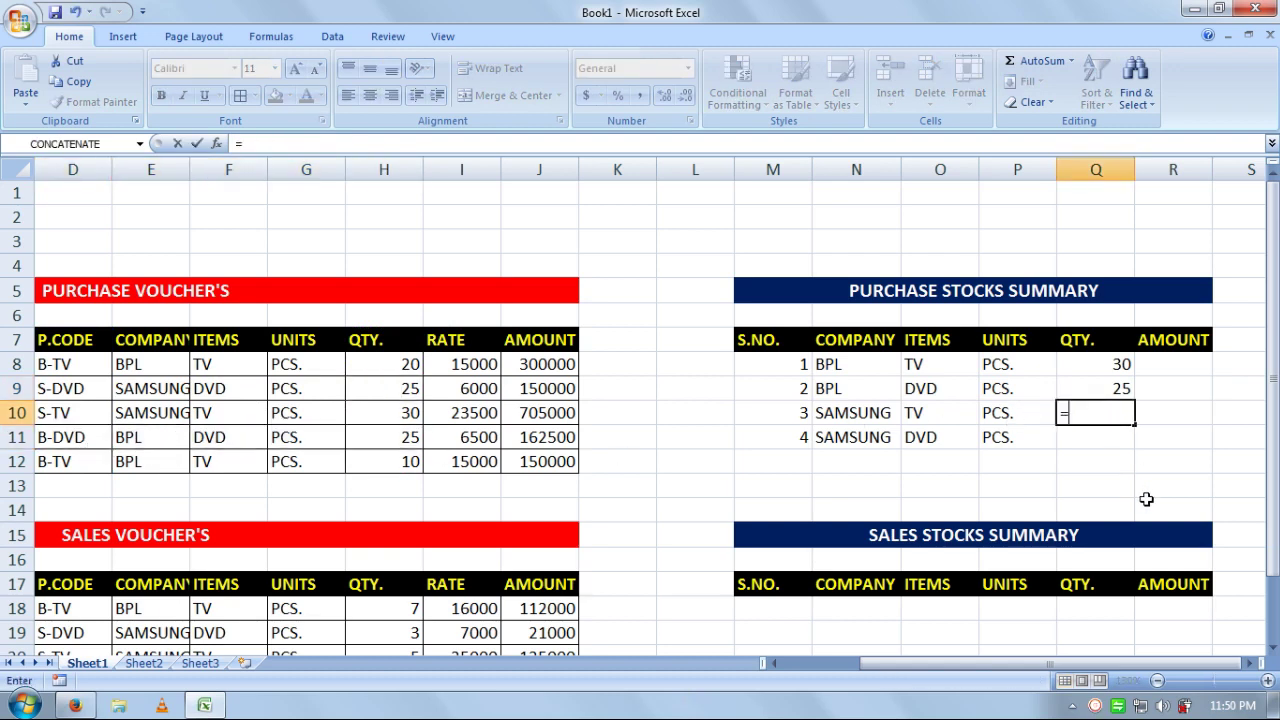
type("SUMIF")
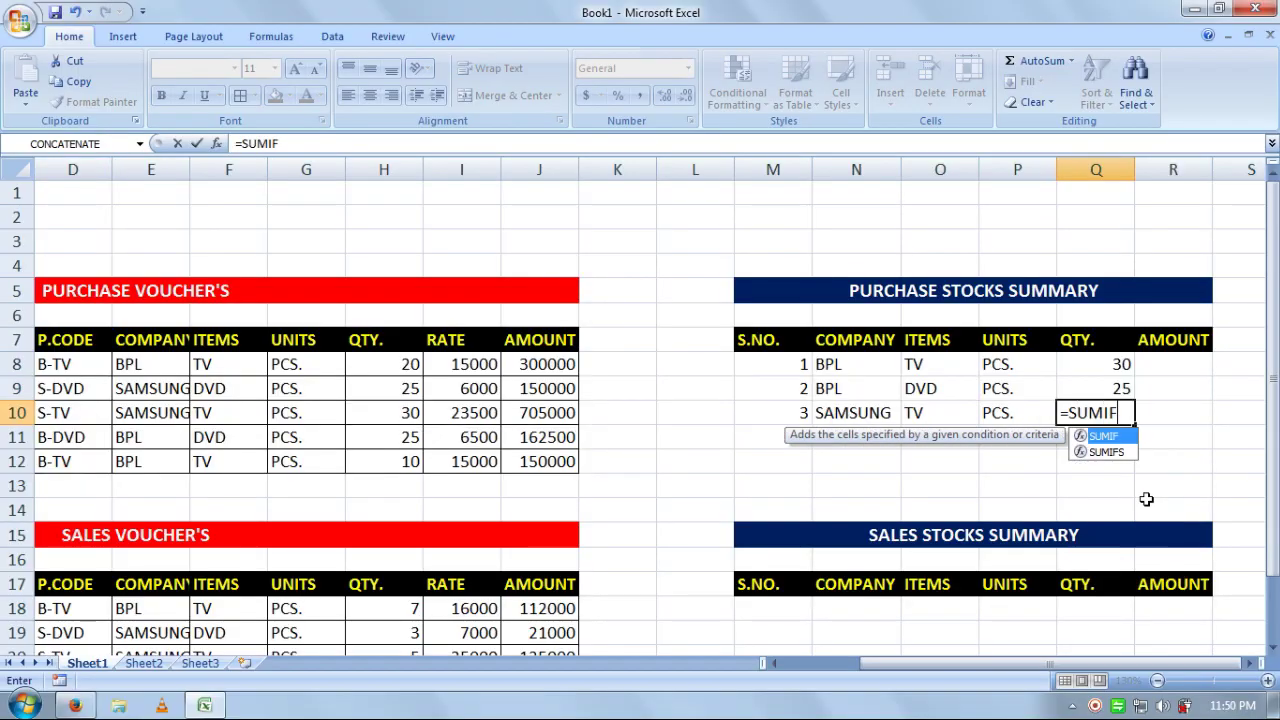
type("(")
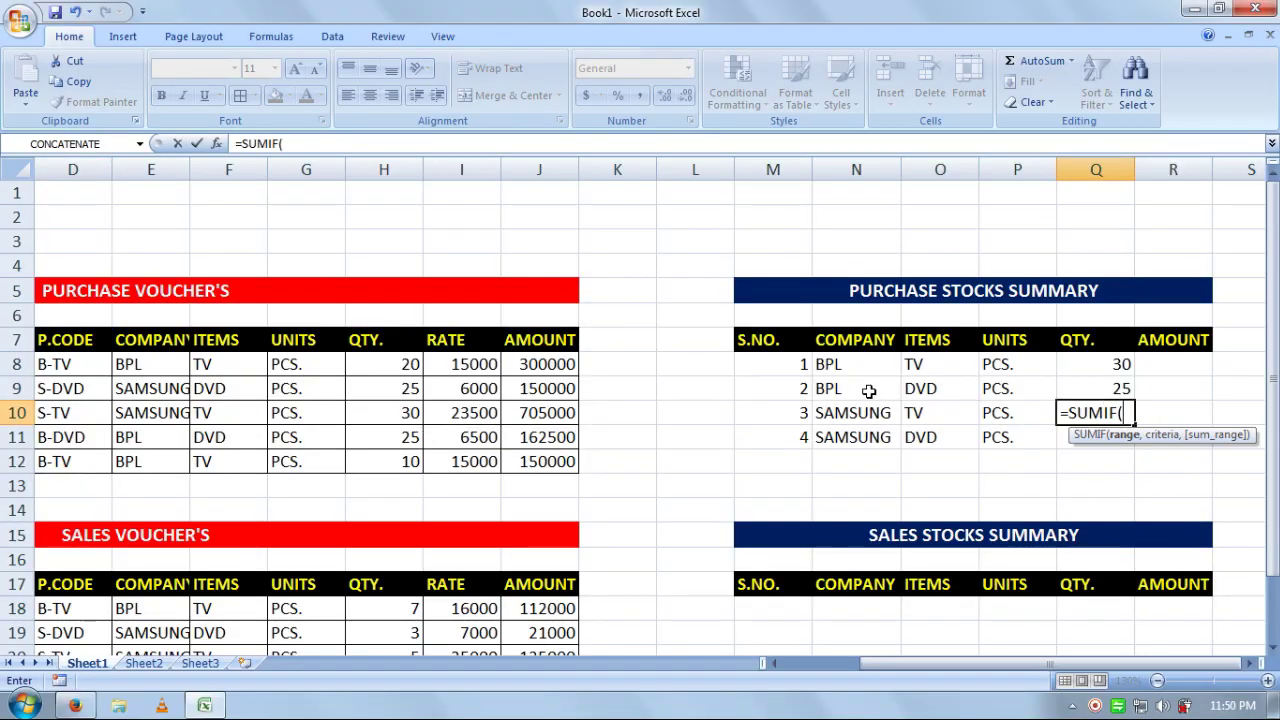
left_click_drag(89, 455, 86, 337)
left_click(86, 337)
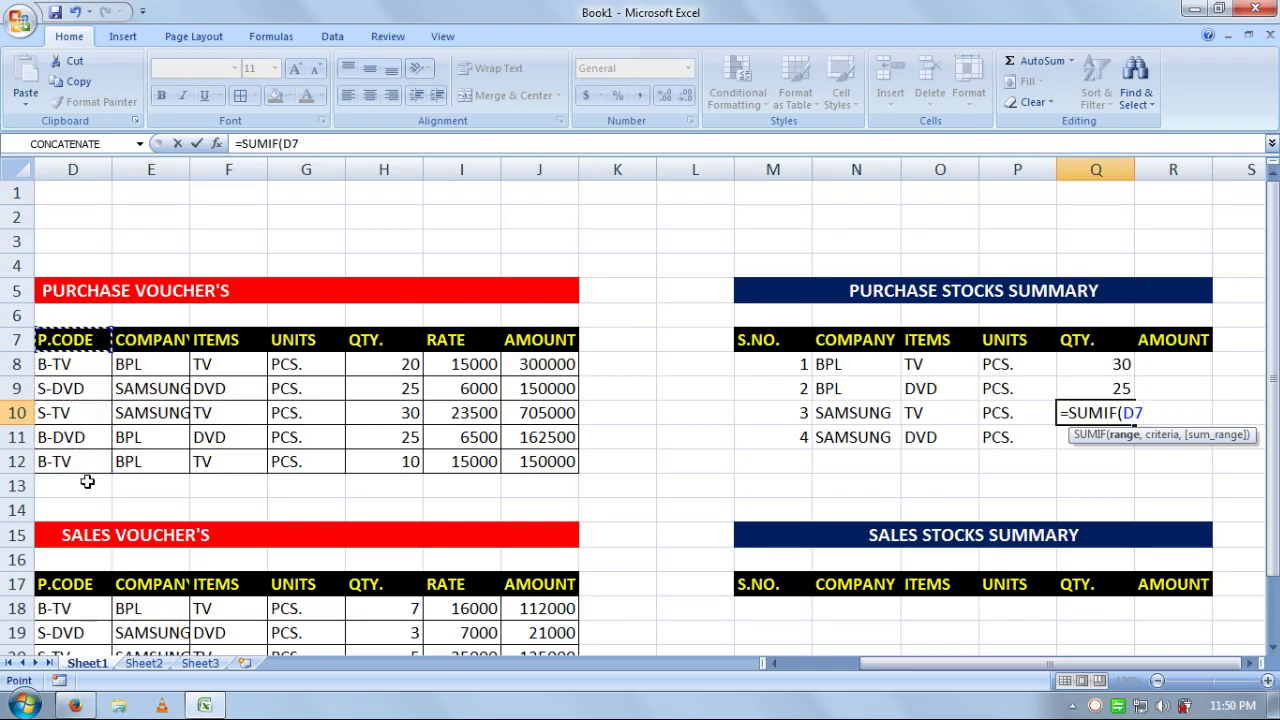
left_click(93, 457)
left_click_drag(93, 457, 94, 336)
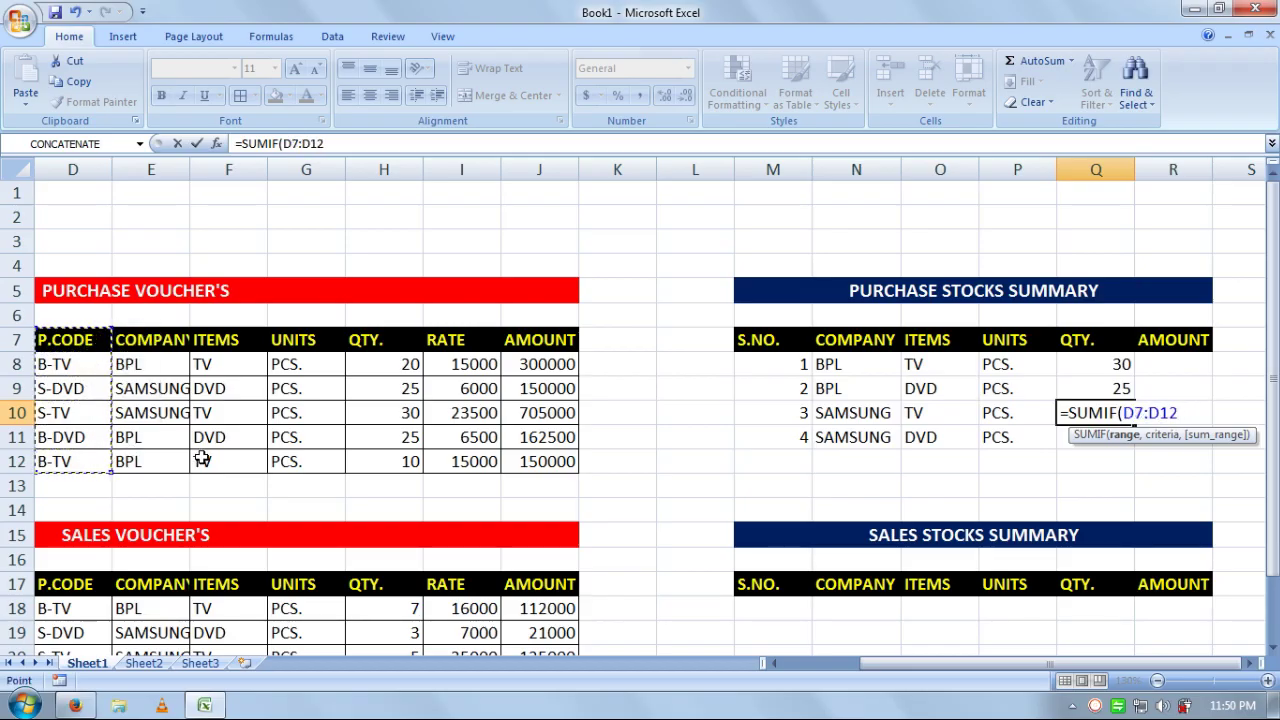
- Complete the Q10 formula as =SUMIF(D7:D12,D10,H7:H12) to total the SAMSUNG TV quantity
type(",")
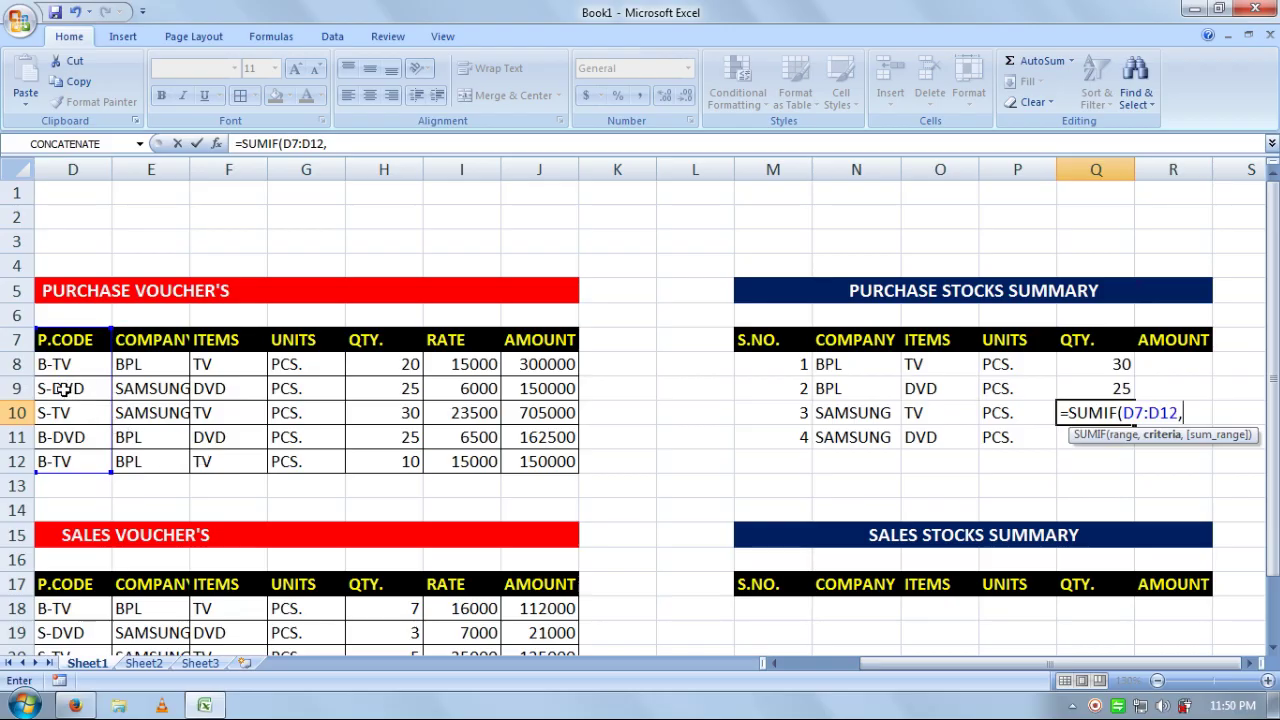
left_click(82, 418)
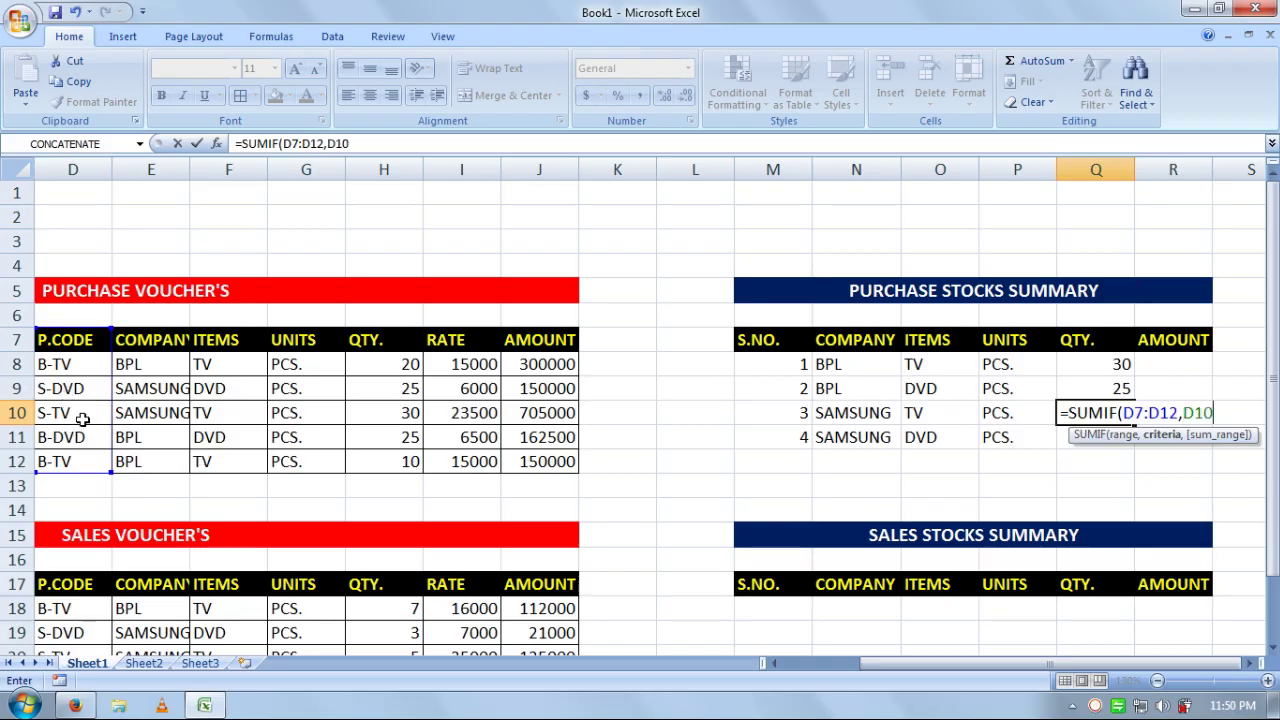
type(",")
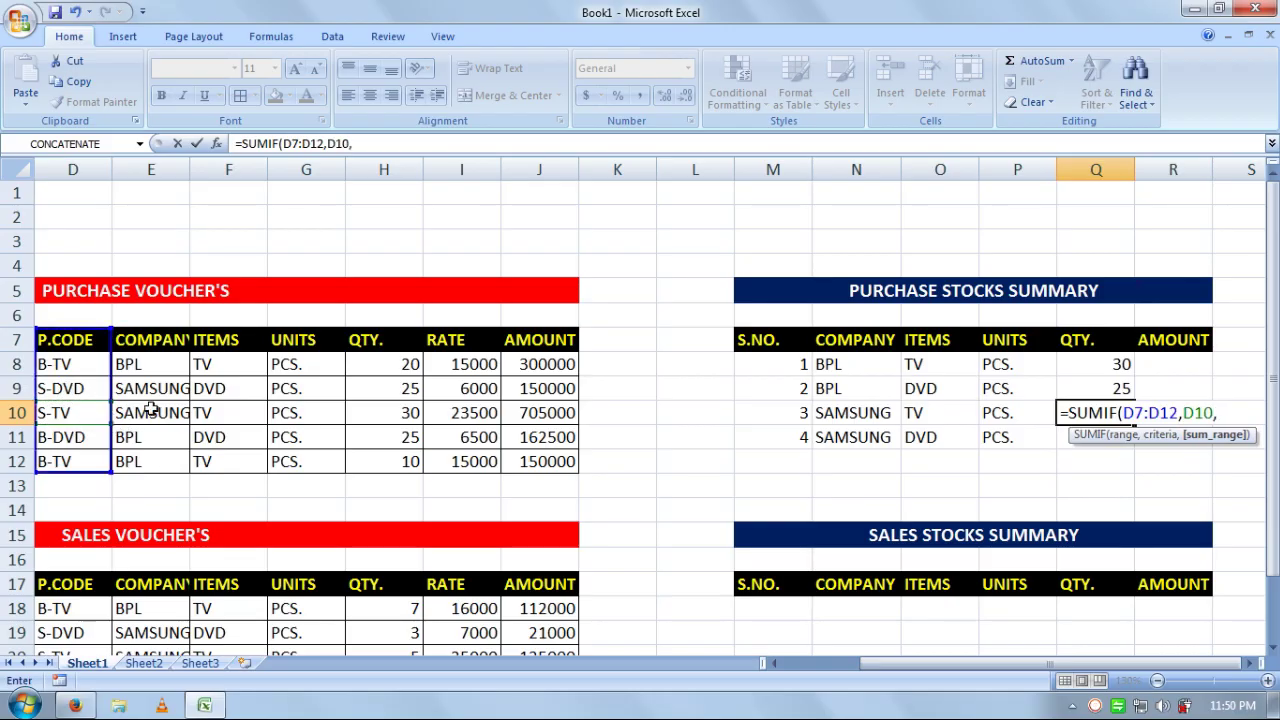
left_click(358, 456)
left_click_drag(376, 443, 372, 344)
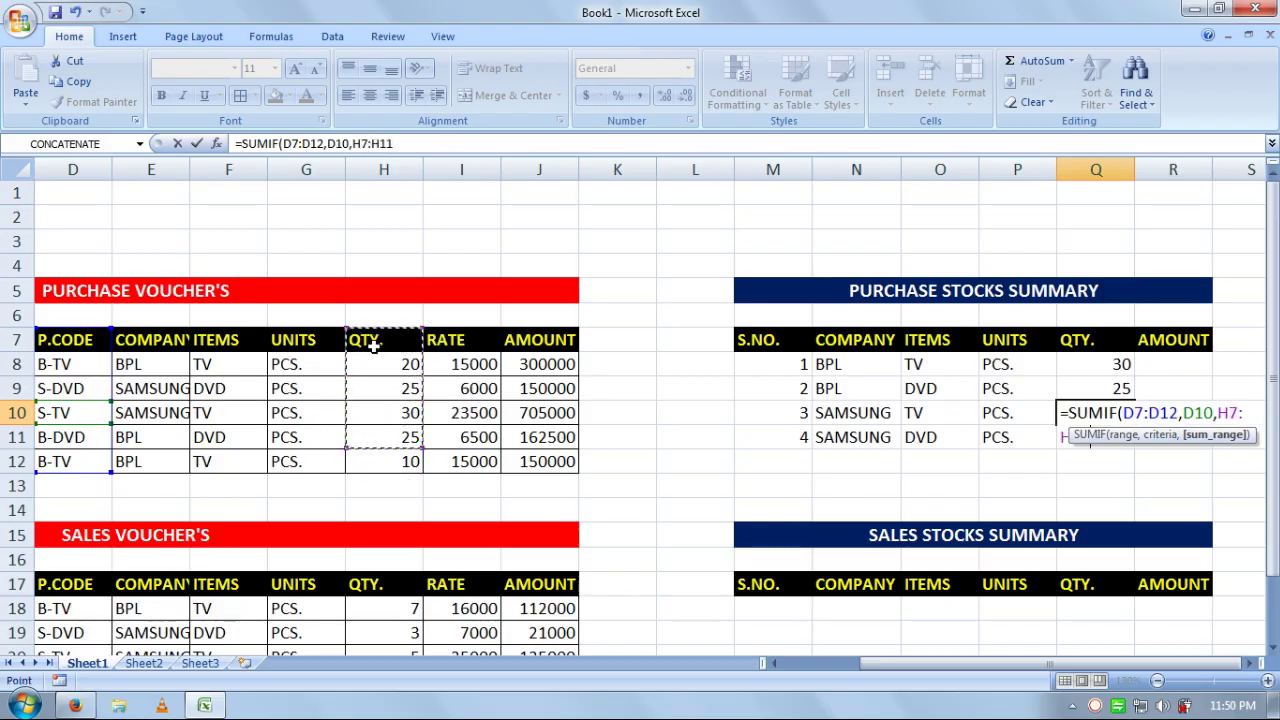
mouse_move(407, 462)
left_mouse_down()
mouse_move(397, 352)
mouse_move(402, 465)
left_mouse_up()
type(")")
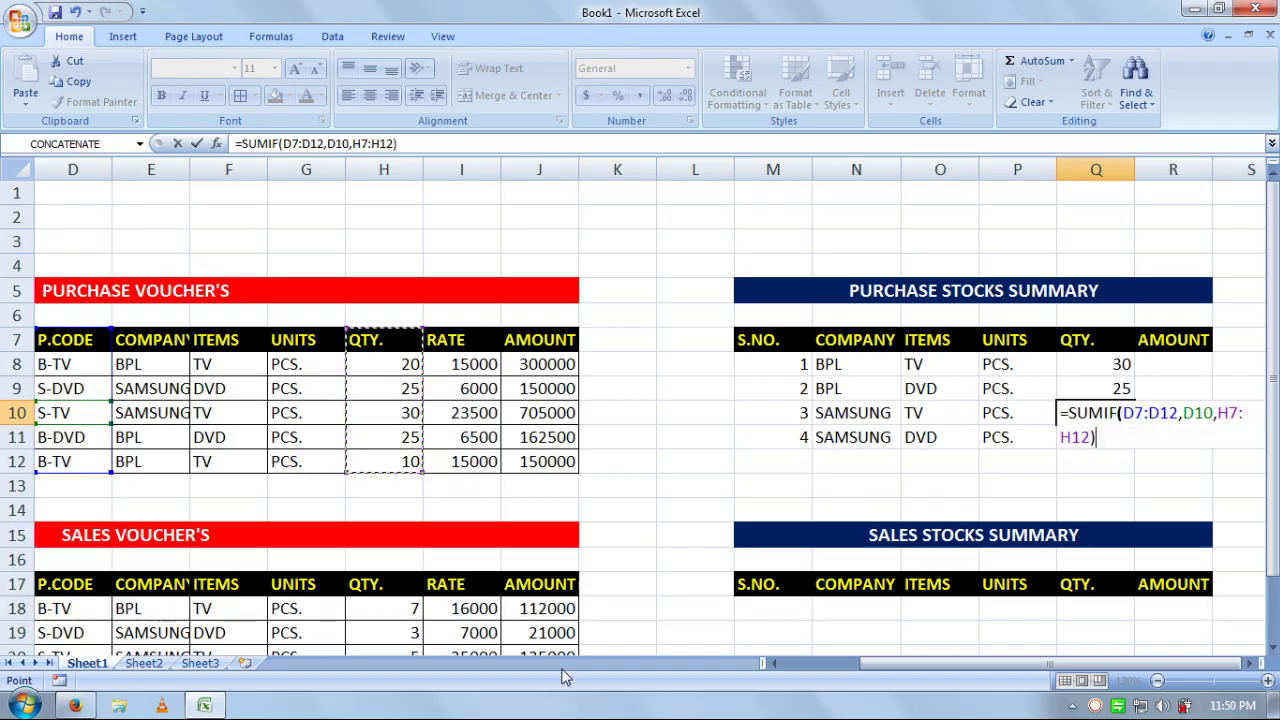
key("ctrl+Return")
- Compare the SAMSUNG TV entry in voucher row 10 with its row in the purchase stocks summary
key("Left")
key("Left")
key("Left")
key("Left")
key("Left")
key("Left")
key("Left")
key("Left")
key("Left")
key("Left")
key("Left")
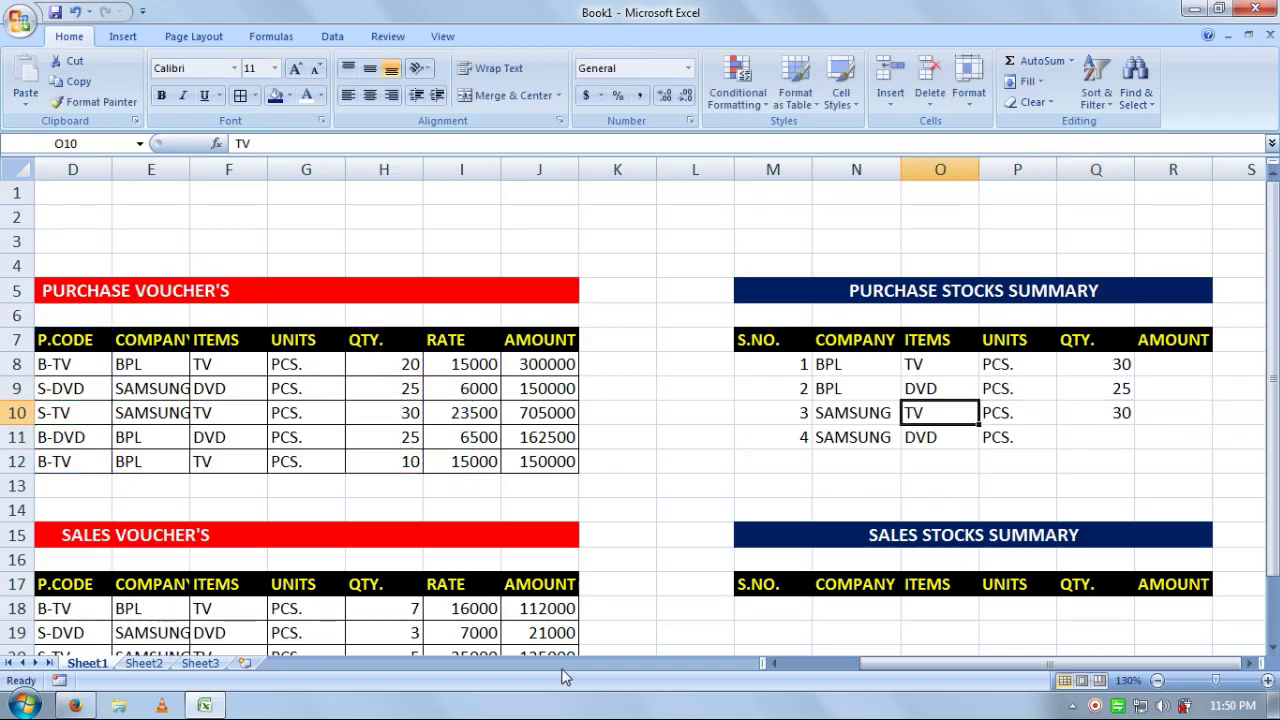
key("Left")
key("Right")
key("Right")
key("Right")
key("Right")
key("Right")
key("Right")
key("Right")
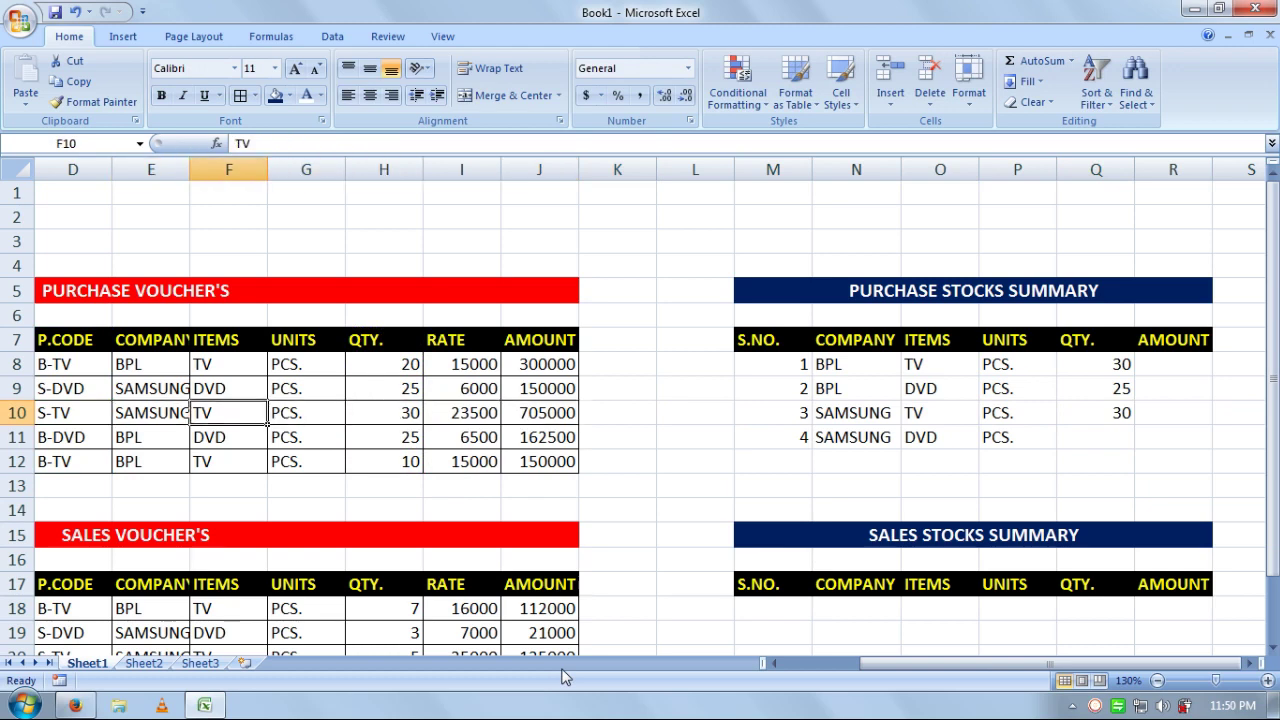
key("Right")
key("Right")
key("Right")
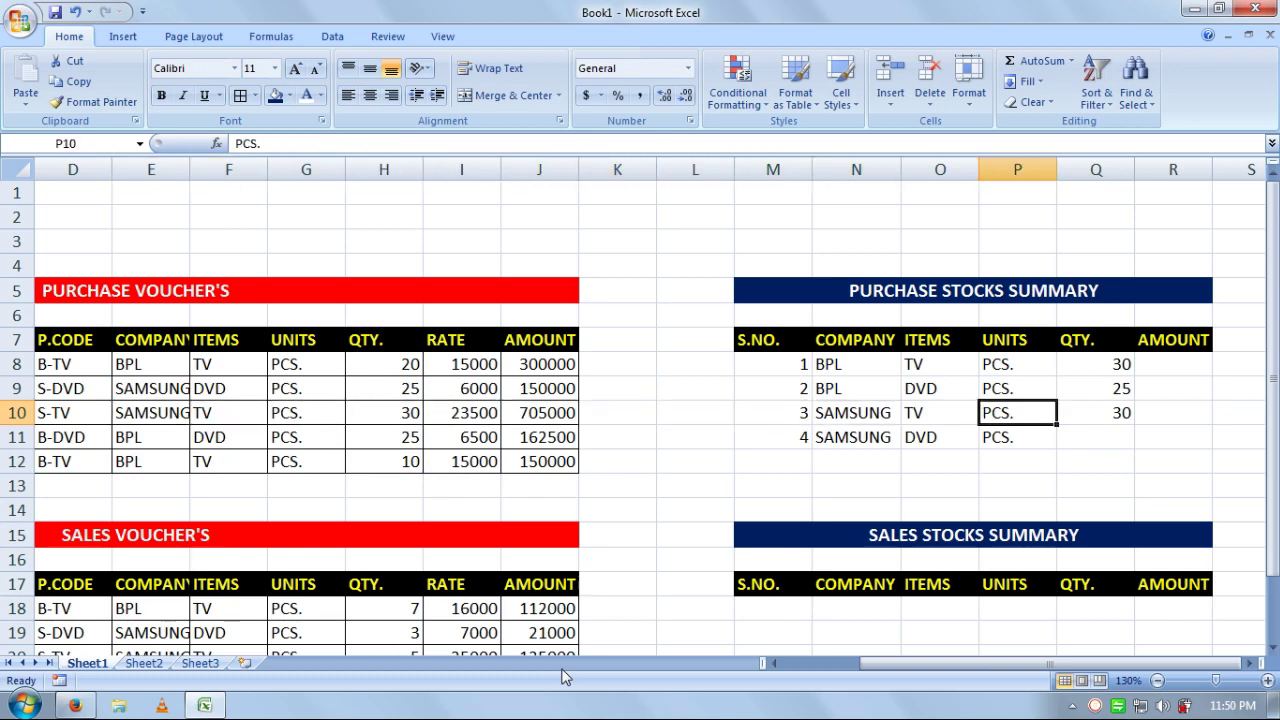
- Total the SAMSUNG DVD quantity in Q11 with the formula =SUMIF(D7:D12,D9,H7:H12)
key("Right")
key("Down")
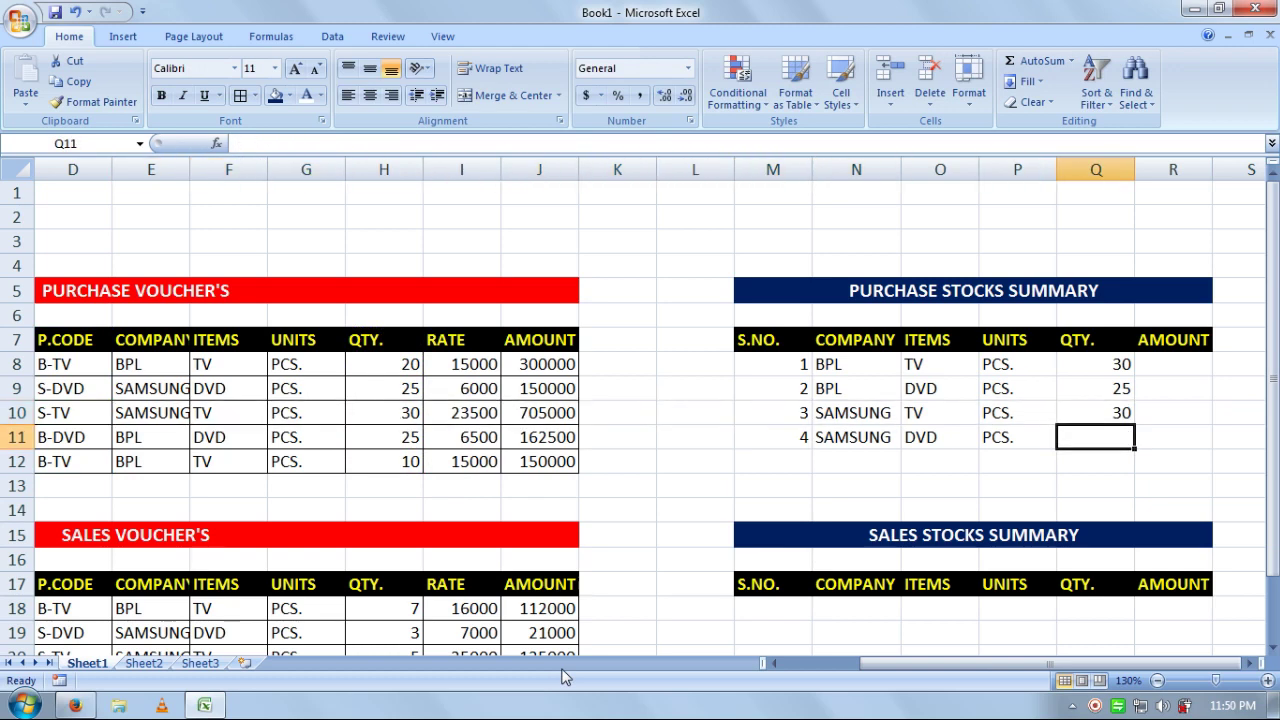
type("=SU")
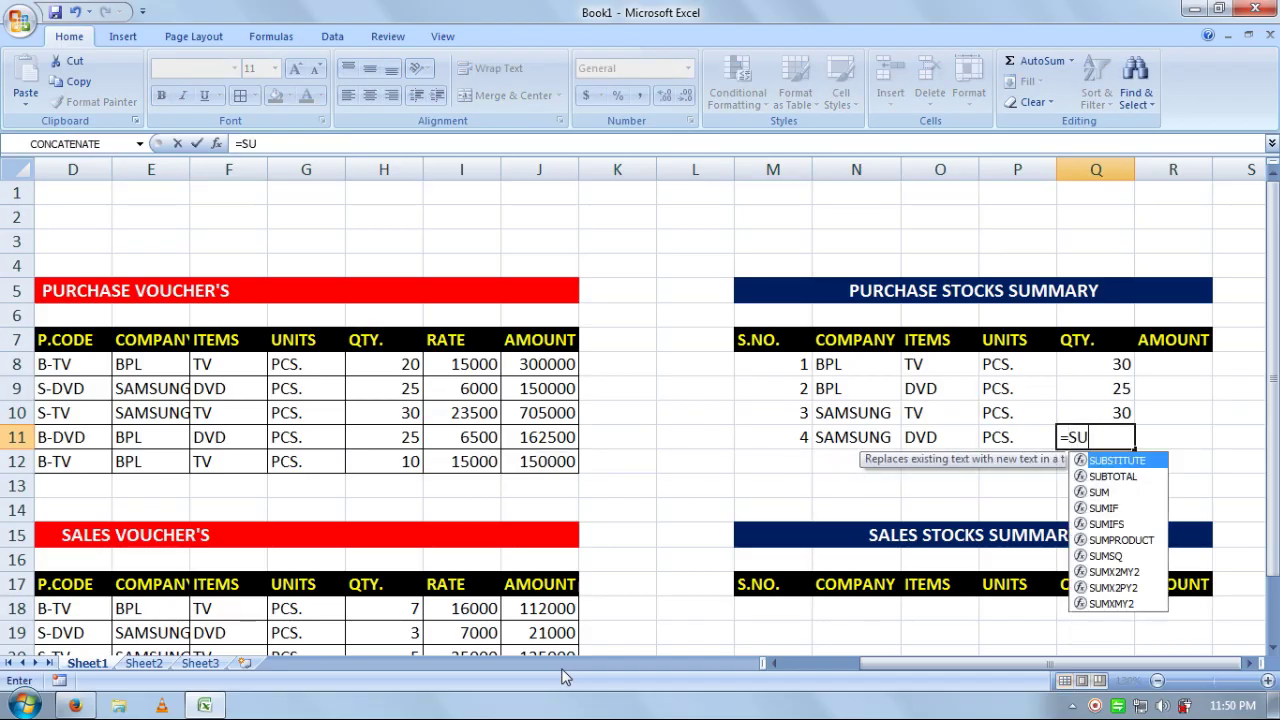
type("MIF(")
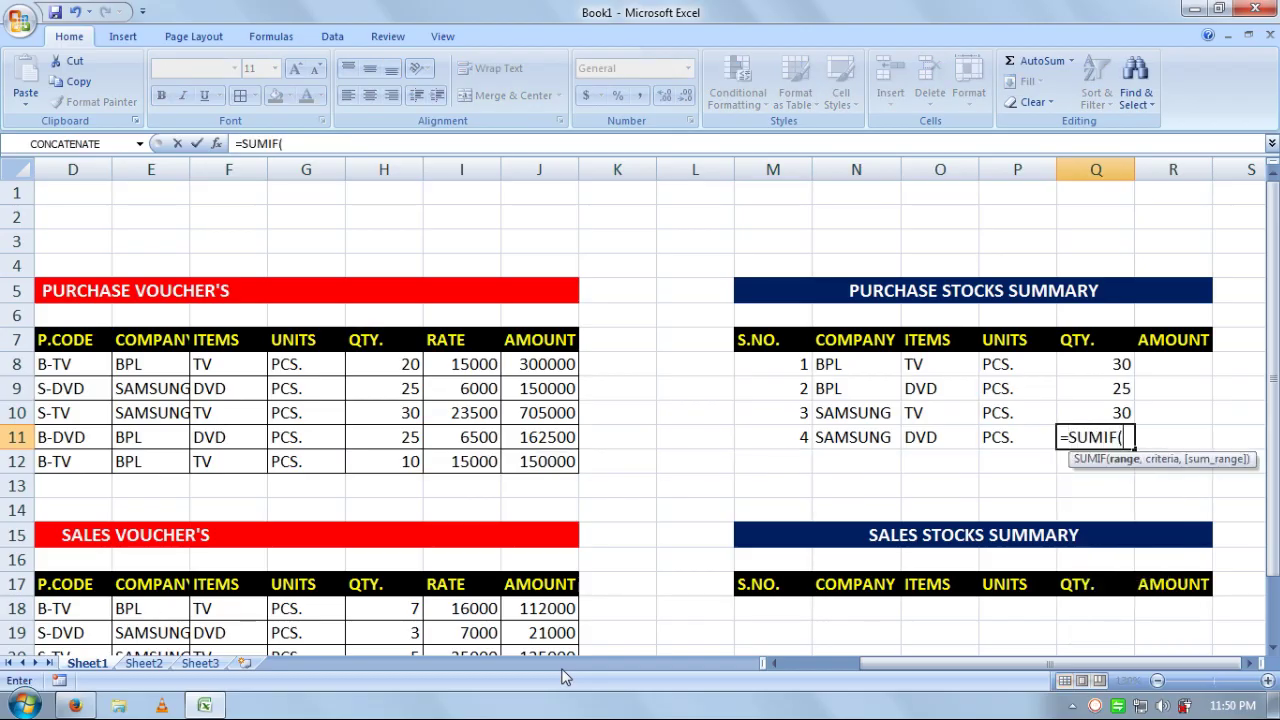
left_click_drag(86, 458, 80, 341)
type(",")
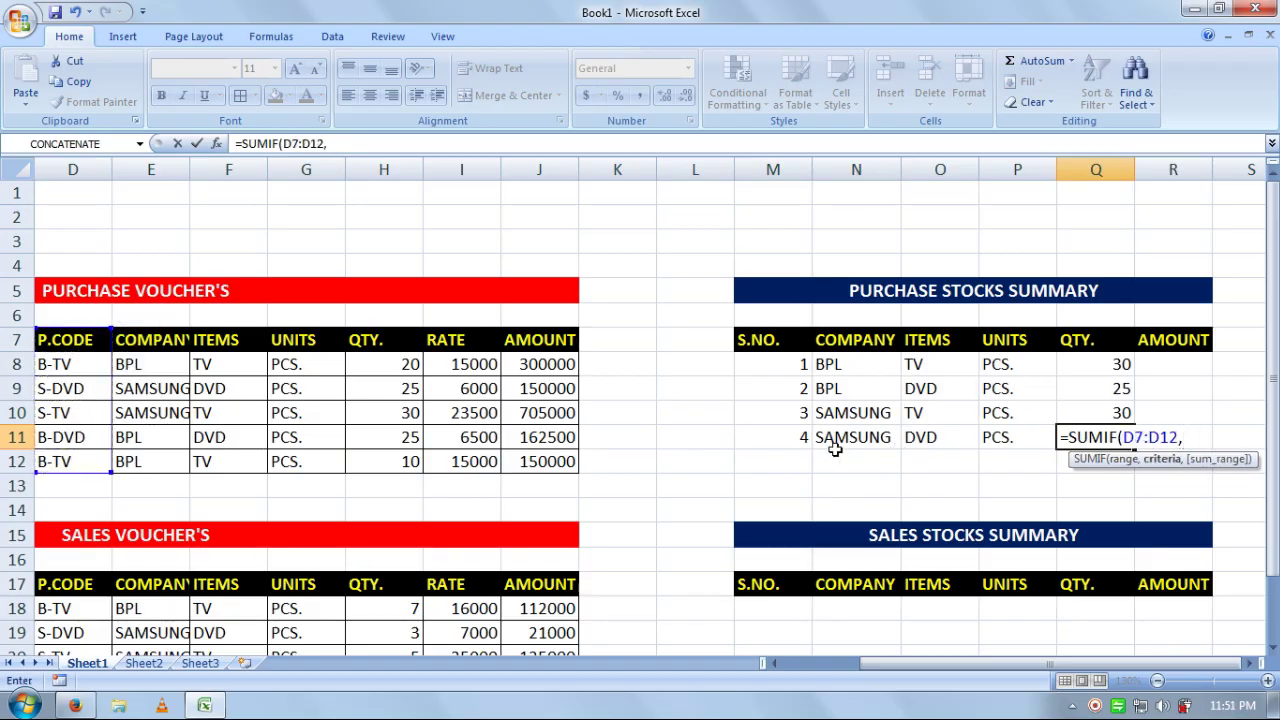
left_click(72, 400)
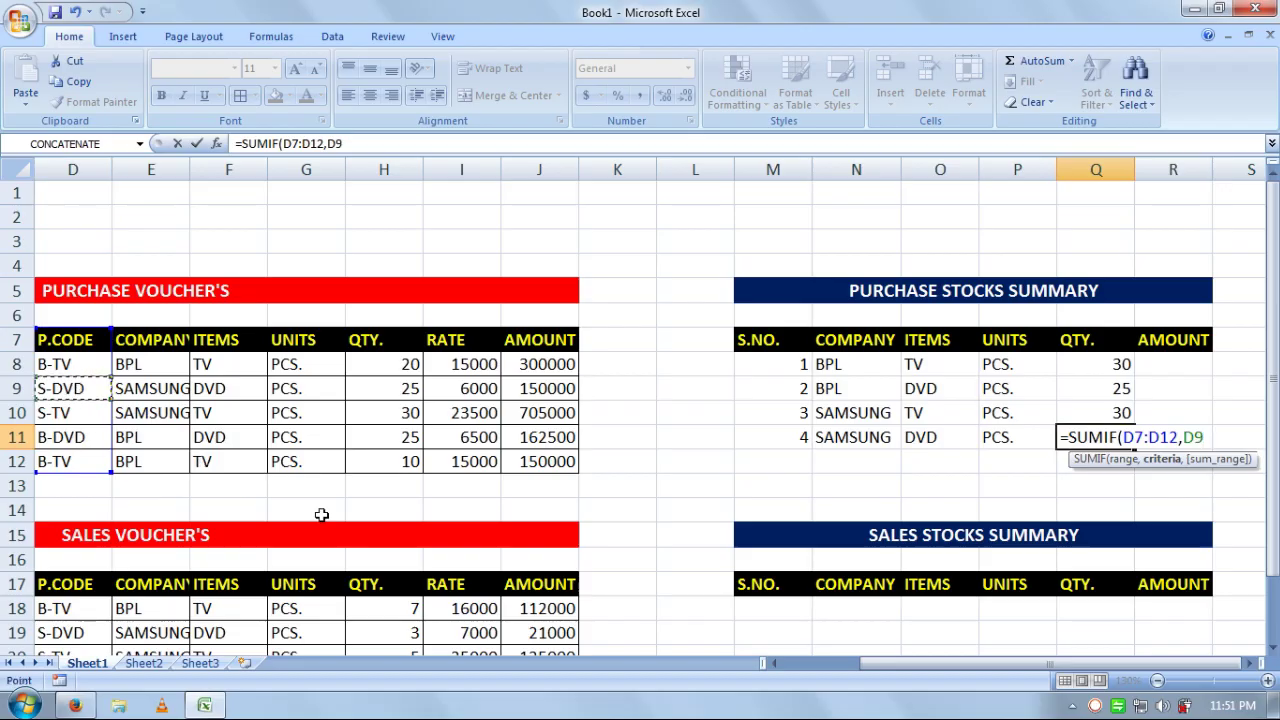
type(",")
left_click_drag(363, 477, 367, 345)
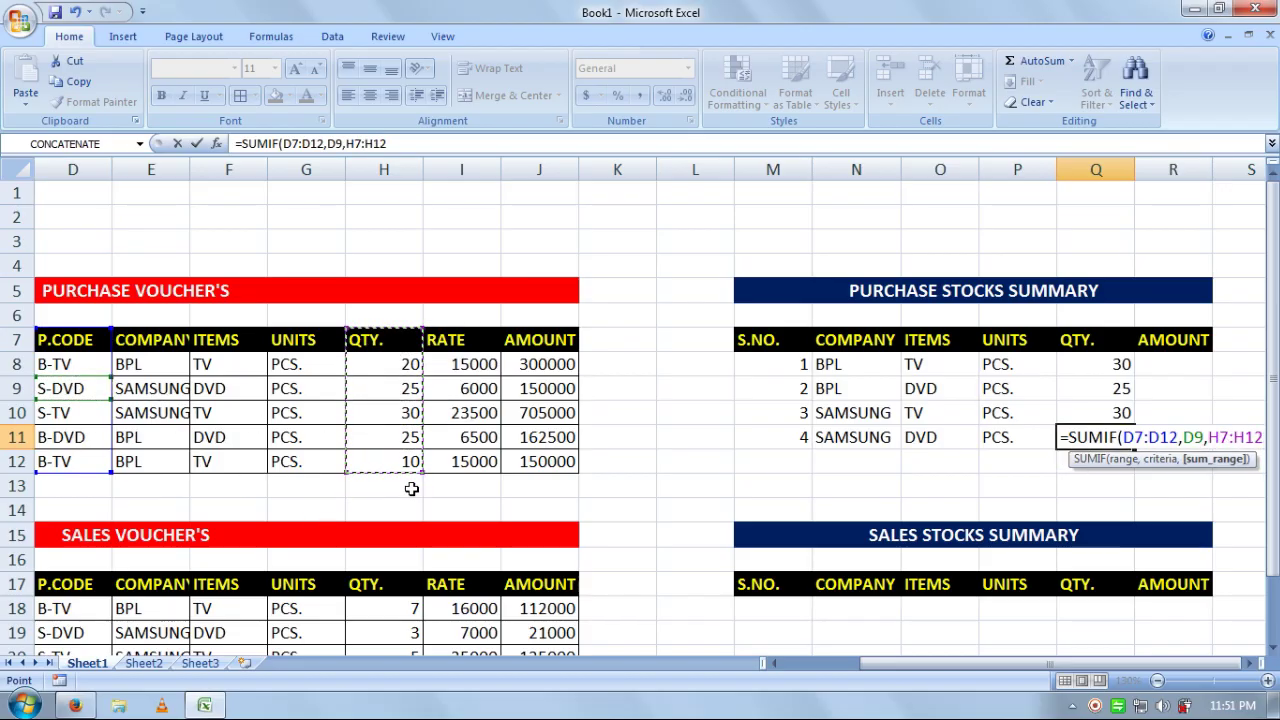
type(")")
key("Return")
key("Up")
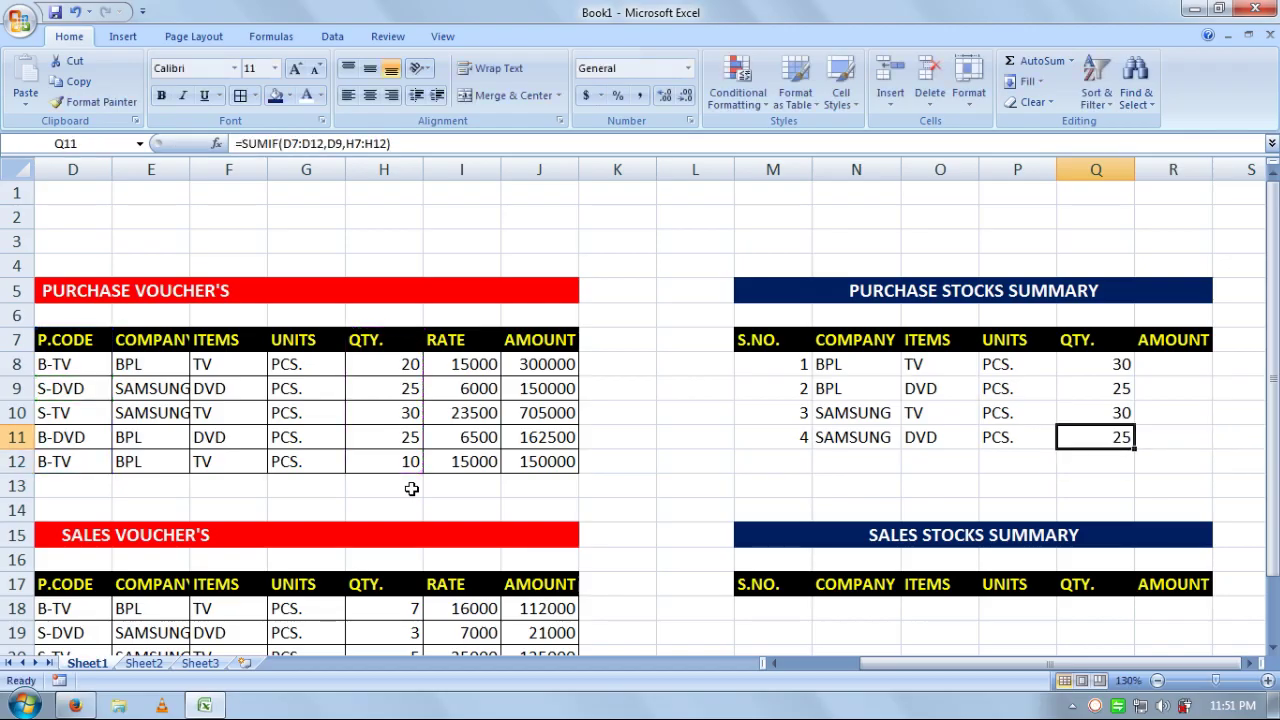
- Set the BPL TV quantity in H8 to 35 and check the BPL TV total in Q8
left_click(352, 388)
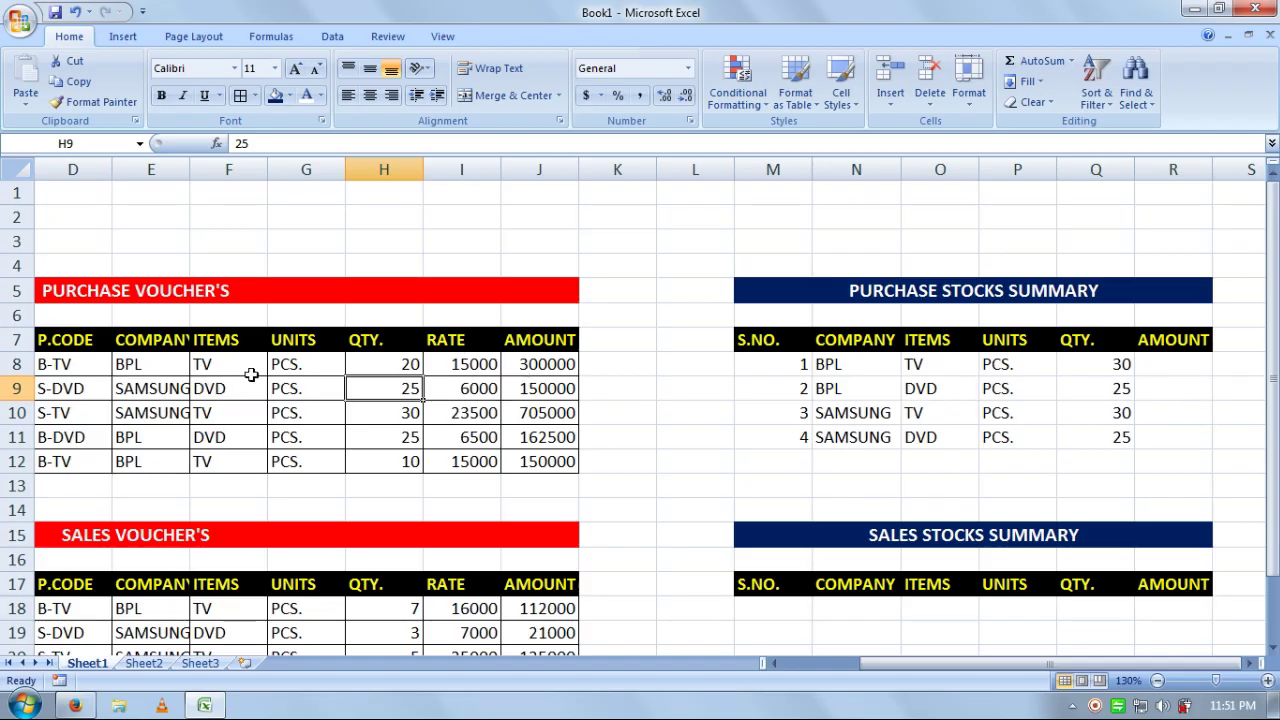
left_click(354, 358)
type("35")
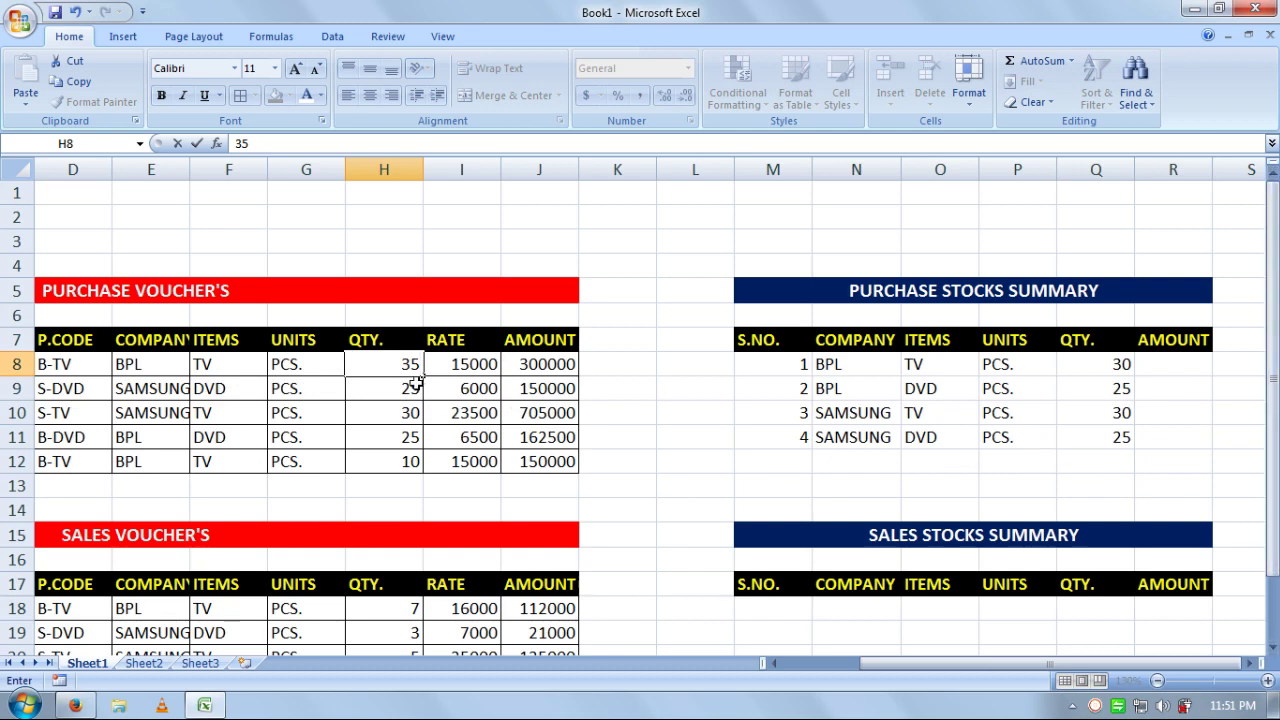
key("Return")
left_click(1079, 362)
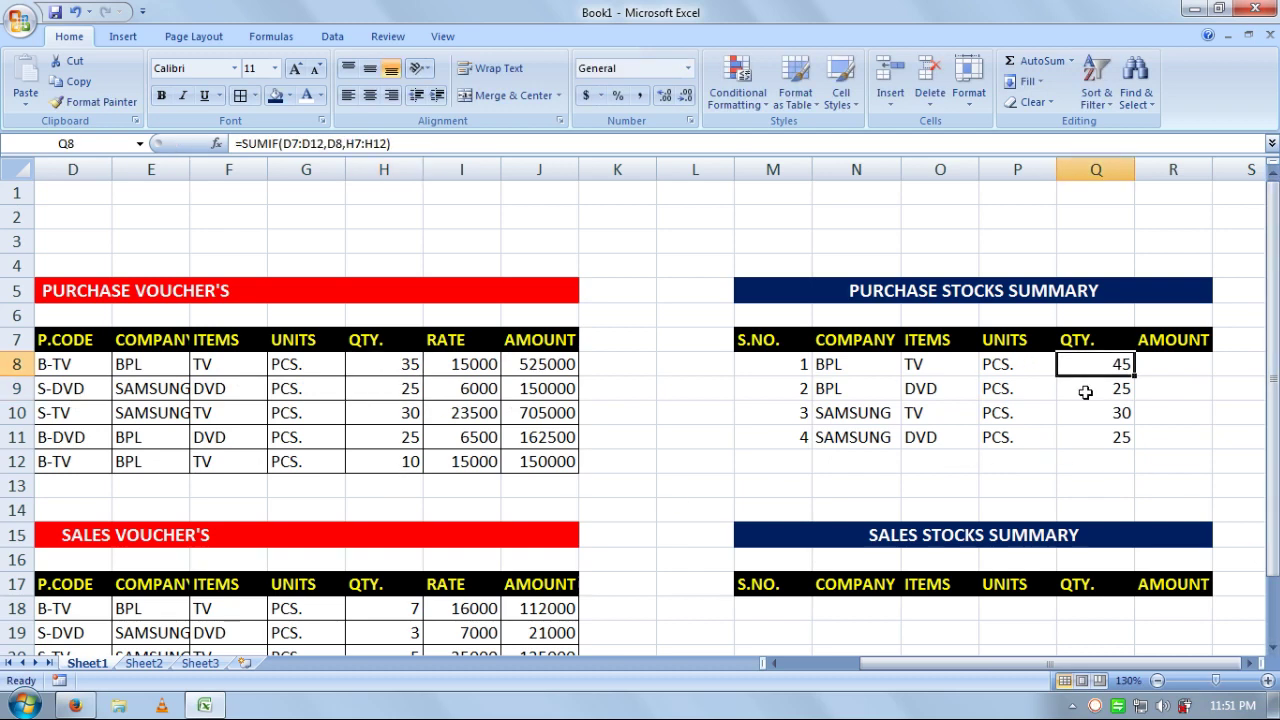
- Set the BPL DVD quantity in H11 to 30 and check the BPL DVD total in Q9
left_click(1085, 392)
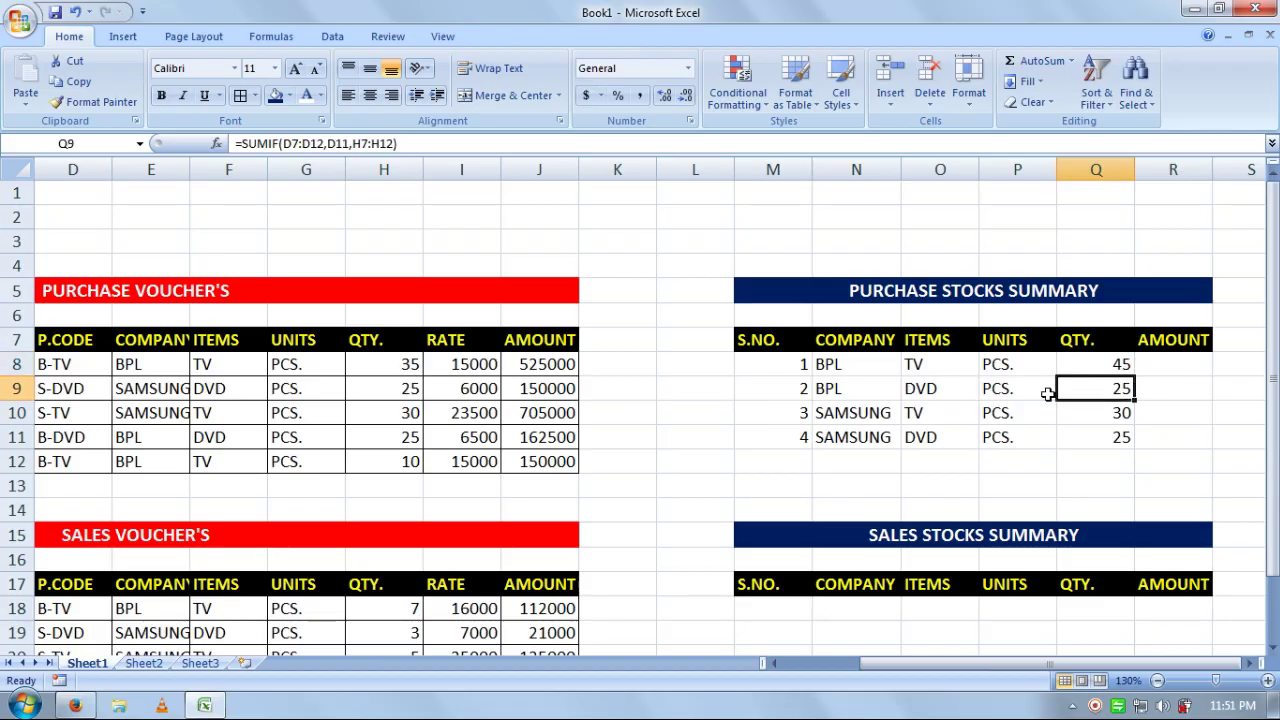
left_click(373, 391)
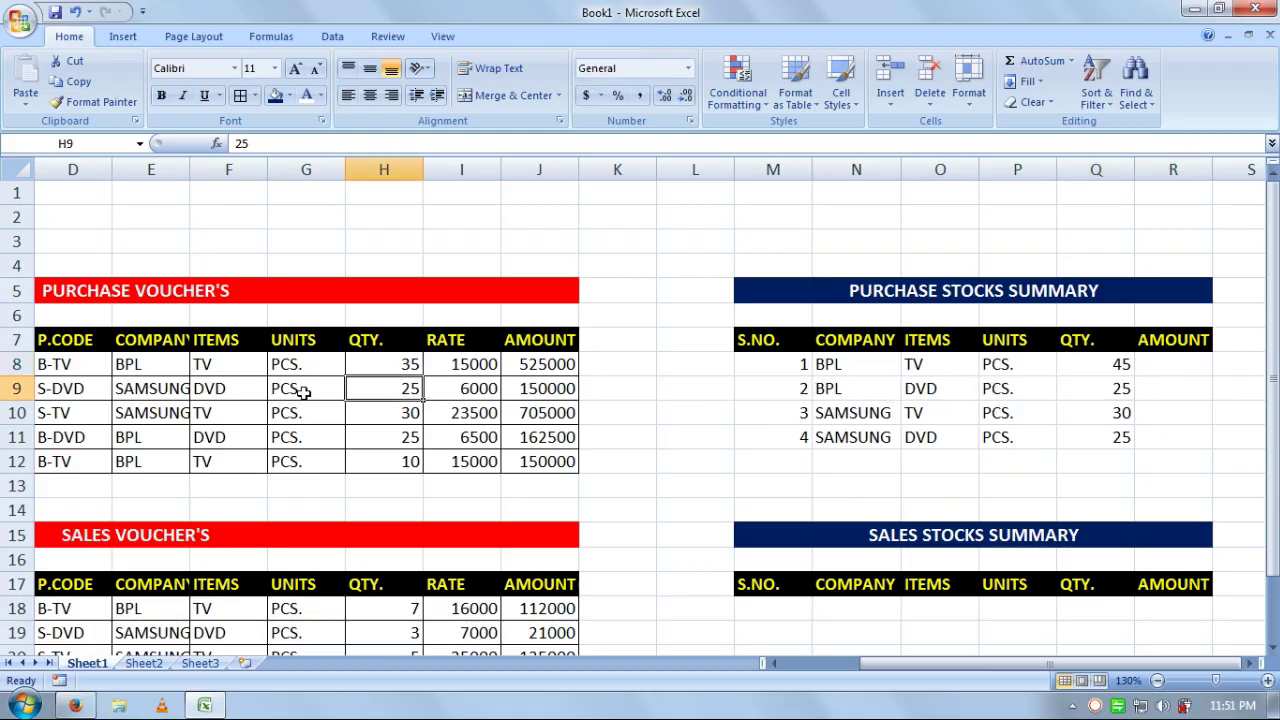
left_click(391, 443)
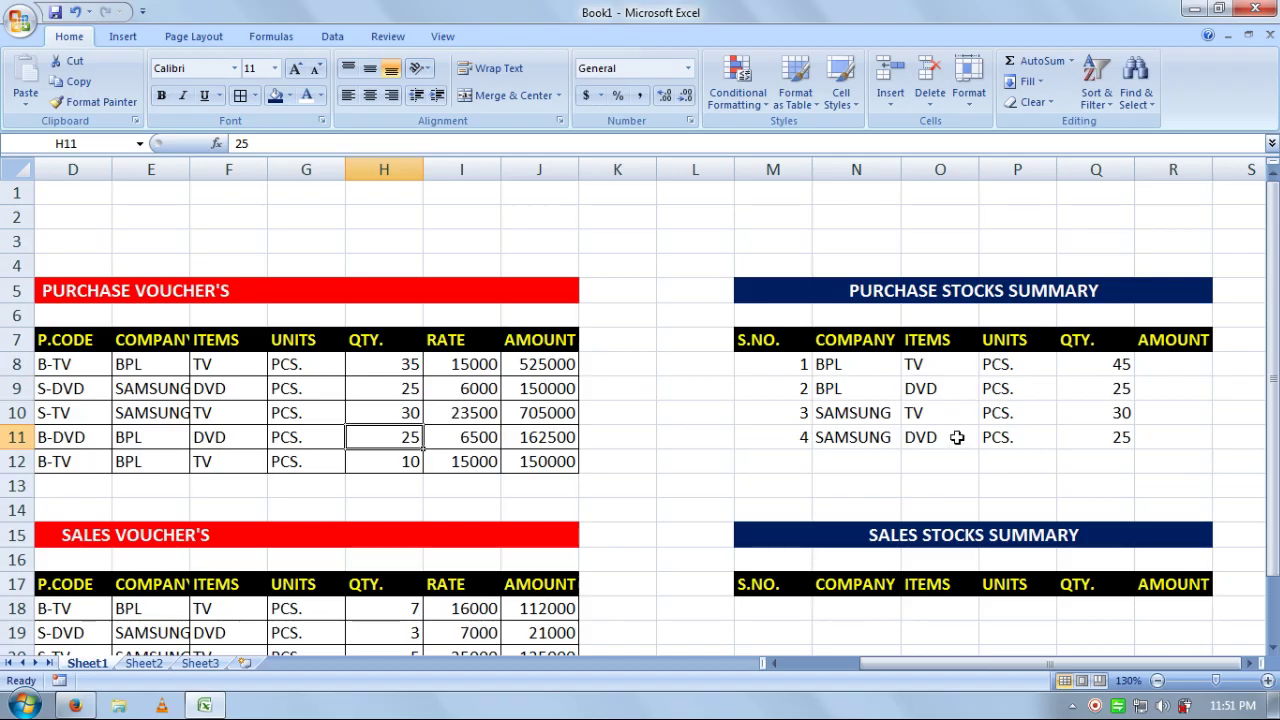
type("30")
key("Return")
left_click(1076, 381)
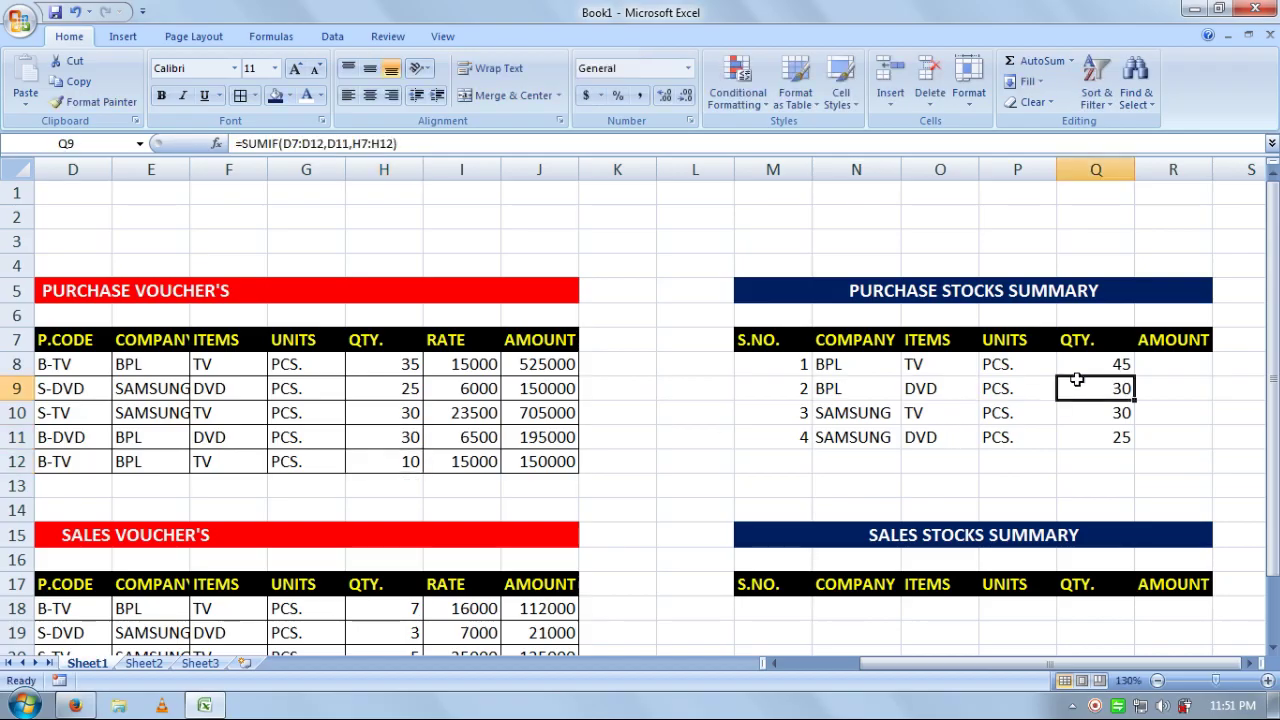
- Total the BPL TV purchase amount in R8 with the formula =SUMIF(D7:D12,D8,J7:J12)
left_click(1169, 369)
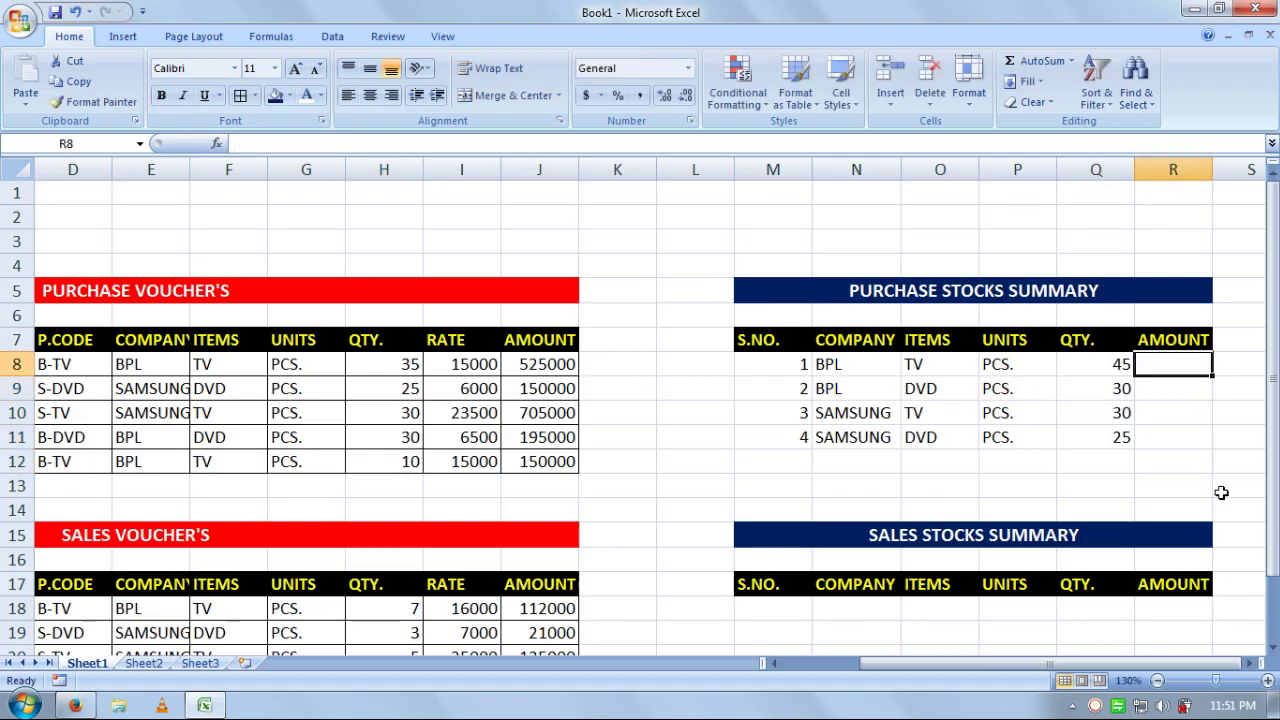
type("=SUMIF")
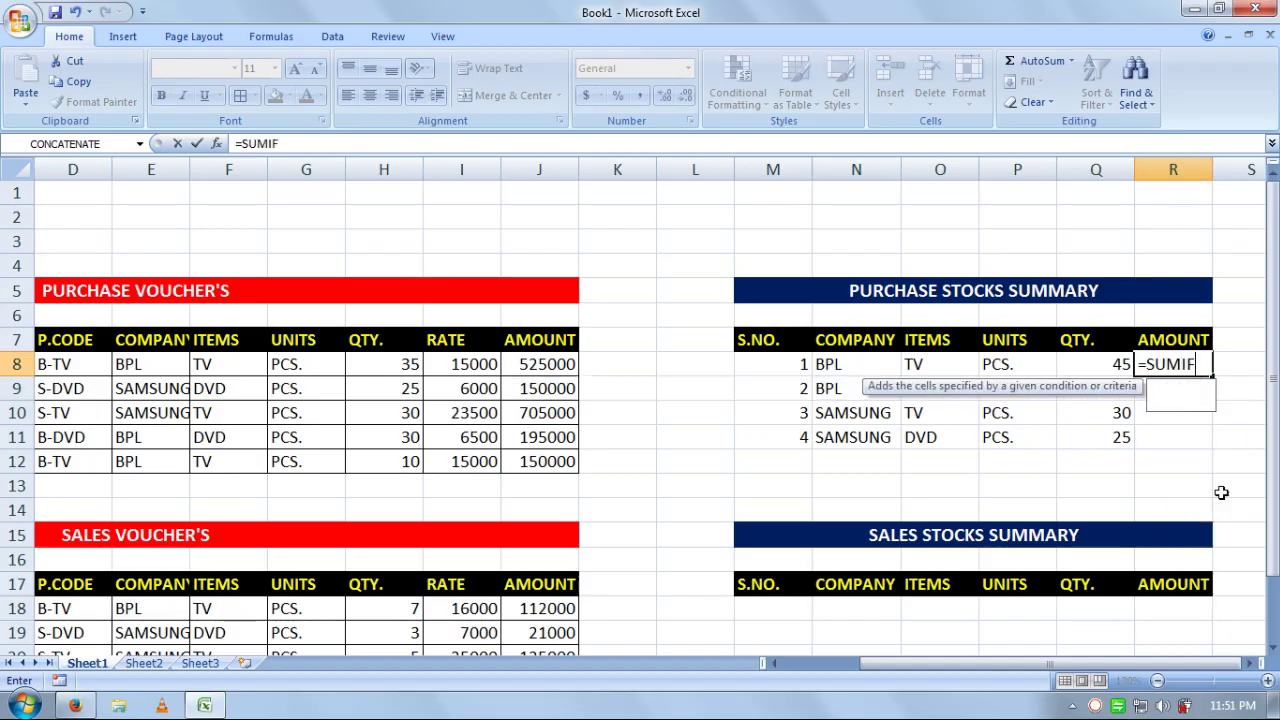
type("(")
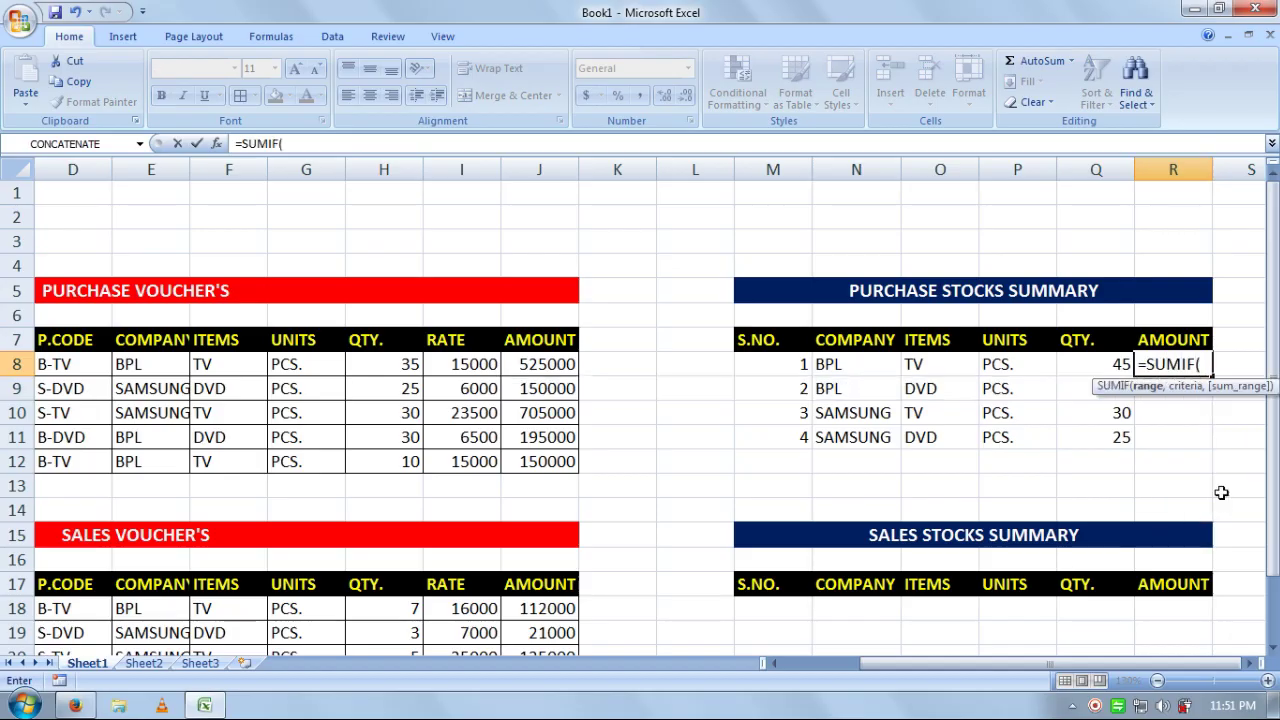
left_click_drag(95, 458, 88, 341)
type(",")
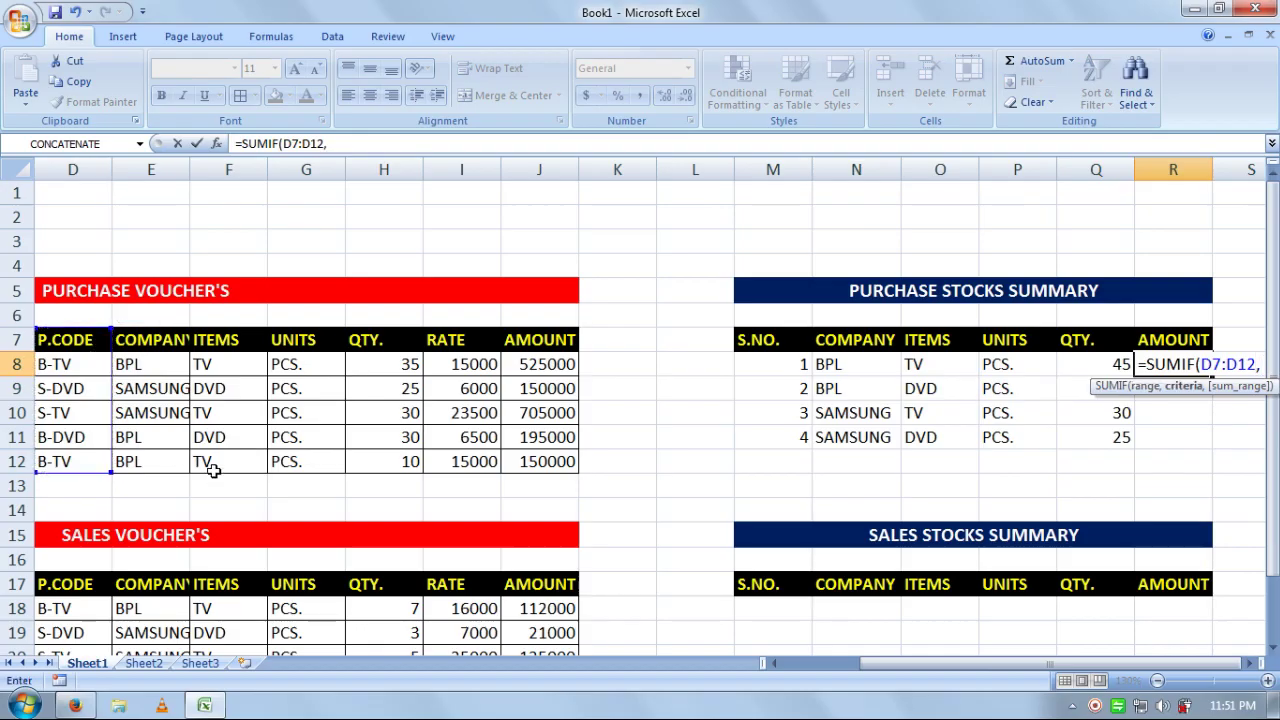
left_click(62, 364)
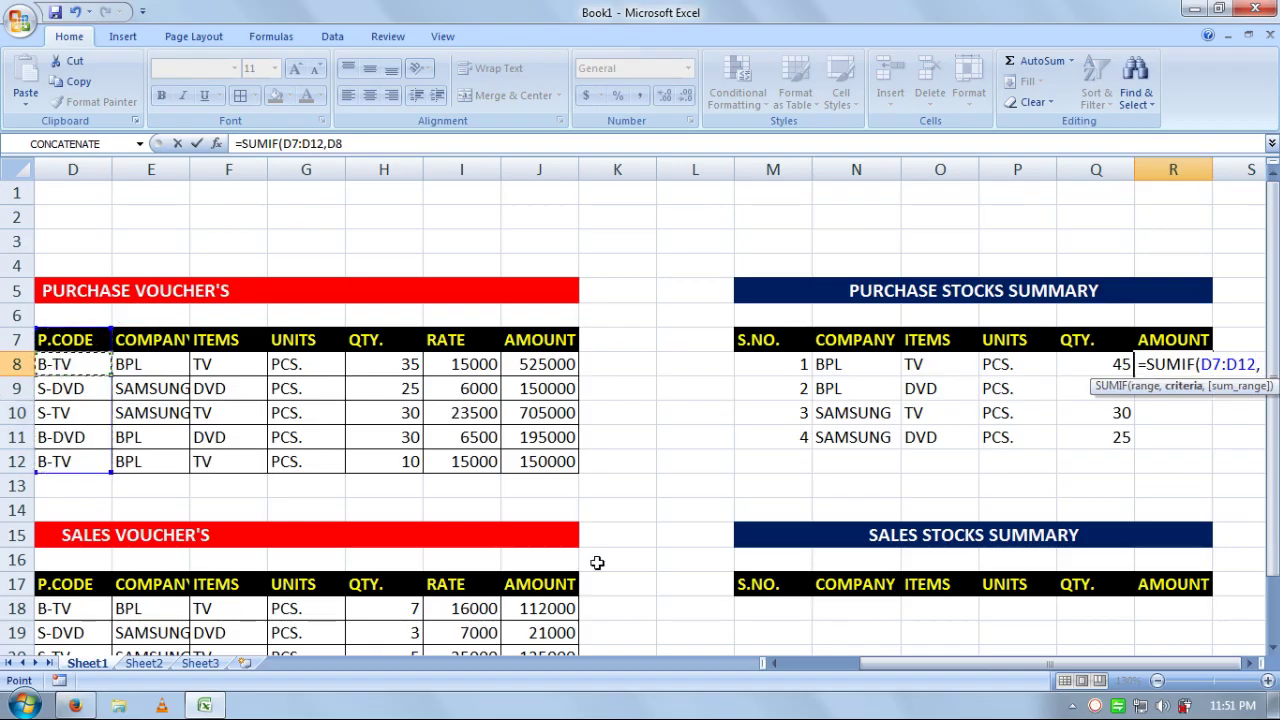
type(",")
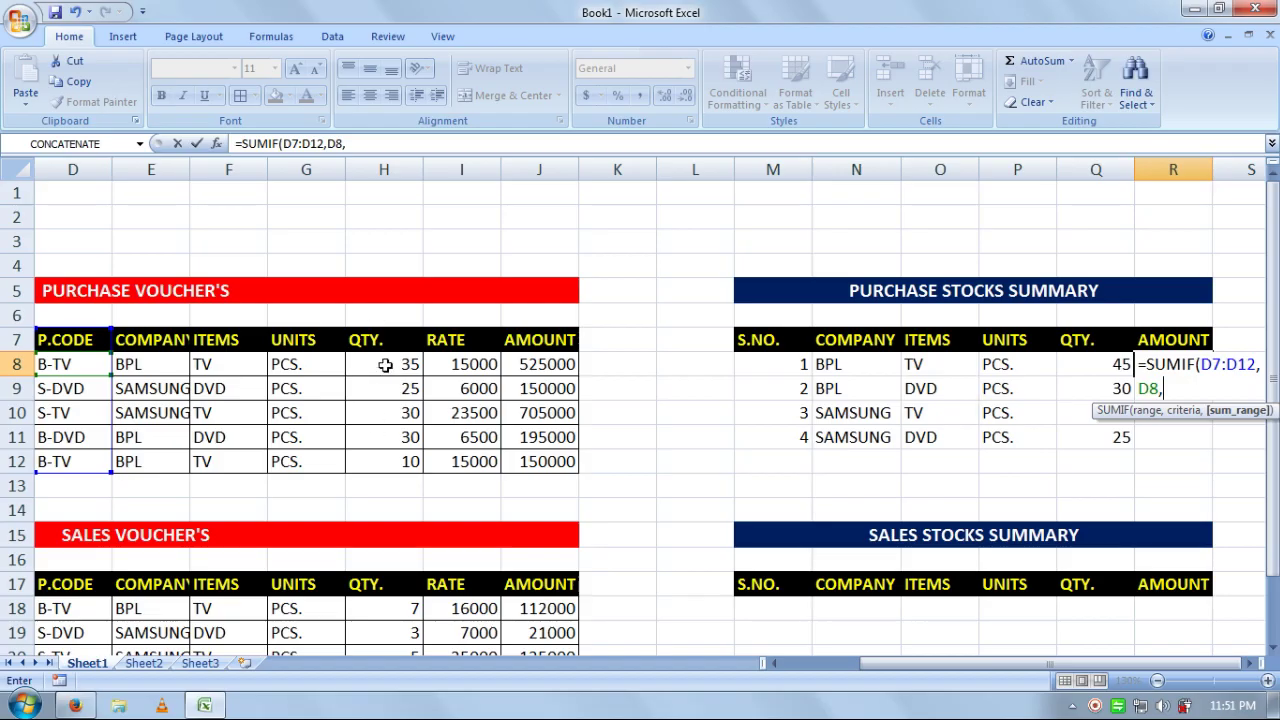
left_click(532, 466)
left_click_drag(537, 440, 543, 340)
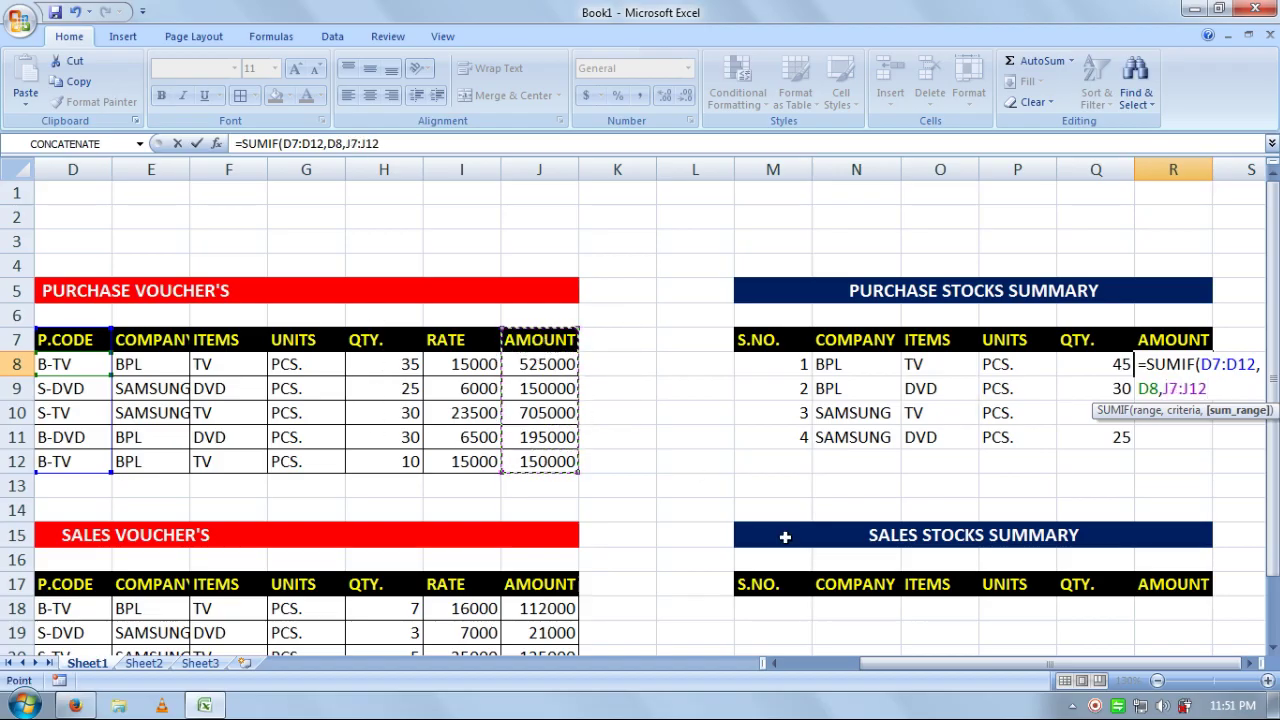
type(")")
key("ctrl+Return")
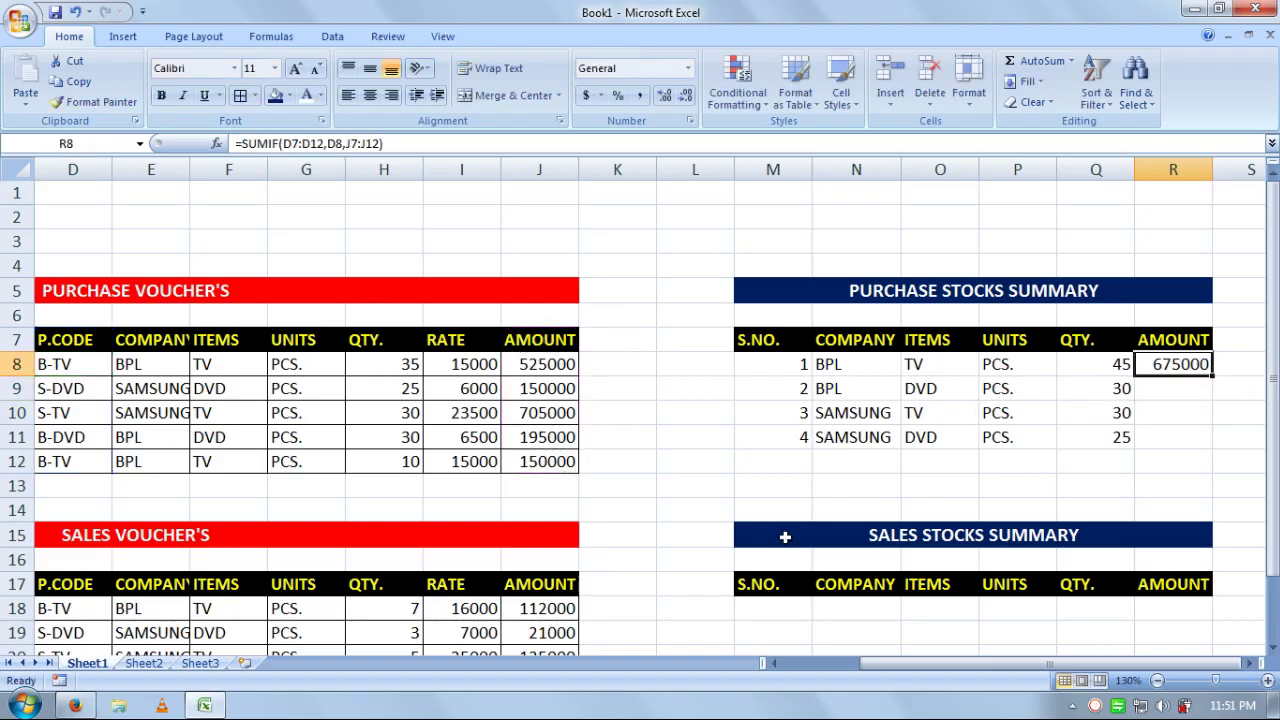
- Total the BPL DVD purchase amount in R9 with the formula =SUMIF(D7:D12,D11,J7:J12)
key("Down")
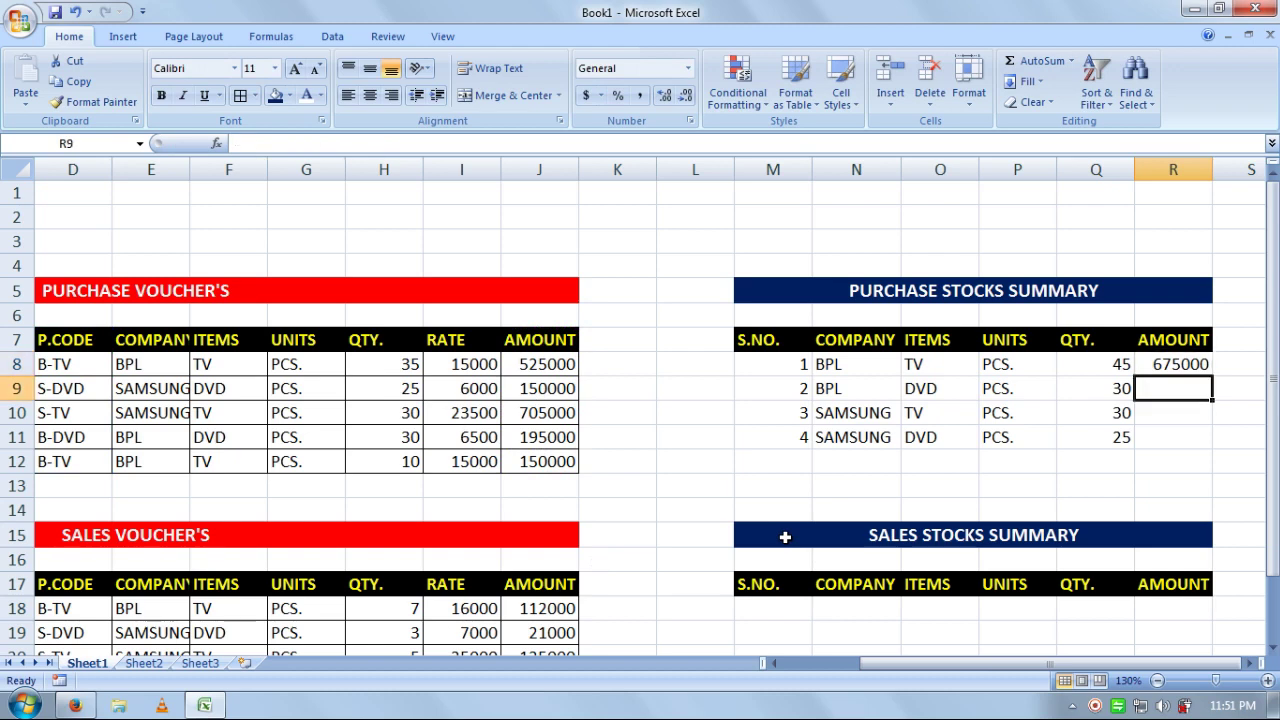
type("=SU")
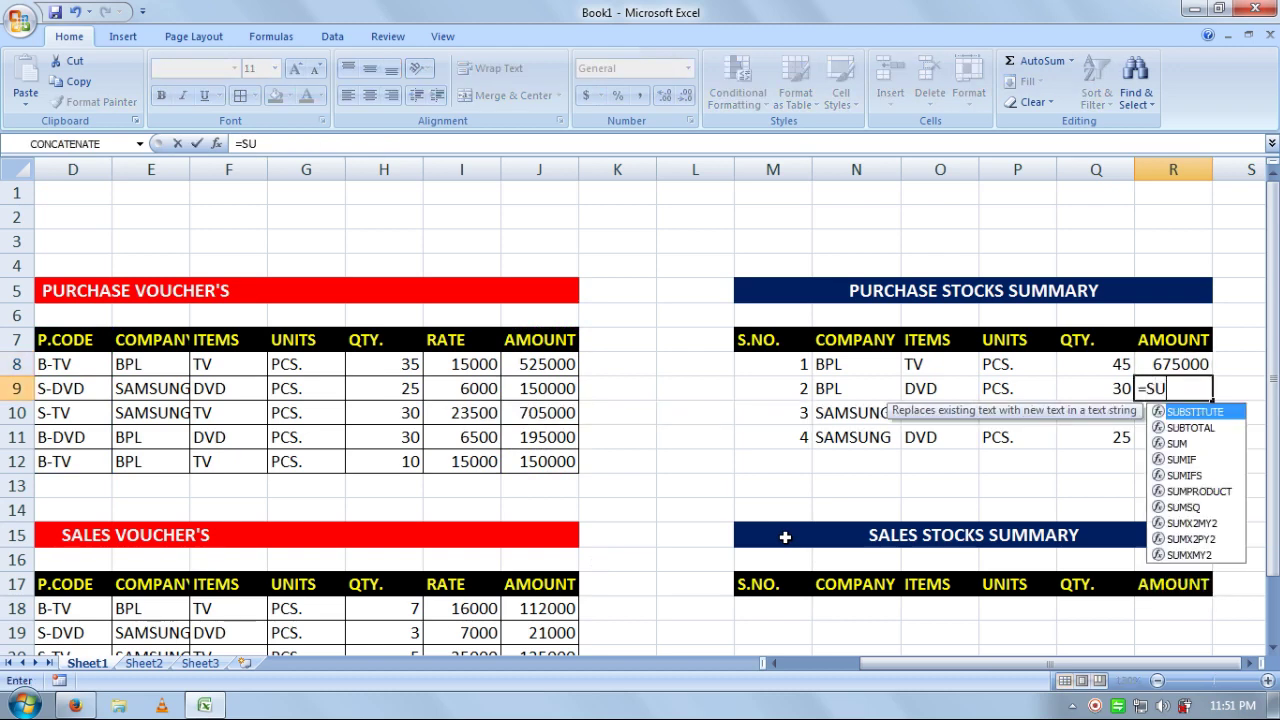
type("MIF(")
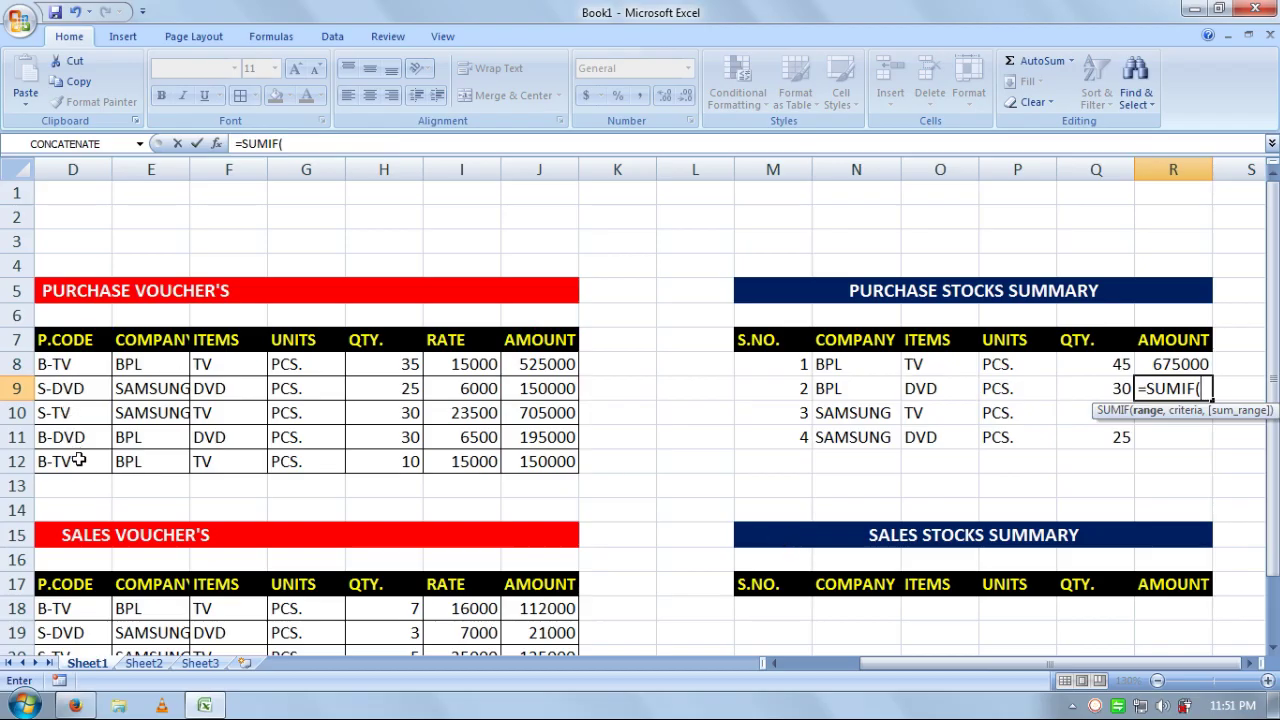
left_click_drag(78, 460, 70, 340)
type(",")
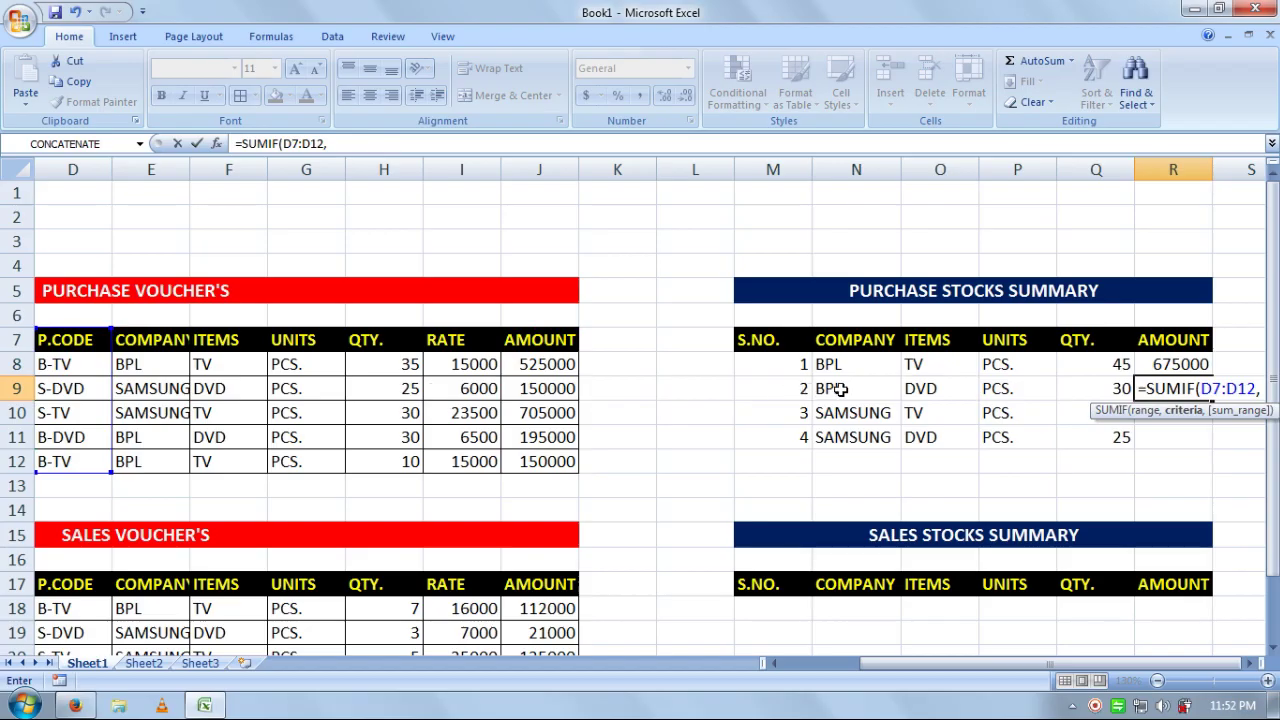
left_click(84, 438)
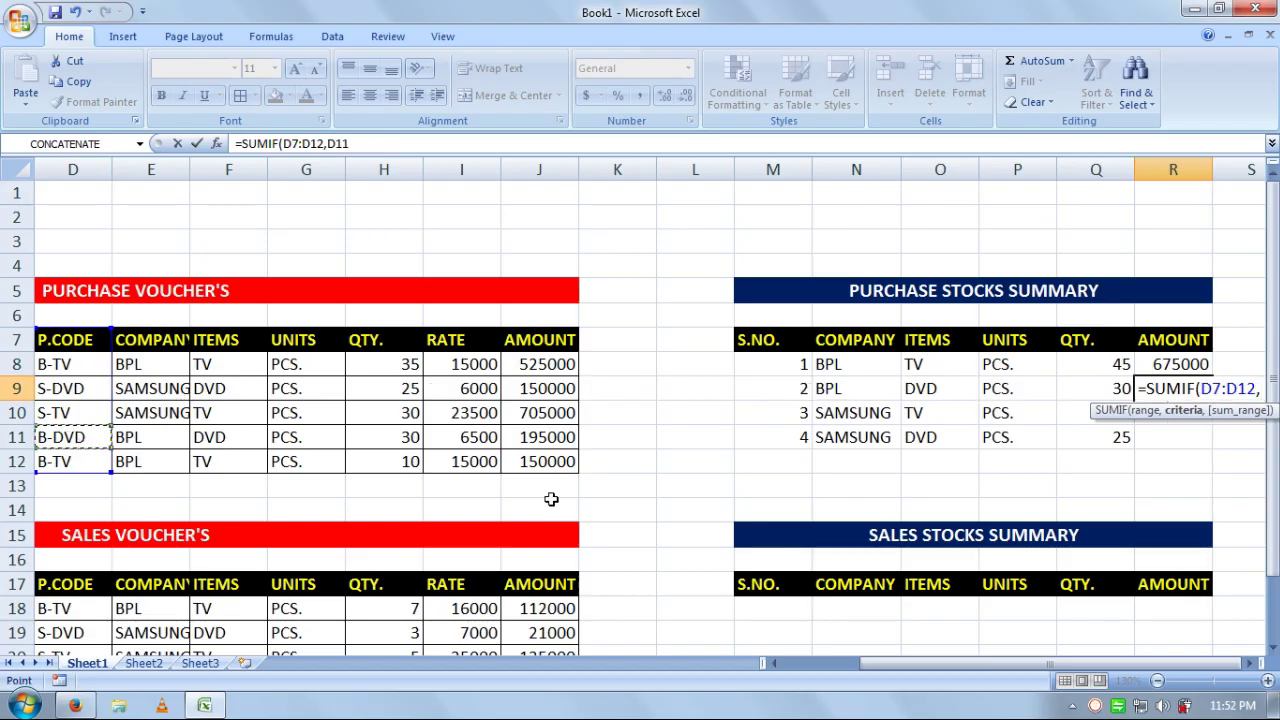
type(",")
left_click_drag(548, 462, 524, 349)
type(")")
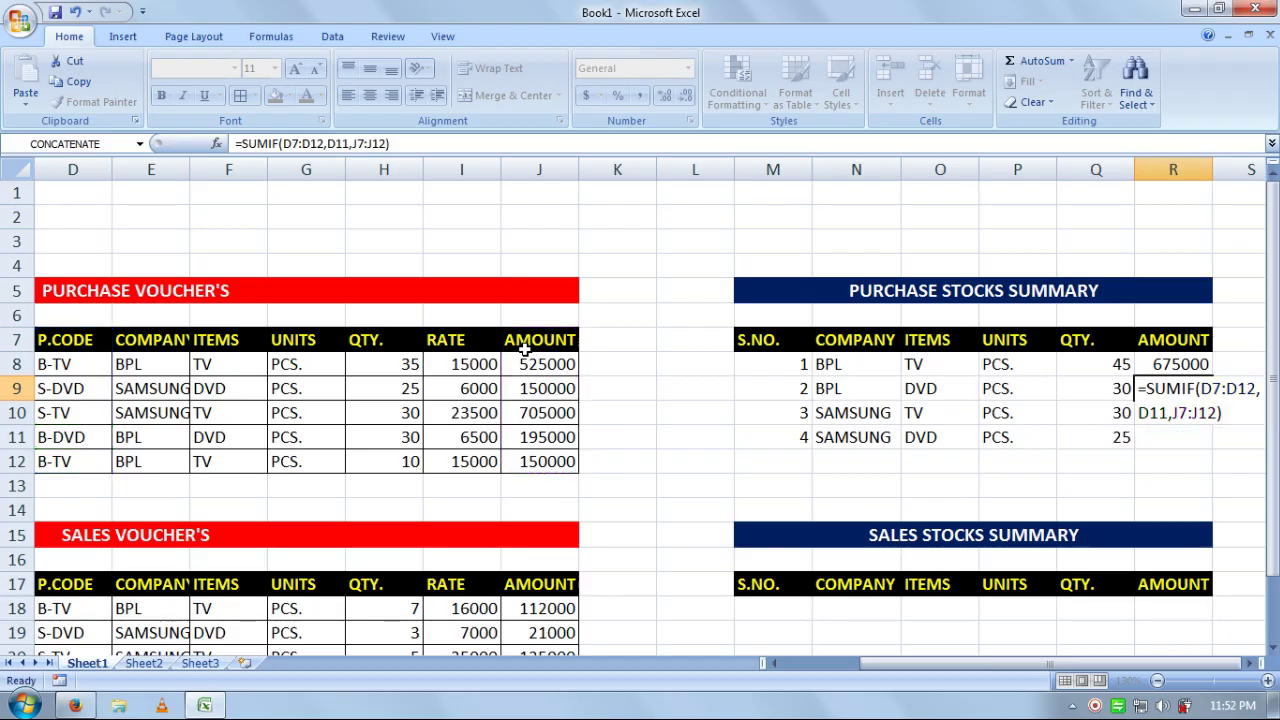
key("Return")
- Total the SAMSUNG TV purchase amount in R10 with the formula =SUMIF(D7:D12,D10,J7:J12)
type("=S")
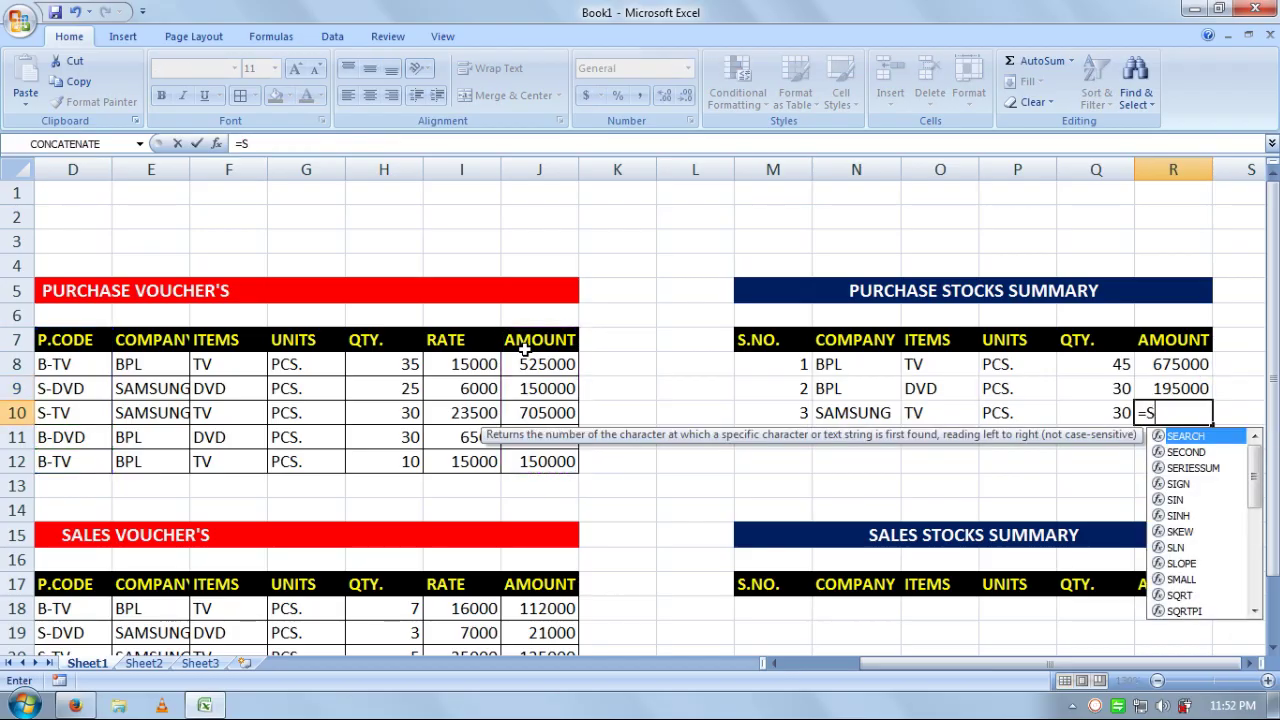
type("UMIF")
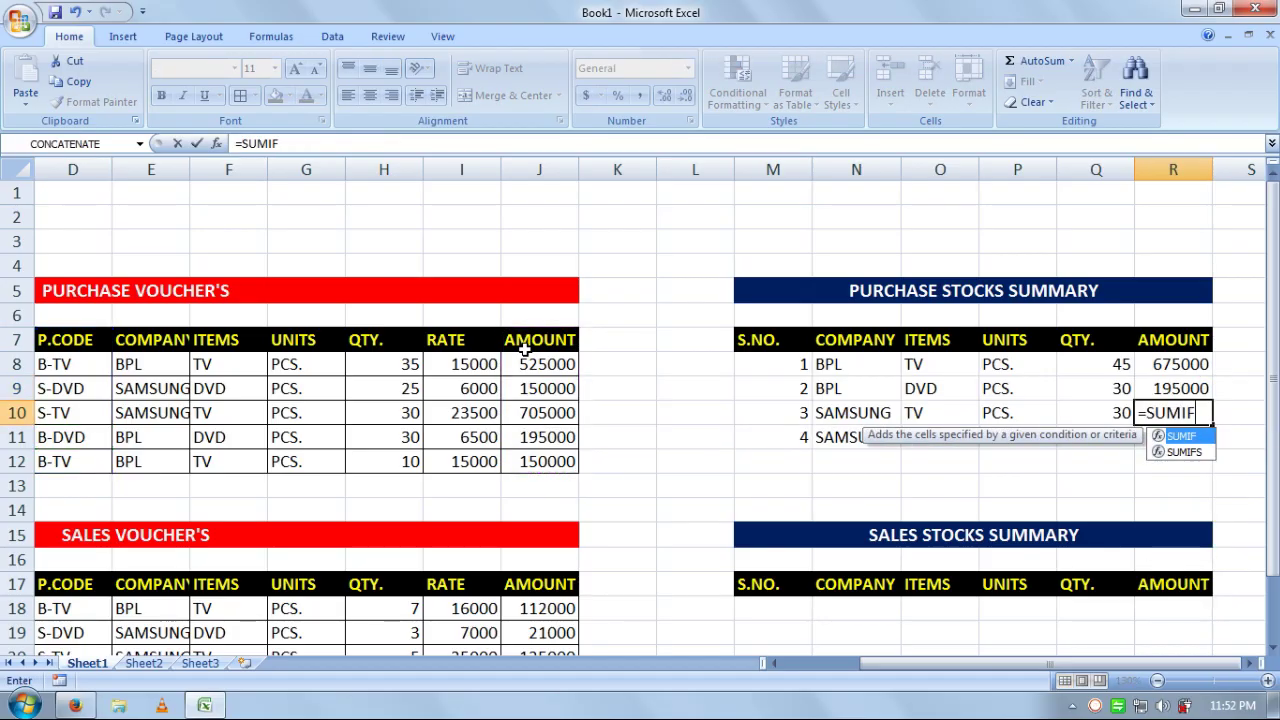
type("(")
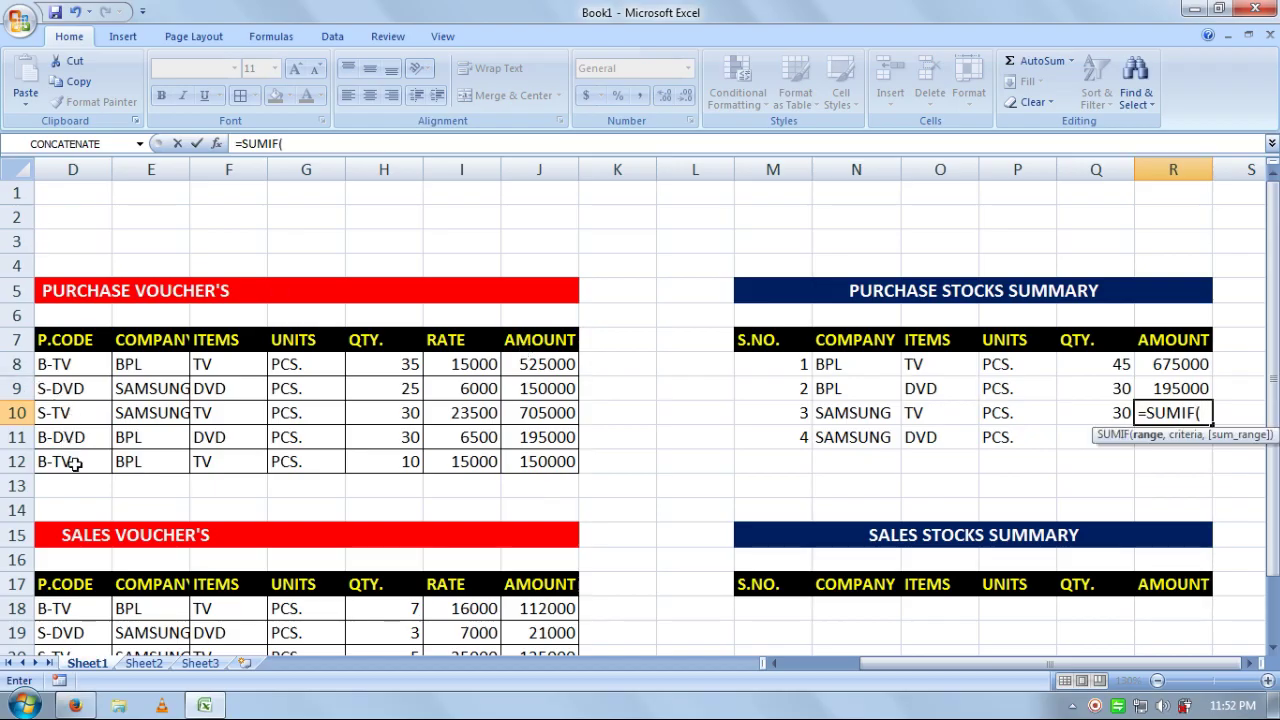
left_click_drag(78, 461, 86, 340)
type(",")
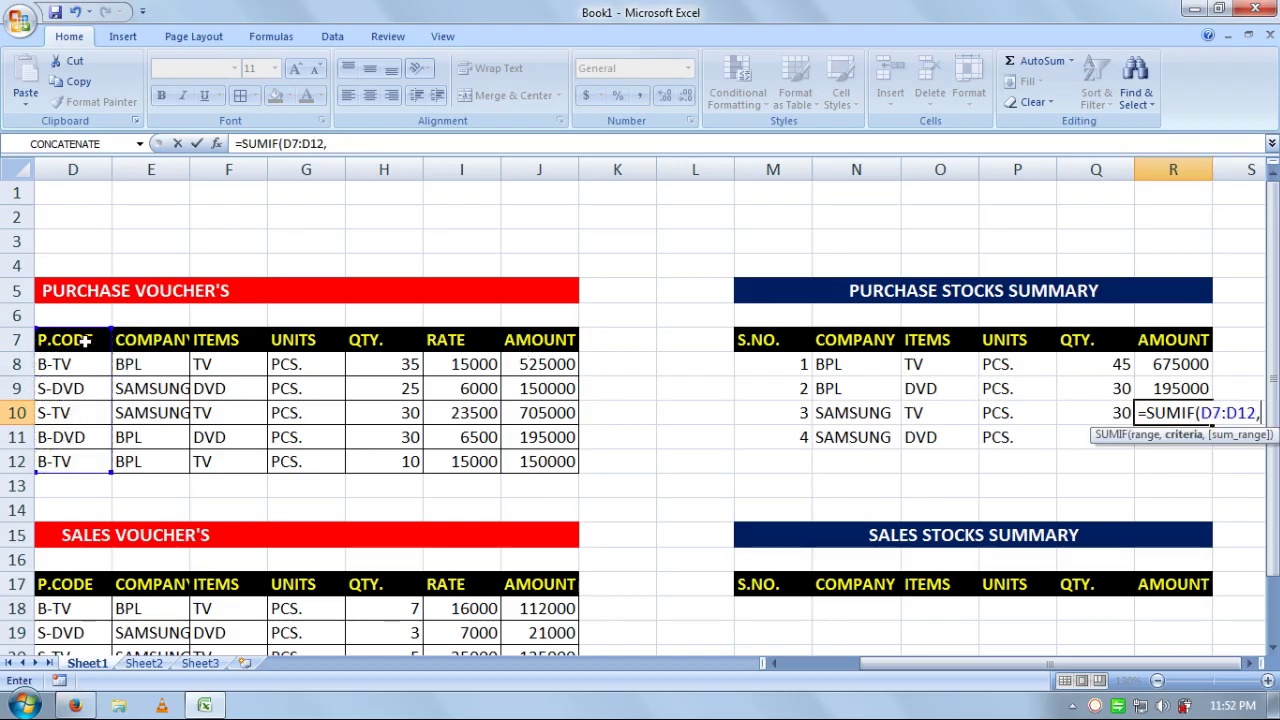
left_click(80, 422)
type(",")
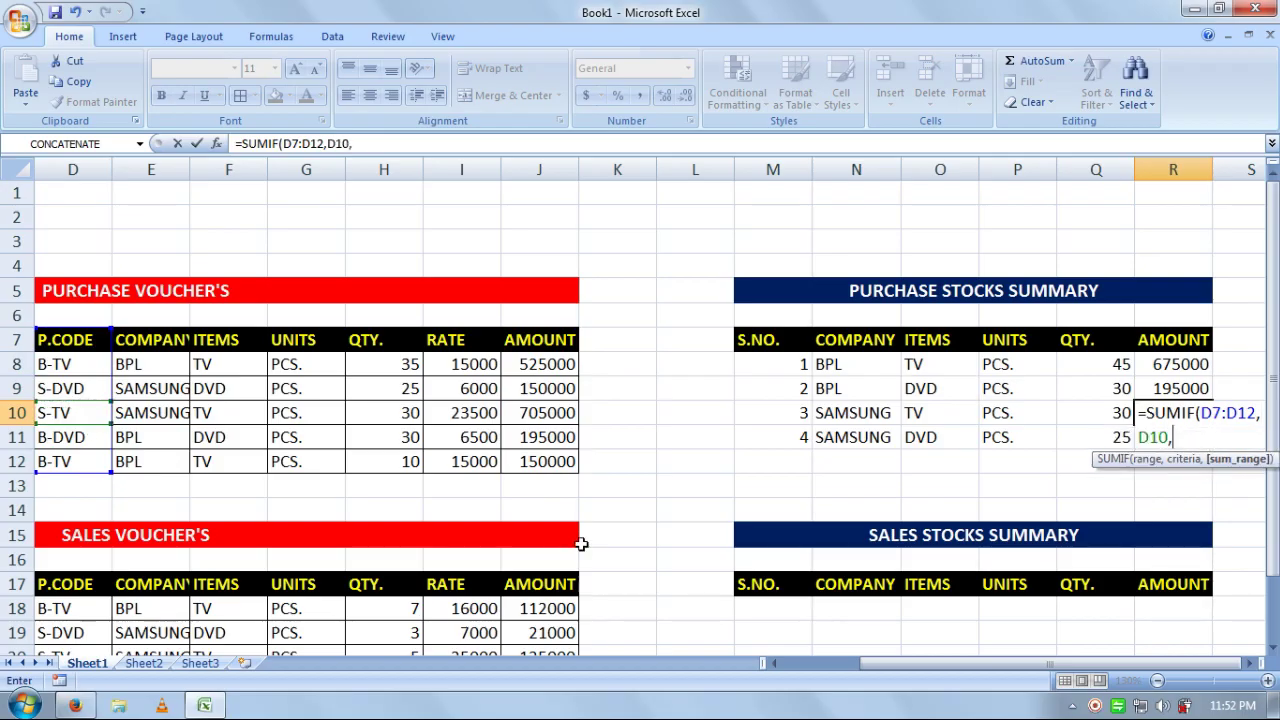
left_click_drag(556, 462, 540, 347)
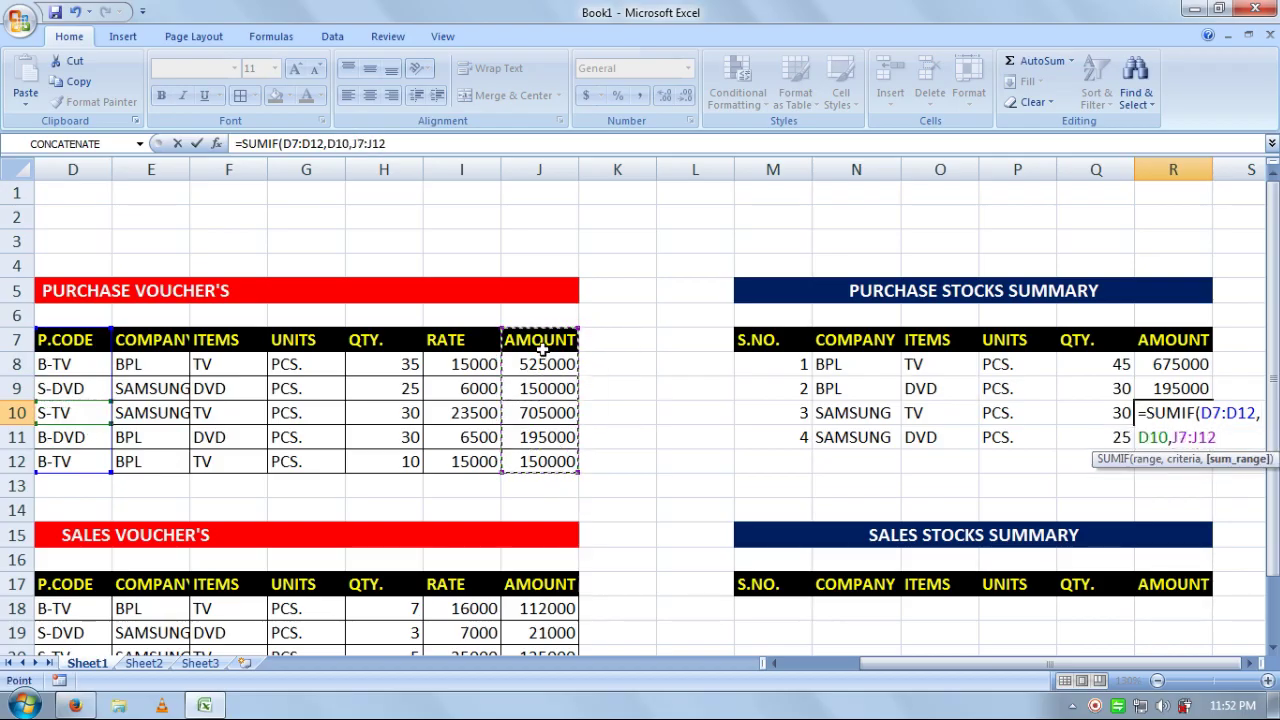
key("Return")
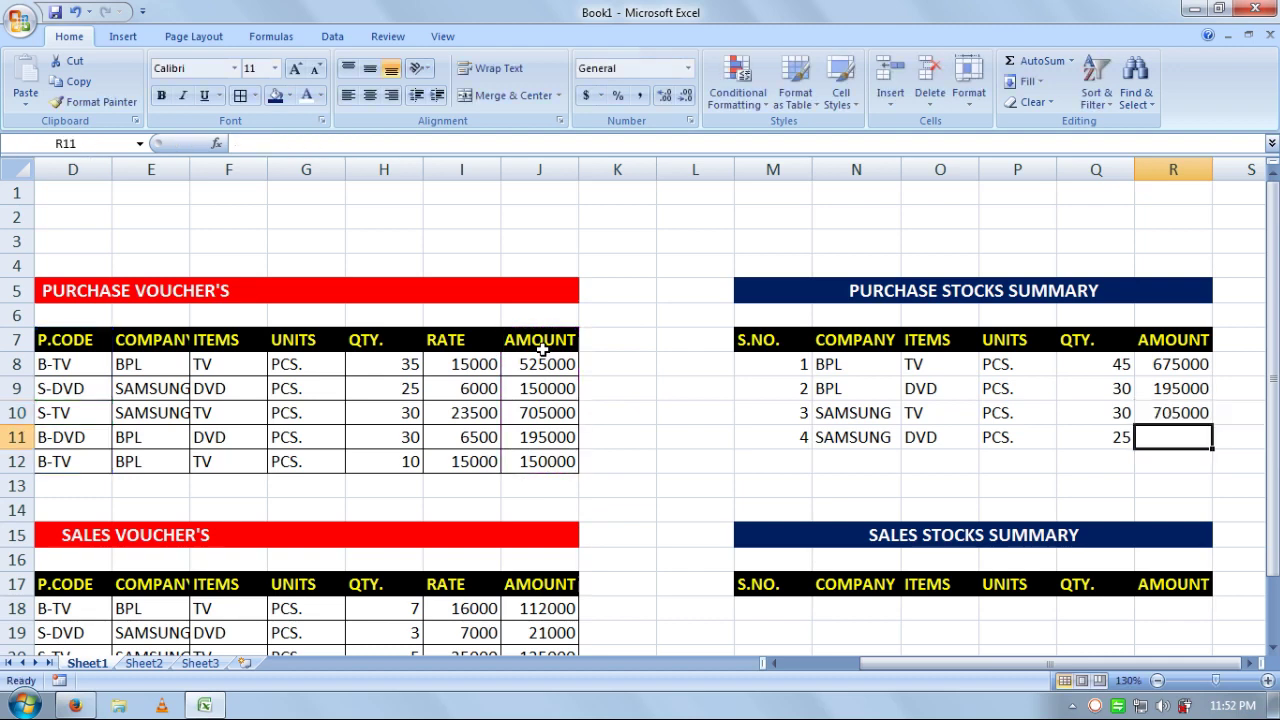
- Total the SAMSUNG DVD purchase amount in R11 with the formula =SUMIF(D7:D12,D9,J7:J12)
type("=S")
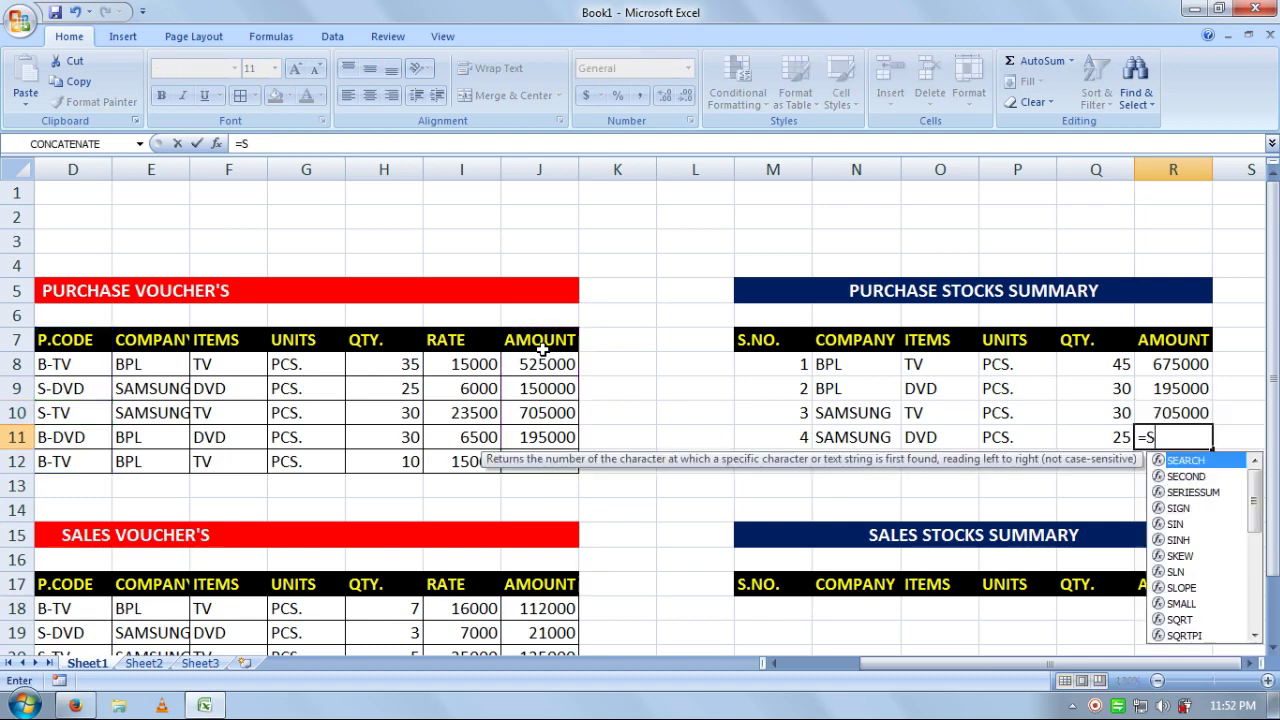
type("UMIF(")
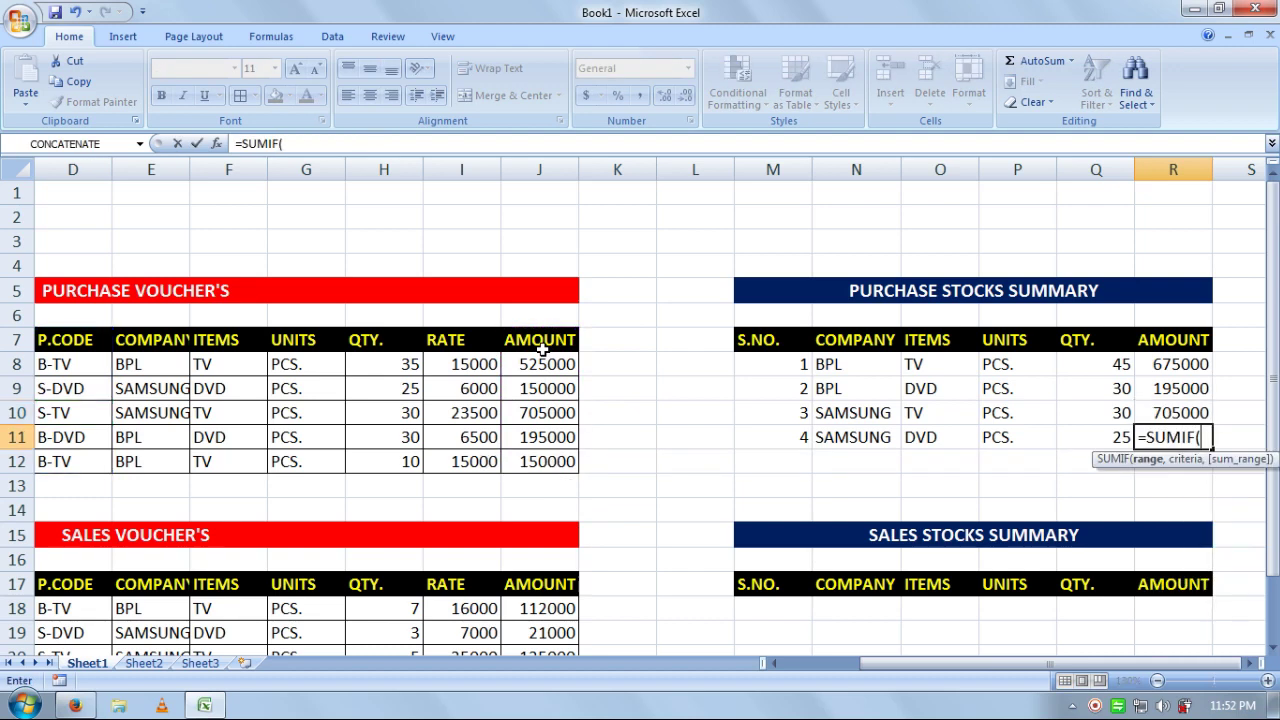
left_click_drag(88, 461, 100, 337)
type(",")
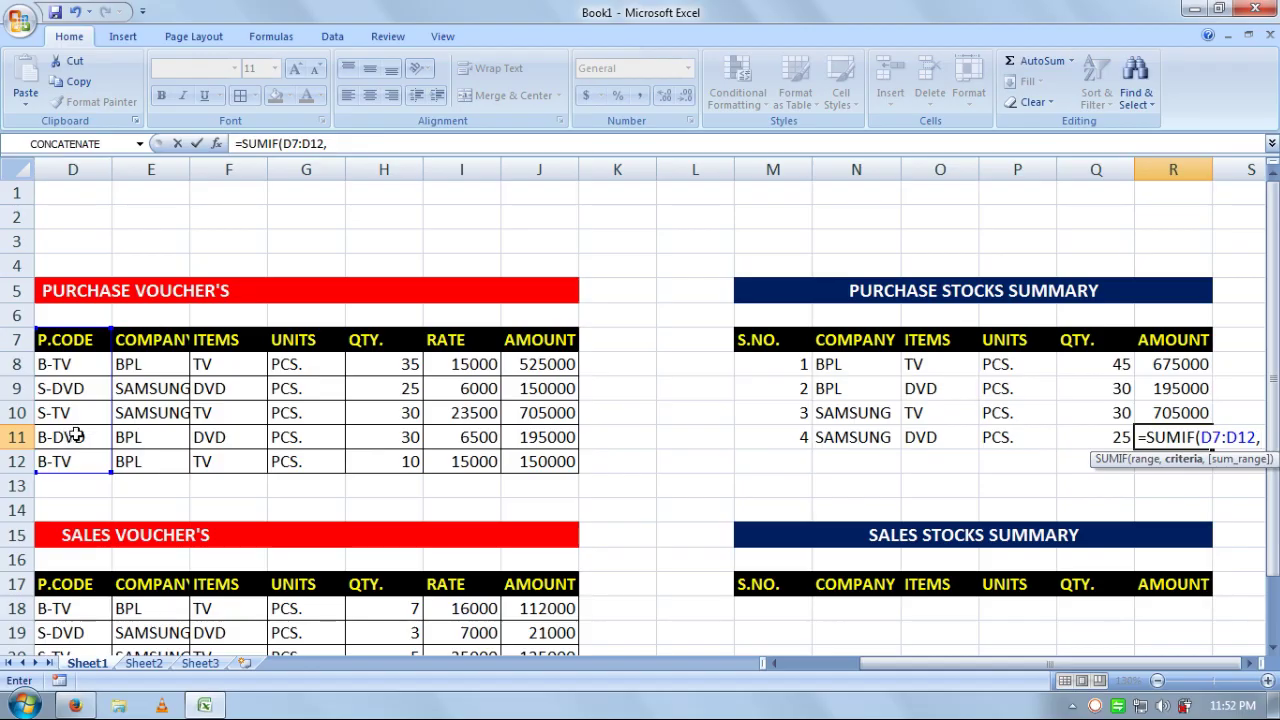
left_click(78, 397)
type(",")
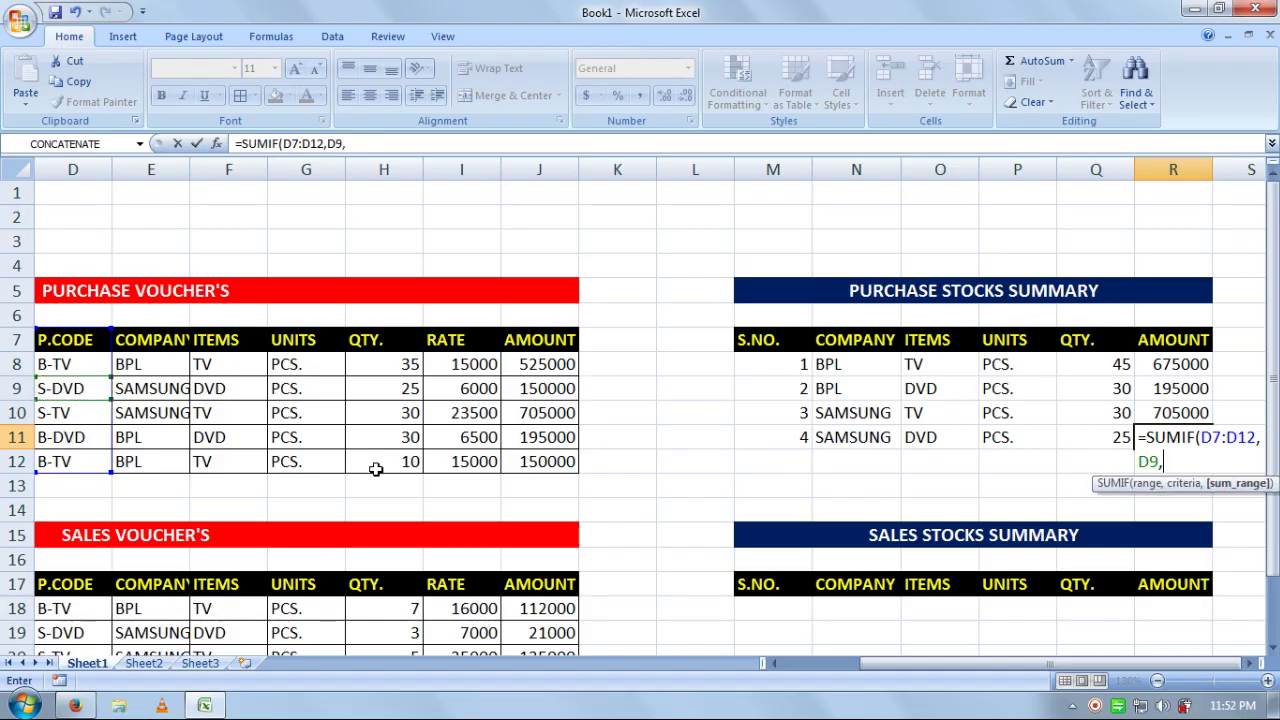
left_click_drag(540, 461, 530, 340)
type(")")
key("Return")
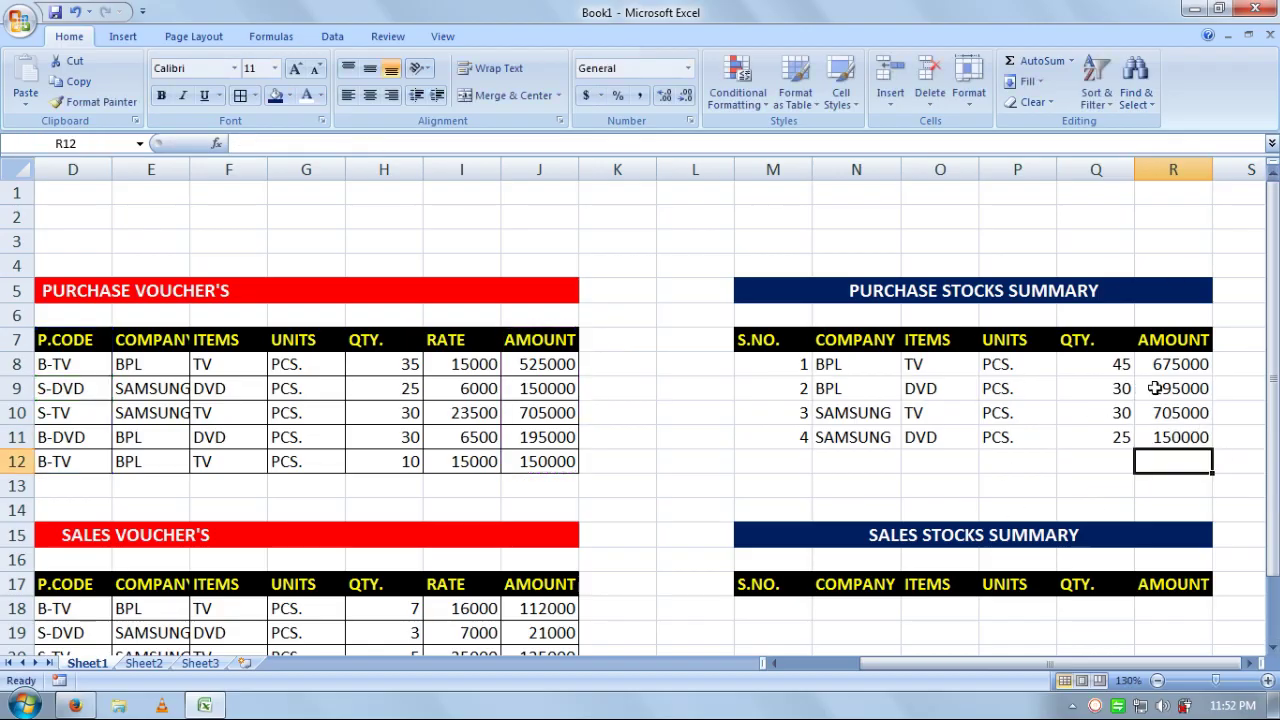
- Enter the serial numbers 1 to 4 in M18:M21 of the sales stocks summary
left_click_drag(1273, 400, 1273, 462)
left_click(794, 548)
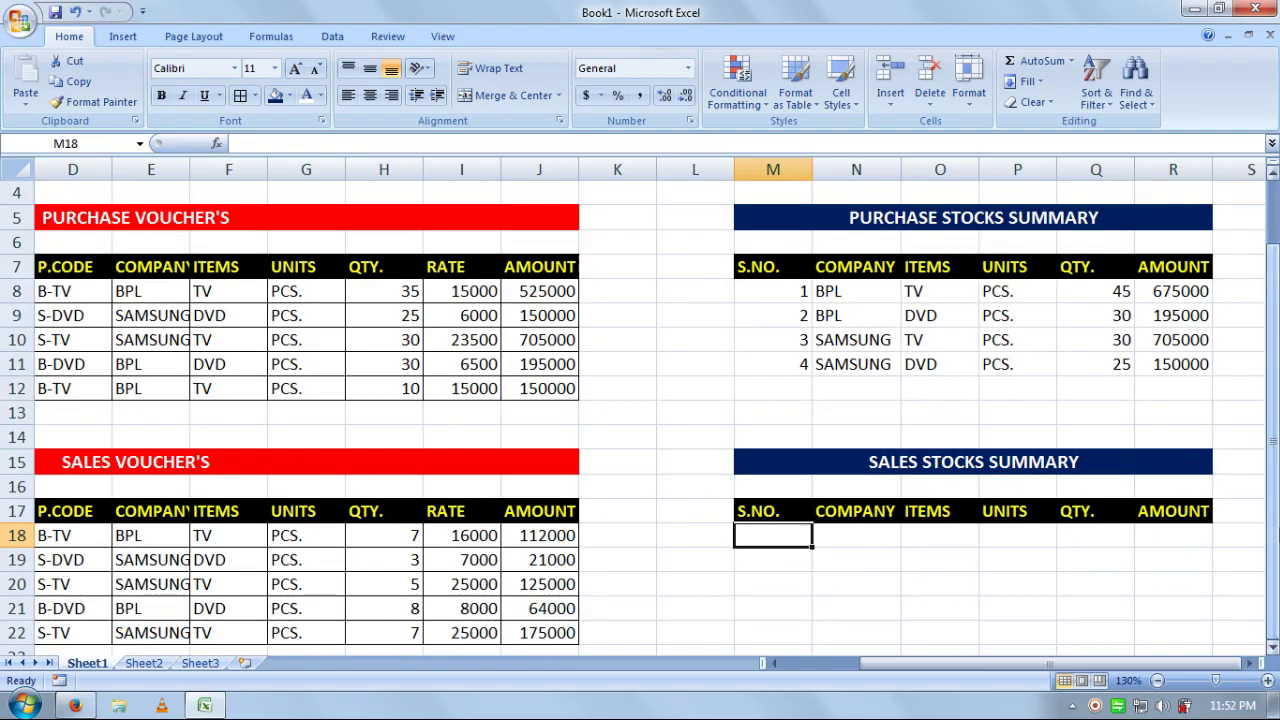
key("XF86AudioMute")
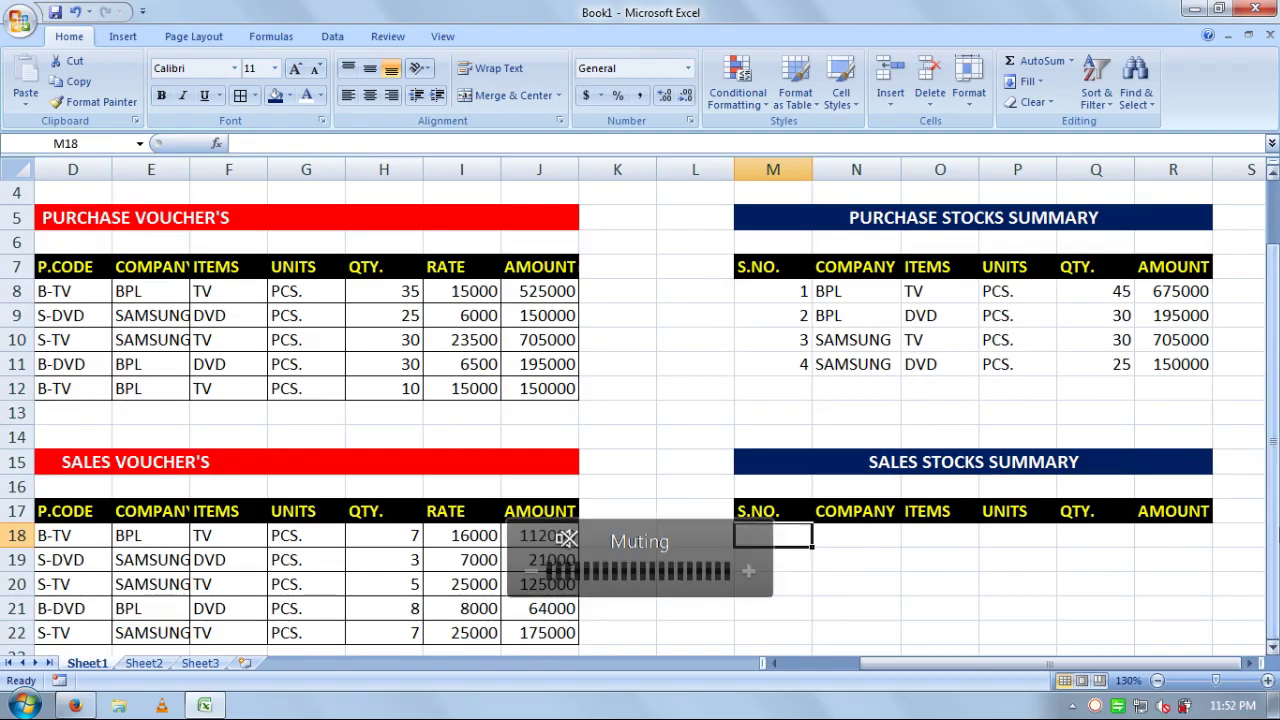
double_click(771, 546)
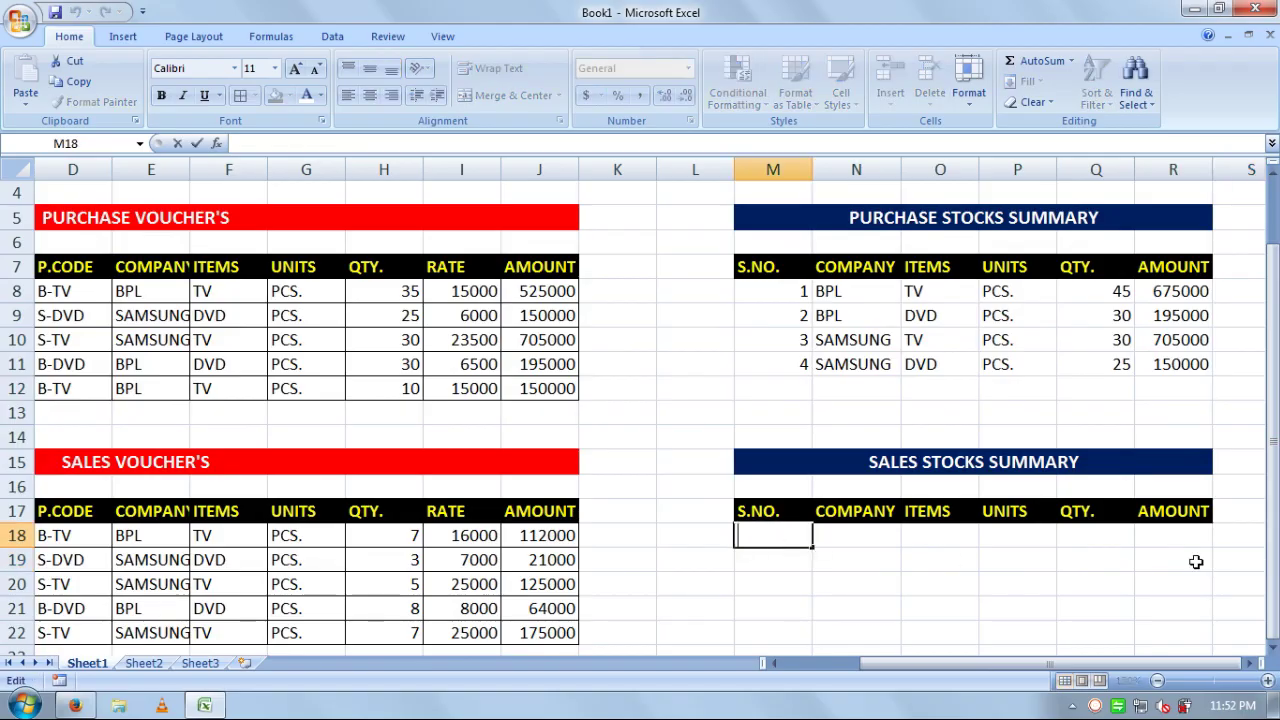
type("1")
key("Return")
type("2")
key("Return")
type("3")
key("Return")
type("4")
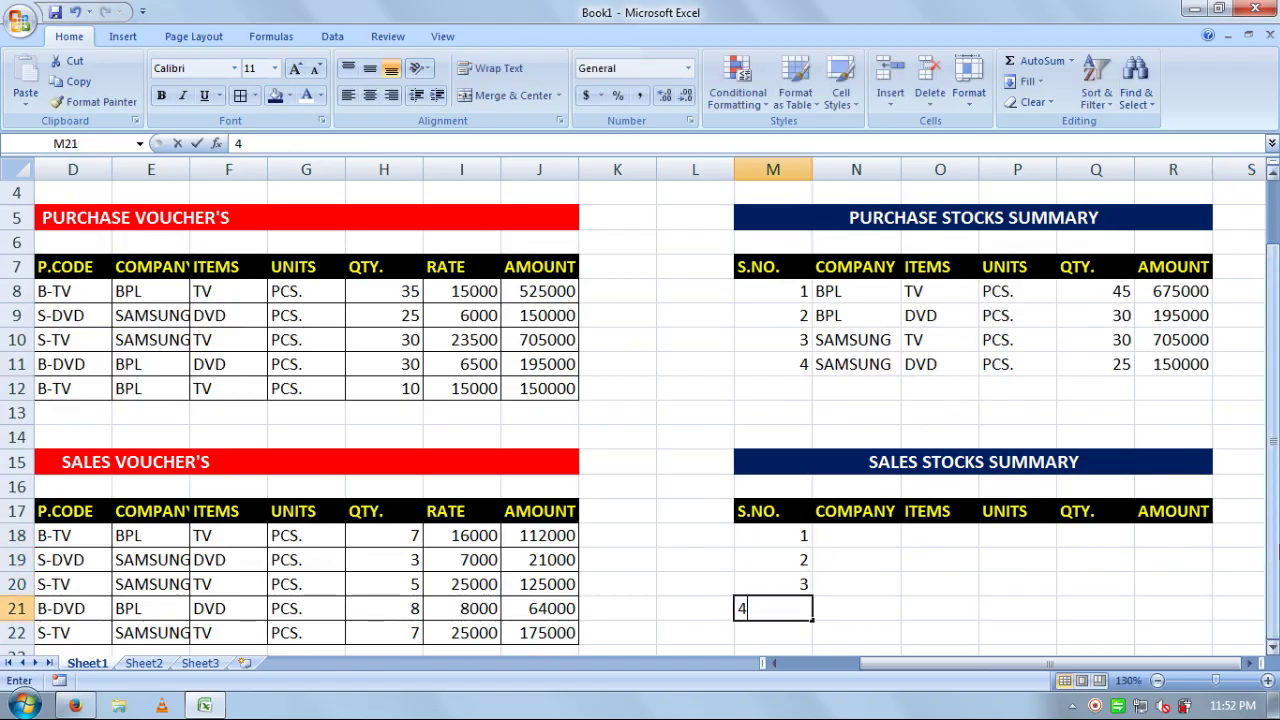
key("Return")
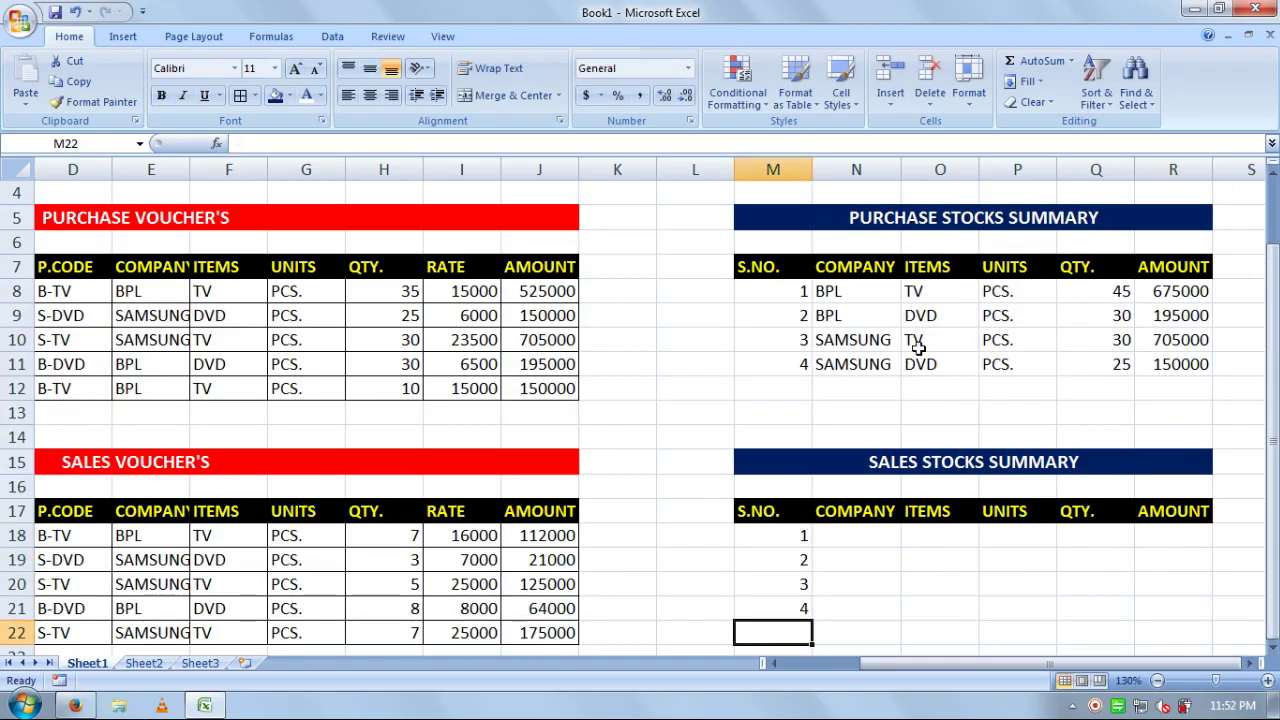
- Copy the company, item and unit entries in N8:P11 of the purchase summary into the sales summary starting at N18
left_click_drag(880, 291, 986, 363)
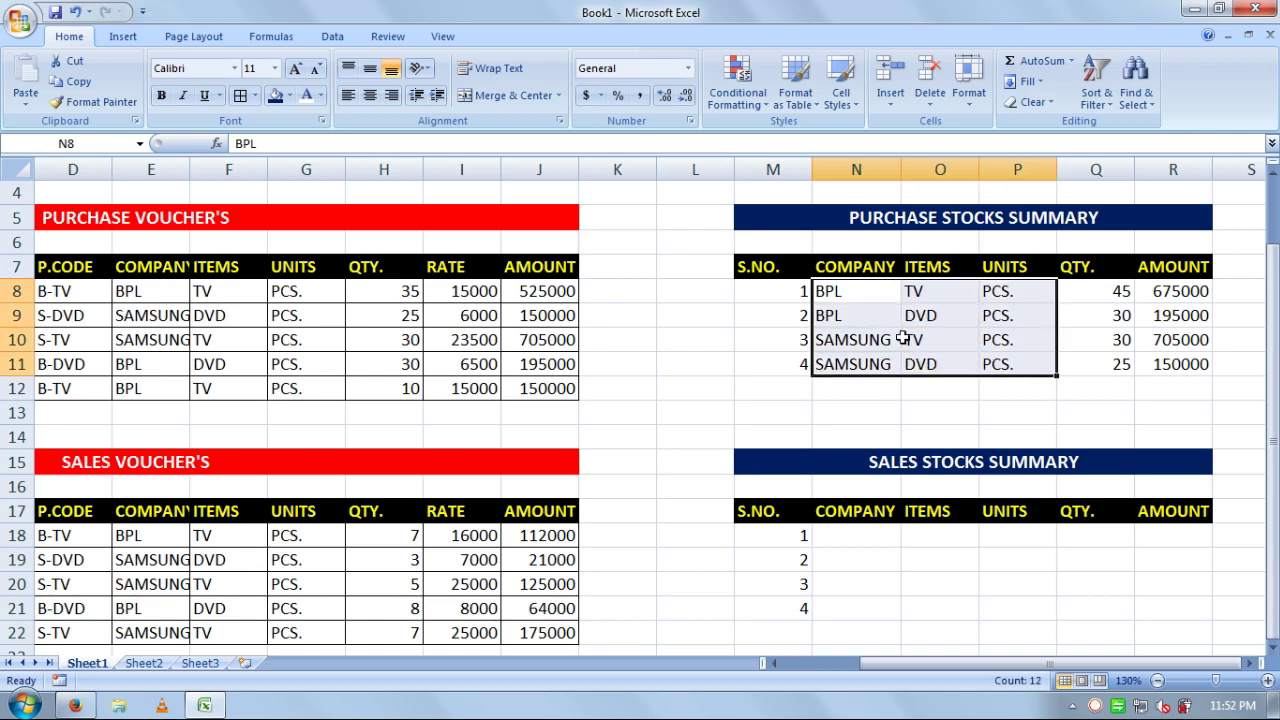
left_click(72, 81)
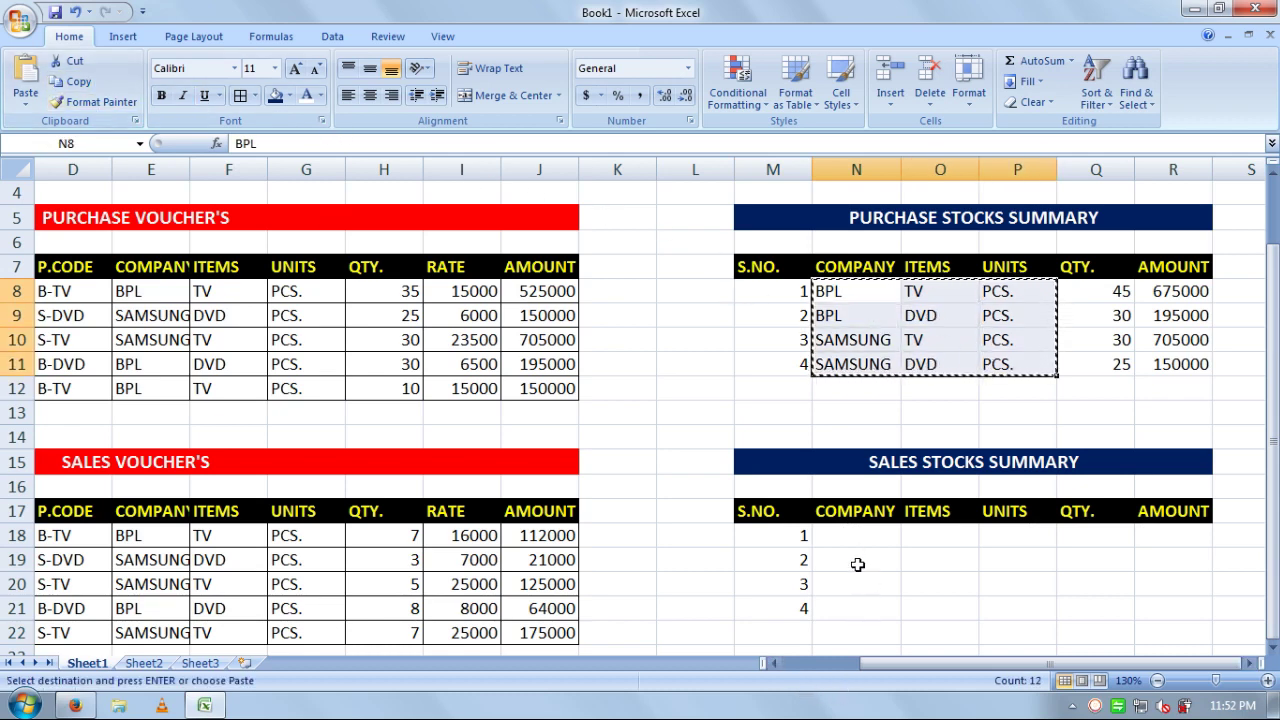
left_click(826, 532)
left_click(30, 78)
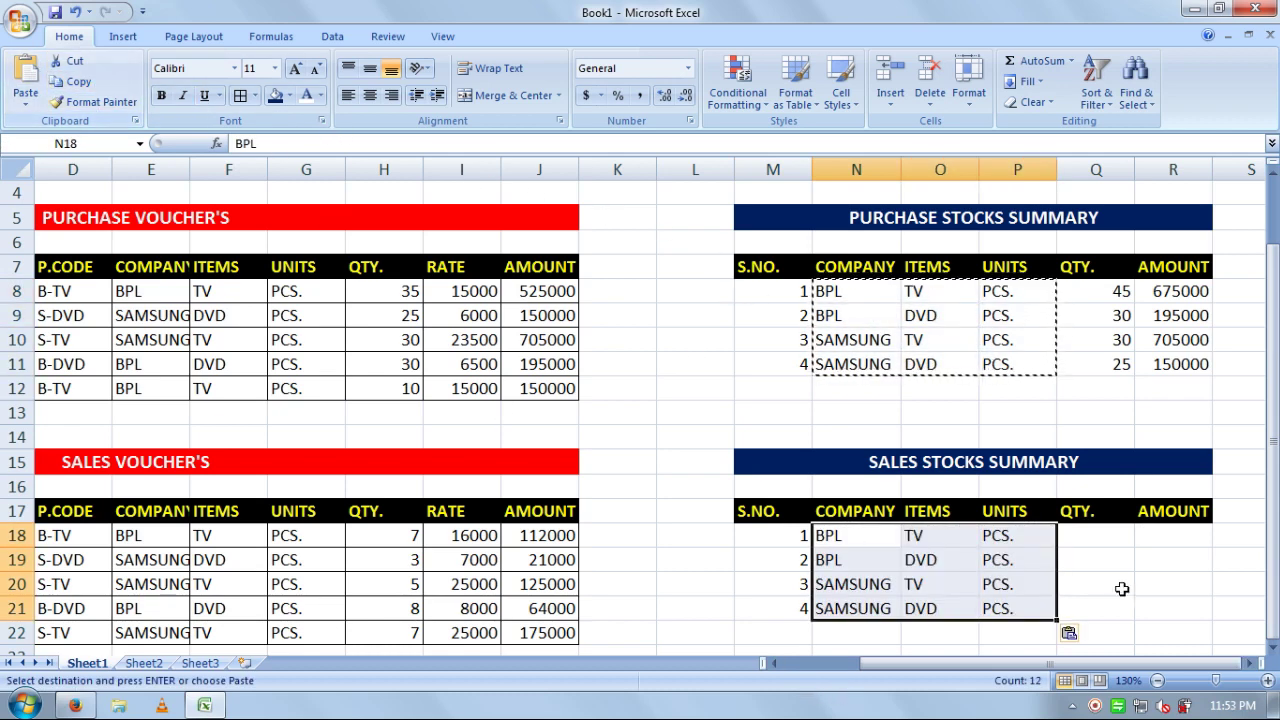
- Total the BPL TV sales quantity in Q18 with the formula =SUMIF(D17:D22,D18,H17:H22)
left_click(1107, 539)
type("=SUMIF")
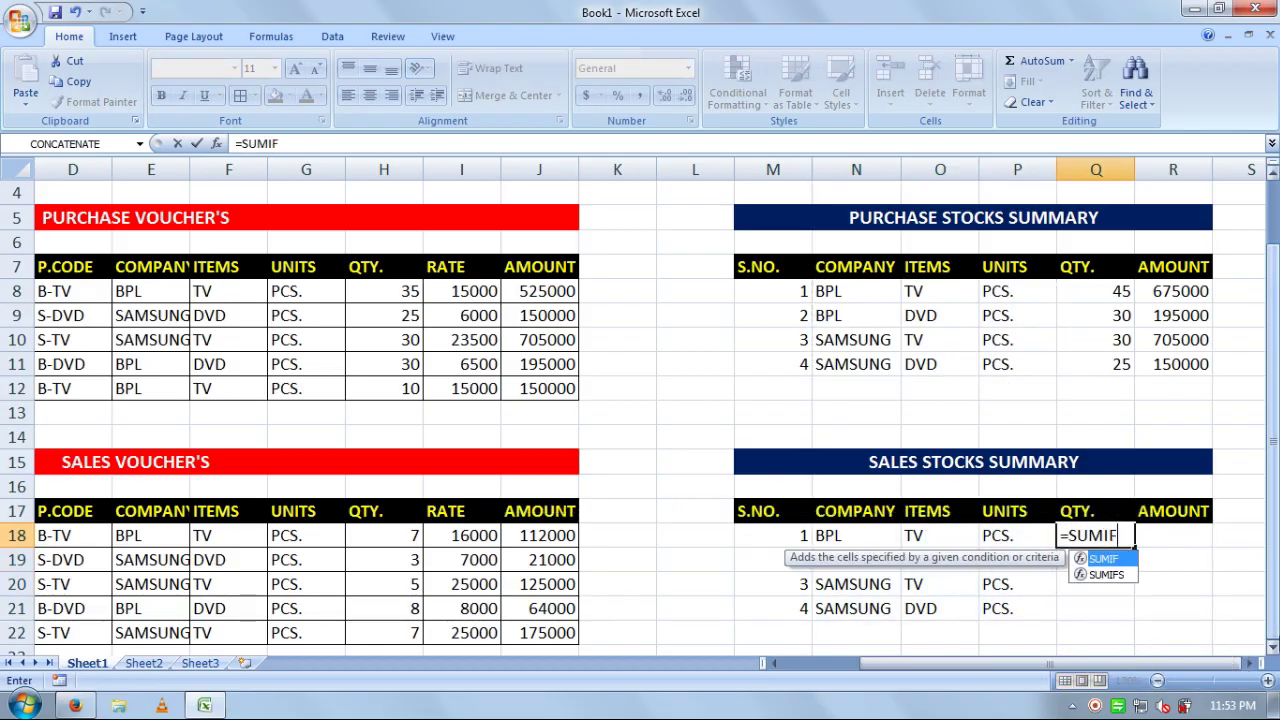
type("(")
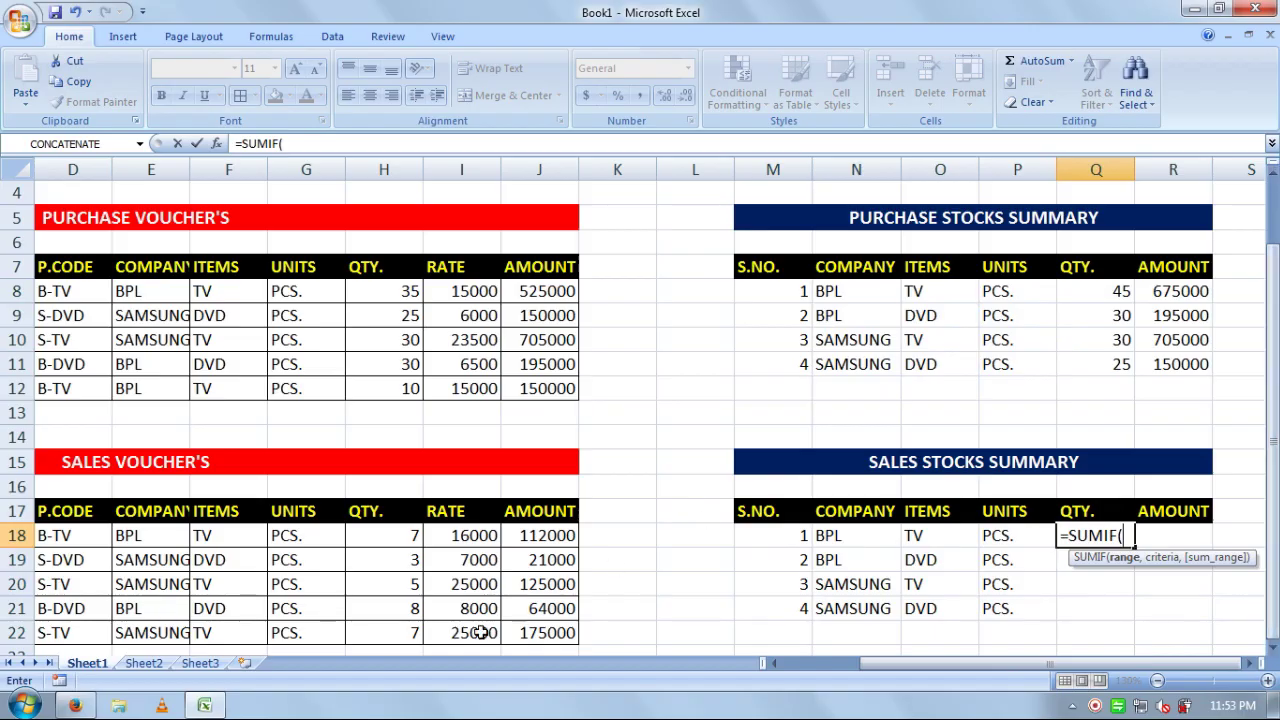
left_click_drag(87, 632, 92, 512)
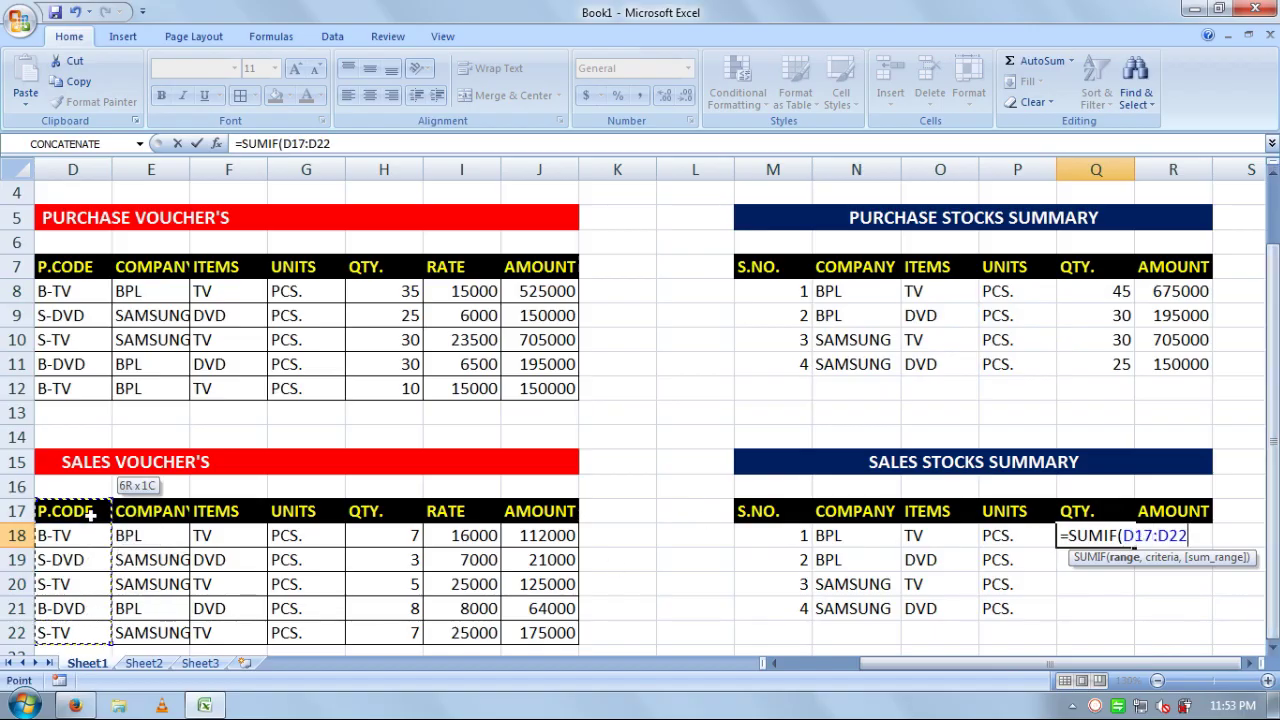
type(",")
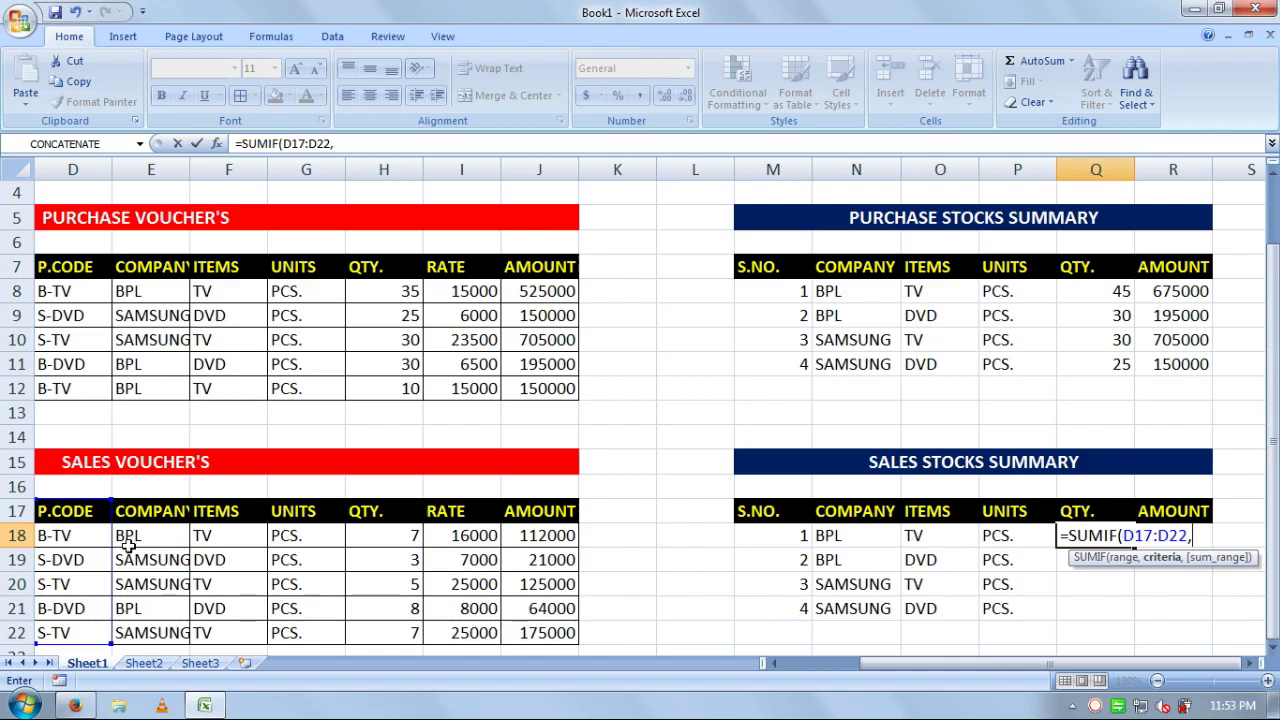
left_click(91, 536)
type(",")
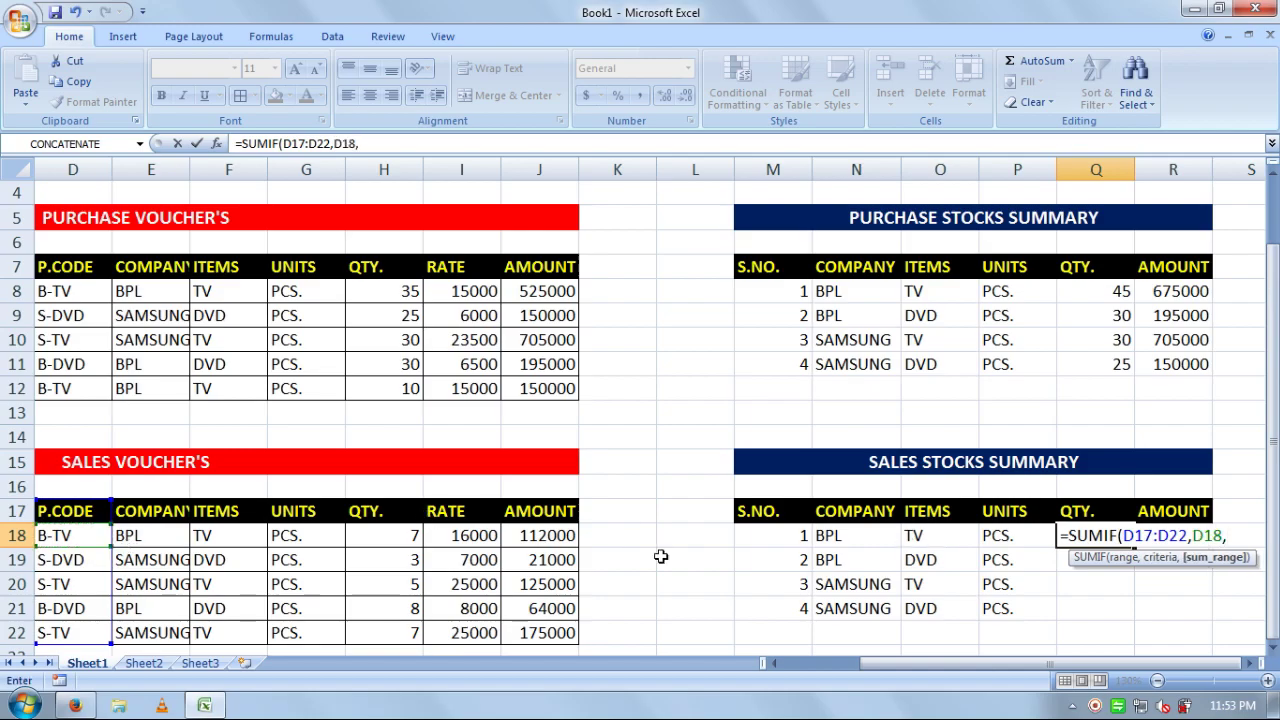
left_click_drag(414, 634, 405, 517)
type(")")
key("Return")
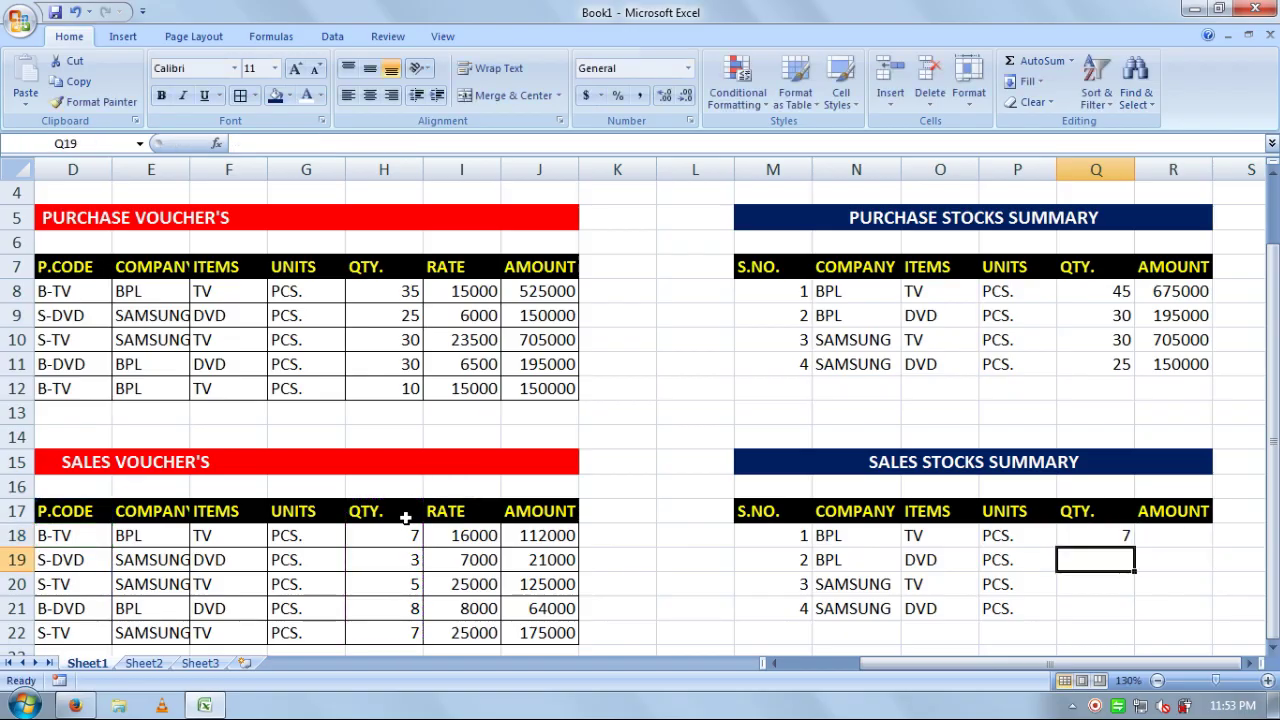
- Review the BPL TV purchase quantity formula in Q8 and return to the sales summary's quantity column
key("Up")
key("Up")
key("Up")
key("Up")
key("Up")
key("Up")
key("Up")
key("Up")
key("Up")
key("Up")
key("Up")
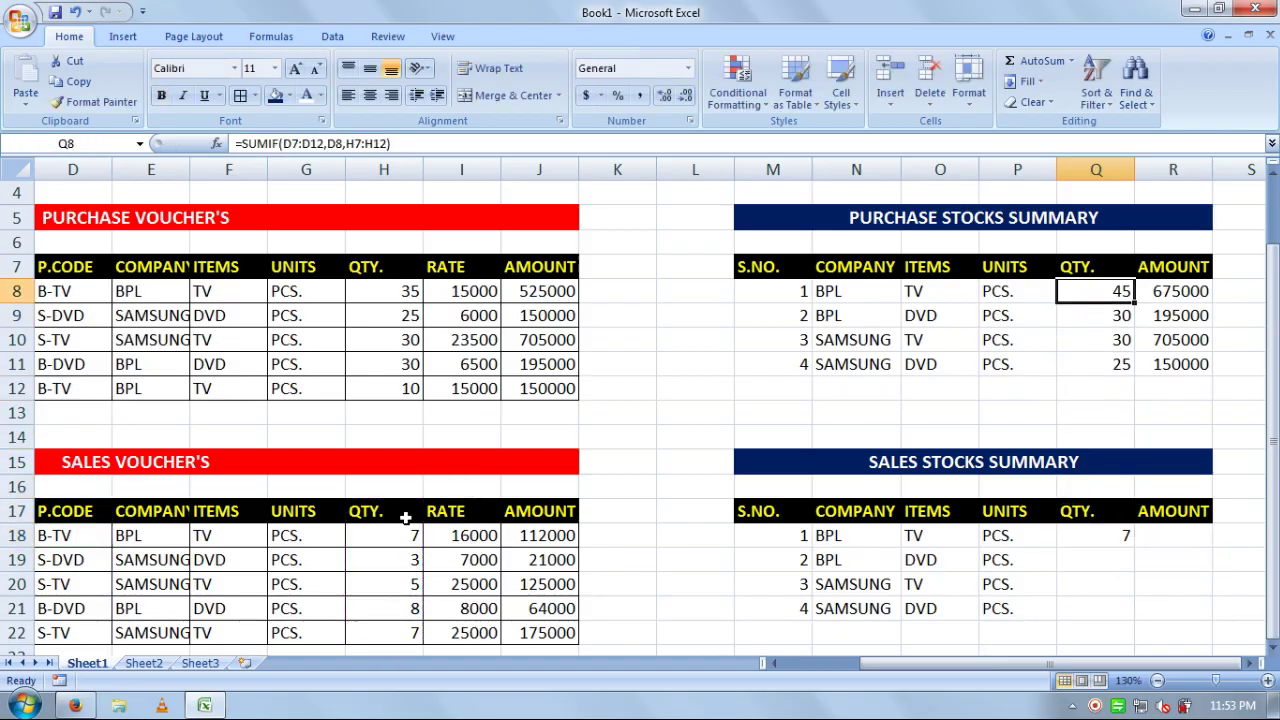
key("Down")
key("Down")
key("Down")
key("Down")
key("Down")
key("Down")
key("Down")
key("Down")
key("Down")
key("Down")
key("Down")
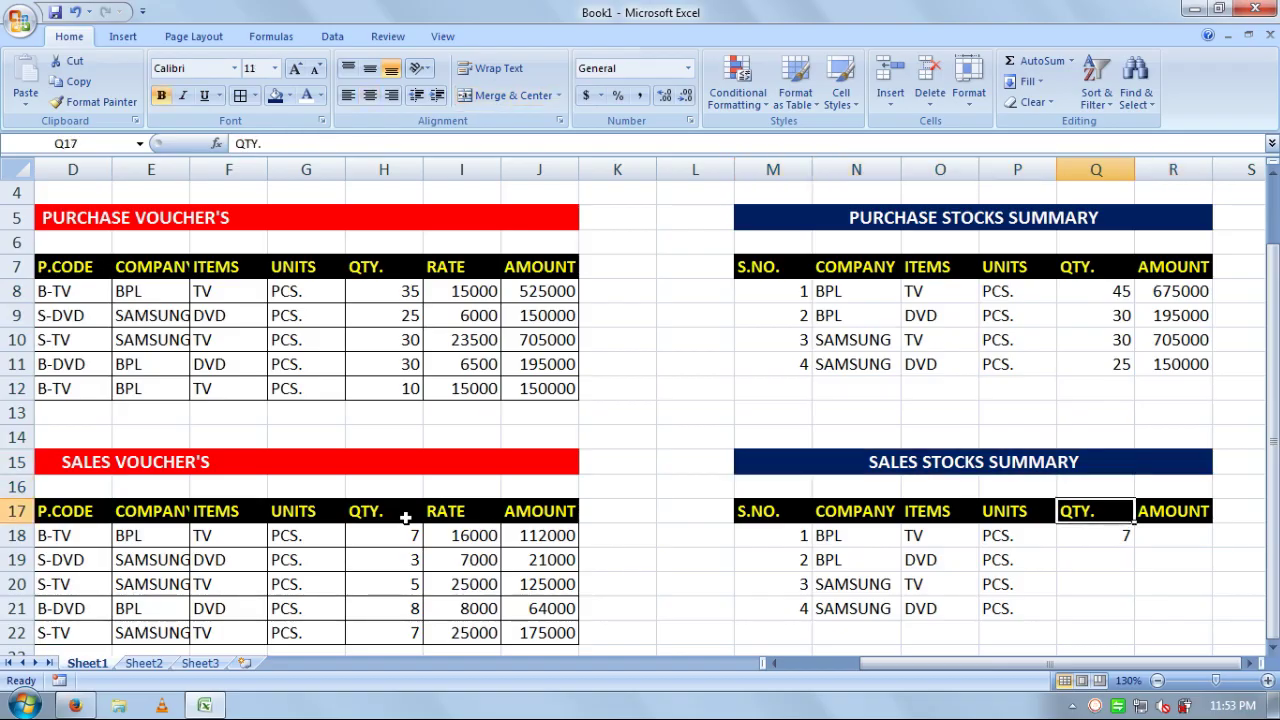
- Total the BPL DVD sales quantity in Q19 with the formula =SUMIF(D17:D22,D21,H17:H22)
type("=")
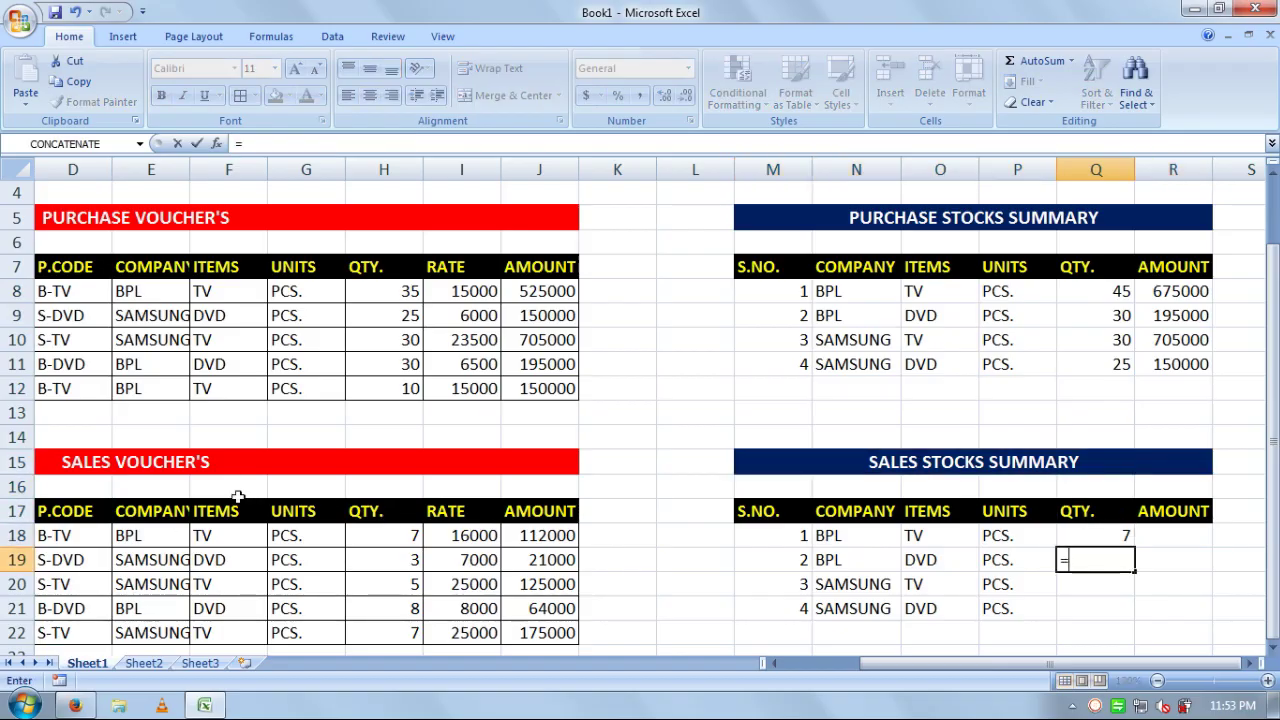
type("SU")
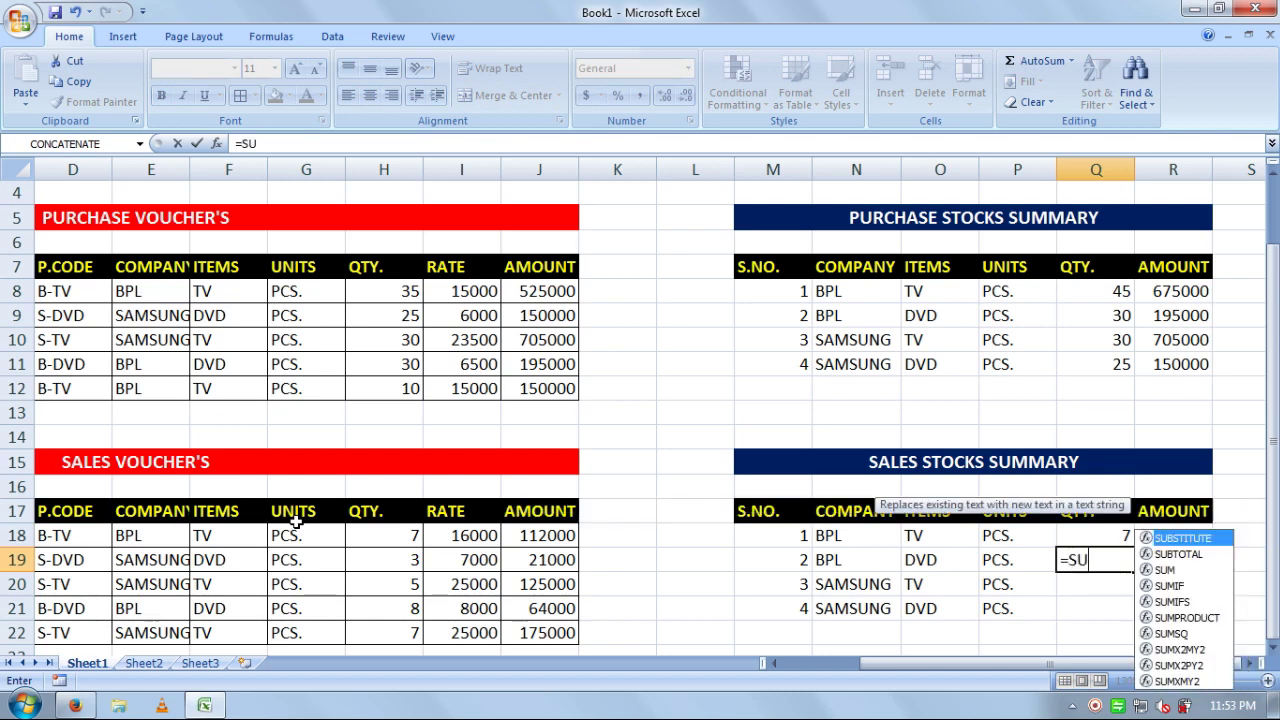
type("MIF(")
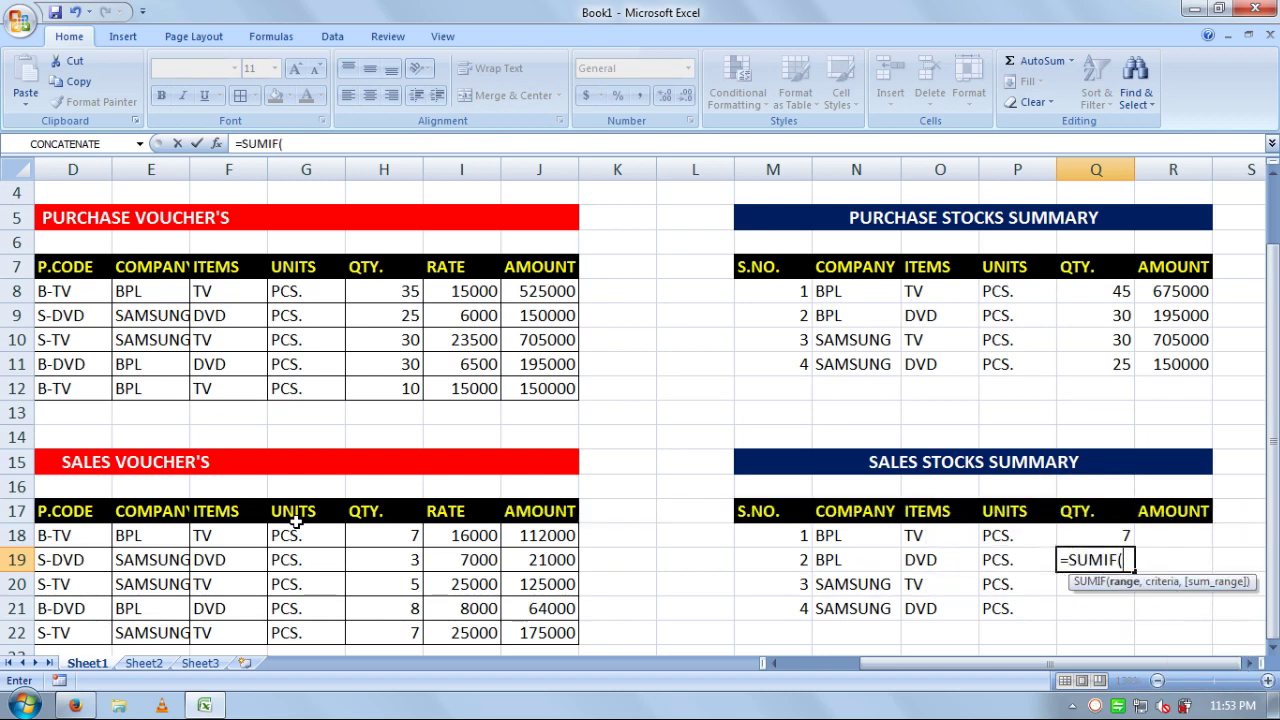
left_click_drag(82, 632, 88, 514)
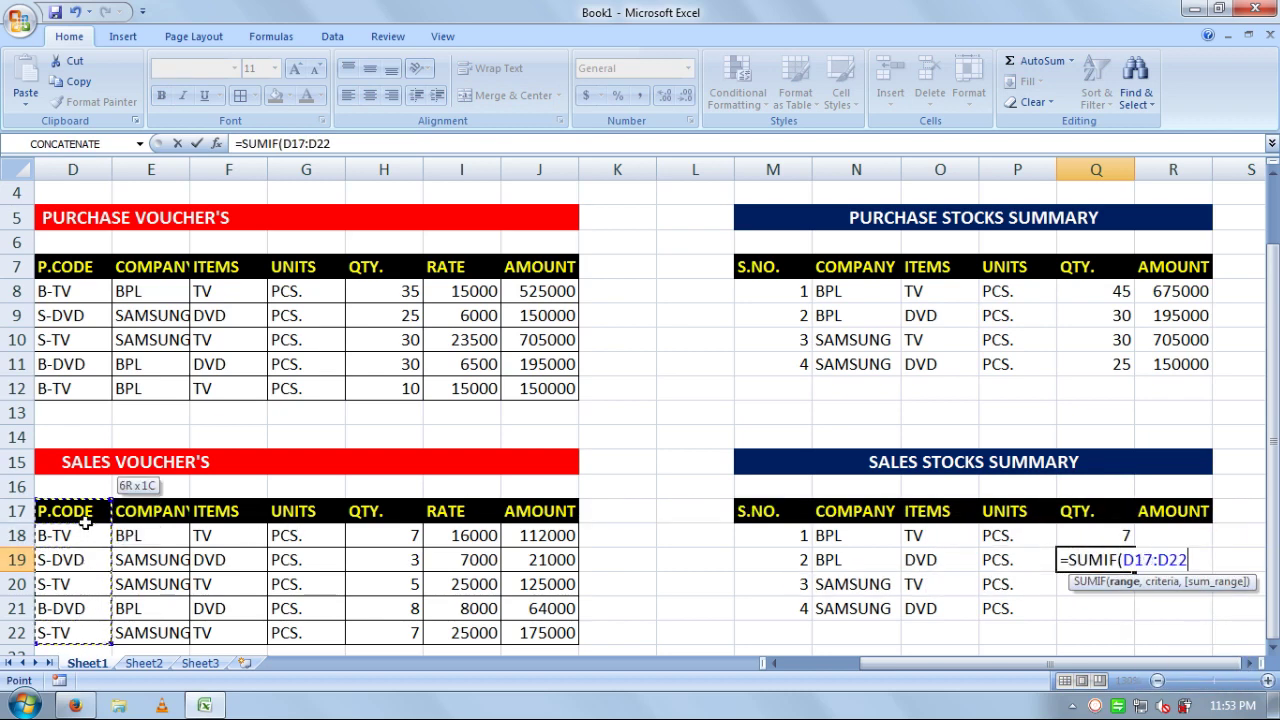
type(",")
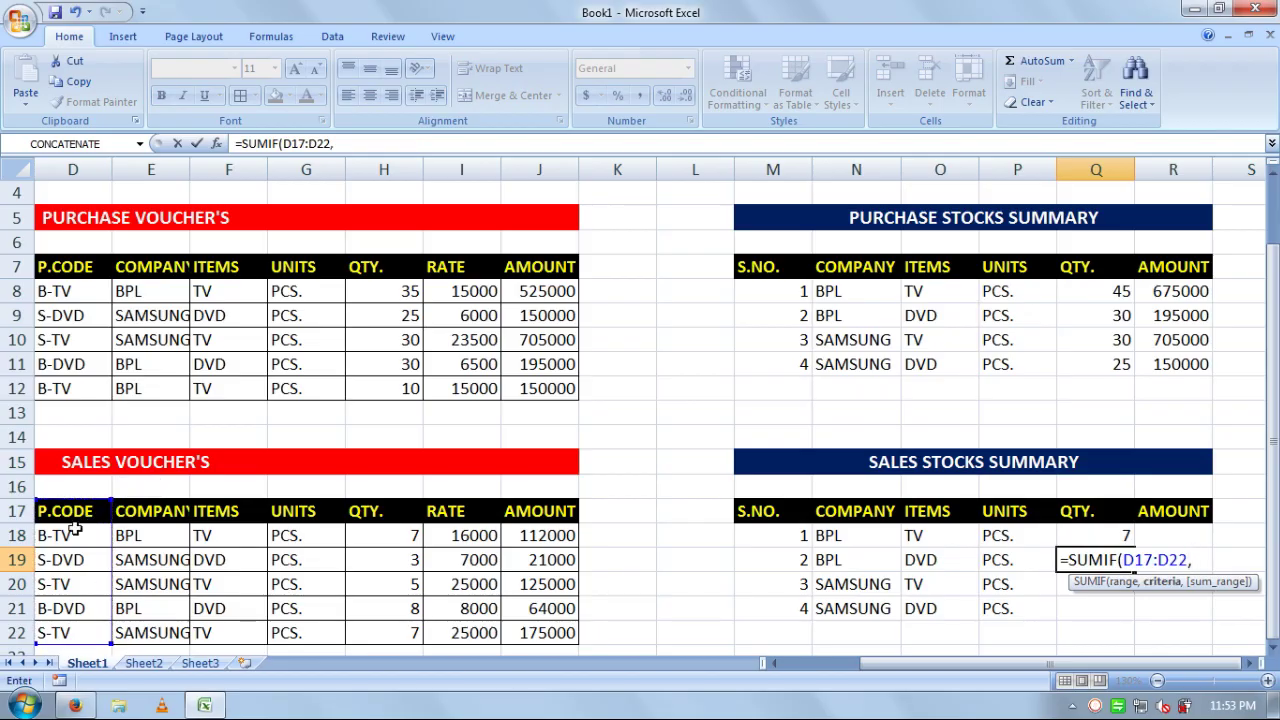
left_click(82, 612)
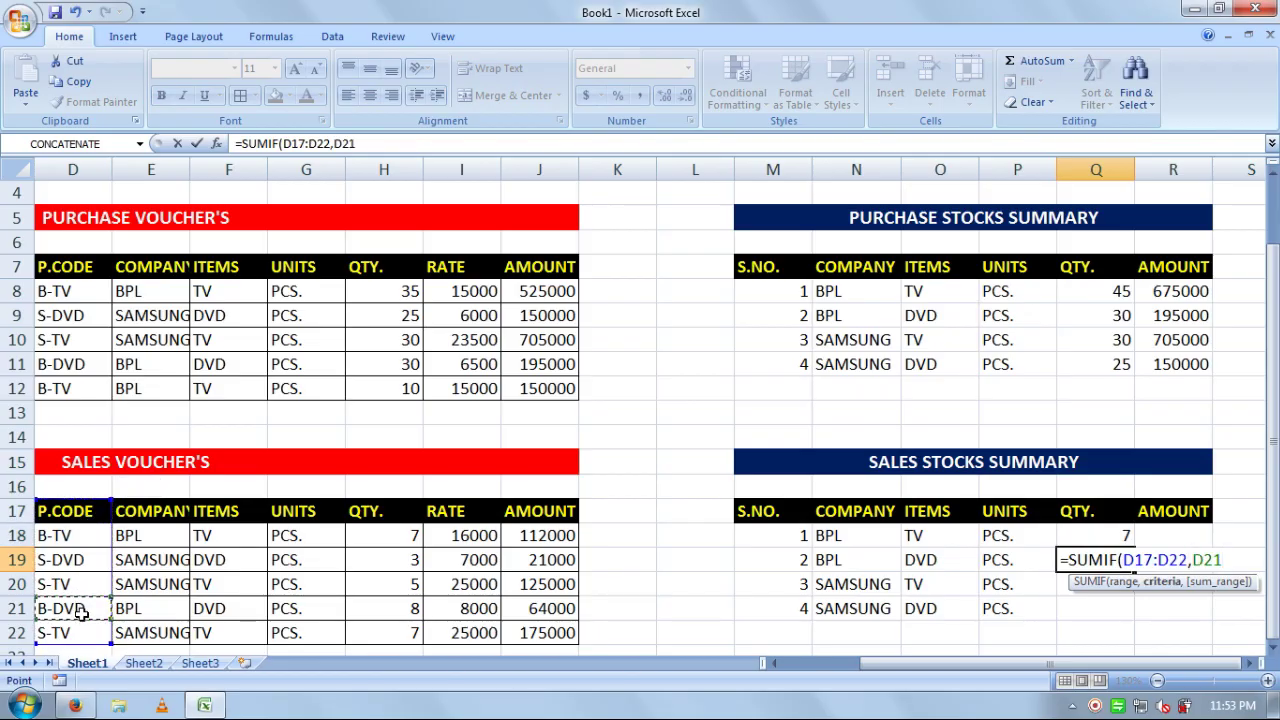
type(",")
left_click_drag(408, 632, 401, 518)
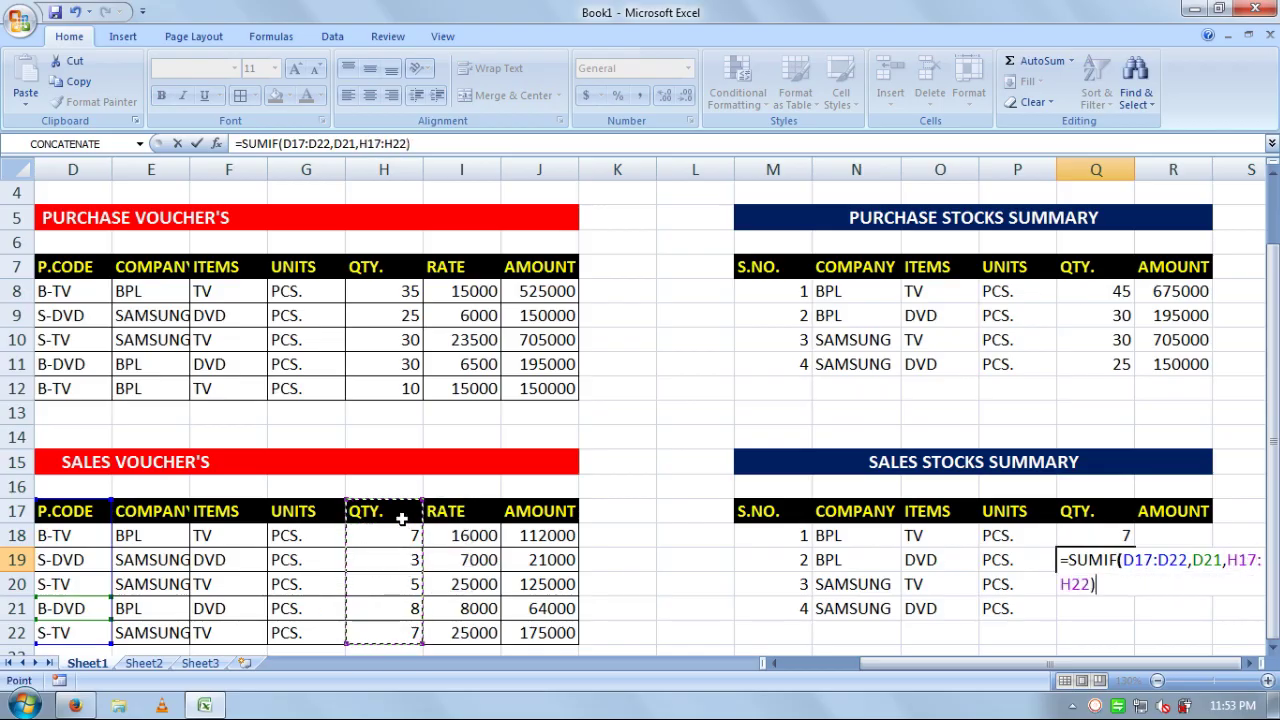
type(")")
key("Return")
- Total the SAMSUNG TV sales quantity in Q20 with the formula =SUMIF(D17:D22,D20,H17:H22)
type("=")
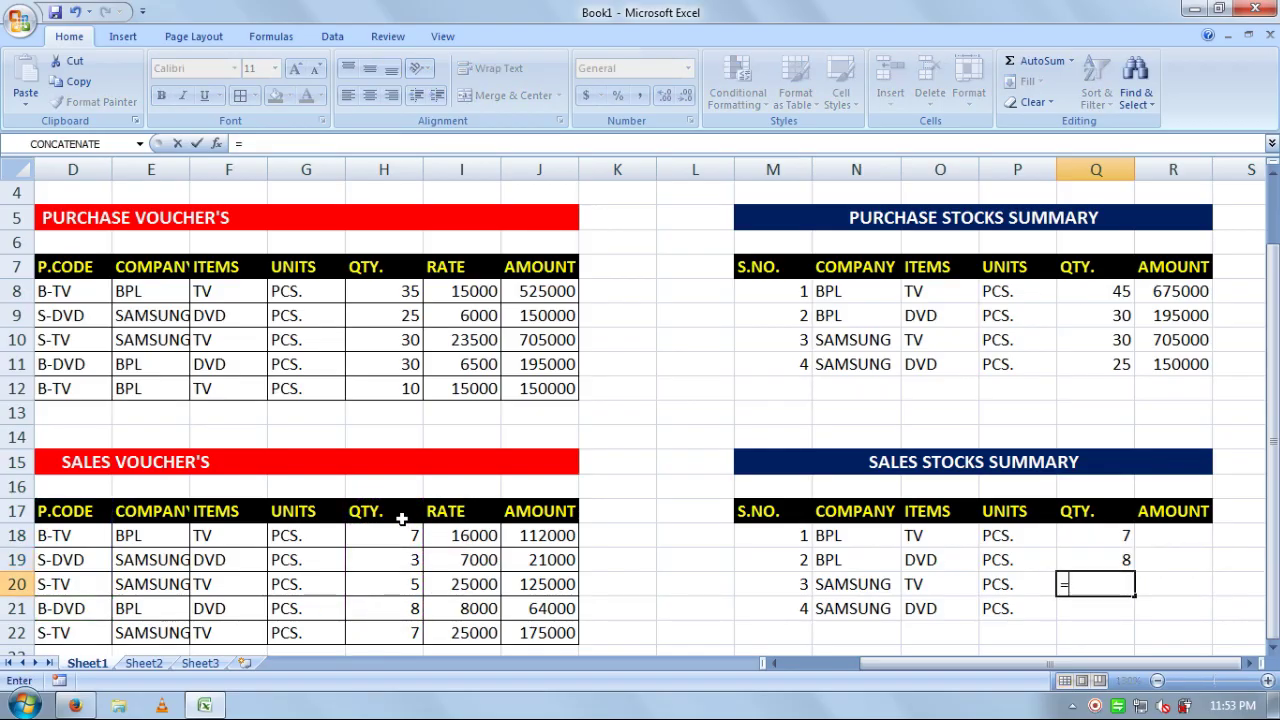
type("SUMIF(")
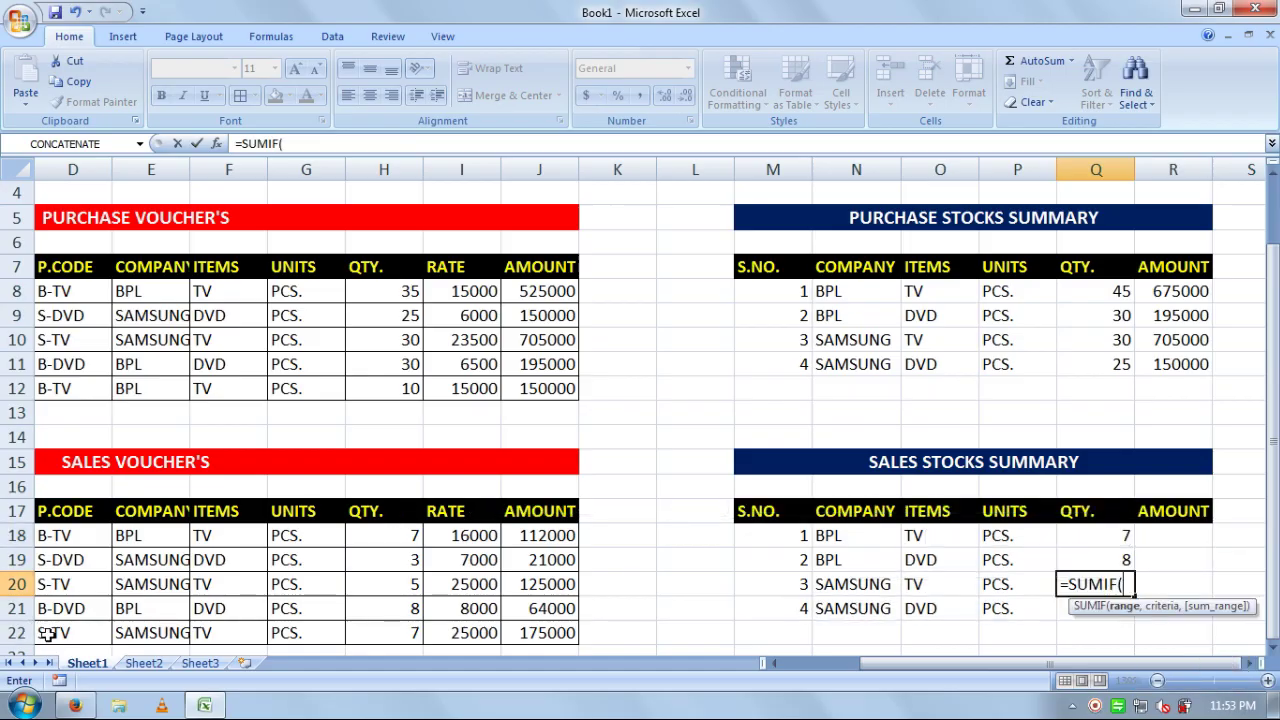
left_click_drag(48, 634, 71, 514)
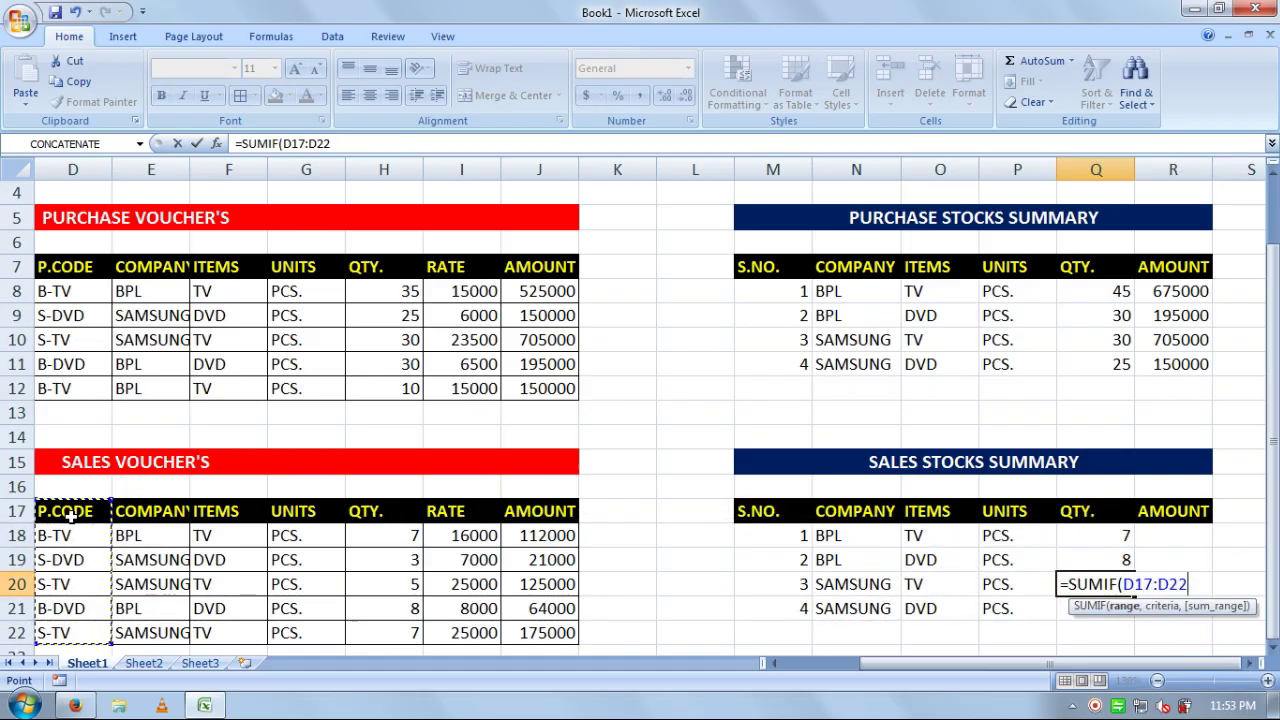
type(",")
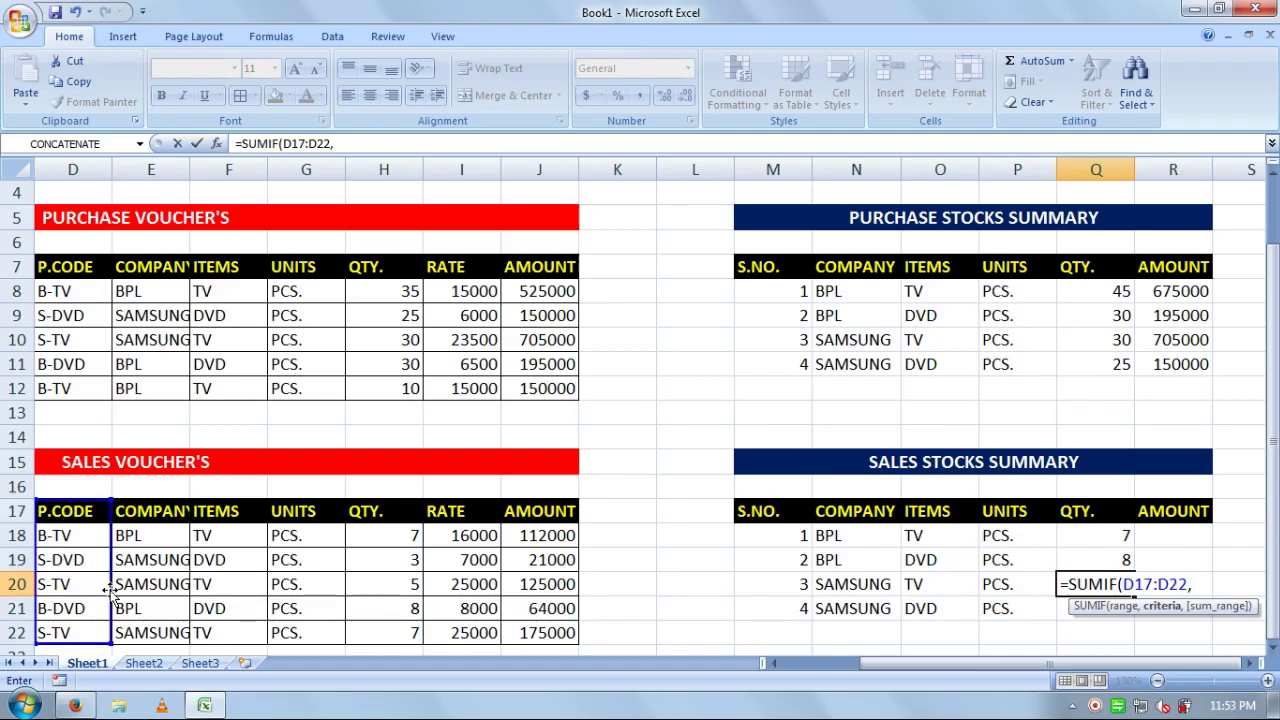
left_click(81, 584)
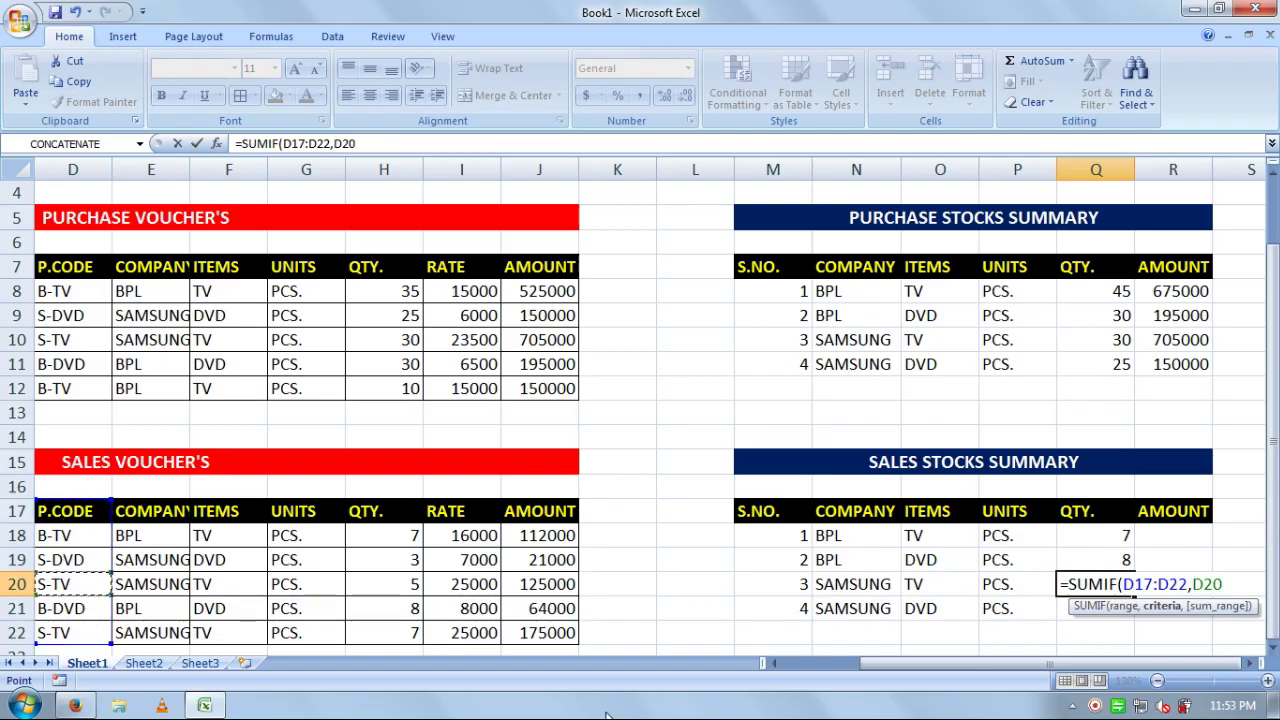
type(",")
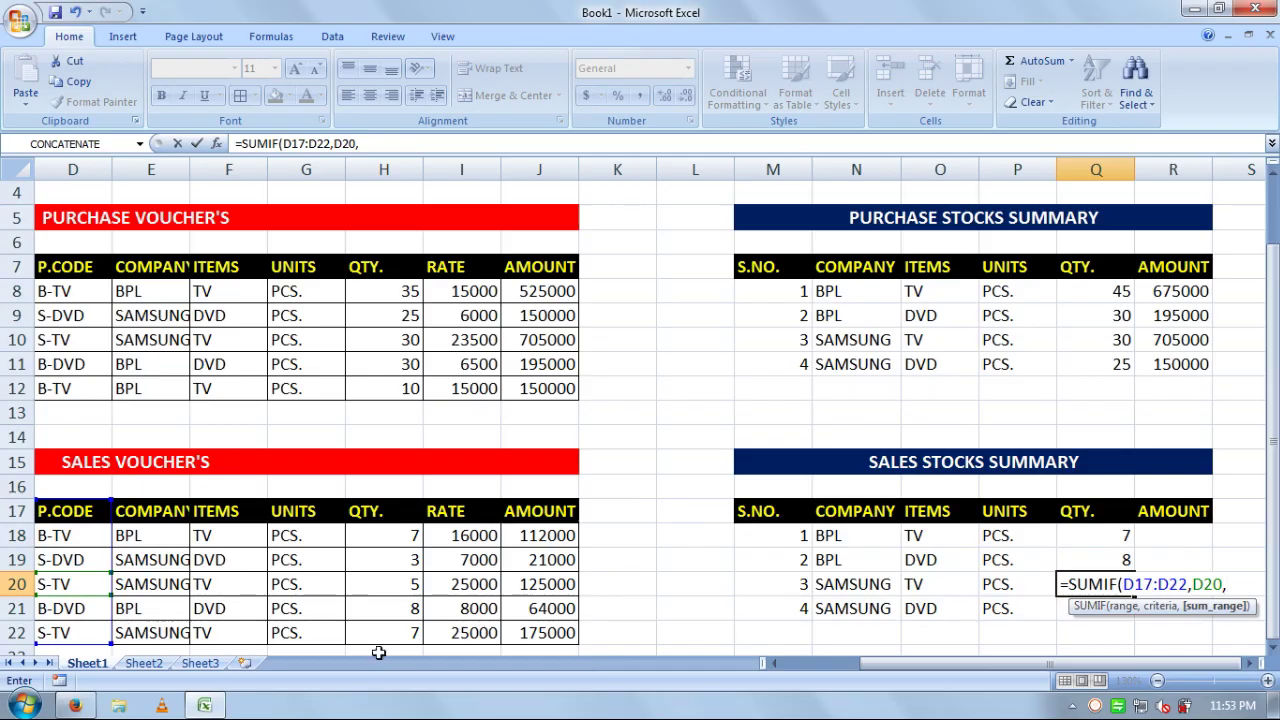
left_click_drag(380, 633, 383, 512)
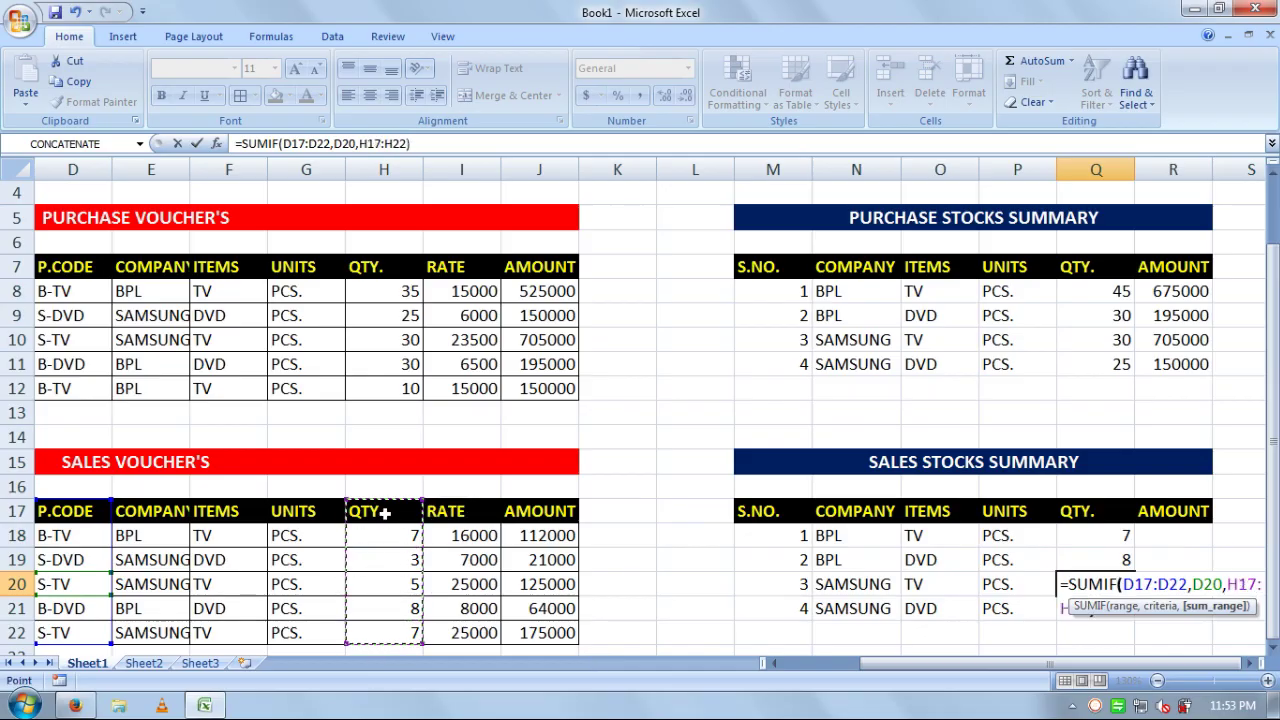
type(")")
key("Return")
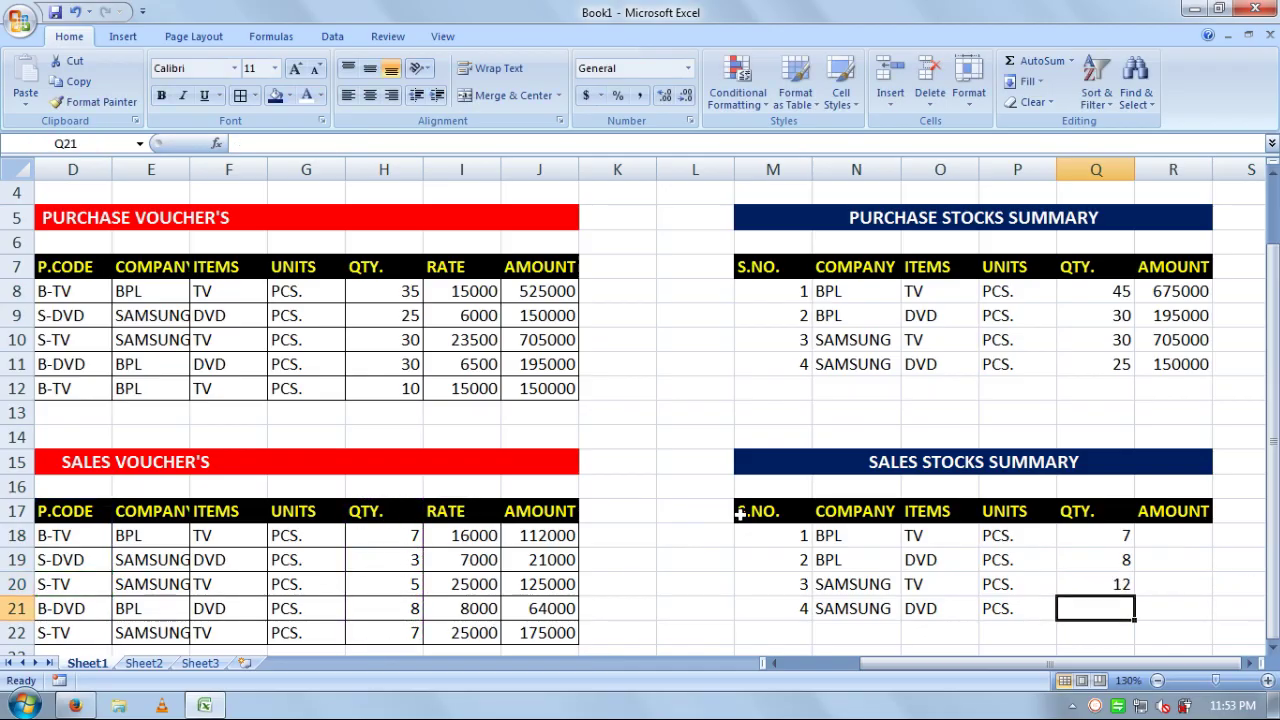
- Total the SAMSUNG DVD sales quantity in Q21 with SUMIF, using range D17:D22, criteria D19 and sum range H17:H22
type("=SUMIF")
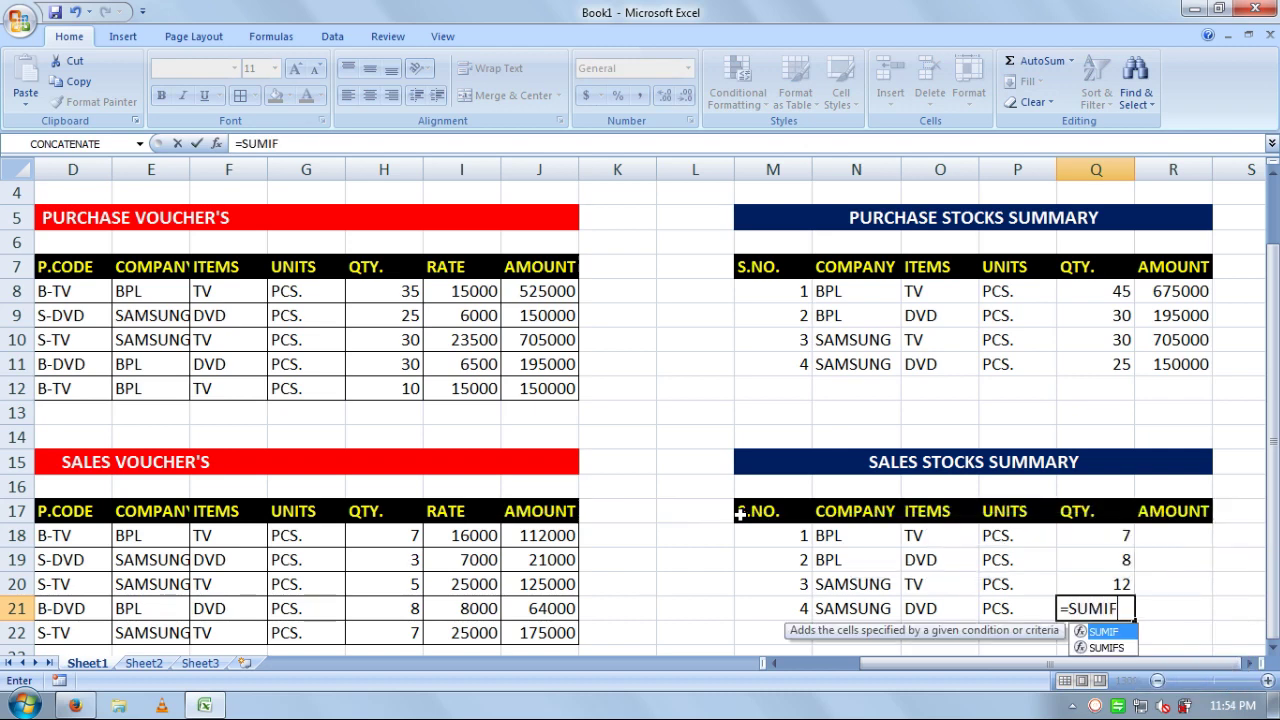
type("(")
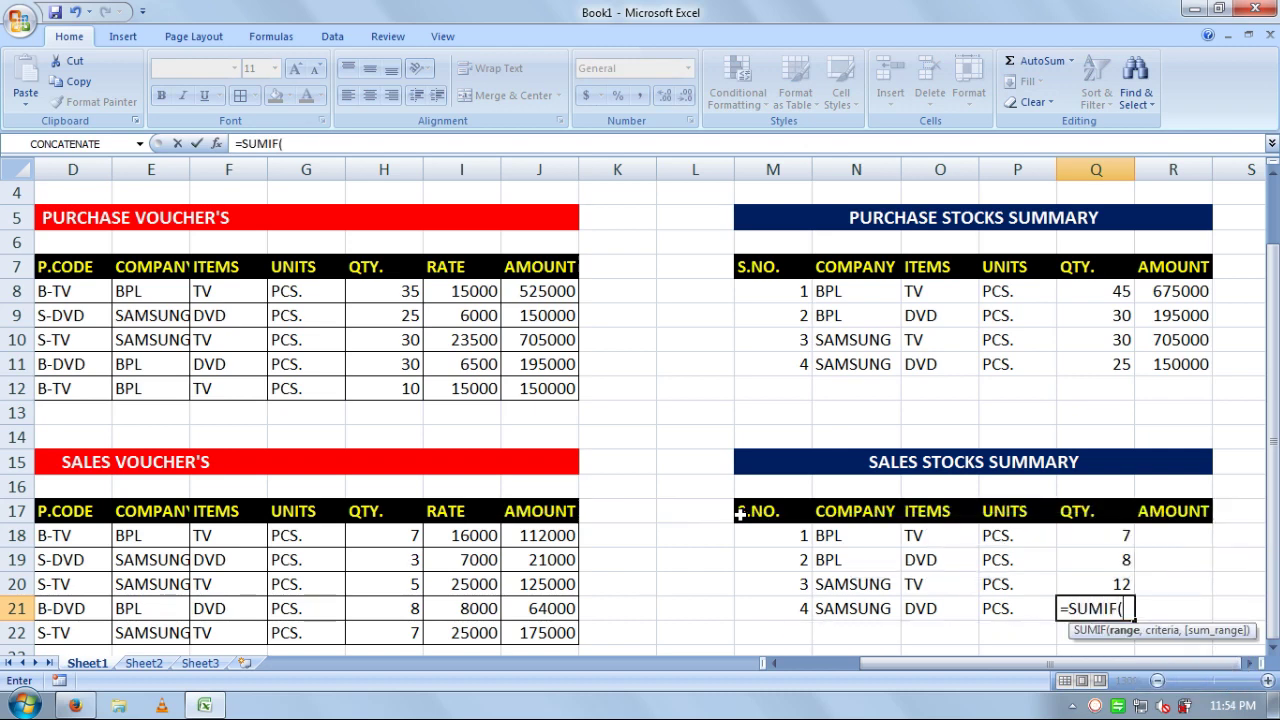
left_click(101, 630)
left_click_drag(100, 557, 91, 512)
left_click(91, 512)
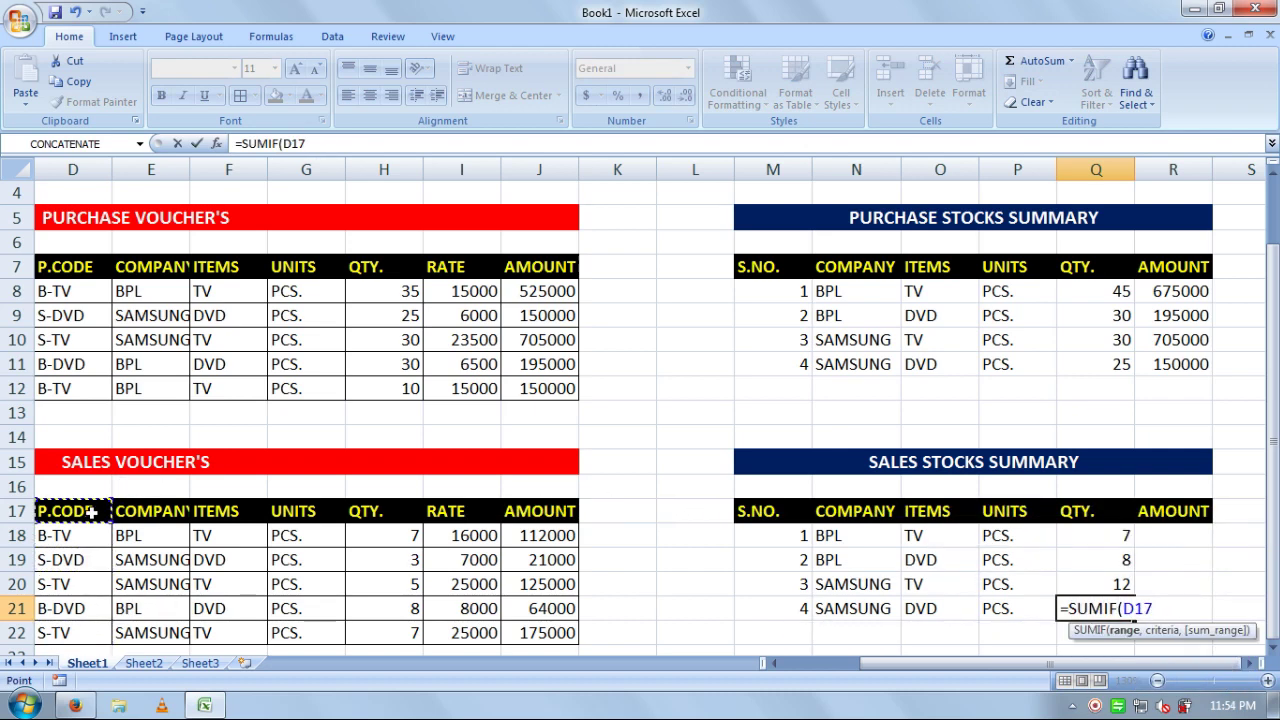
left_click_drag(84, 630, 84, 513)
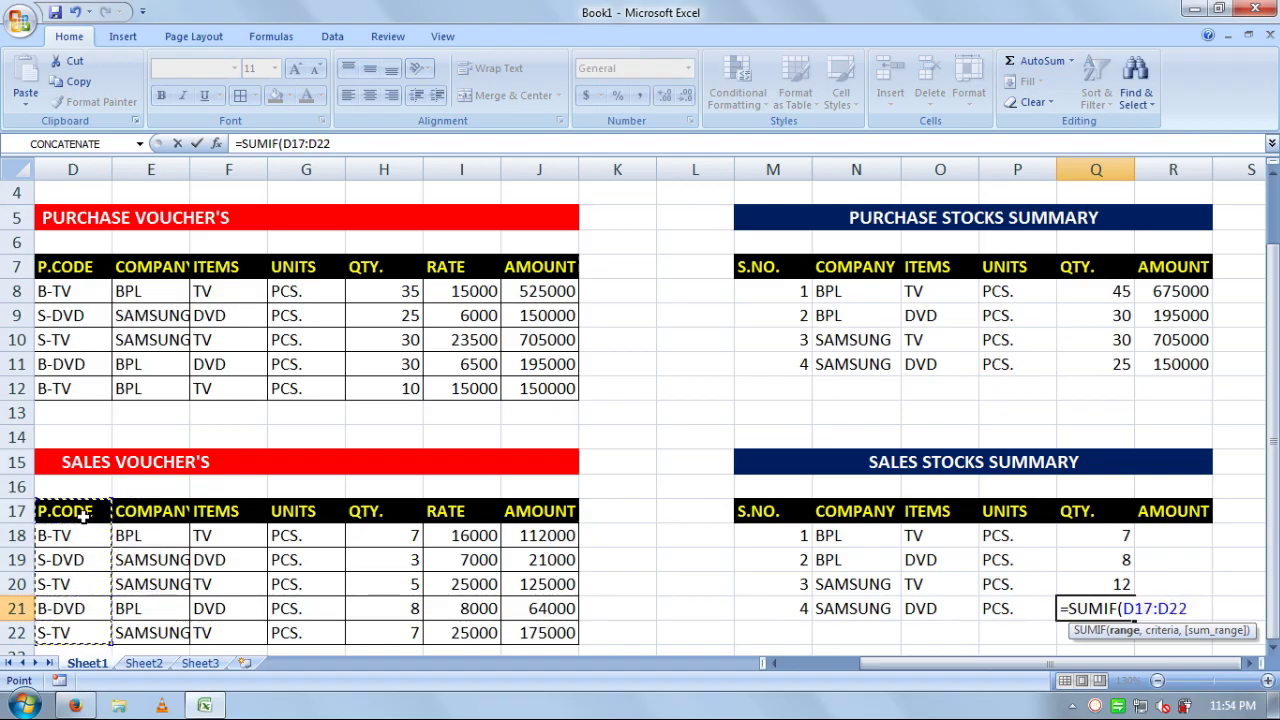
type(",")
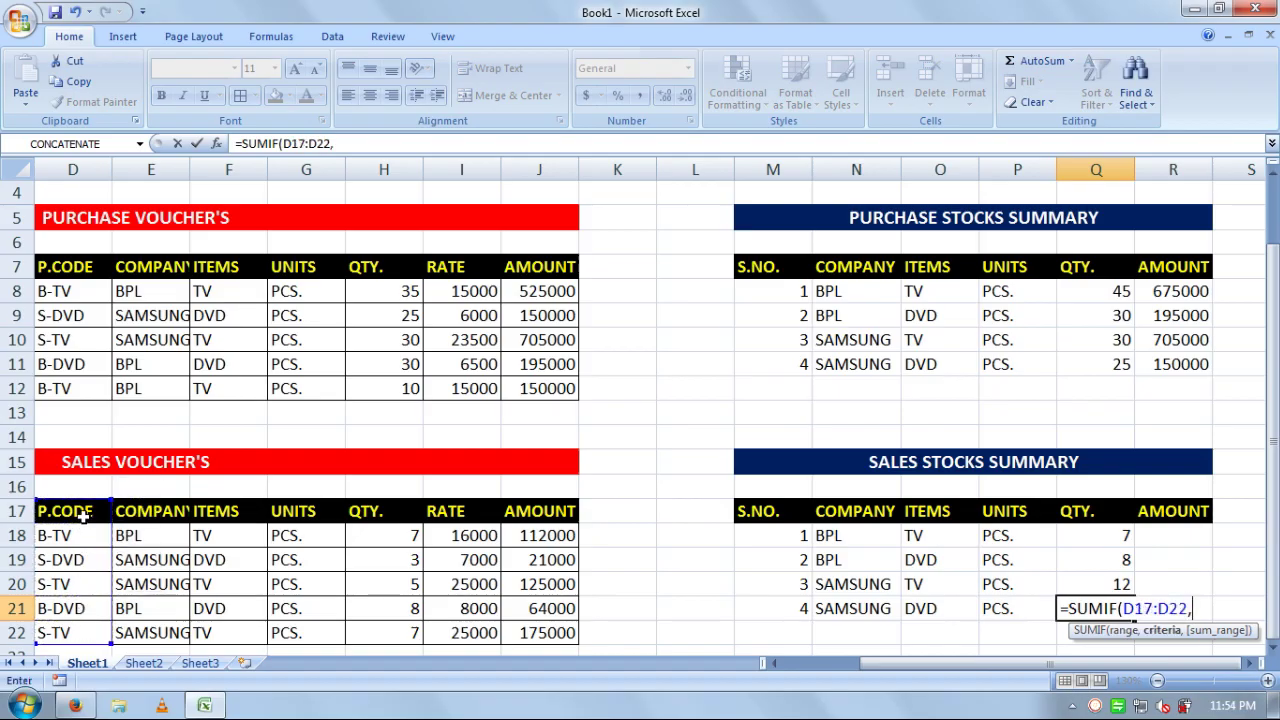
left_click(411, 632)
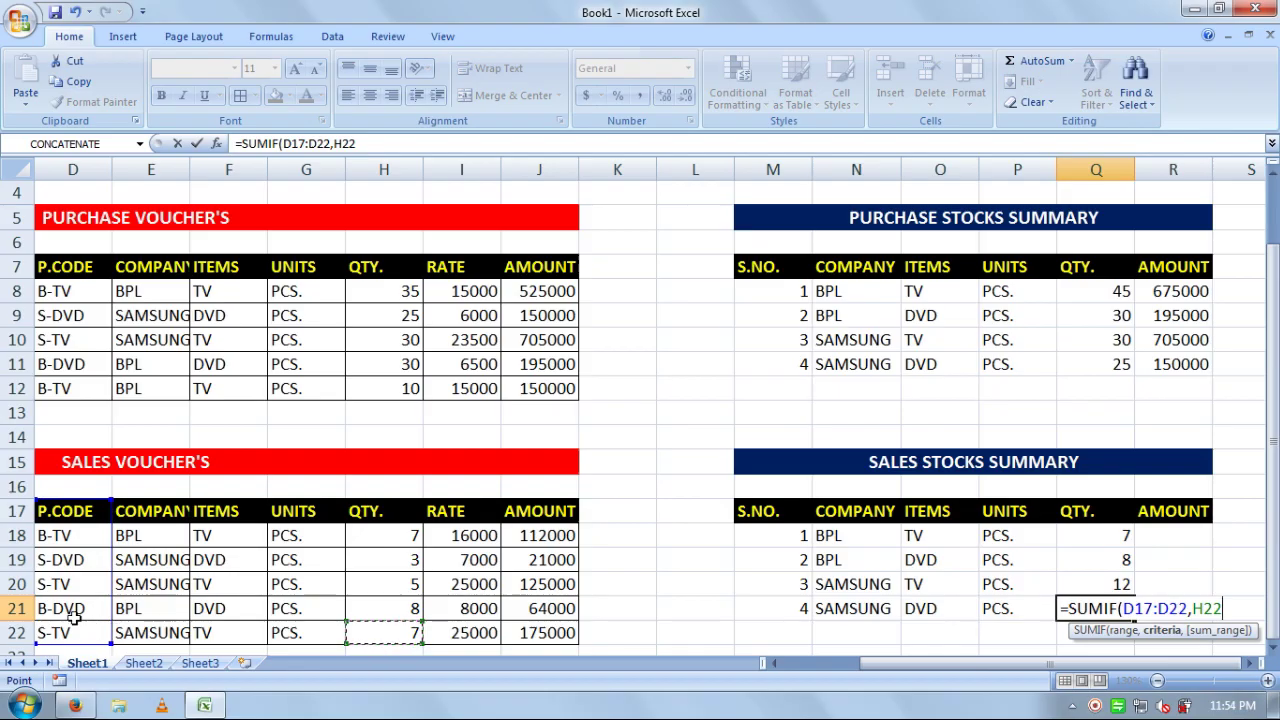
left_click(89, 568)
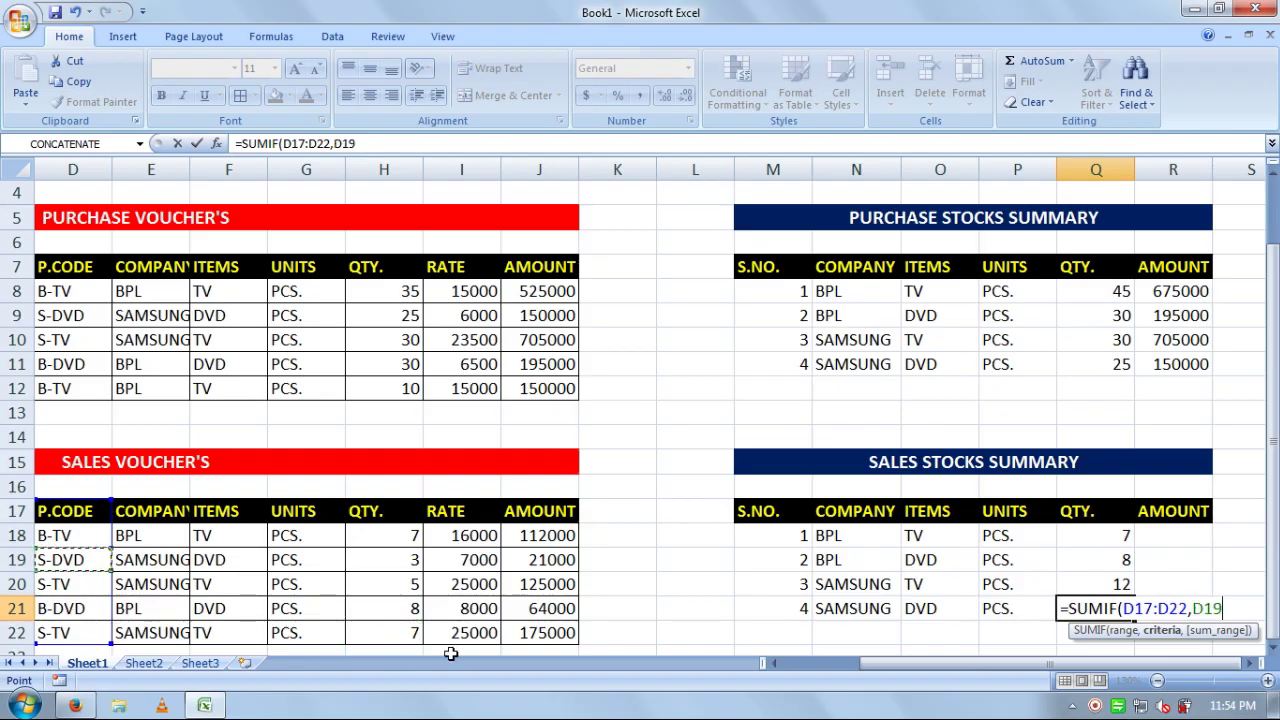
type(",")
left_click_drag(415, 637, 411, 511)
key("Return")
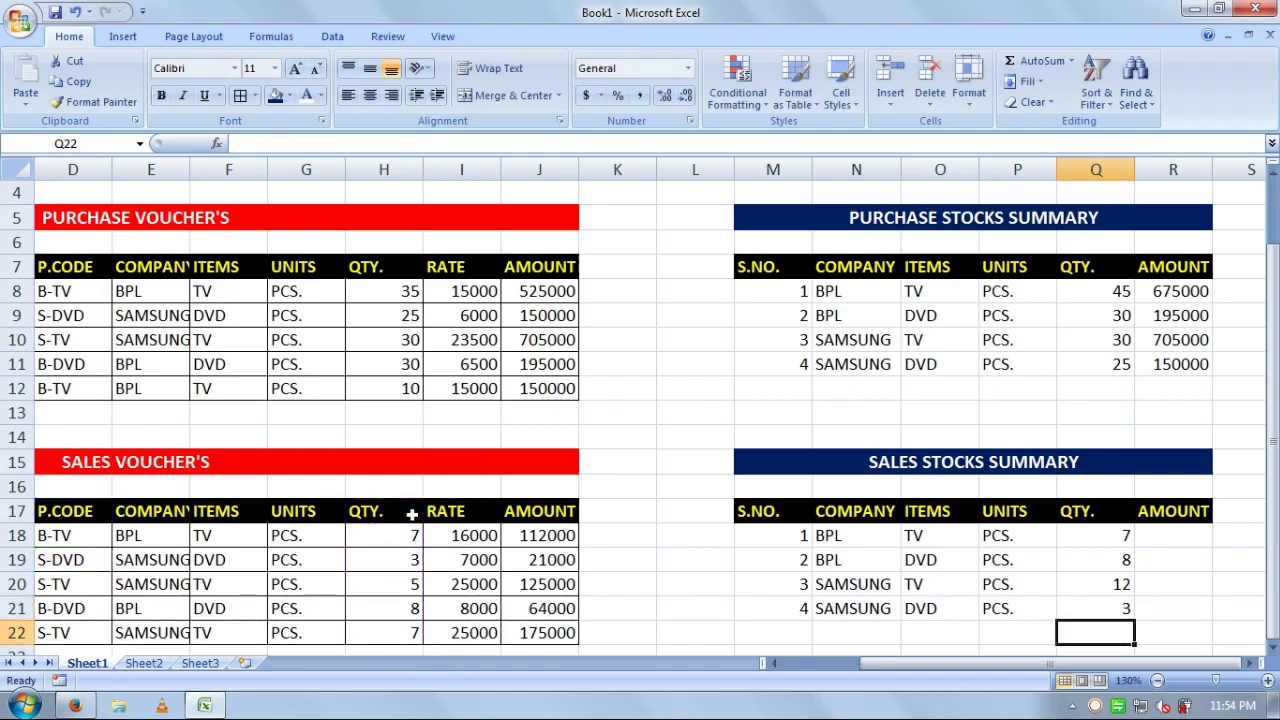
- Total the BPL TV sales amount in R18 with the formula =SUMIF(D17:D22,D18,J17:J22)
key("Right")
key("Up")
key("Up")
key("Up")
key("Up")
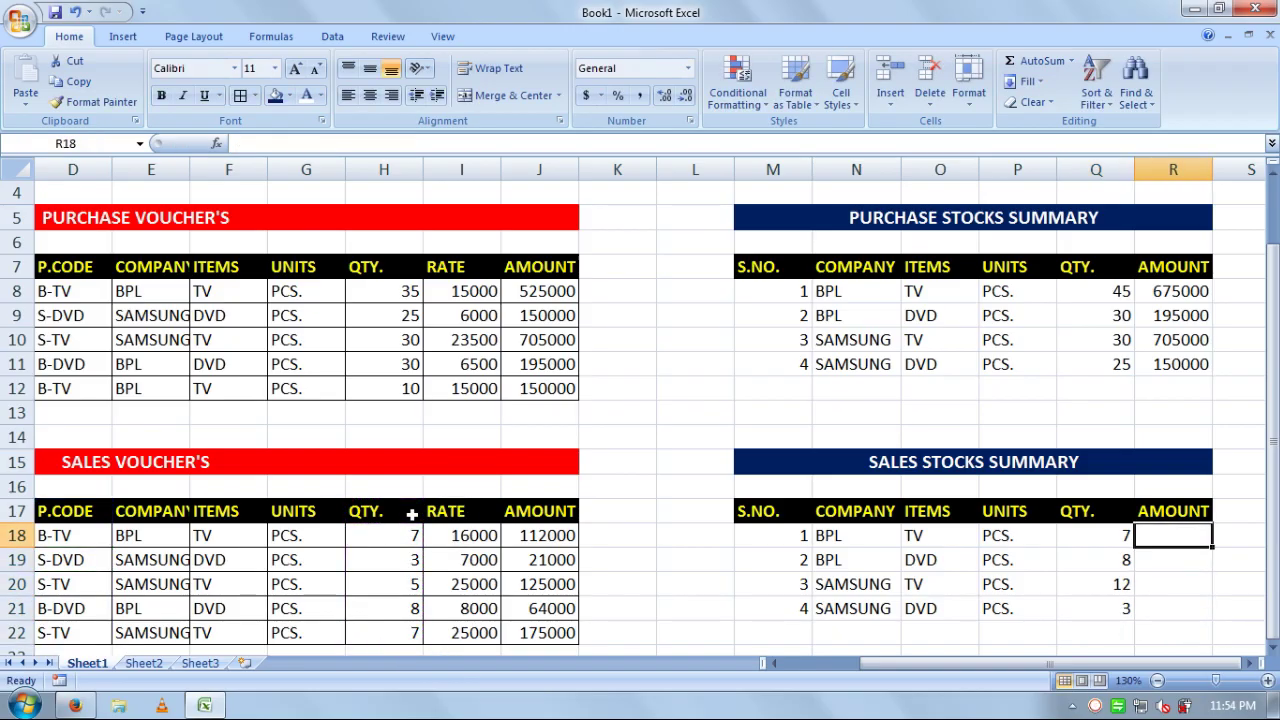
type("=")
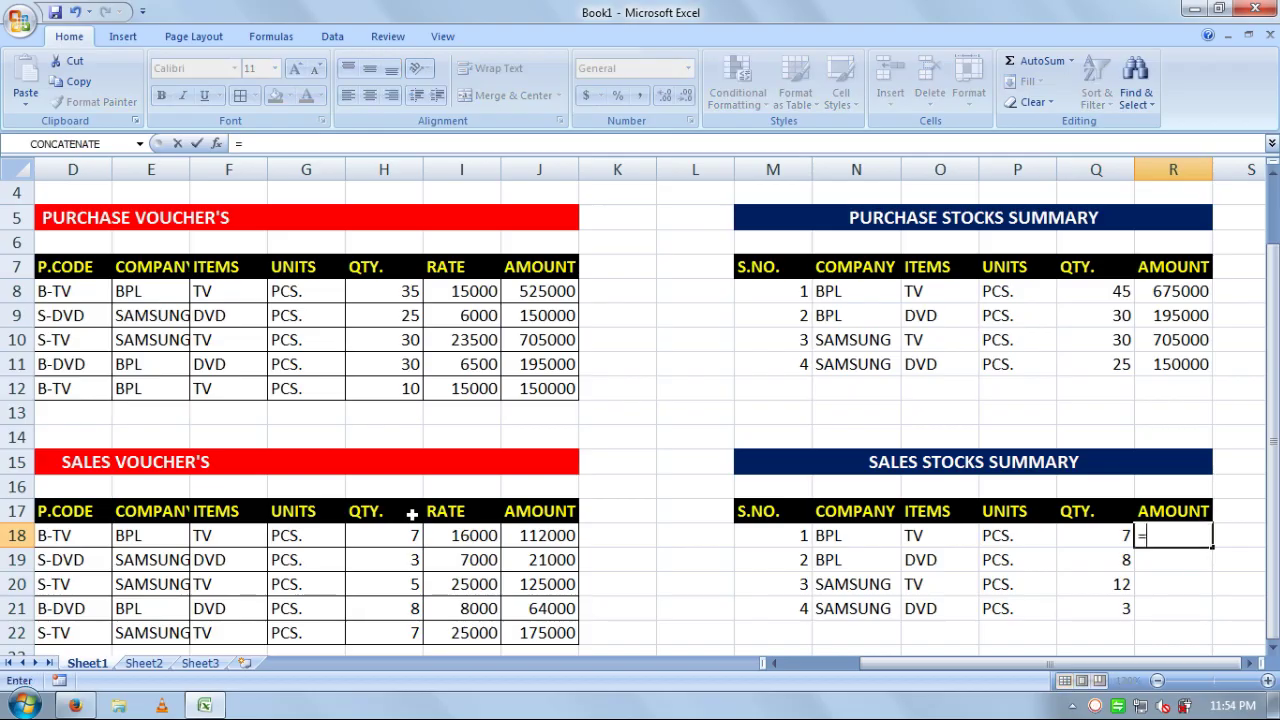
type("SUMI")
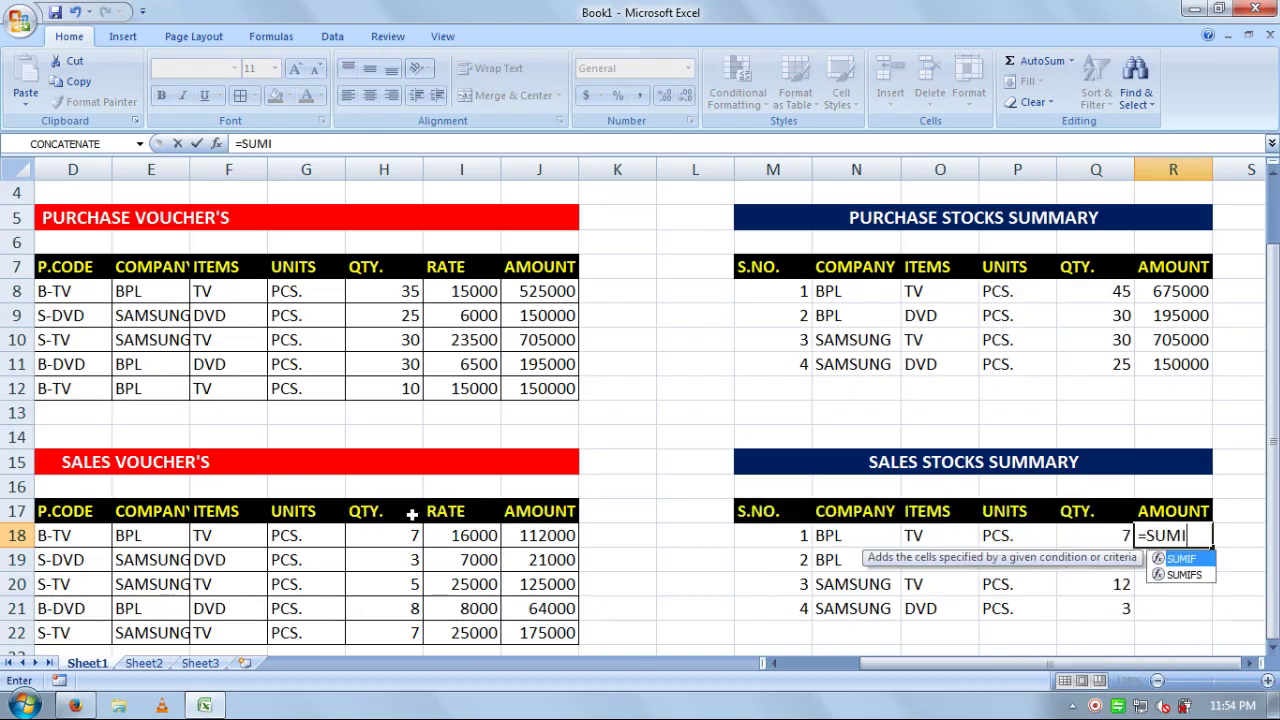
type("F(")
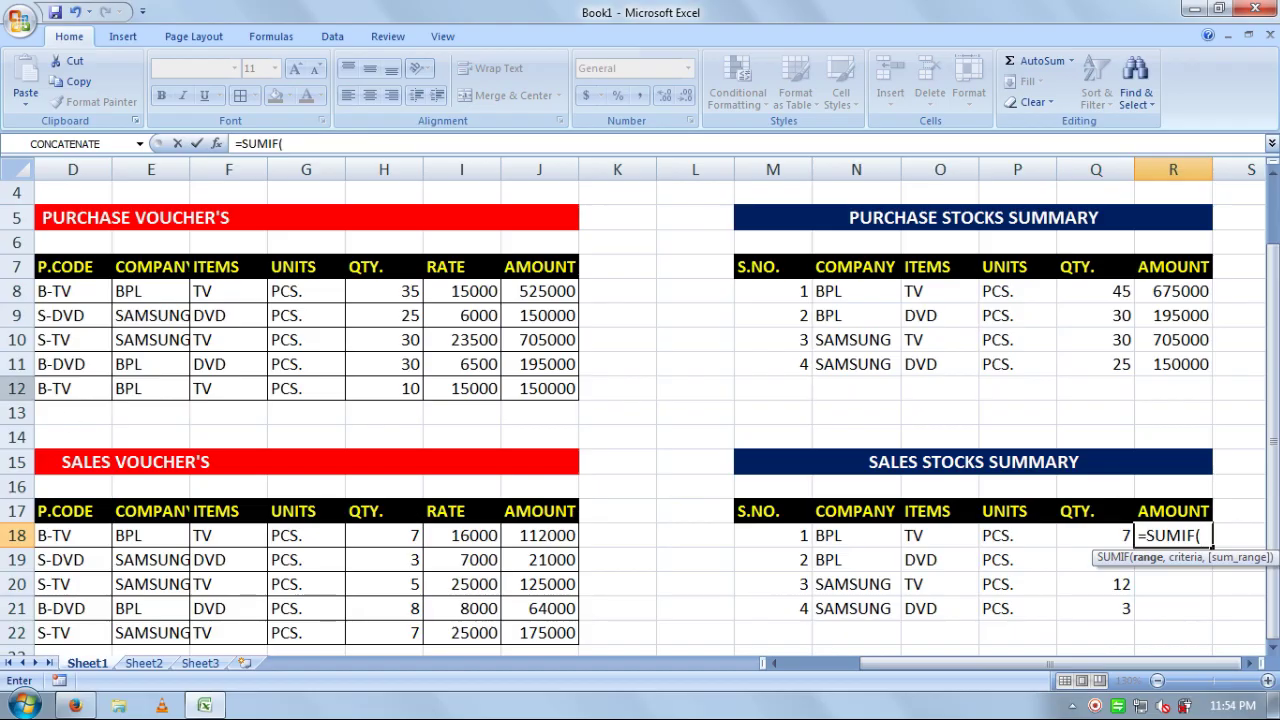
left_click_drag(89, 633, 91, 512)
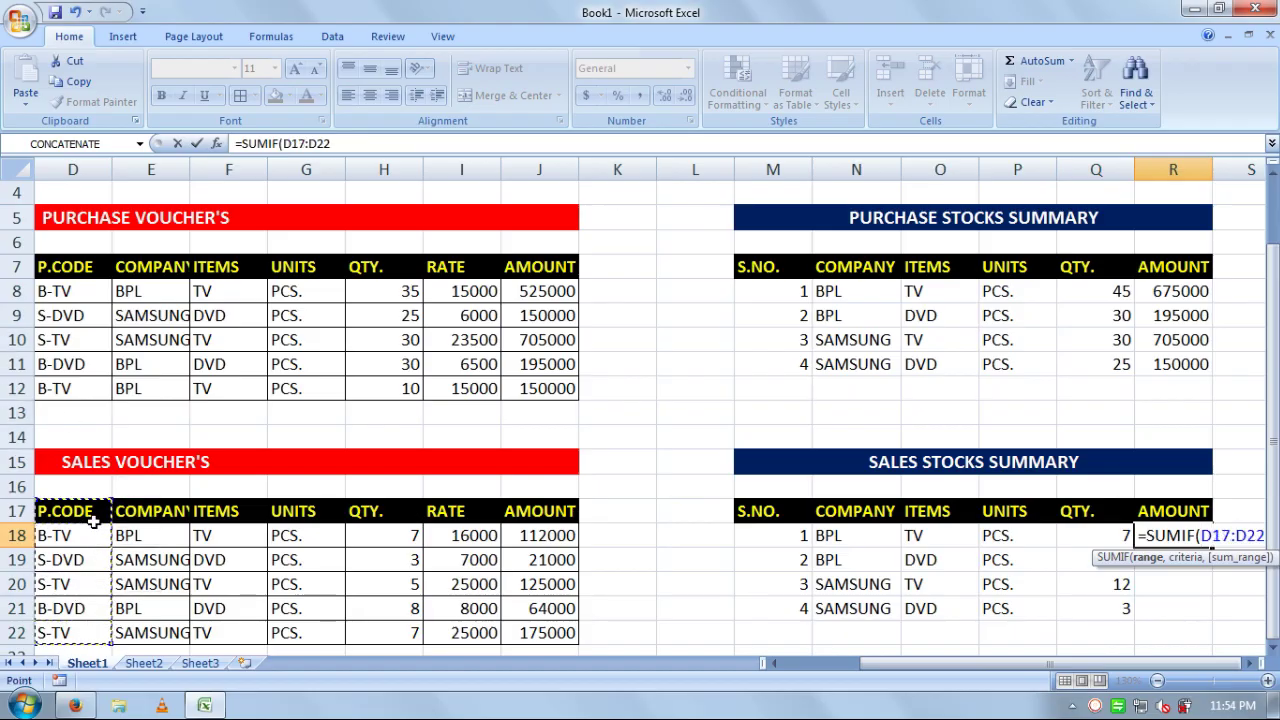
type(",")
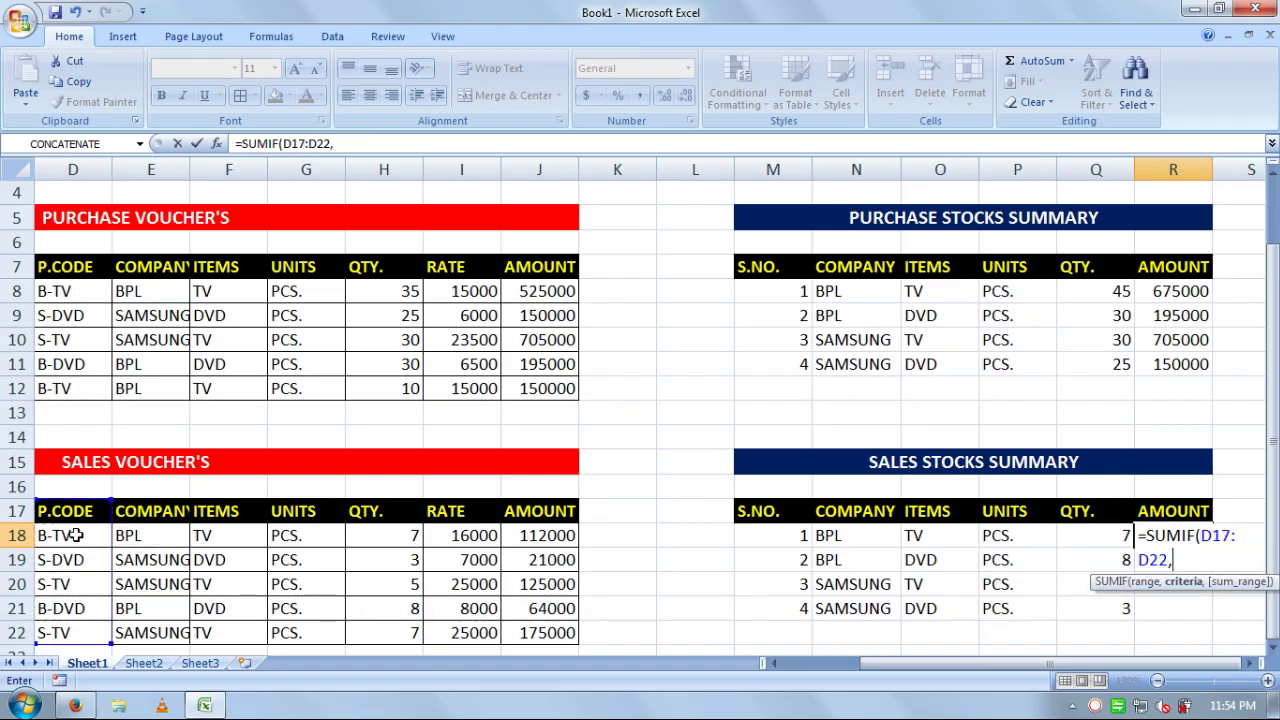
left_click(75, 535)
type(",")
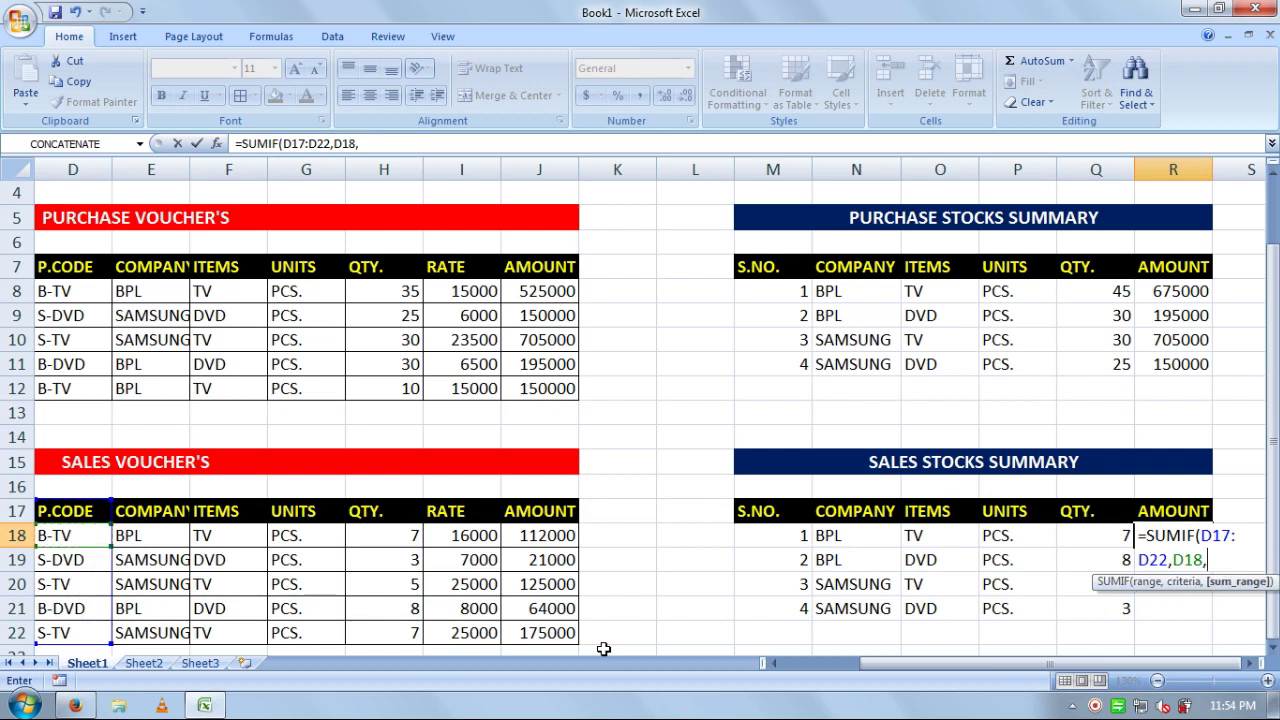
left_click_drag(543, 627, 547, 515)
type("_")
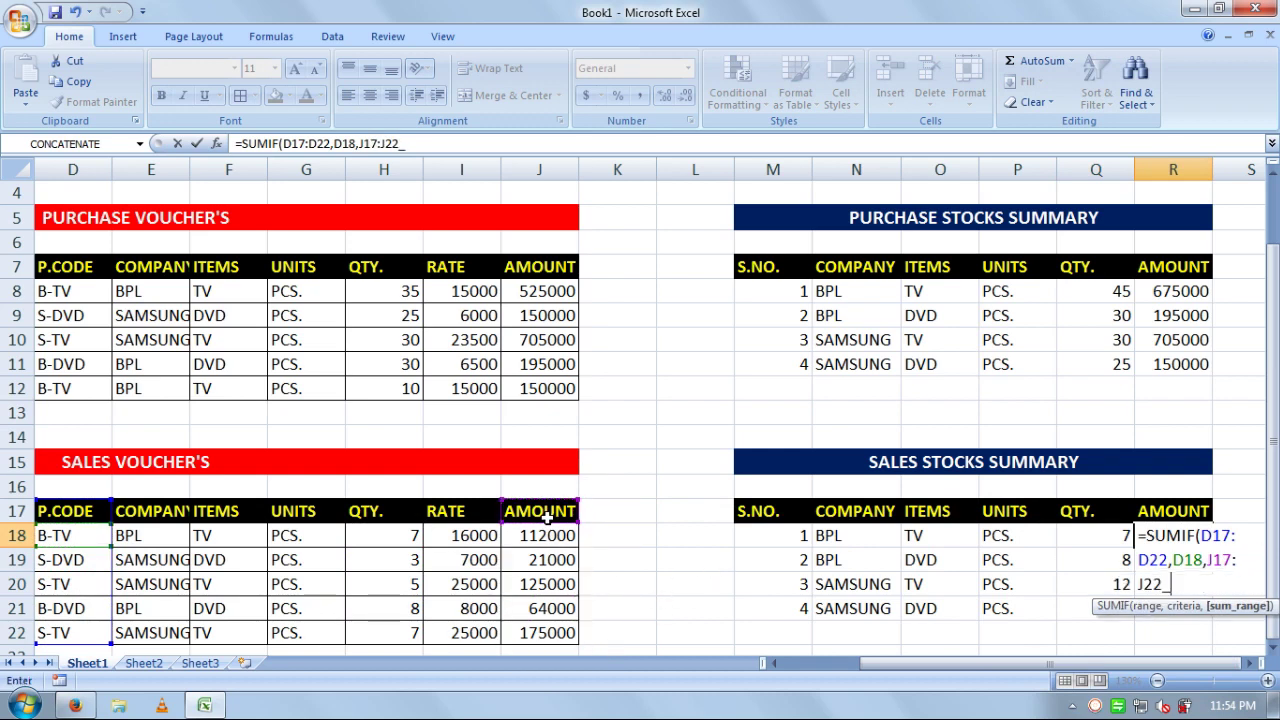
key("BackSpace")
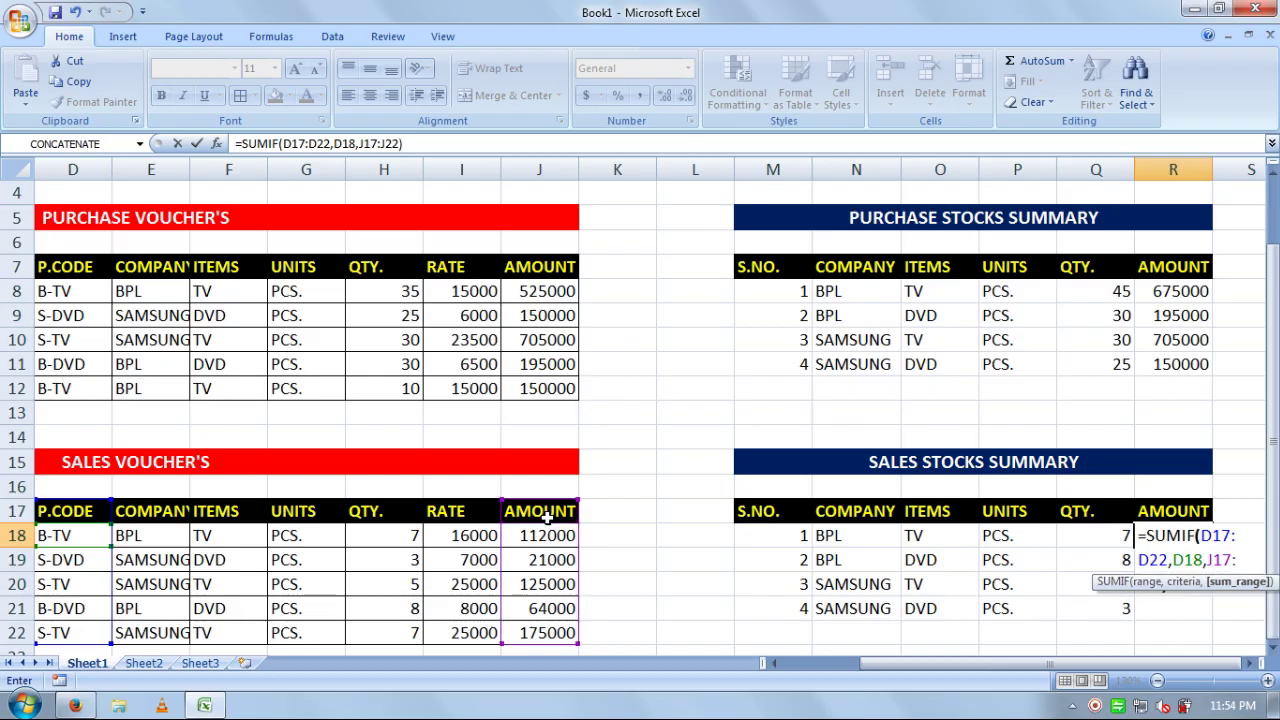
key("Return")
- Total the BPL DVD sales amount in R19 with the formula =SUMIF(D17:D22,D21,J17:J22)
type("=")
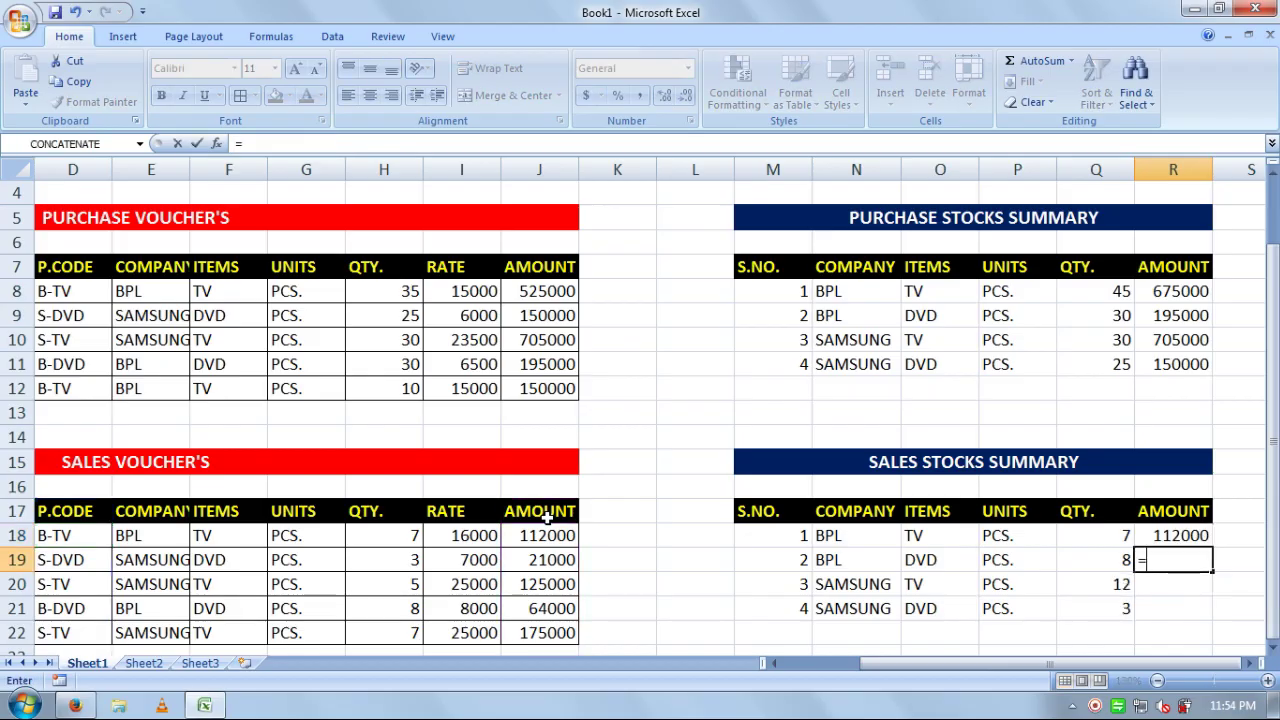
type("SUMIF(")
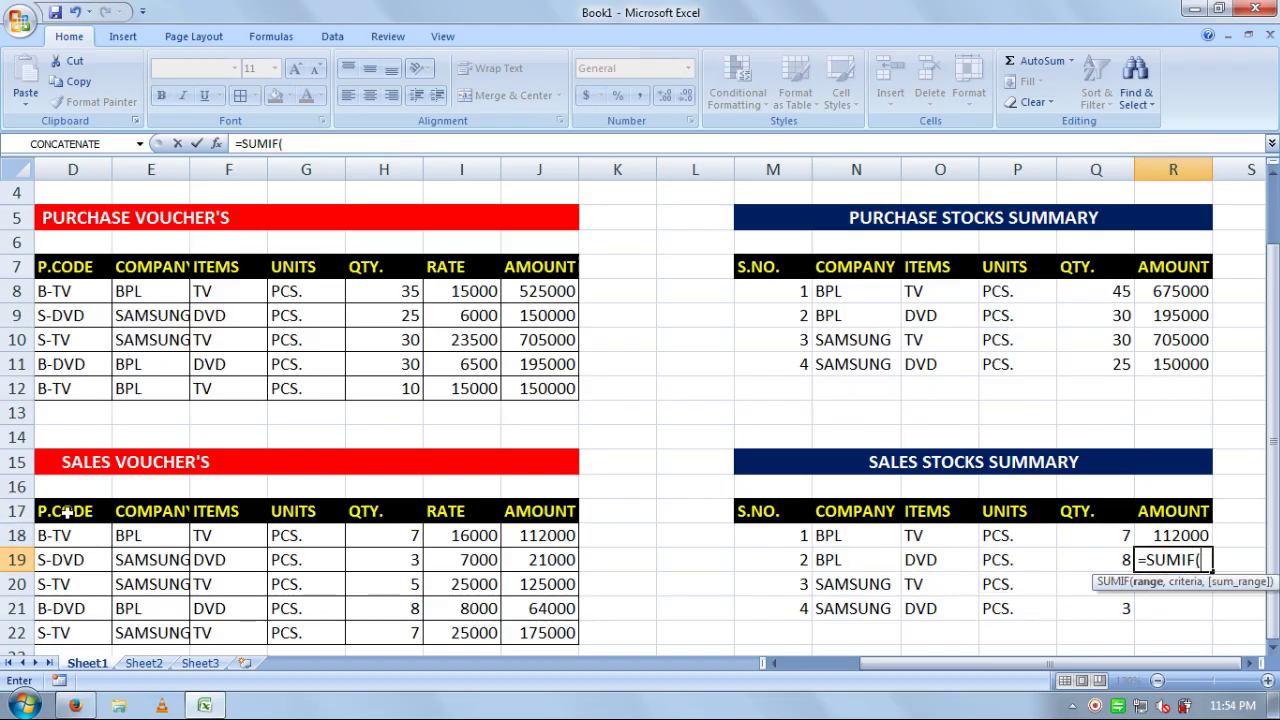
left_click_drag(66, 511, 80, 633)
type(",")
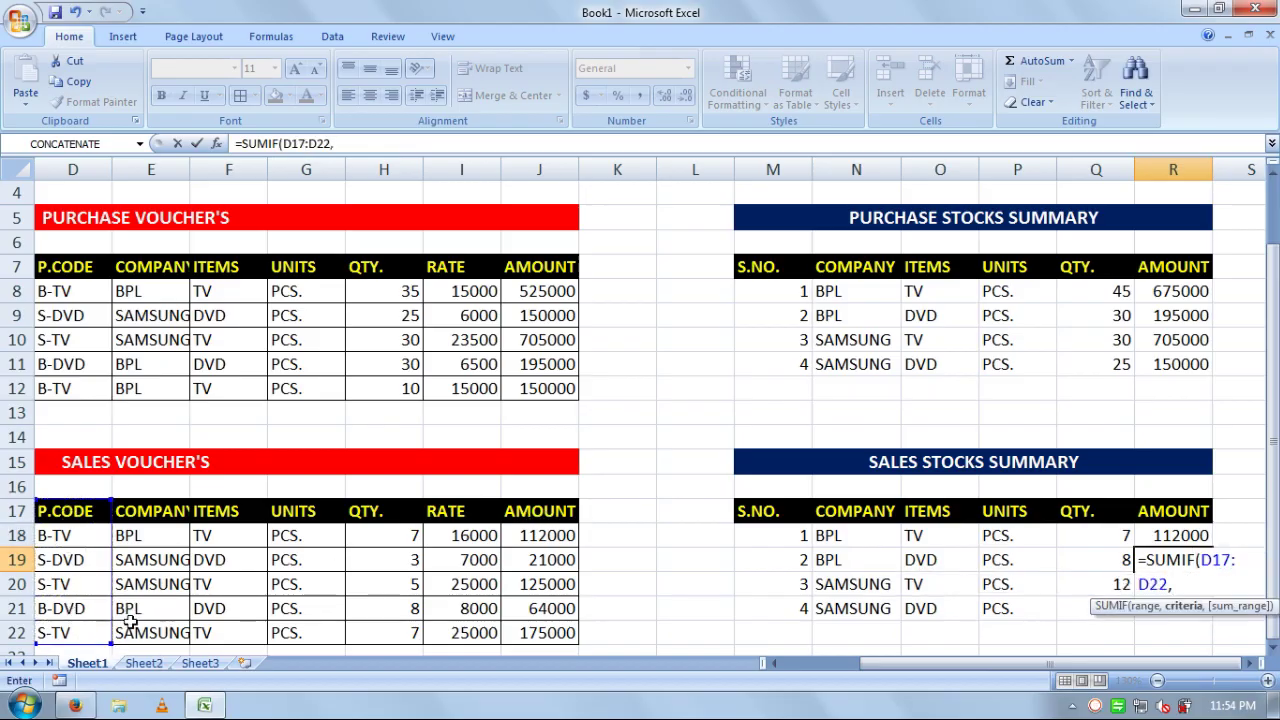
left_click(68, 612)
type(",")
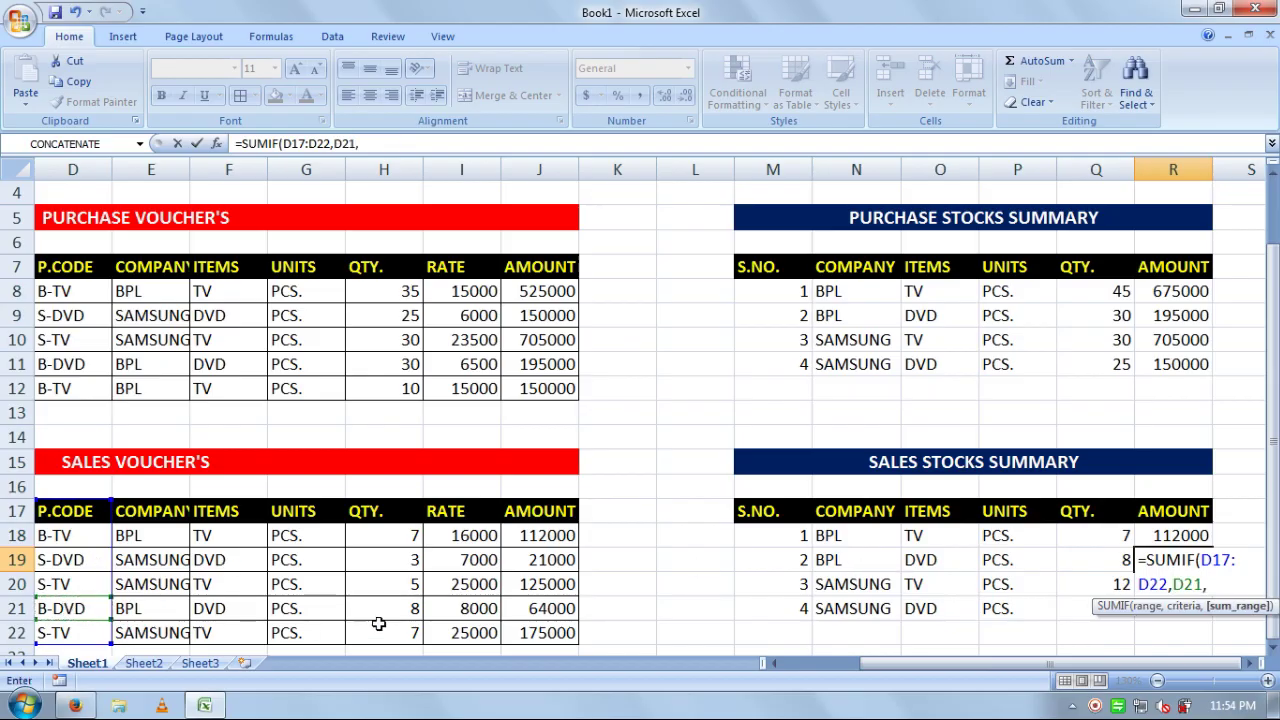
left_click_drag(531, 515, 530, 632)
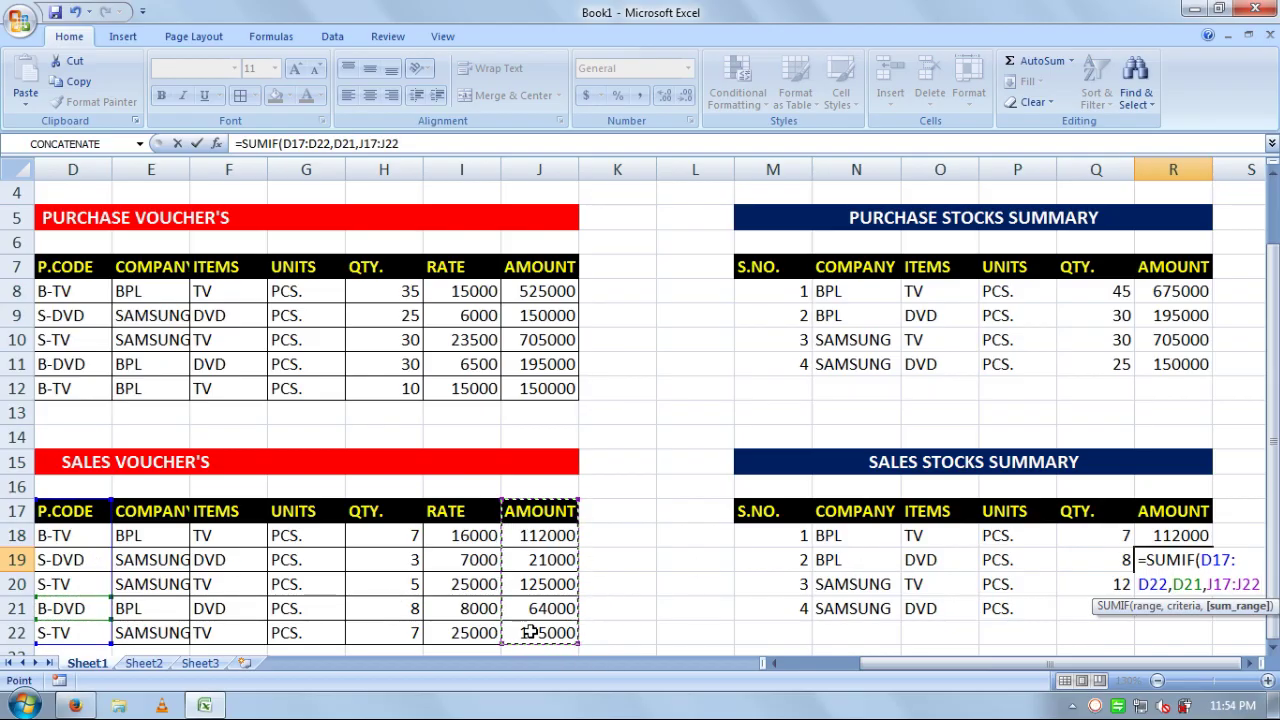
key("Return")
- Total the SAMSUNG TV sales amount in R20 with the formula =SUMIF(D17:D22,D20,J17:J22)
type("=")
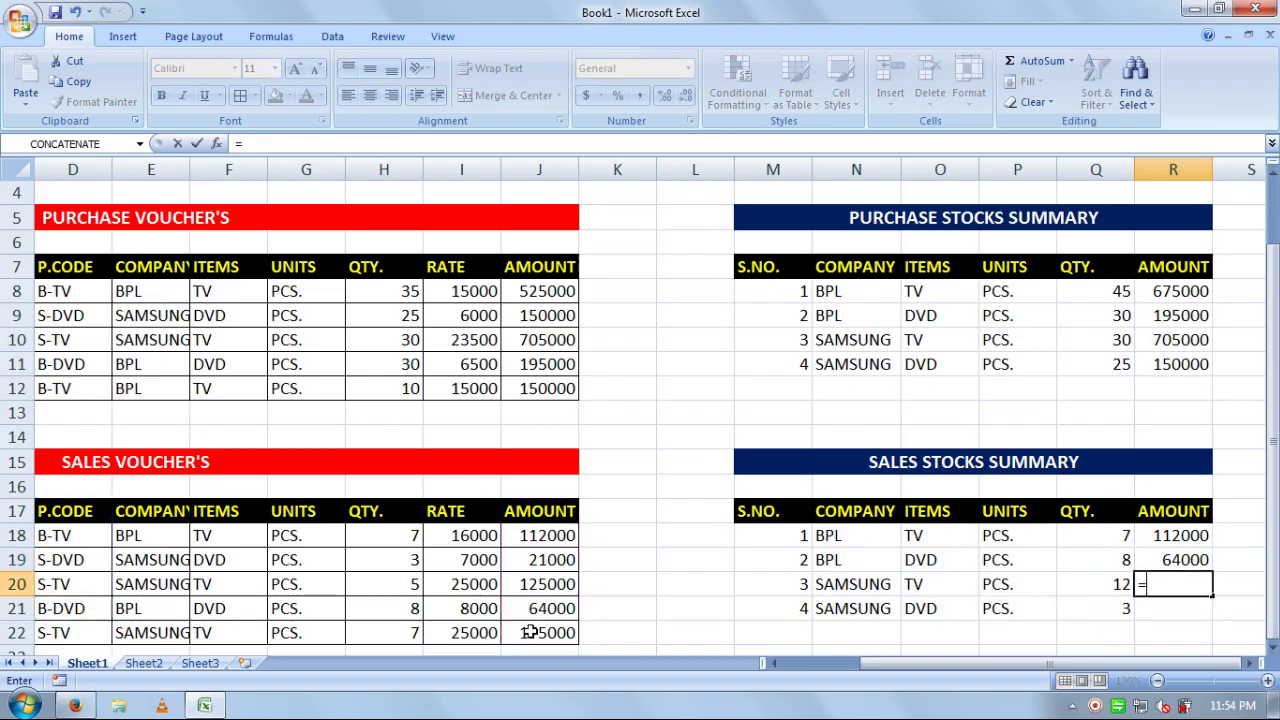
type("SUMIF")
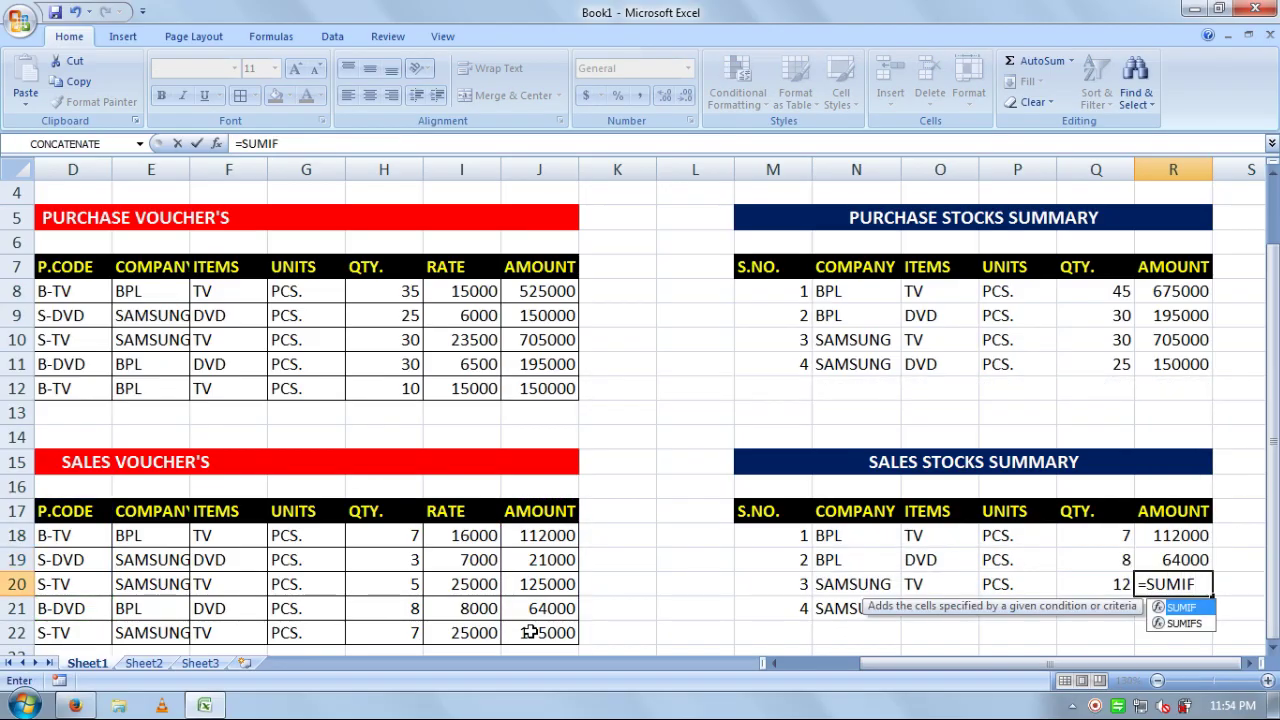
type("(")
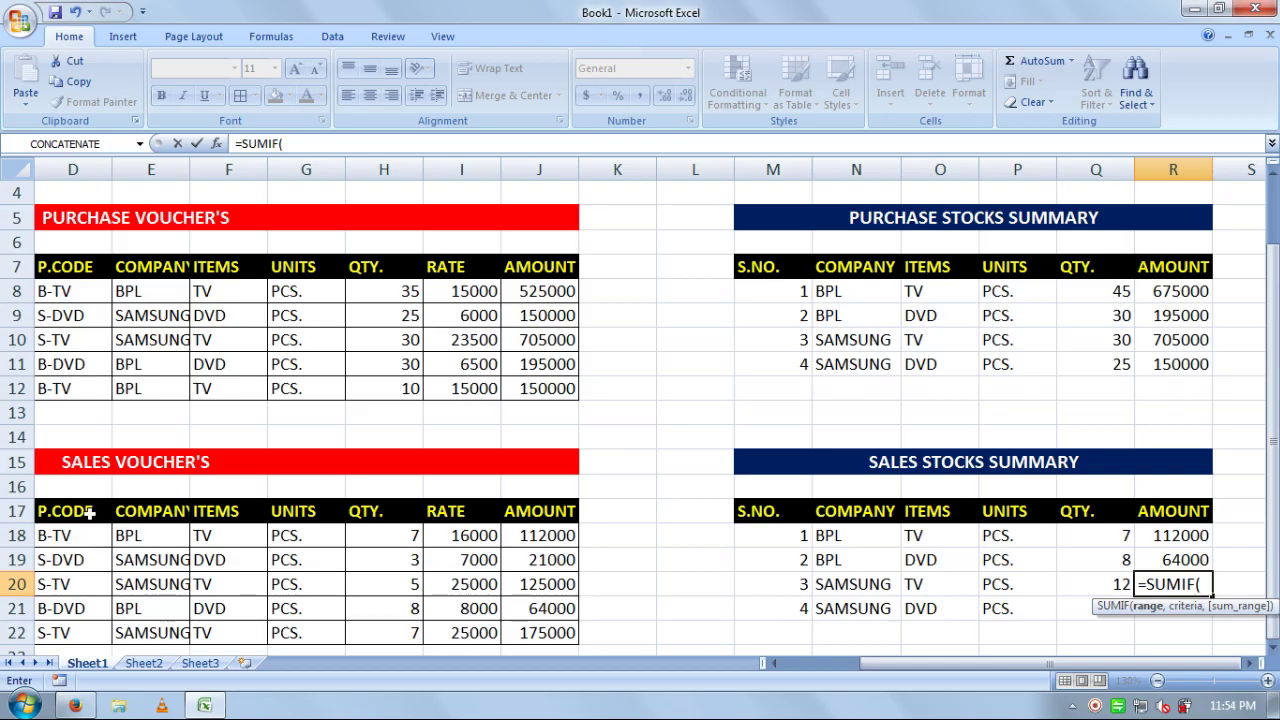
left_click_drag(86, 510, 88, 636)
type(",")
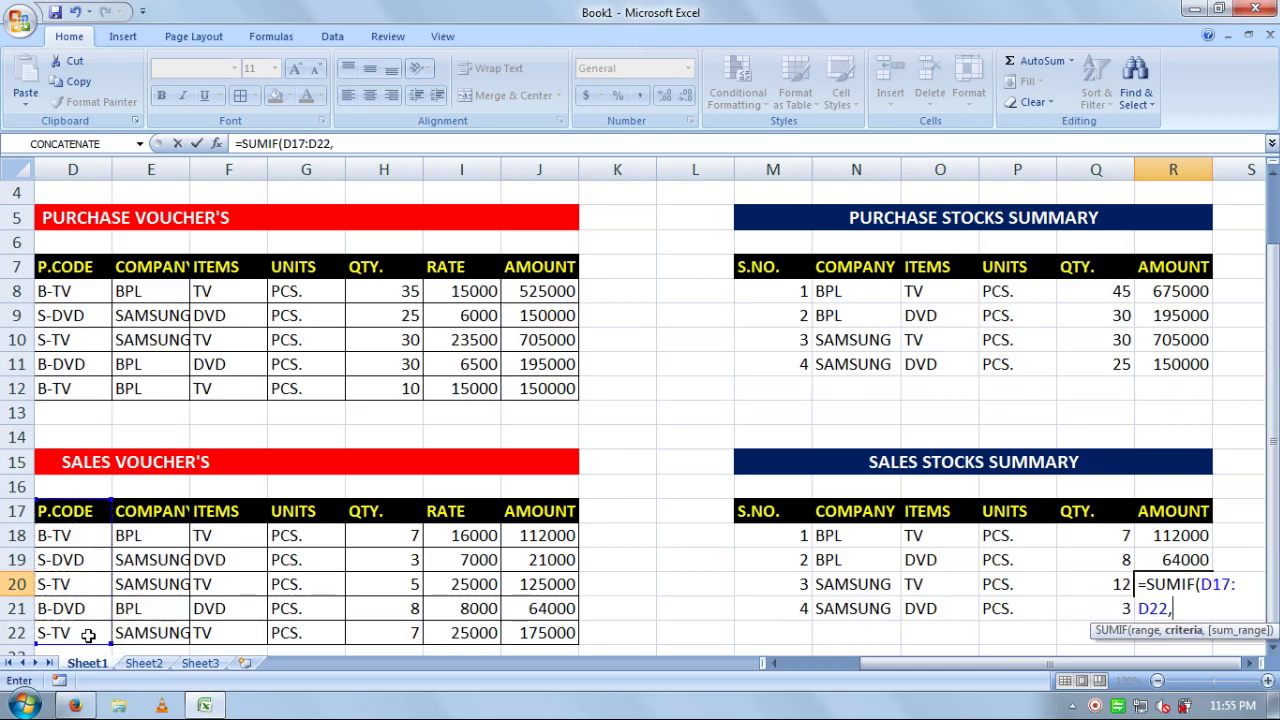
left_click(80, 584)
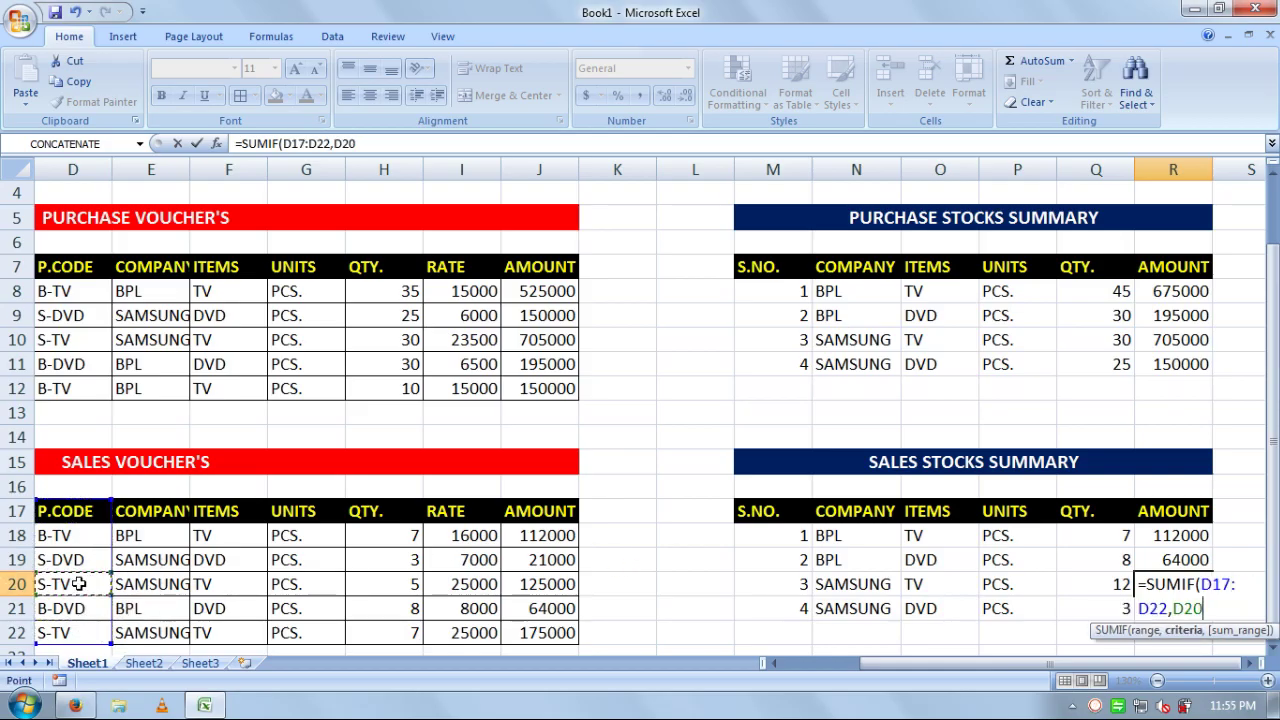
type(",")
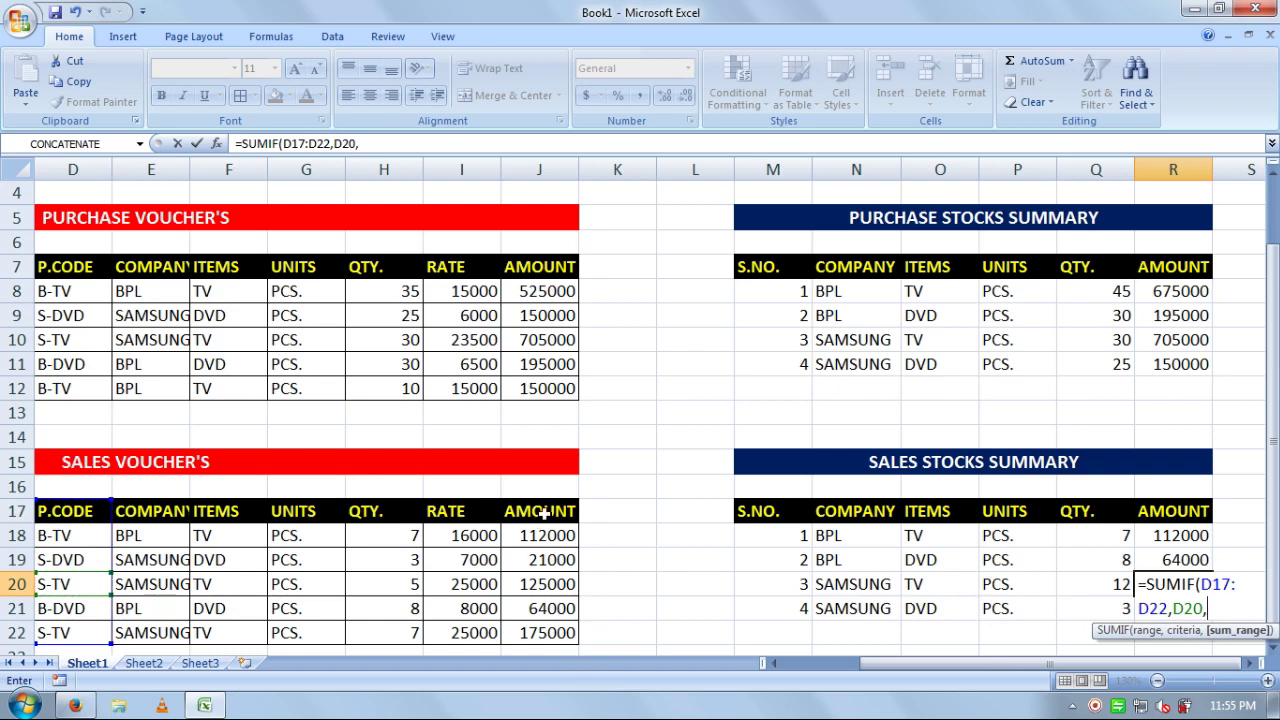
left_click_drag(544, 512, 546, 632)
key("Return")
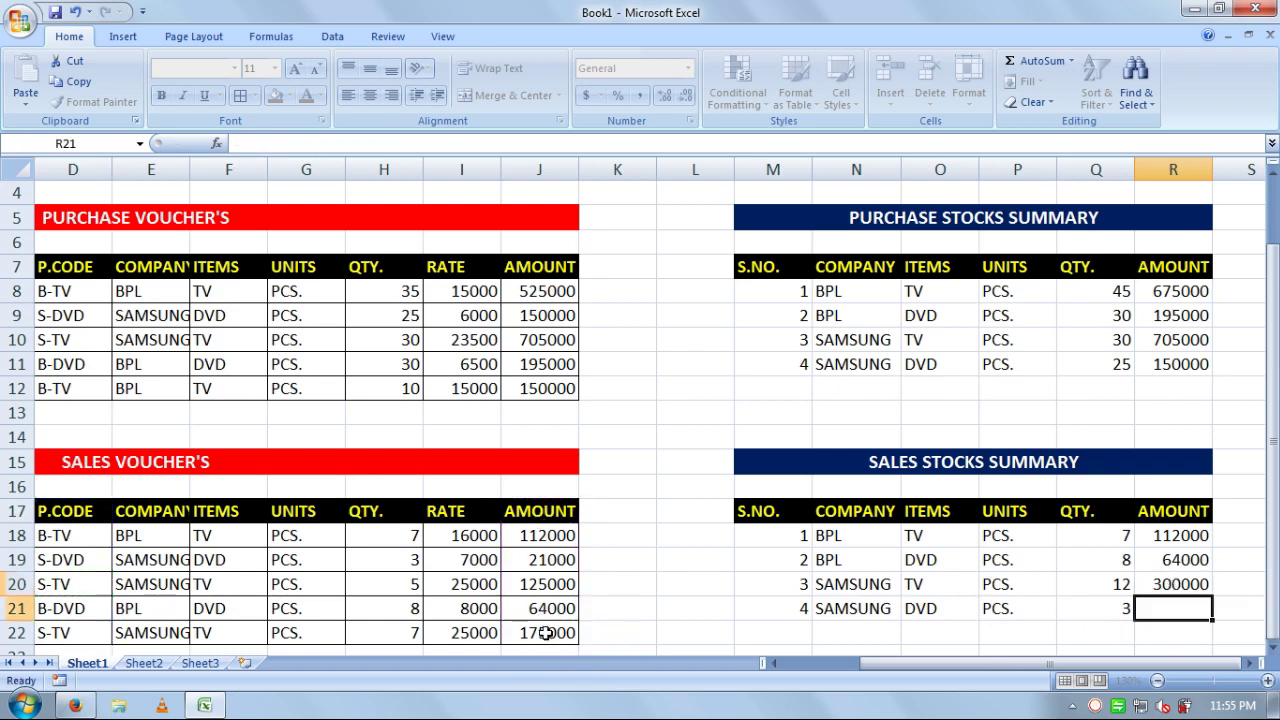
- Total the SAMSUNG DVD sales amount in R21 with SUMIF, using range D17:D22, criteria D19 and sum range J17:J22
type("=SU")
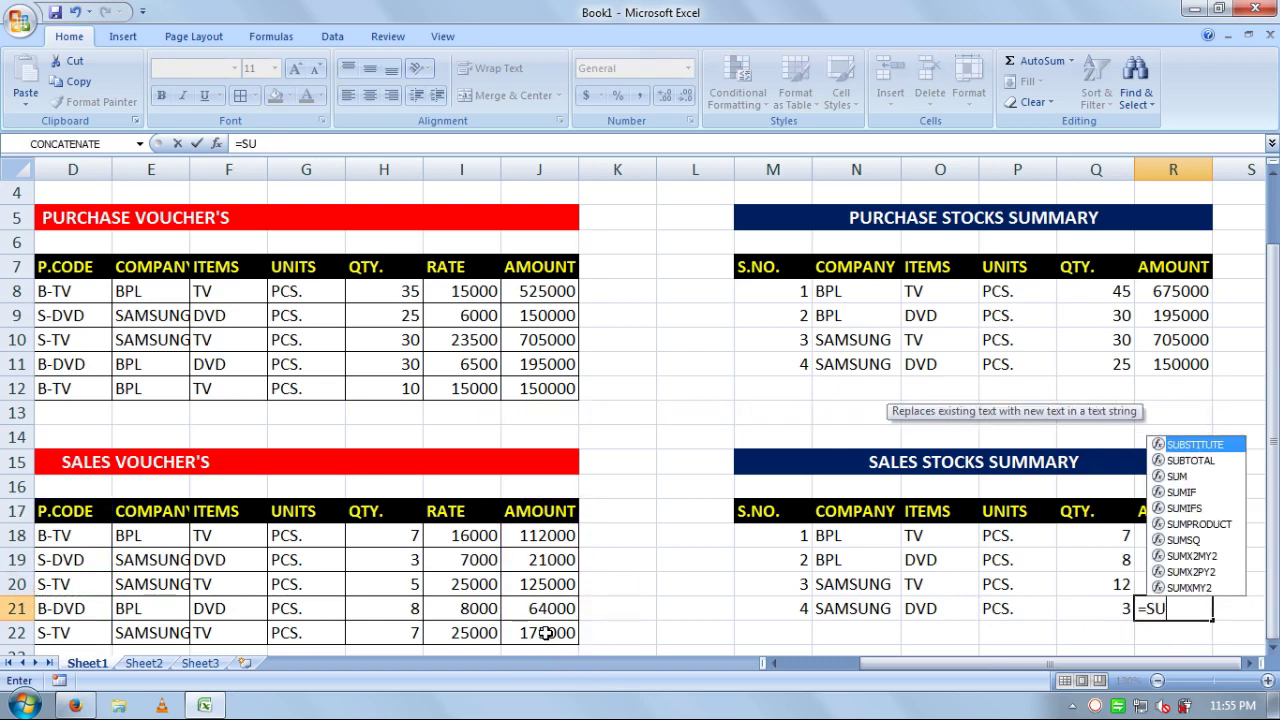
type("MIF(")
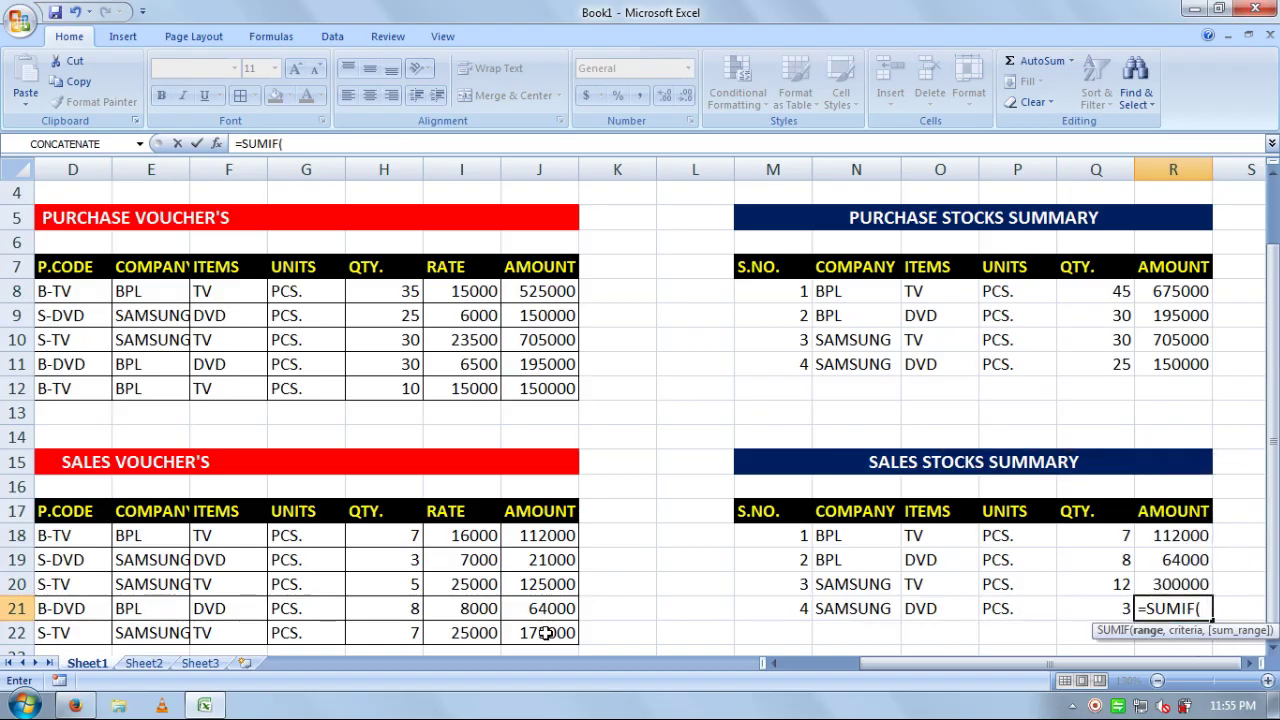
left_click_drag(75, 515, 78, 631)
type(",")
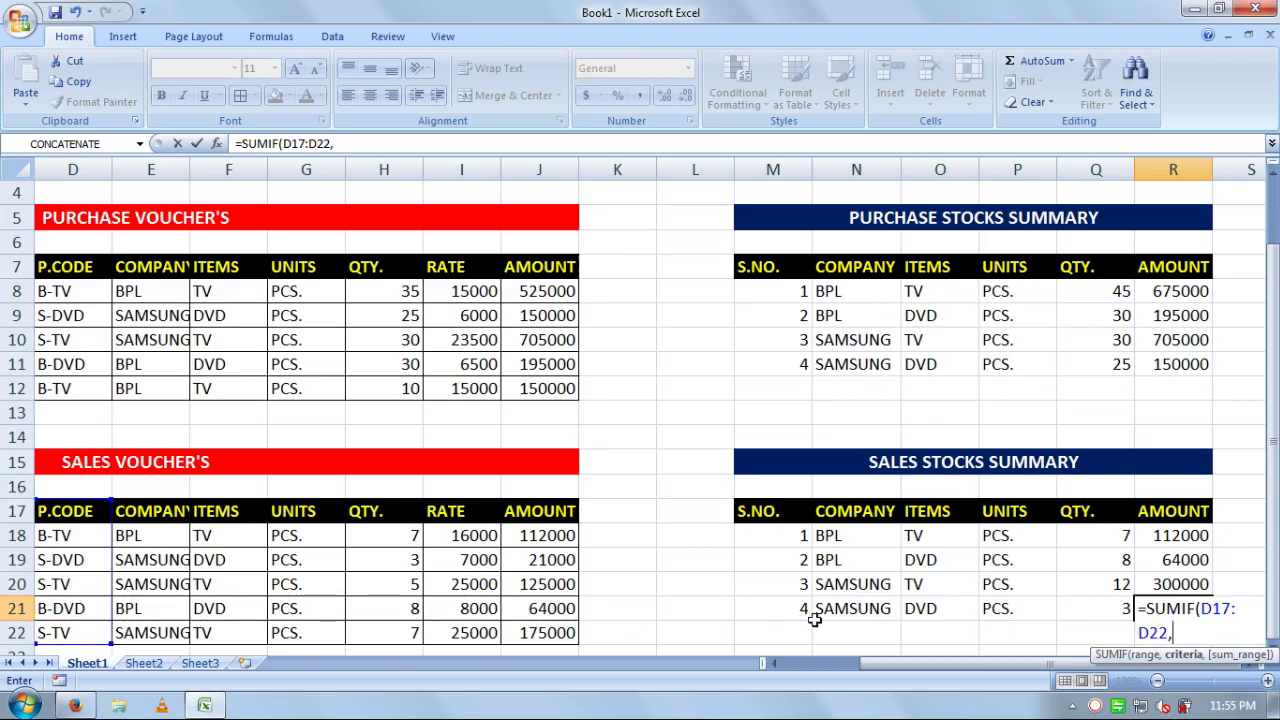
left_click(88, 561)
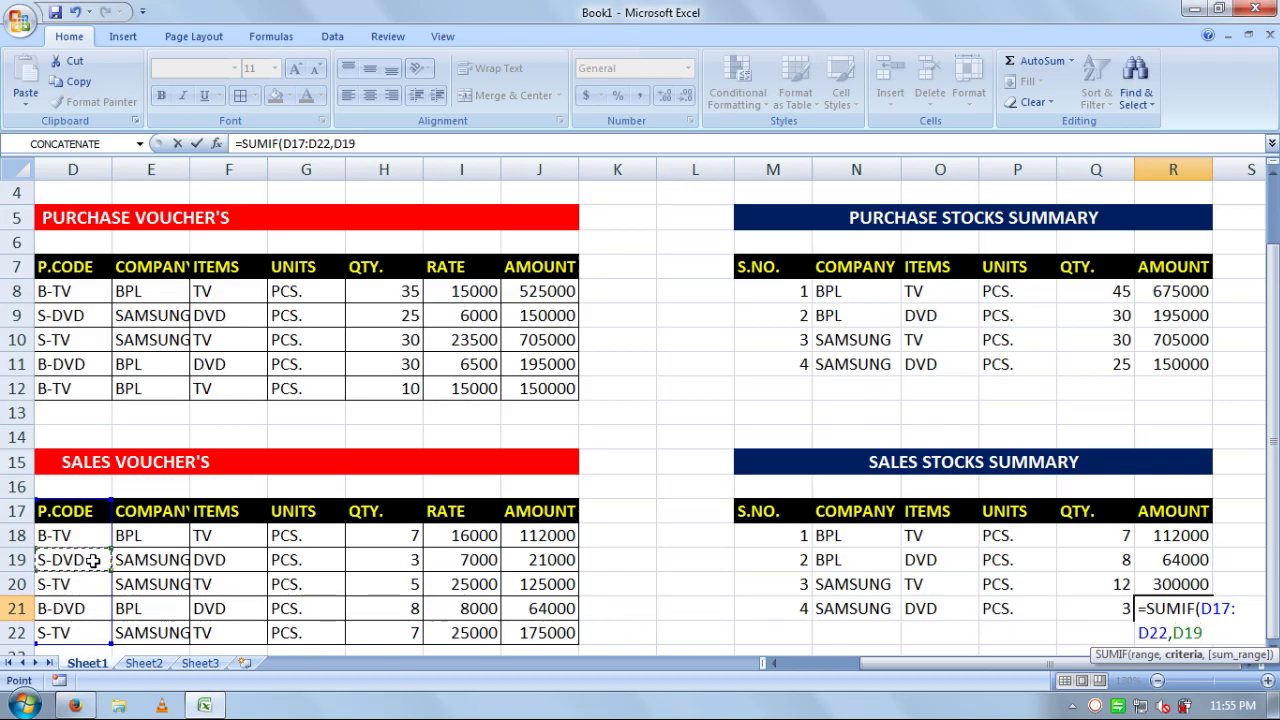
type(",")
left_click_drag(523, 510, 533, 630)
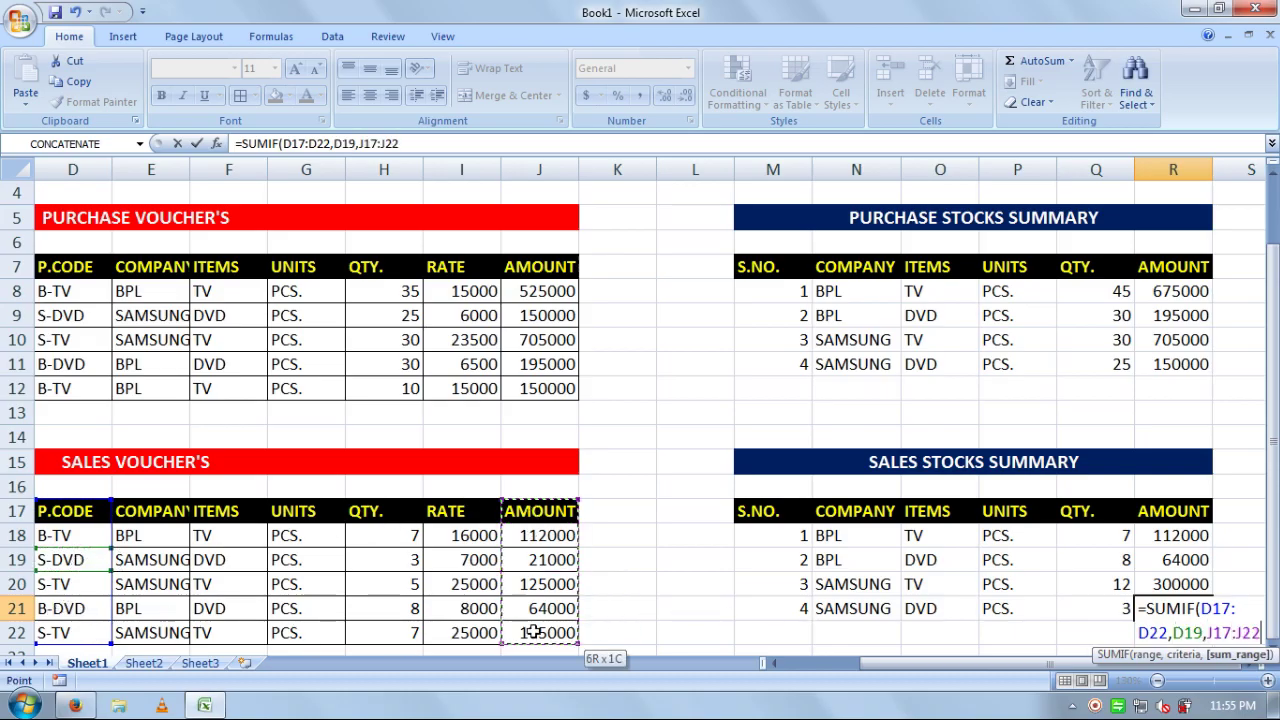
key("Return")
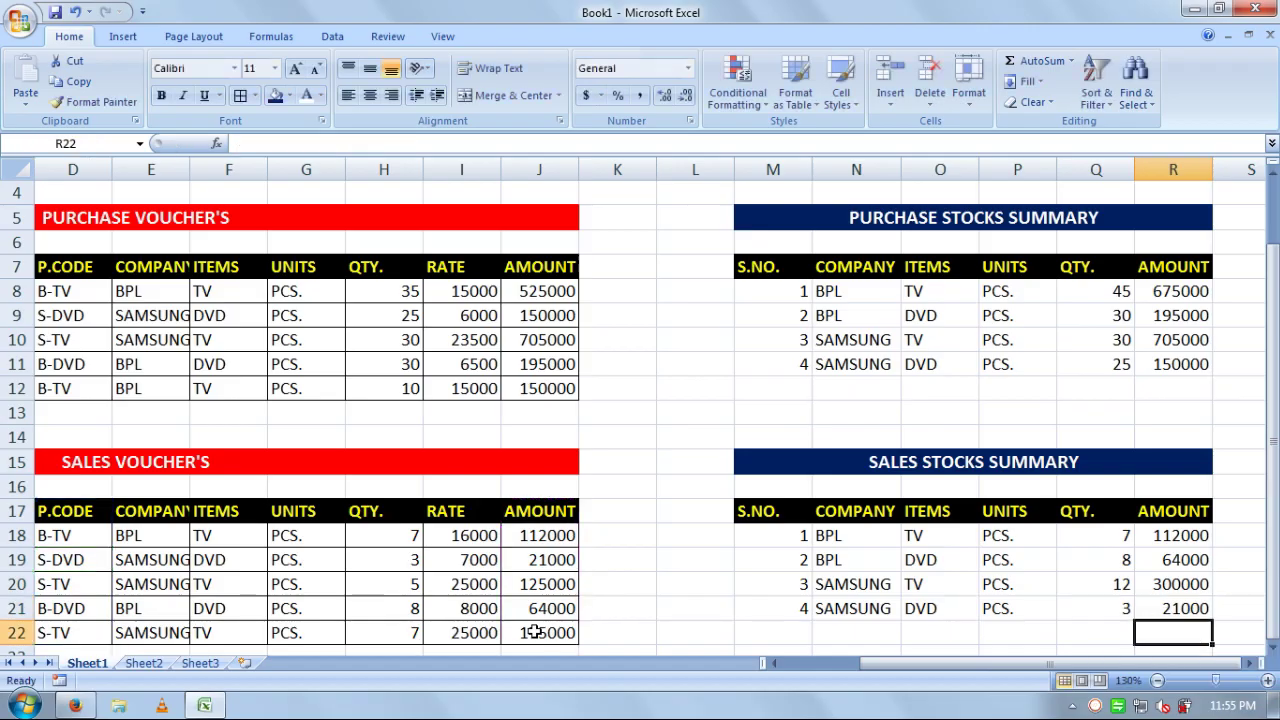
- Apply all borders to the purchase summary table M7:R11 and the sales summary table M17:R21
left_click_drag(760, 267, 1160, 362)
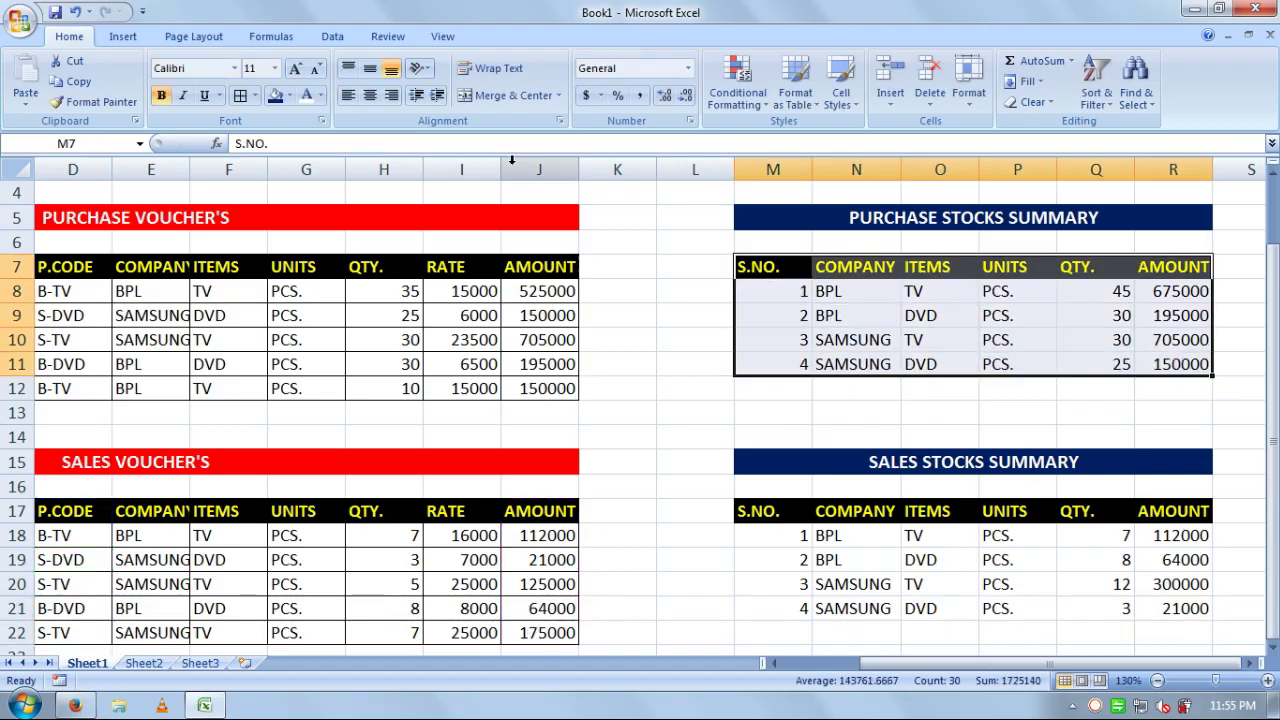
left_click(240, 95)
left_click_drag(760, 511, 1160, 607)
left_click(240, 95)
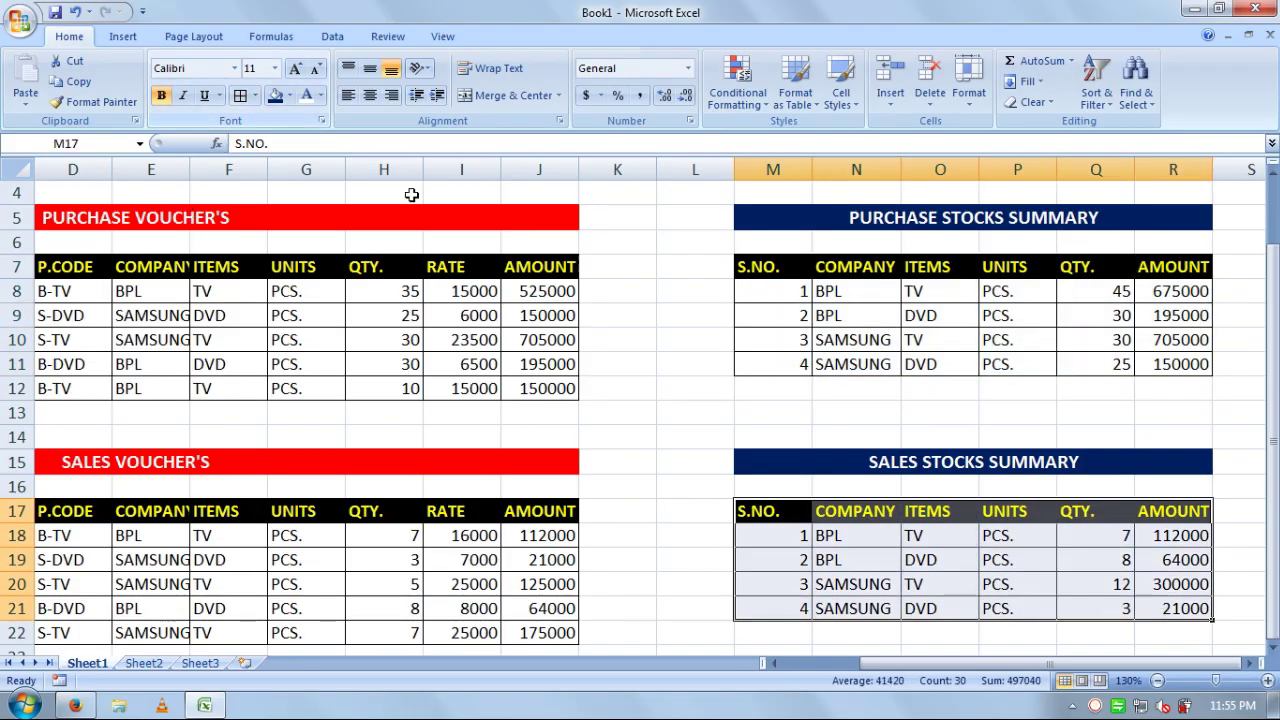
left_click(1063, 577)
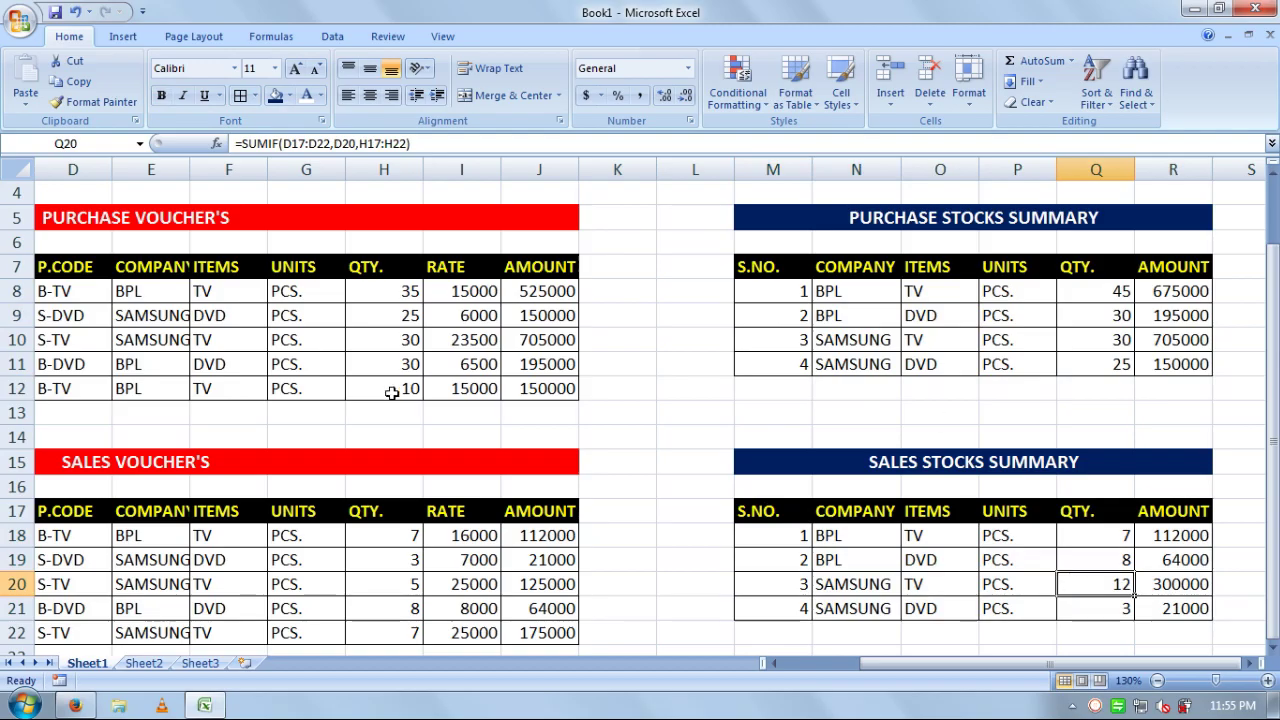
left_click(352, 288)
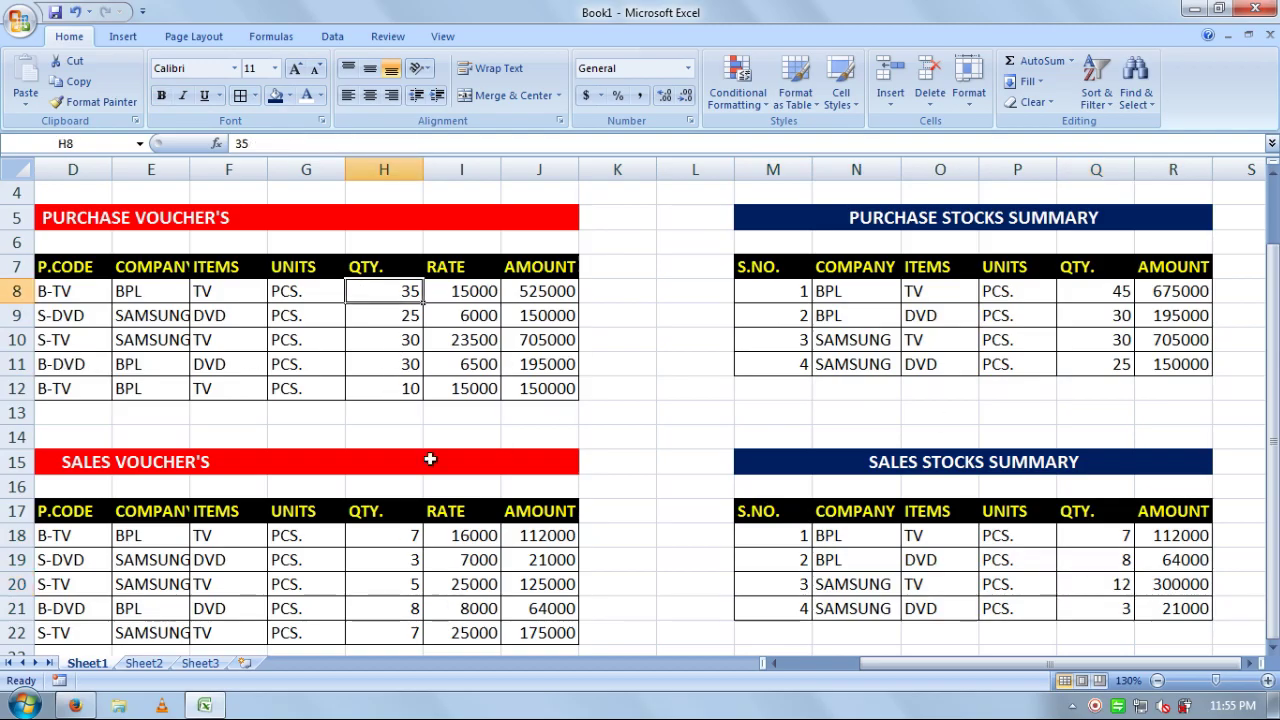
- Narrow the empty column K and delete the empty column L between the voucher and summary tables
mouse_move(1038, 664)
left_mouse_down()
mouse_move(832, 665)
mouse_move(1040, 664)
left_mouse_up()
left_click_drag(657, 170, 613, 170)
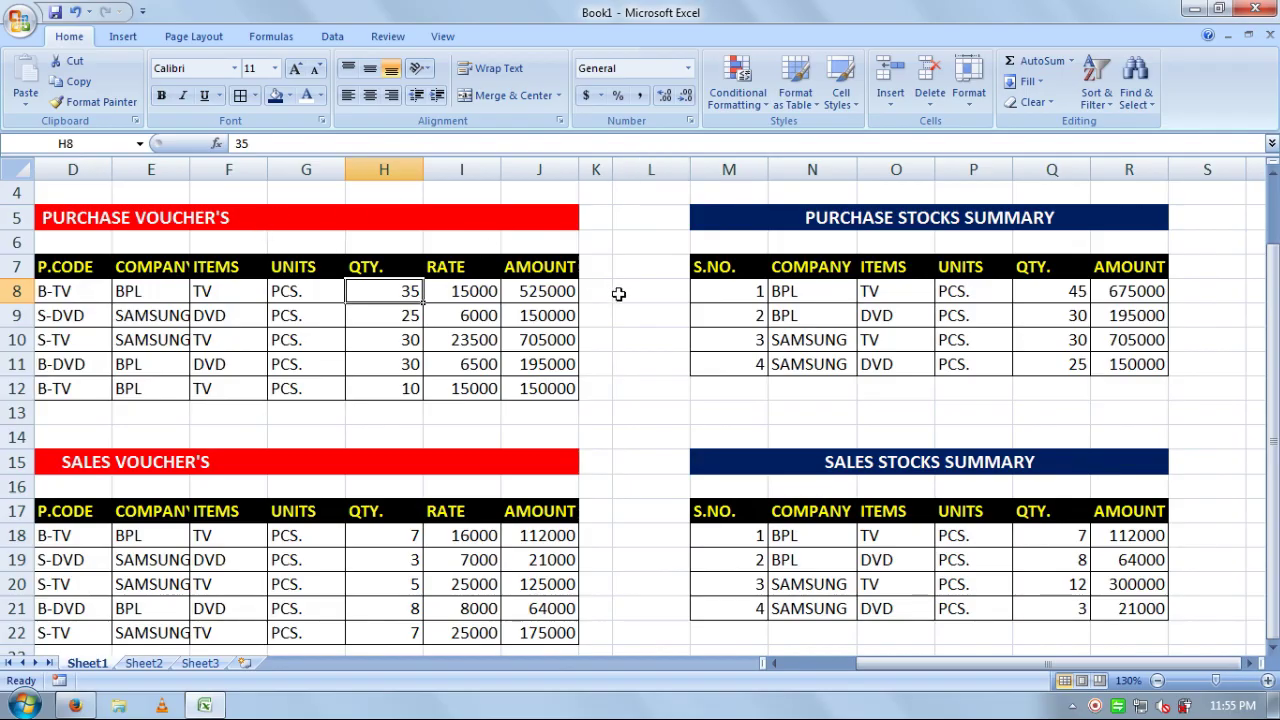
left_click(652, 310)
right_click(652, 170)
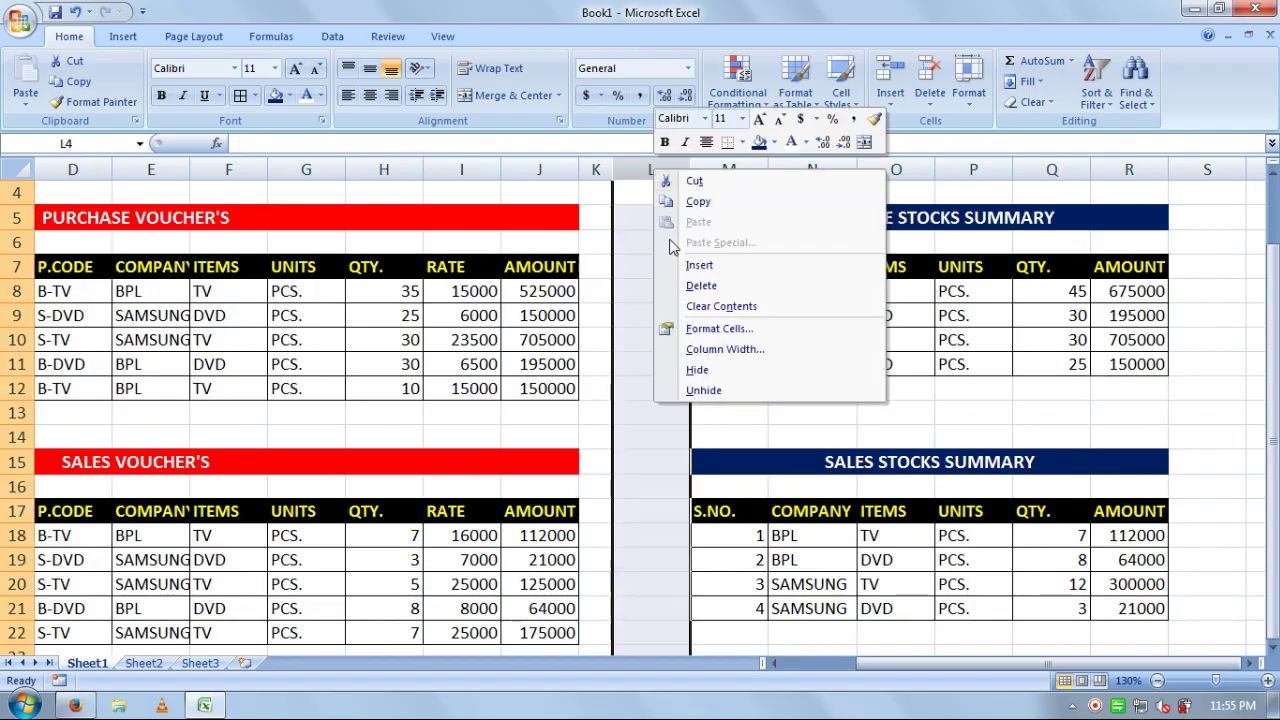
left_click(701, 285)
left_click(735, 340)
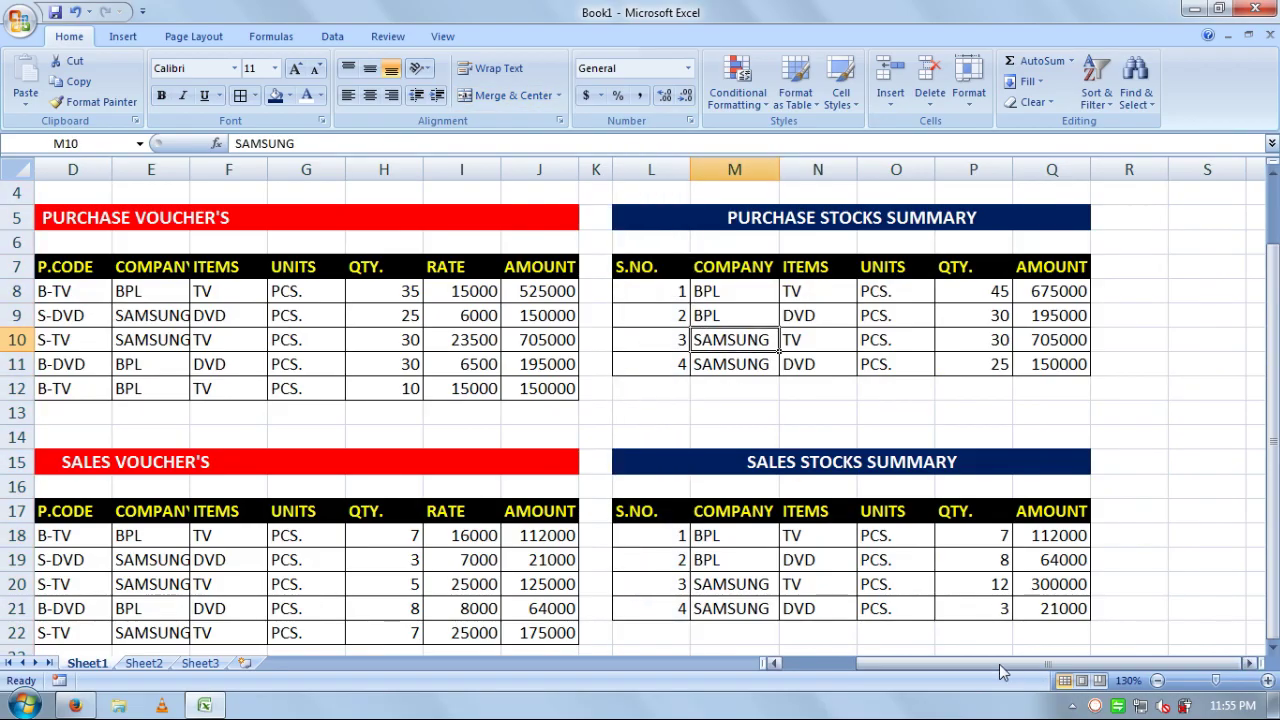
- Insert a blank column before column A and narrow it to a slim margin beside the voucher tables
left_click_drag(999, 664, 675, 664)
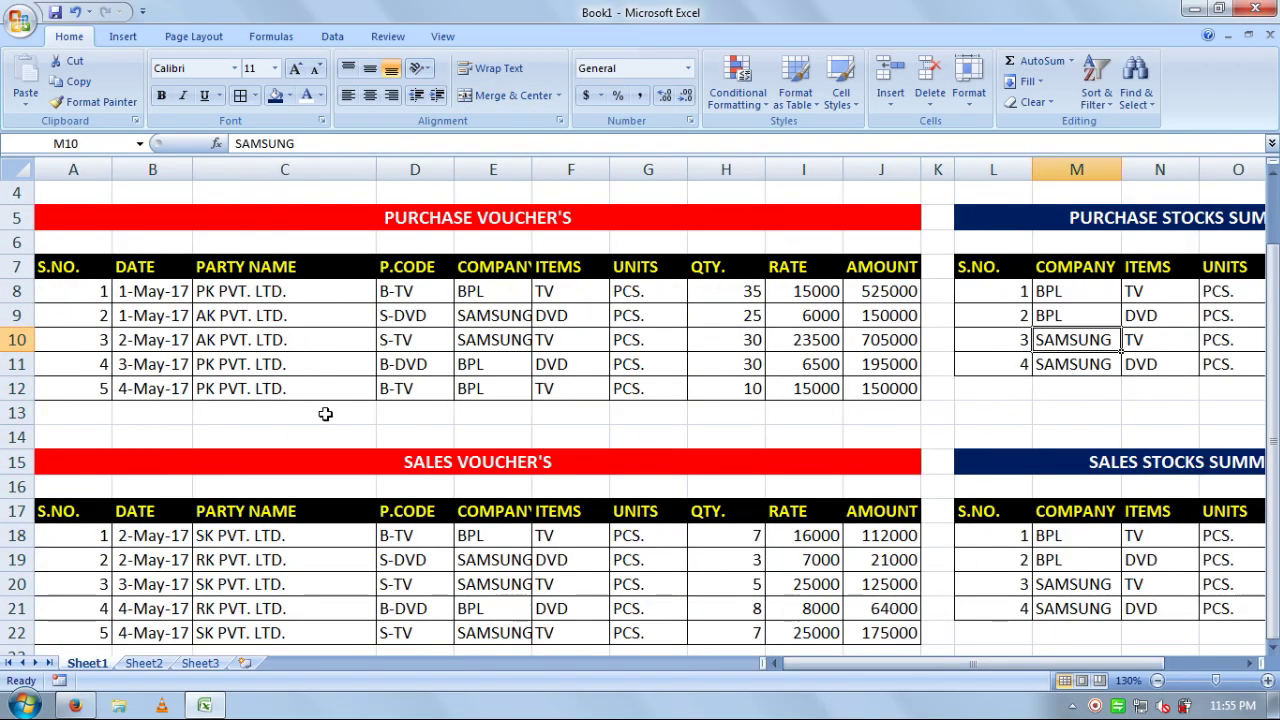
right_click(73, 170)
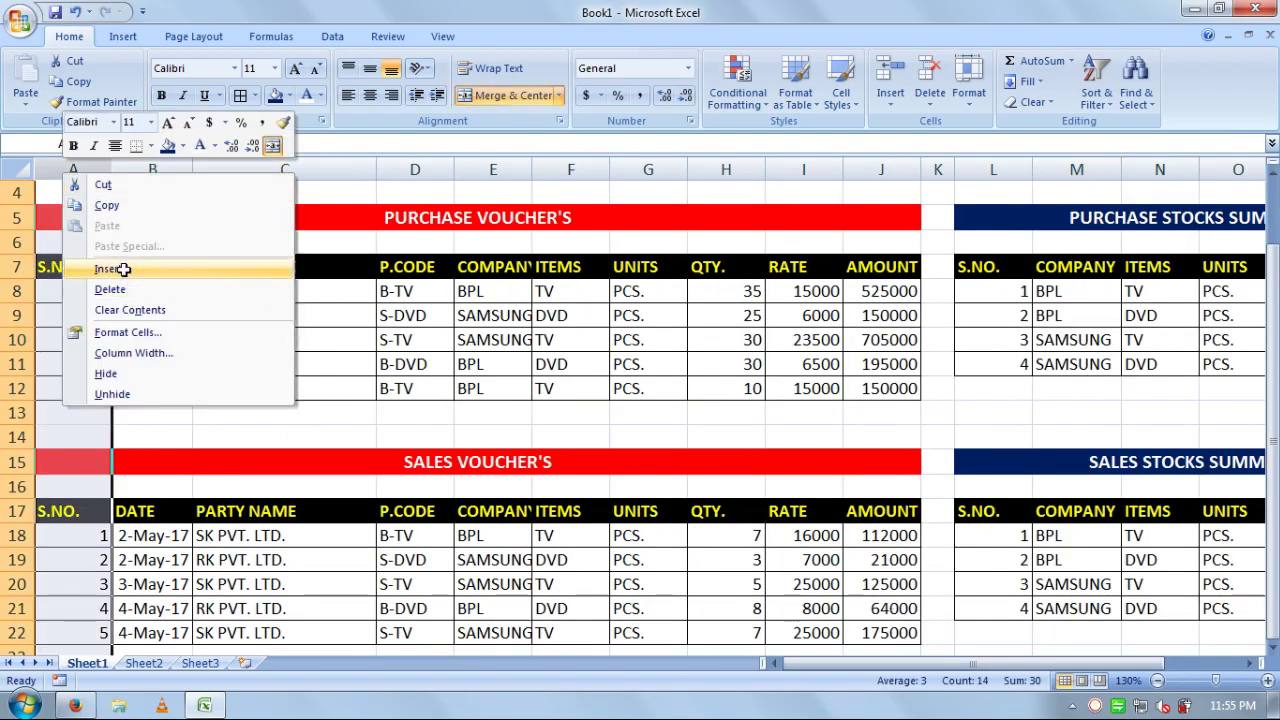
left_click(105, 268)
left_click_drag(111, 170, 62, 173)
left_click(334, 394)
scroll(1208, 480, "up", 1)
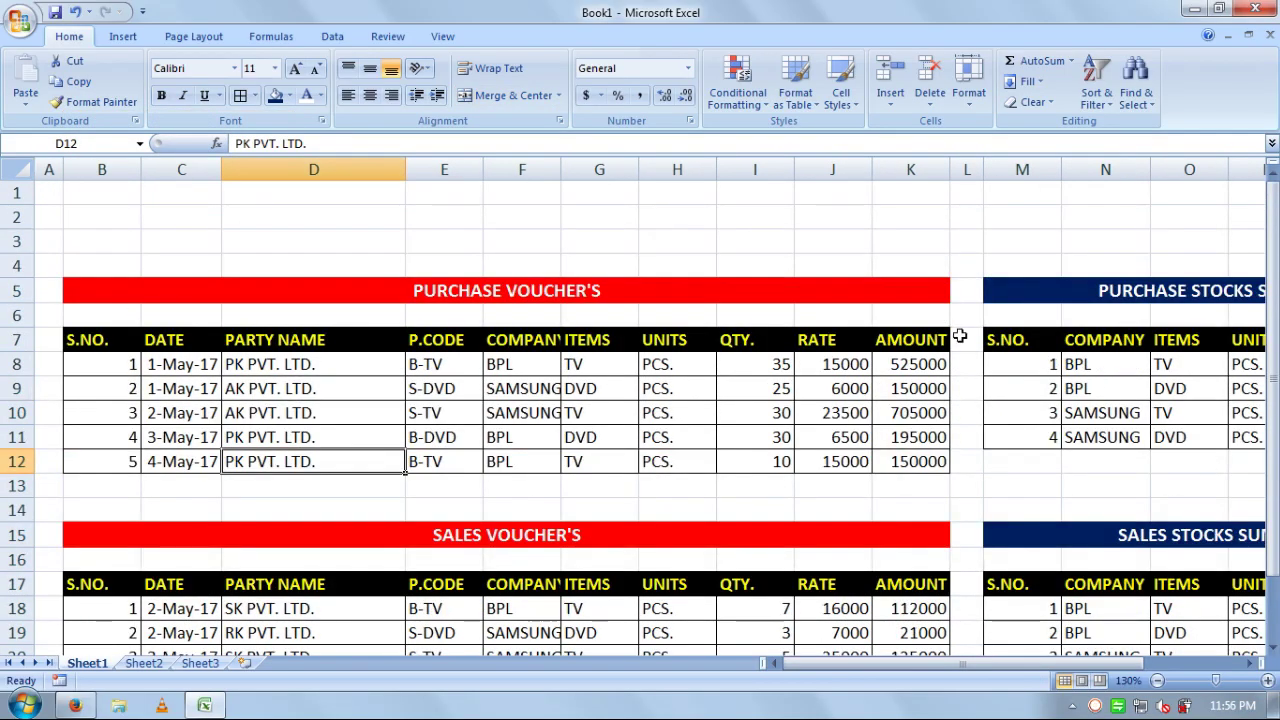
- Merge and center M12:P12 below the purchase stocks summary and enter the label GRAND TOTAL
left_click(608, 246)
left_click(1157, 681)
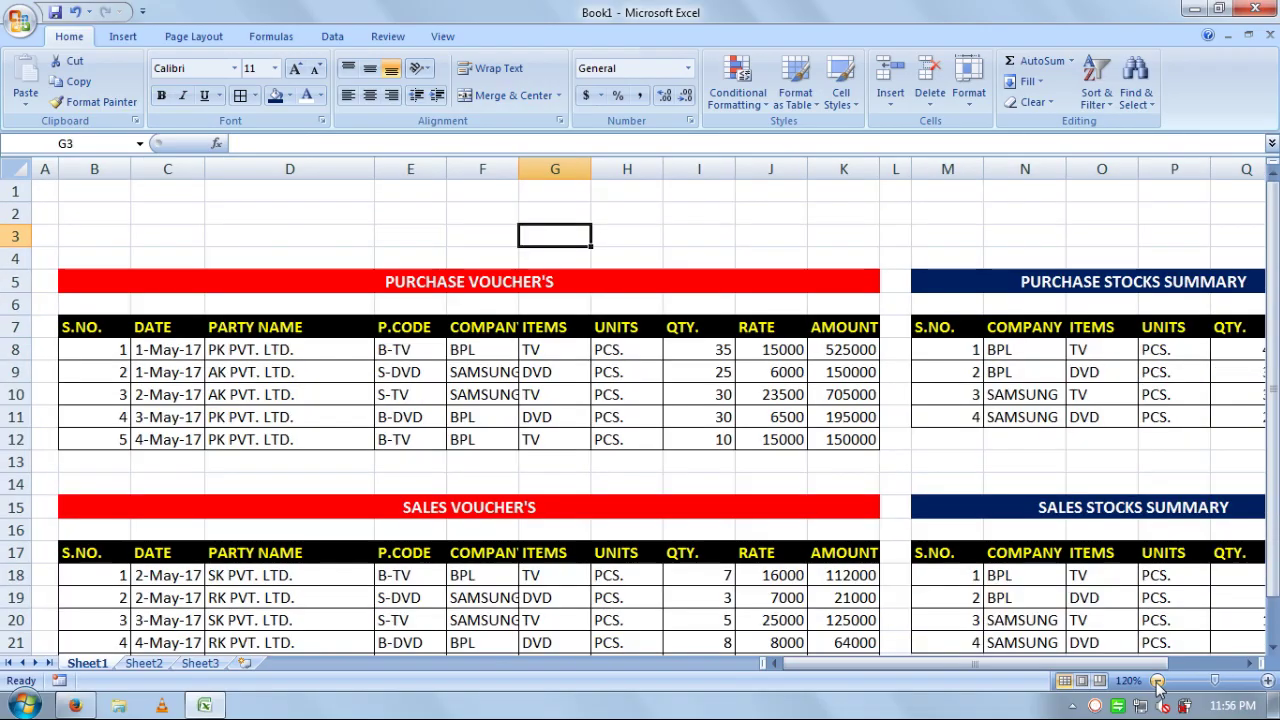
left_click(1157, 681)
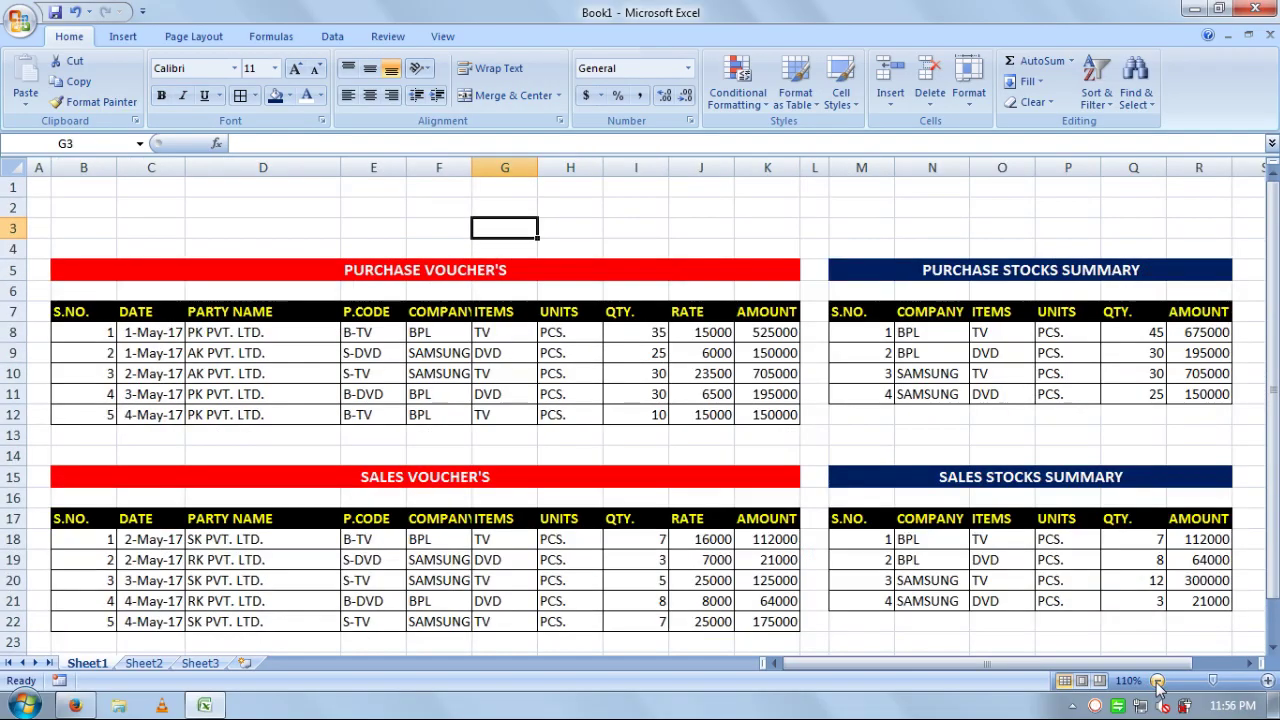
left_click(1037, 644)
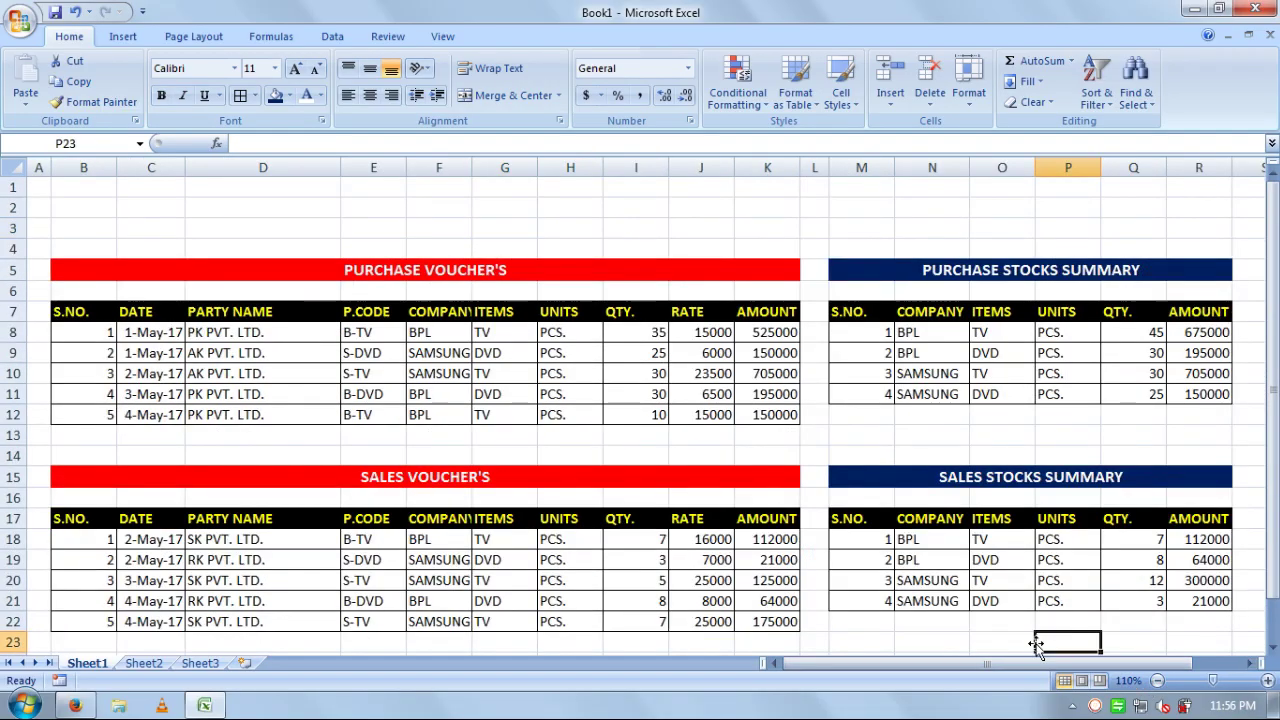
left_click(862, 420)
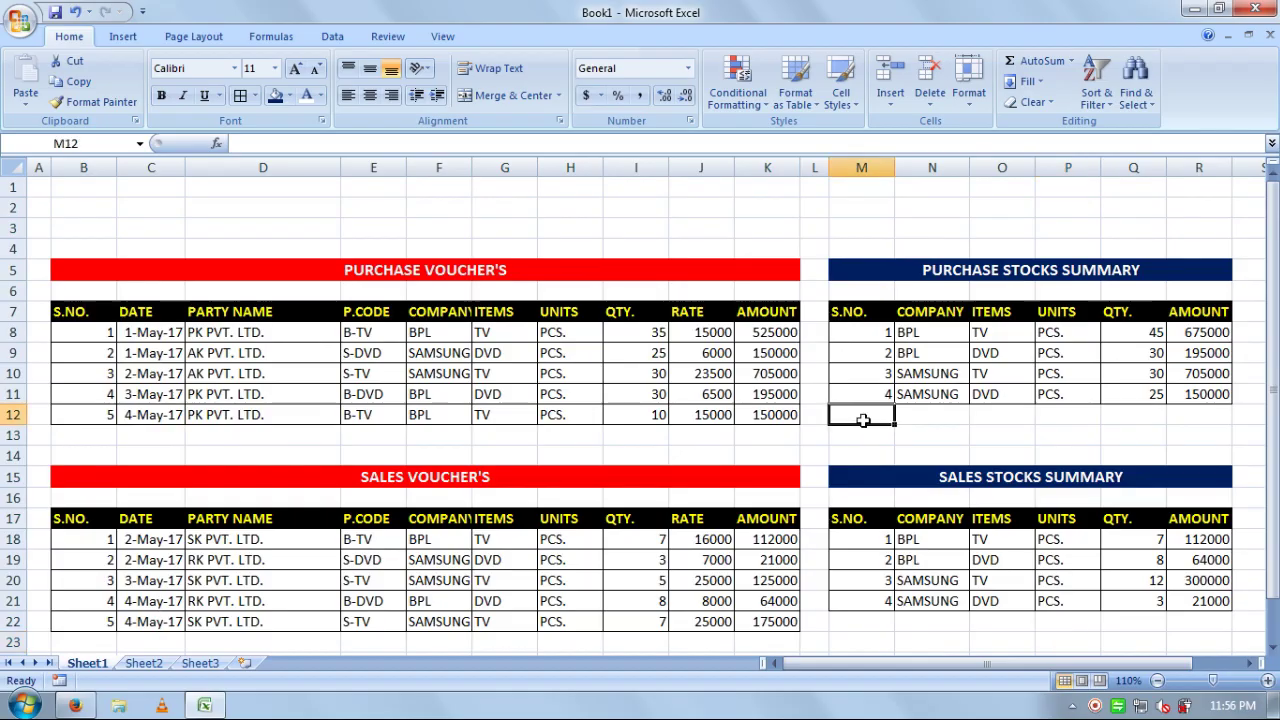
left_click_drag(866, 420, 1049, 413)
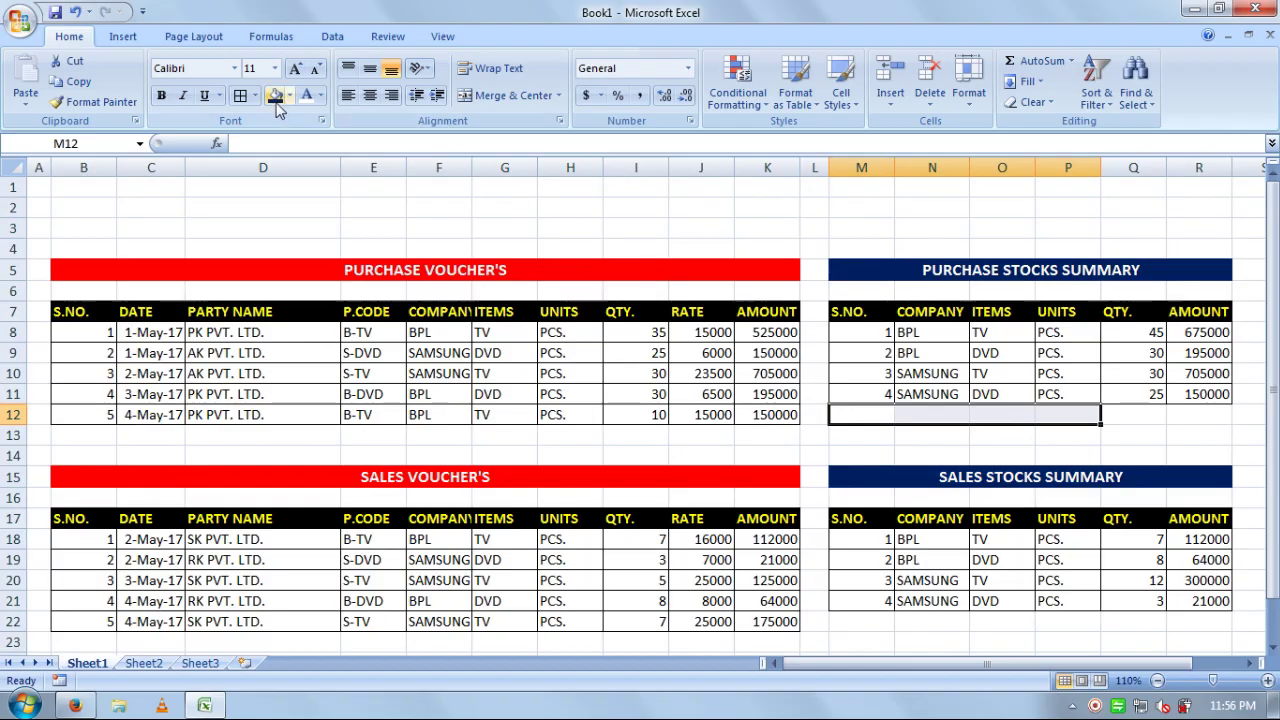
left_click(505, 95)
type("GRAND")
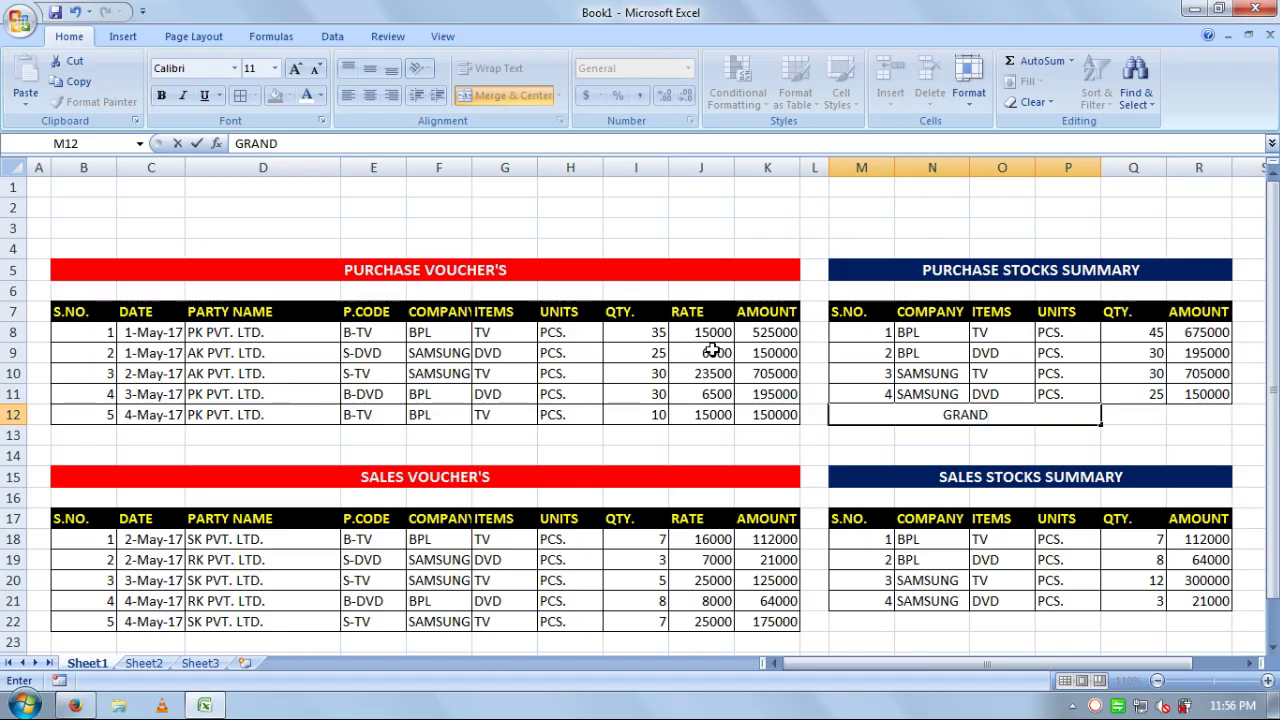
type(" TOTAL")
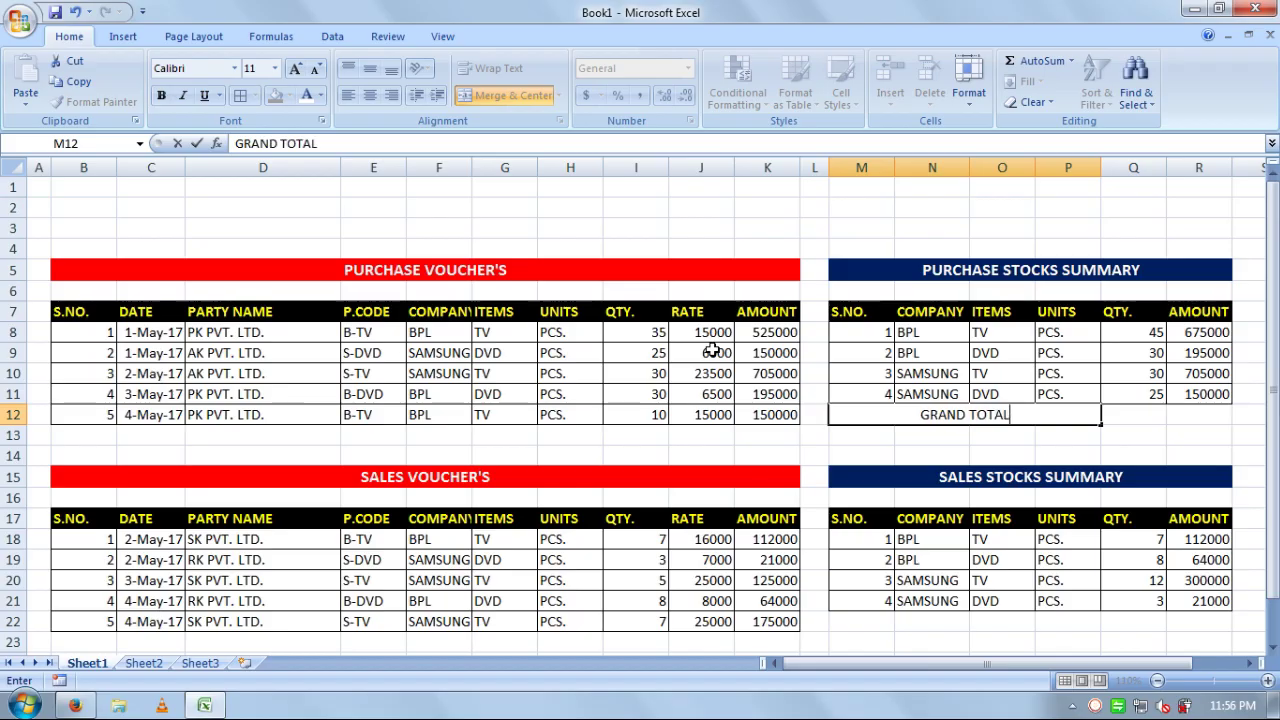
- End the GRAND TOTAL label in M12 with a colon, then right-align it in bold white text on a black fill
type(" :")
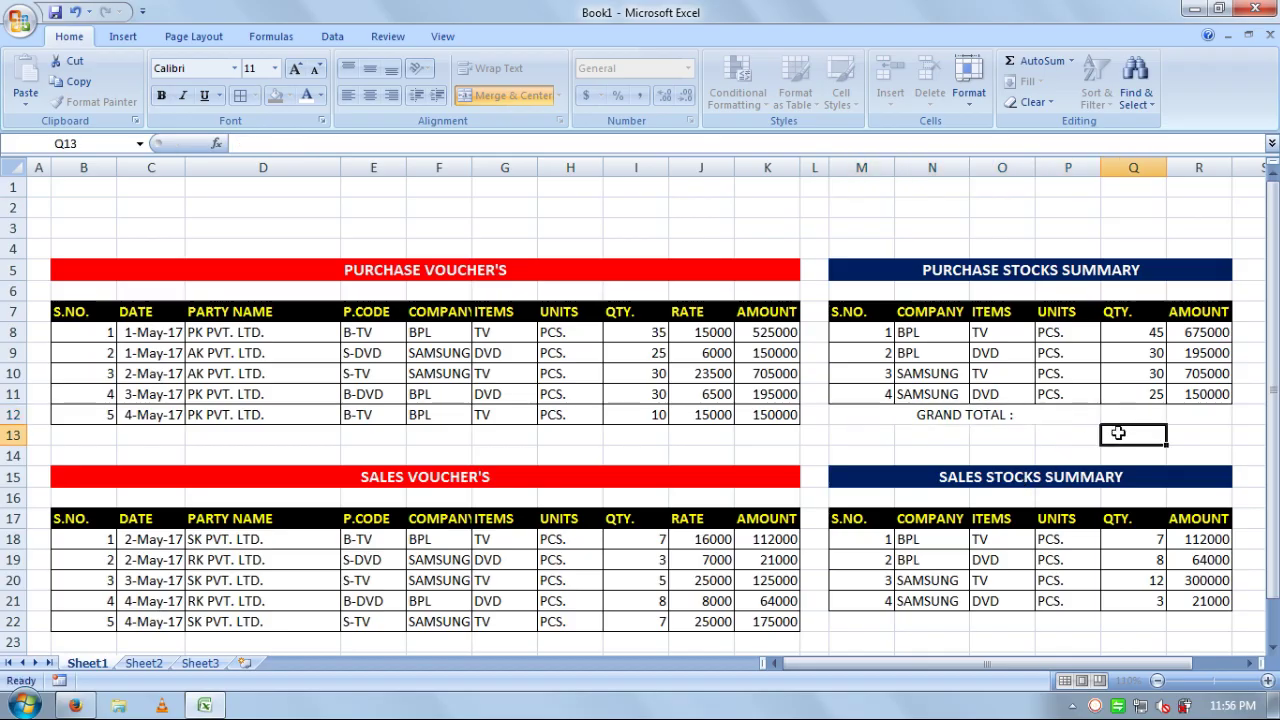
left_click(1061, 414)
left_click(391, 95)
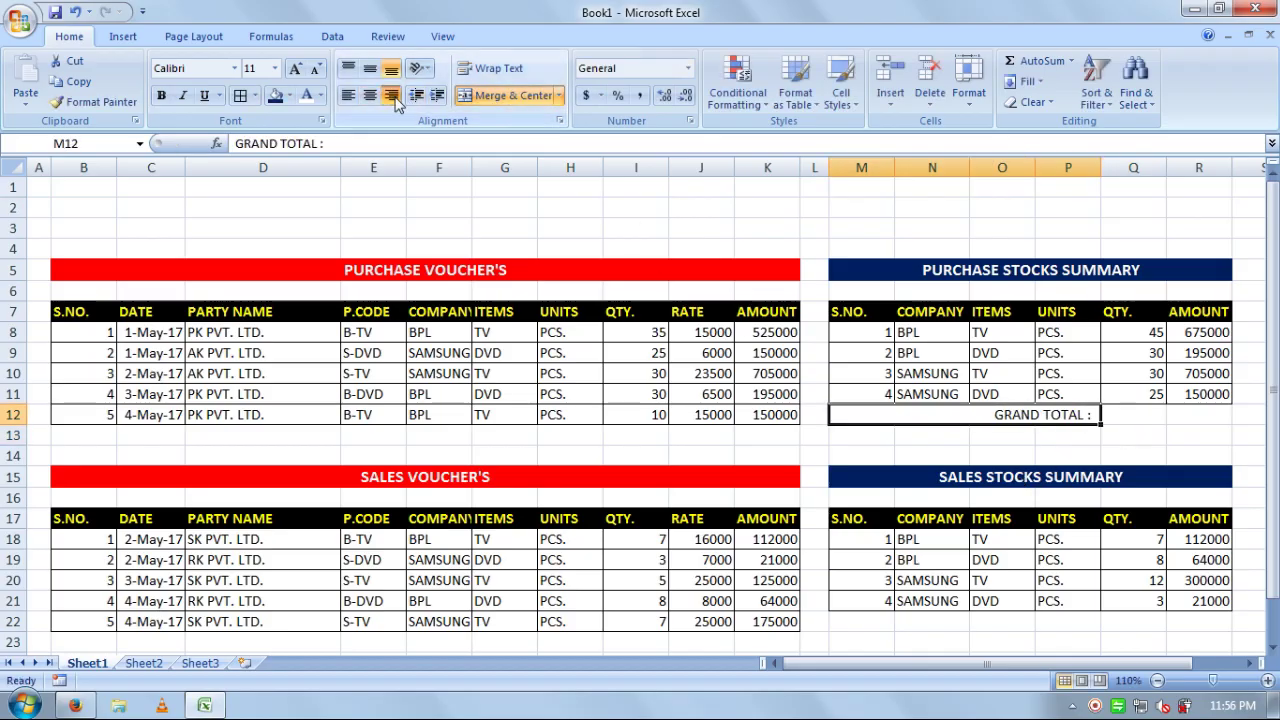
left_click(289, 95)
left_click(290, 134)
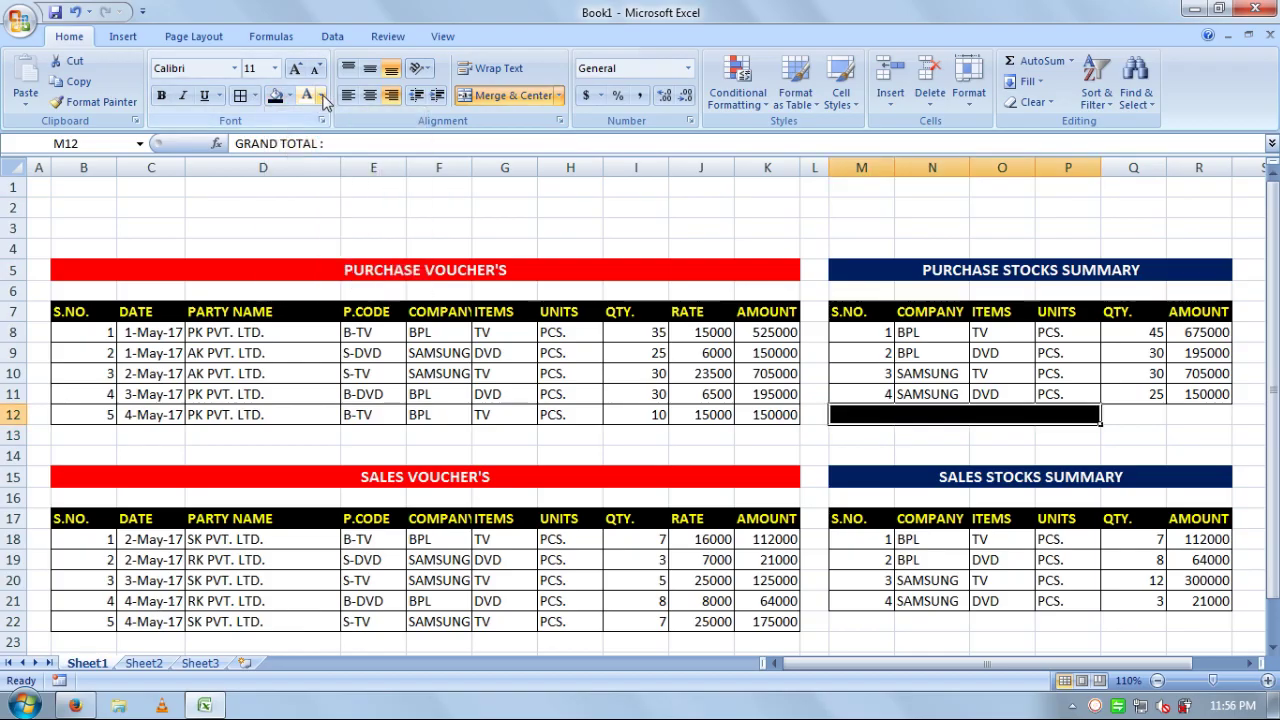
left_click(320, 95)
left_click(306, 158)
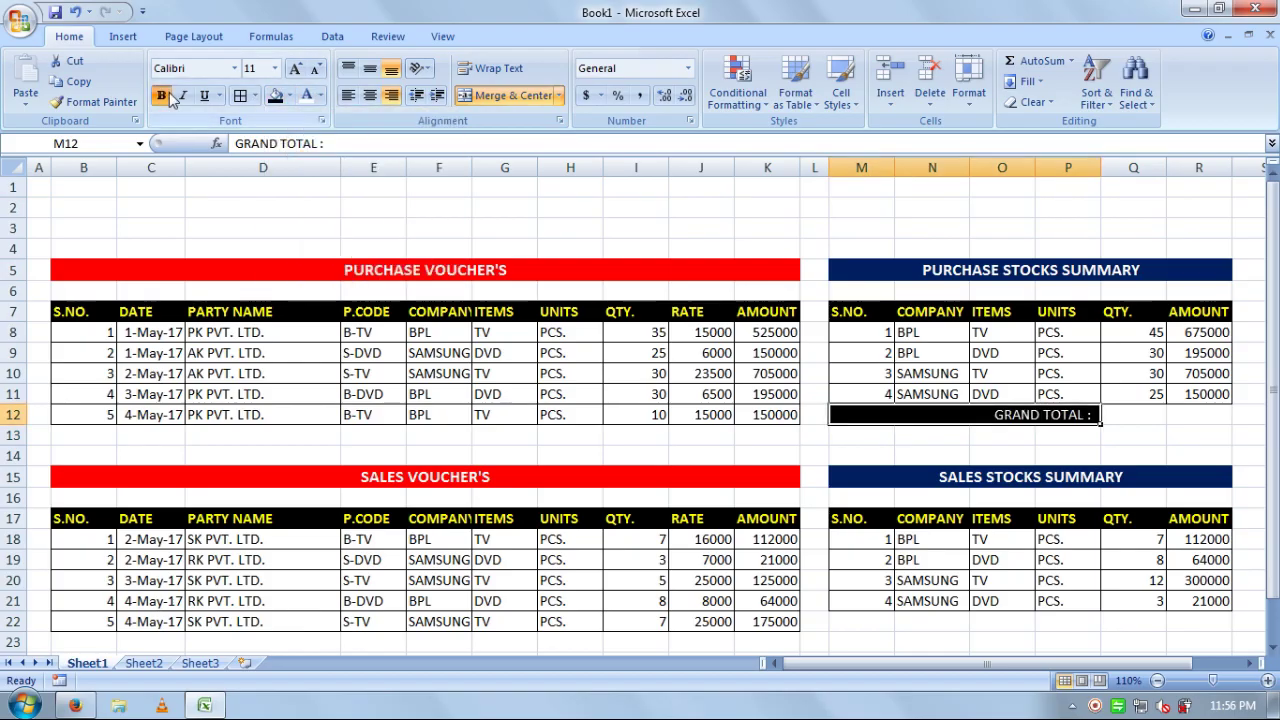
left_click(161, 95)
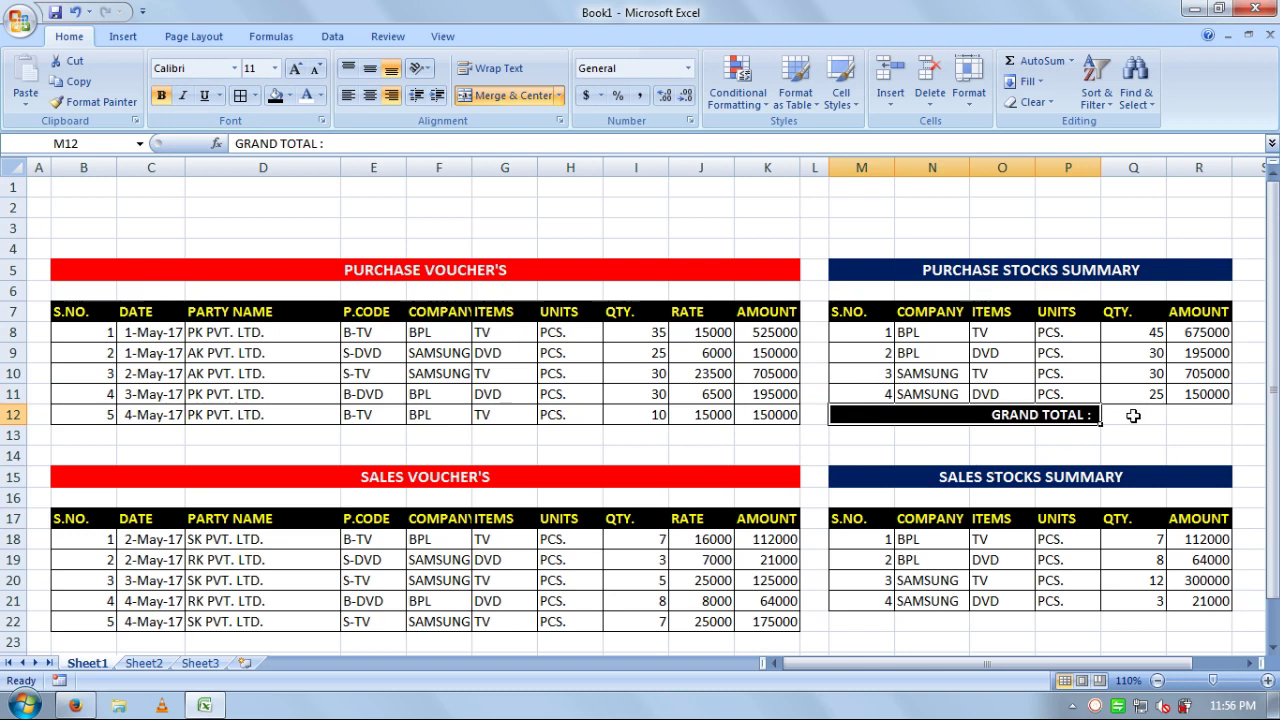
- Apply all borders to Q12:R12 and copy the grand total row M12:R12 to M22 below the sales stocks summary
left_click_drag(1125, 414, 1195, 414)
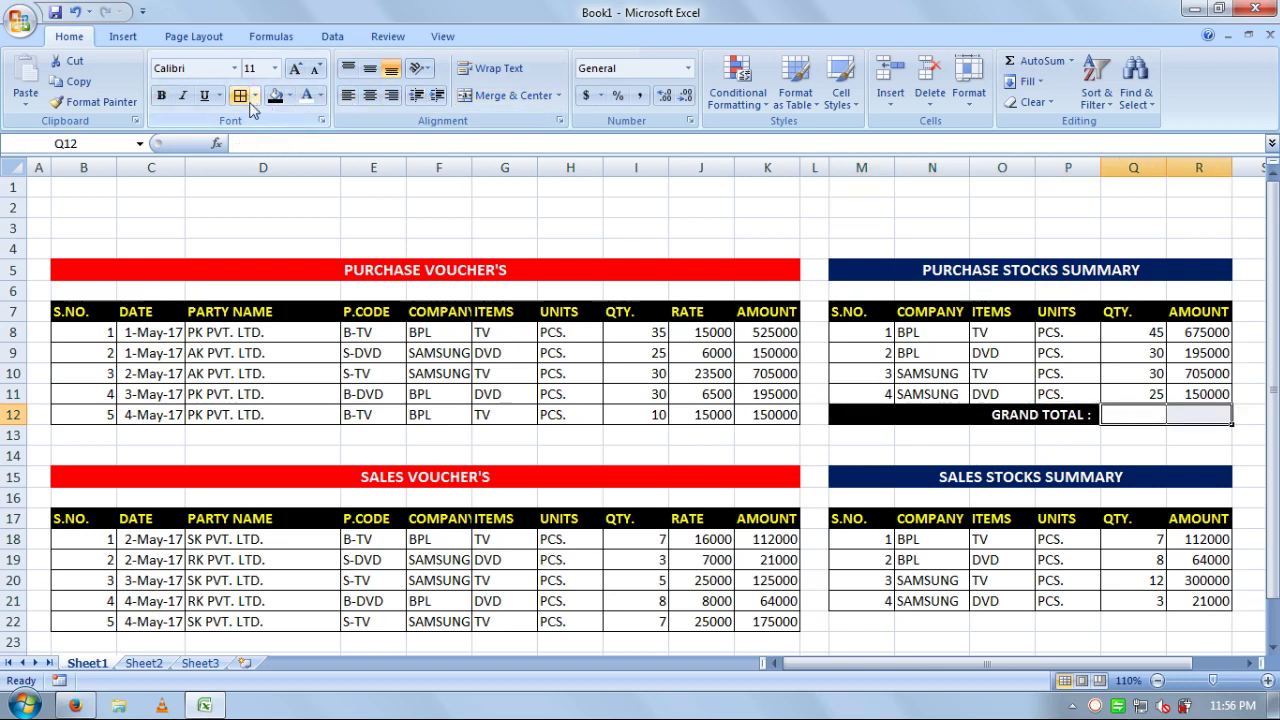
left_click(938, 412)
left_click_drag(938, 412, 1195, 414)
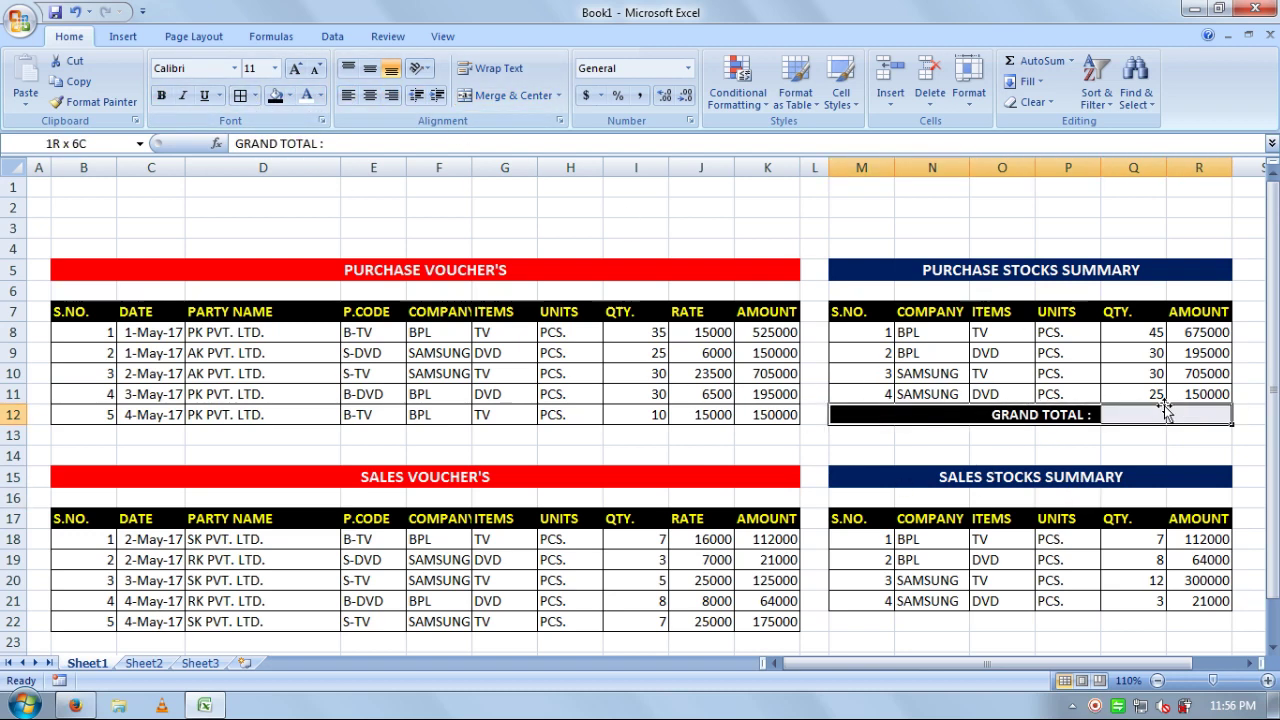
left_click(73, 81)
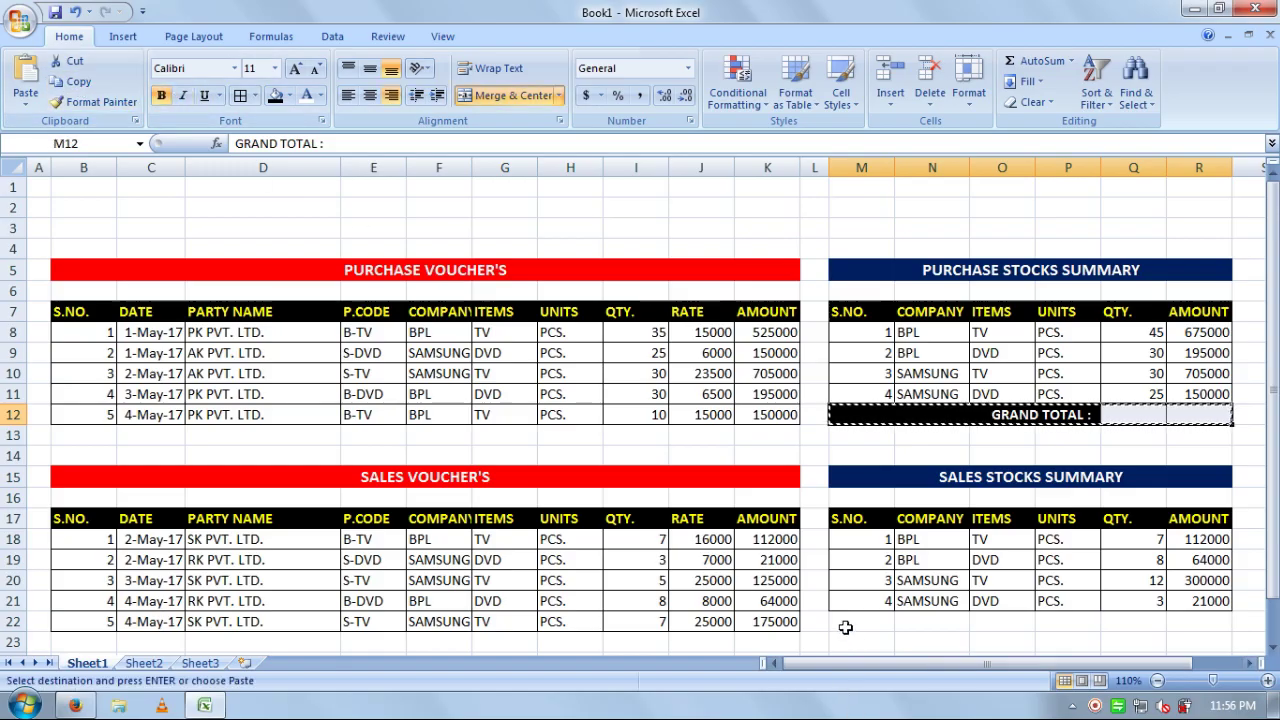
left_click(846, 624)
left_click(25, 85)
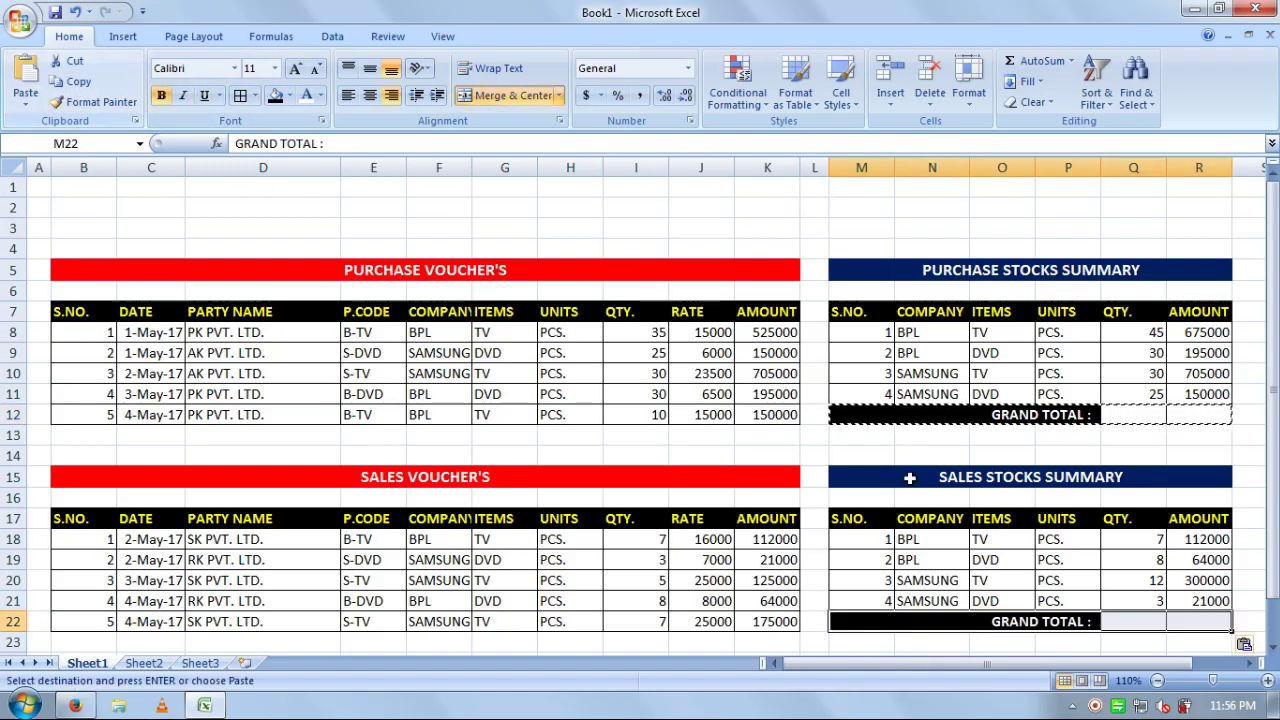
- Total the purchase summary quantities in Q12 with =SUM(Q8:Q11)
left_click(1128, 418)
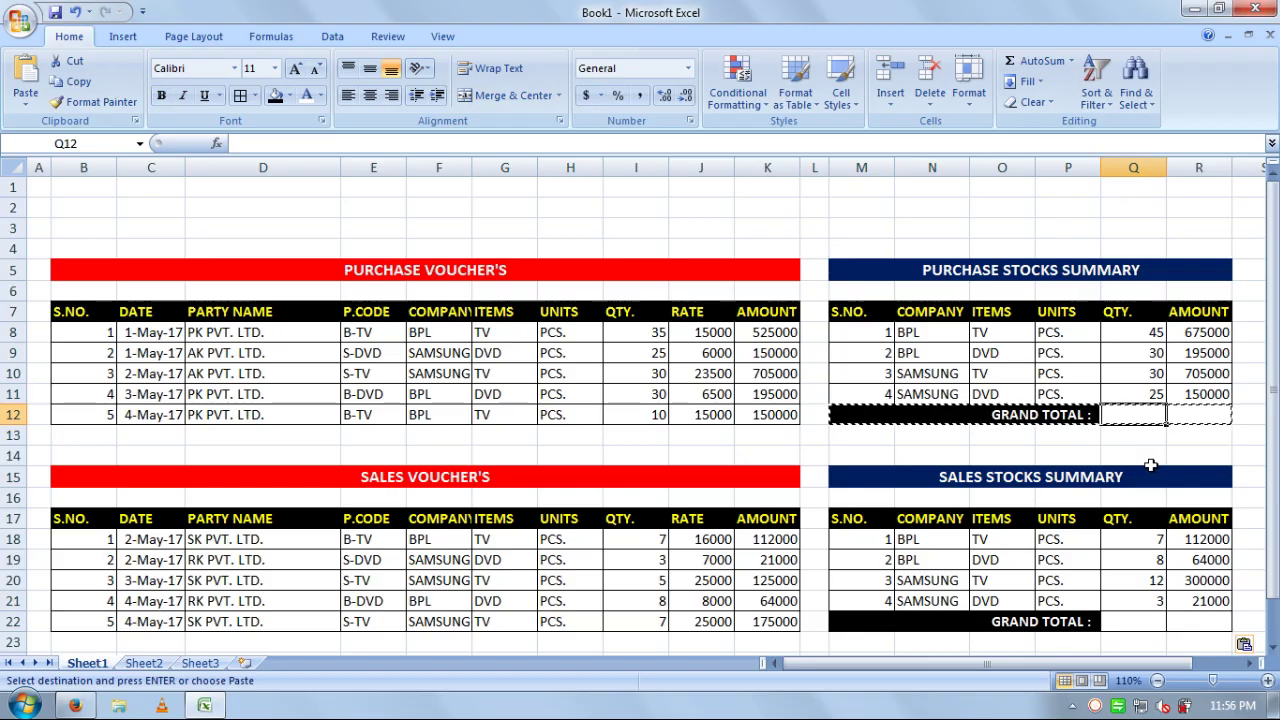
type("=SUM(")
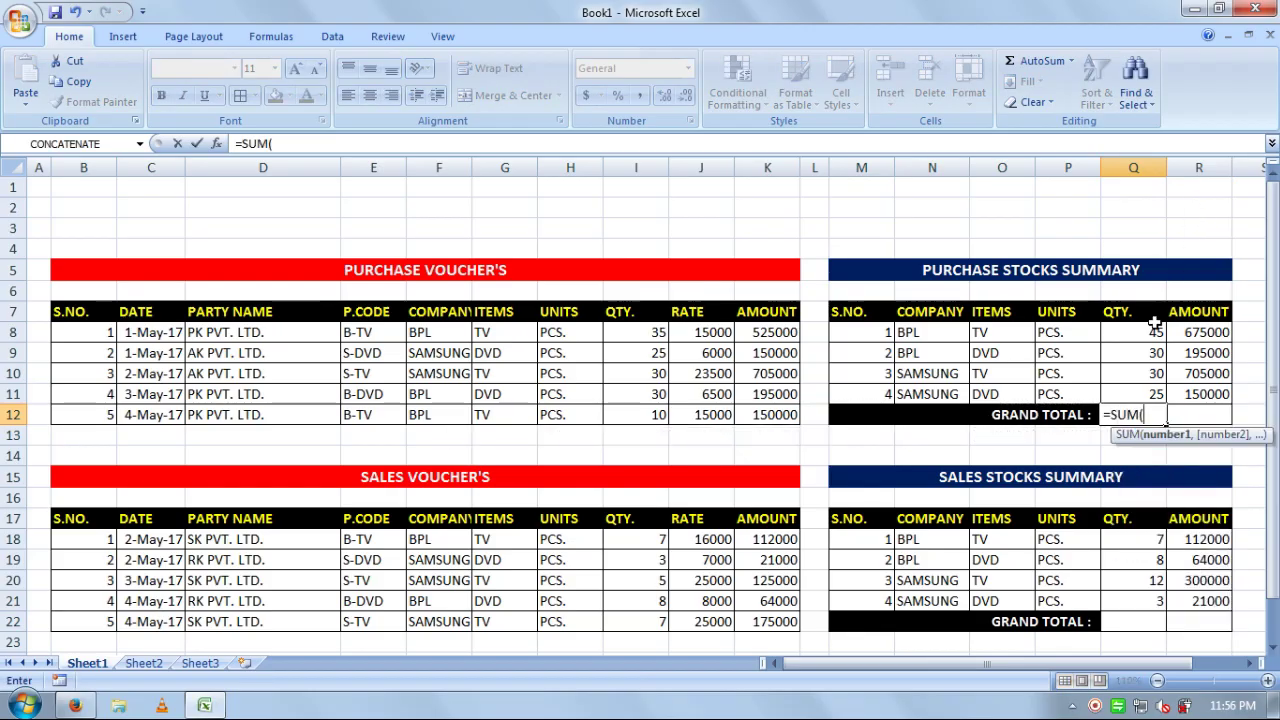
left_click_drag(1152, 330, 1160, 388)
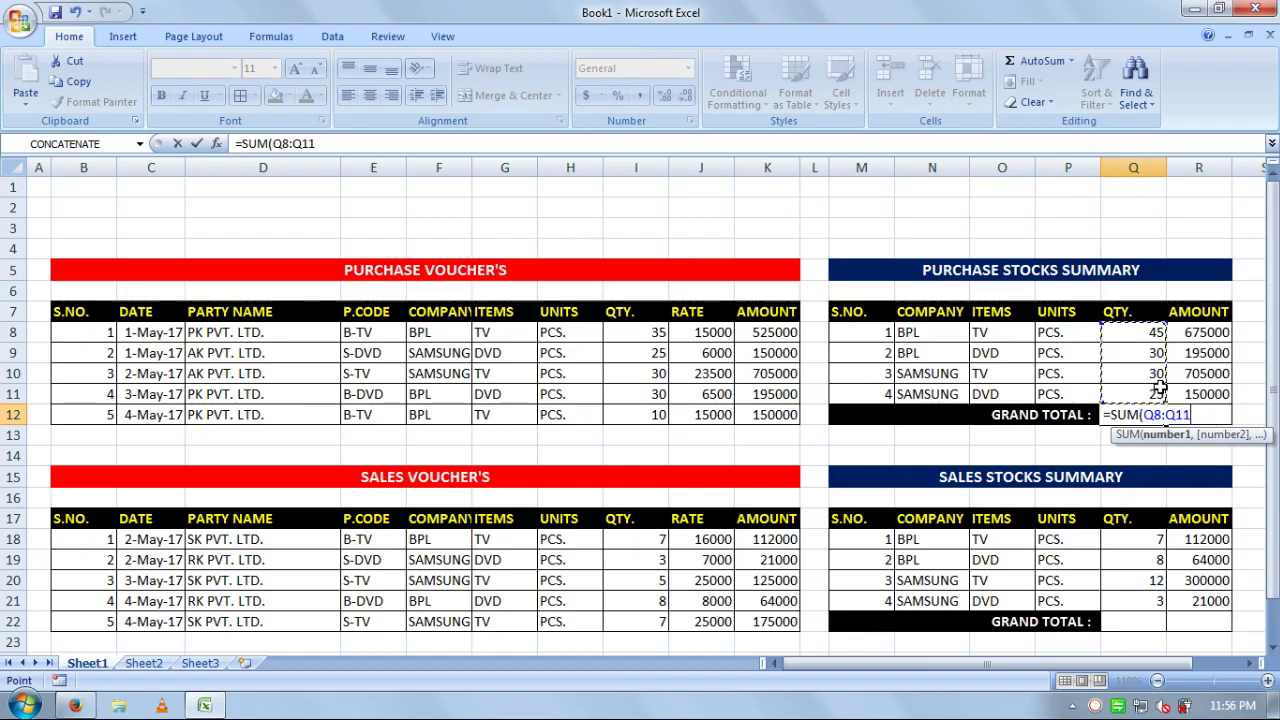
key("ctrl+Return")
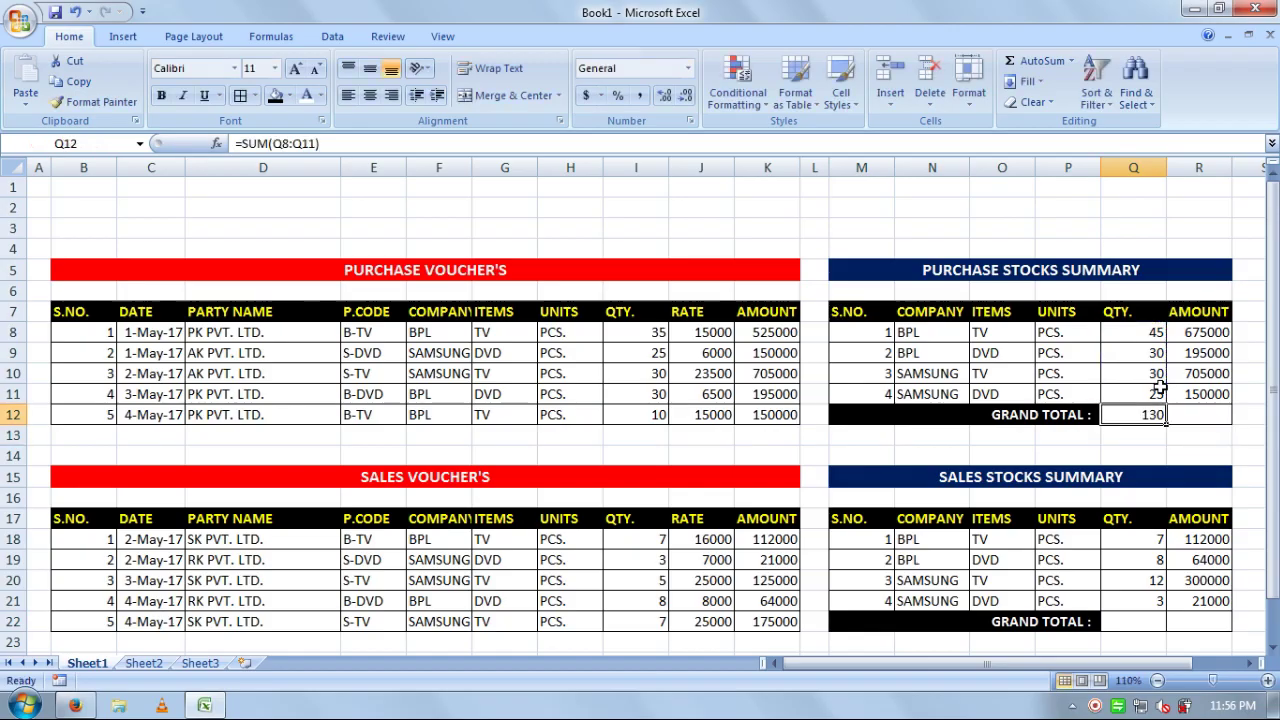
- Total the purchase summary amounts in R12 with =SUM(R8:R11)
key("Right")
type("=")
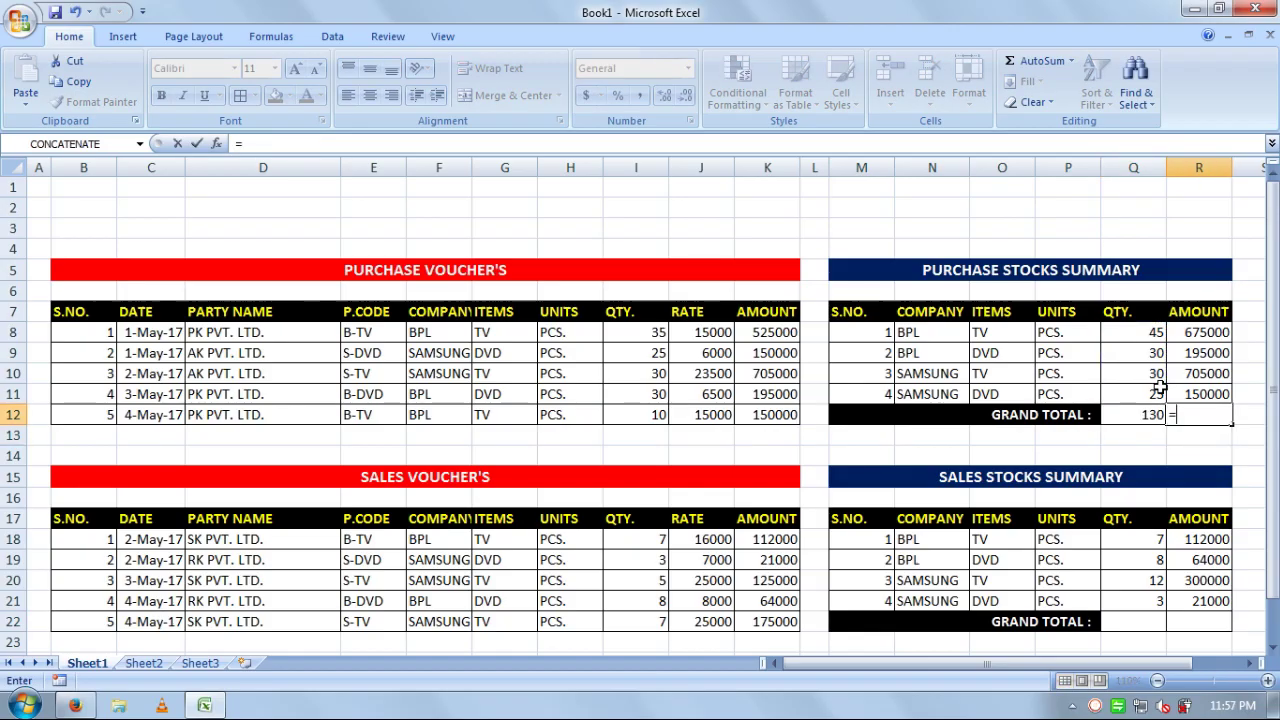
type("SUM)")
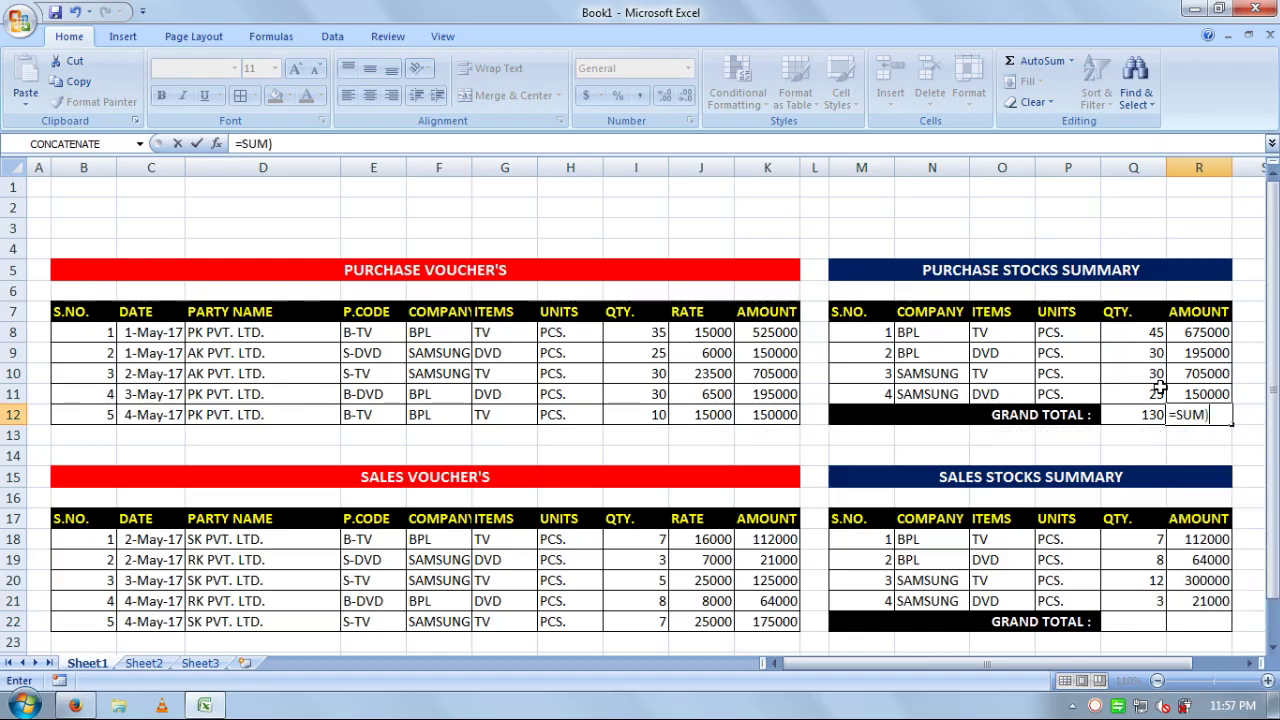
key("BackSpace")
type("(")
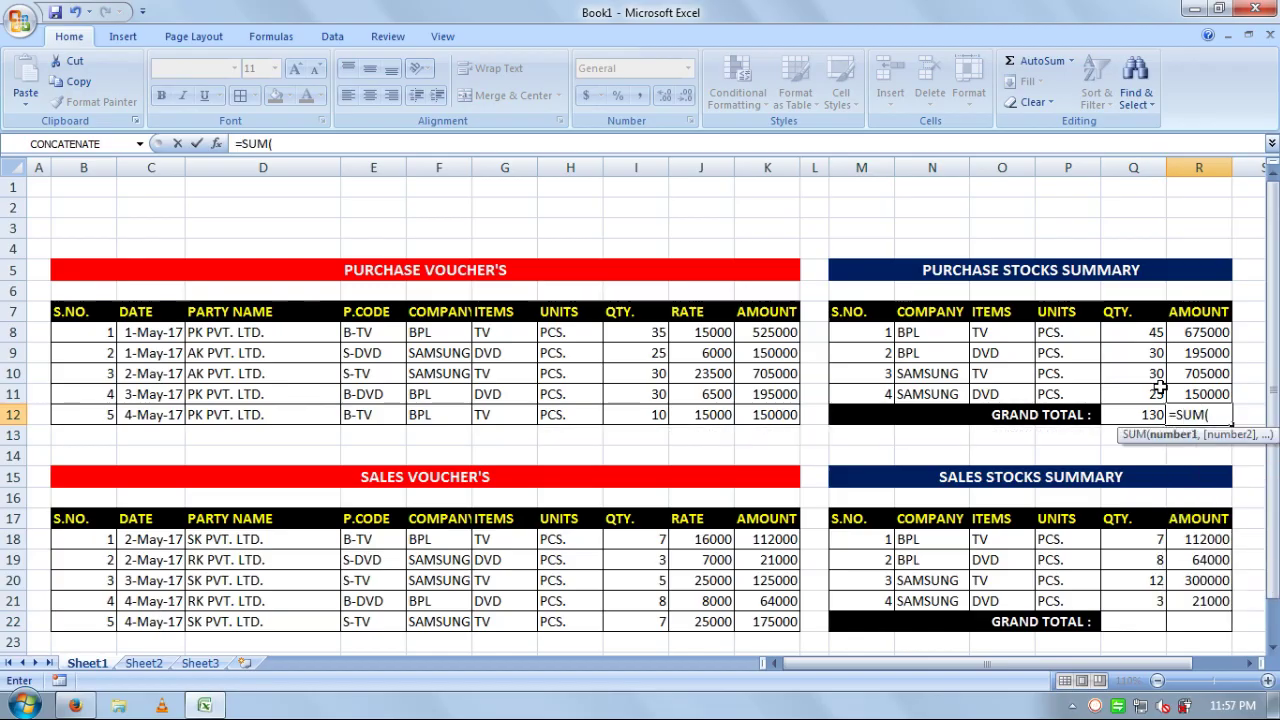
left_click_drag(1196, 330, 1196, 385)
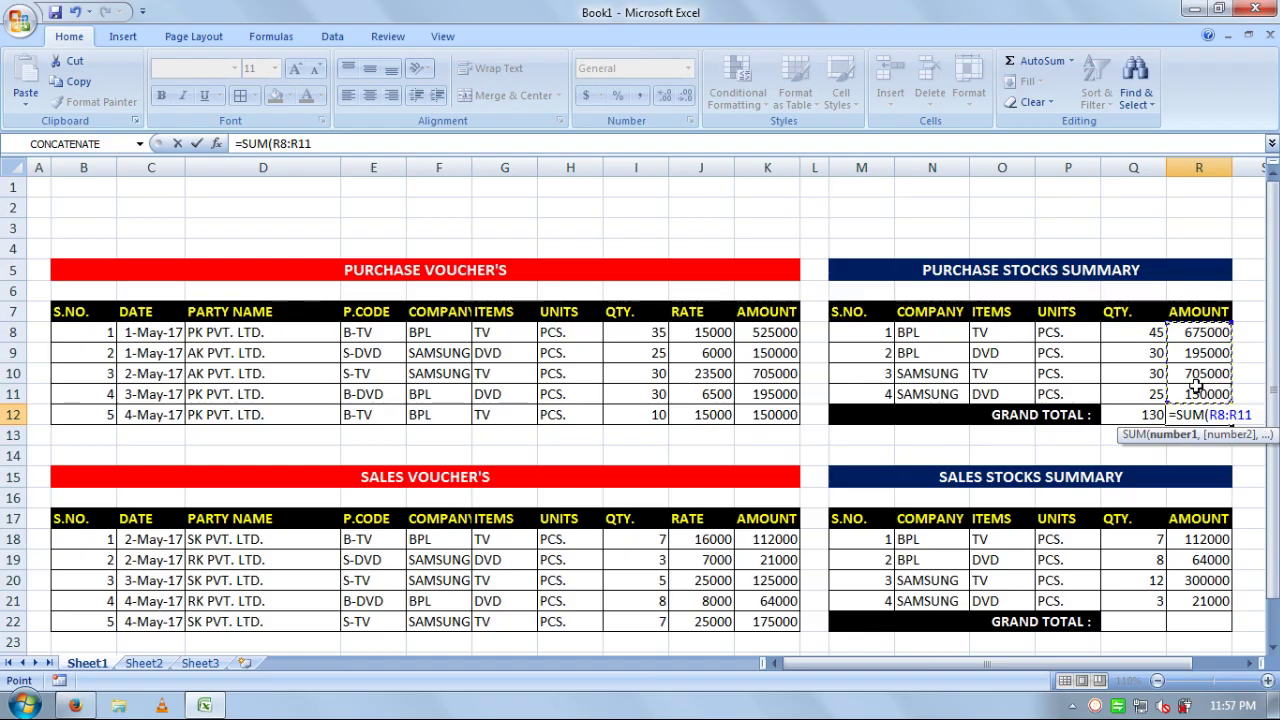
type(")")
key("Return")
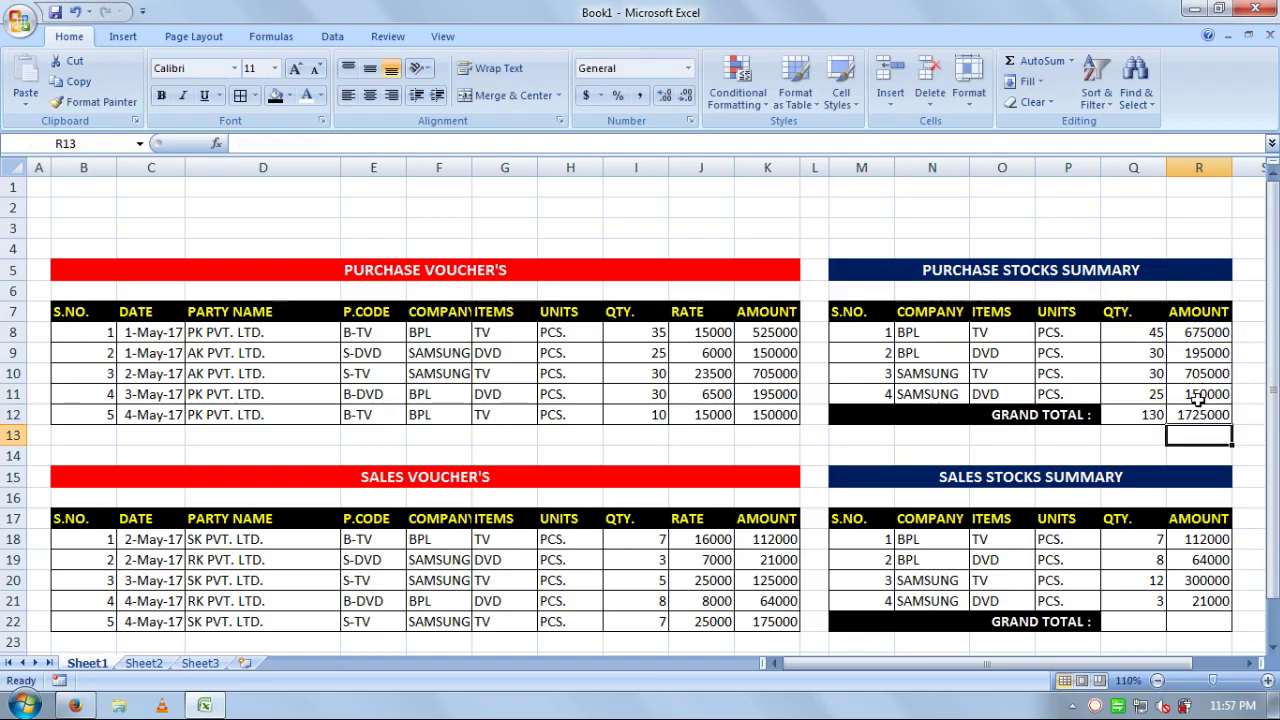
- Format the purchase grand total values in Q12:R12 as bold yellow text on a black fill
left_click(1195, 414)
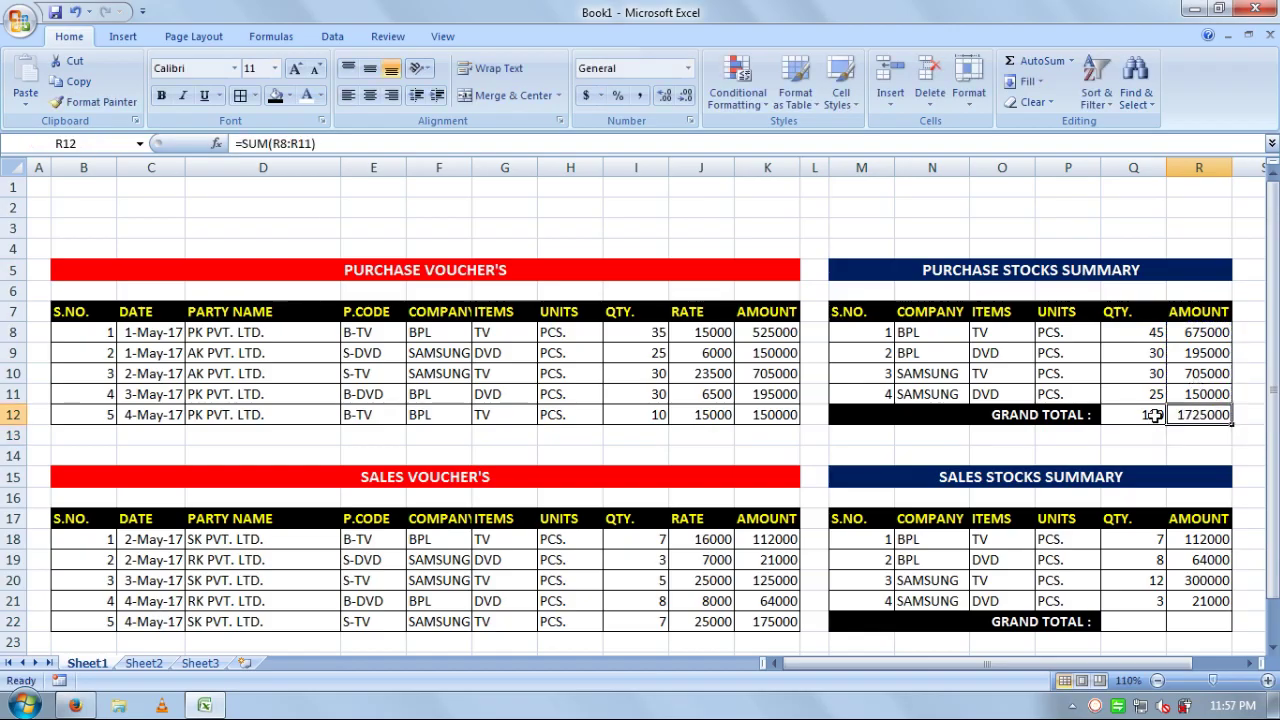
left_click_drag(1155, 415, 1183, 414)
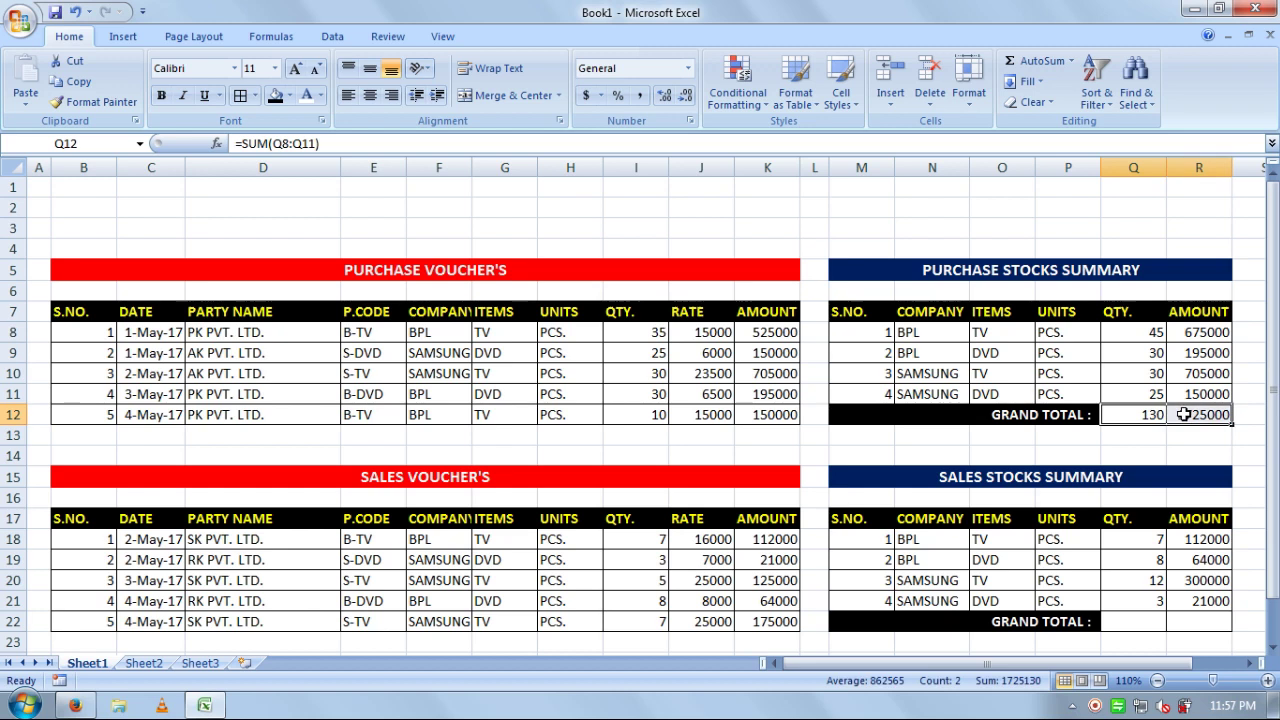
left_click(274, 95)
left_click(320, 95)
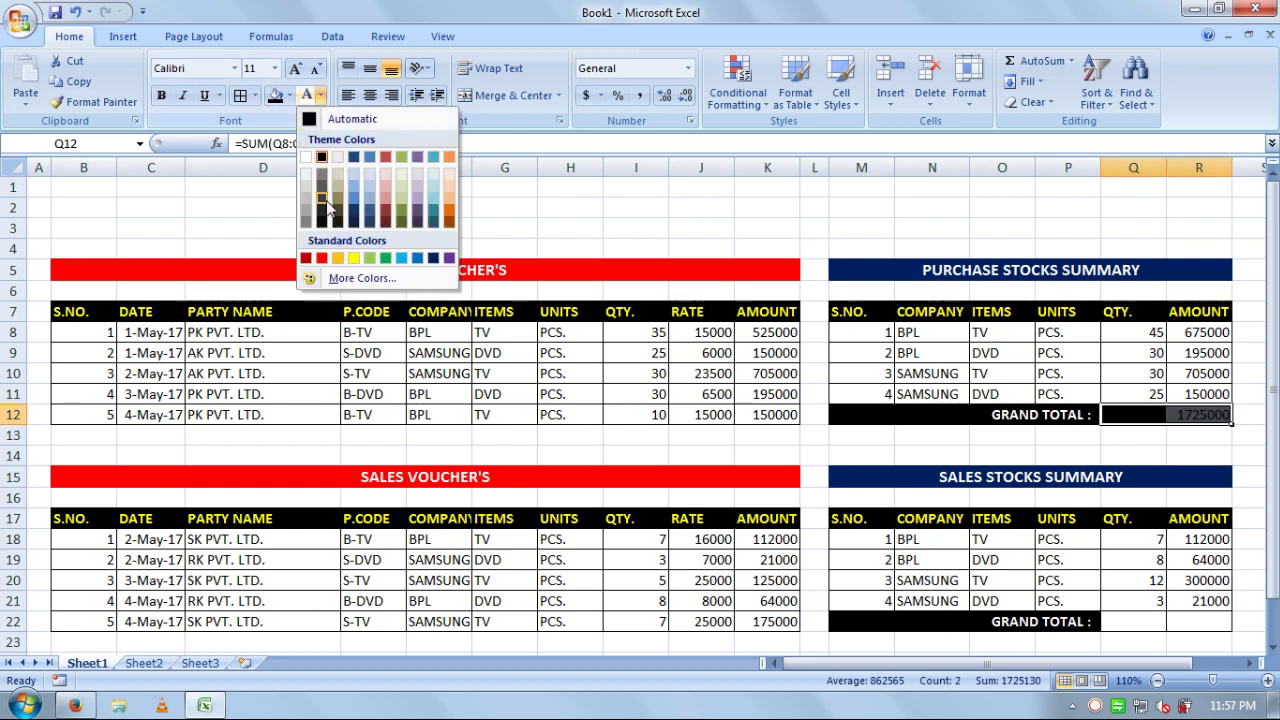
left_click(354, 258)
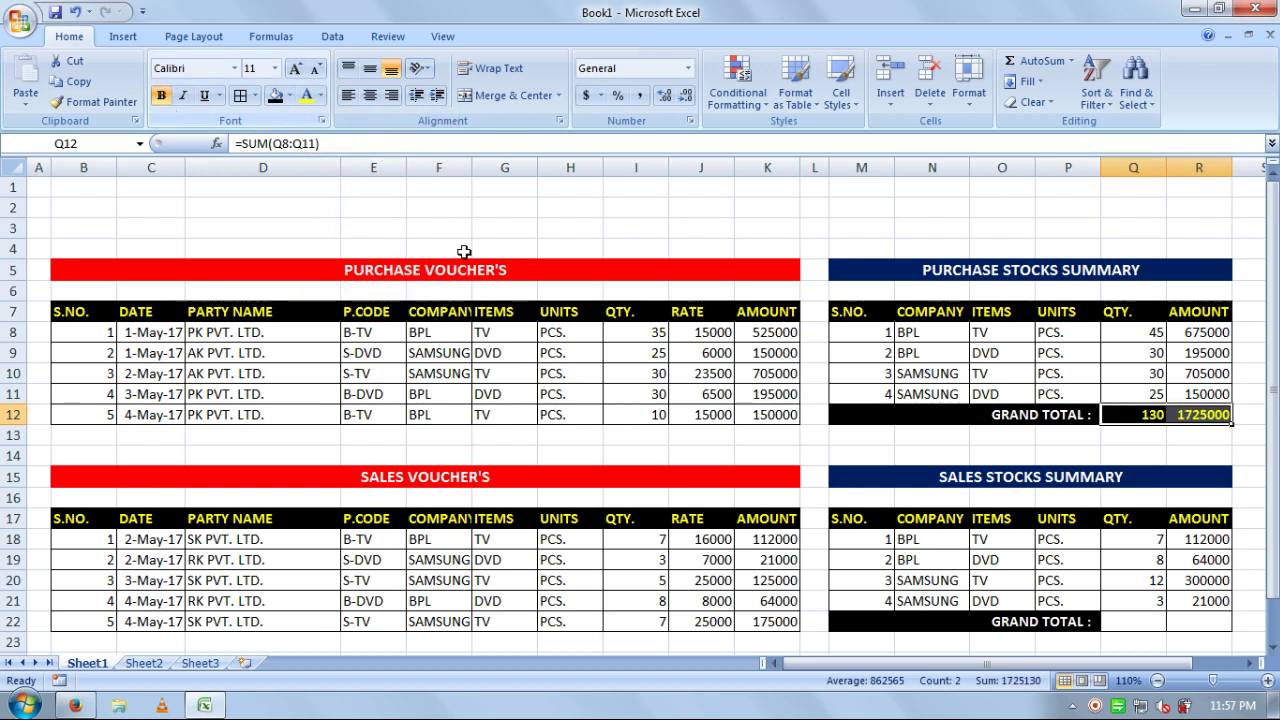
- Change the fill of the grand total values in Q12:R12 to dark red
left_click(1057, 453)
left_click_drag(1128, 416, 1184, 416)
left_click(289, 95)
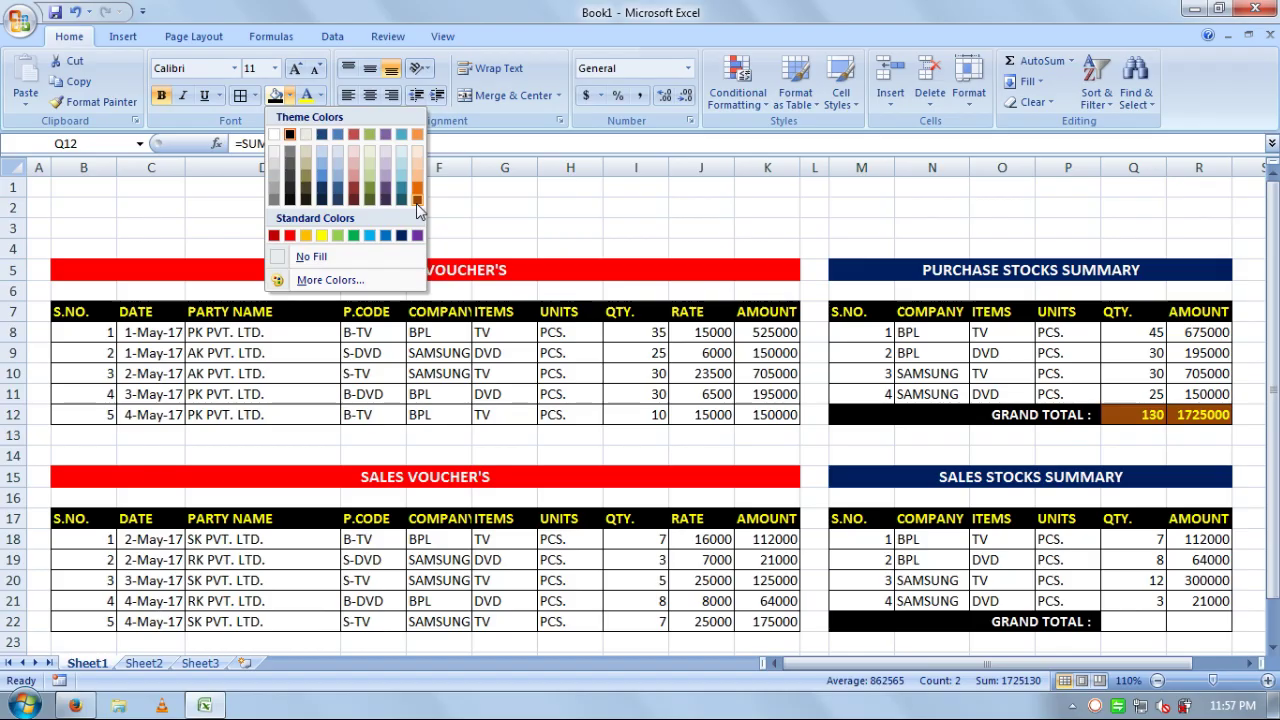
left_click(279, 240)
- Copy the formatted grand total row M12:R12 with its formulas onto the sales summary's total row at M22
left_click_drag(1000, 414, 1199, 414)
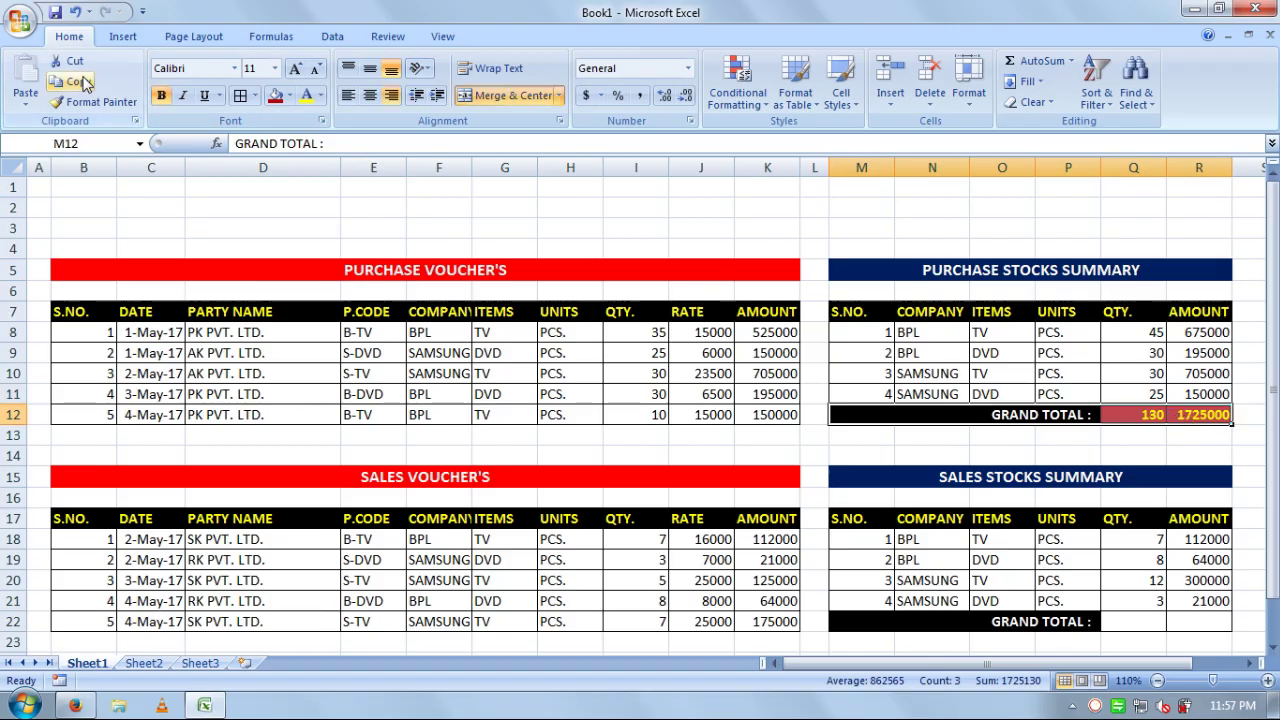
left_click(70, 81)
left_click(835, 625)
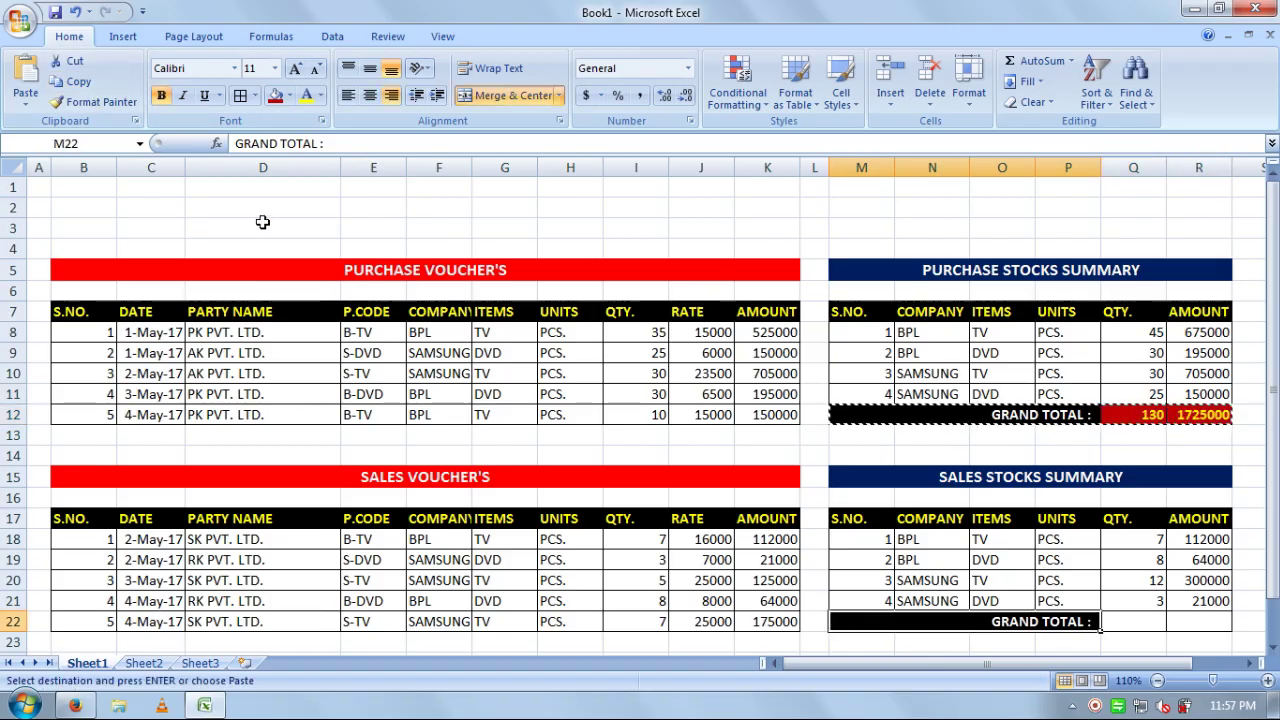
left_click(26, 82)
- Check the grand total formula in Q22 and the SUMIF quantity formula in Q18, and review both summary tables
left_click(1152, 623)
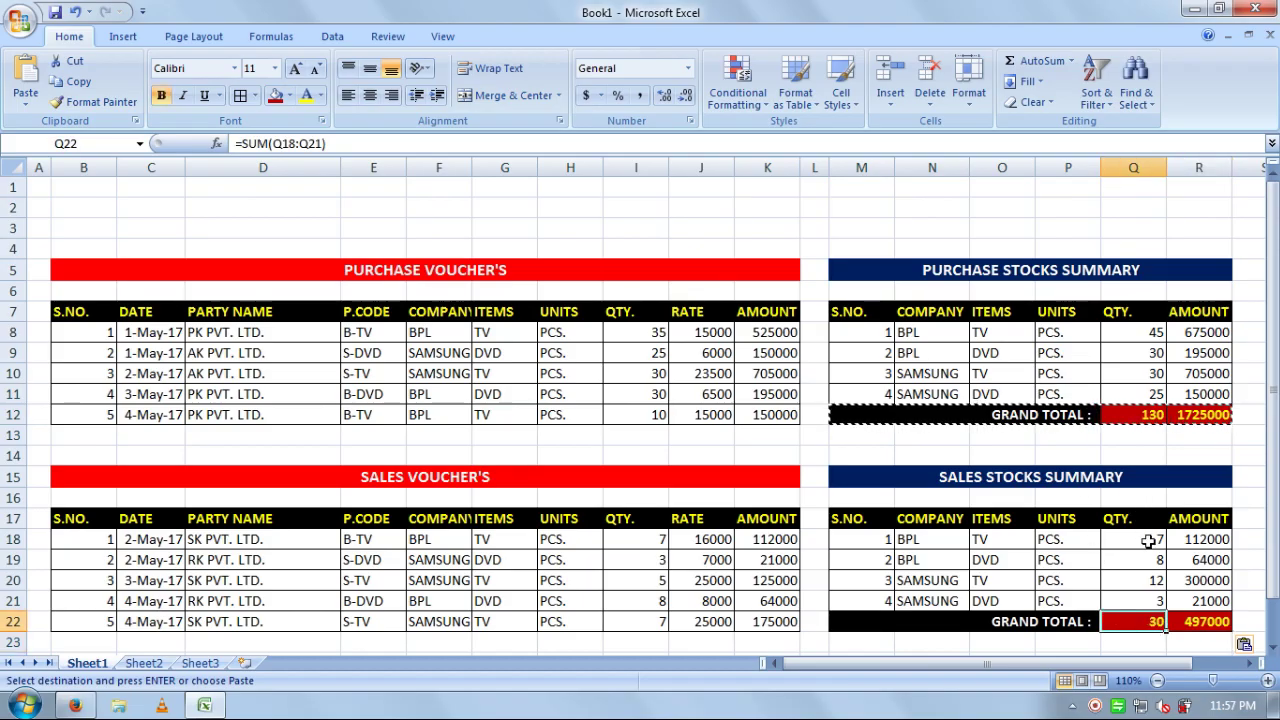
key("Escape")
double_click(1149, 540)
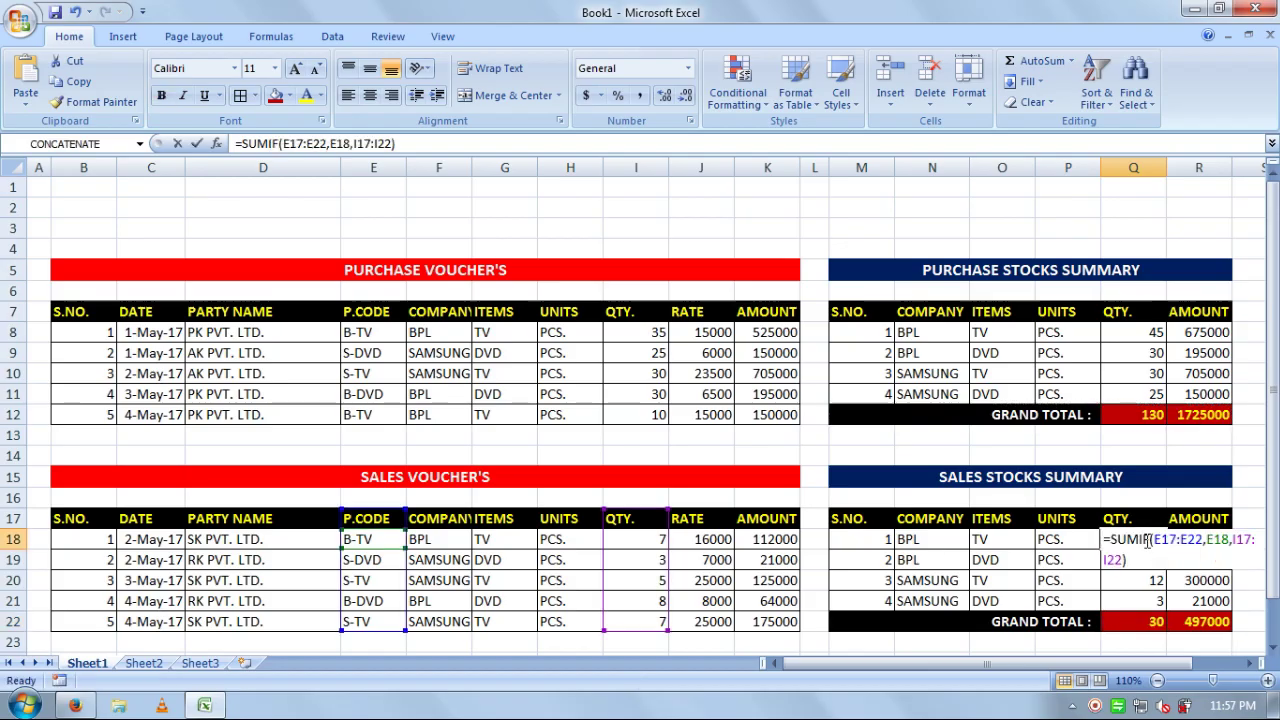
key("Return")
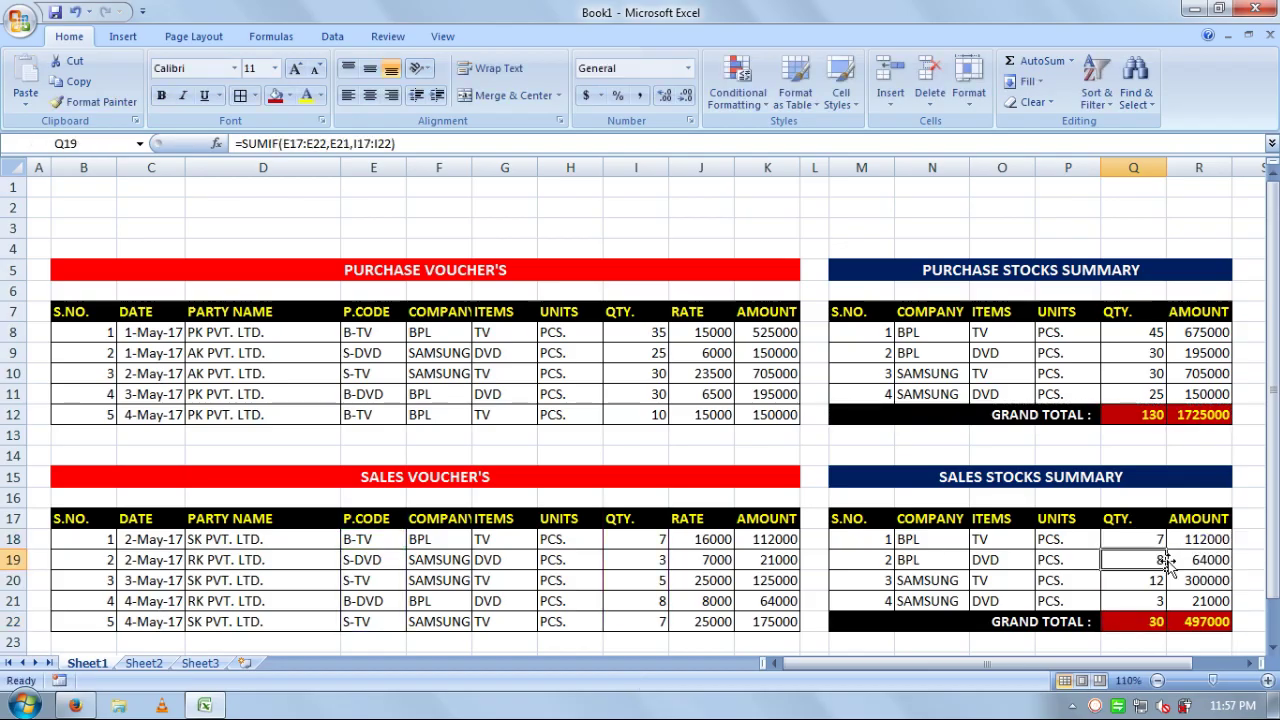
scroll(1167, 521, "down", 1)
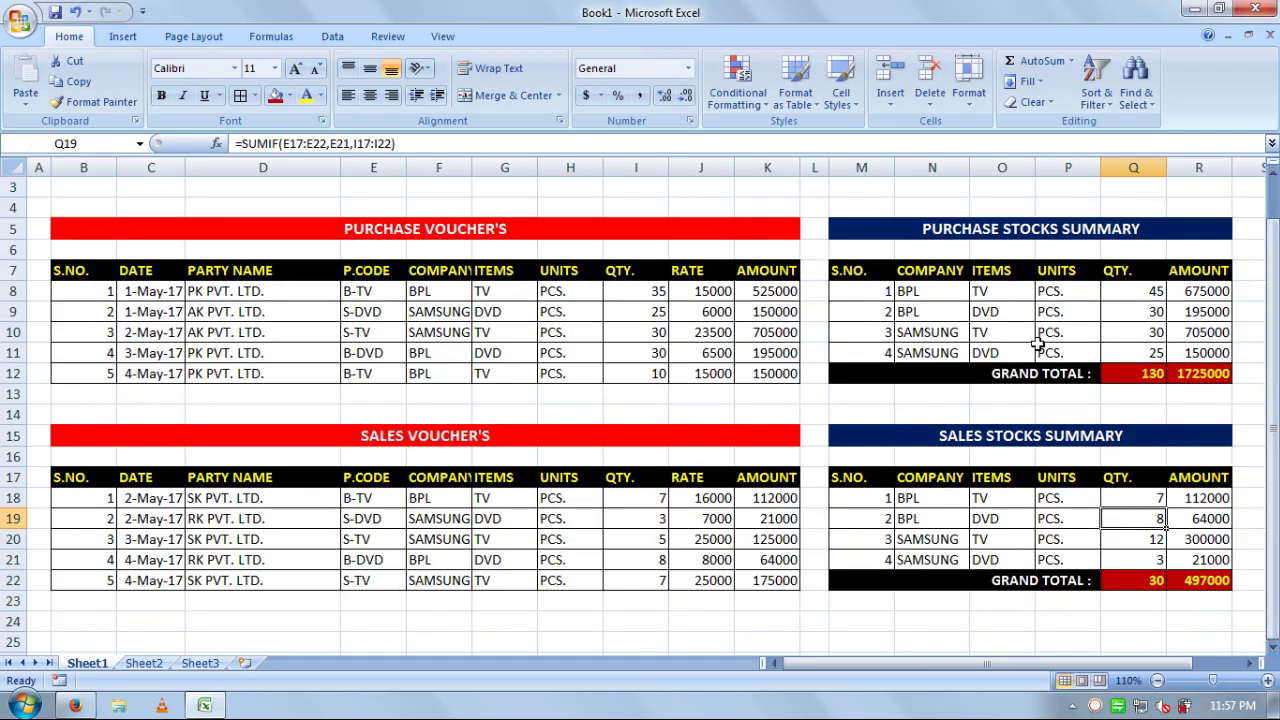
left_click(1040, 408)
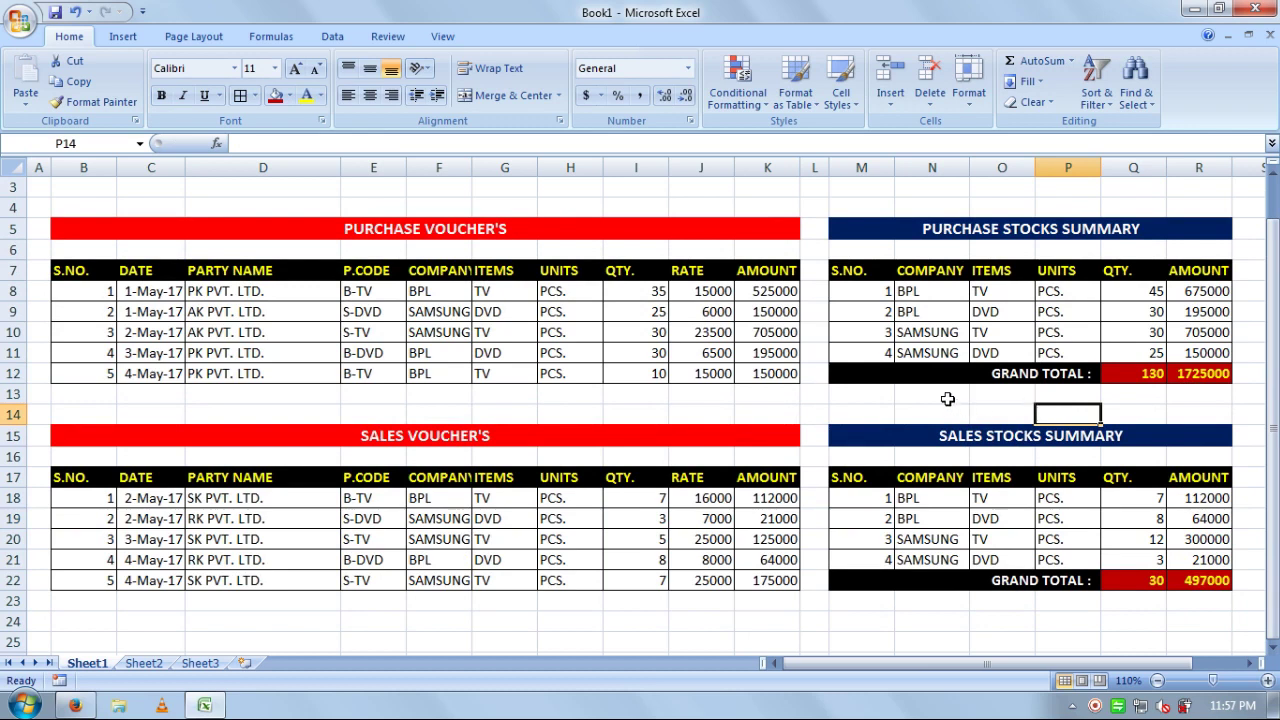
left_click_drag(1272, 334, 1272, 288)
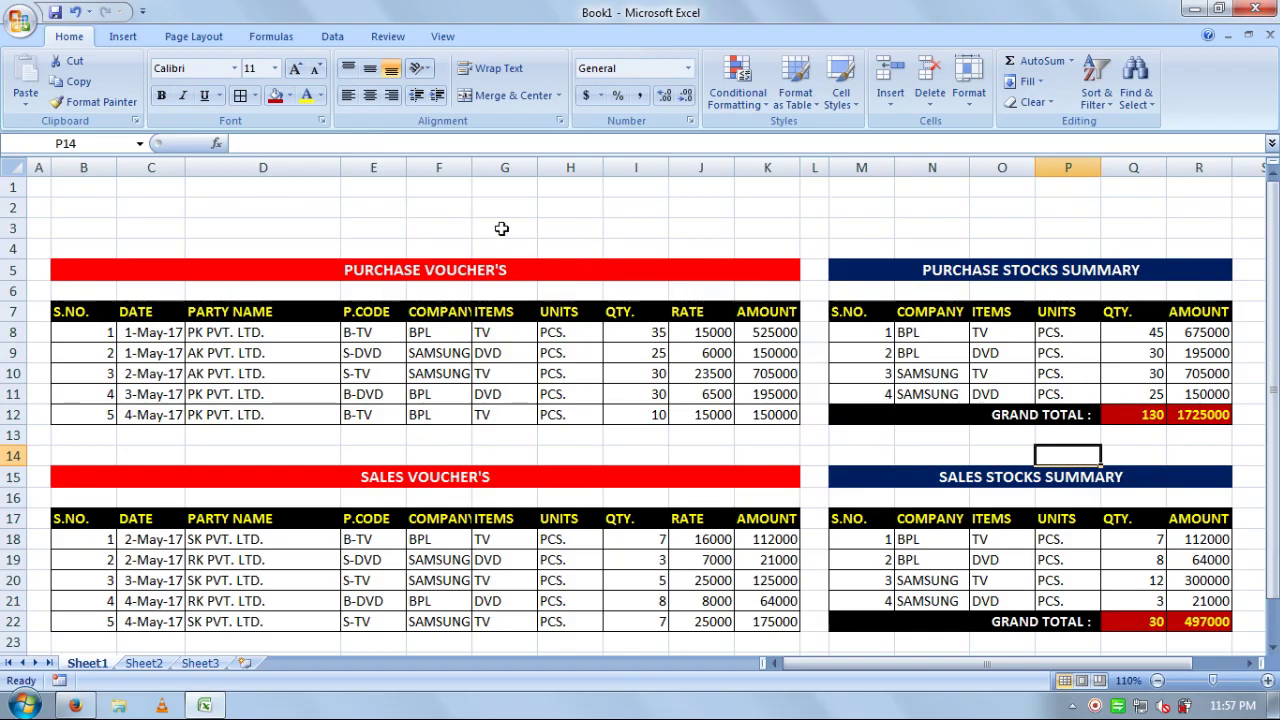
- Merge and center B2:R3 above the tables and enter the title PRODUCTS STOCKS SUMMARY DATABASE
left_click_drag(68, 206, 1180, 227)
left_click(500, 96)
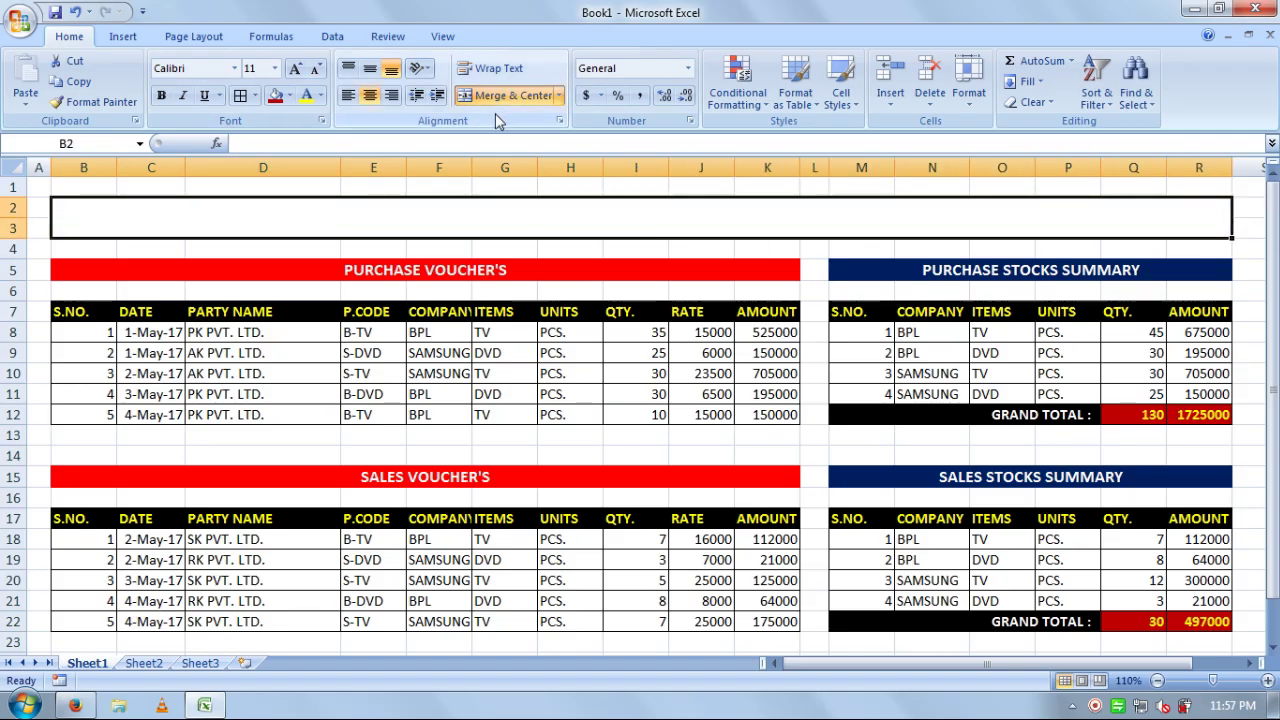
type("S")
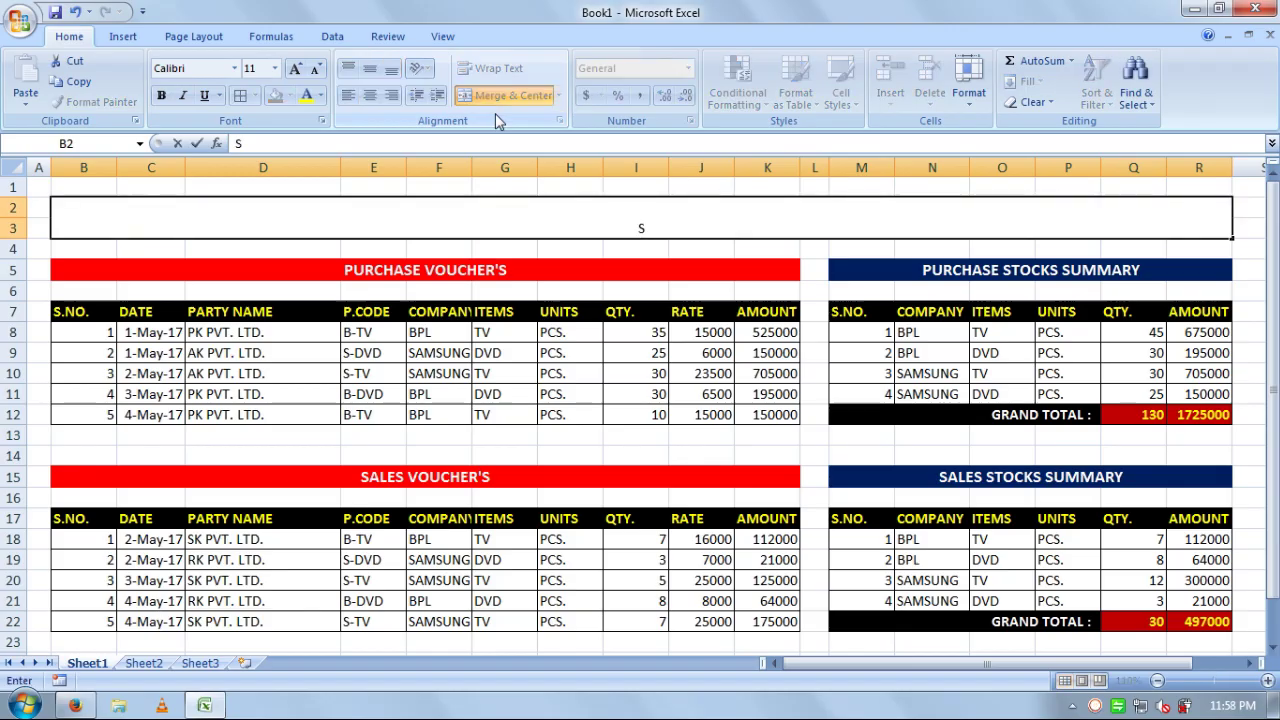
key("BackSpace")
type("PRODUCTS")
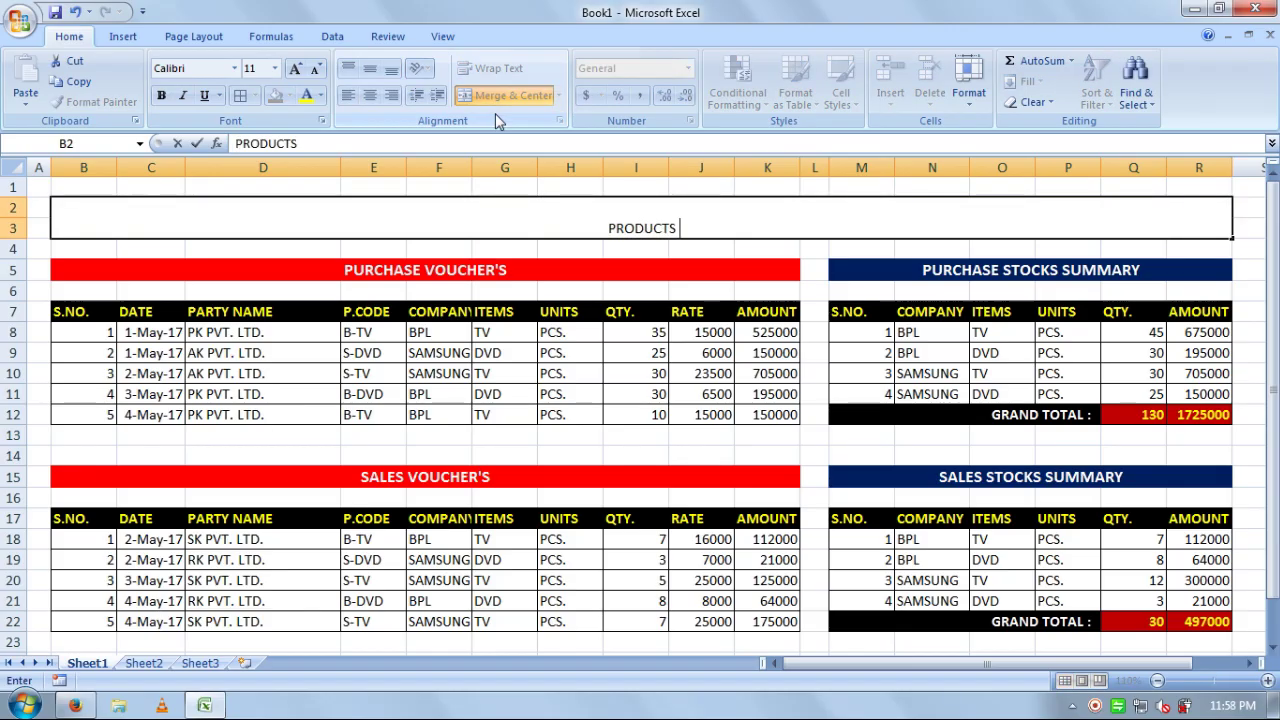
type(" STOCKS")
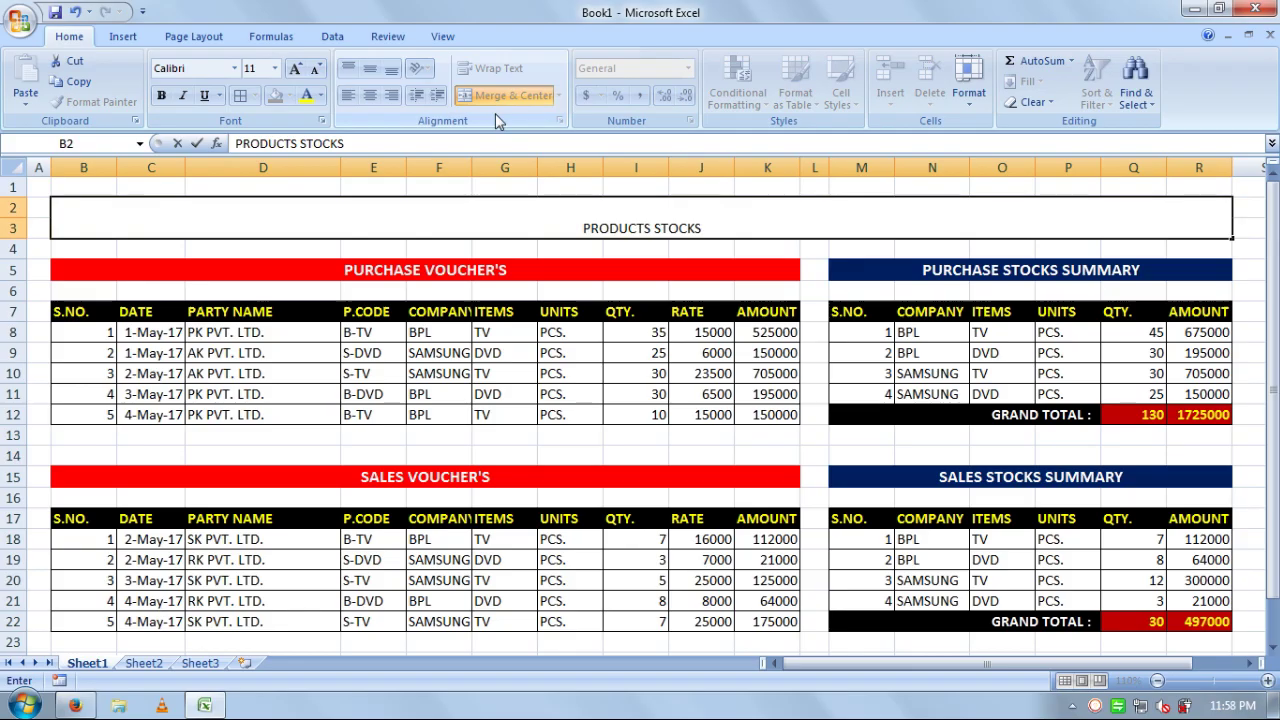
type(" SUMMA")
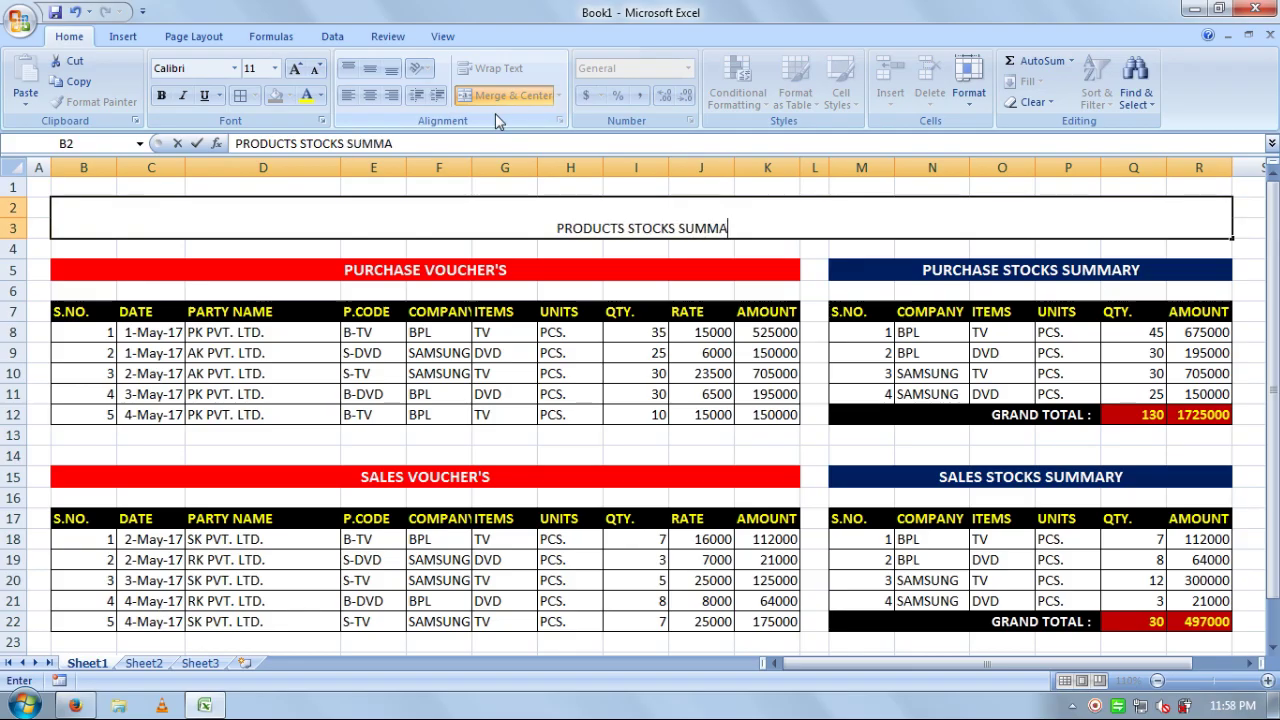
type("RY D")
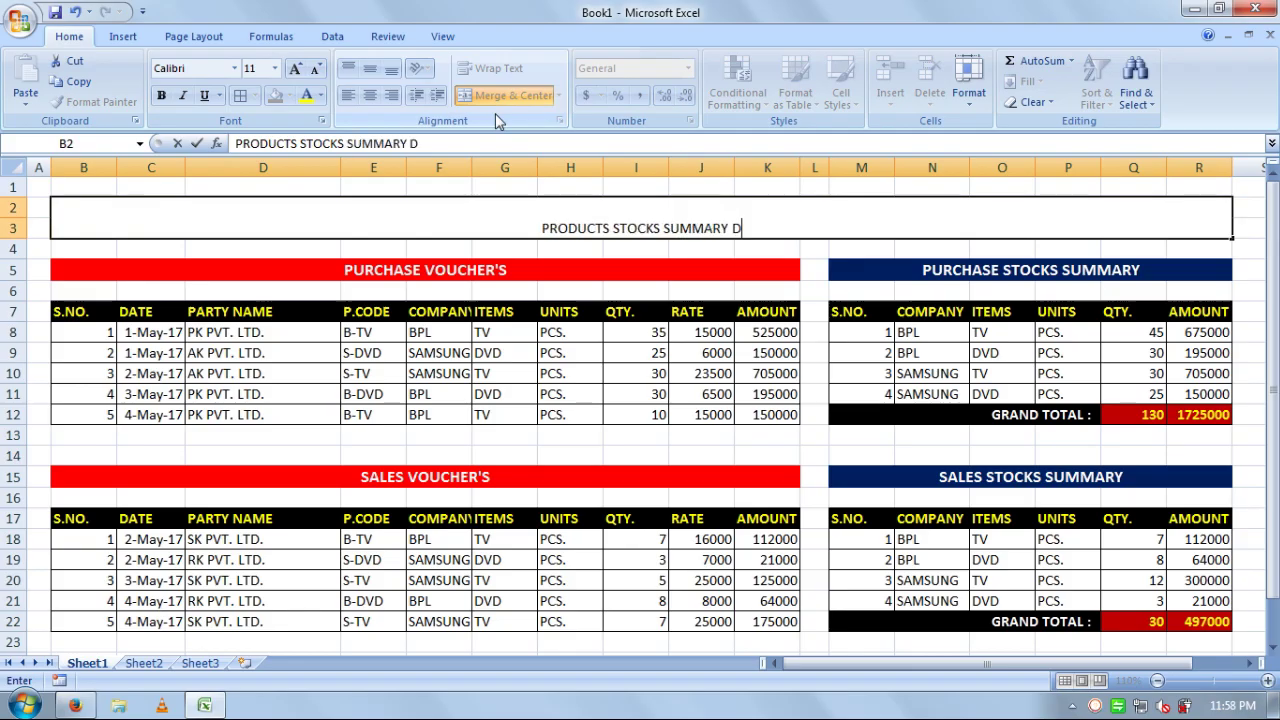
type("ATABASE")
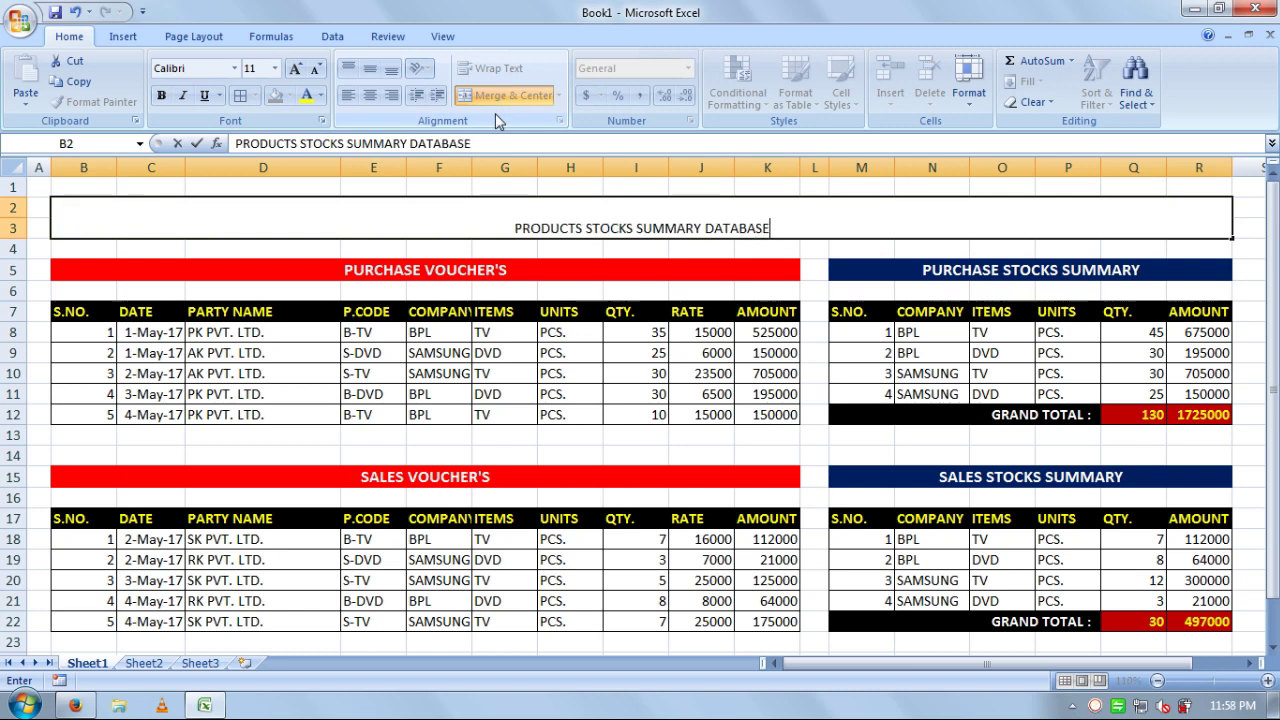
left_click(648, 332)
- Middle-align the title in B2 vertically, enlarge it to font size 20 and make it bold
left_click(652, 222)
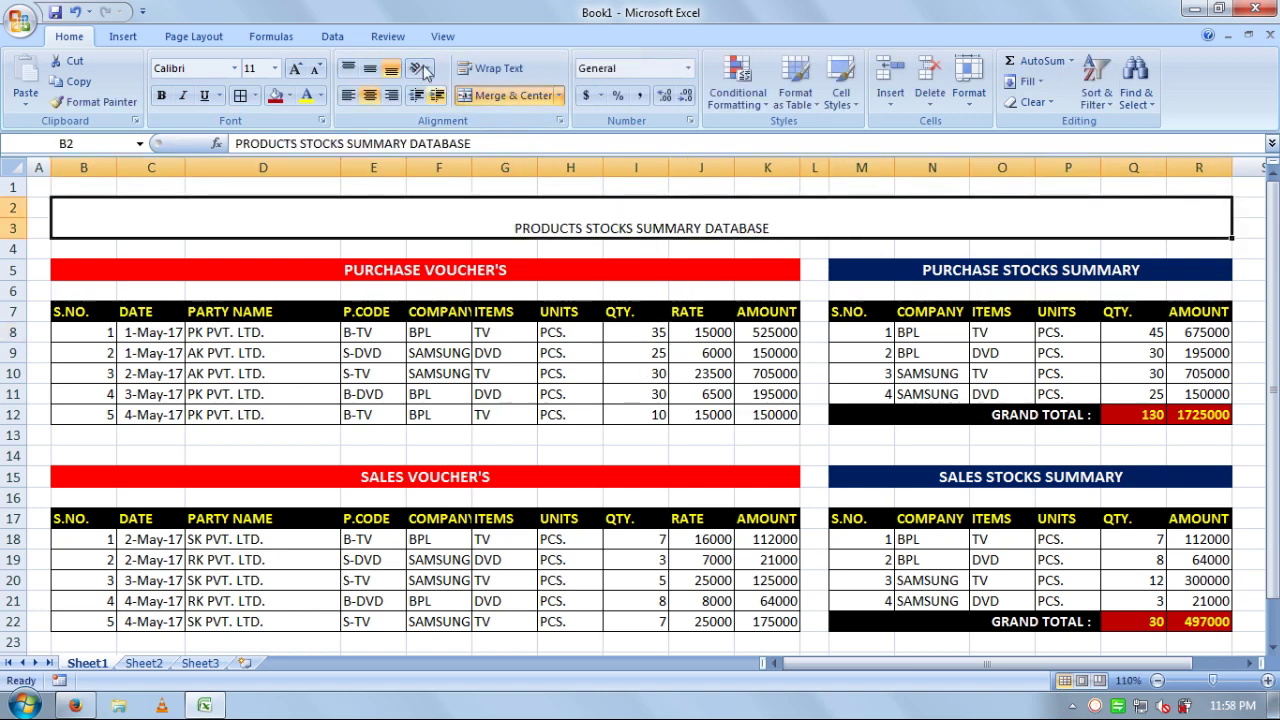
left_click(369, 68)
left_click(296, 70)
left_click(296, 70)
left_click(296, 70)
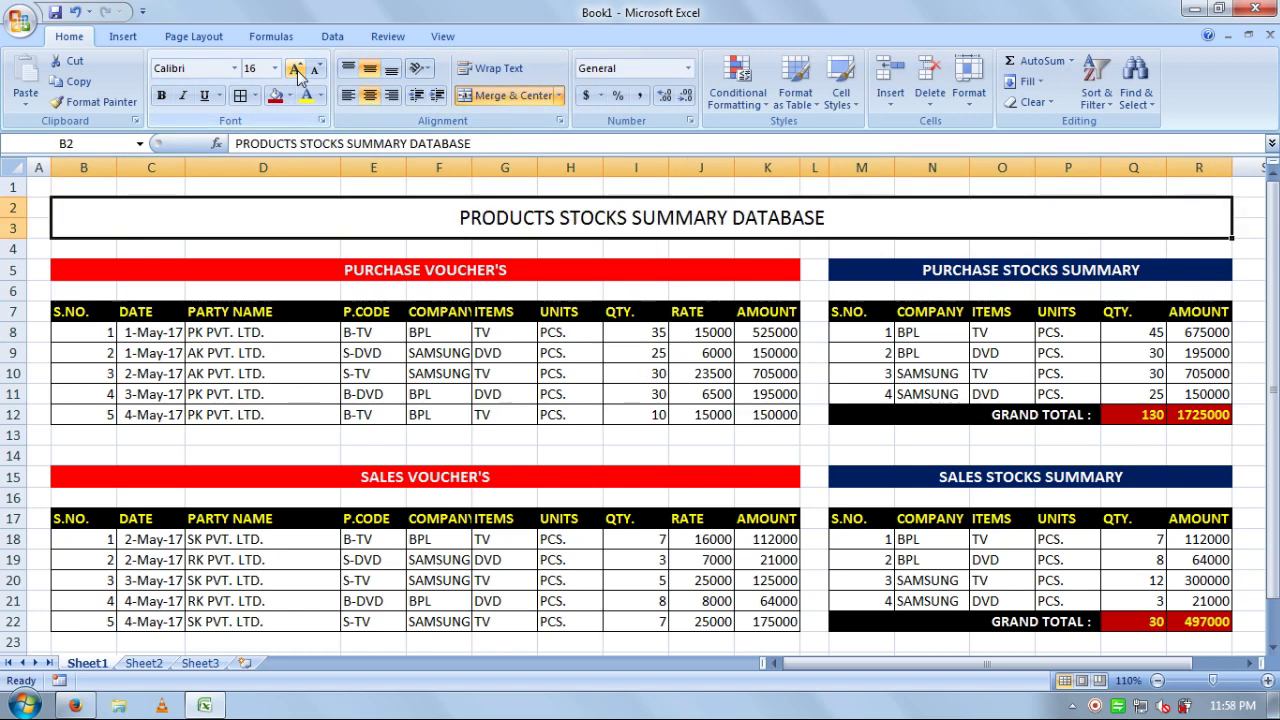
left_click(296, 70)
left_click(296, 70)
left_click(161, 96)
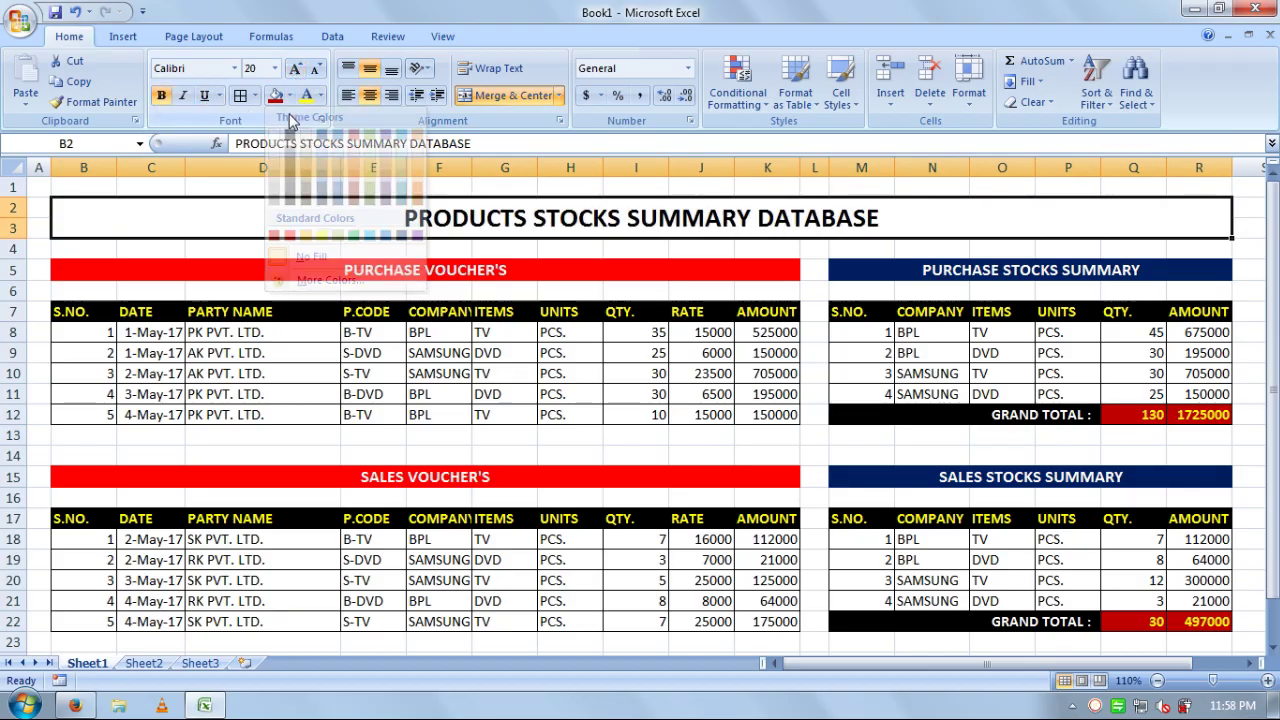
- Give the title a black fill with yellow text and enlarge its font by one more size increment
left_click(290, 96)
left_click(290, 135)
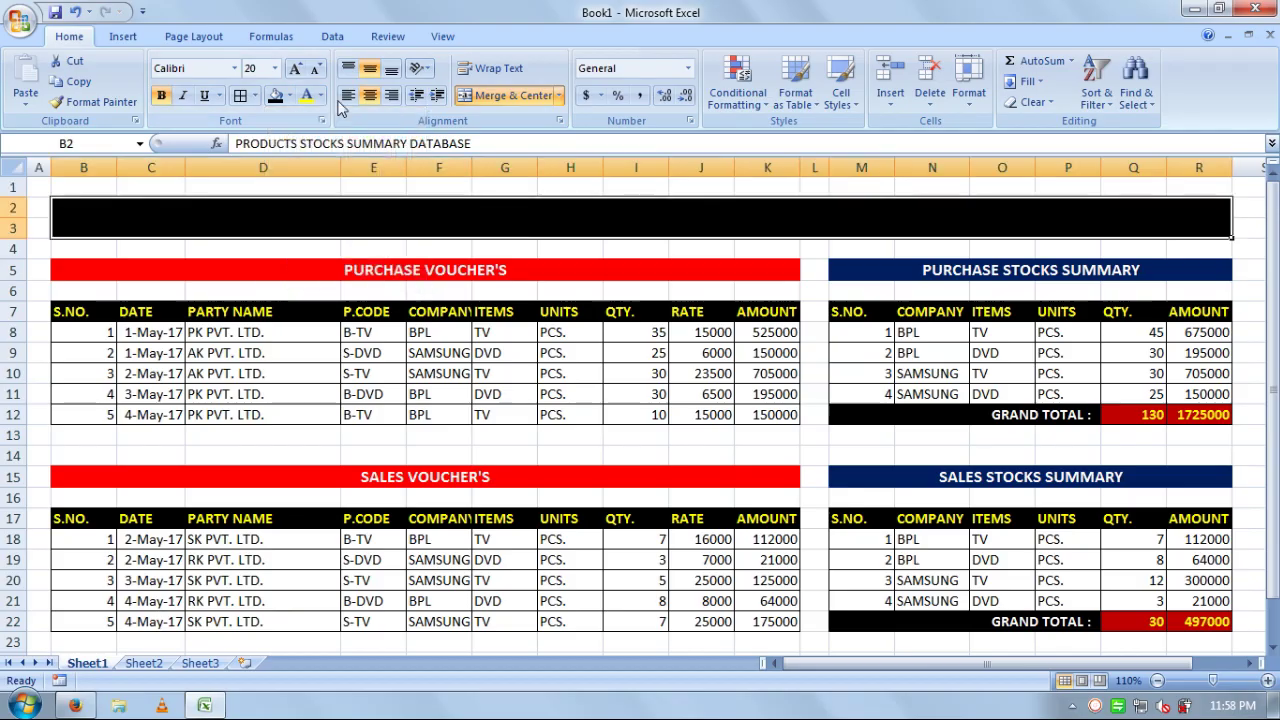
left_click(307, 96)
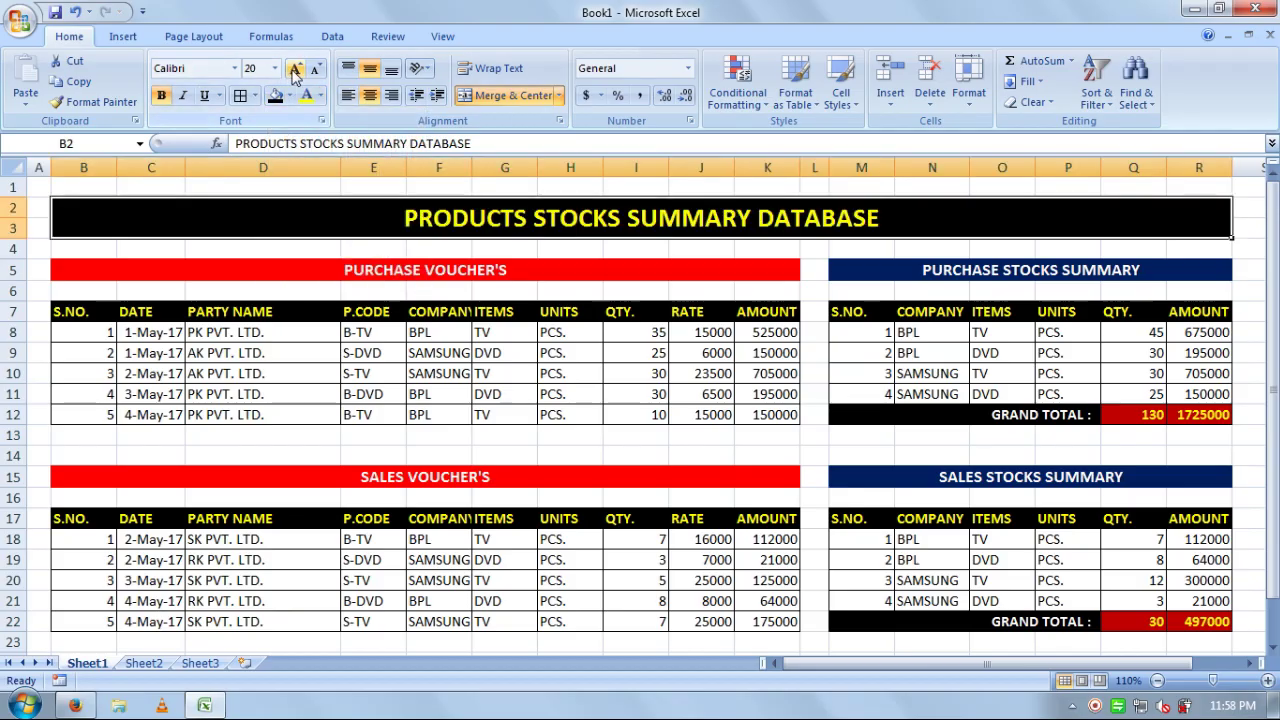
left_click(295, 68)
left_click(636, 290)
left_click(888, 541)
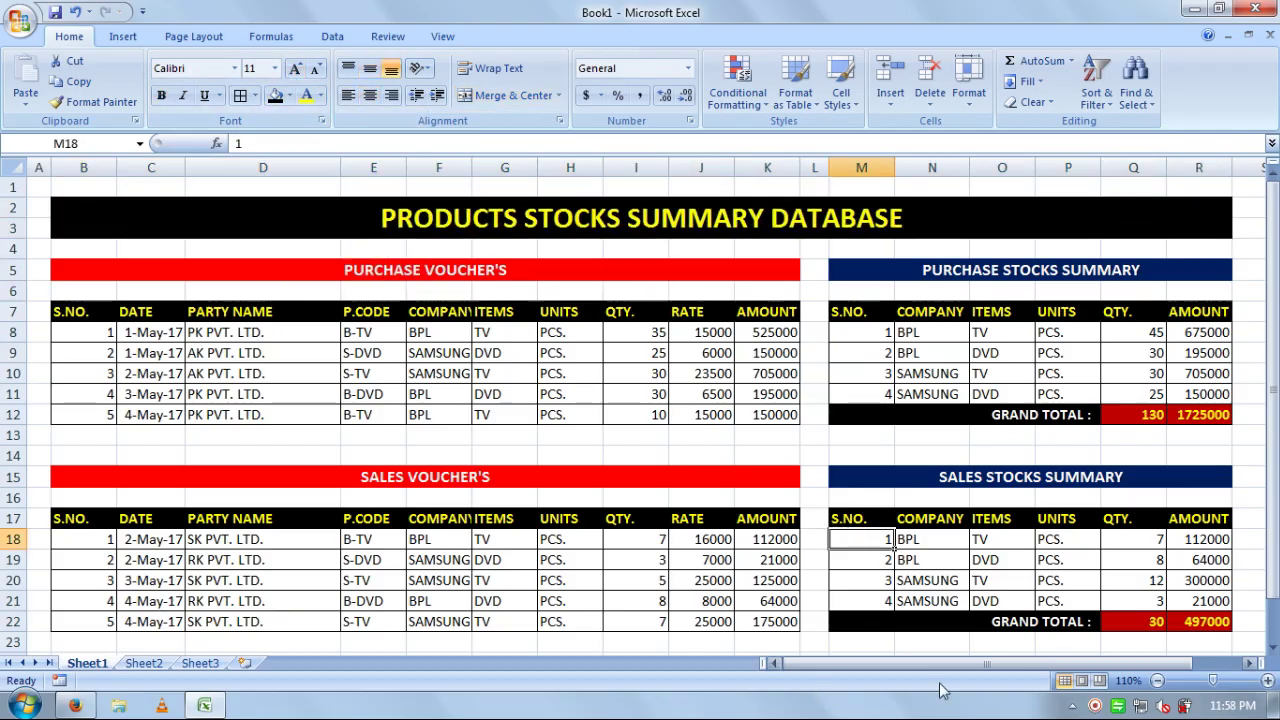
left_click(1258, 580)
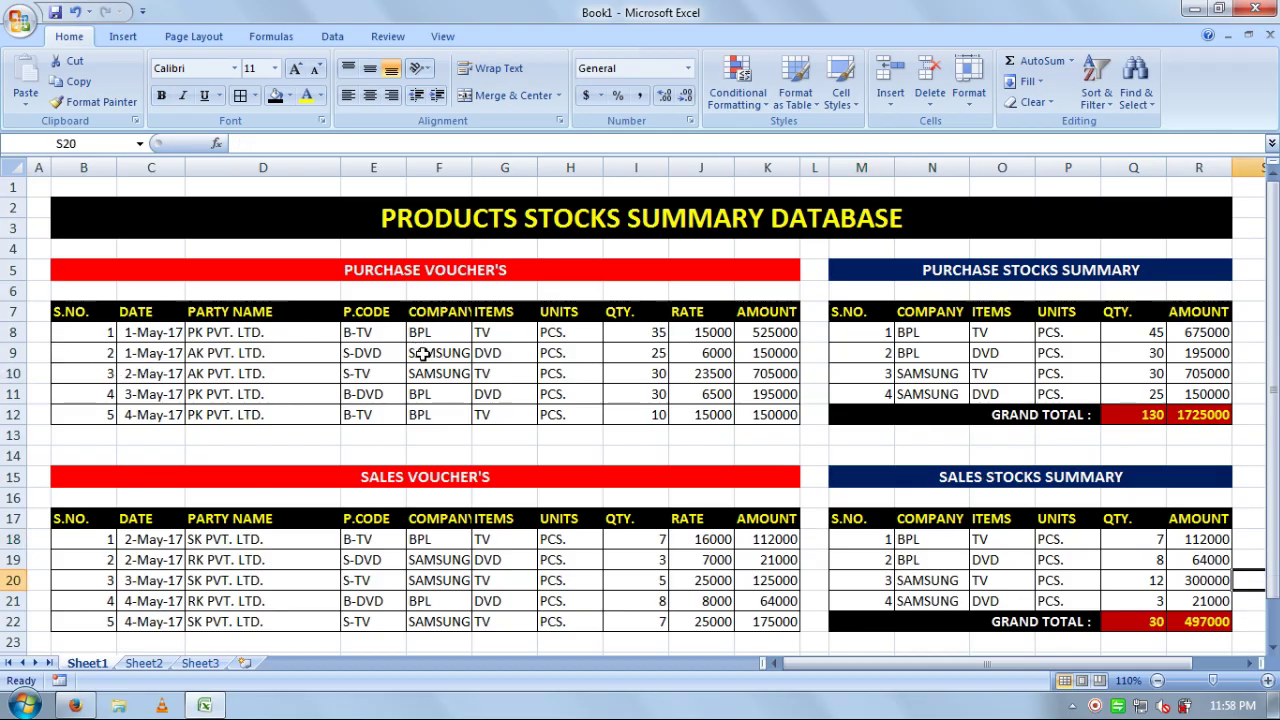
- AutoFit the widths of the S.NO. and DATE columns, B and C, to their contents
left_click(411, 281)
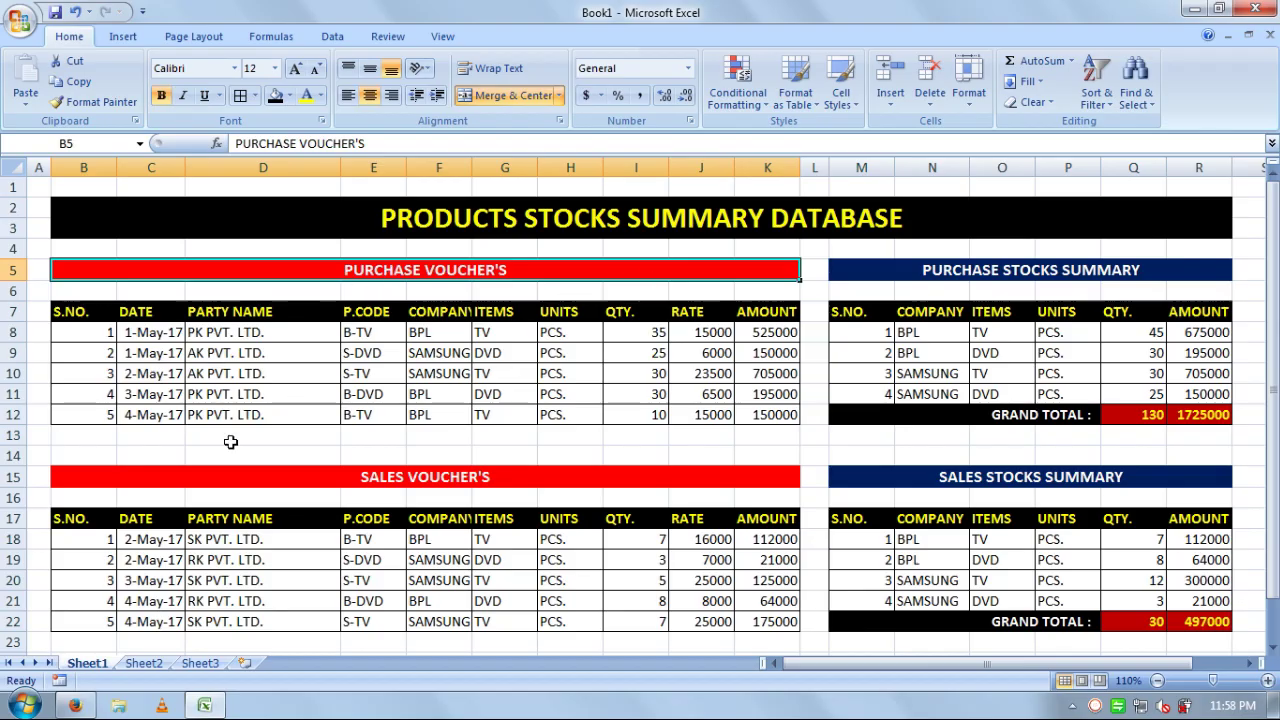
double_click(116, 167)
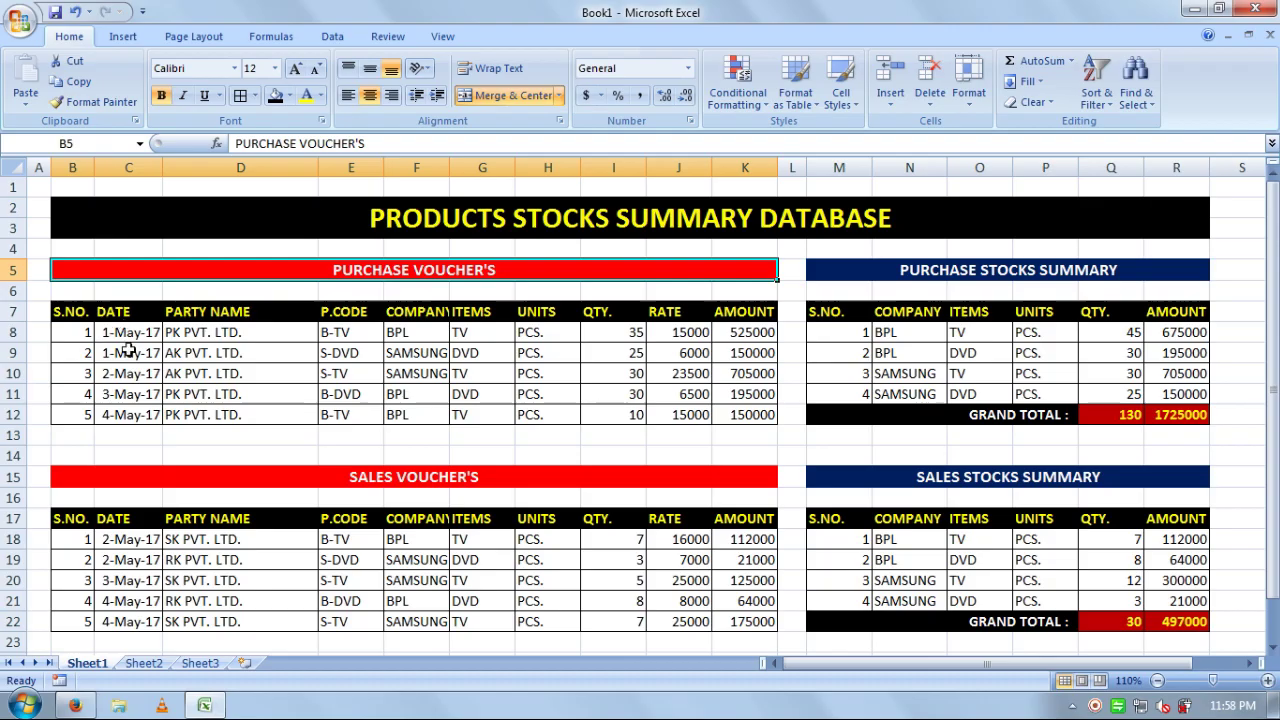
double_click(162, 167)
left_click(457, 374)
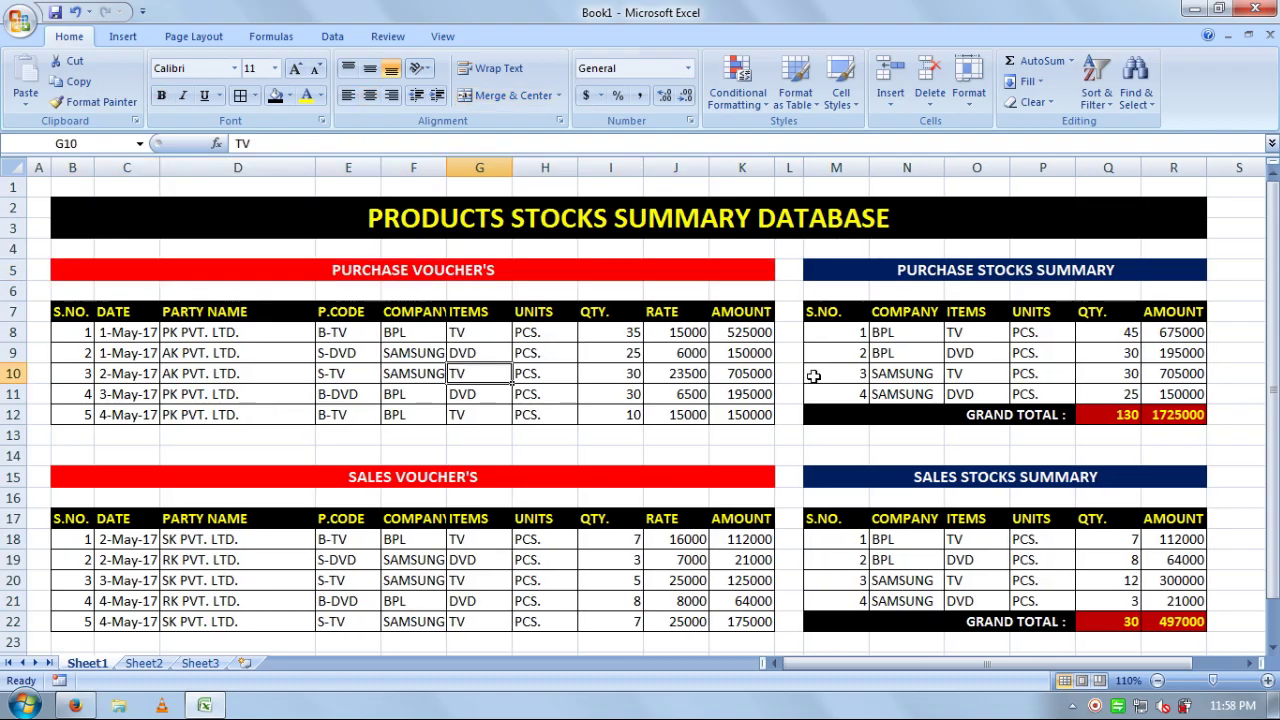
- Examine the fields of the first purchase voucher row and compare both voucher tables with the stocks summaries beside them
left_click(108, 330)
left_click(178, 330)
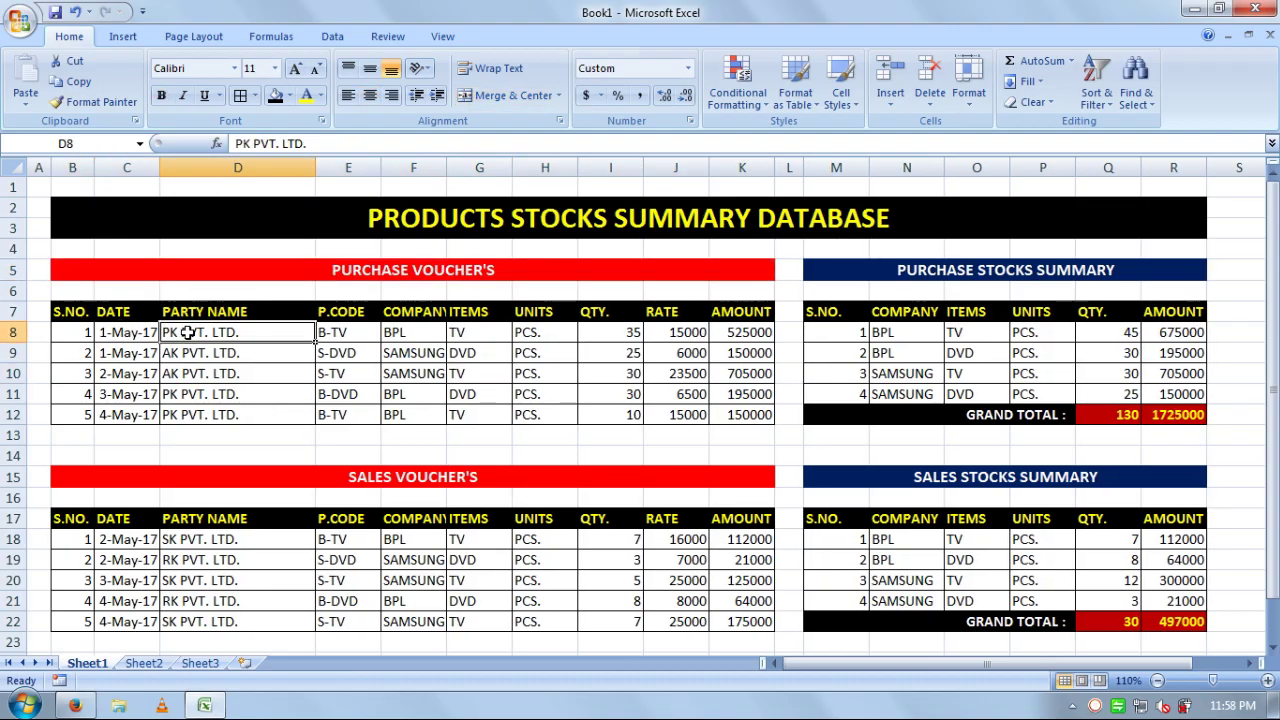
left_click(330, 332)
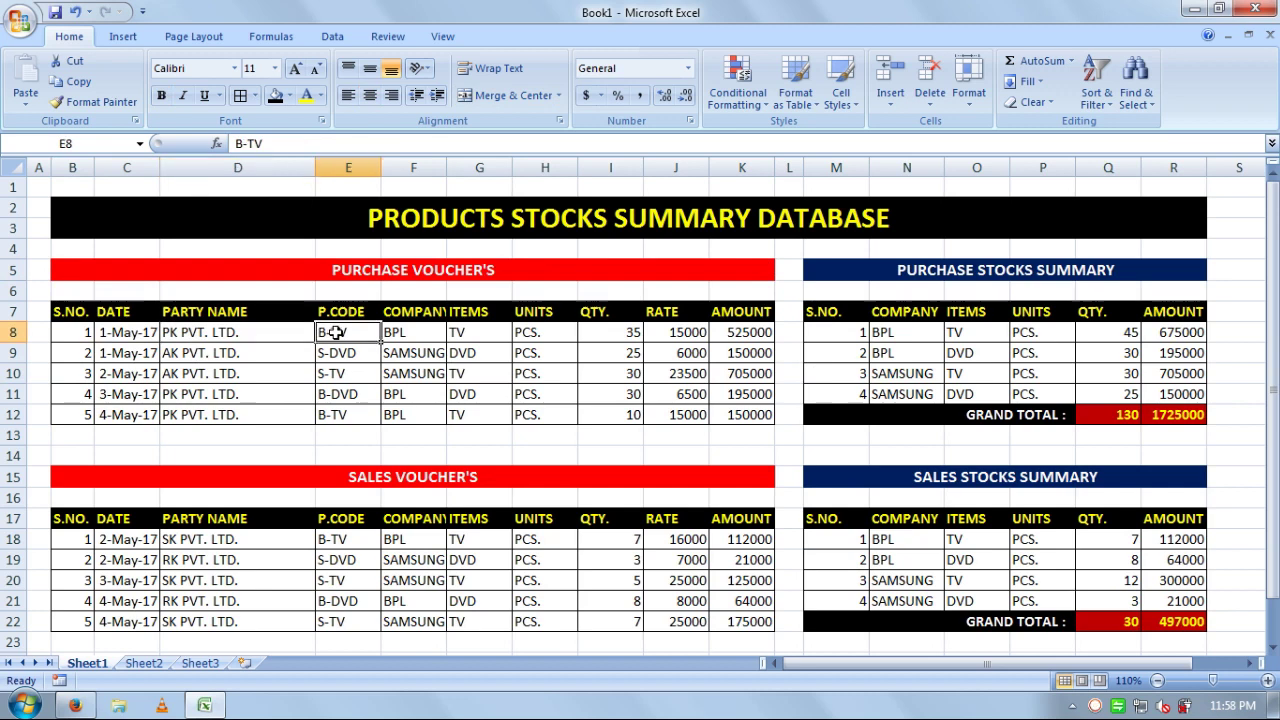
left_click(408, 334)
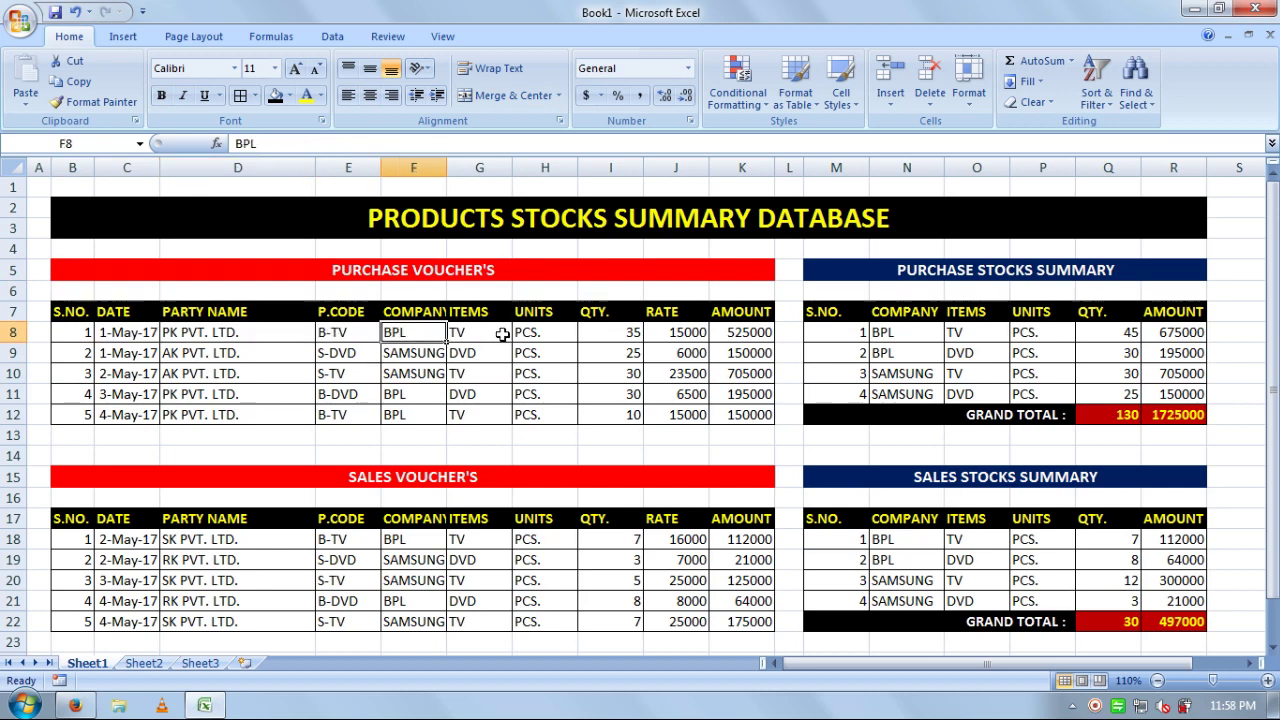
left_click(498, 334)
left_click(631, 333)
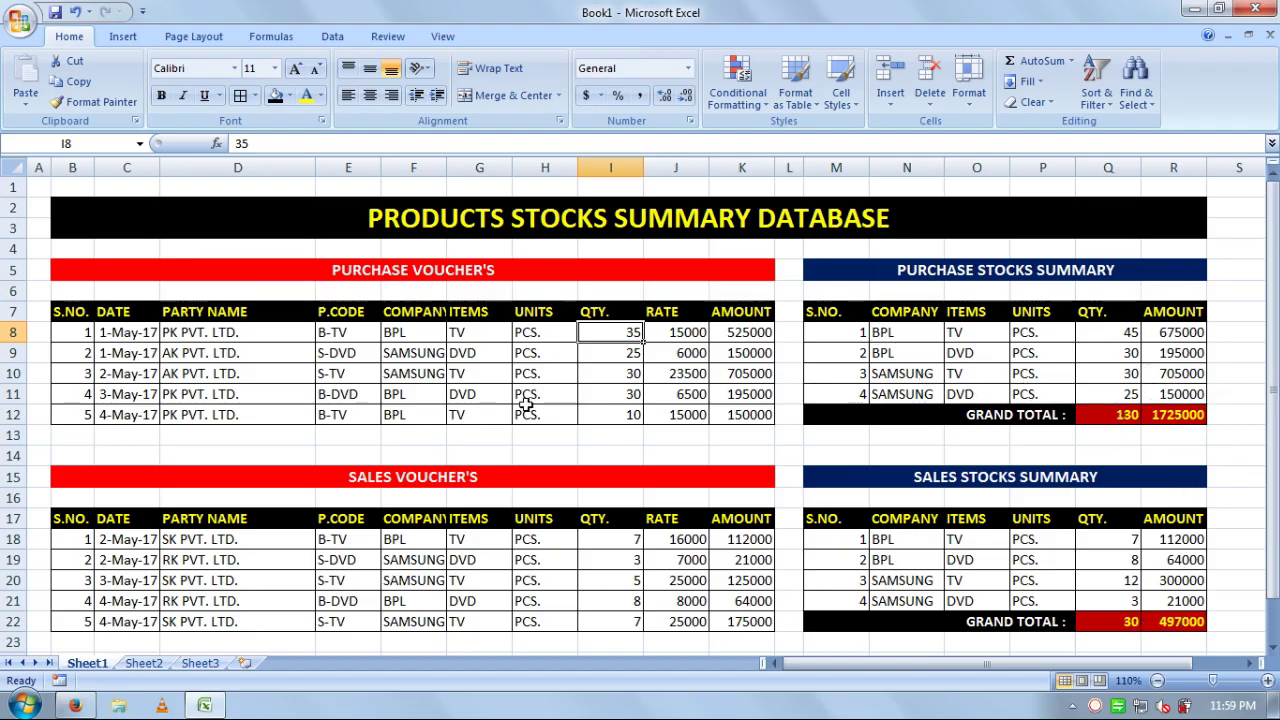
left_click(1243, 275)
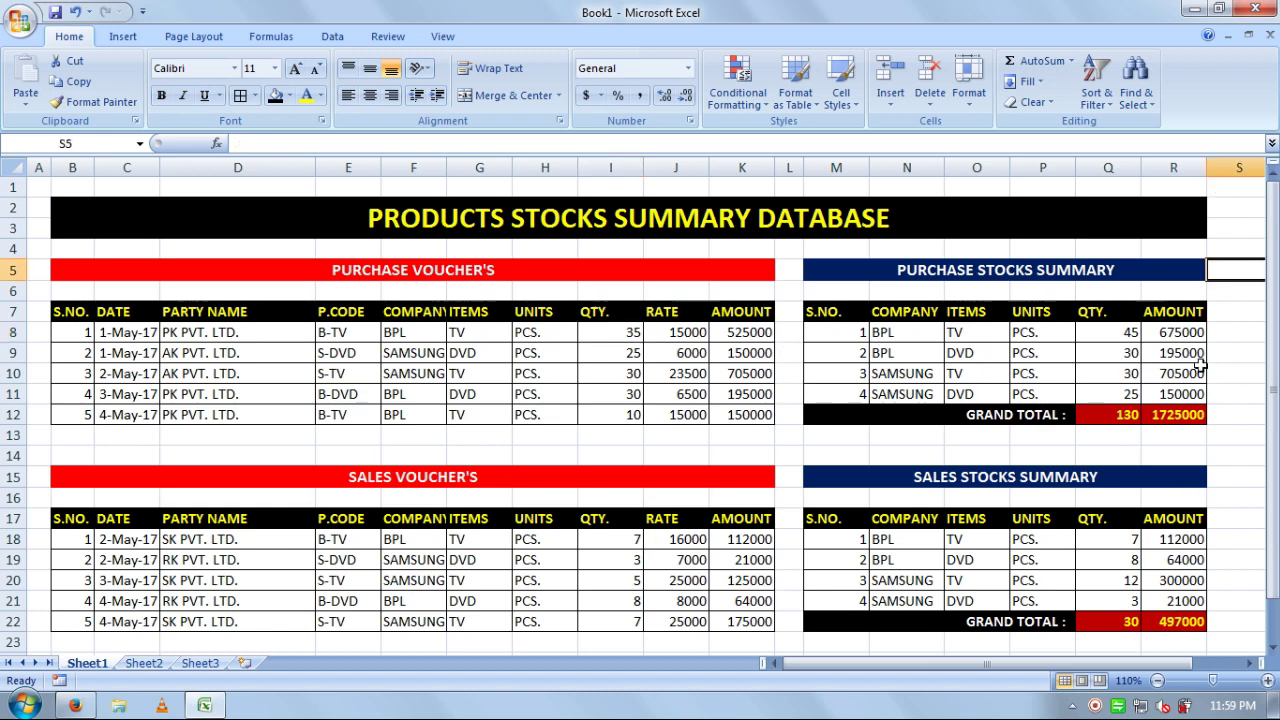
left_click(792, 272)
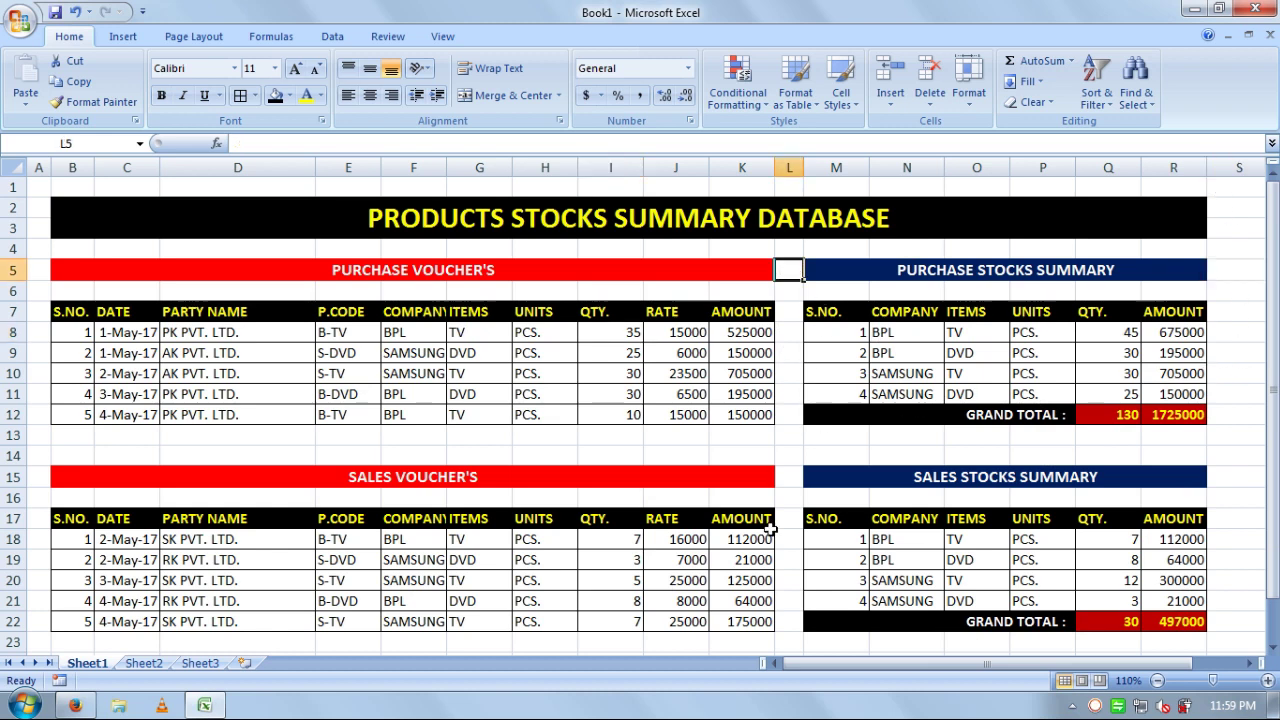
left_click(785, 478)
left_click(786, 623)
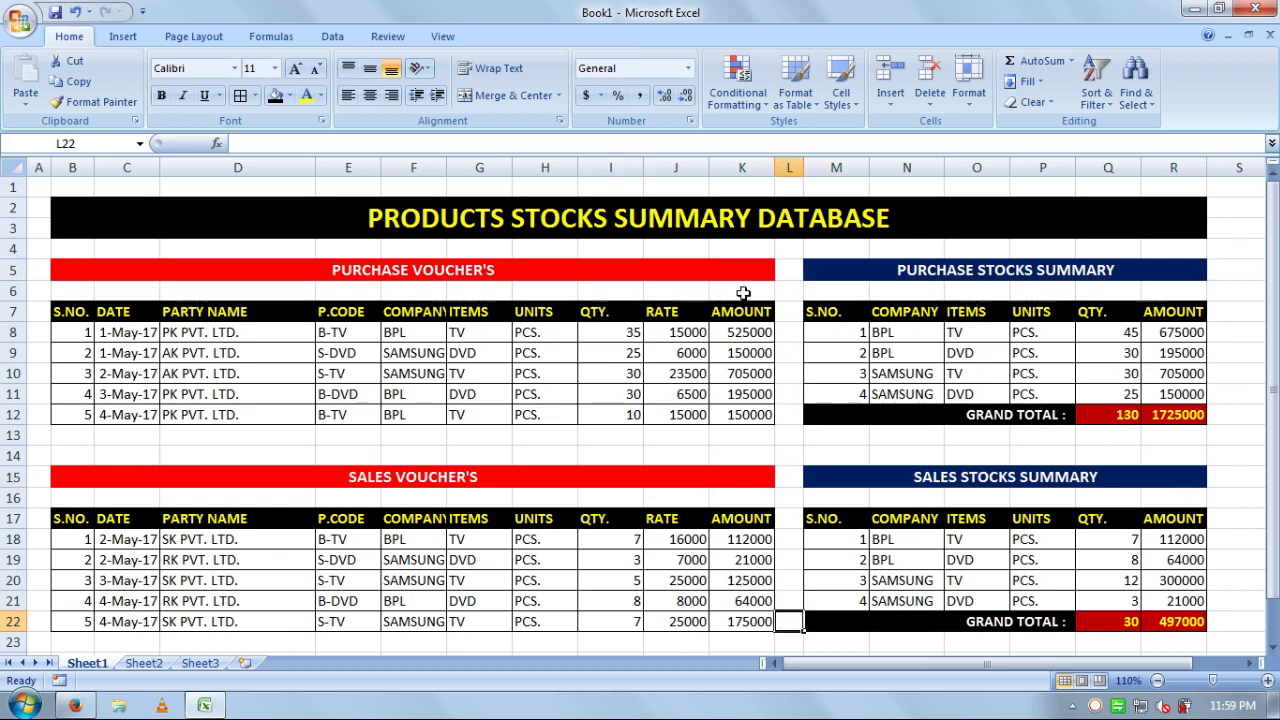
left_click(781, 273)
left_click(786, 410)
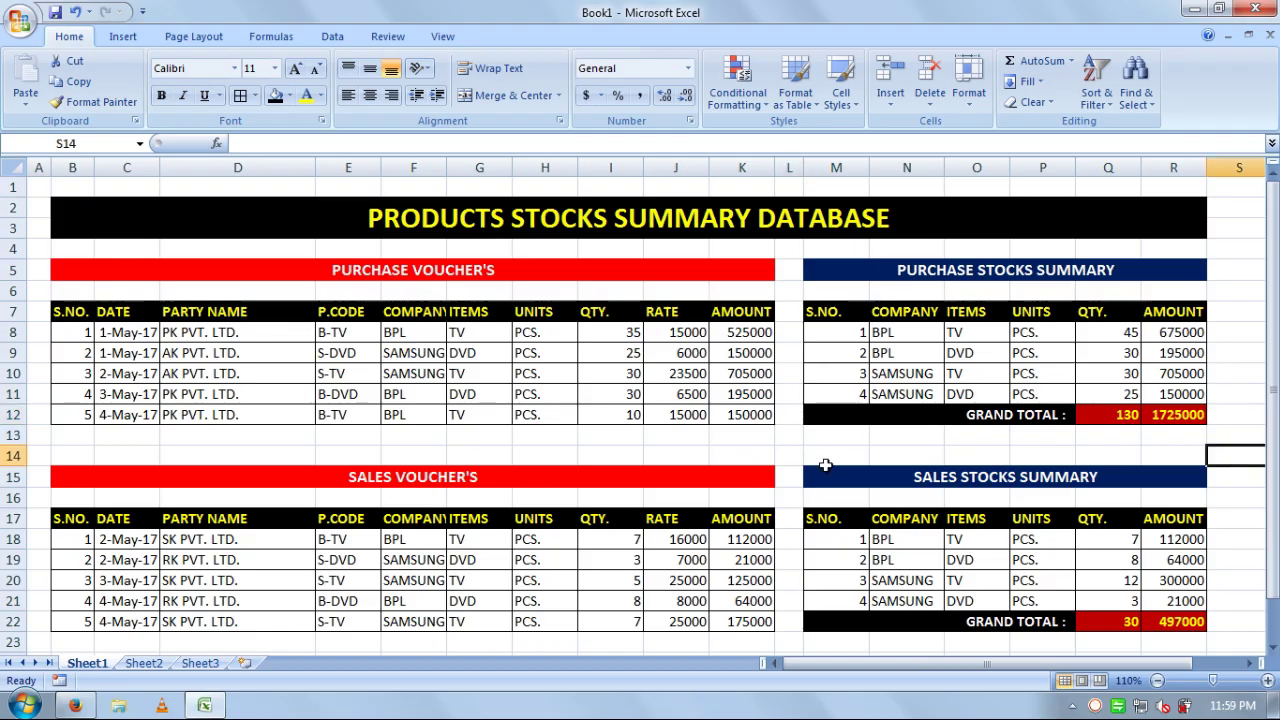
left_click(552, 455)
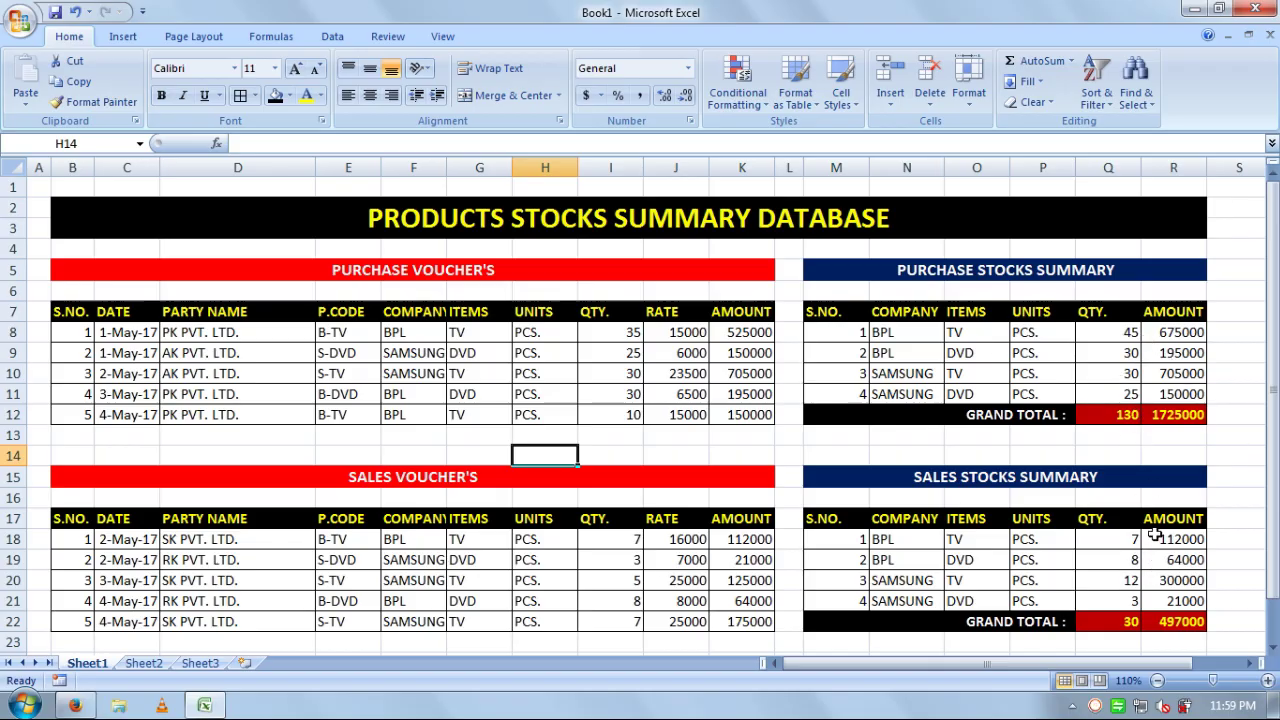
left_click(1240, 232)
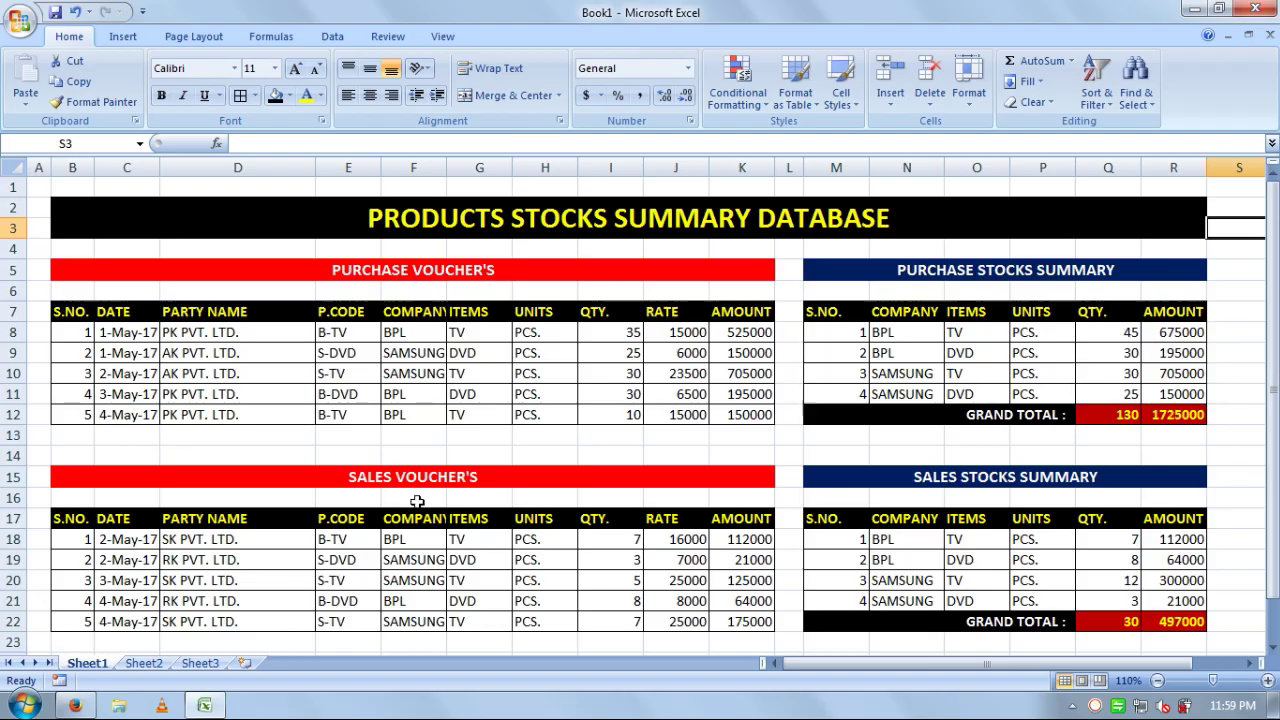
left_click(474, 438)
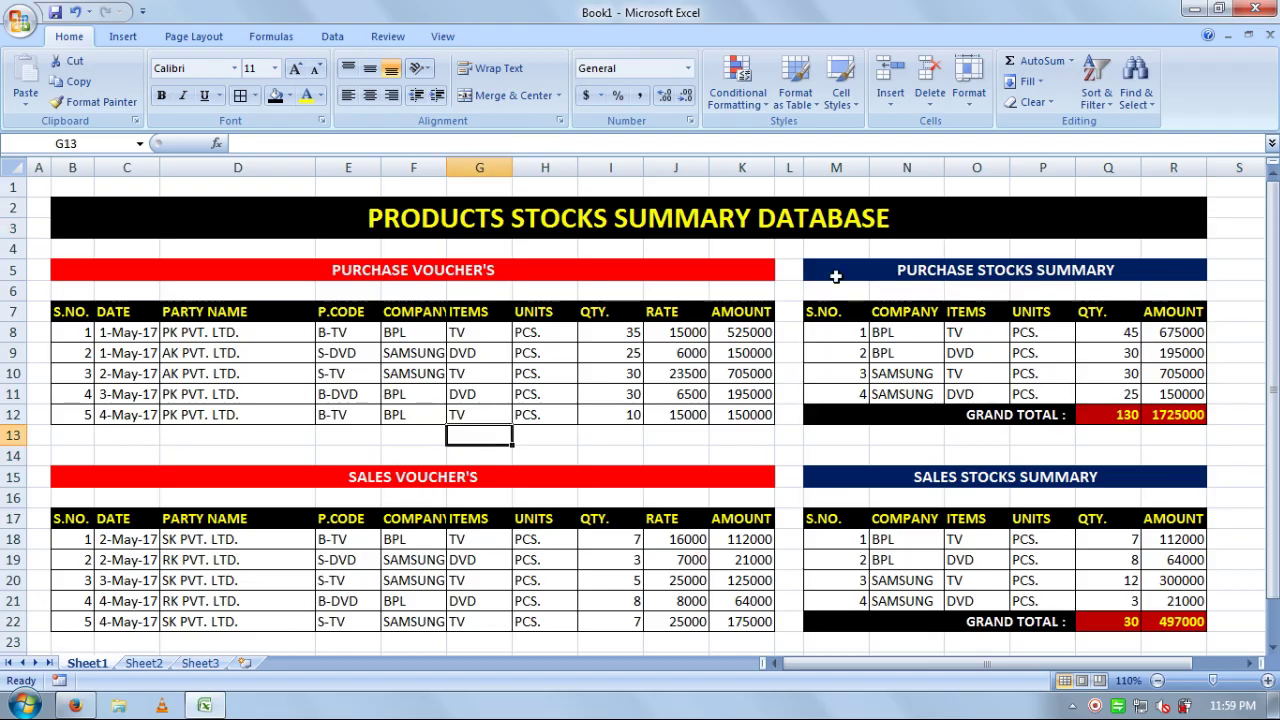
- Apply comma style to the rates and amounts in the purchase vouchers J8:K12 and the sales vouchers J18:K22
left_click_drag(692, 333, 740, 408)
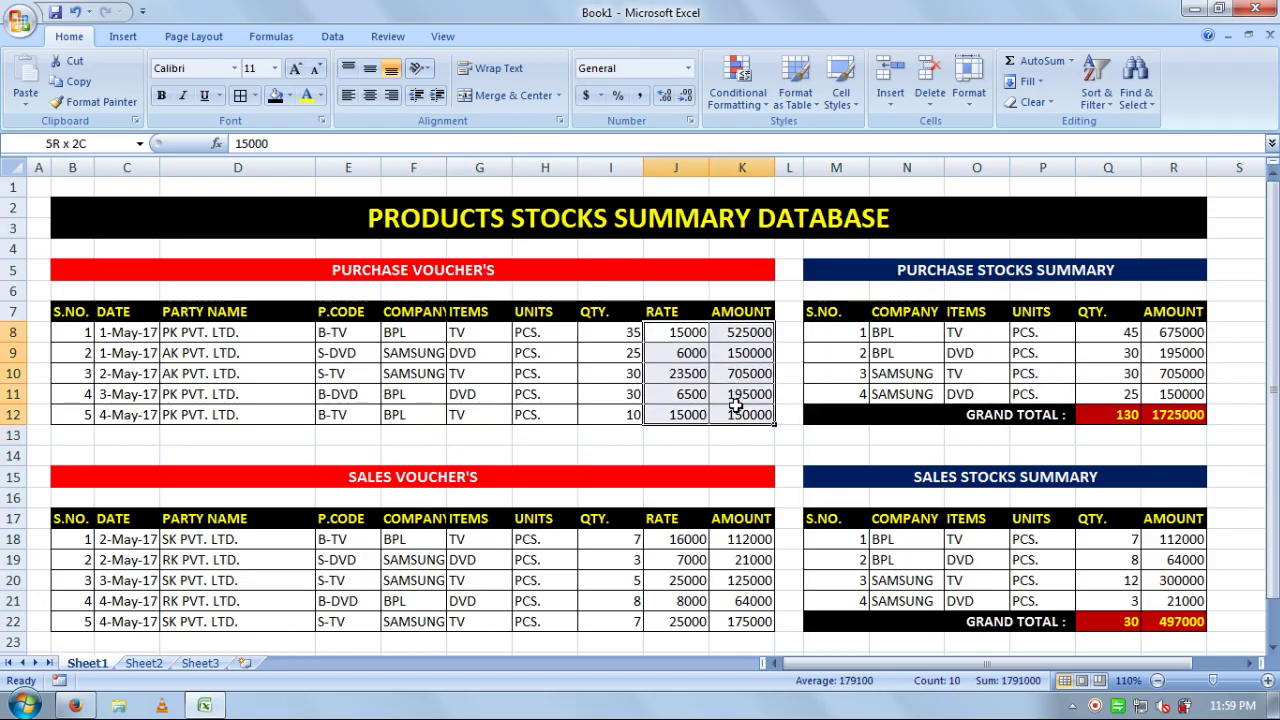
left_click(638, 95)
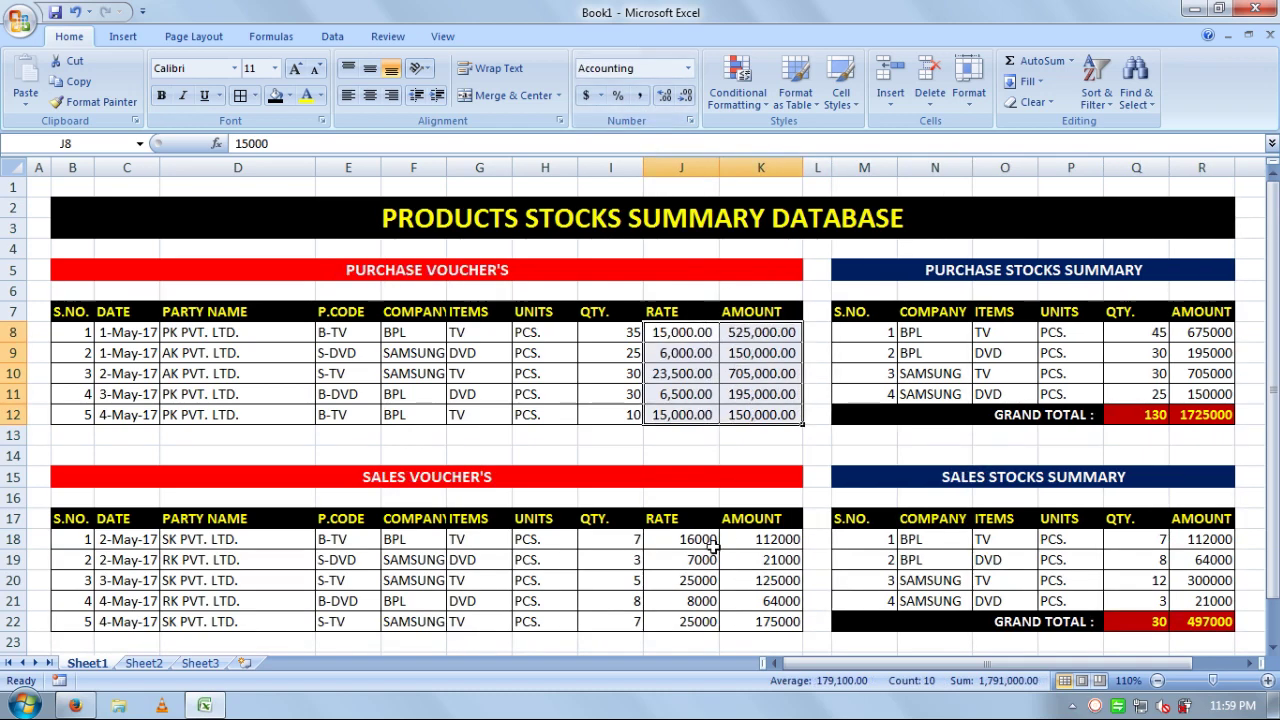
left_click_drag(712, 546, 752, 620)
left_click(638, 95)
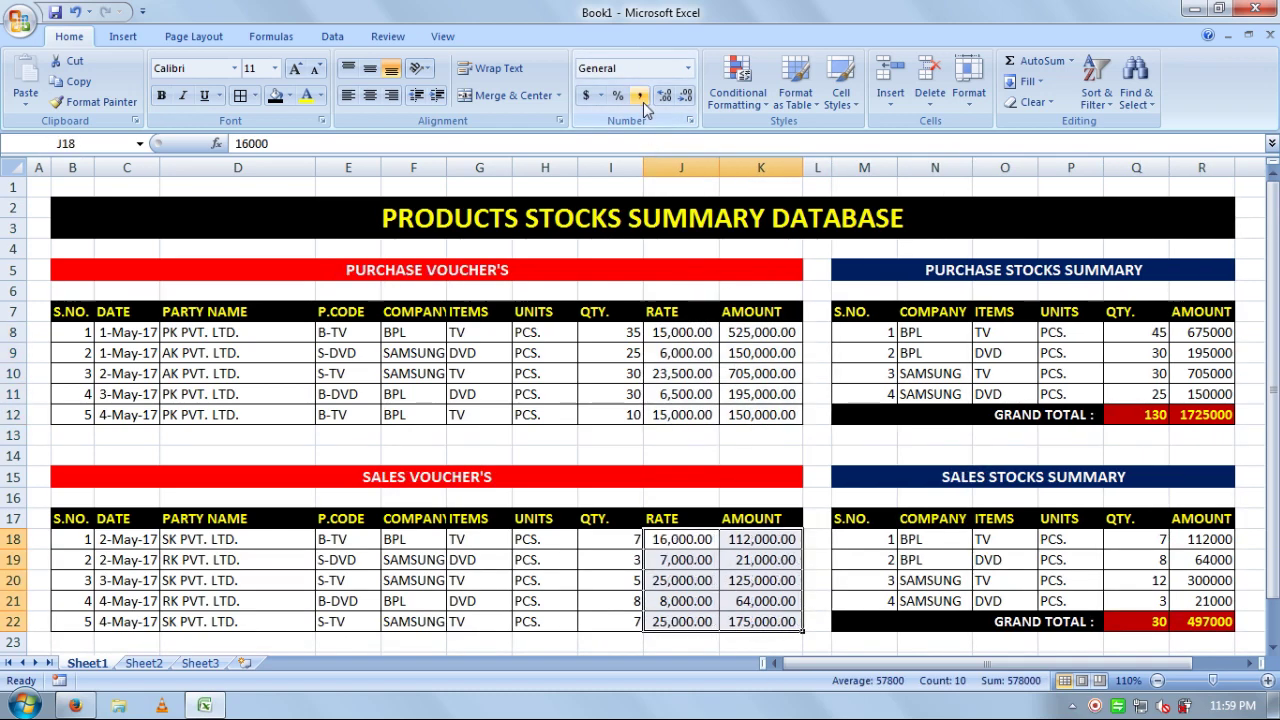
- Apply comma style to the amounts and grand totals of the purchase summary R8:R12 and the sales summary R18:R22
left_click_drag(1152, 336, 1170, 356)
mouse_move(1200, 334)
left_mouse_down()
mouse_move(1203, 396)
mouse_move(1194, 390)
mouse_move(1186, 414)
mouse_move(1165, 352)
mouse_move(1188, 334)
left_mouse_up()
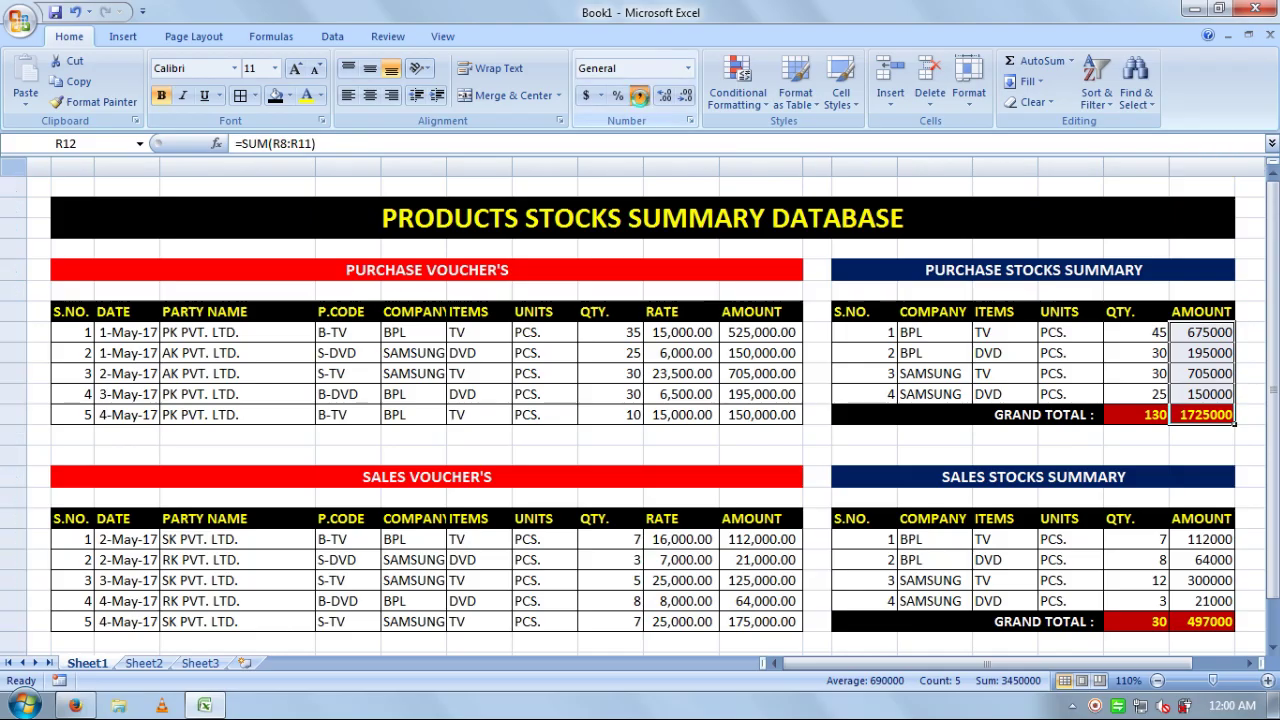
left_click(640, 95)
left_click_drag(1214, 539, 1228, 621)
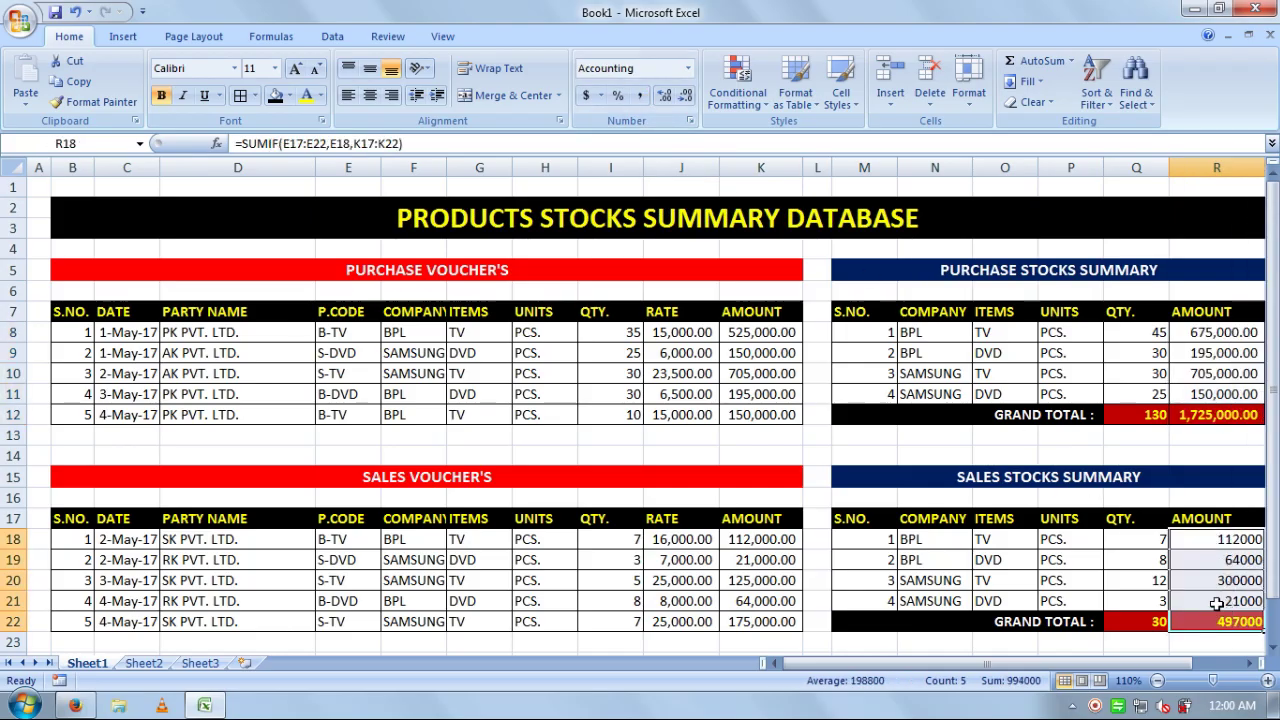
left_click(640, 95)
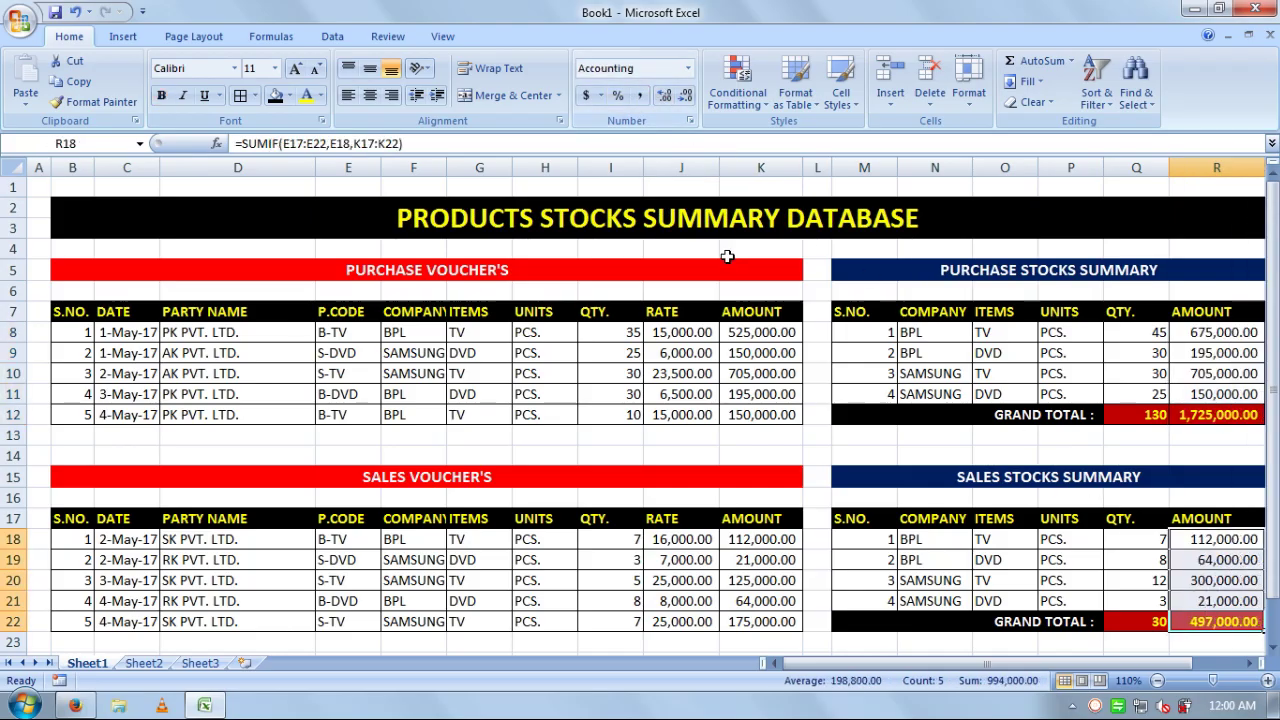
left_click(440, 278)
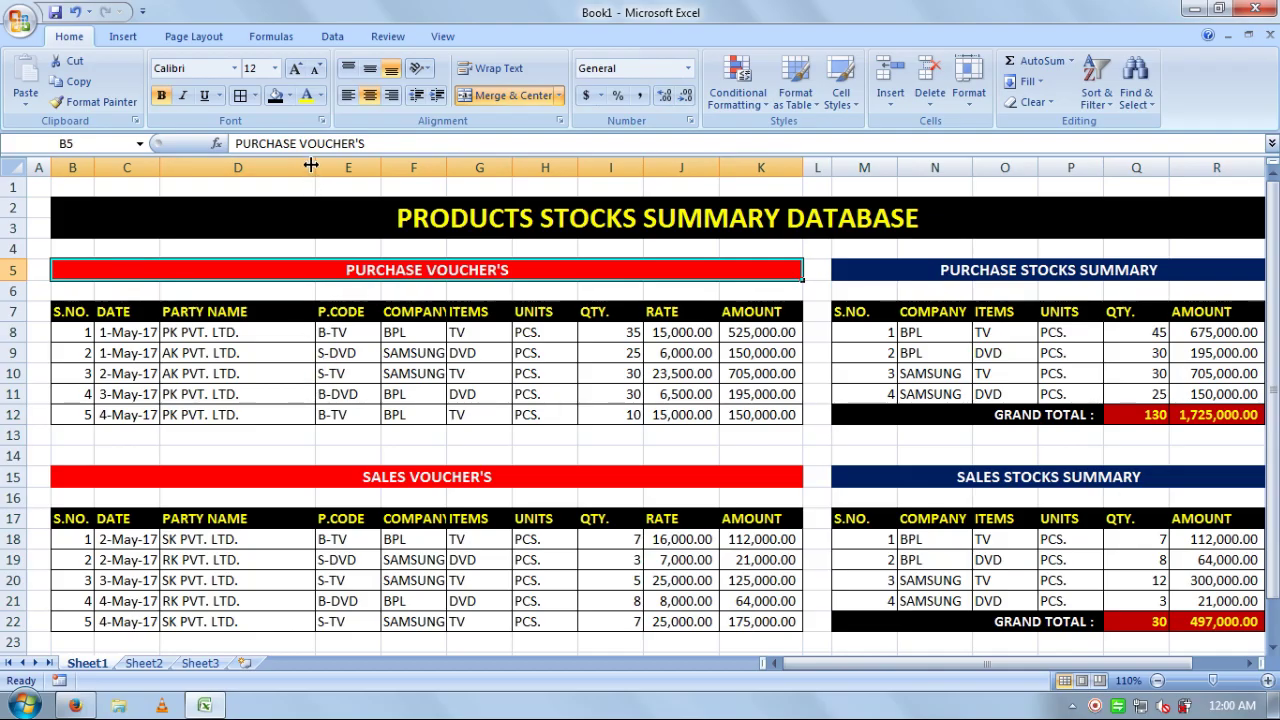
- Narrow the PARTY NAME column D close to its entries and widen the COMPANY column F to fit its text
left_click_drag(313, 167, 250, 167)
left_click(418, 480)
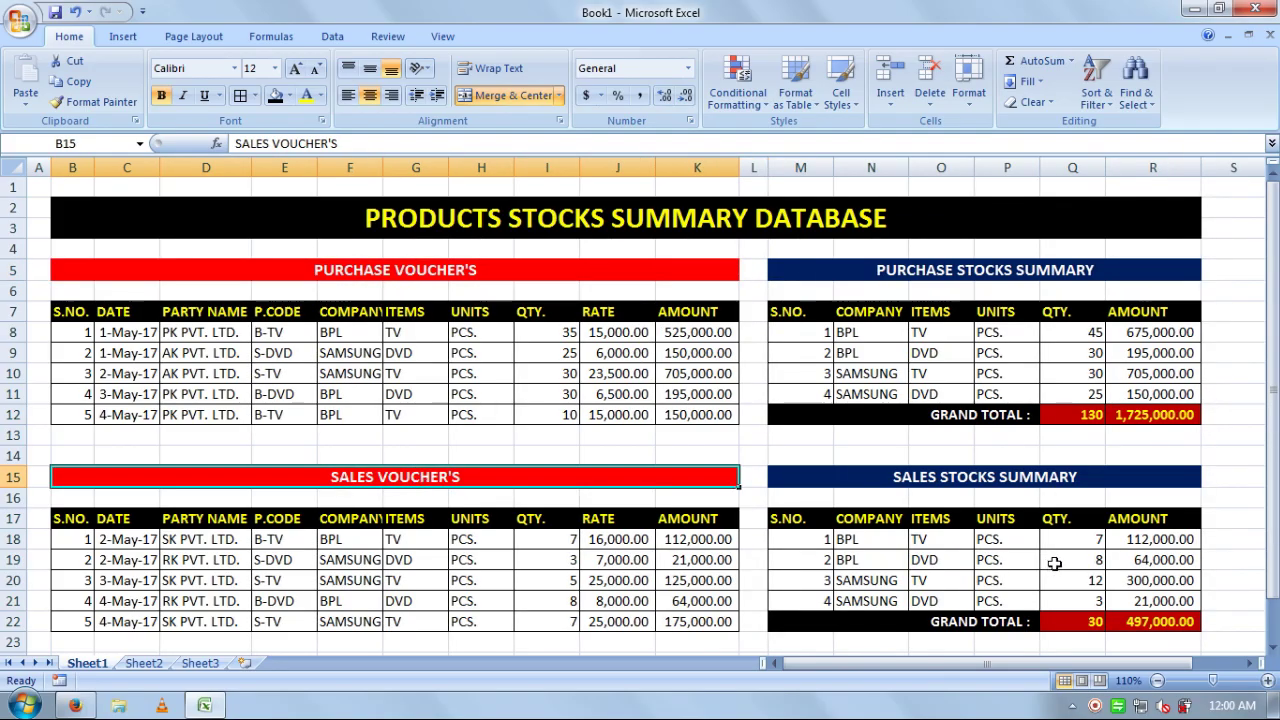
left_click(1230, 478)
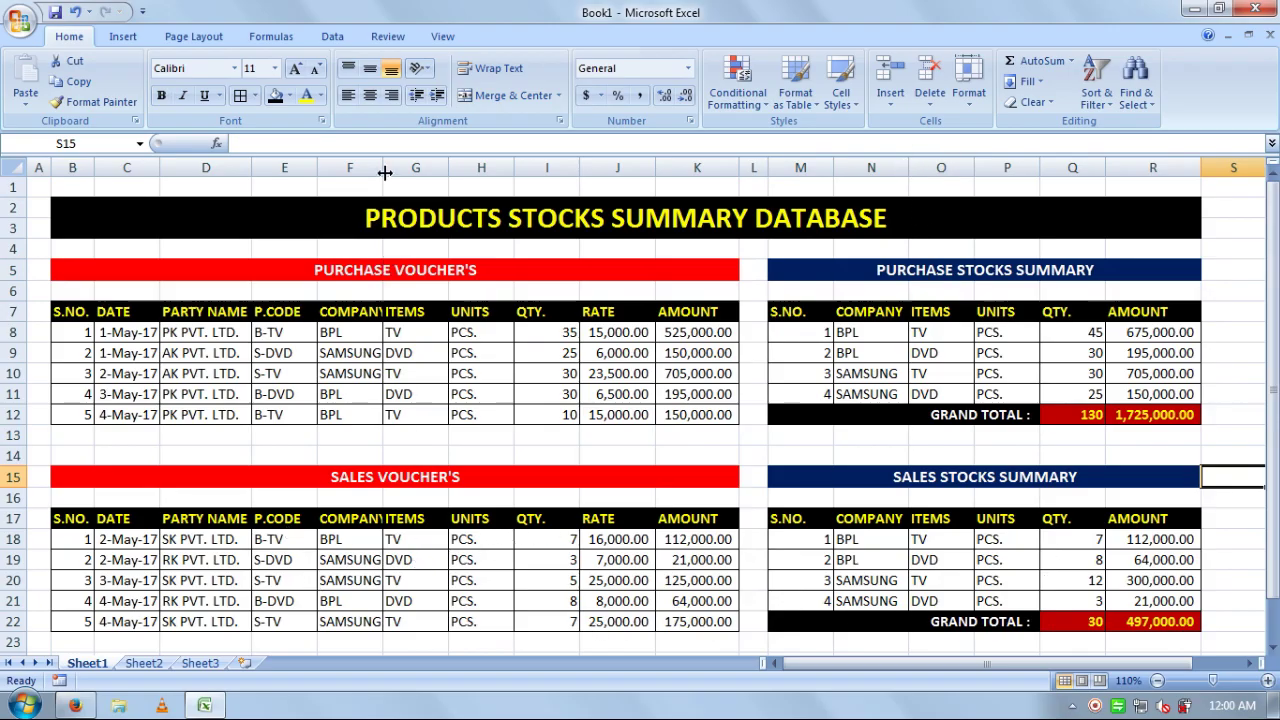
left_click_drag(384, 173, 393, 173)
double_click(500, 560)
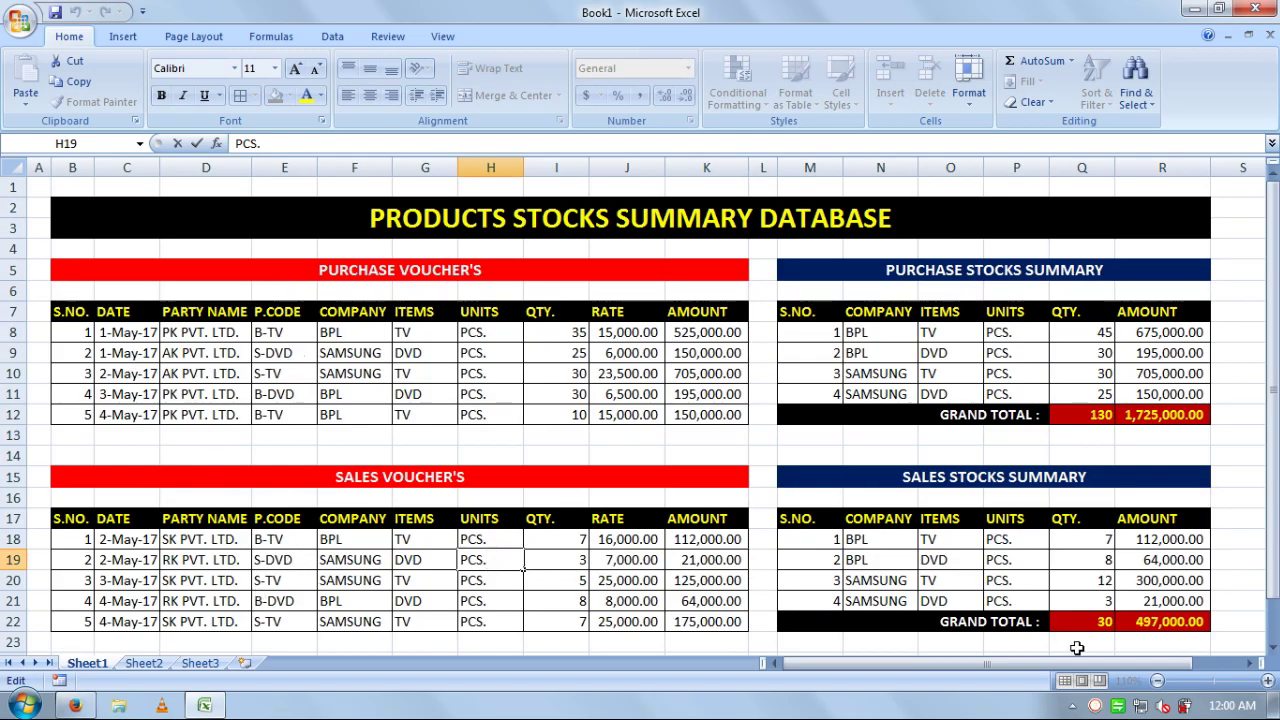
left_click(1238, 600)
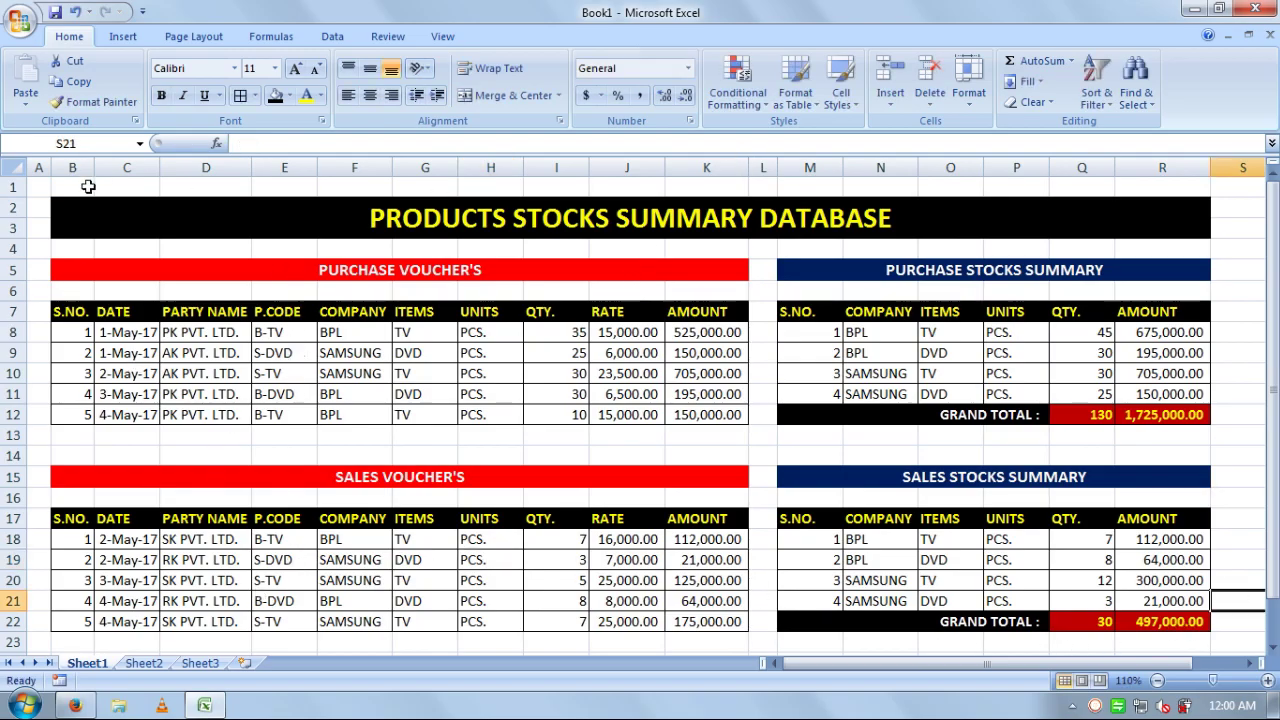
- Slightly widen the blank margin column A, the summary AMOUNT column R and the blank spacer column L
left_click_drag(50, 167, 58, 167)
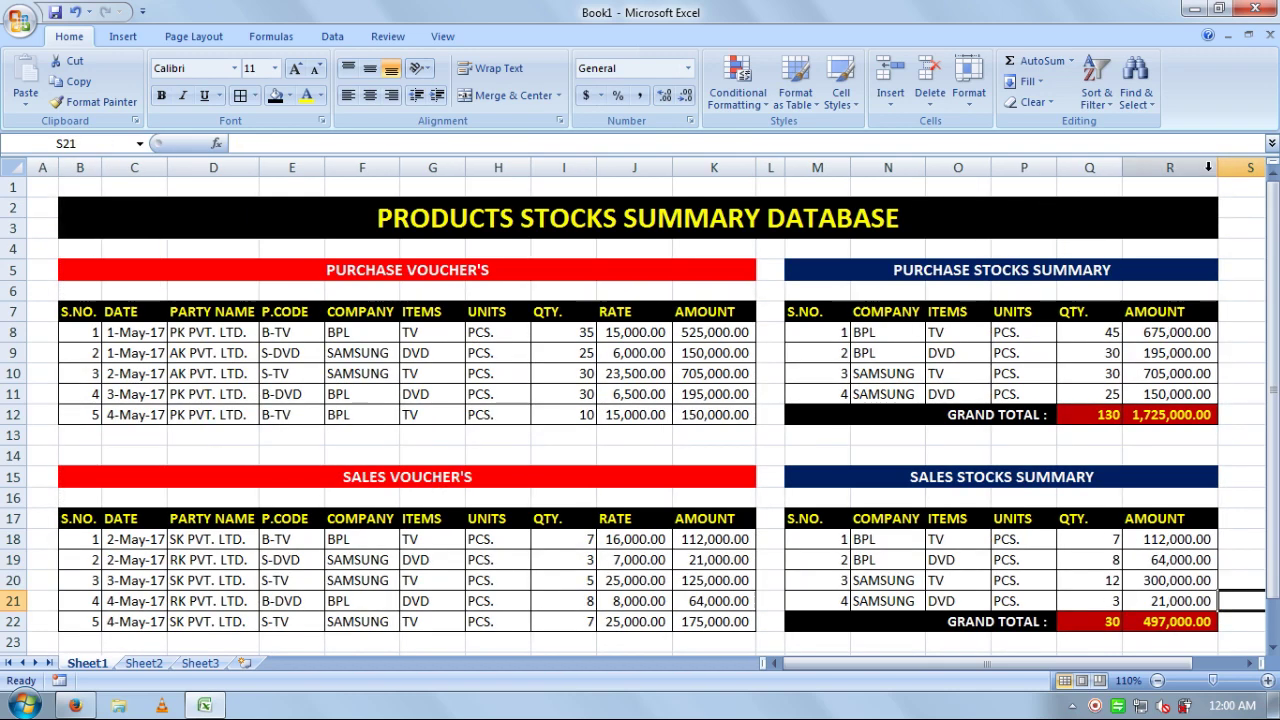
left_click_drag(1220, 167, 1227, 167)
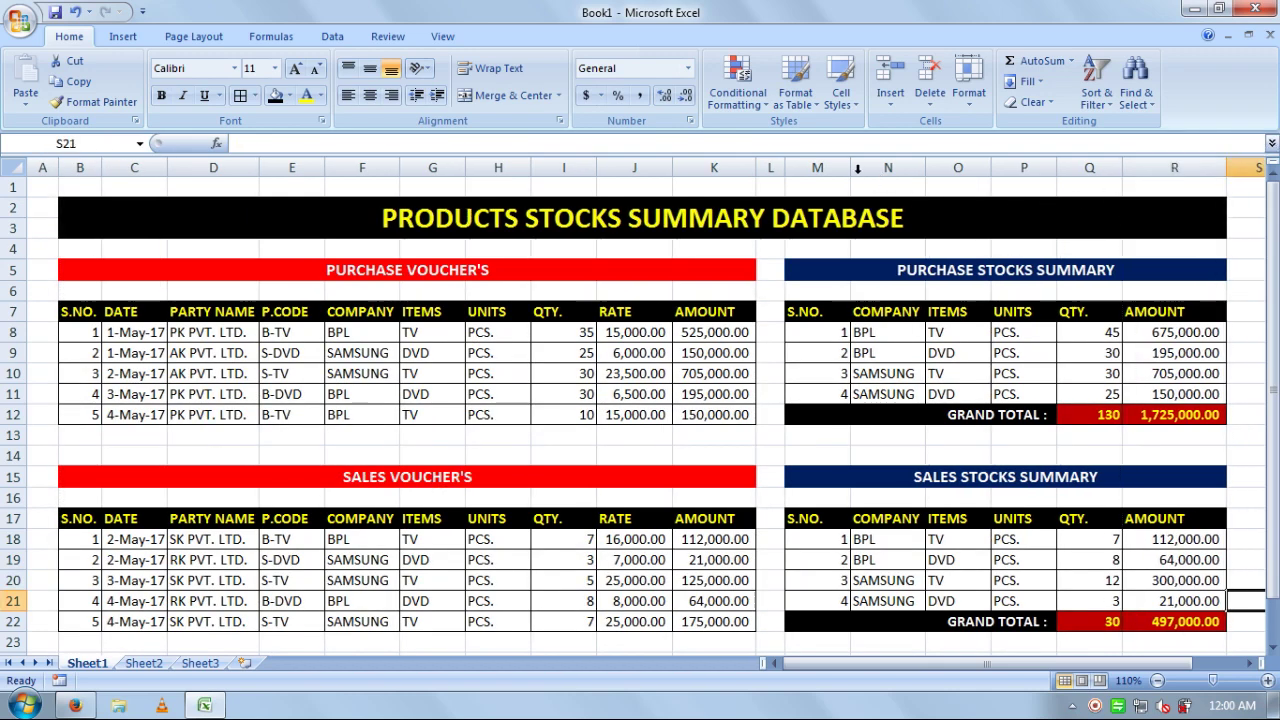
left_click(795, 167)
left_click_drag(785, 167, 790, 167)
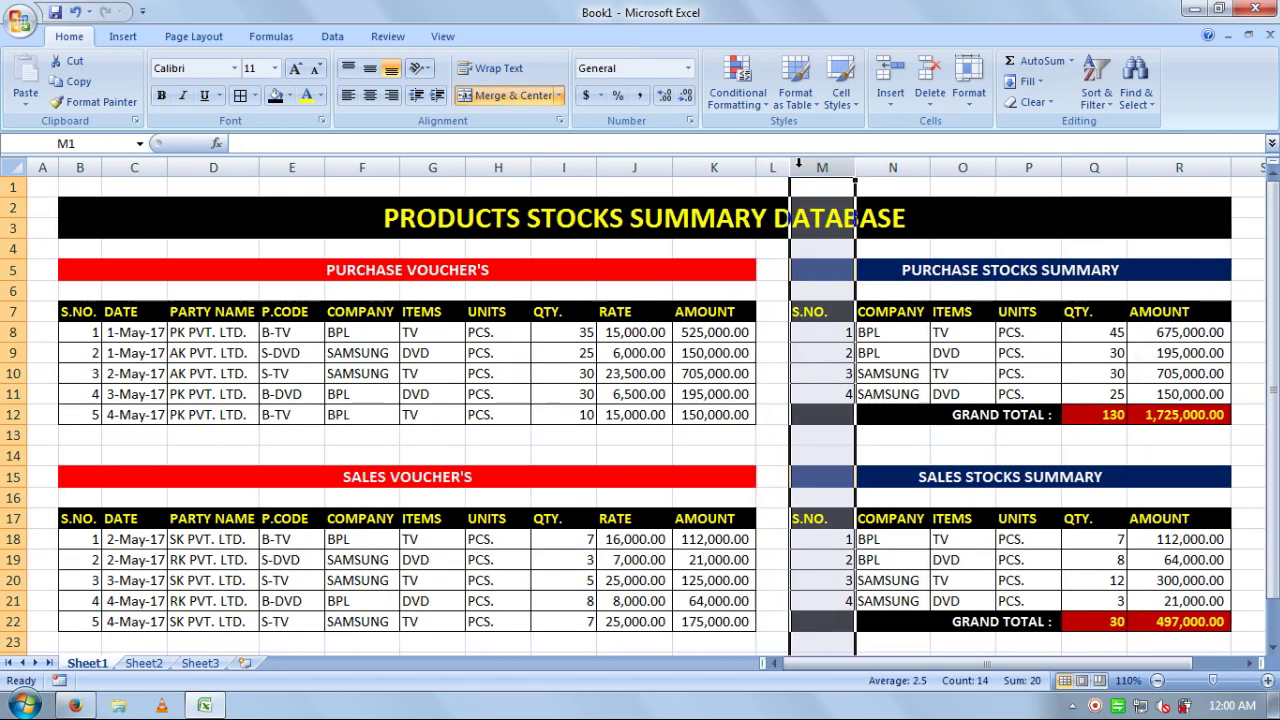
left_click(864, 412)
left_click(1002, 615)
left_click(910, 452)
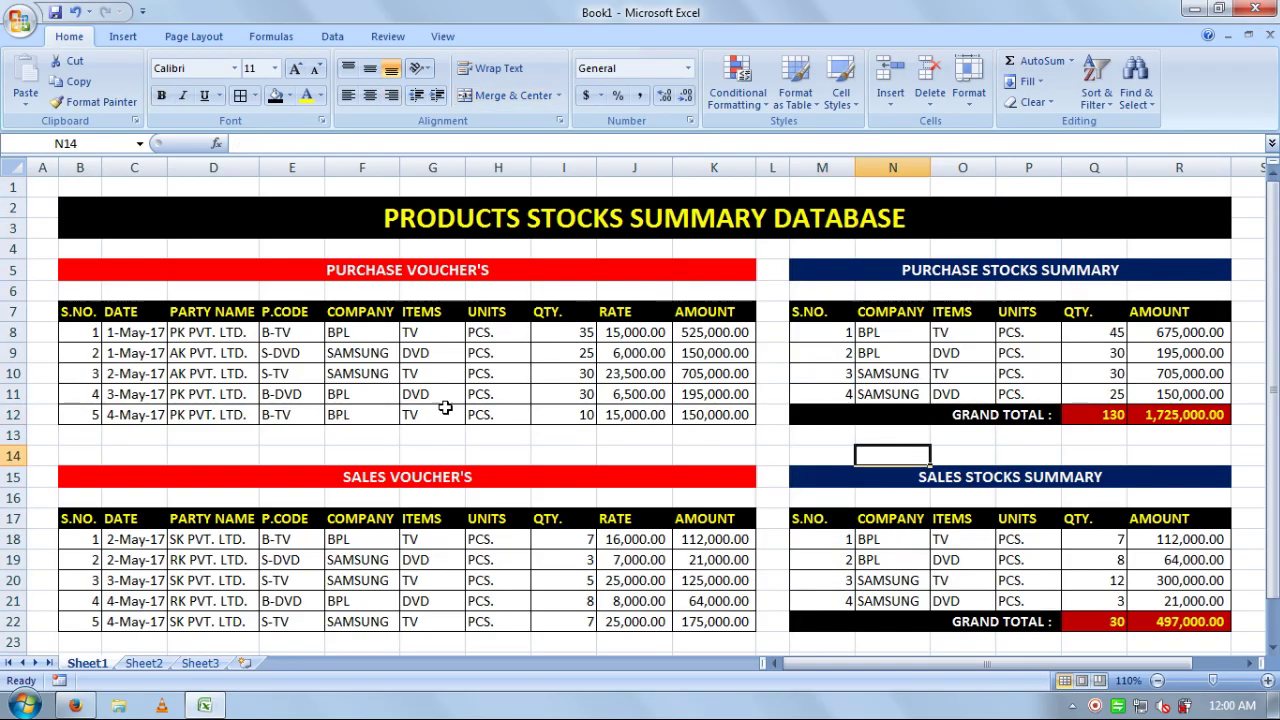
left_click(523, 437)
left_click(911, 433)
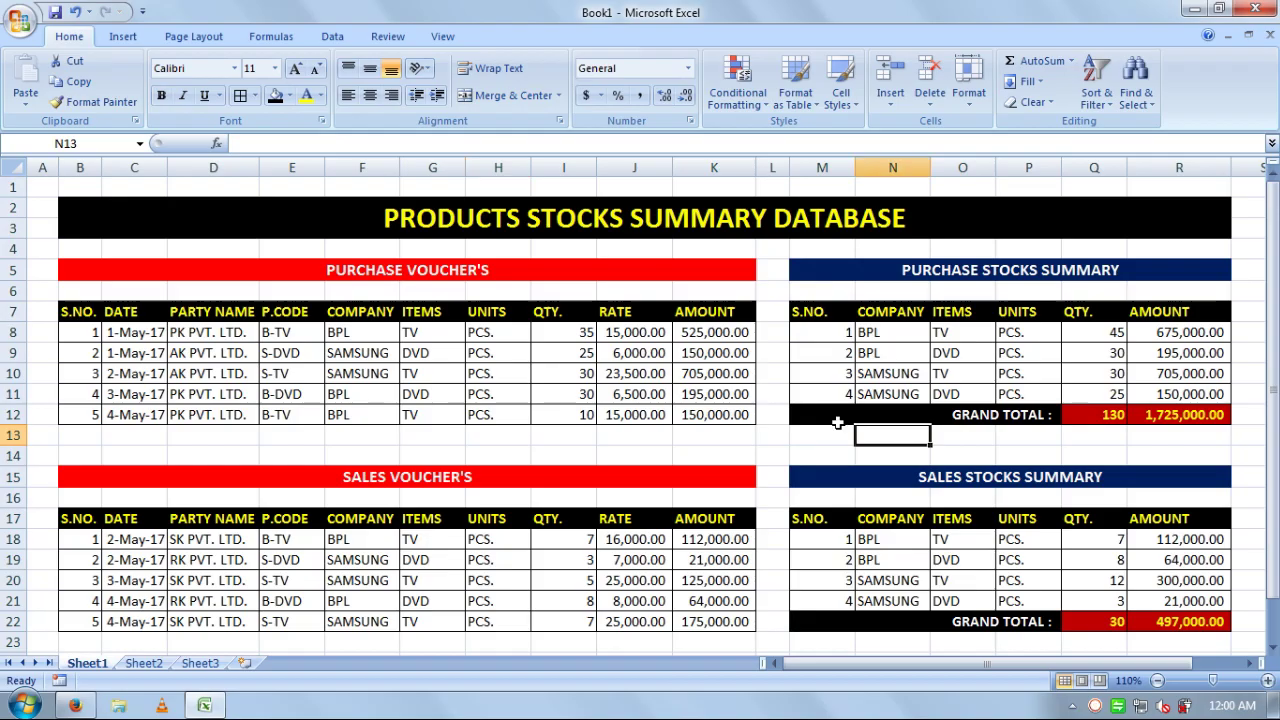
- Switch between the finished Excel sheet and Firefox to view the New-Tech Online Training channel page on YouTube
left_click(74, 705)
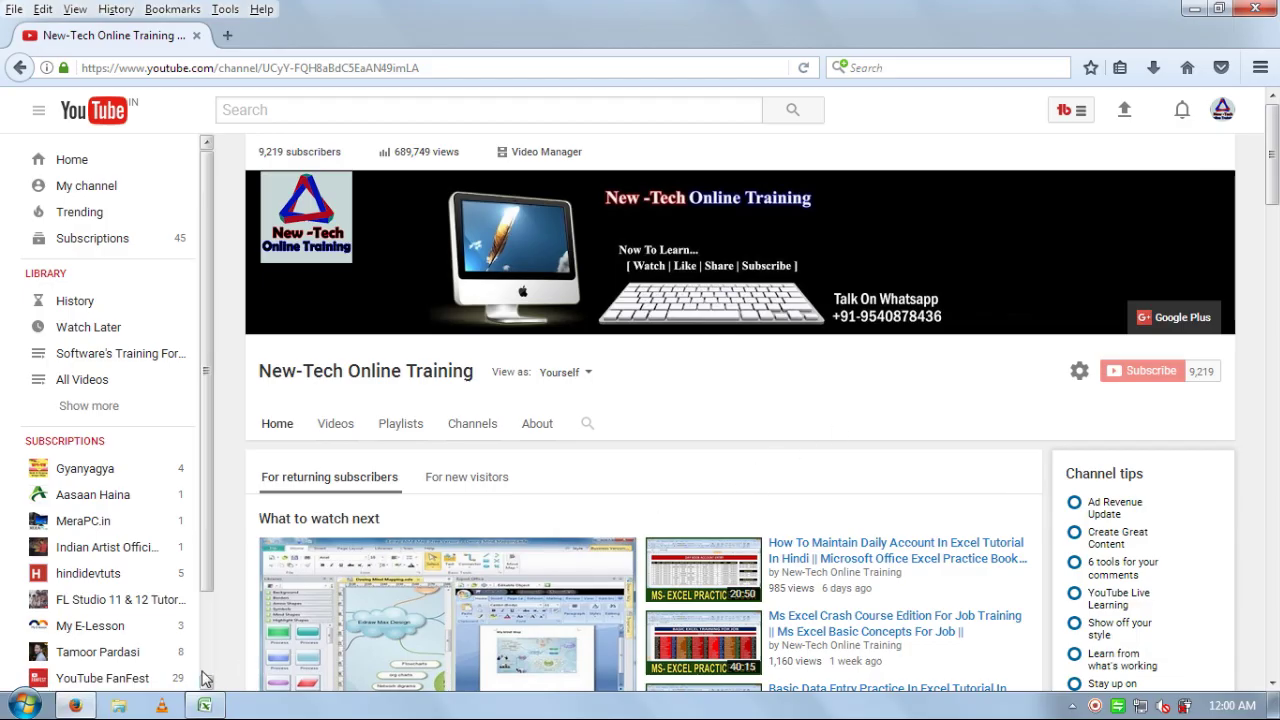
left_click(205, 706)
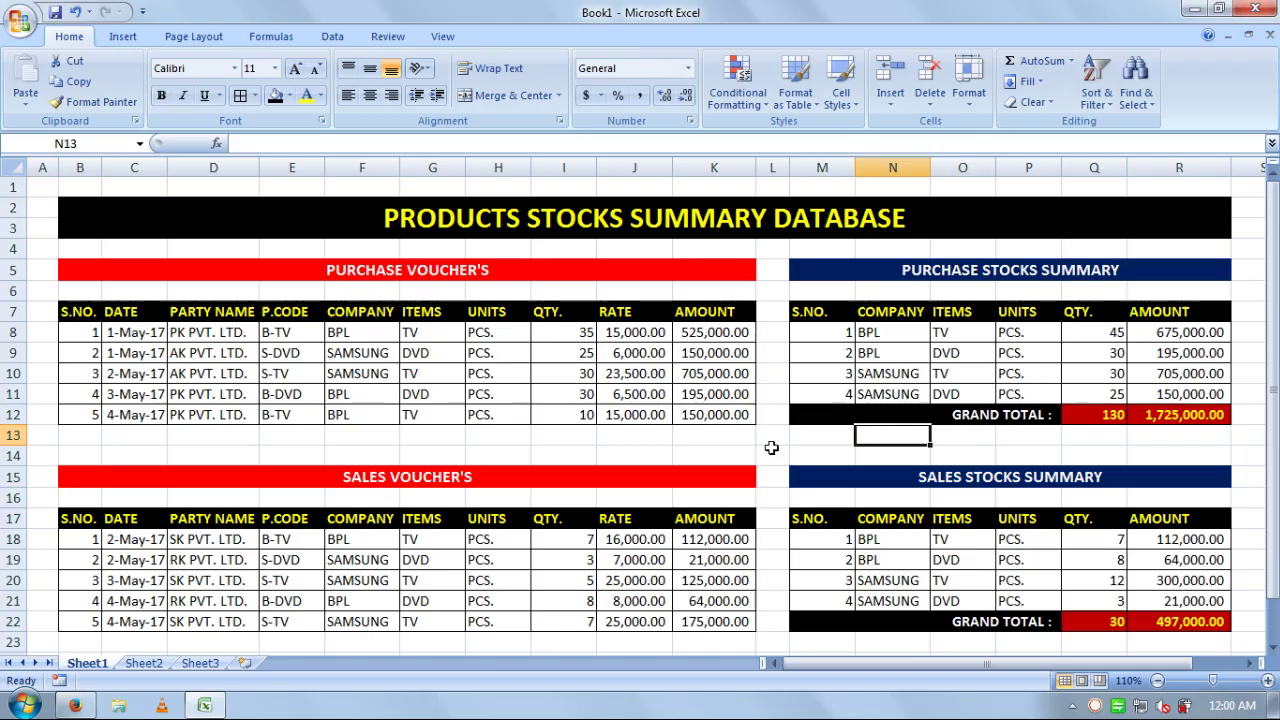
left_click(769, 450)
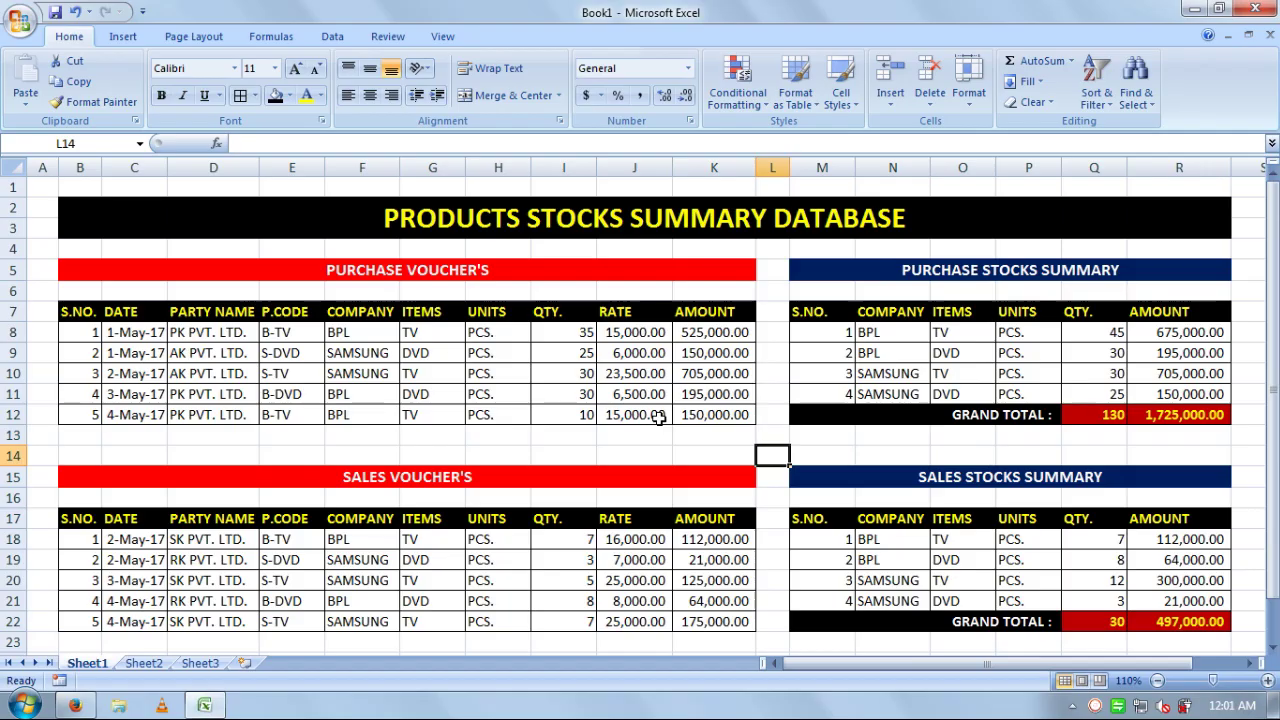
left_click(75, 705)
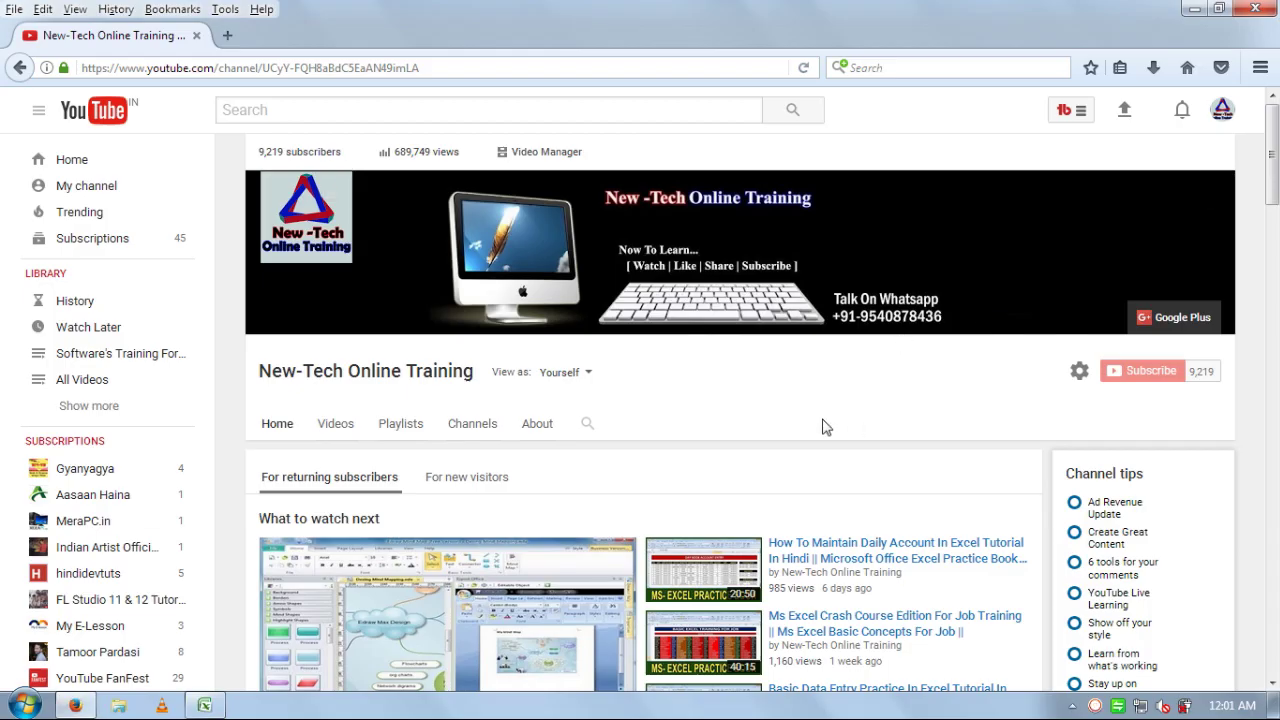